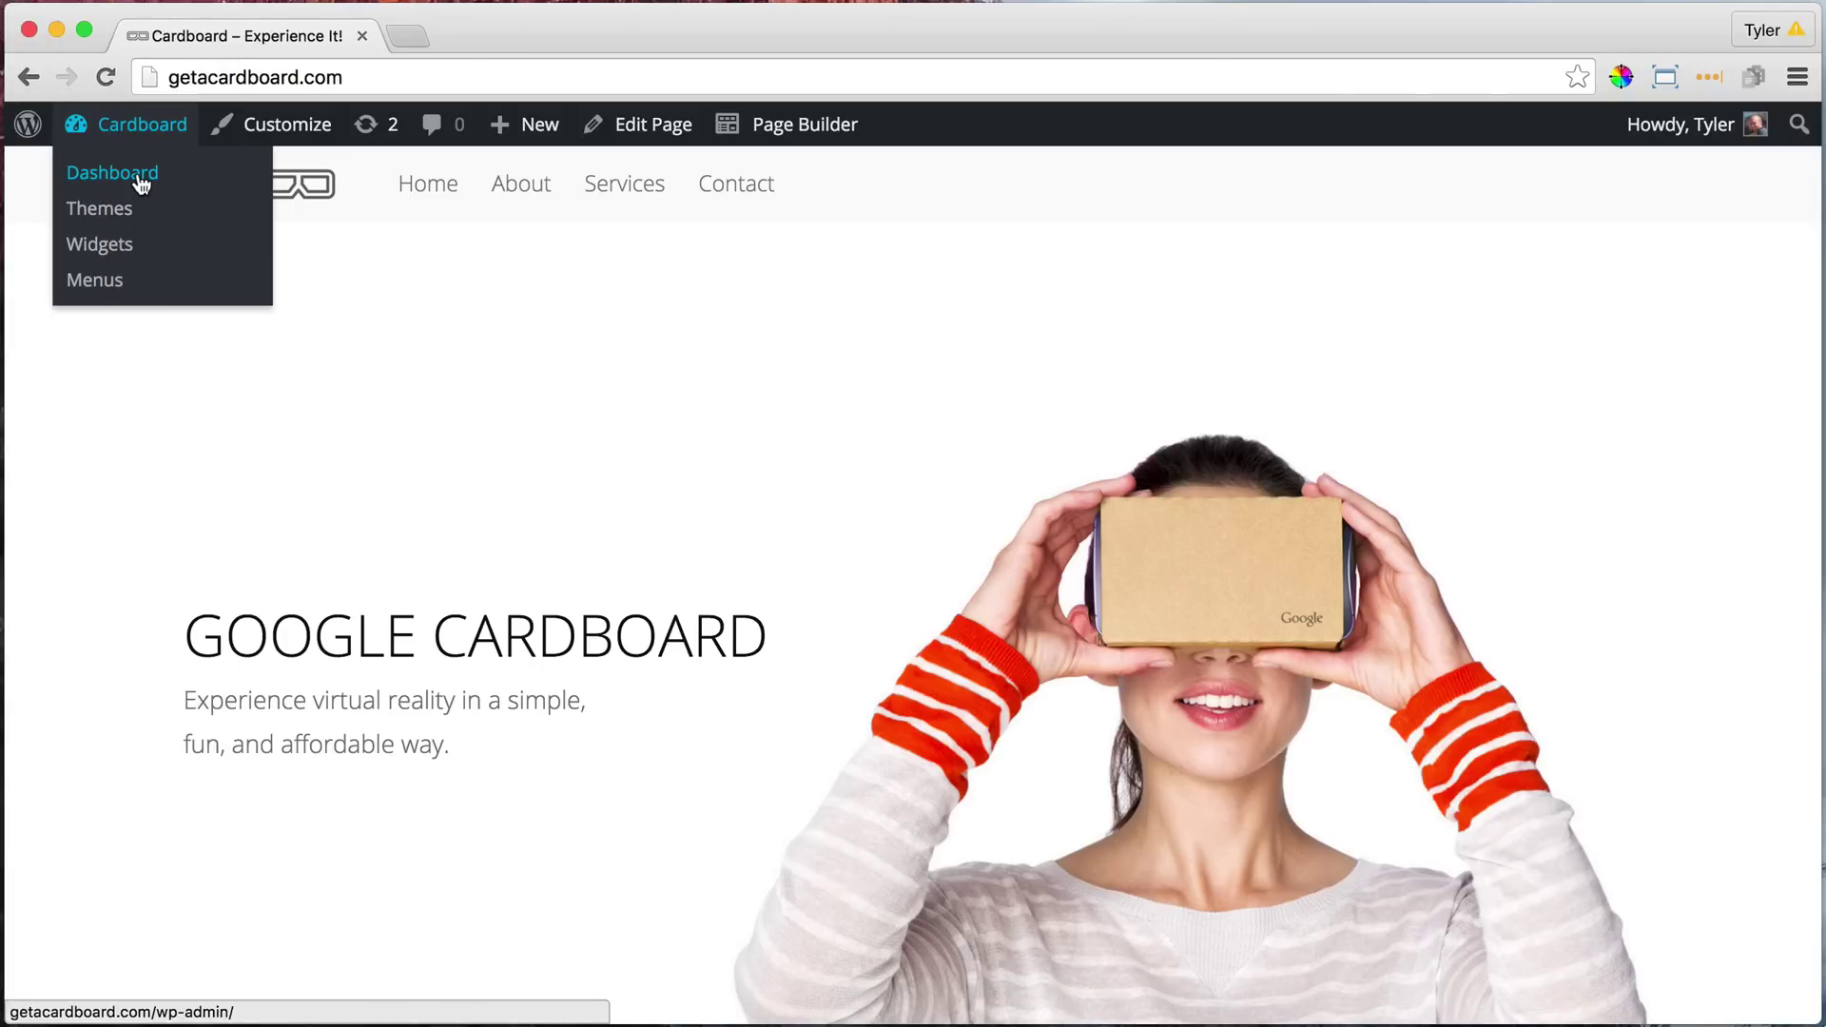
- Open the site's plugin installer from the WordPress dashboard and search for "slider"
left_click(134, 178)
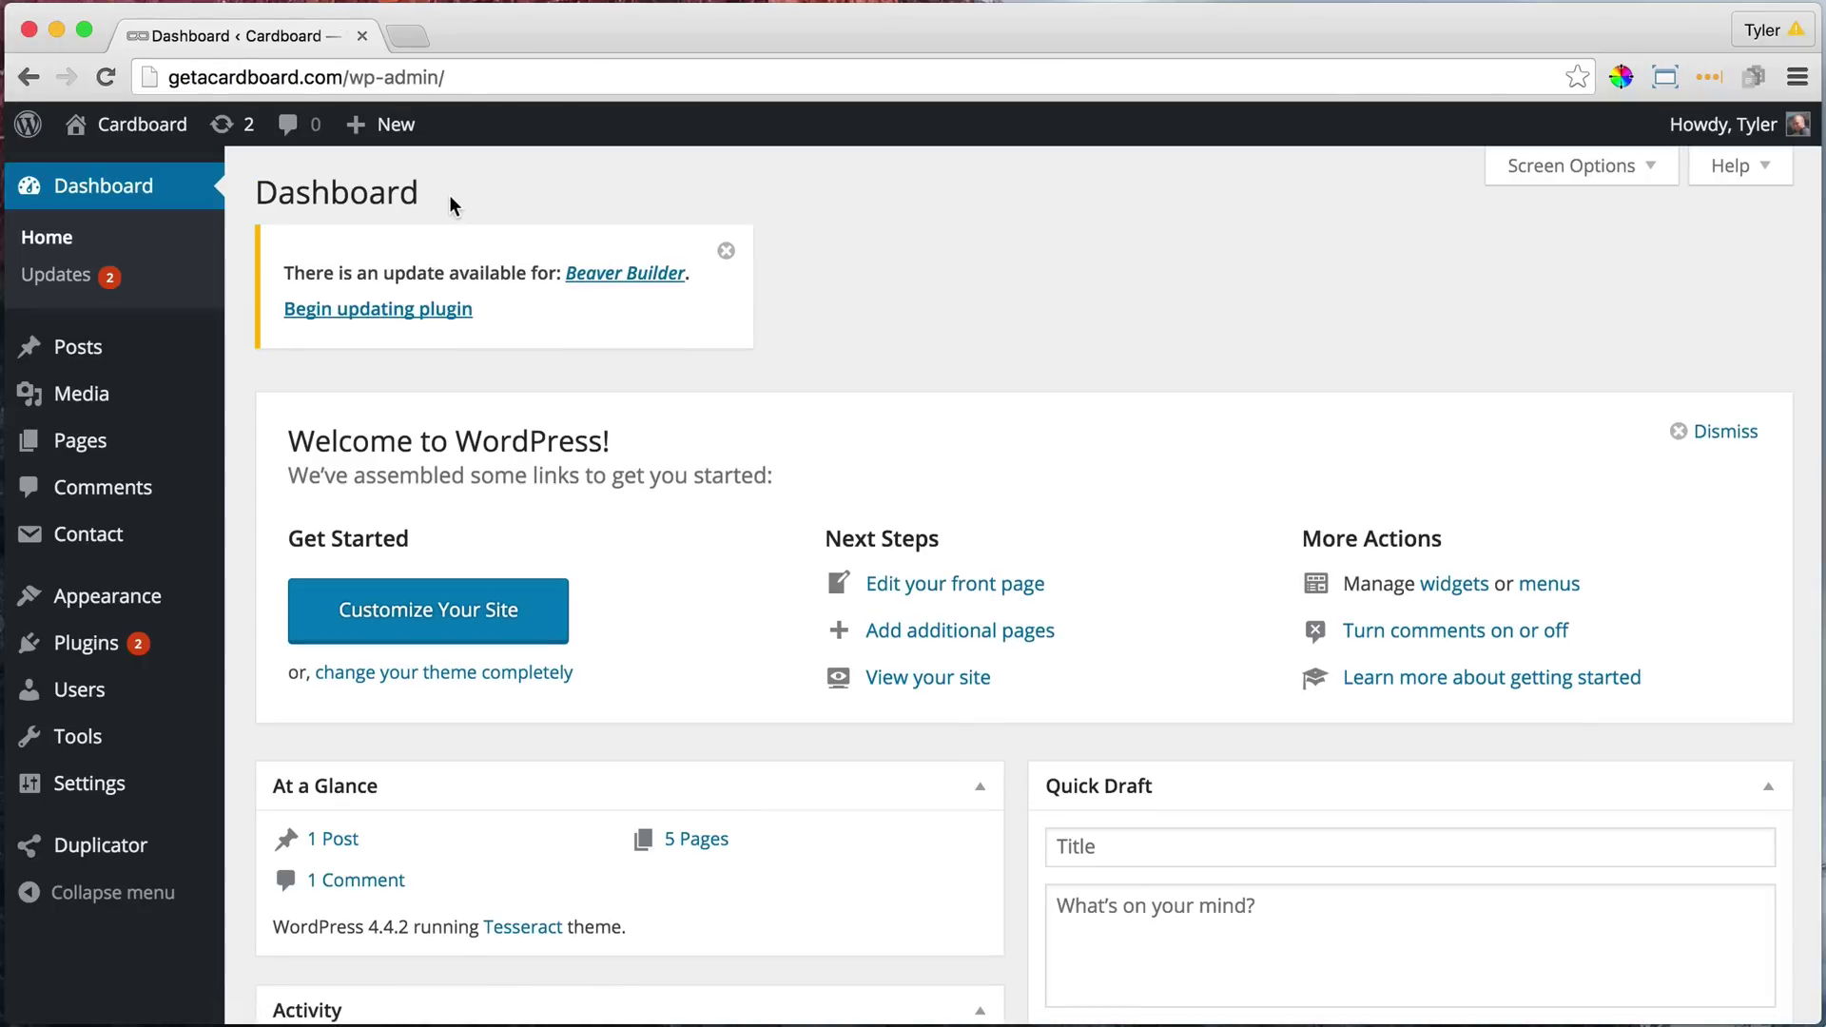
left_click(94, 654)
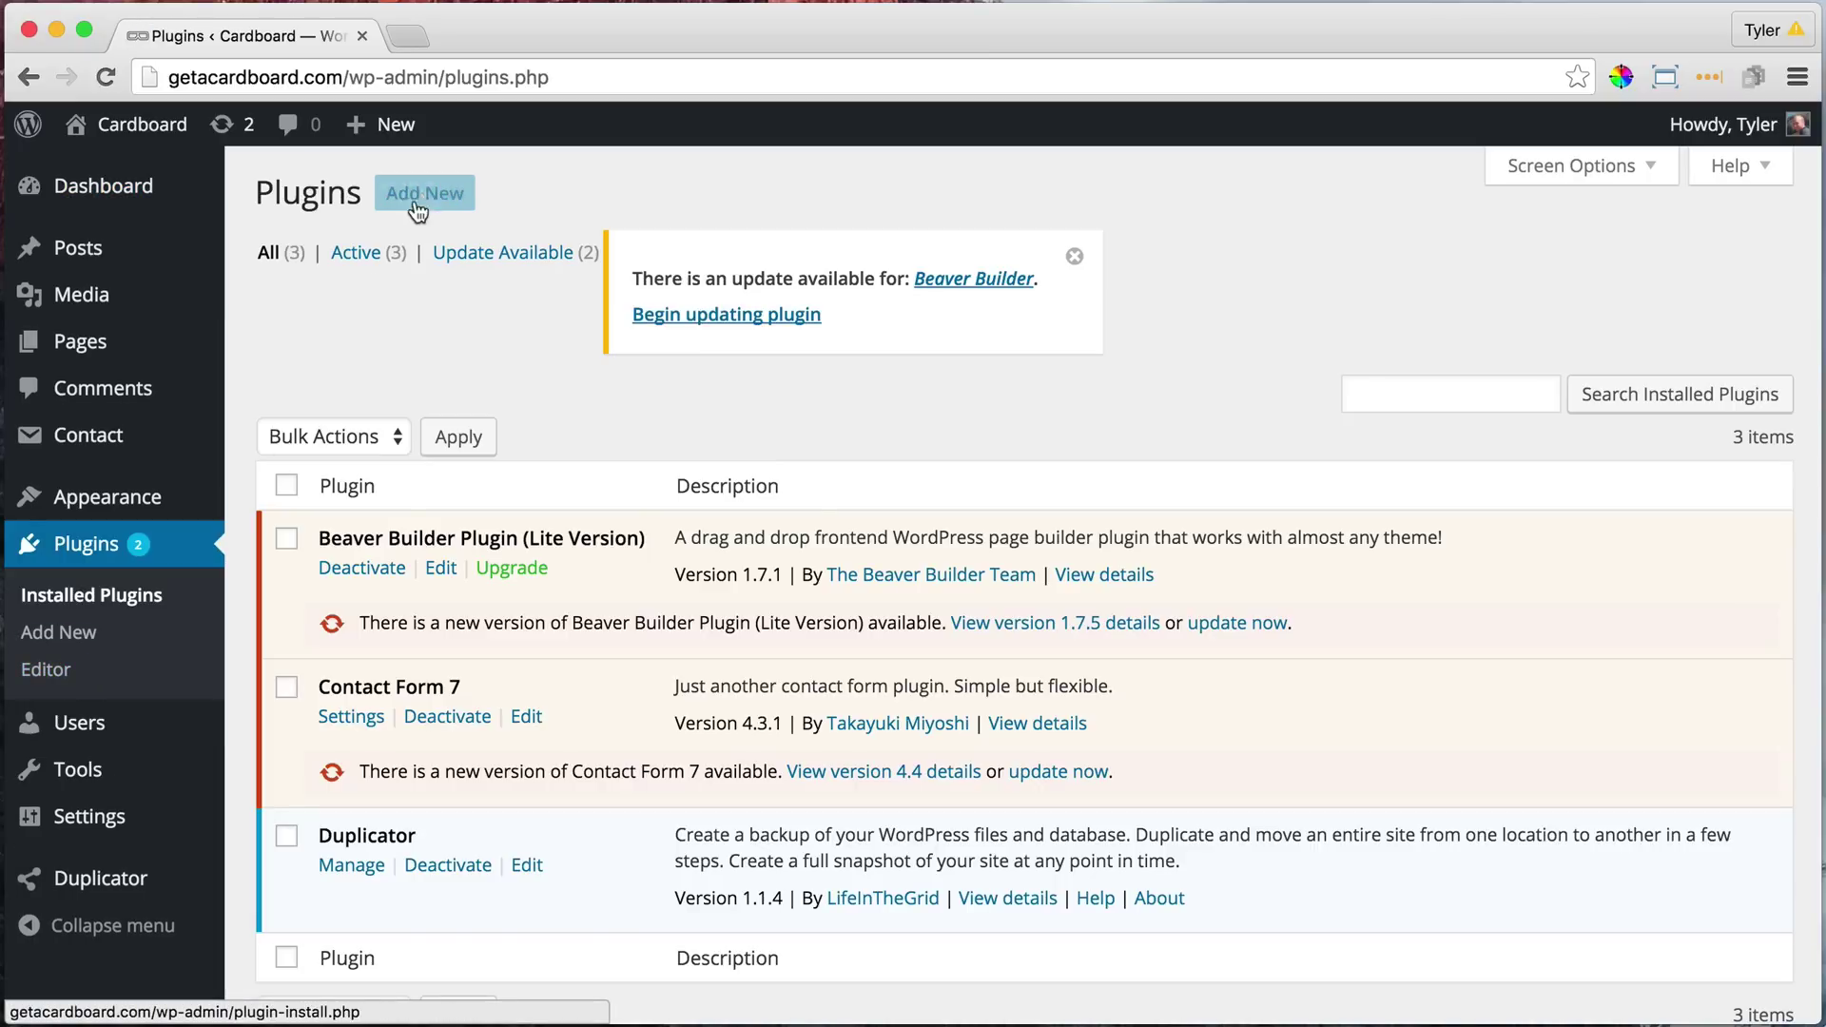
left_click(425, 200)
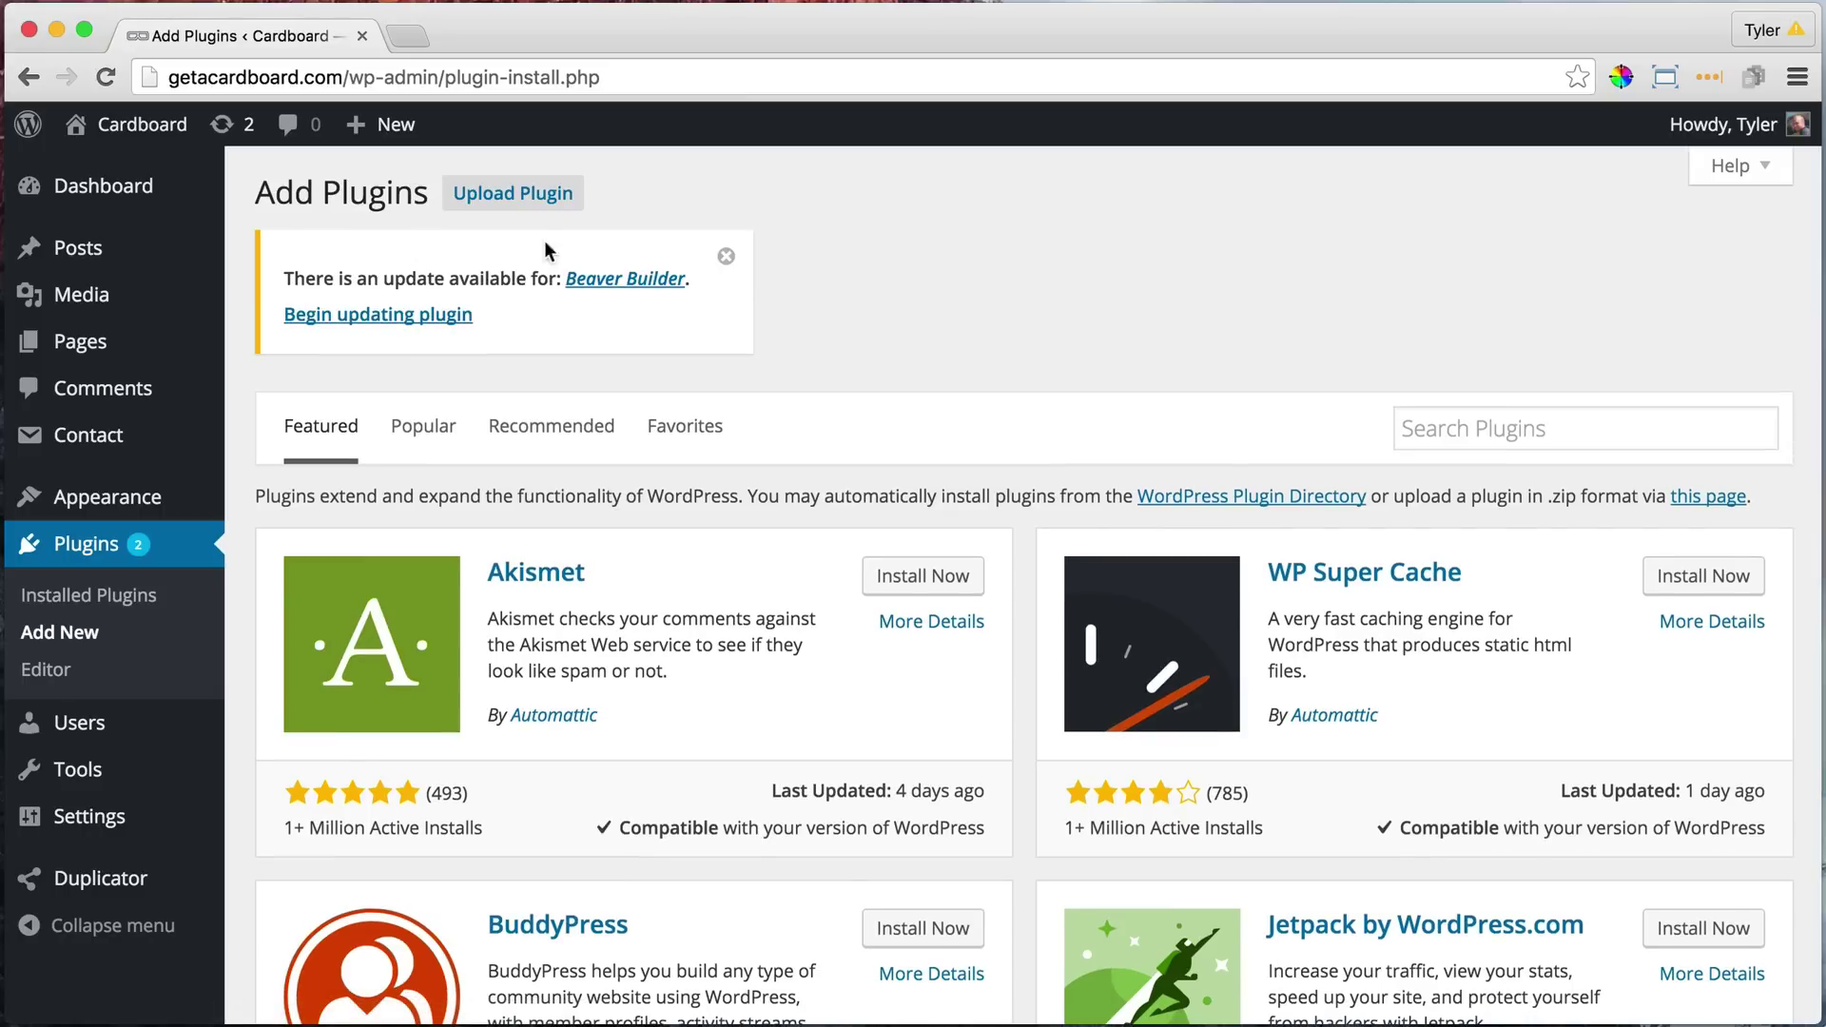
left_click(1501, 429)
type("slider")
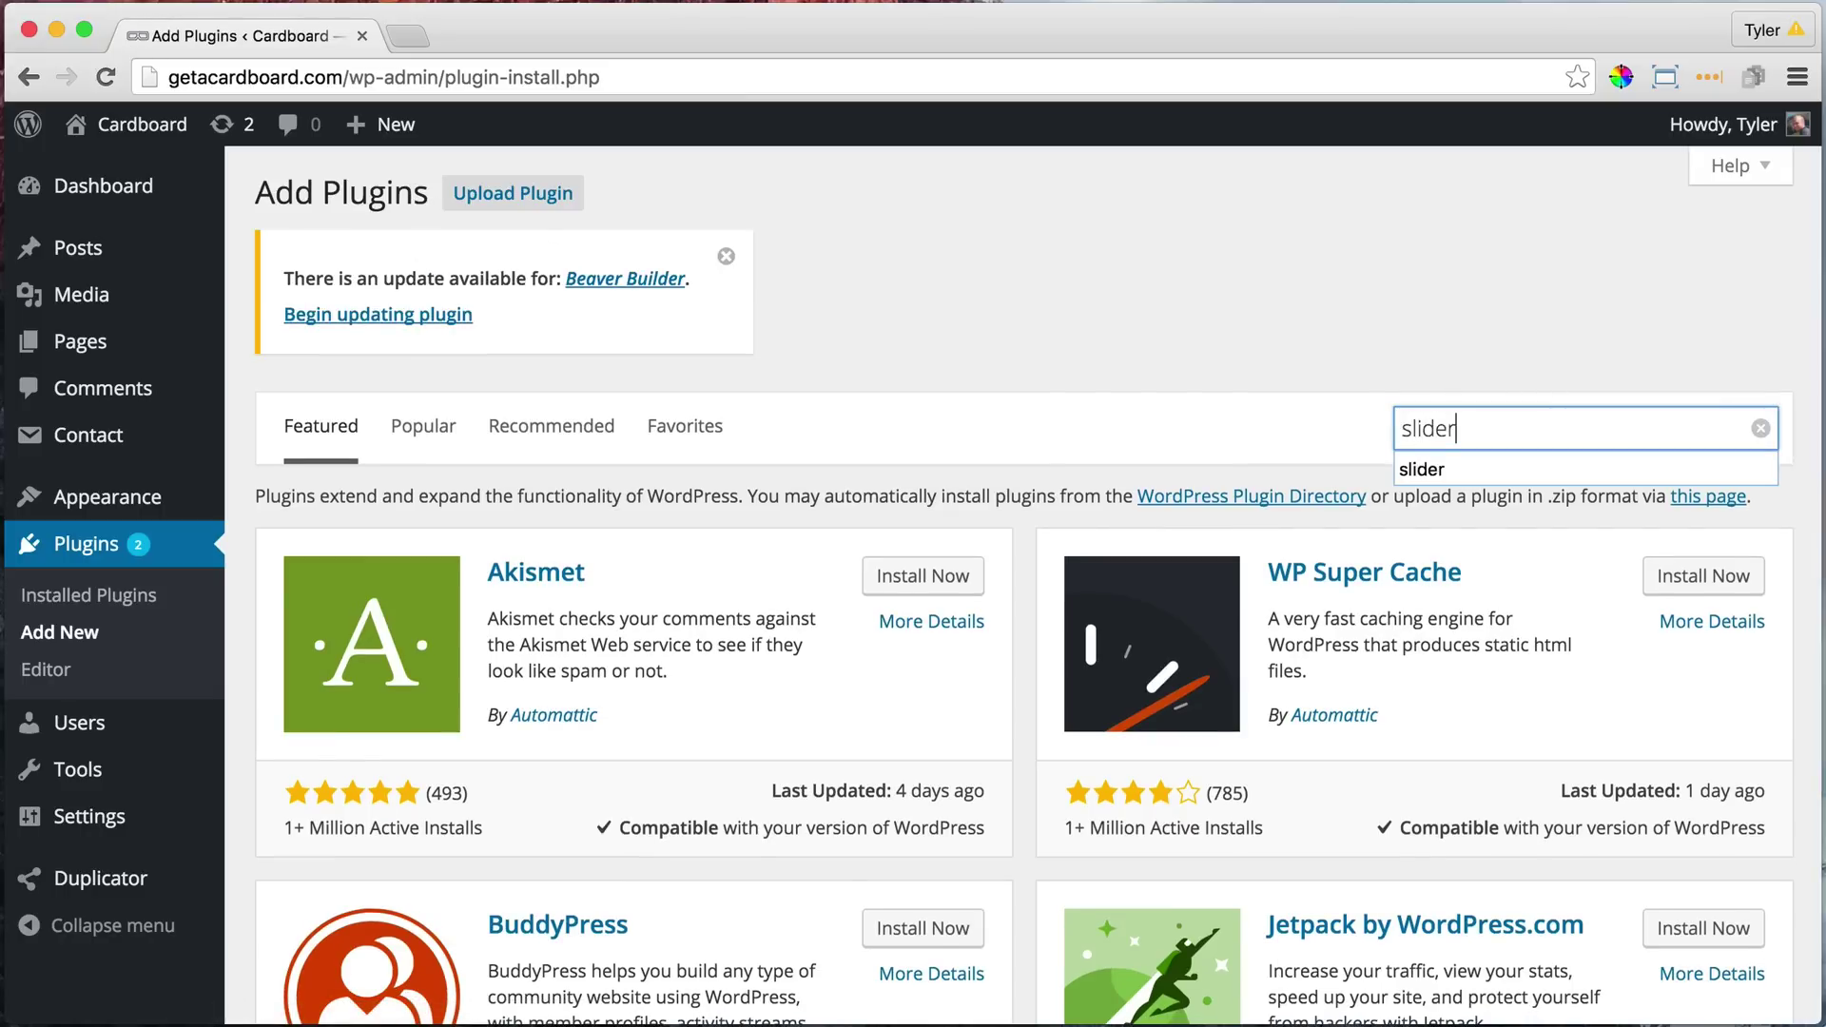
key("Return")
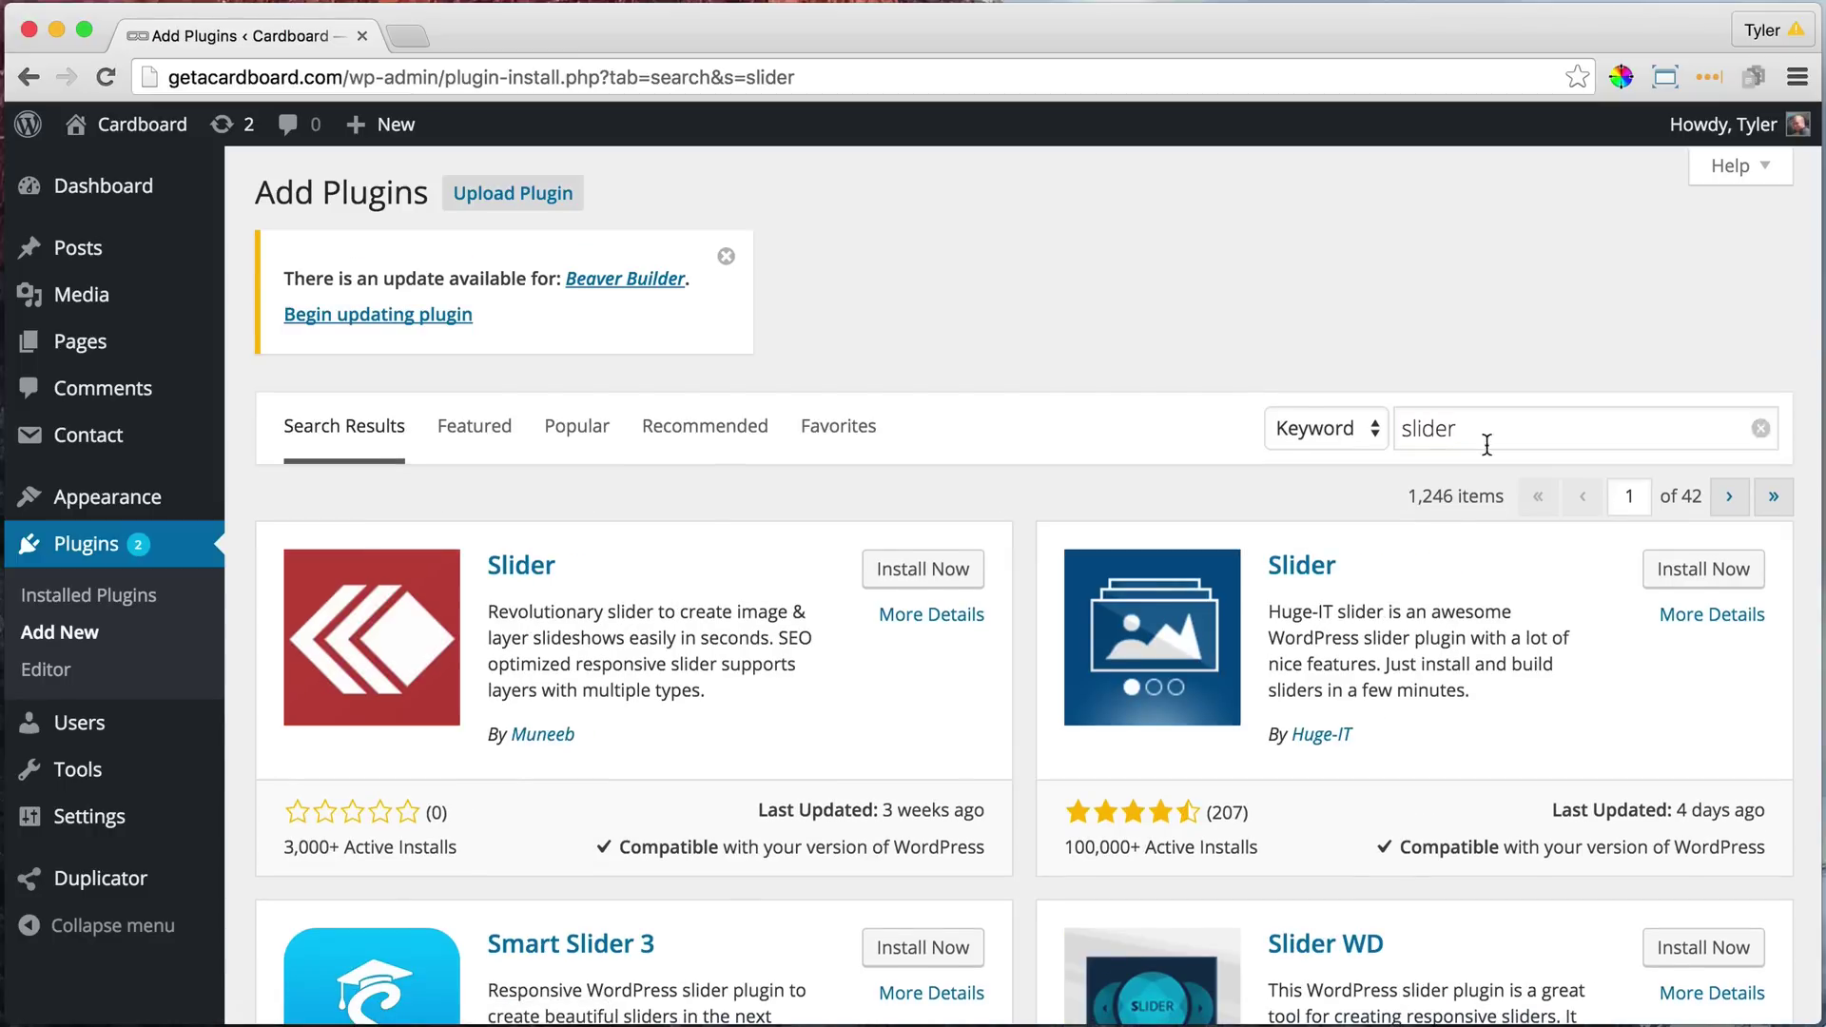
- Install the Smart Slider 3 plugin by Nextend and activate it
scroll(1241, 441, "down", 2)
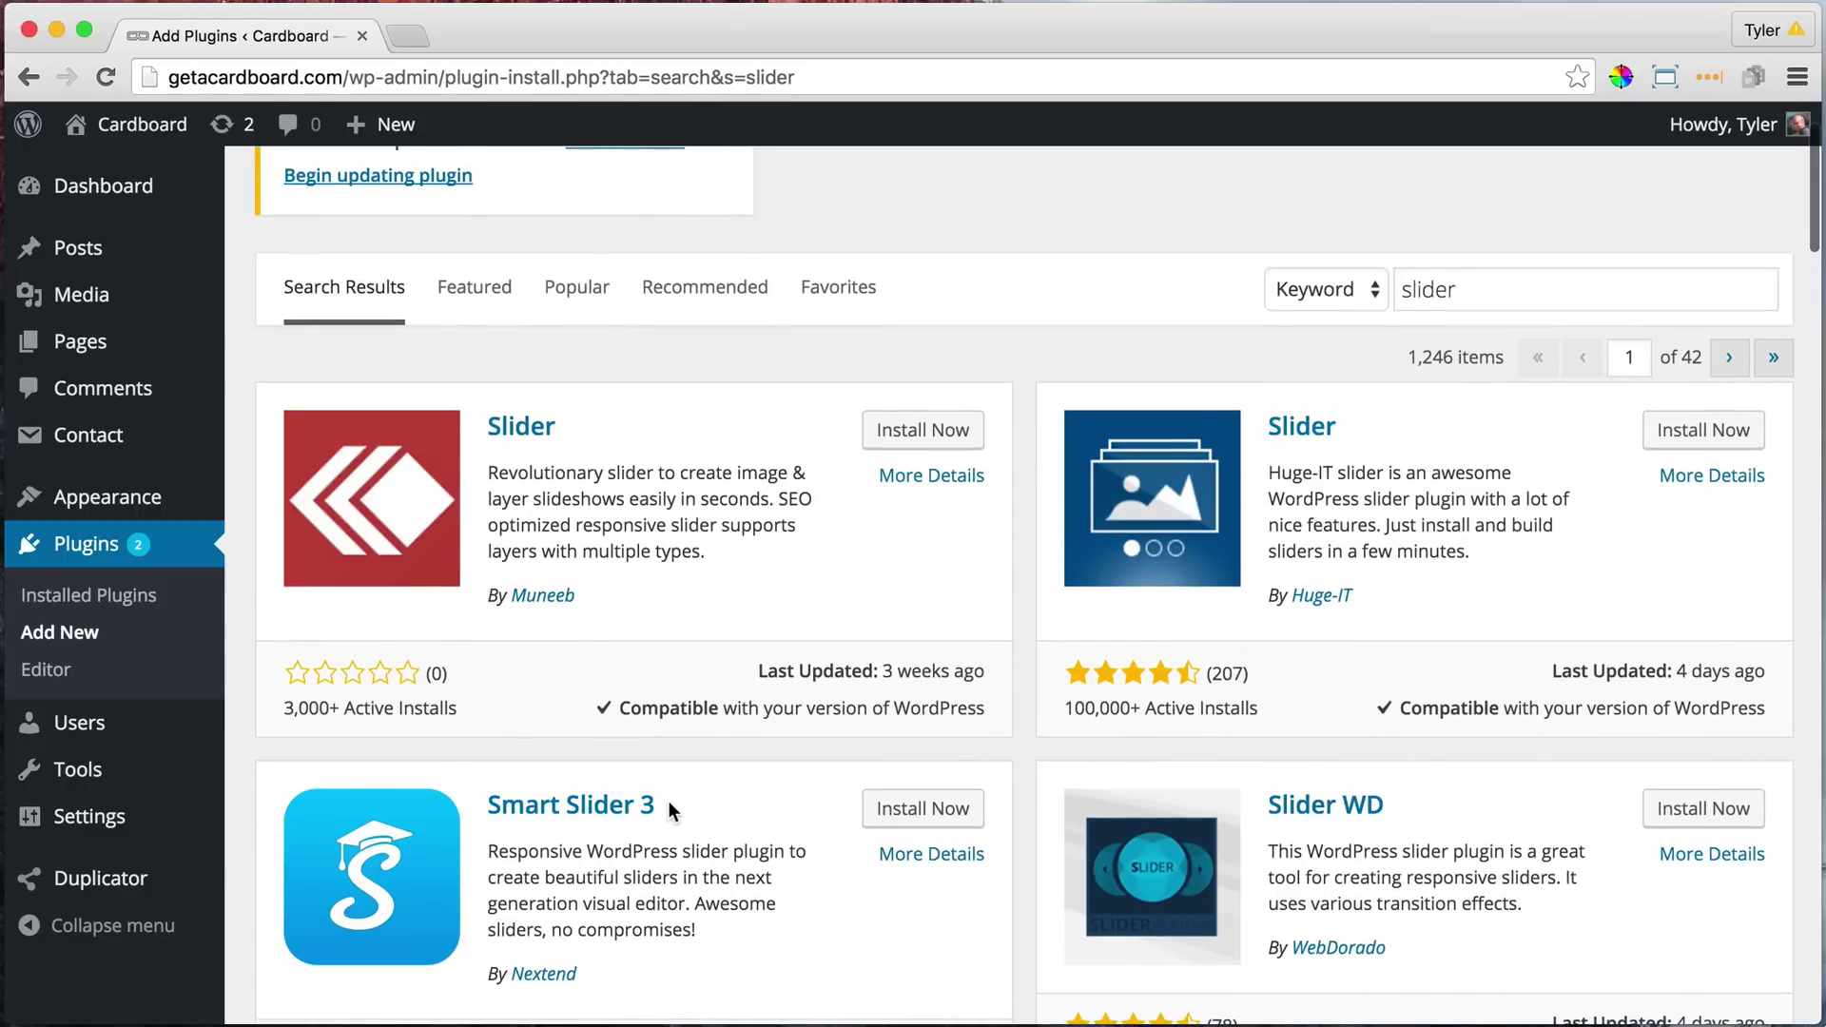
left_click_drag(670, 801, 485, 805)
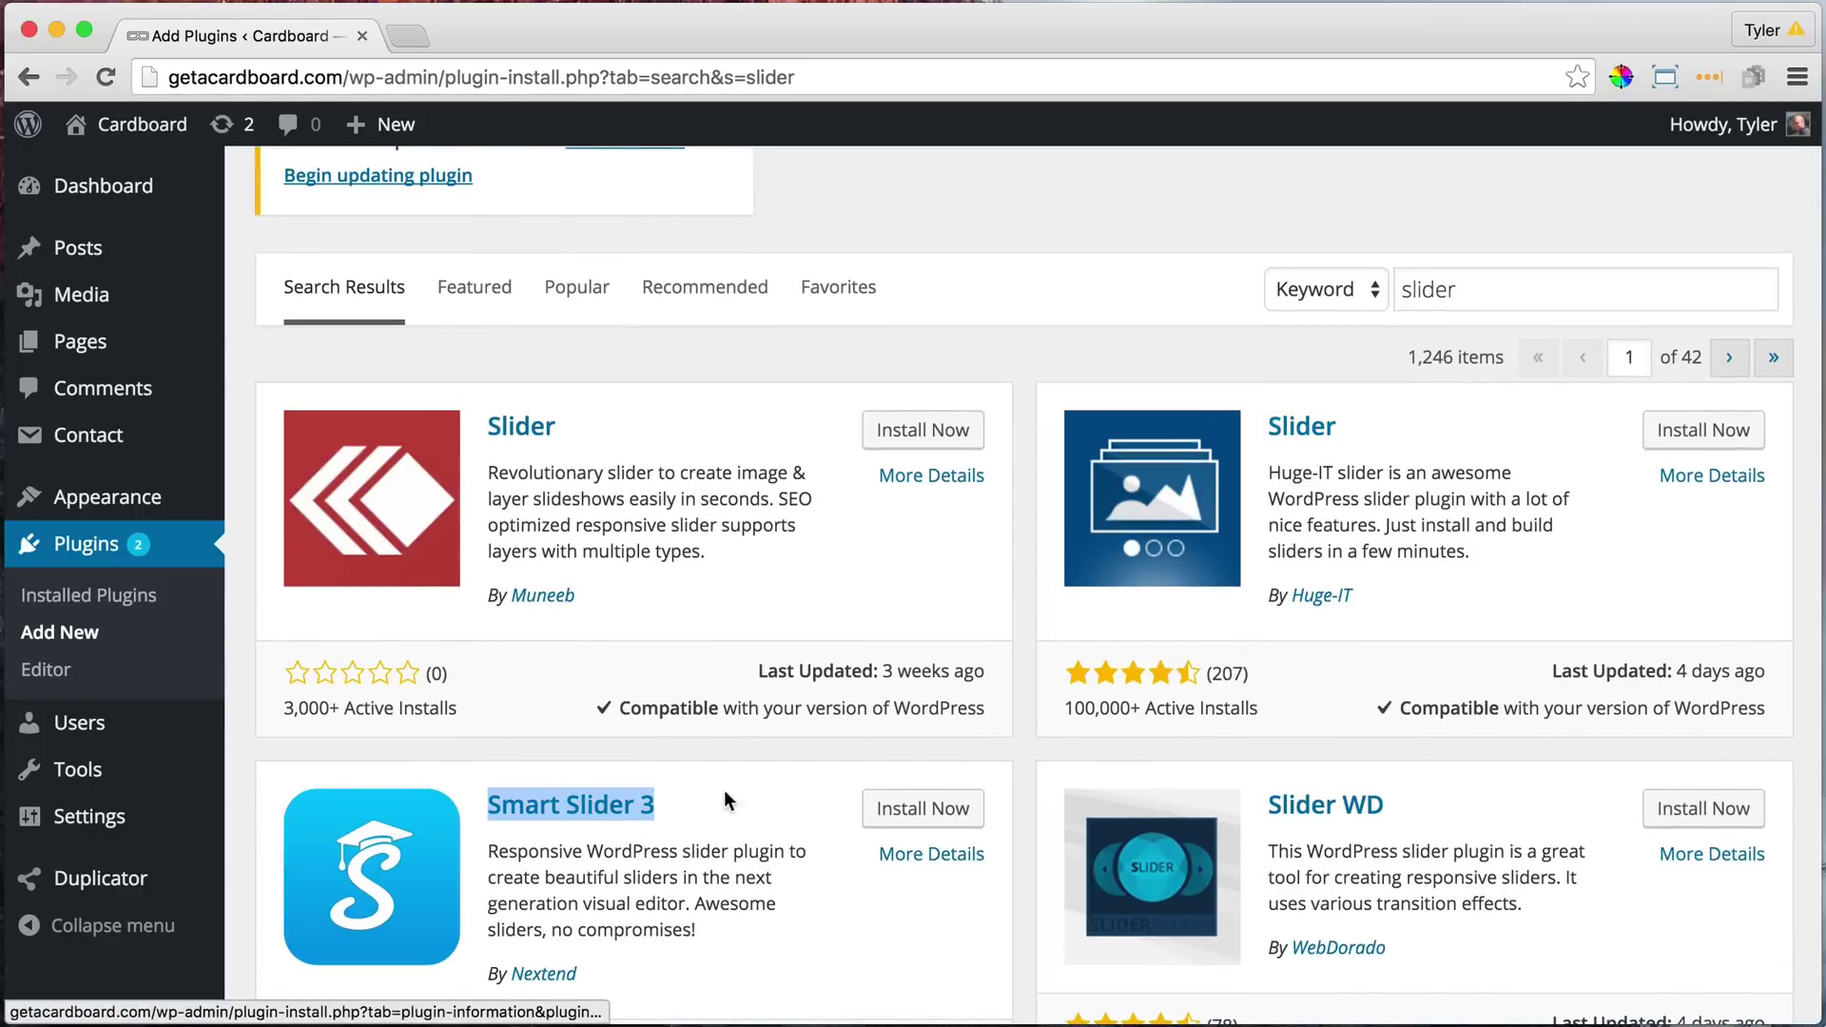
left_click(573, 734)
scroll(620, 852, "down", 4)
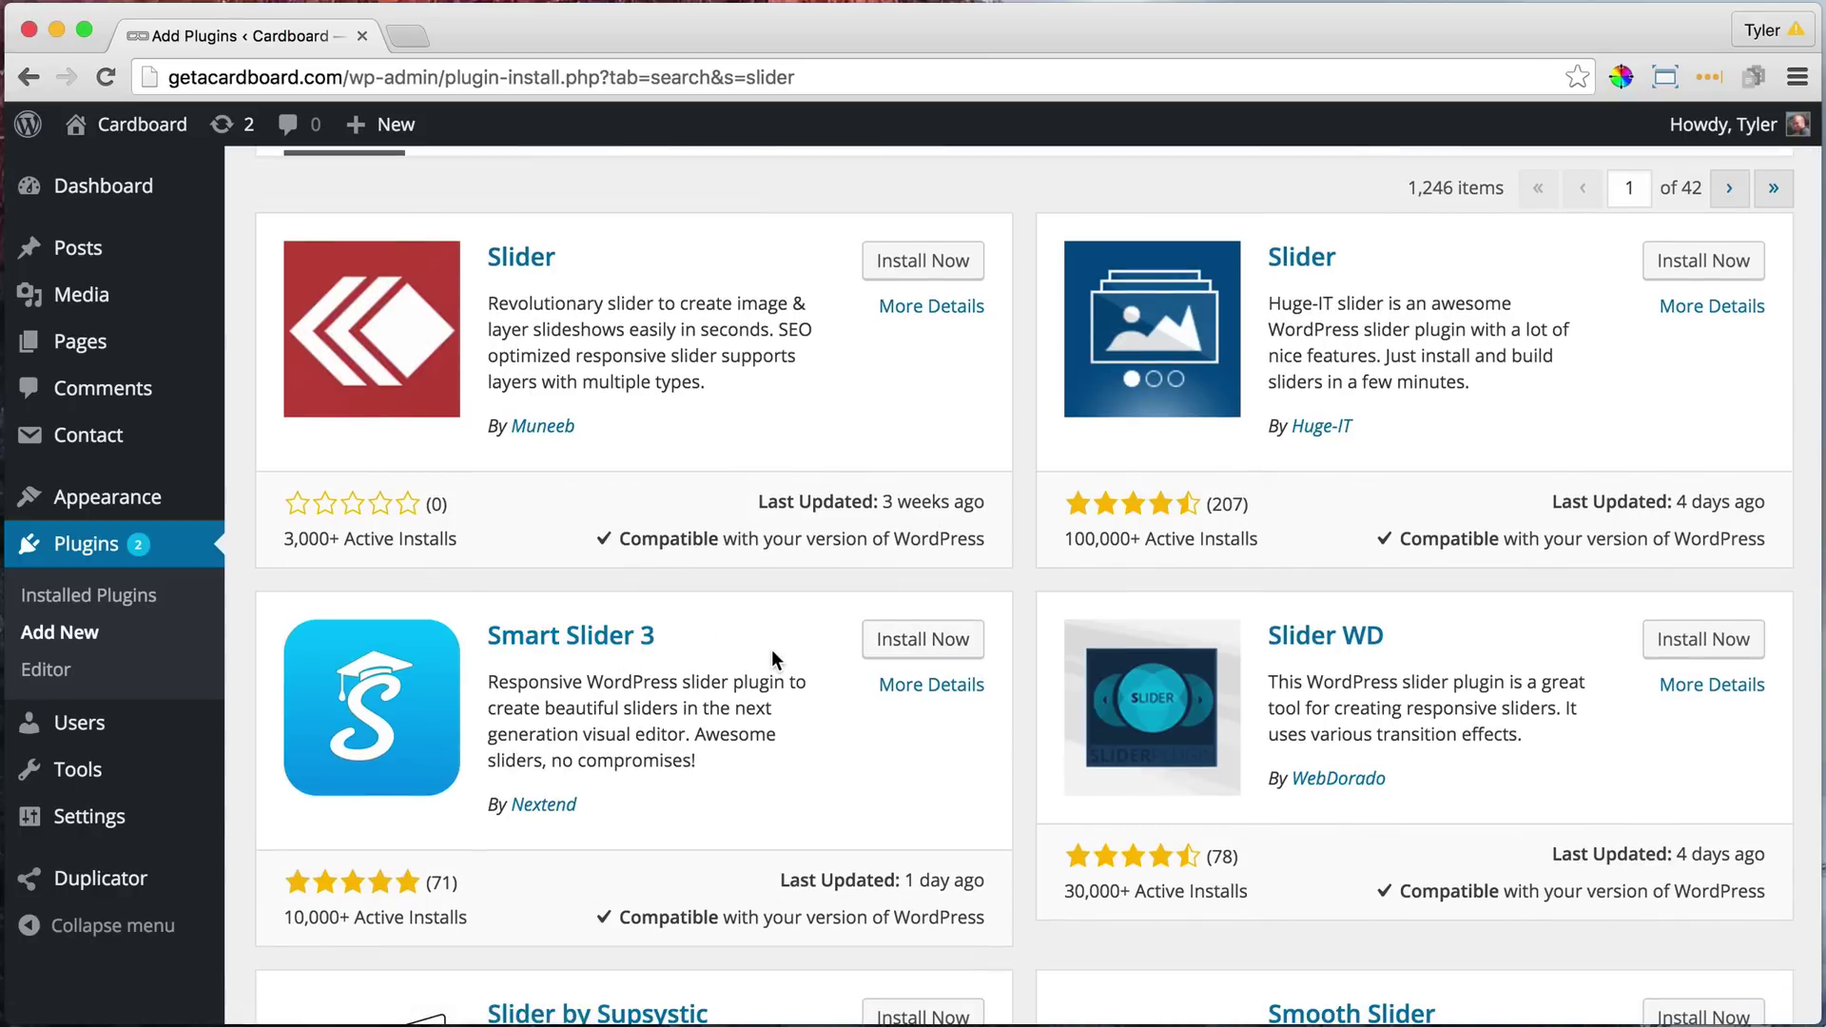
left_click(929, 646)
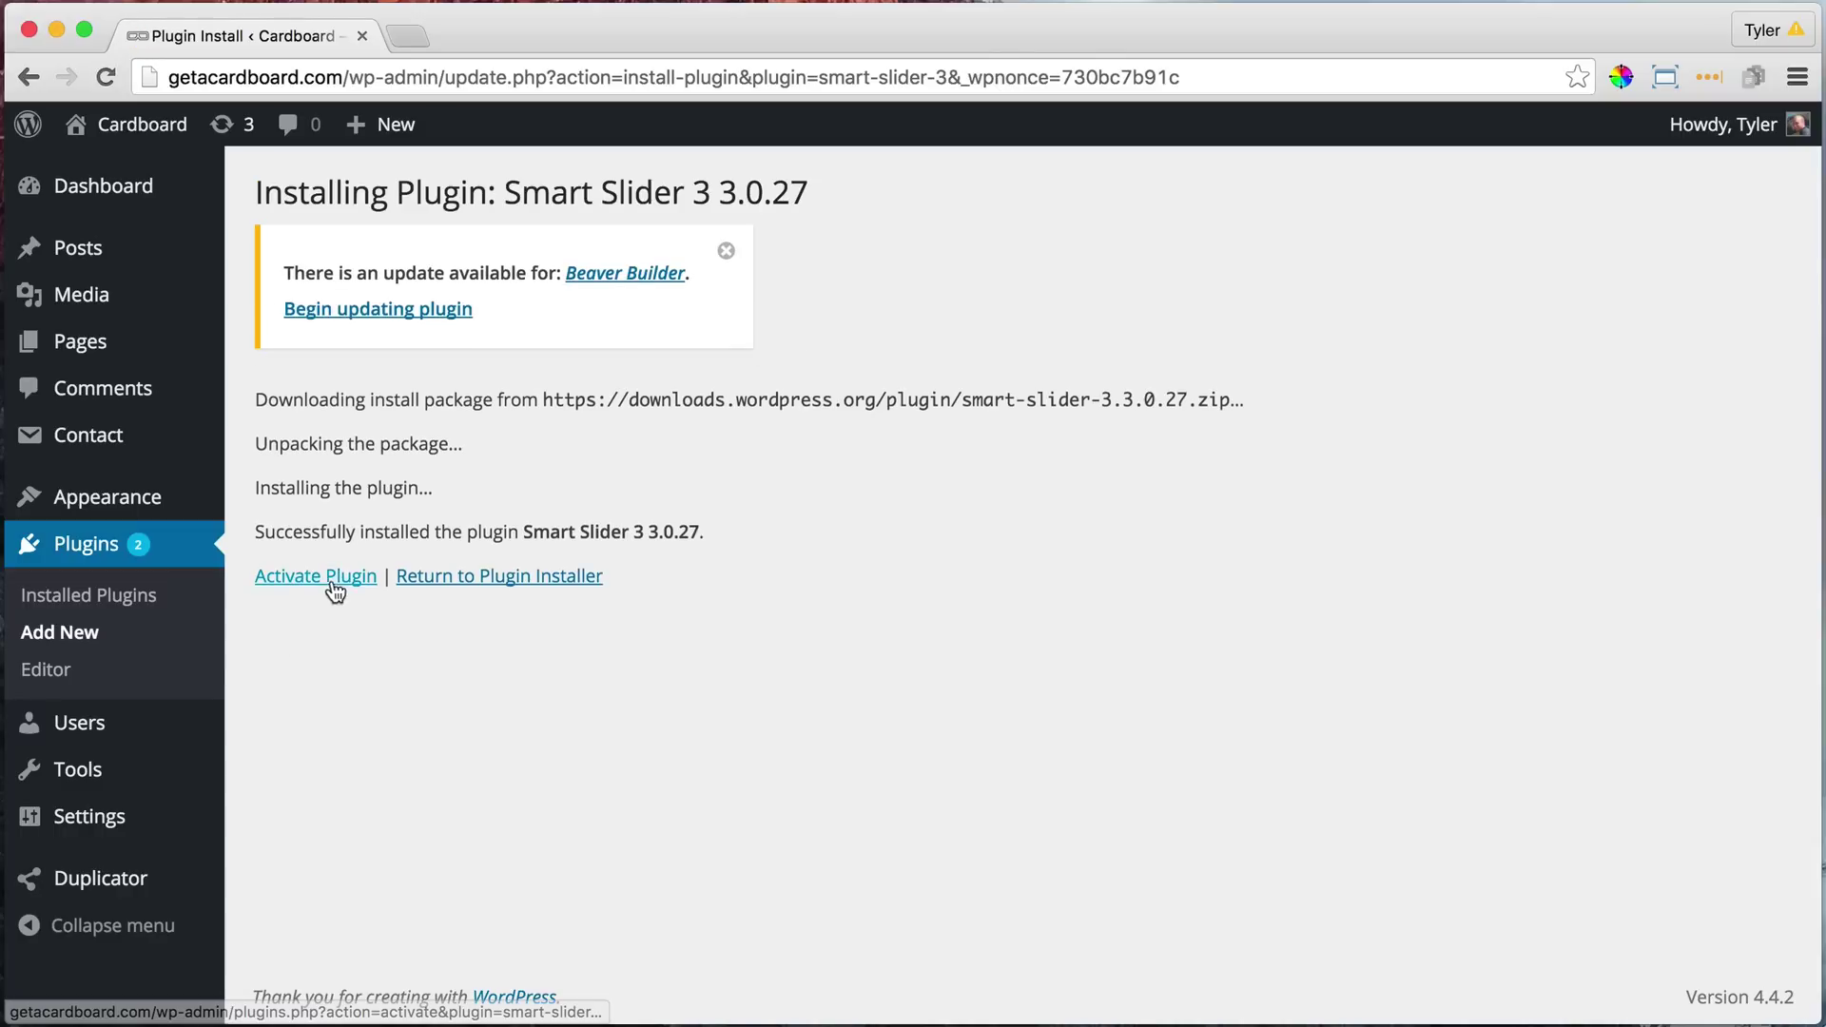
left_click(335, 582)
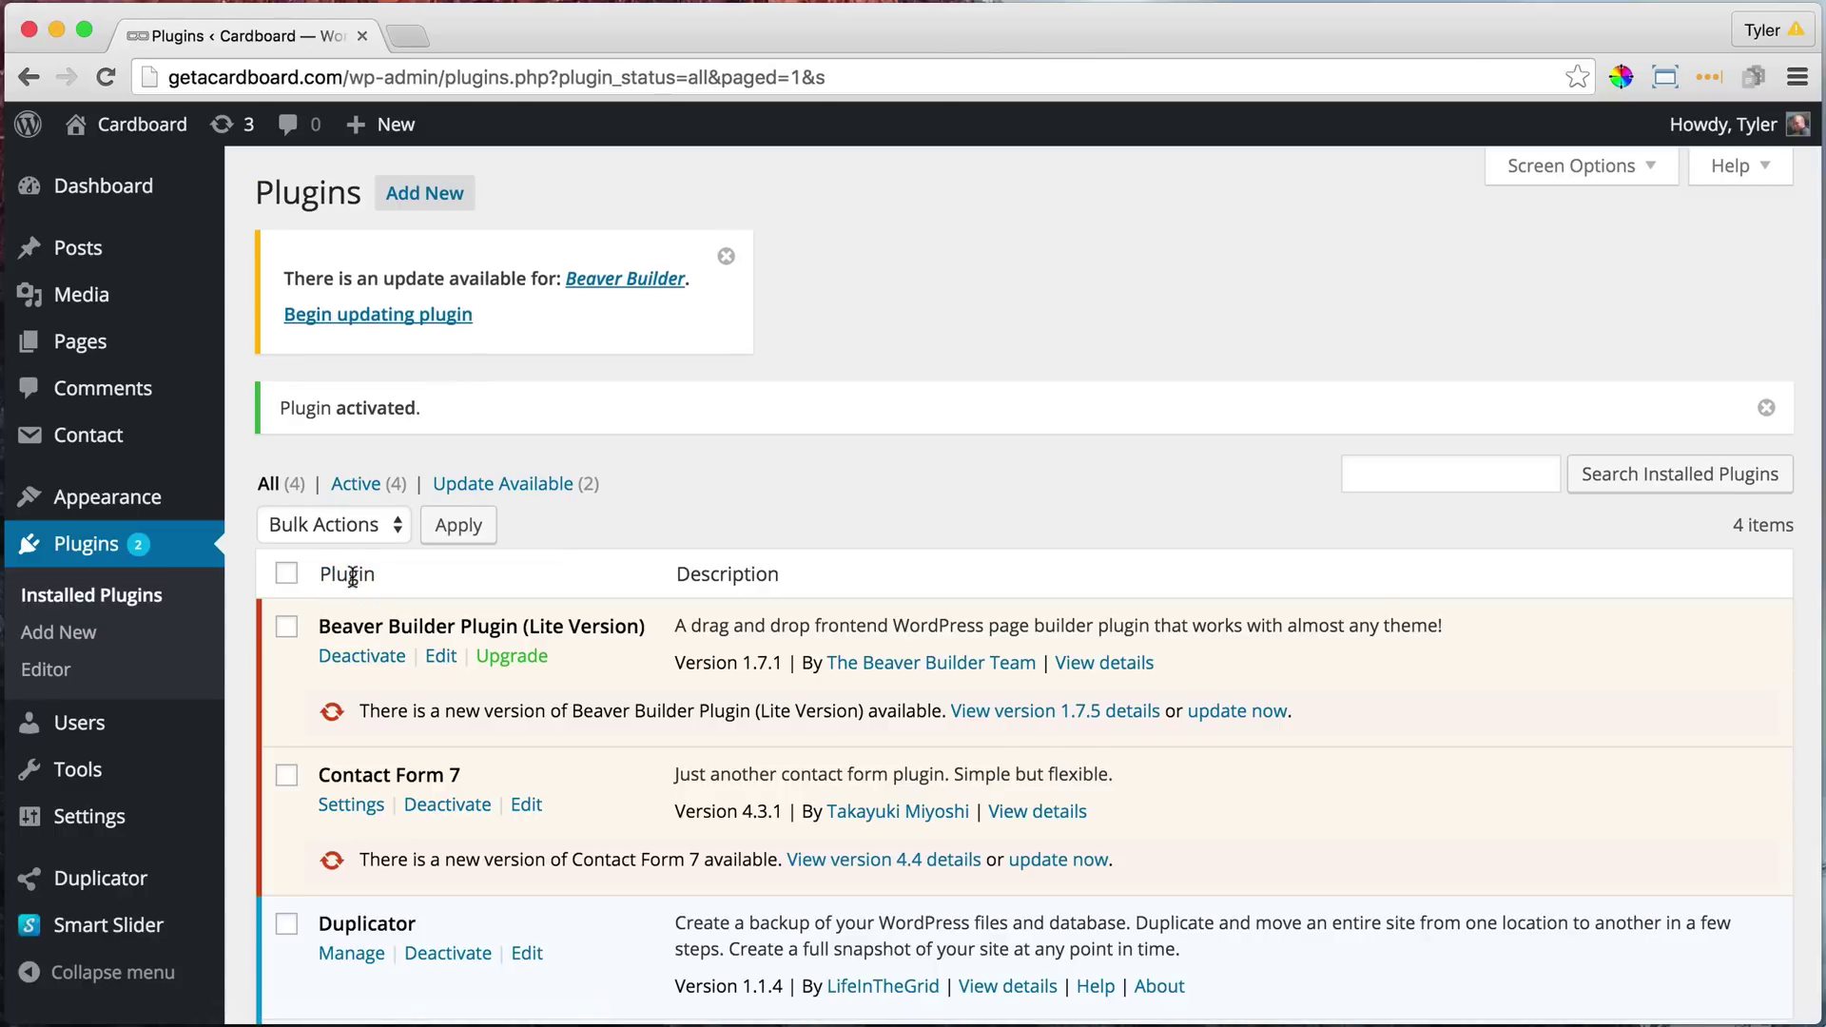
- Open the Sample Slider for editing in Smart Slider
scroll(352, 575, "down", 3)
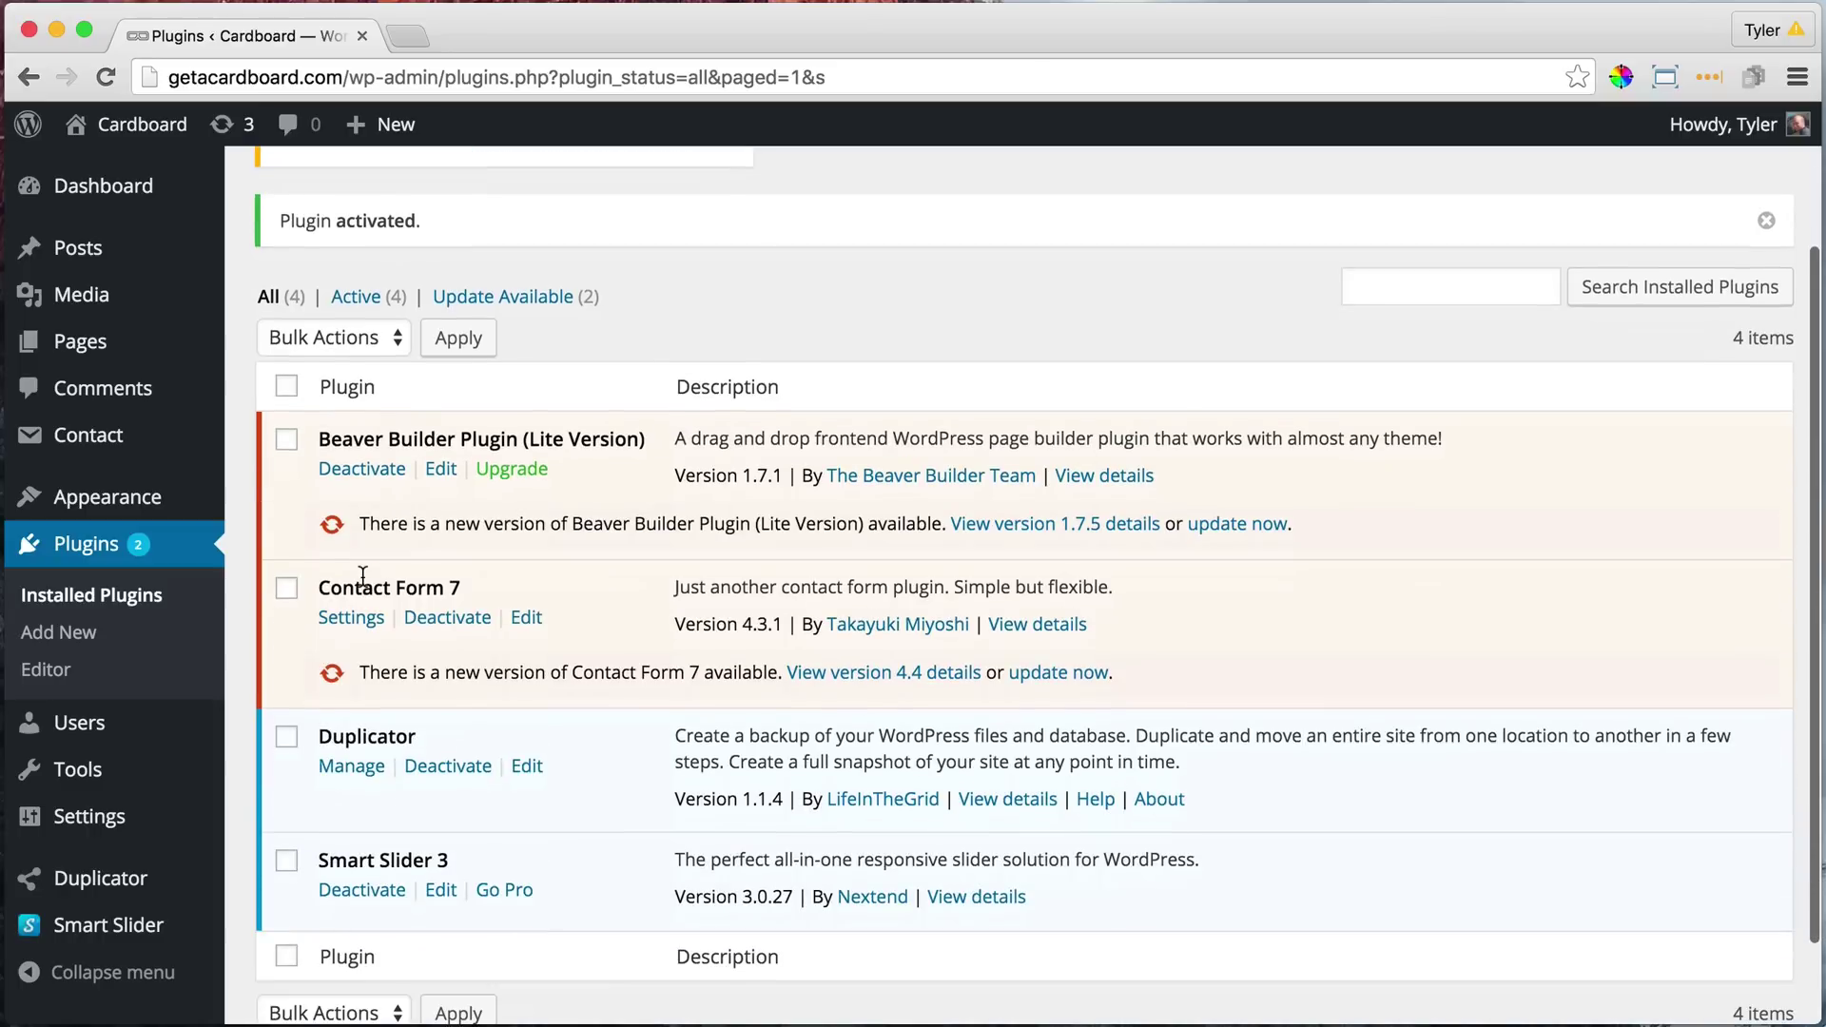
left_click(110, 928)
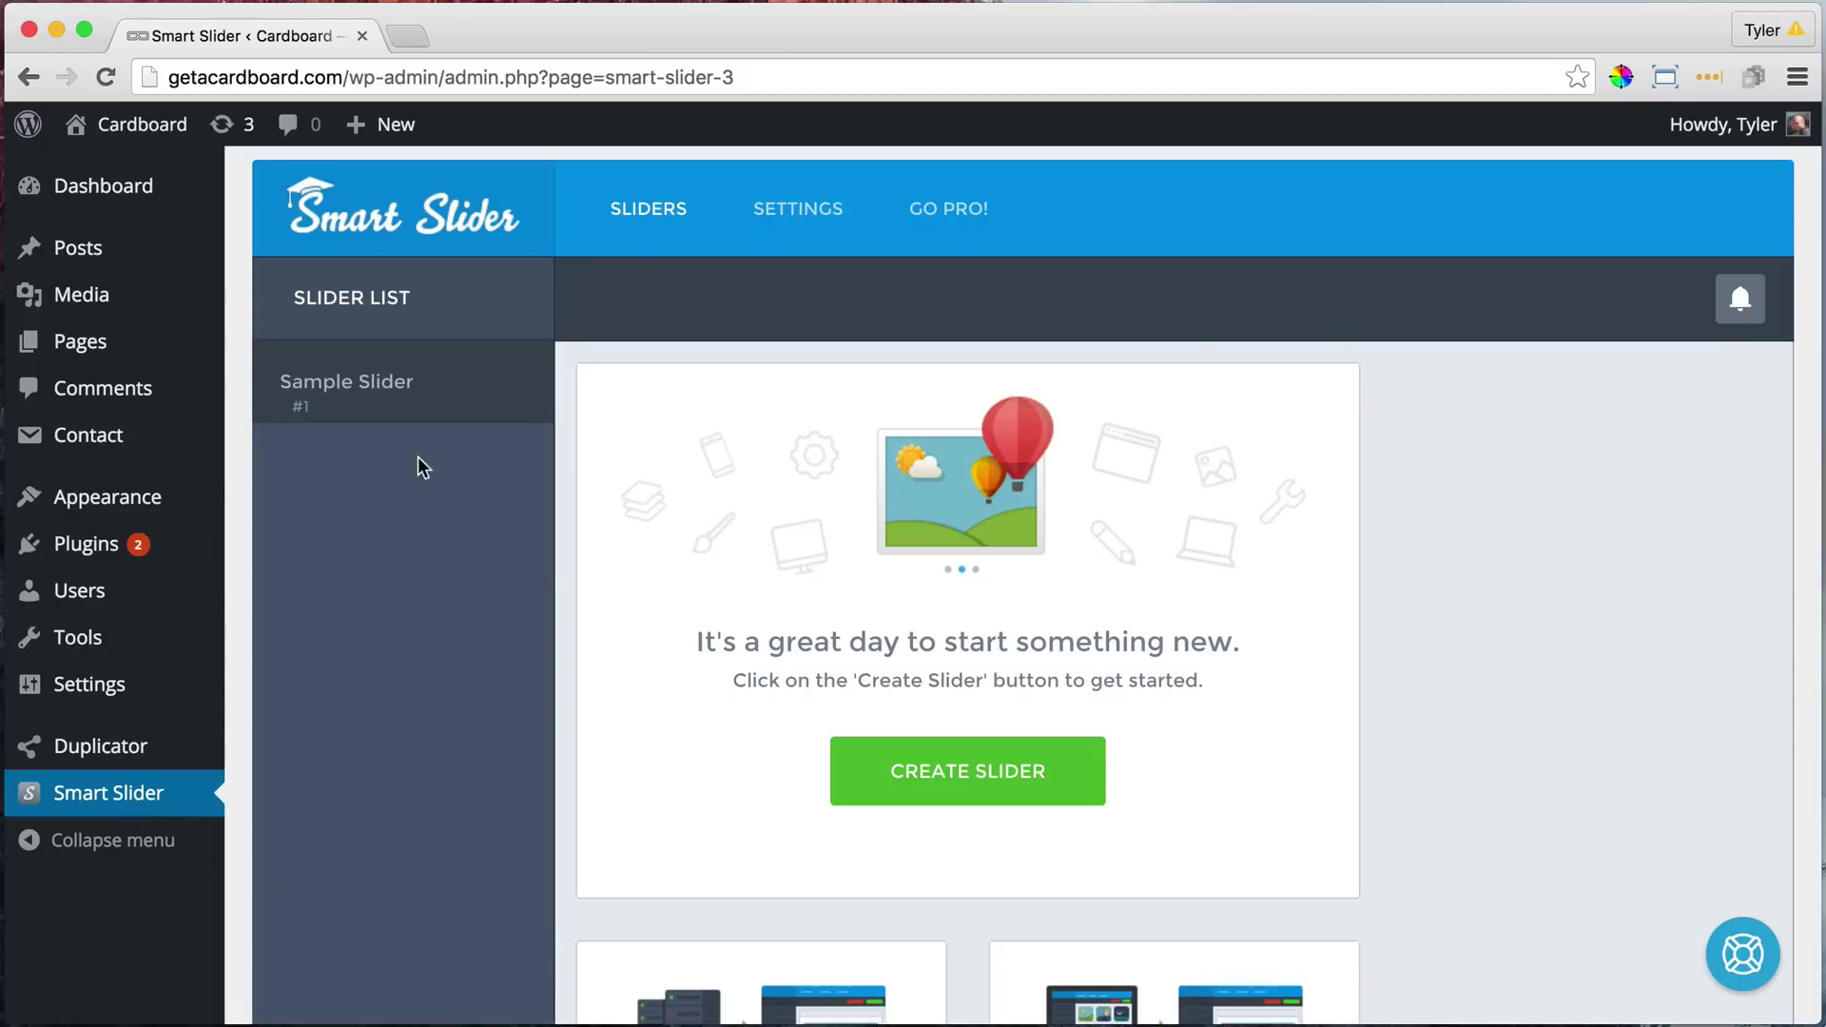
left_click(380, 395)
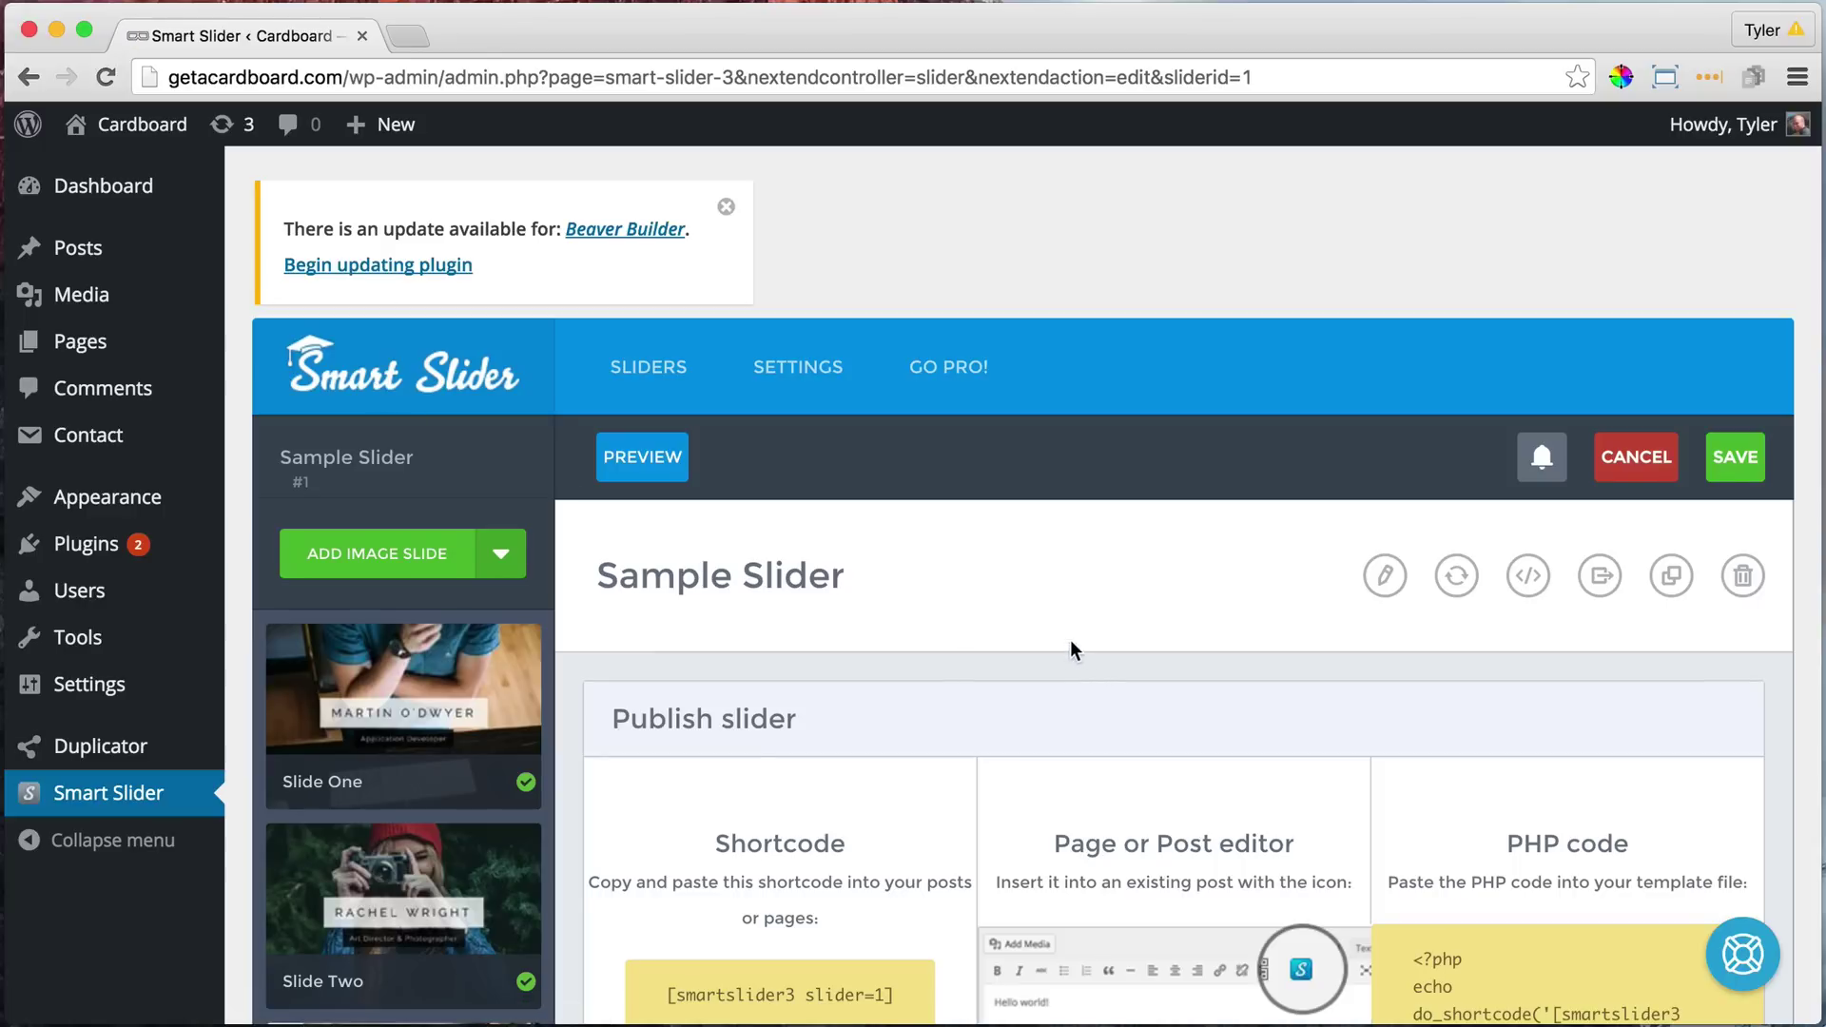
- Copy the Sample Slider's shortcode [smartslider3 slider=1] from the Publish slider section
scroll(1070, 651, "down", 3)
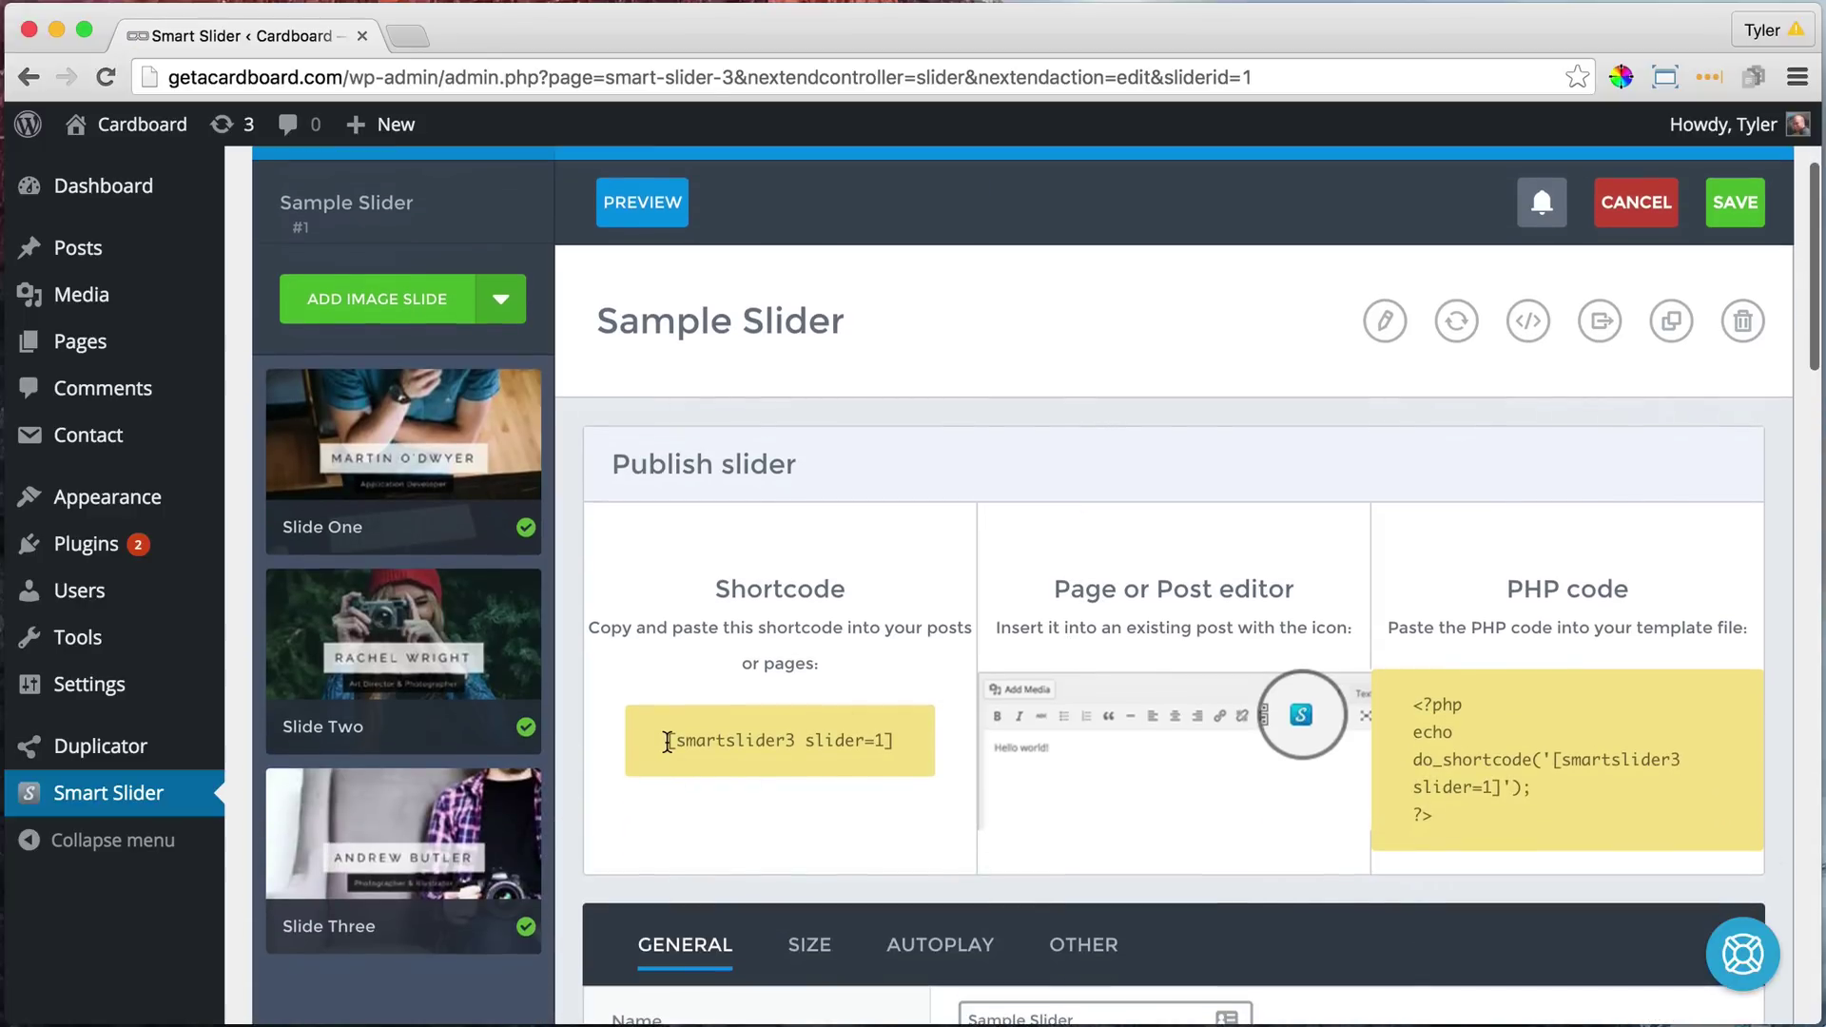
left_click_drag(668, 740, 939, 732)
left_click(851, 739)
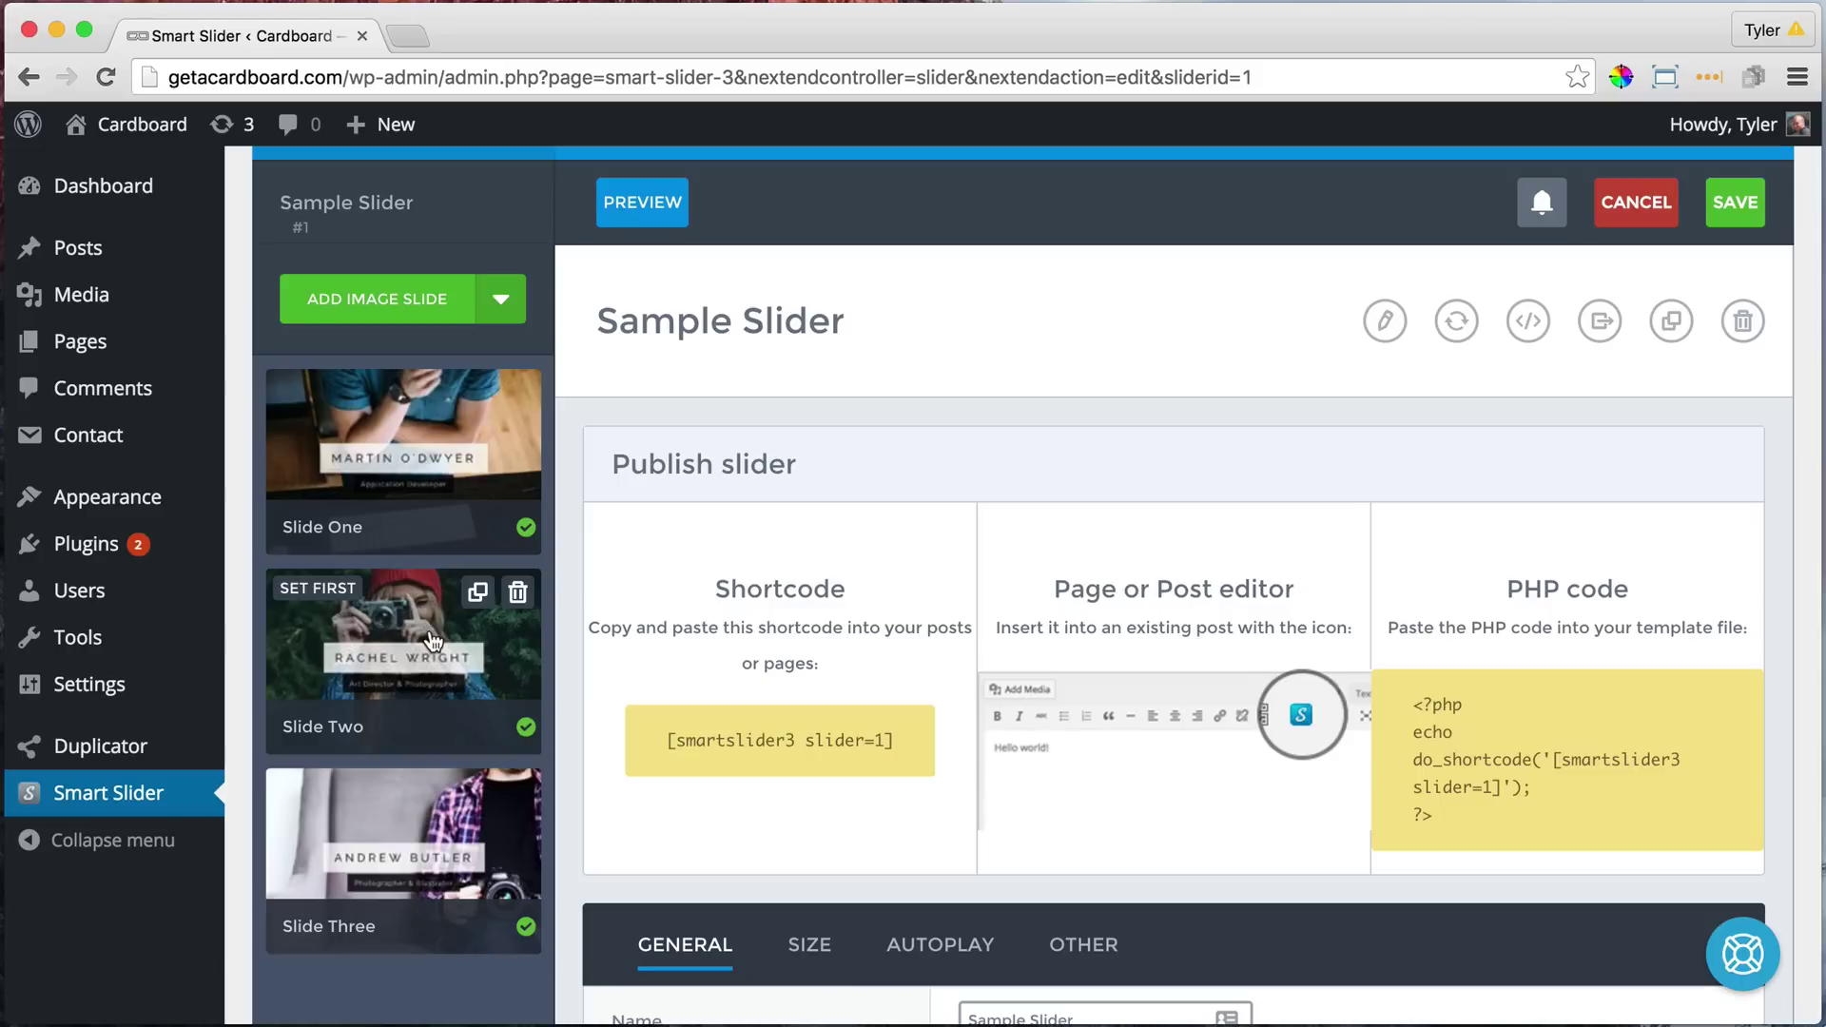
triple_click(722, 741)
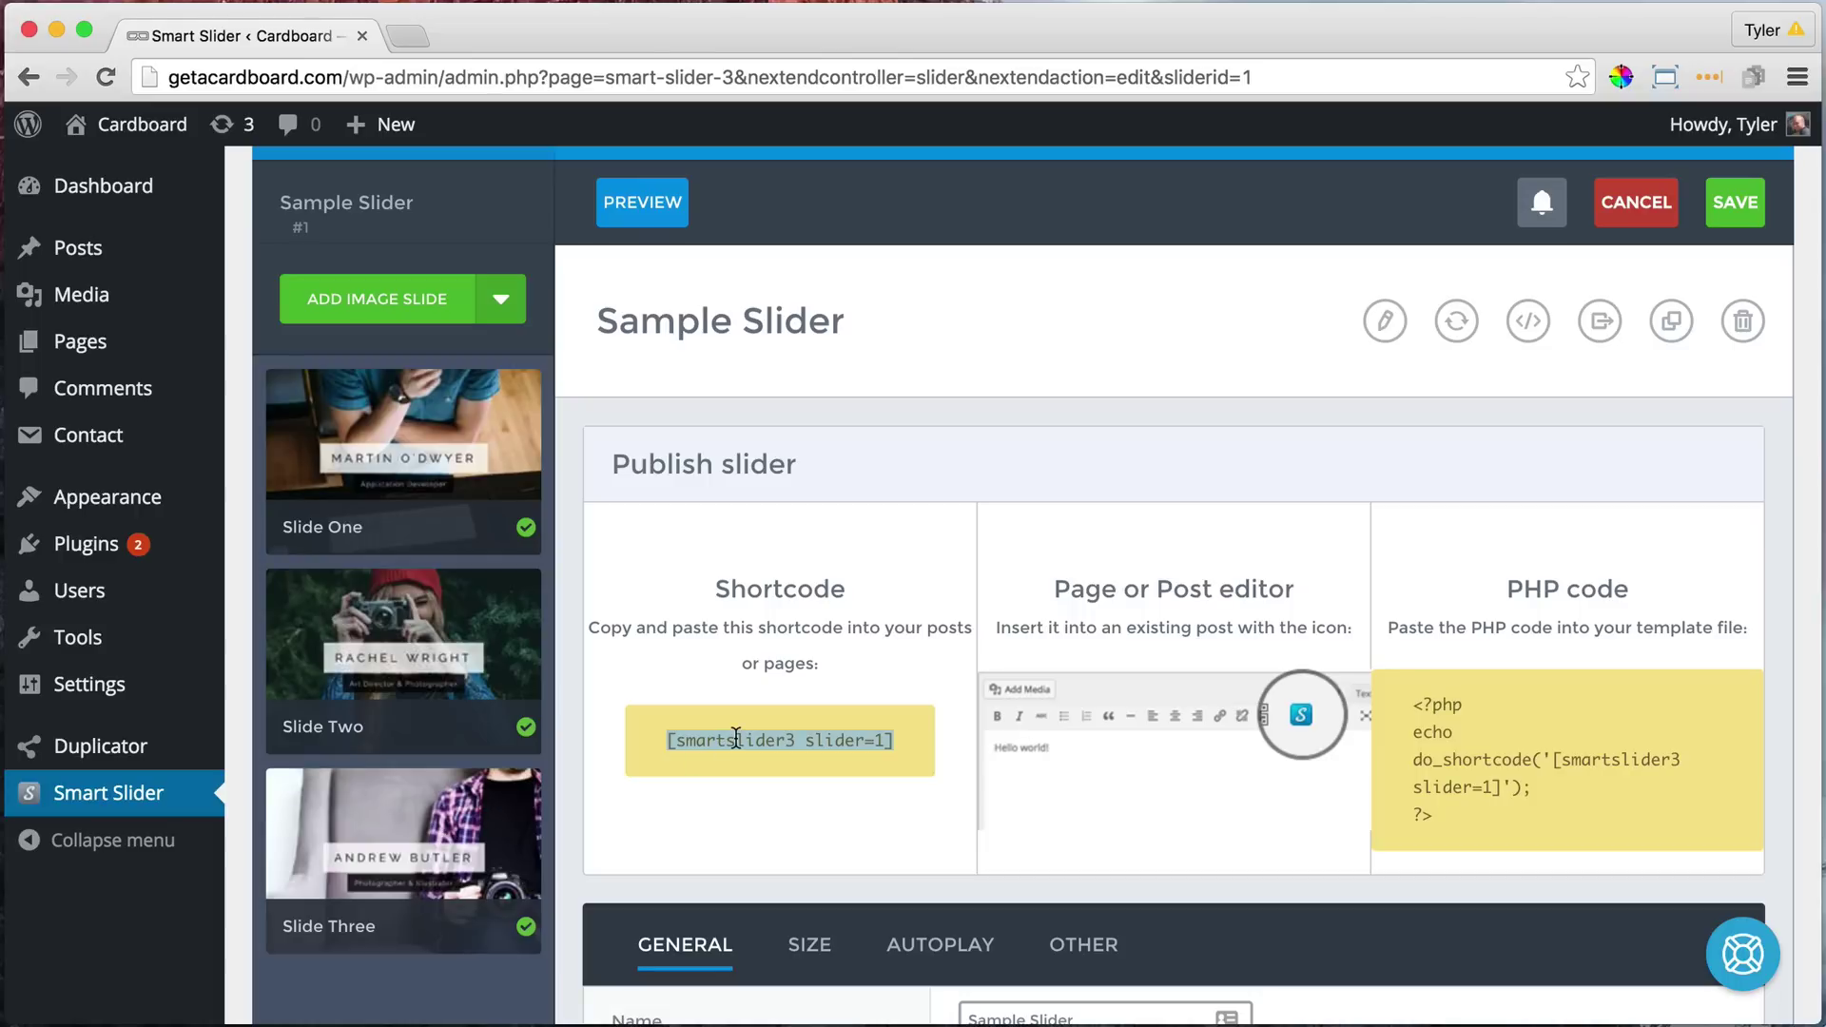
right_click(735, 740)
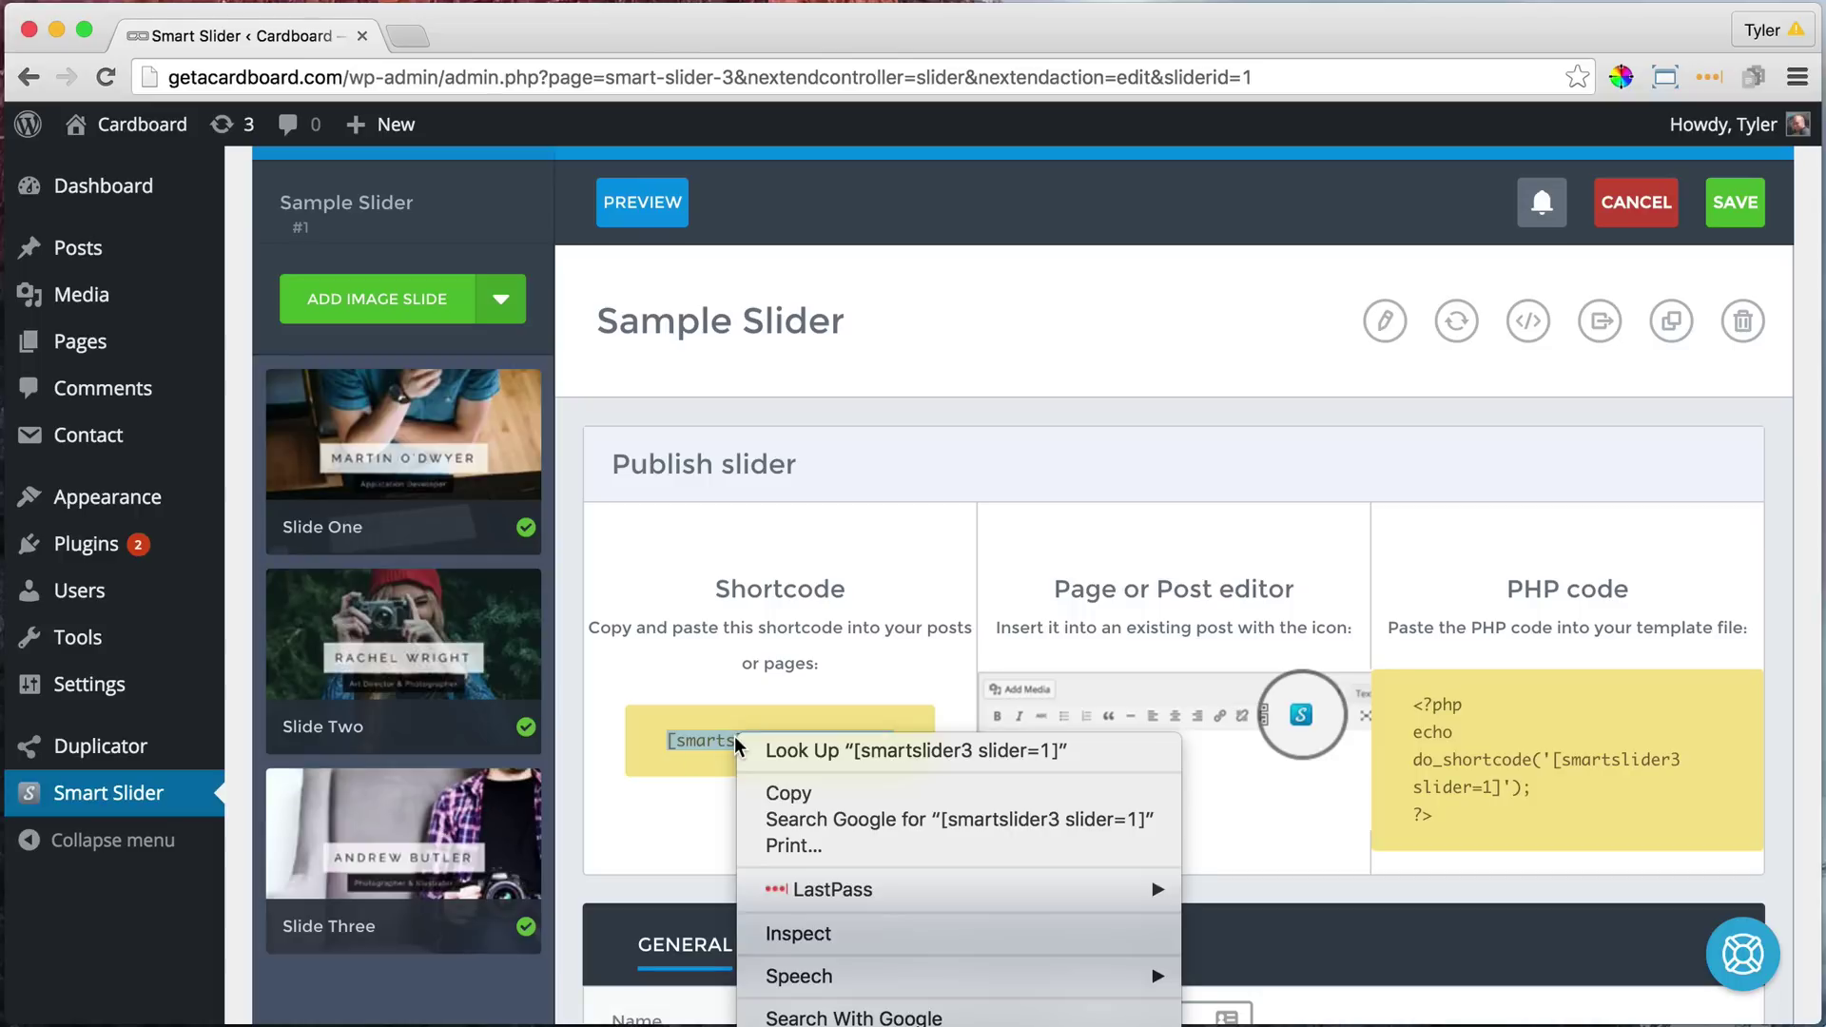
left_click(789, 796)
- Open the site's home page in a new browser tab and start Page Builder on it
mouse_move(152, 138)
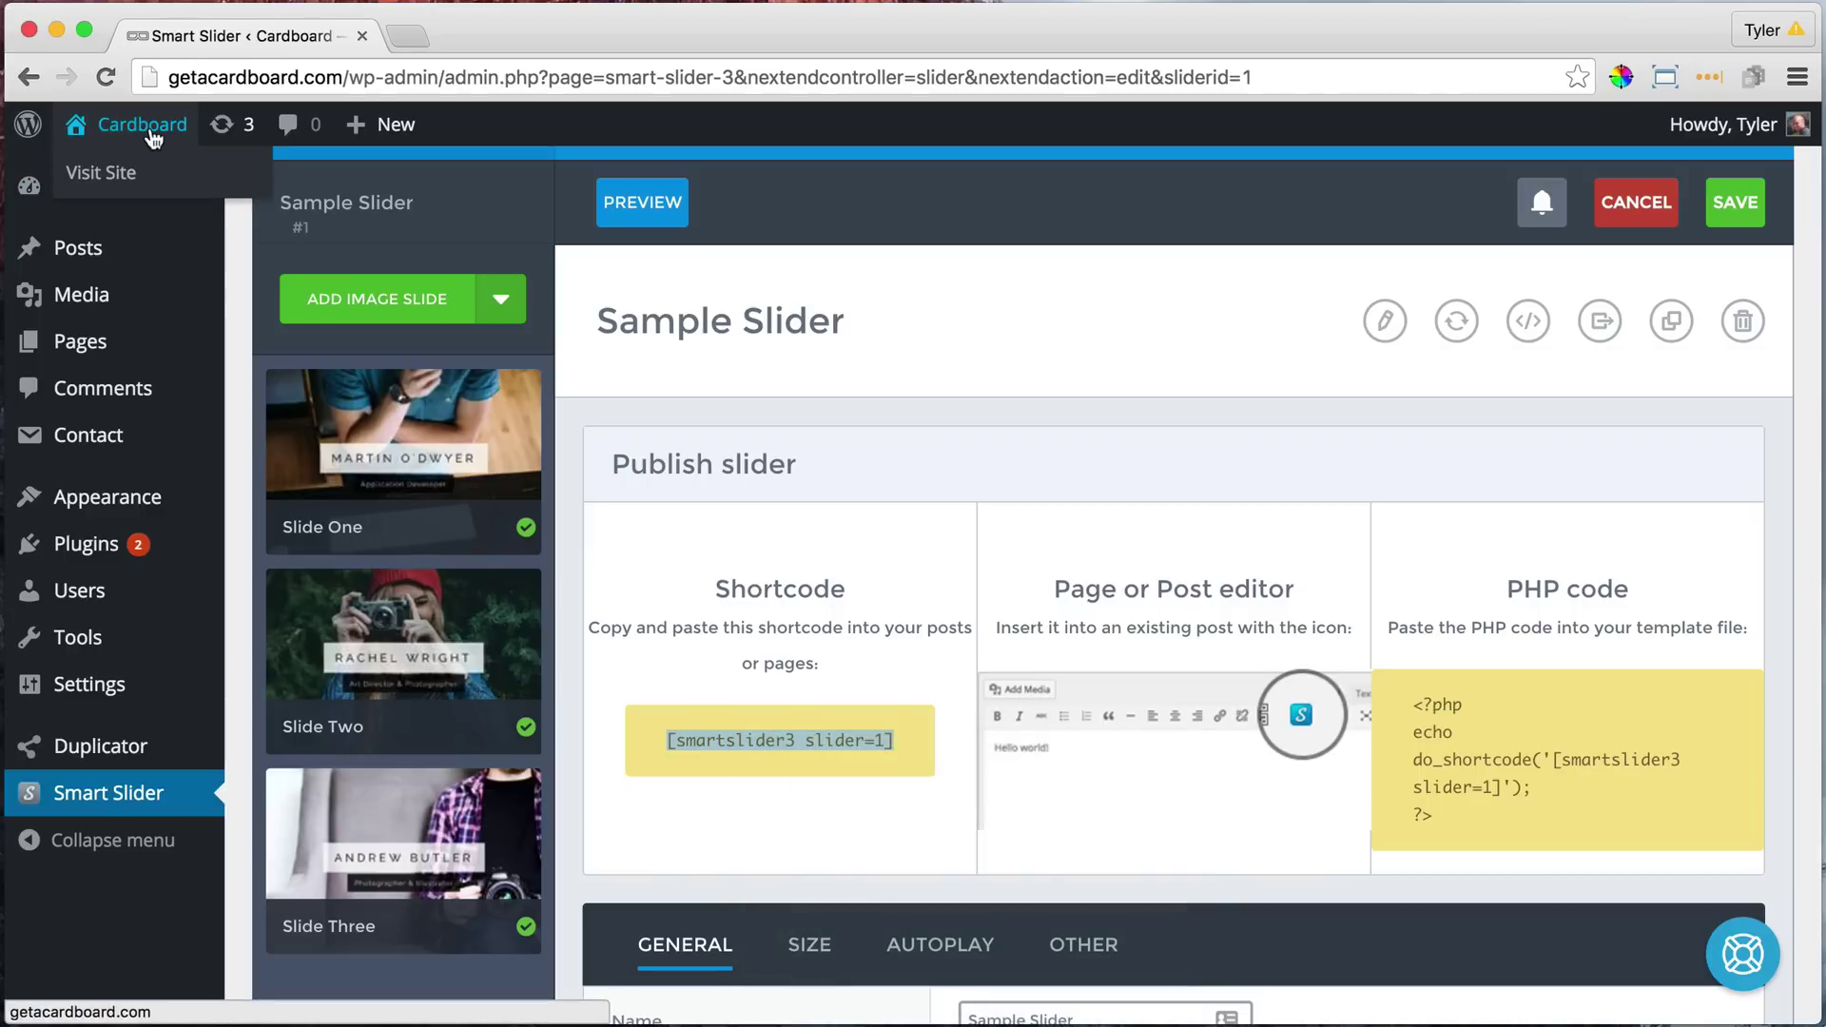
left_click(116, 178, "super")
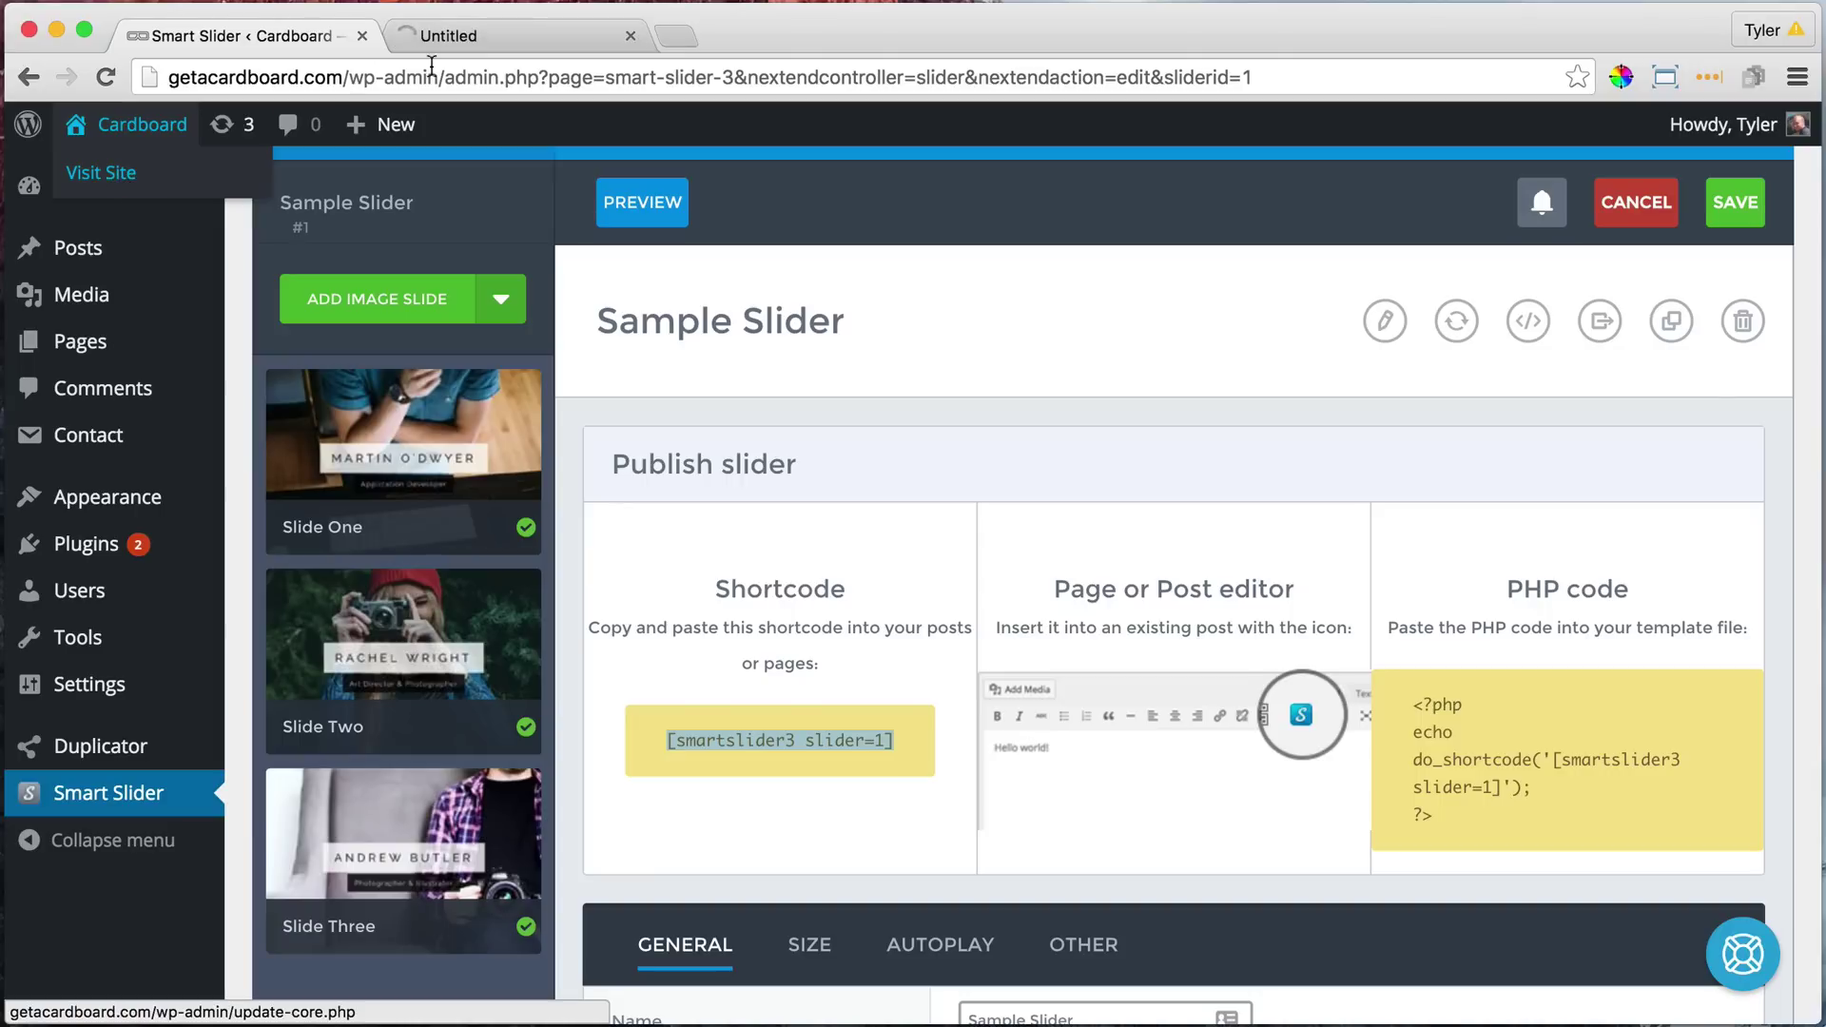
left_click(485, 31)
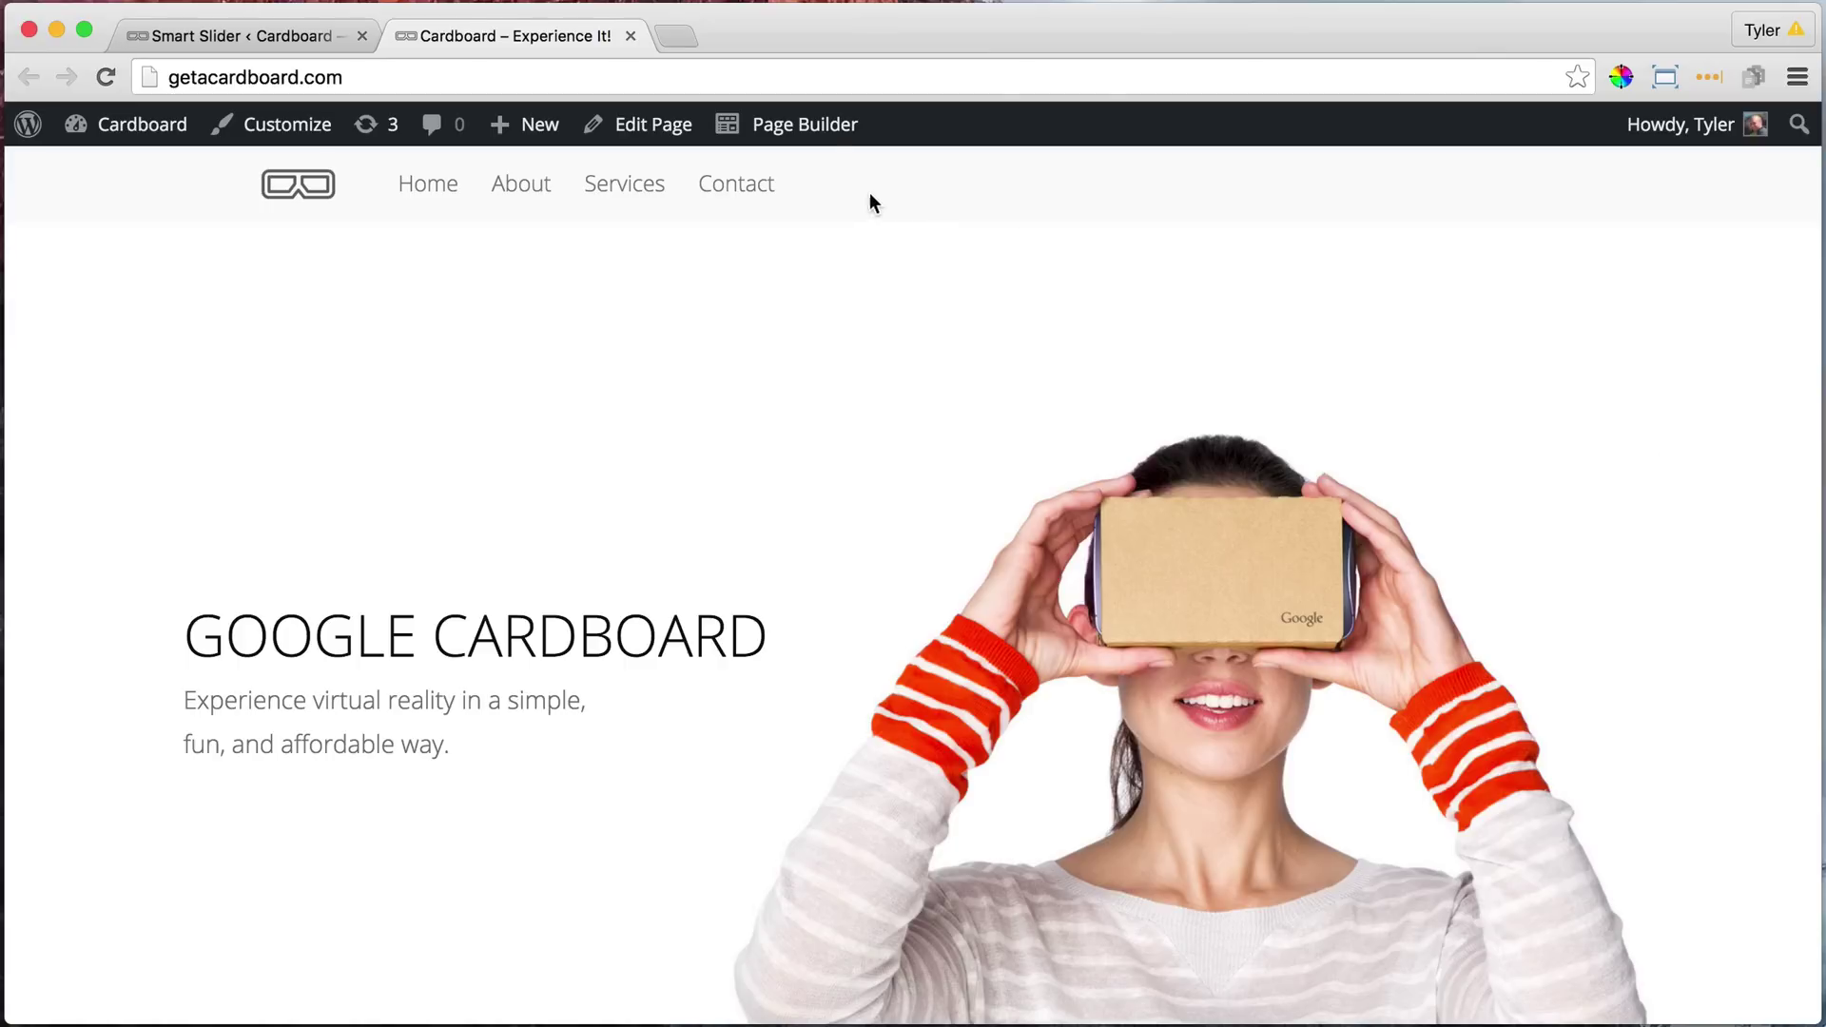
left_click(801, 139)
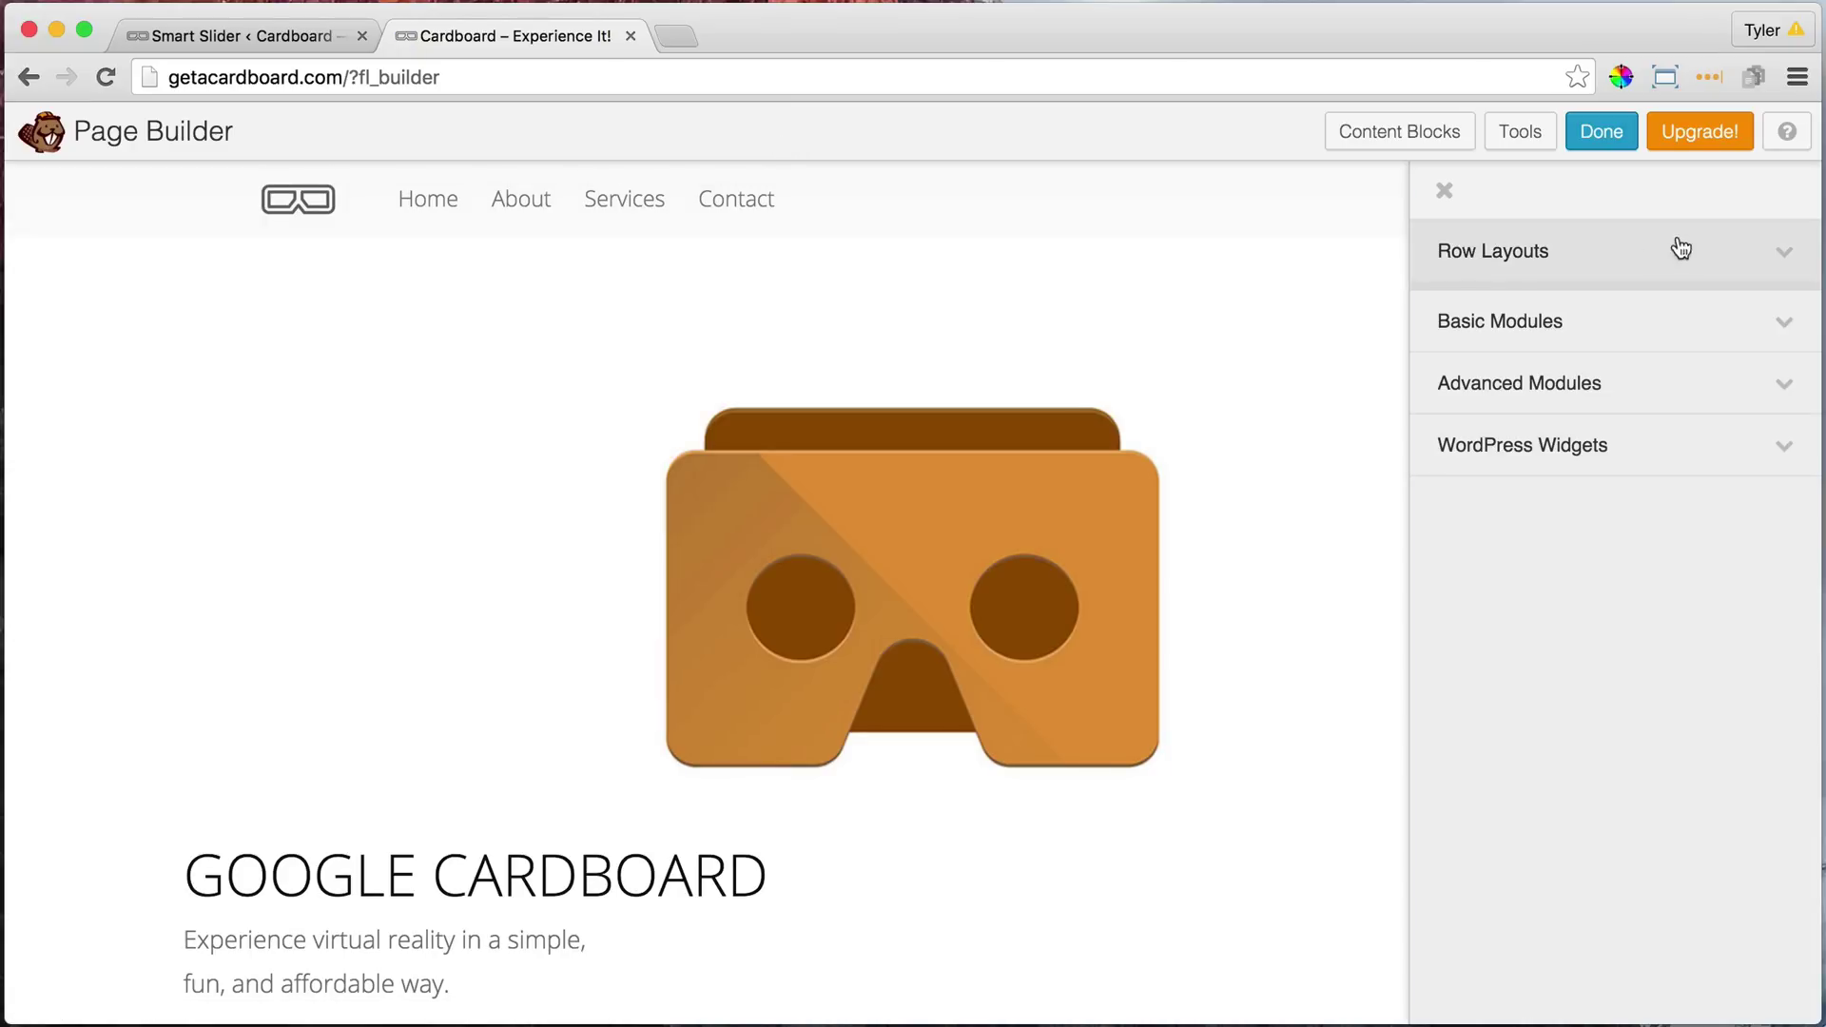
- Add a 1 Column row at the very top of the home page, above the Google Cardboard section
left_click(1711, 253)
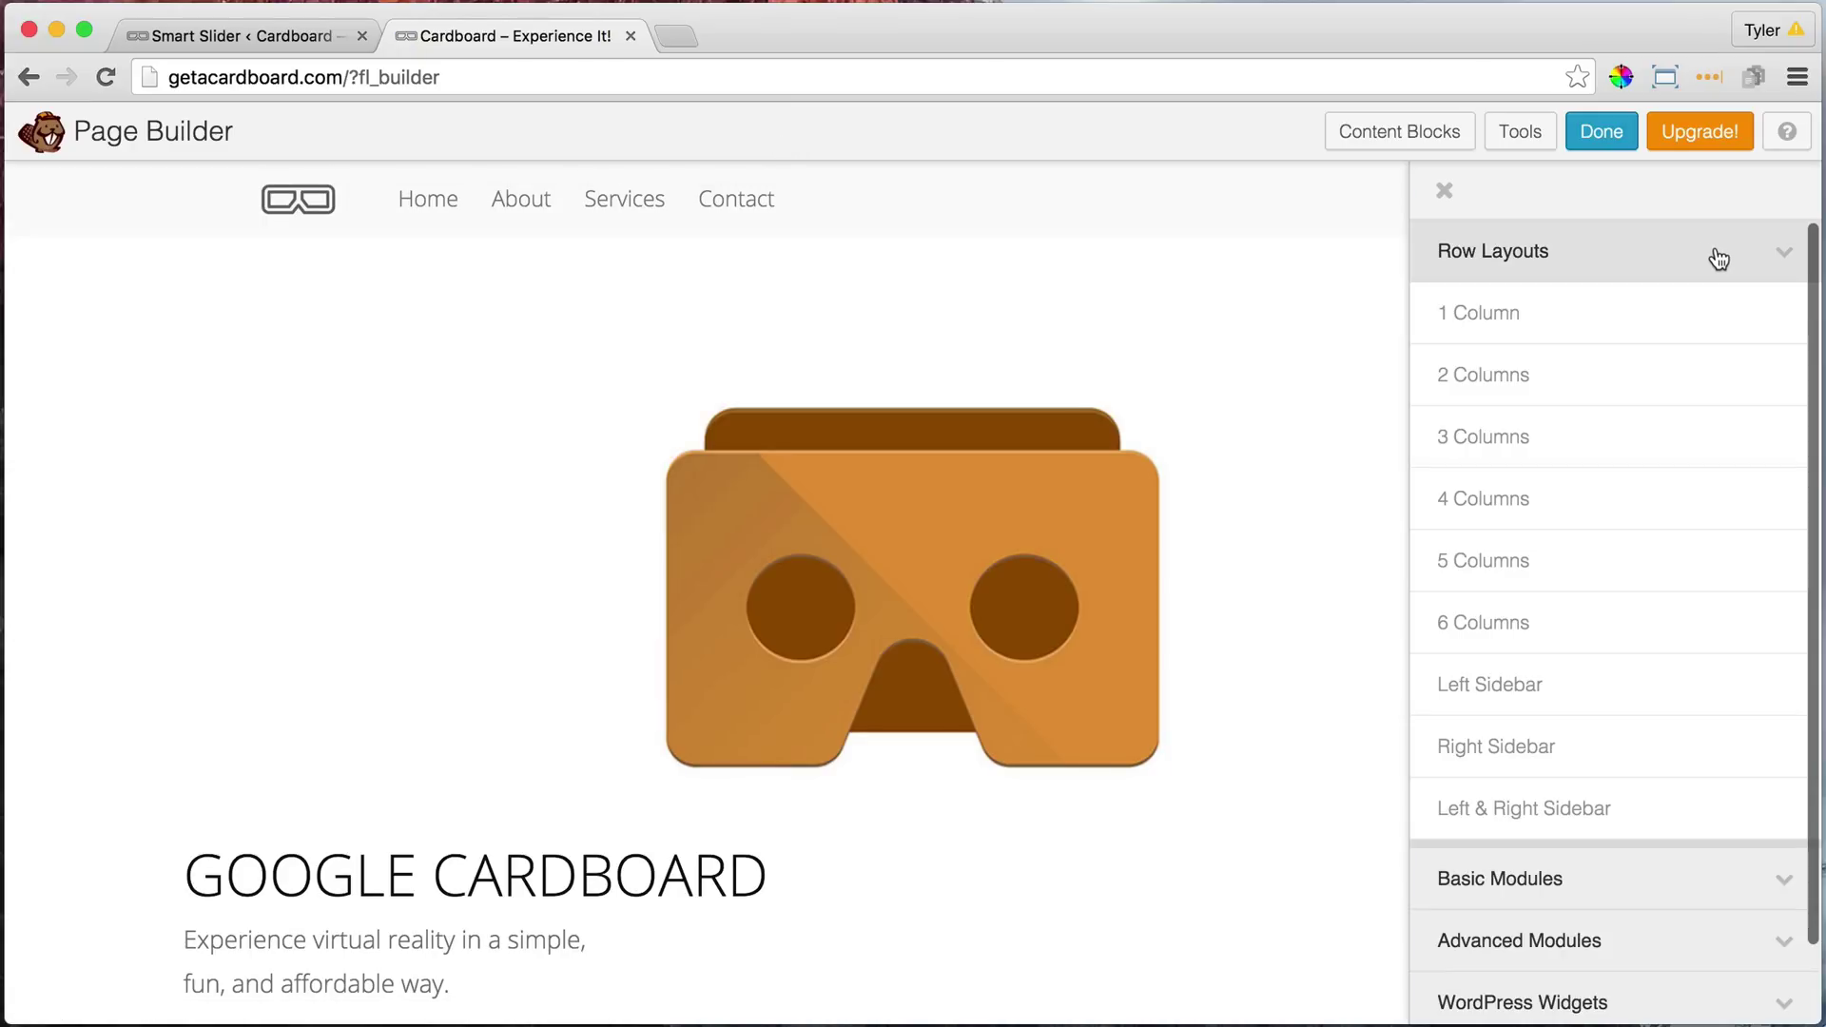
left_click_drag(1525, 312, 932, 282)
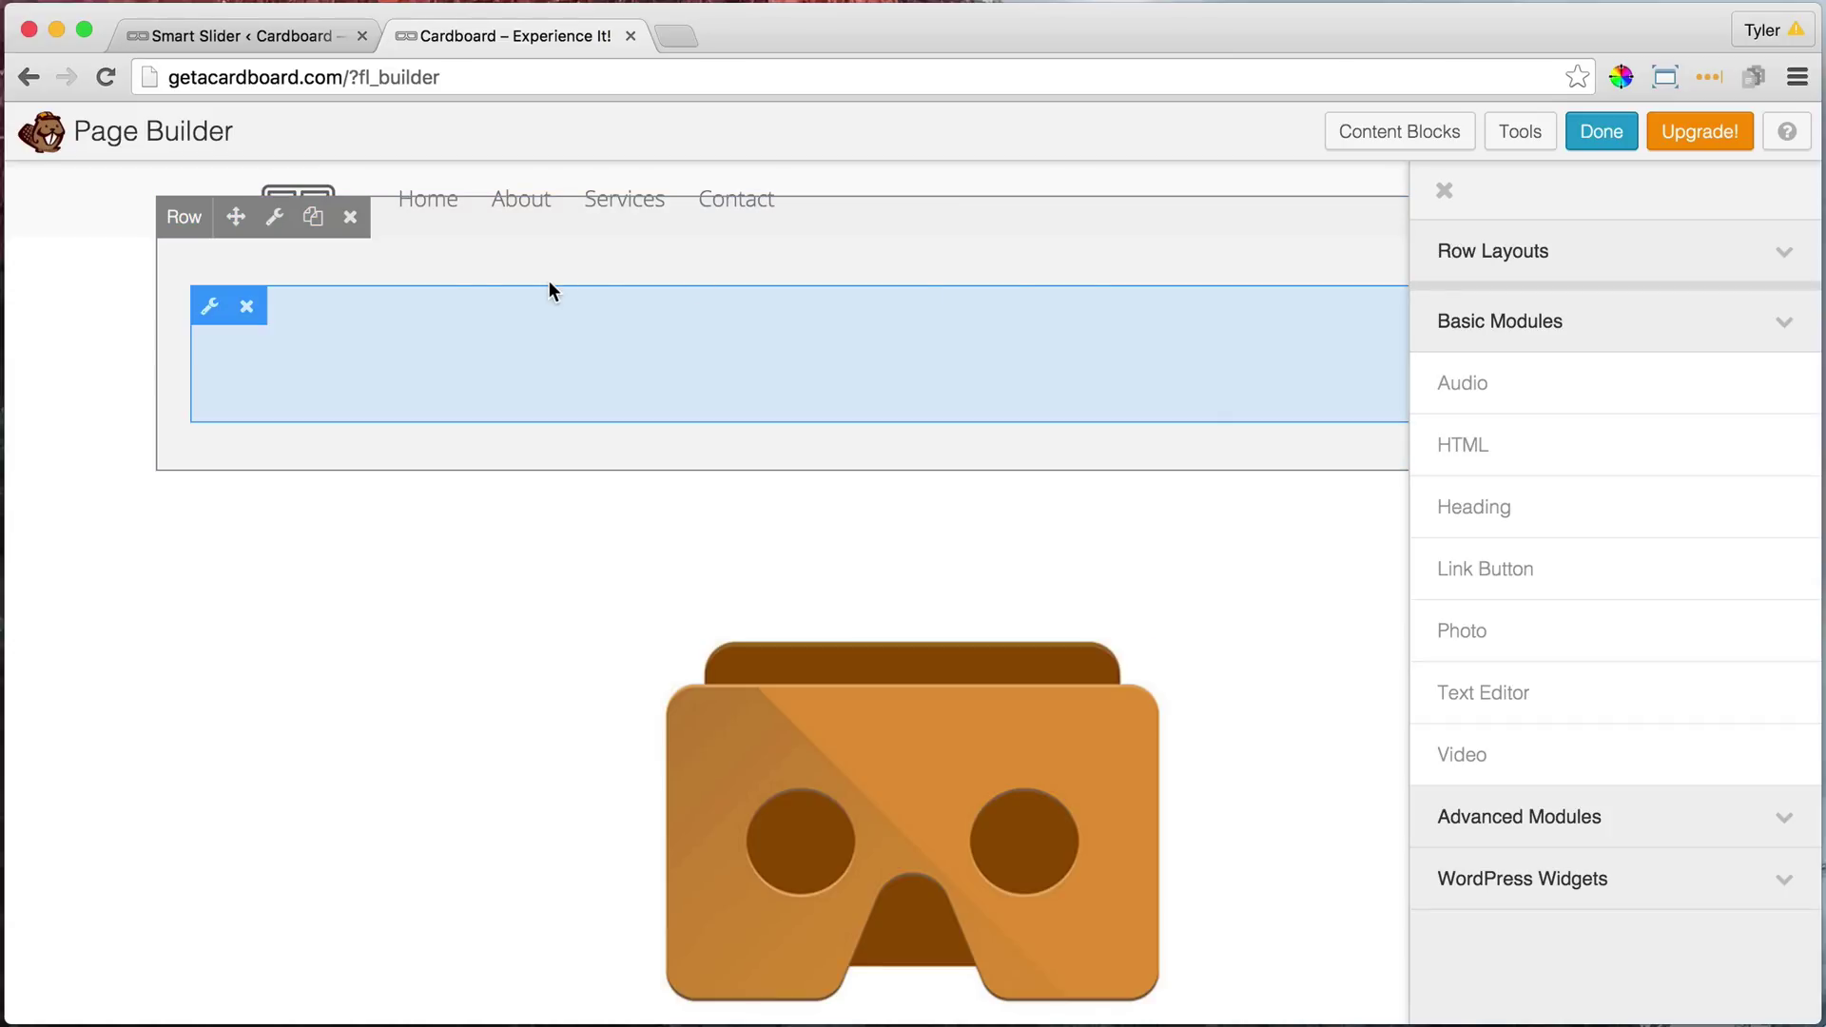
left_click(1445, 193)
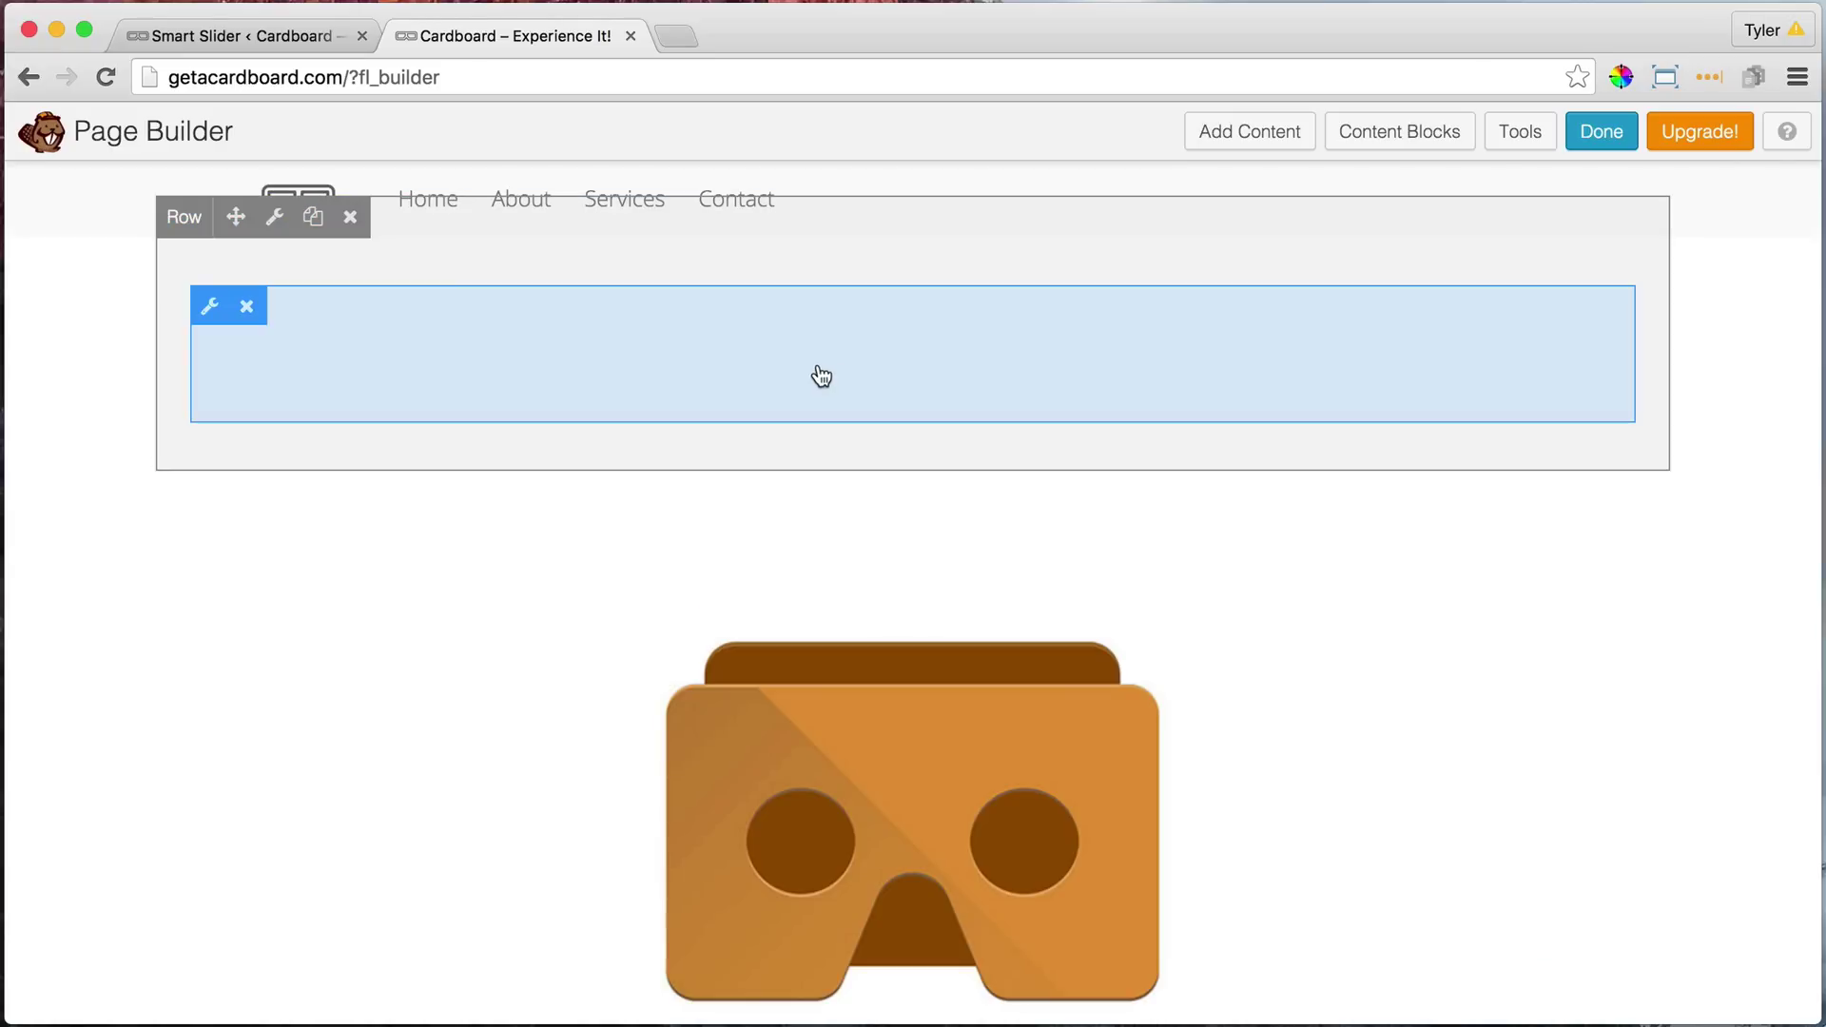
- Set both the width and the content width of the new empty row to Full Width
left_click(277, 224)
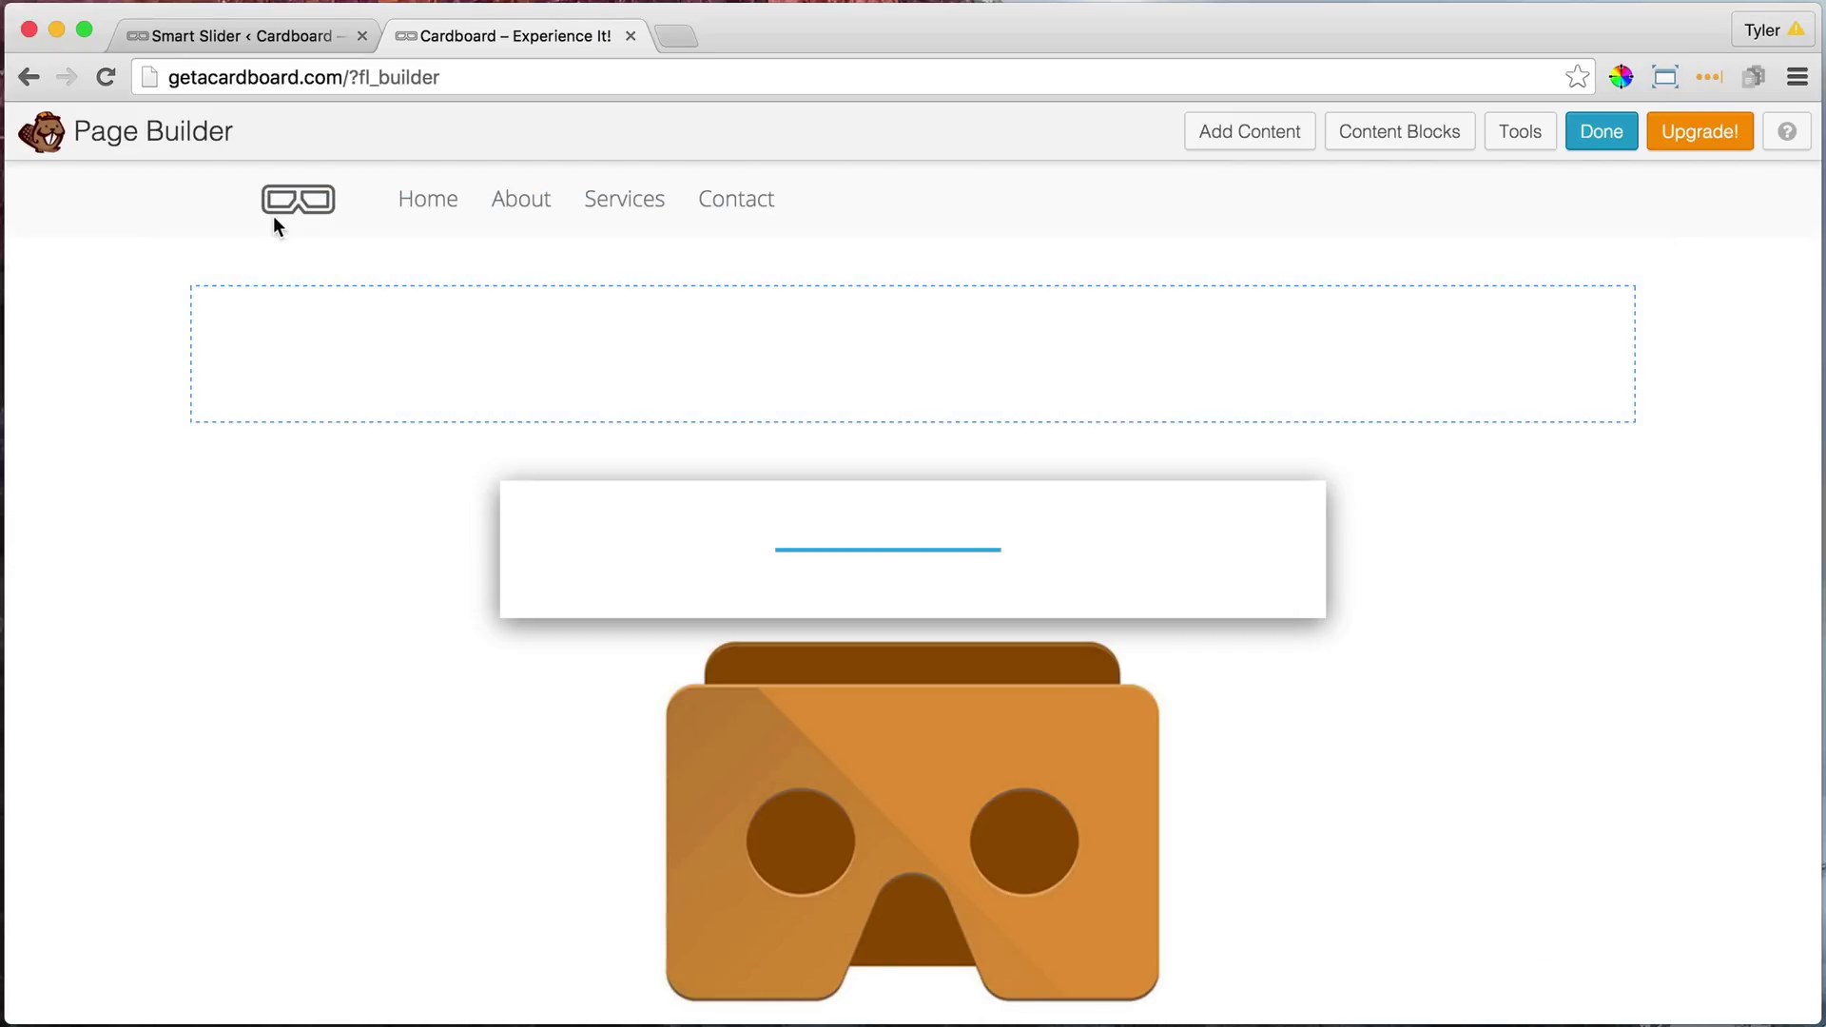
left_click(927, 359)
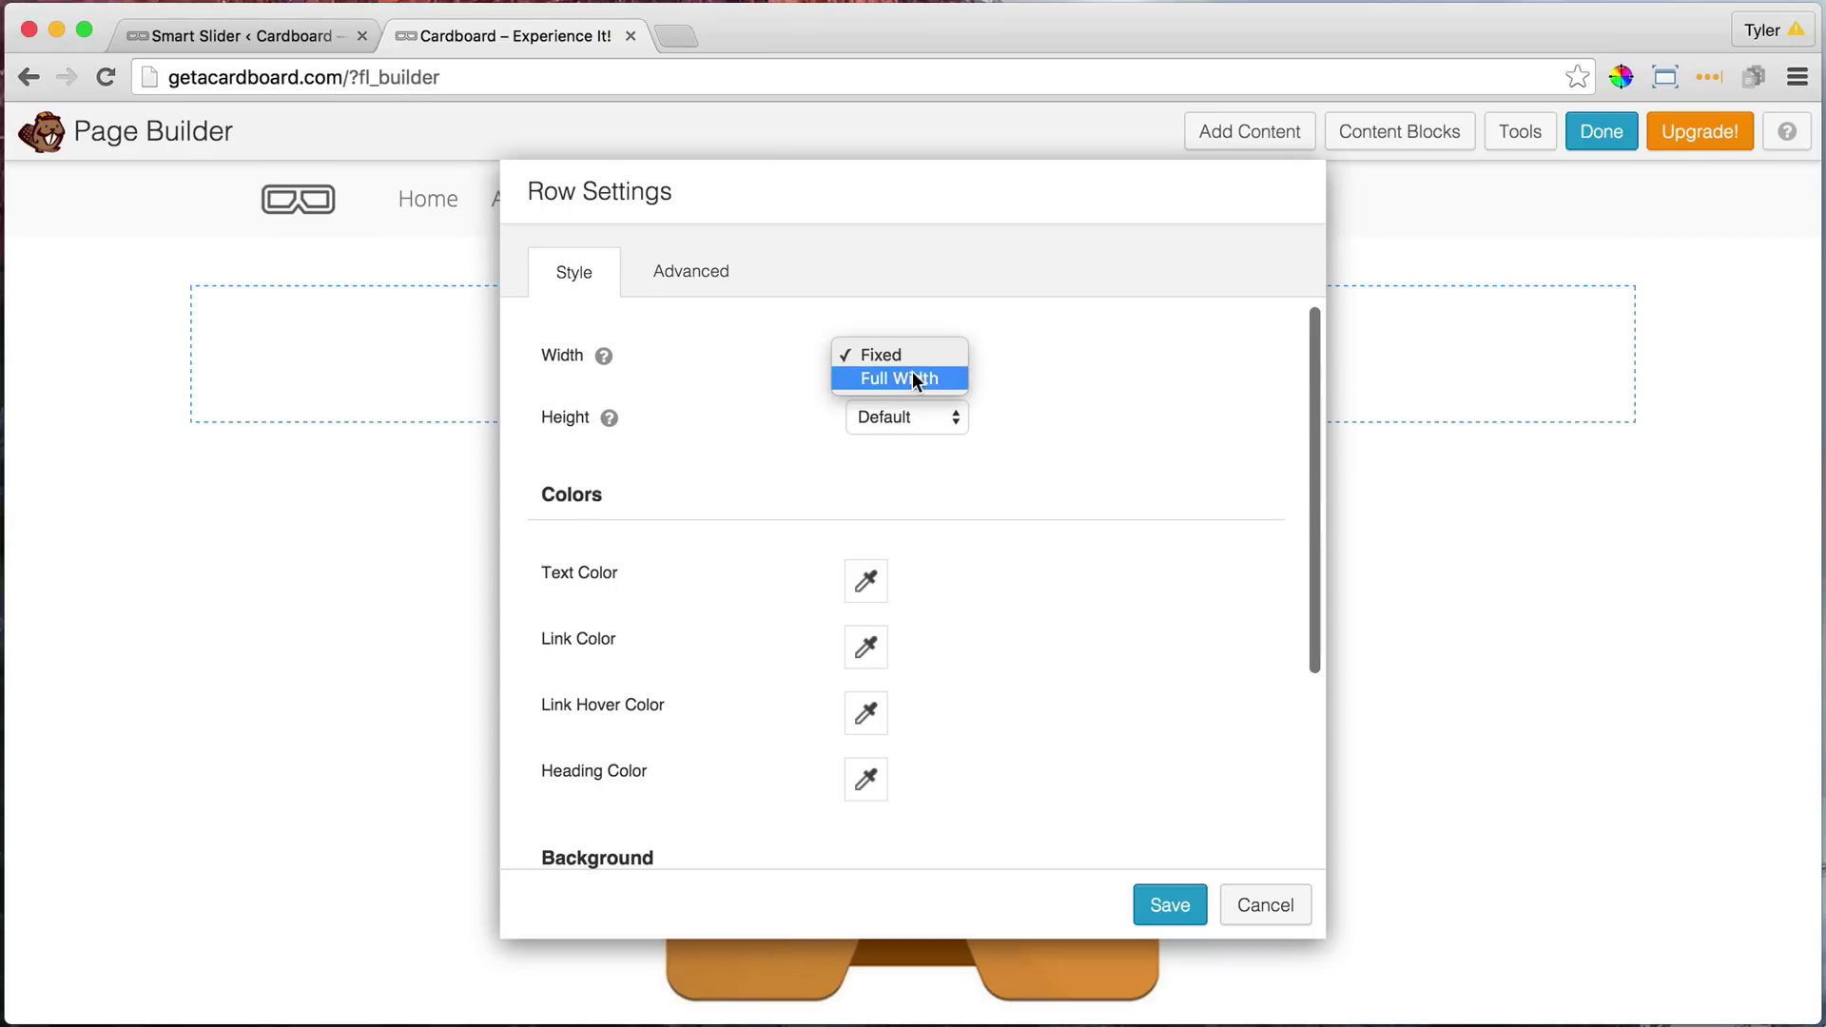
left_click(911, 374)
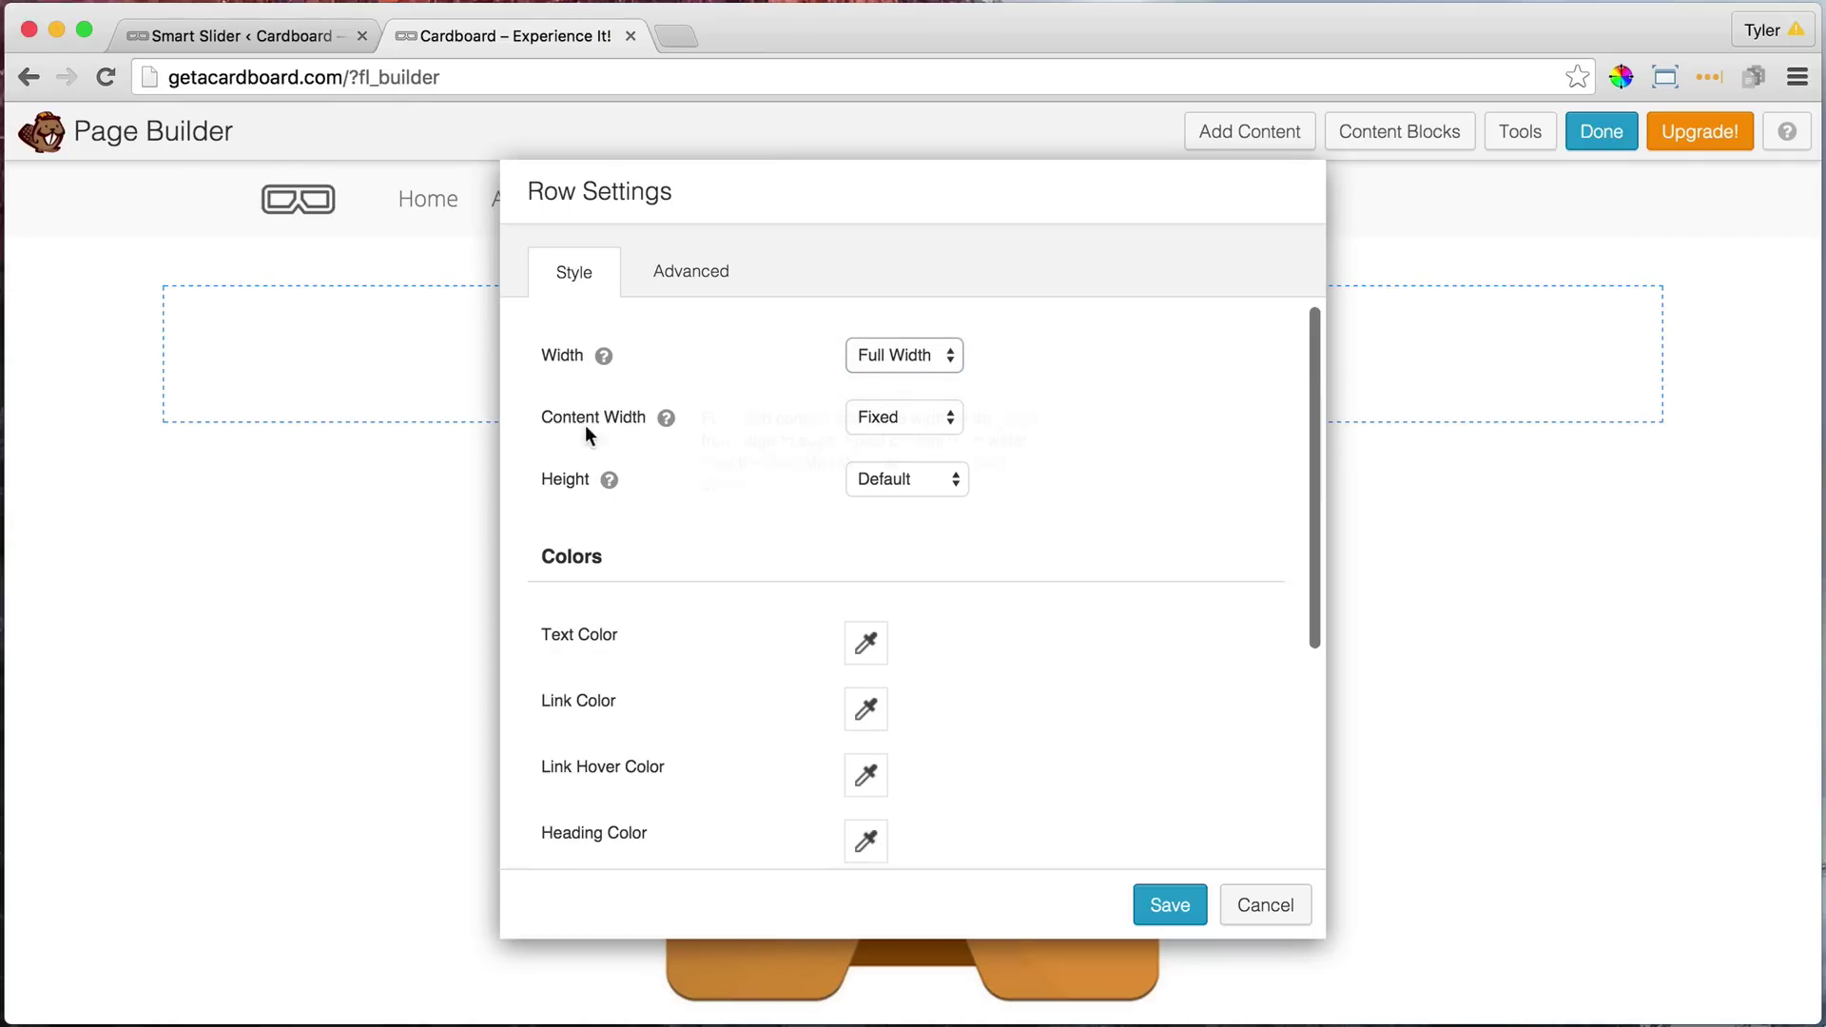
mouse_move(581, 421)
left_click(918, 417)
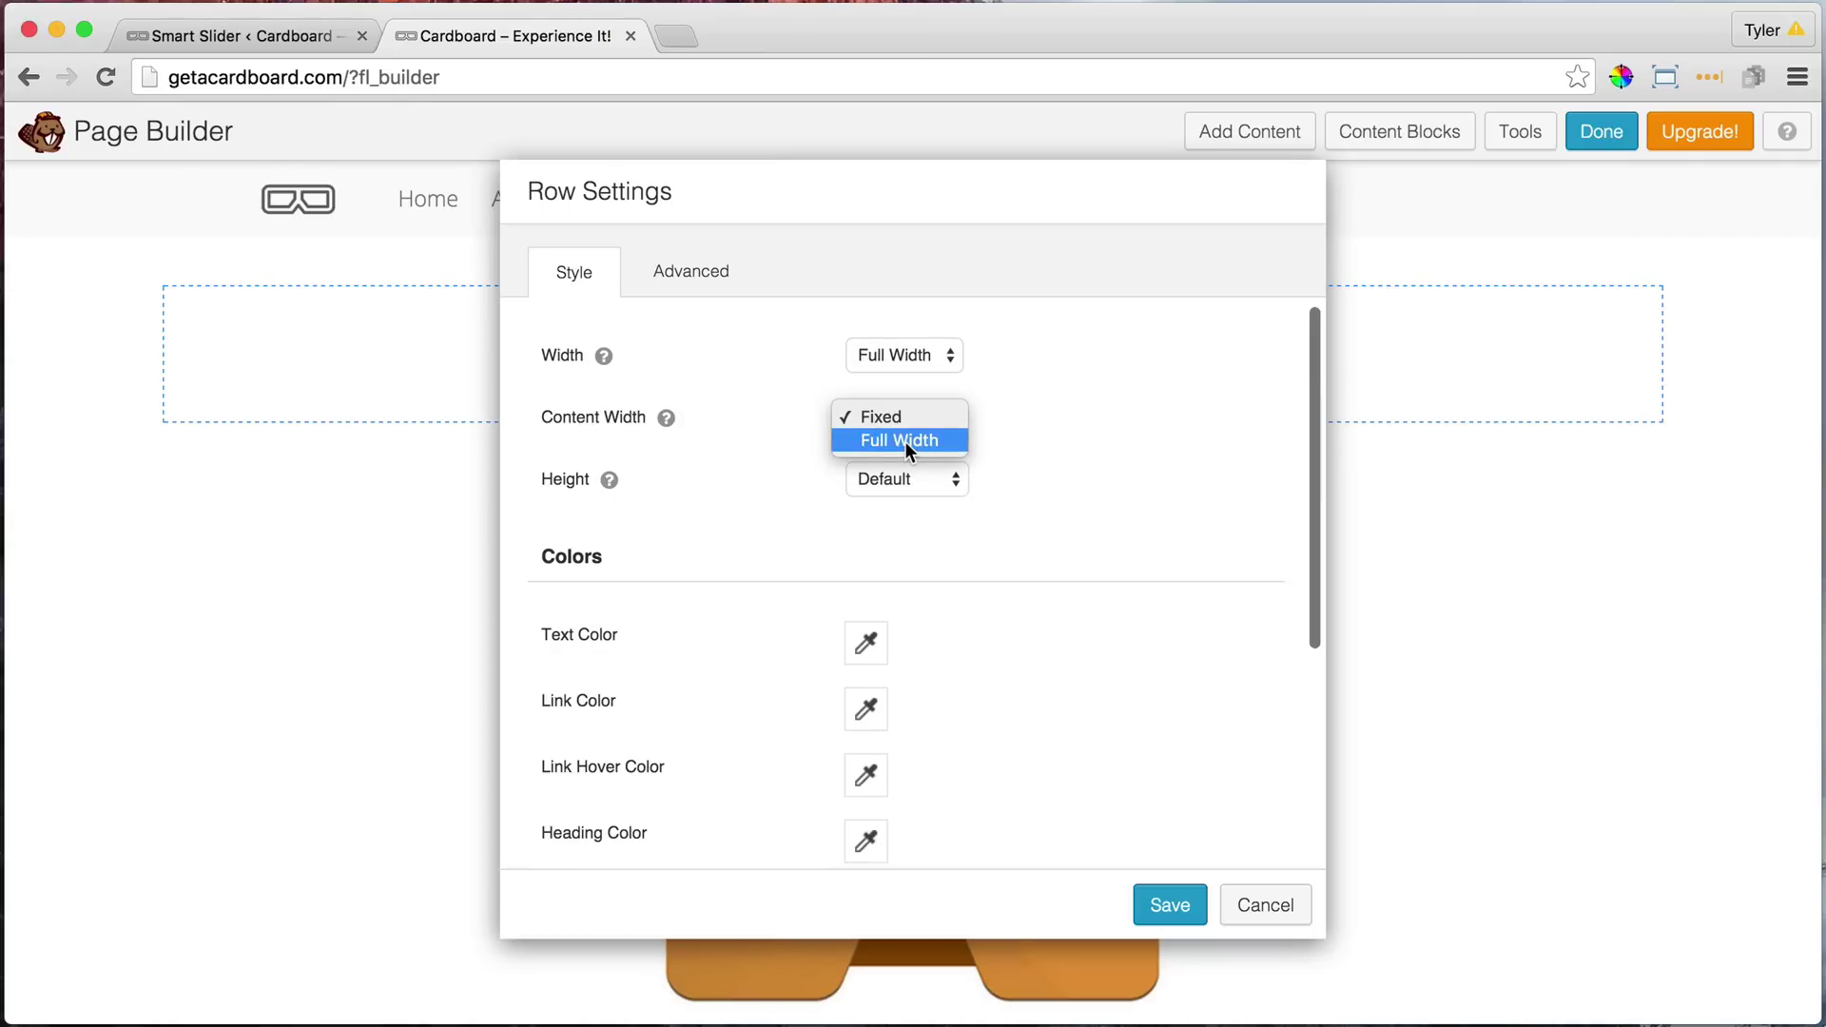
left_click(904, 442)
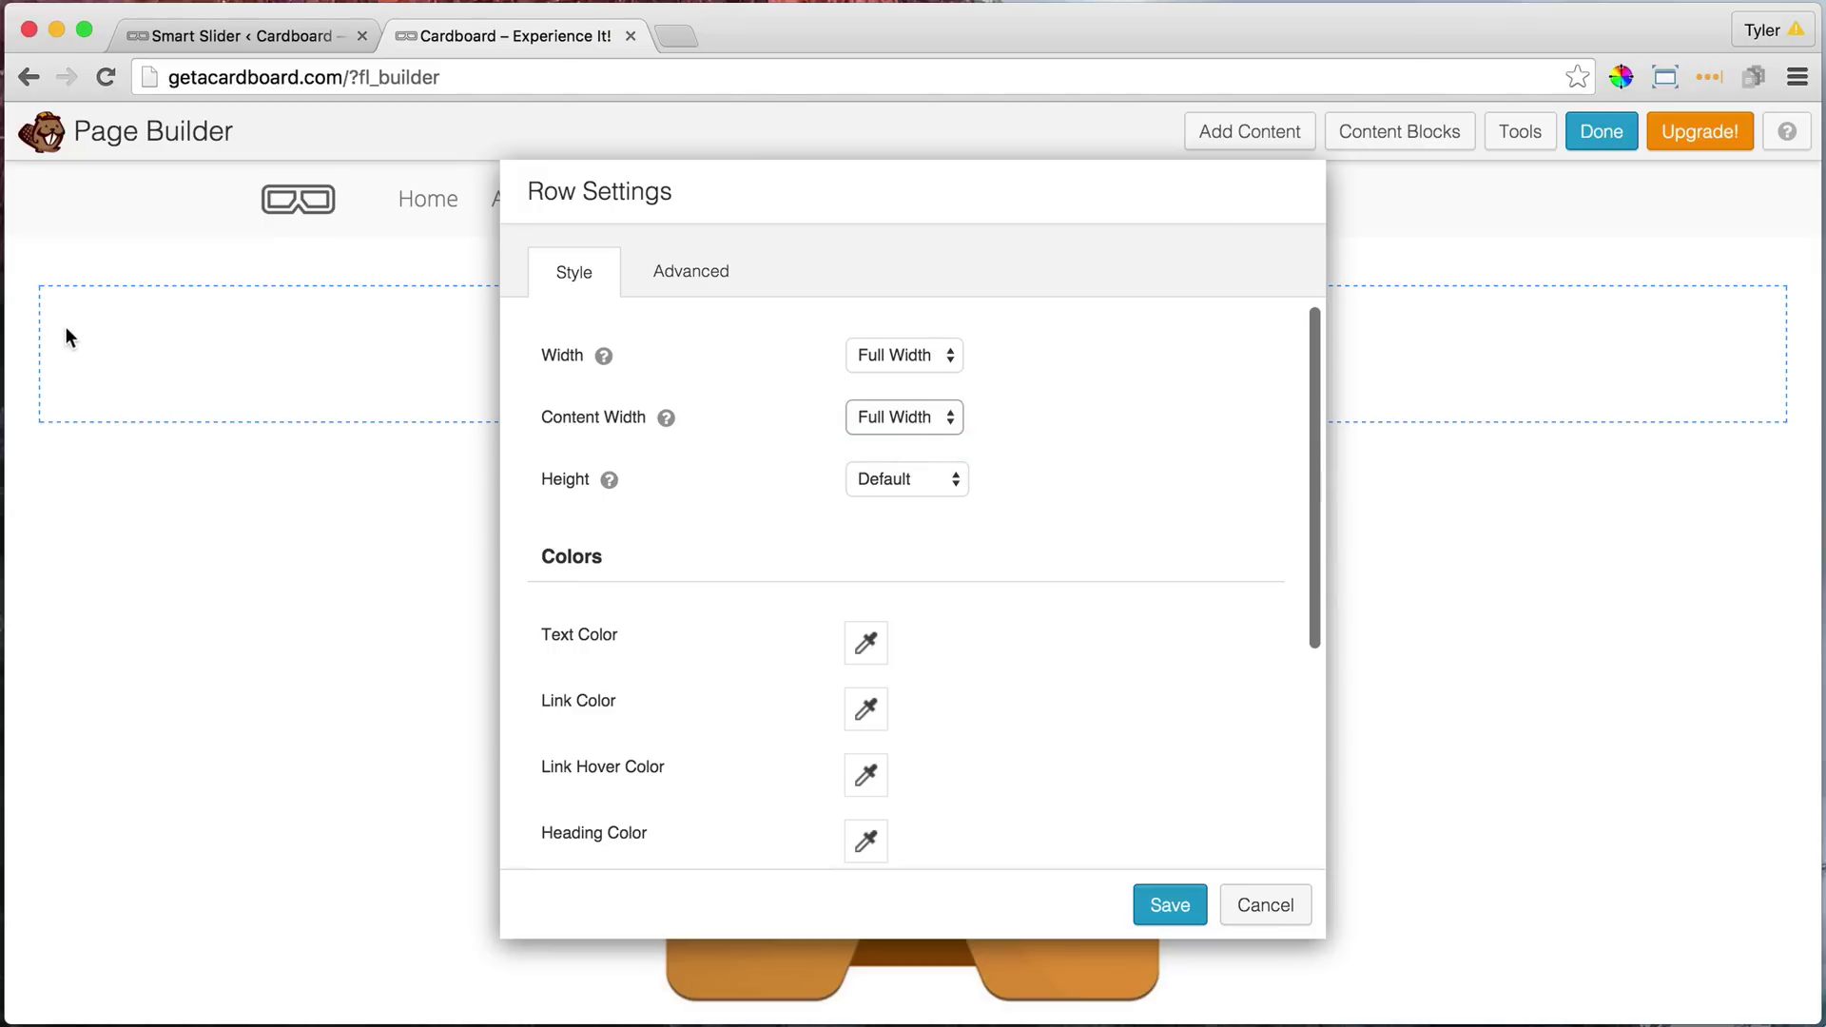
- Set the new row's top, bottom, left and right padding to 0 px and save the row settings
left_click(699, 278)
scroll(964, 561, "down", 2)
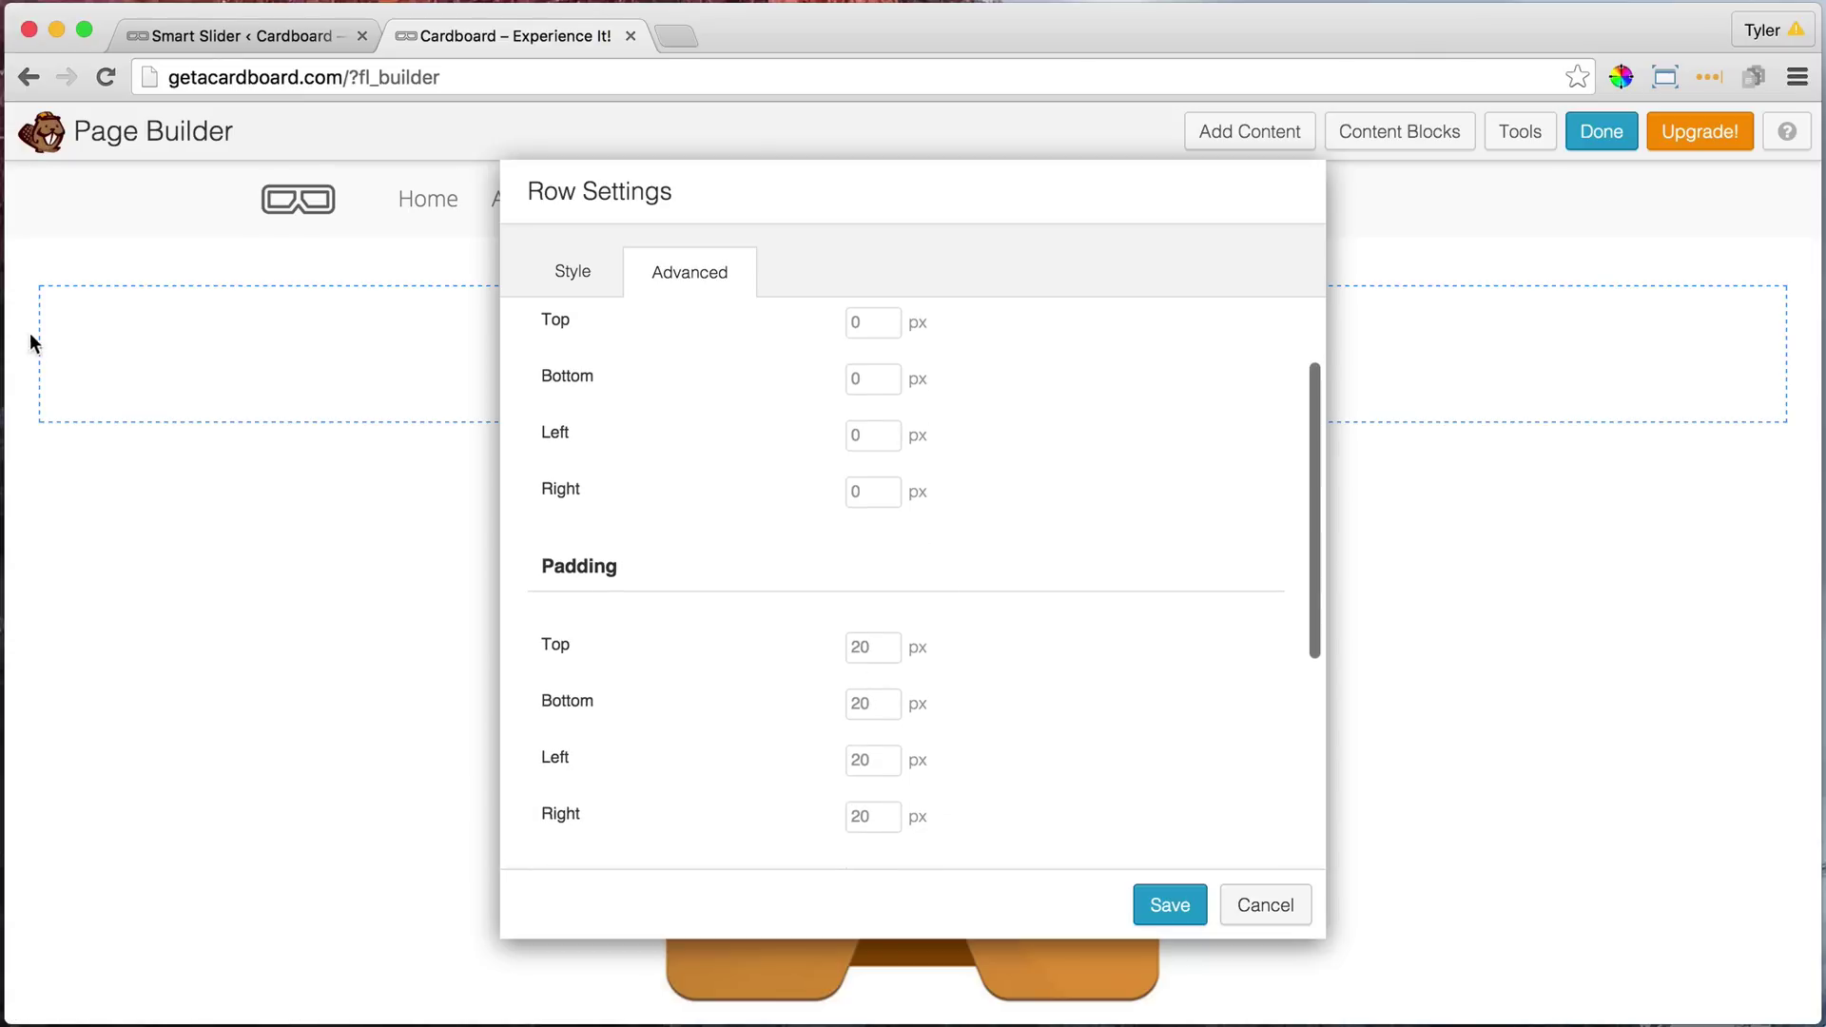
left_click(884, 648)
double_click(885, 649)
type("0")
double_click(871, 704)
type("0")
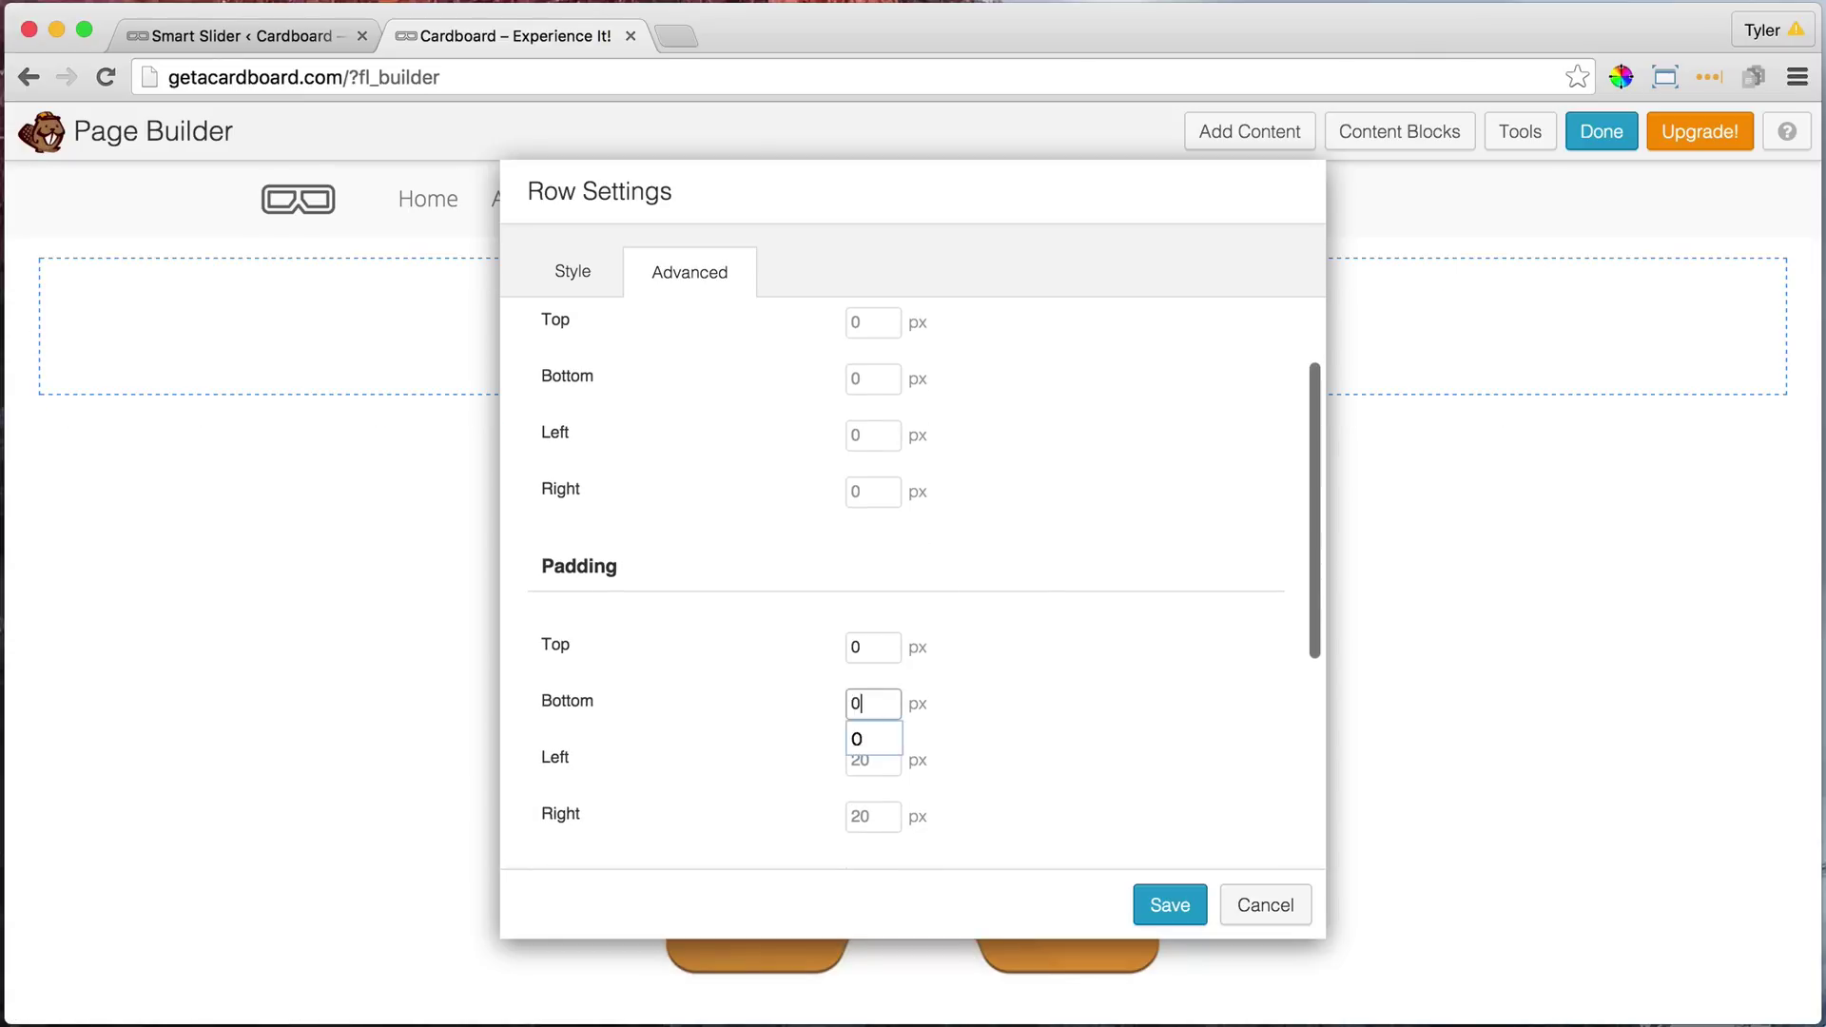
double_click(871, 760)
type("0")
left_click(852, 816)
double_click(852, 816)
type("0")
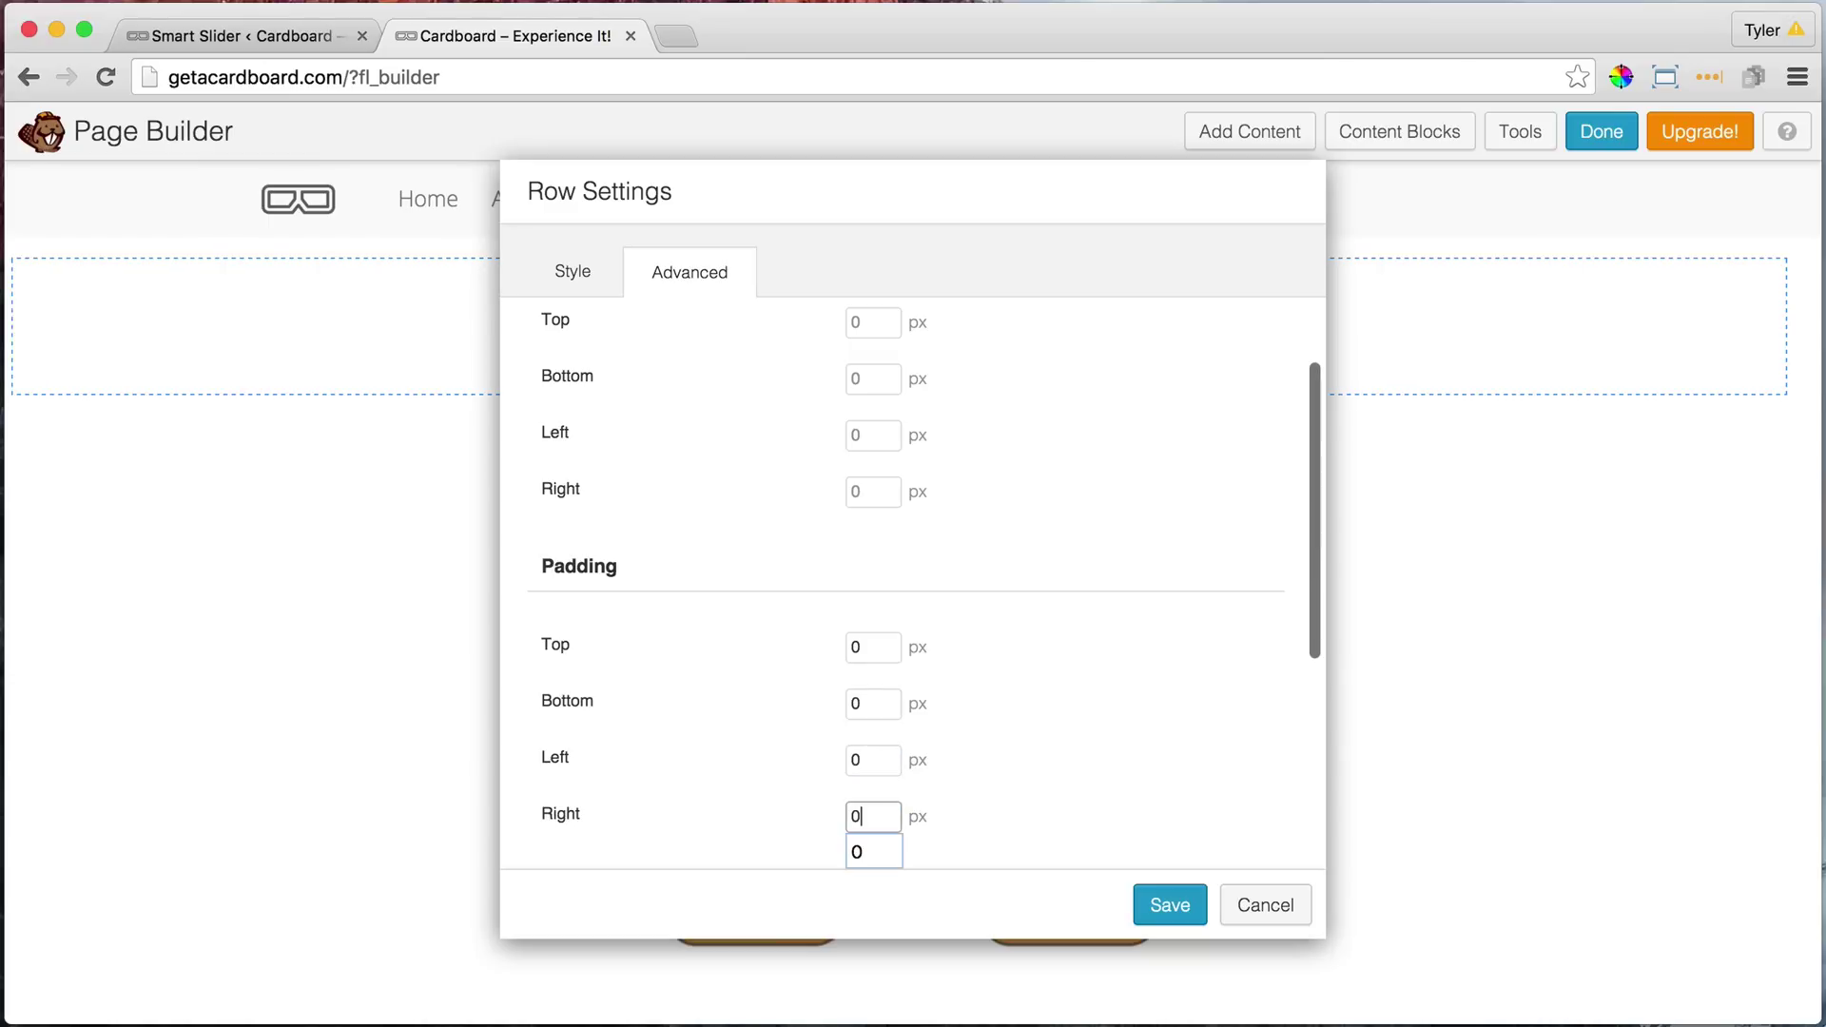
left_click(1126, 658)
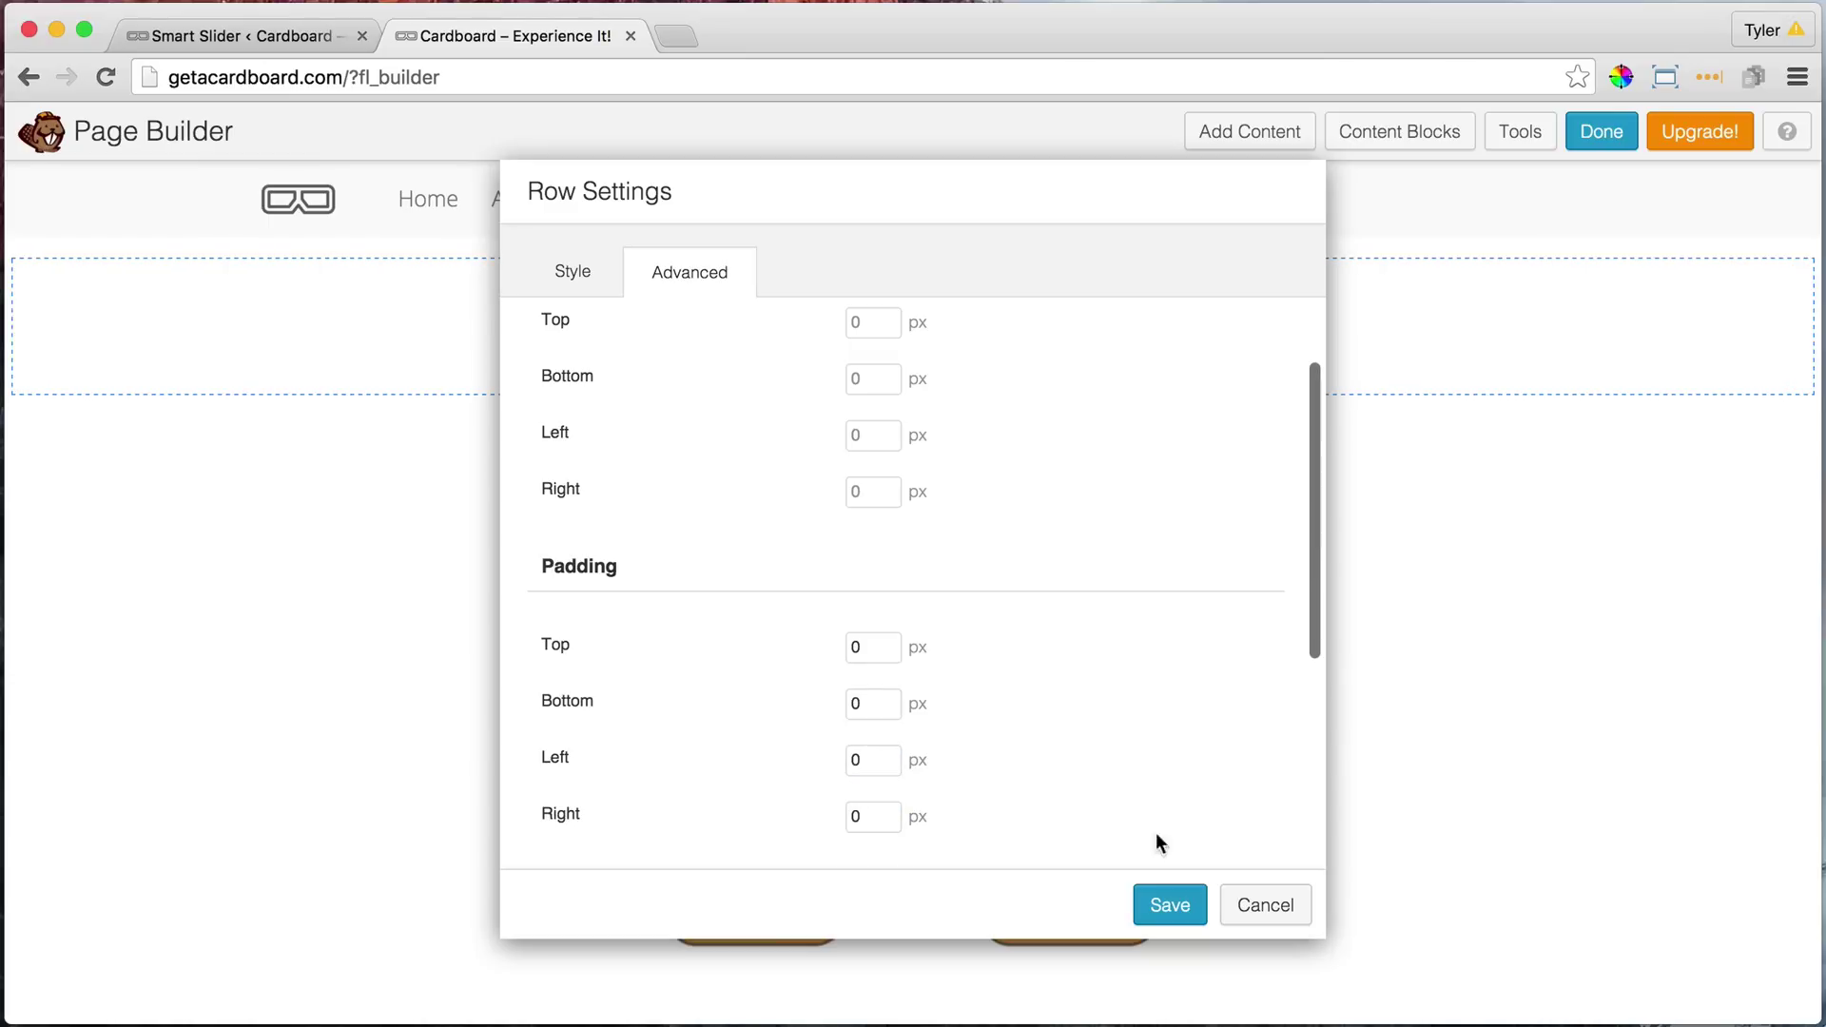
left_click(1177, 911)
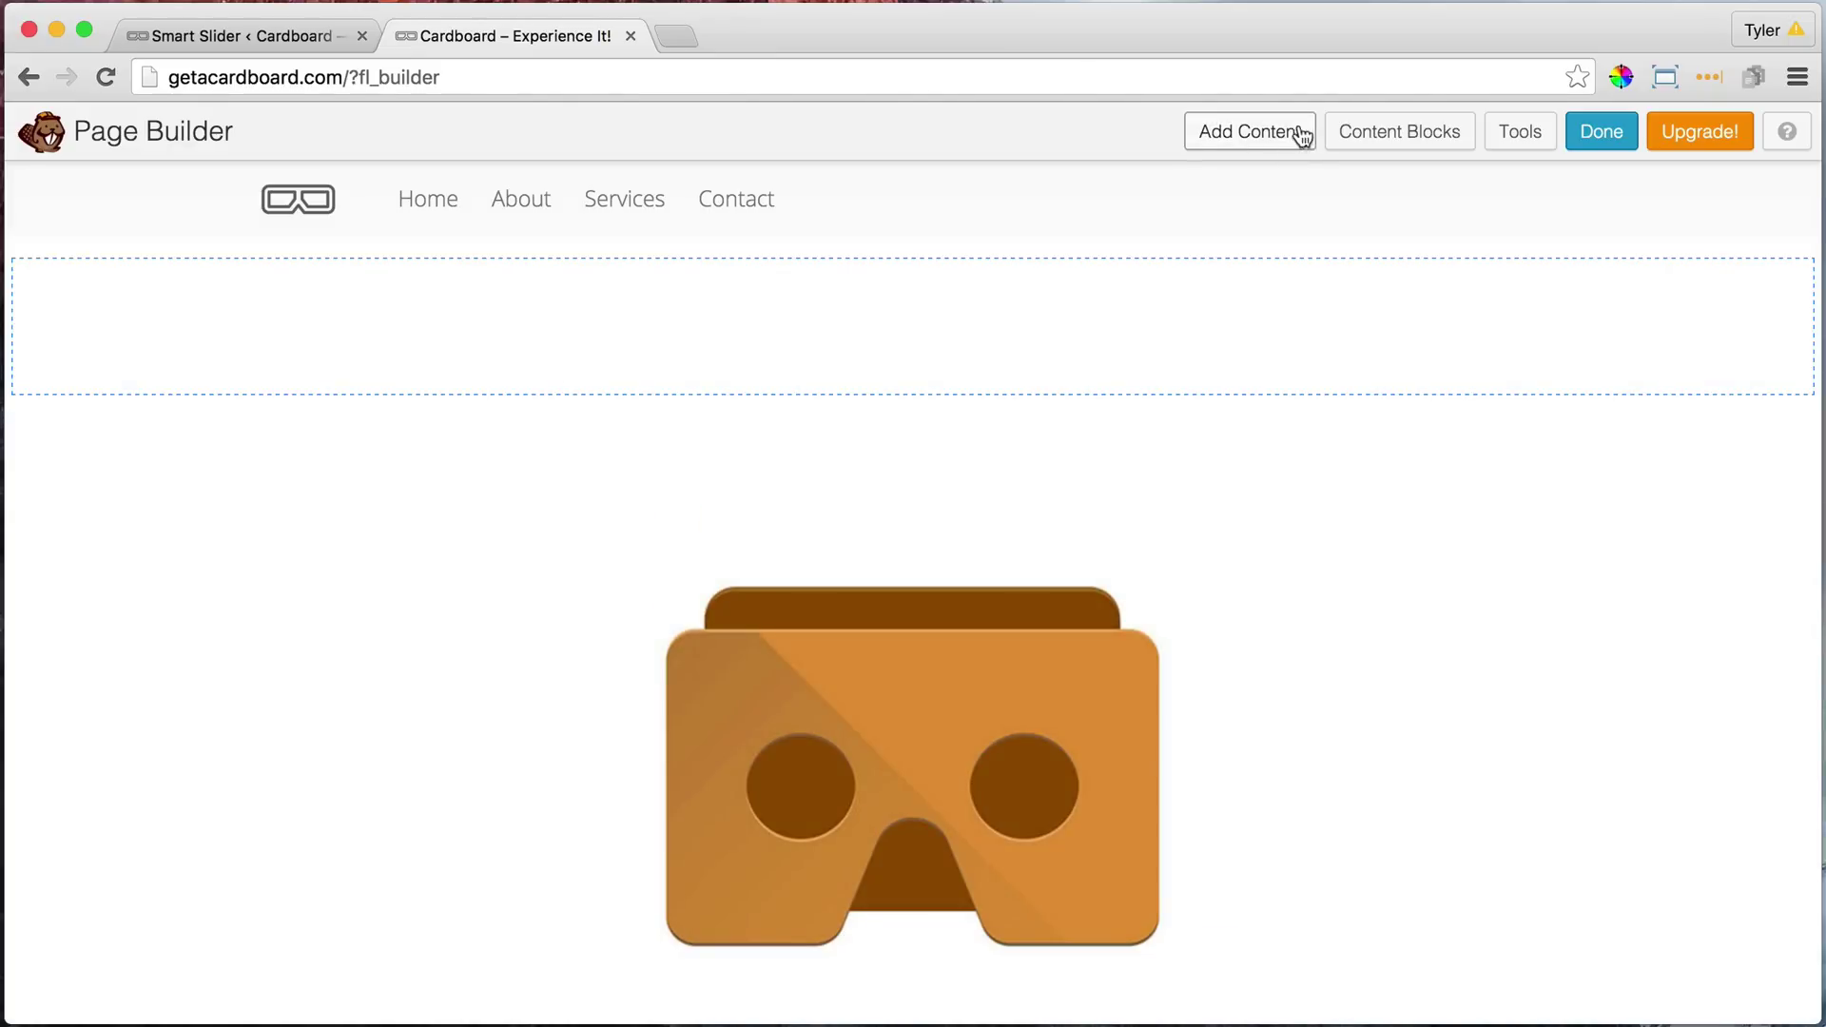
- Add a Text Editor module to the empty top row and set its top, bottom, left and right margins to 0 px
left_click(1269, 135)
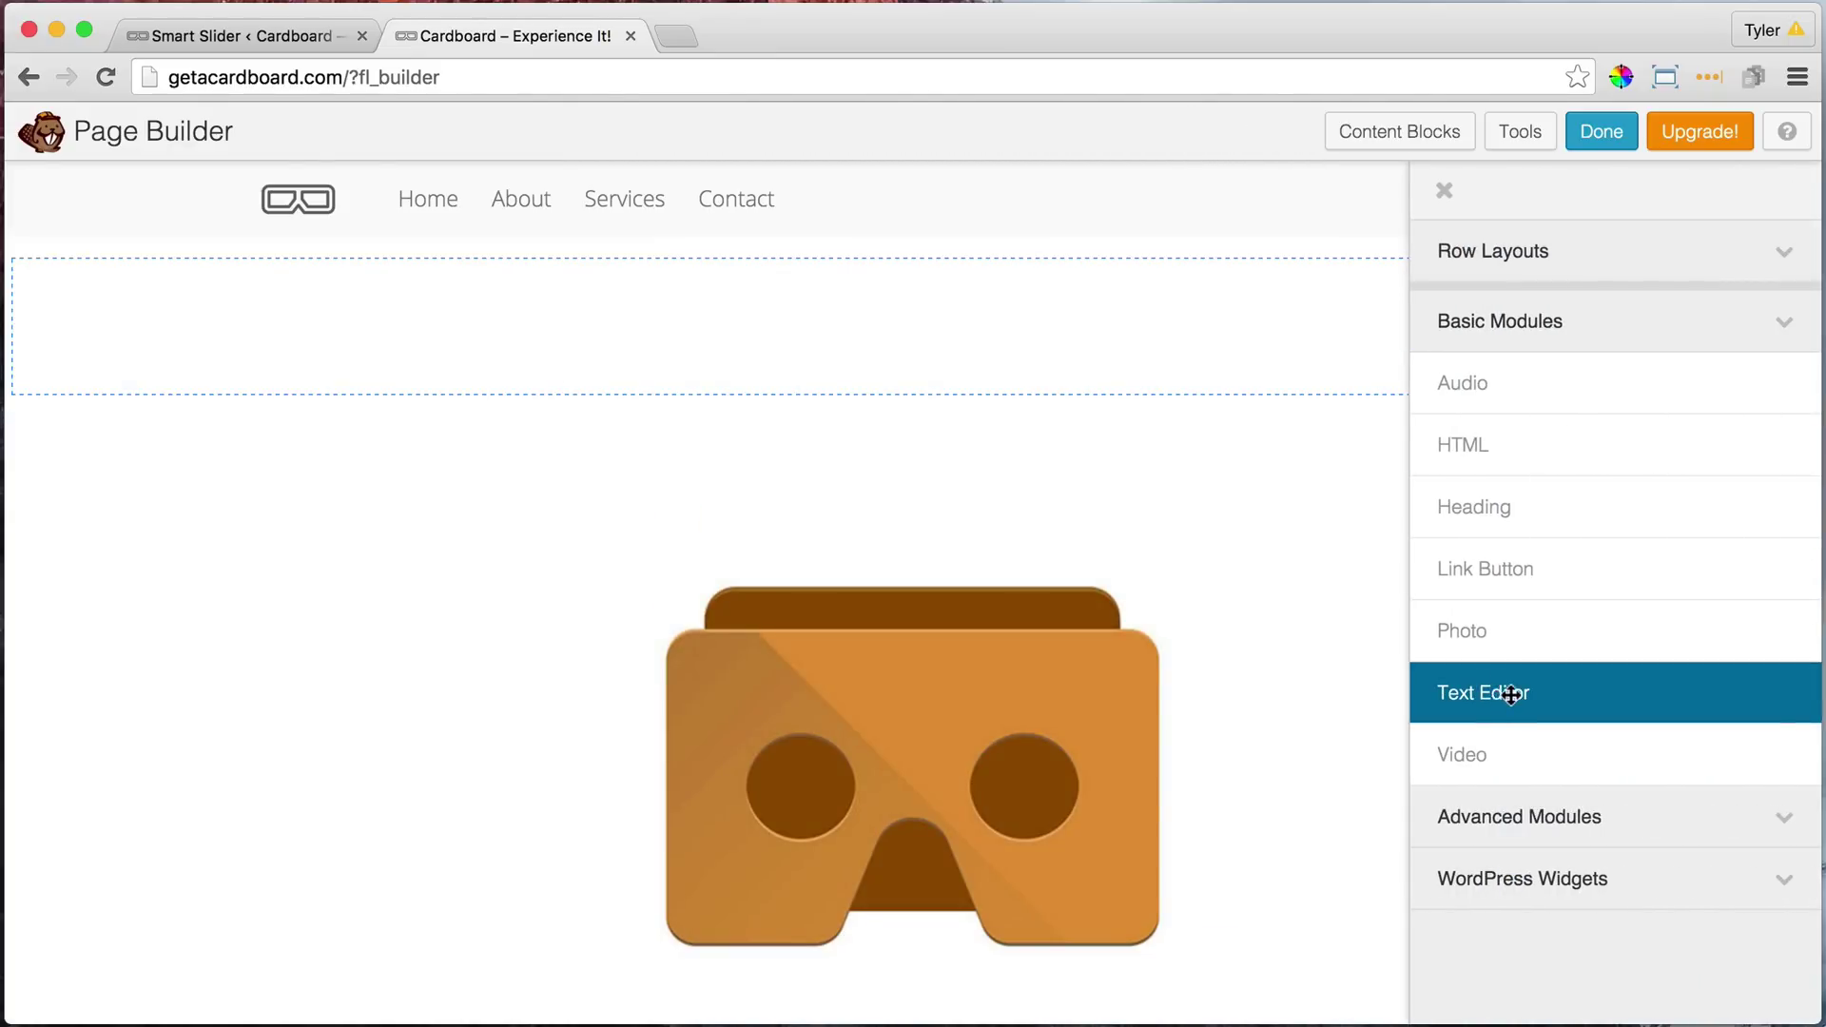
left_click_drag(1503, 704, 869, 350)
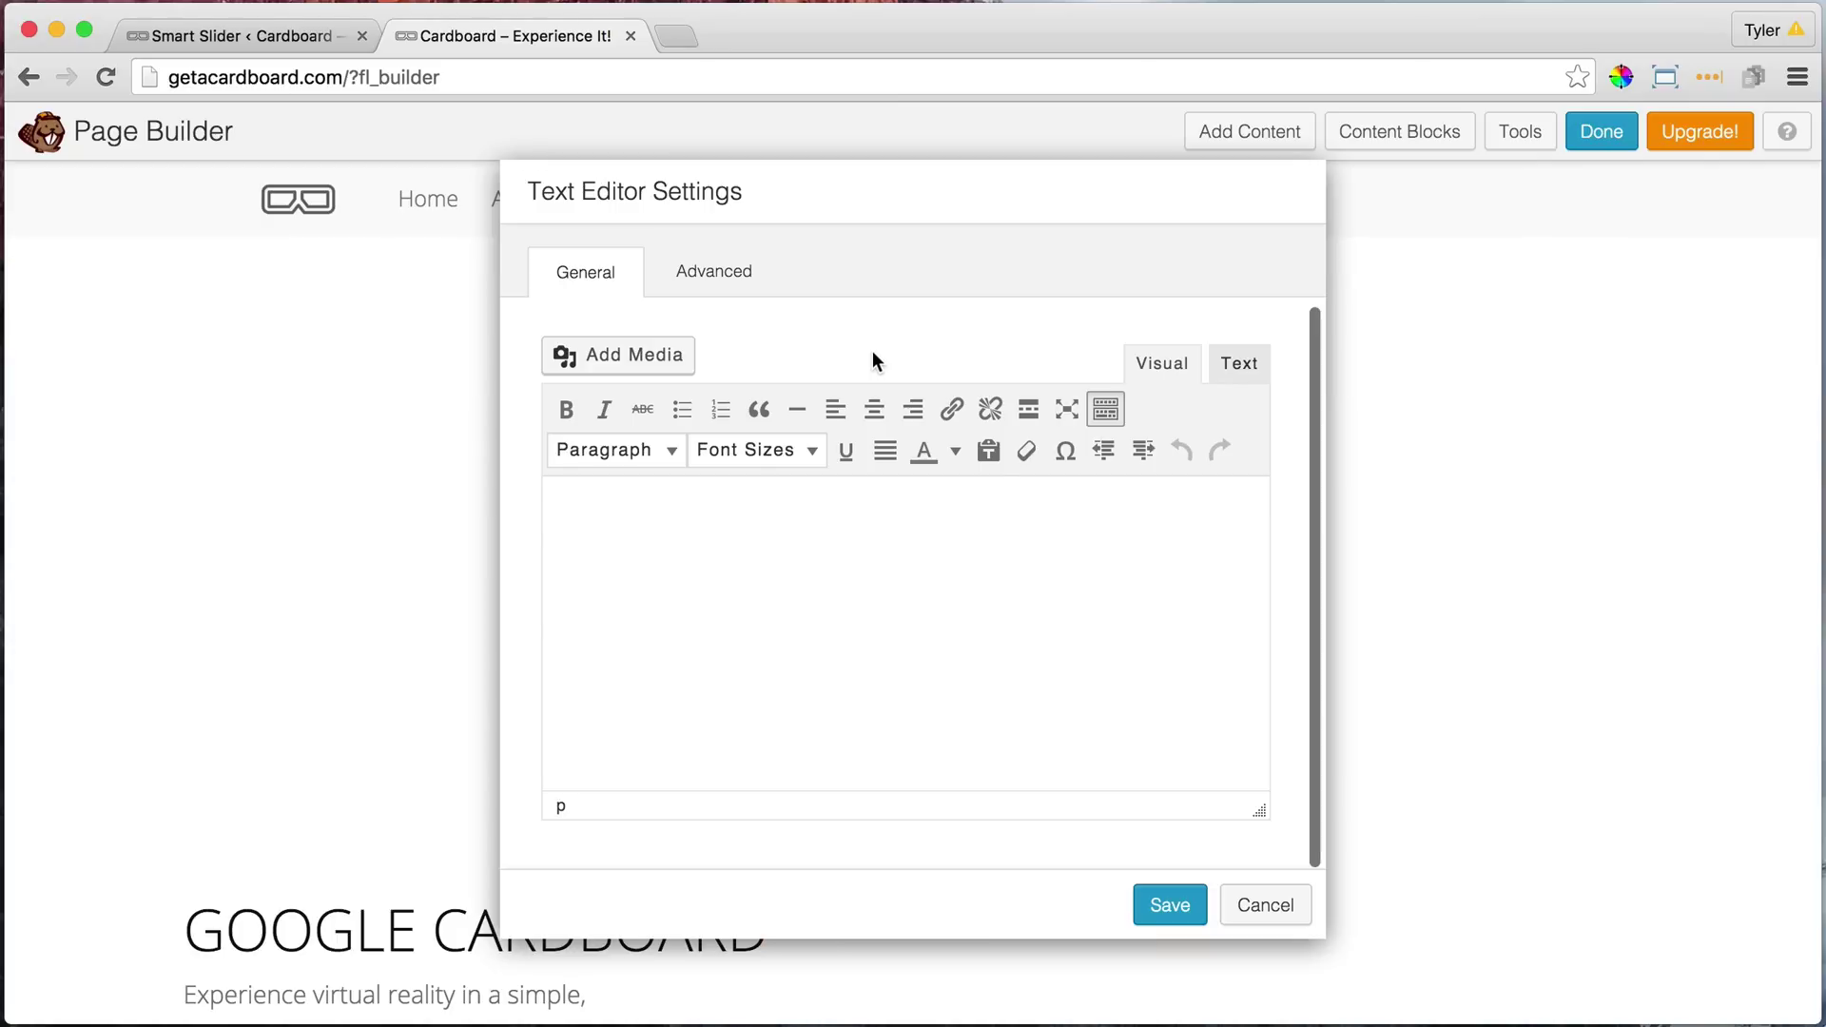
left_click(715, 276)
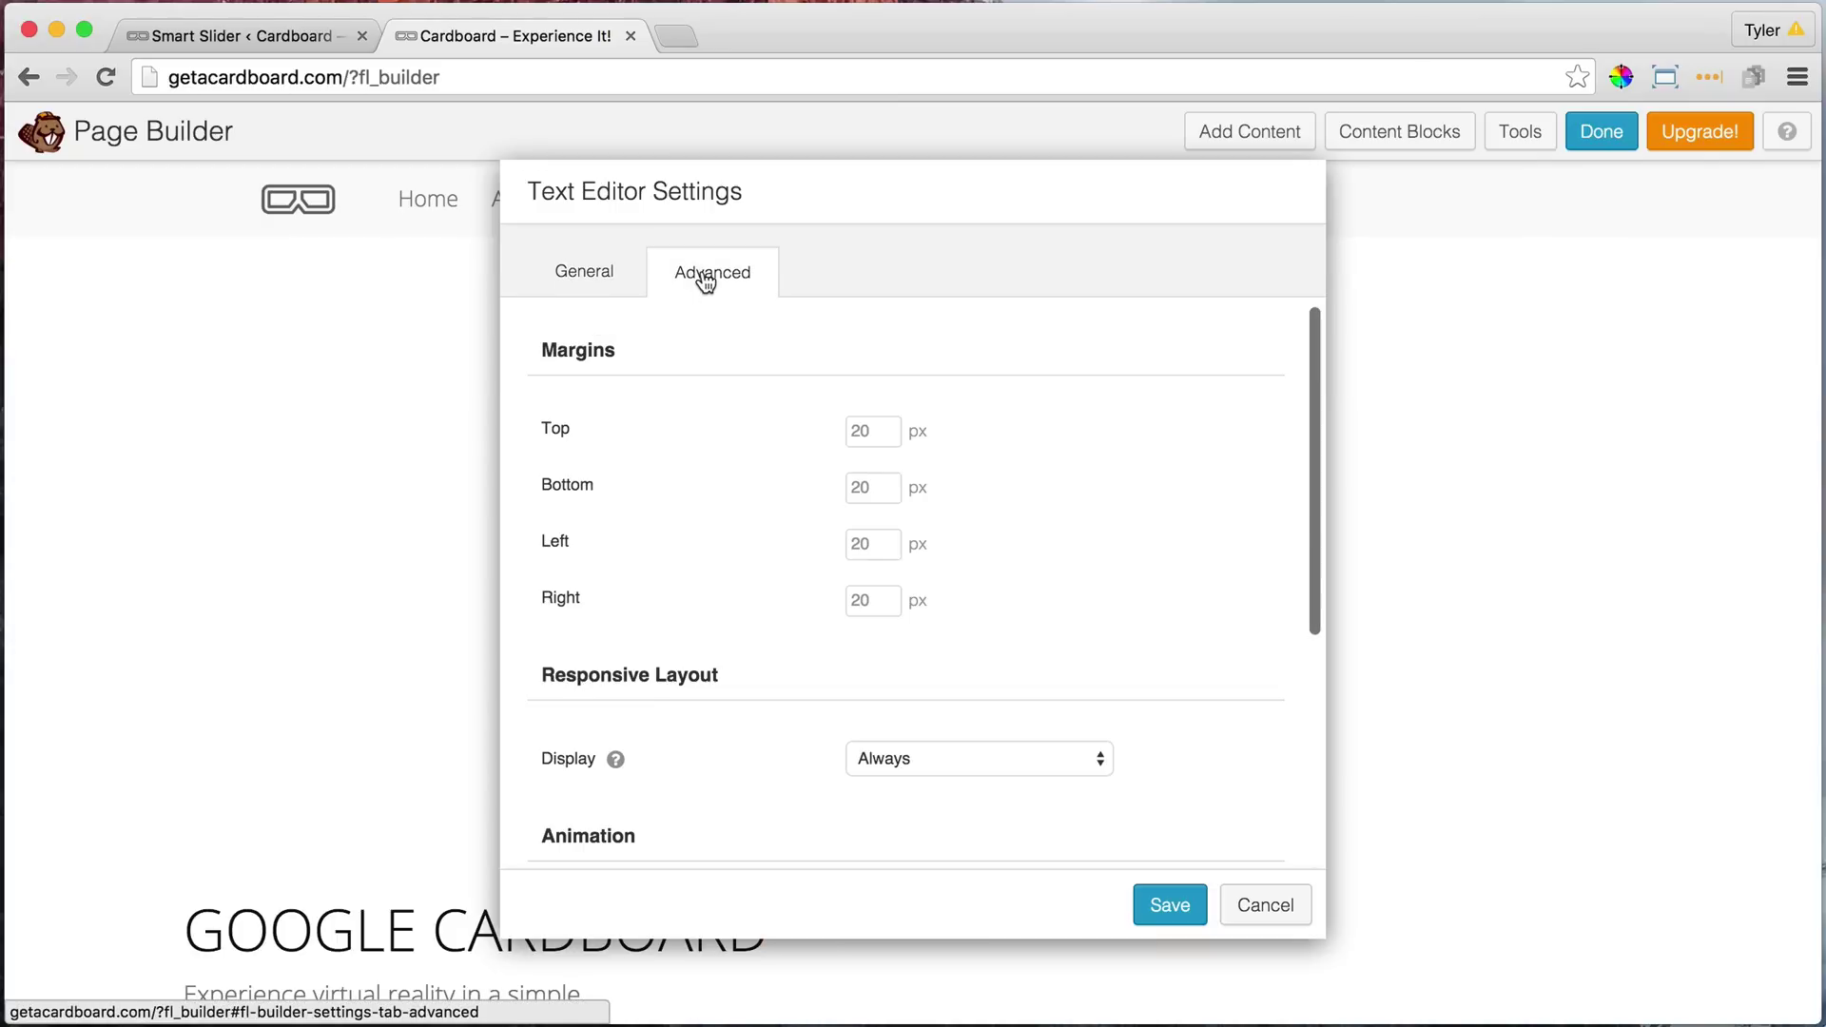
left_click(875, 430)
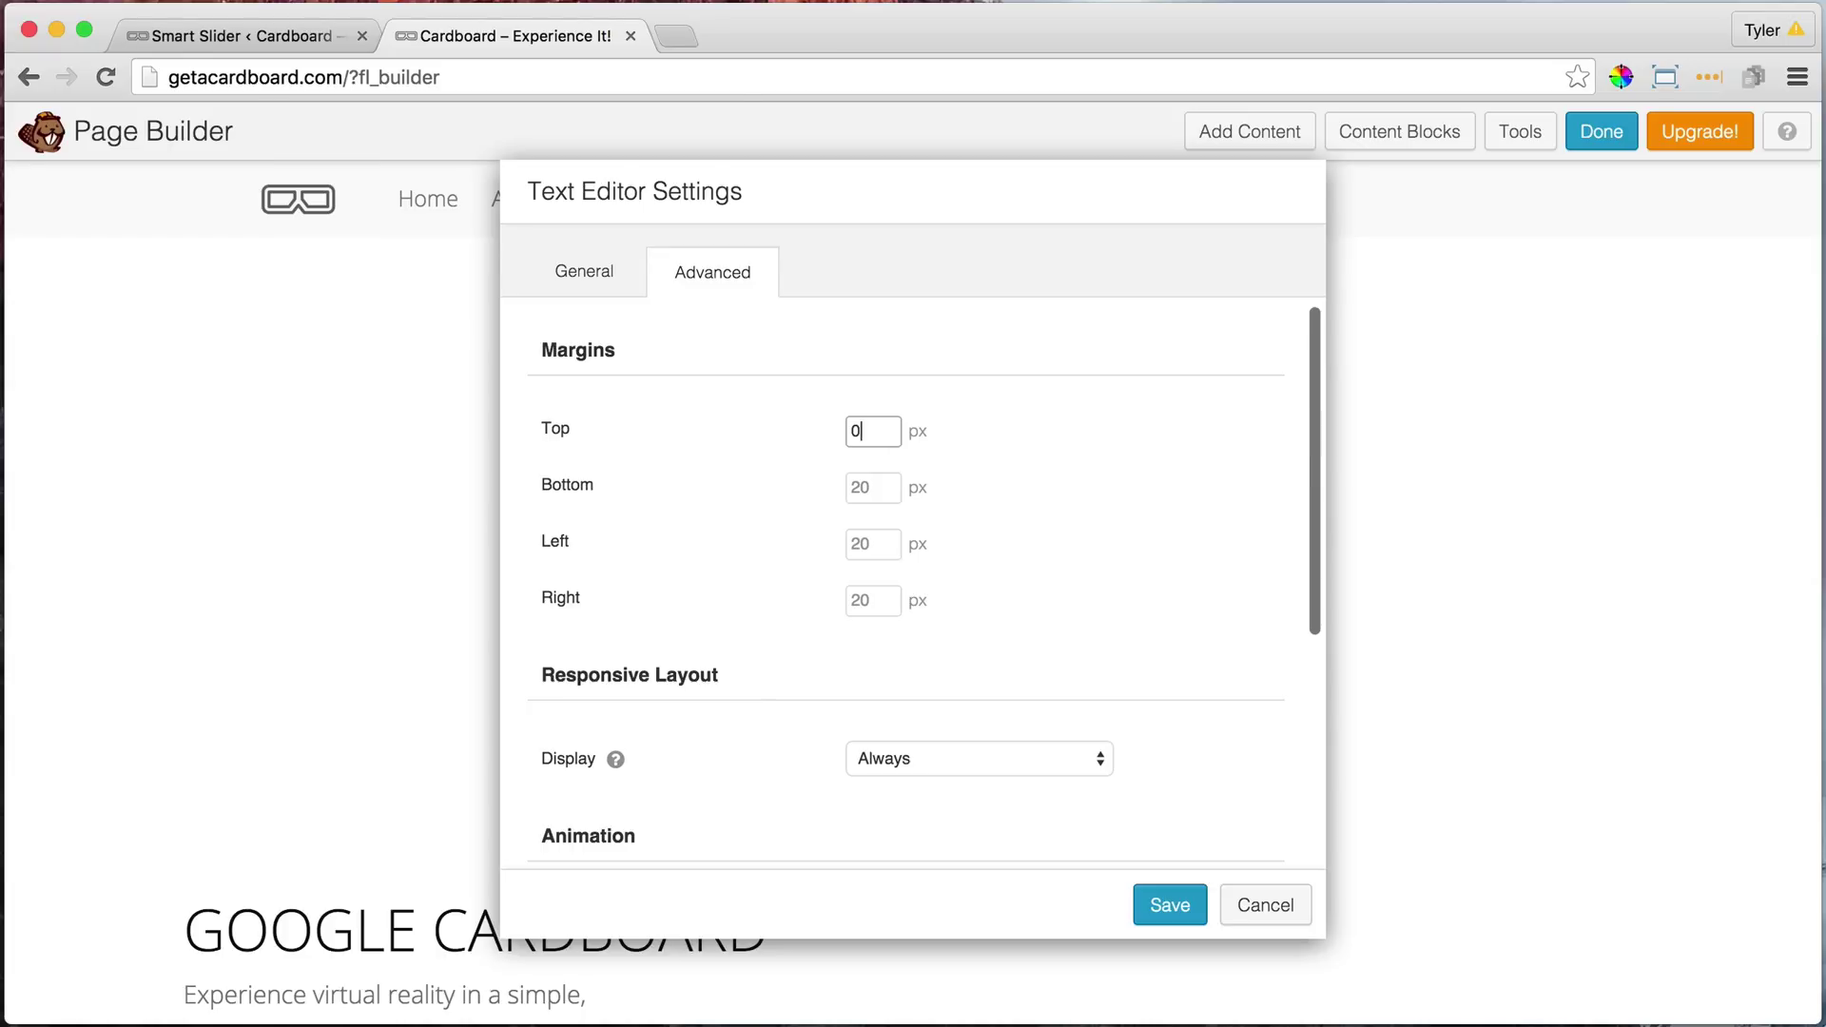
key("Tab")
type("0")
key("Tab")
type("0")
key("Tab")
type("0")
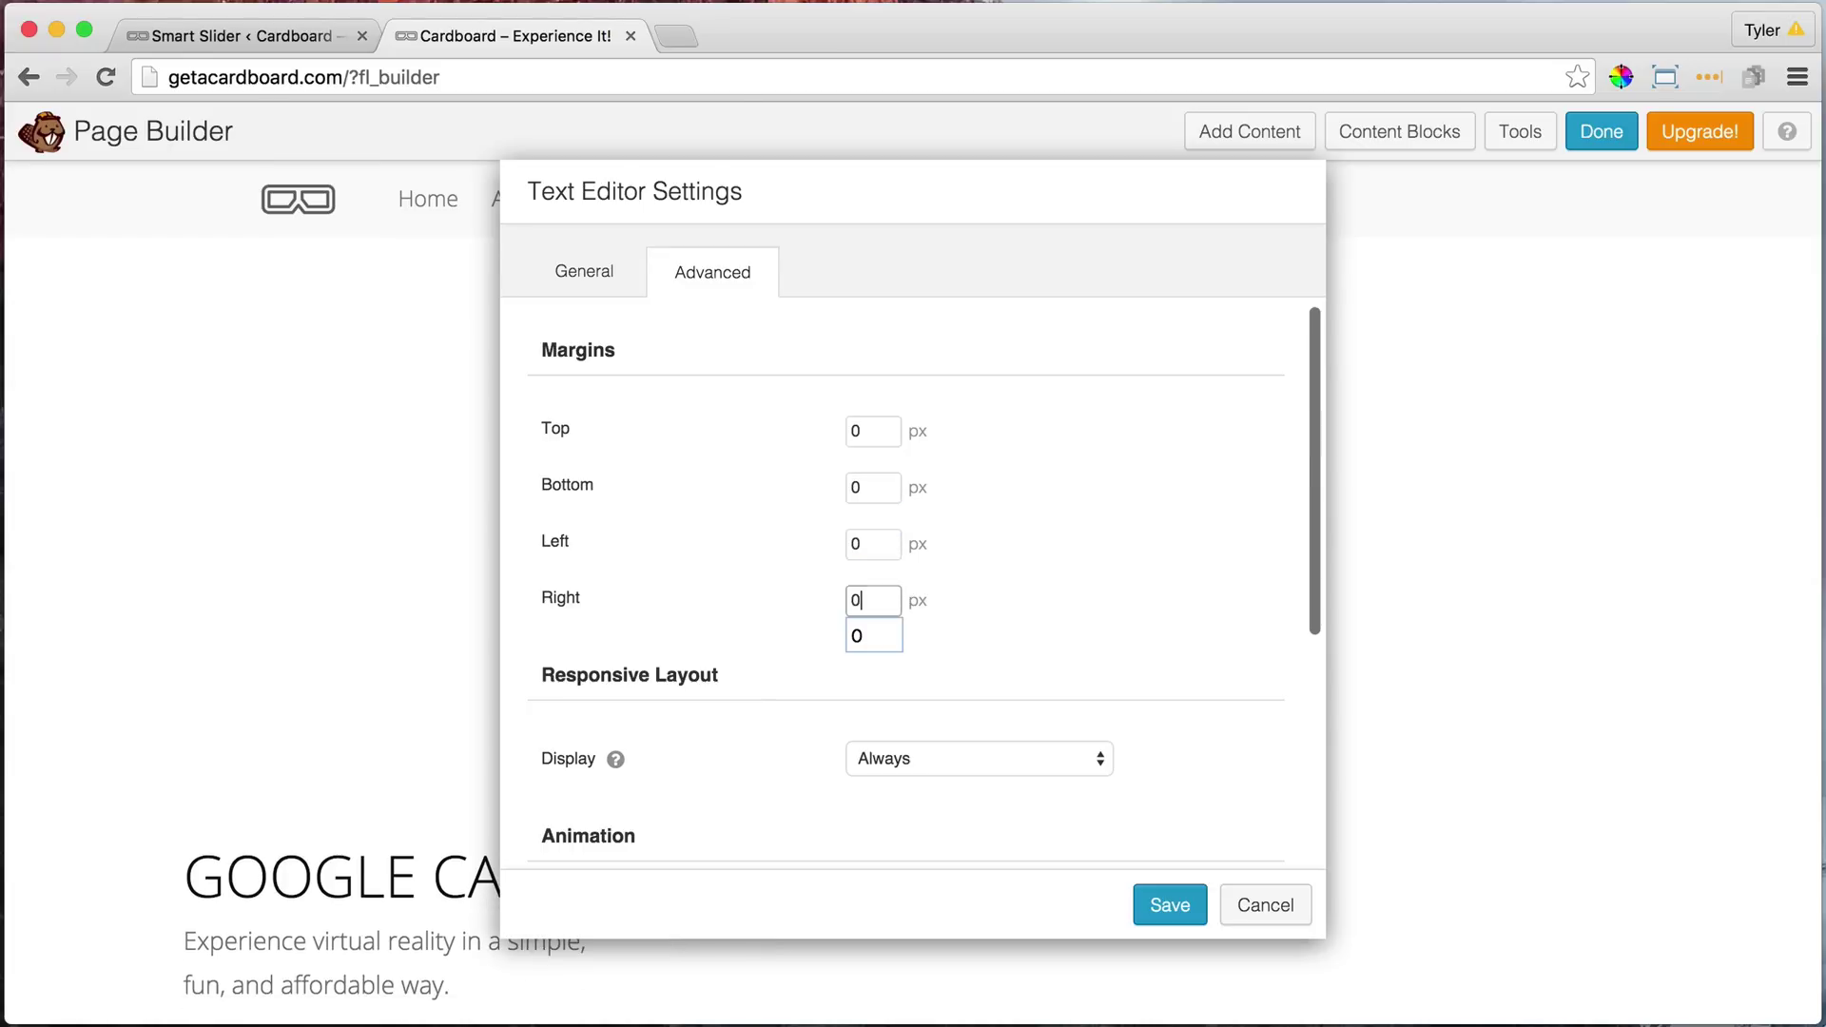
left_click(1021, 504)
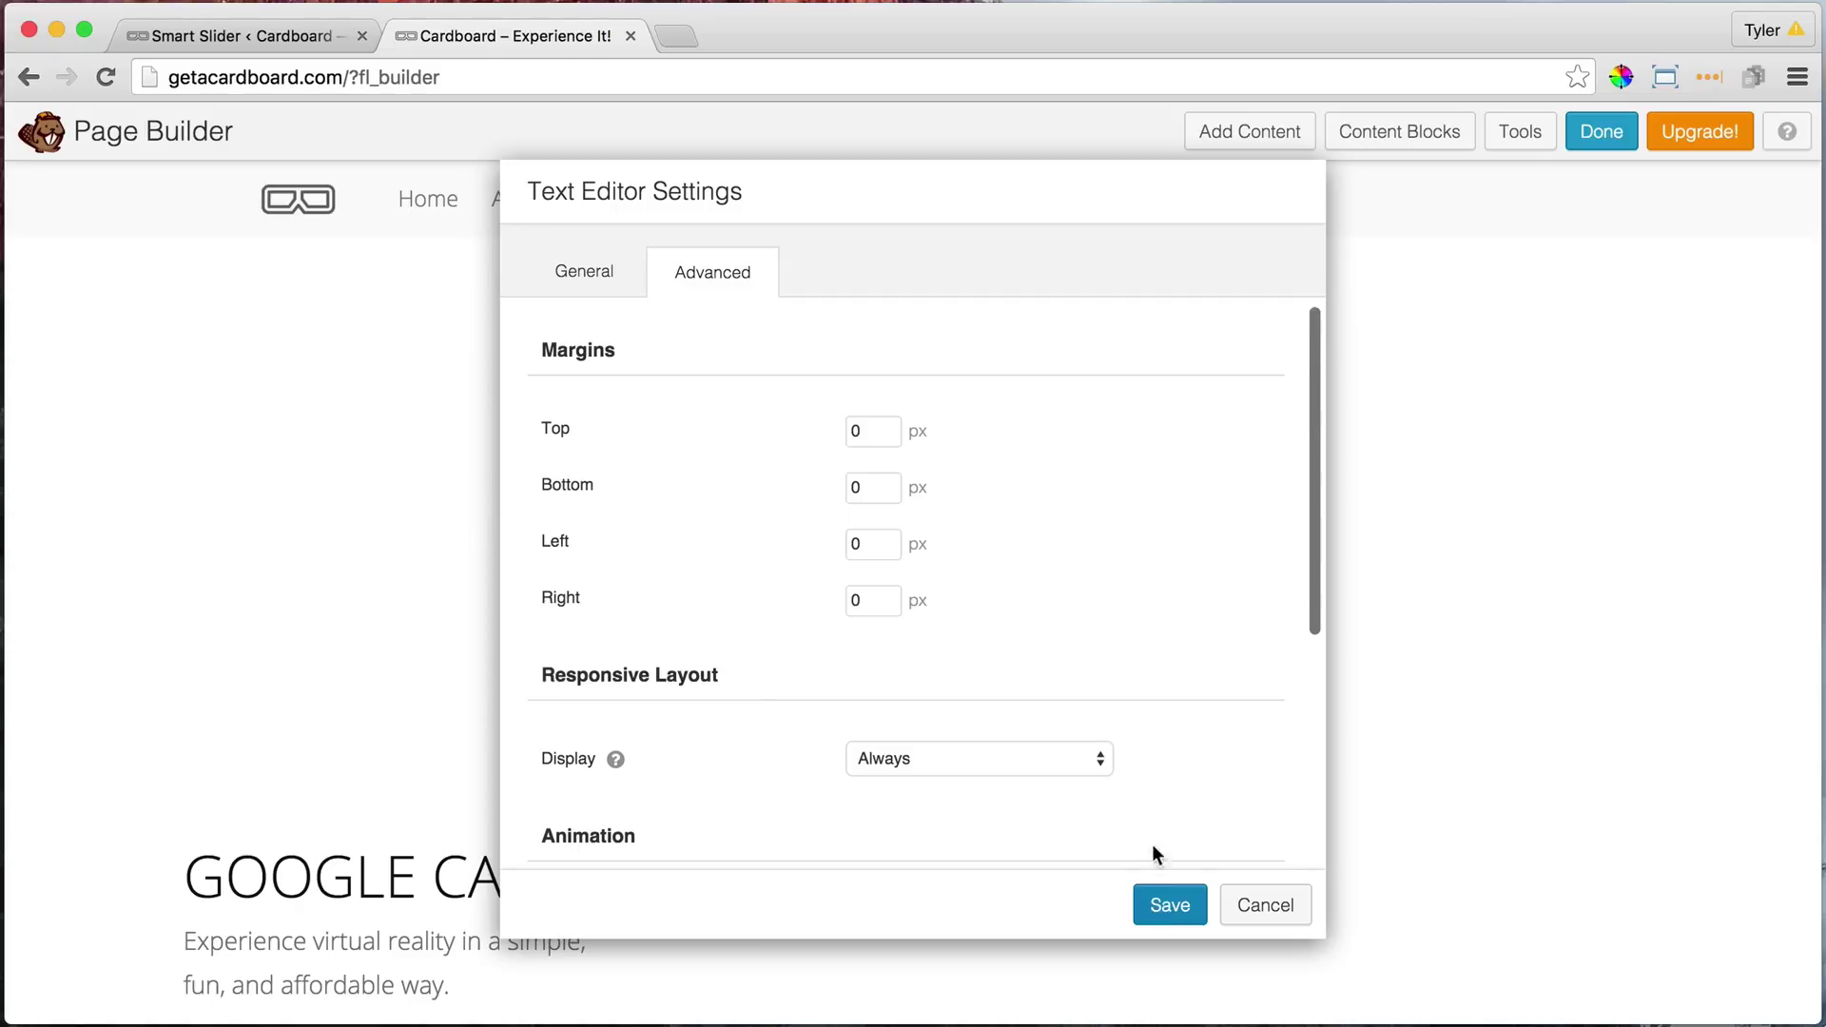
- Paste the shortcode [smartslider3 slider=1] into the module's content in Text mode and save the module
left_click(590, 281)
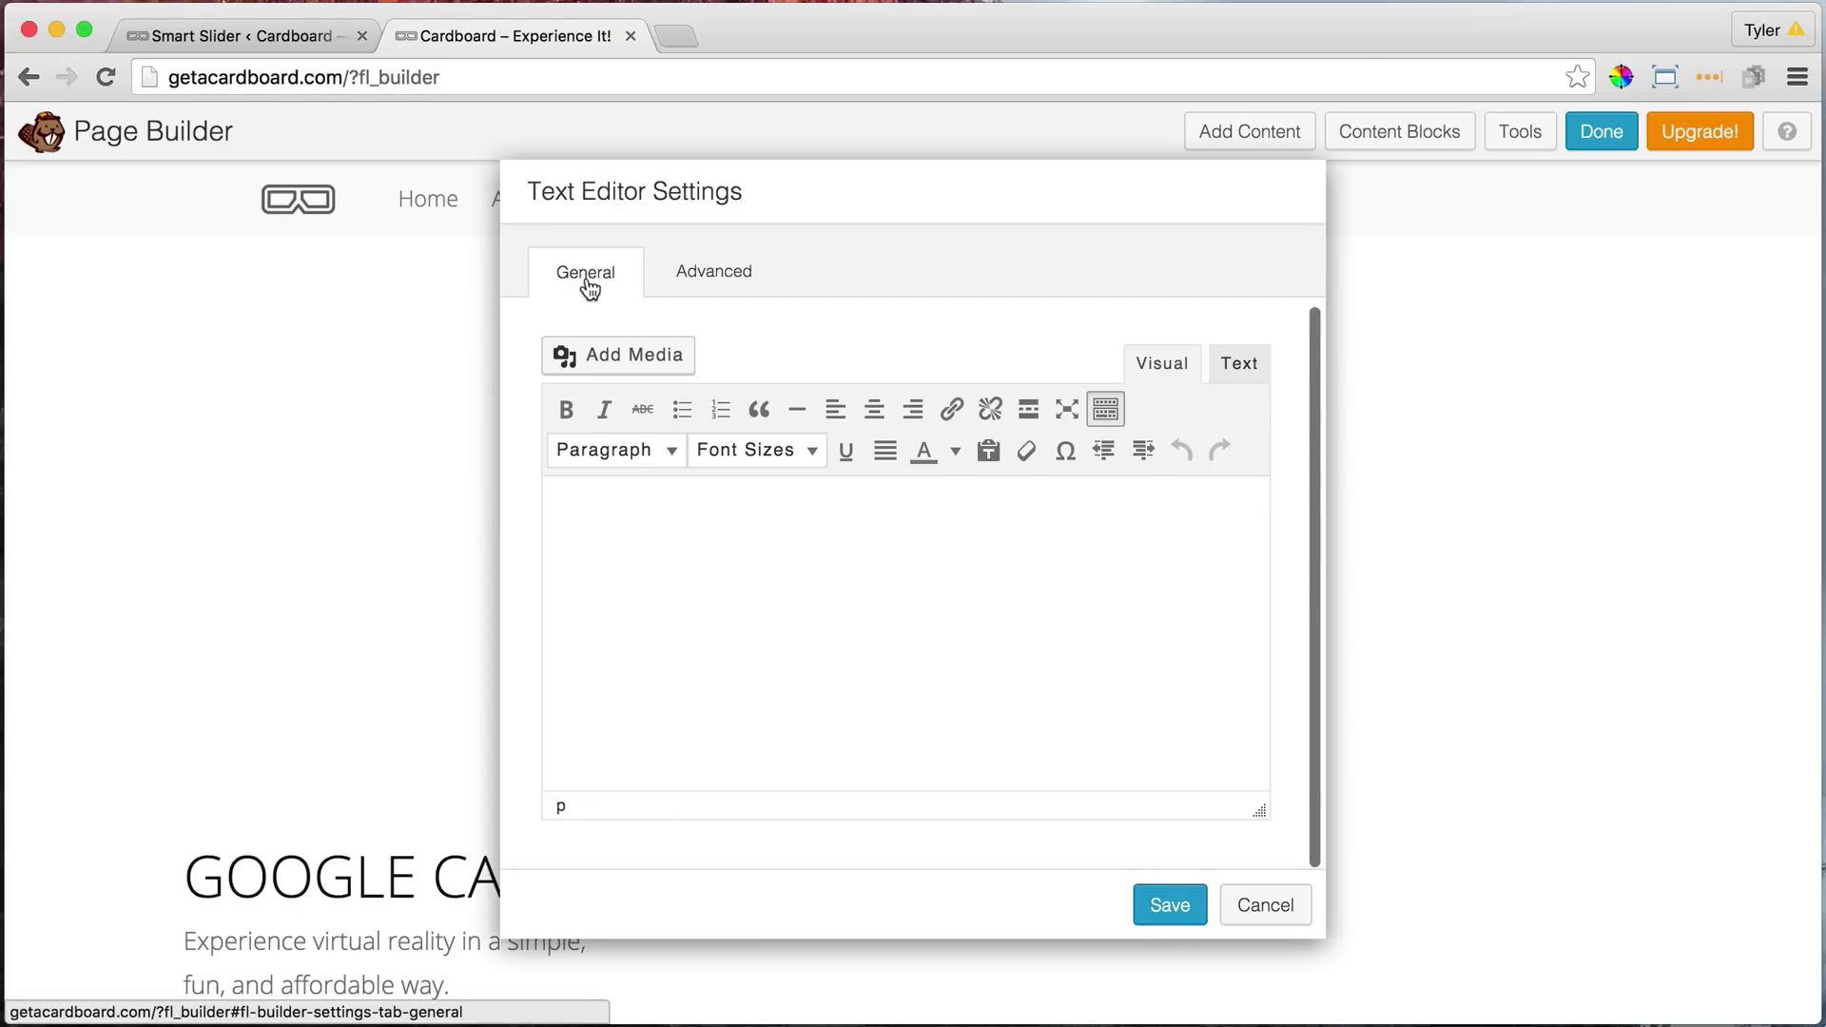
left_click(1240, 367)
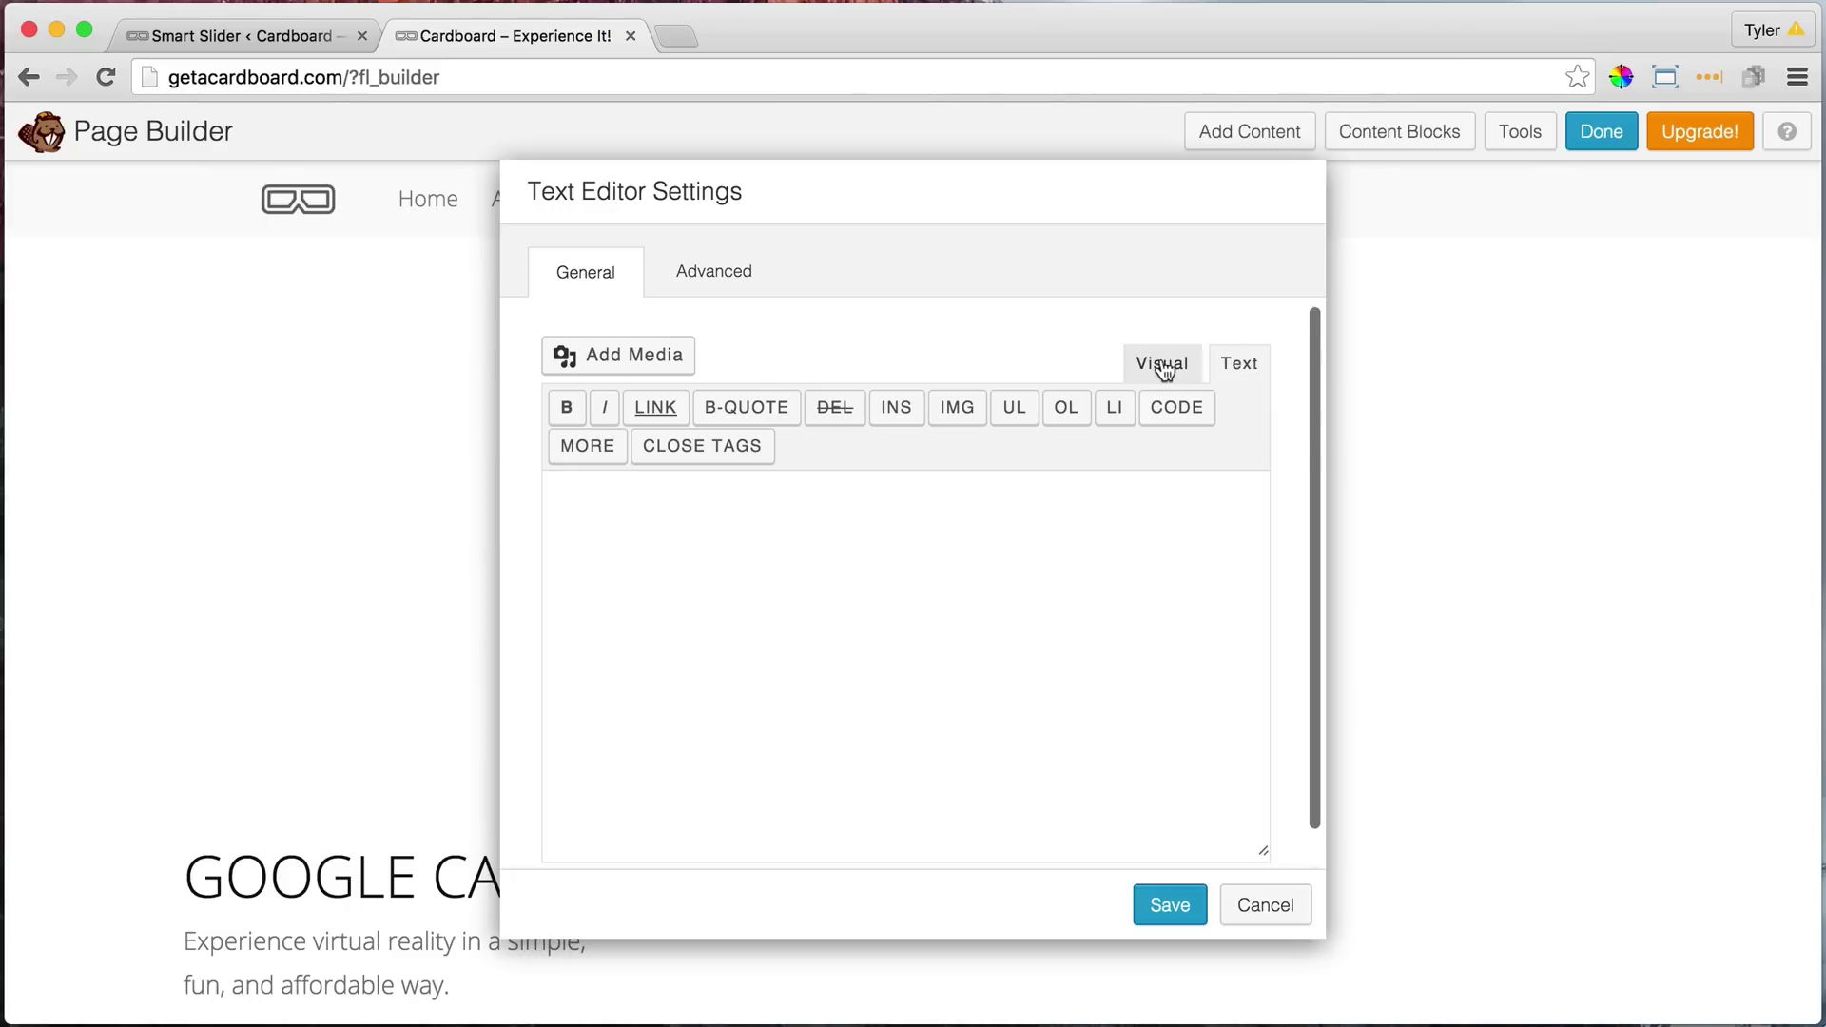
left_click(1160, 363)
left_click(1238, 367)
right_click(669, 520)
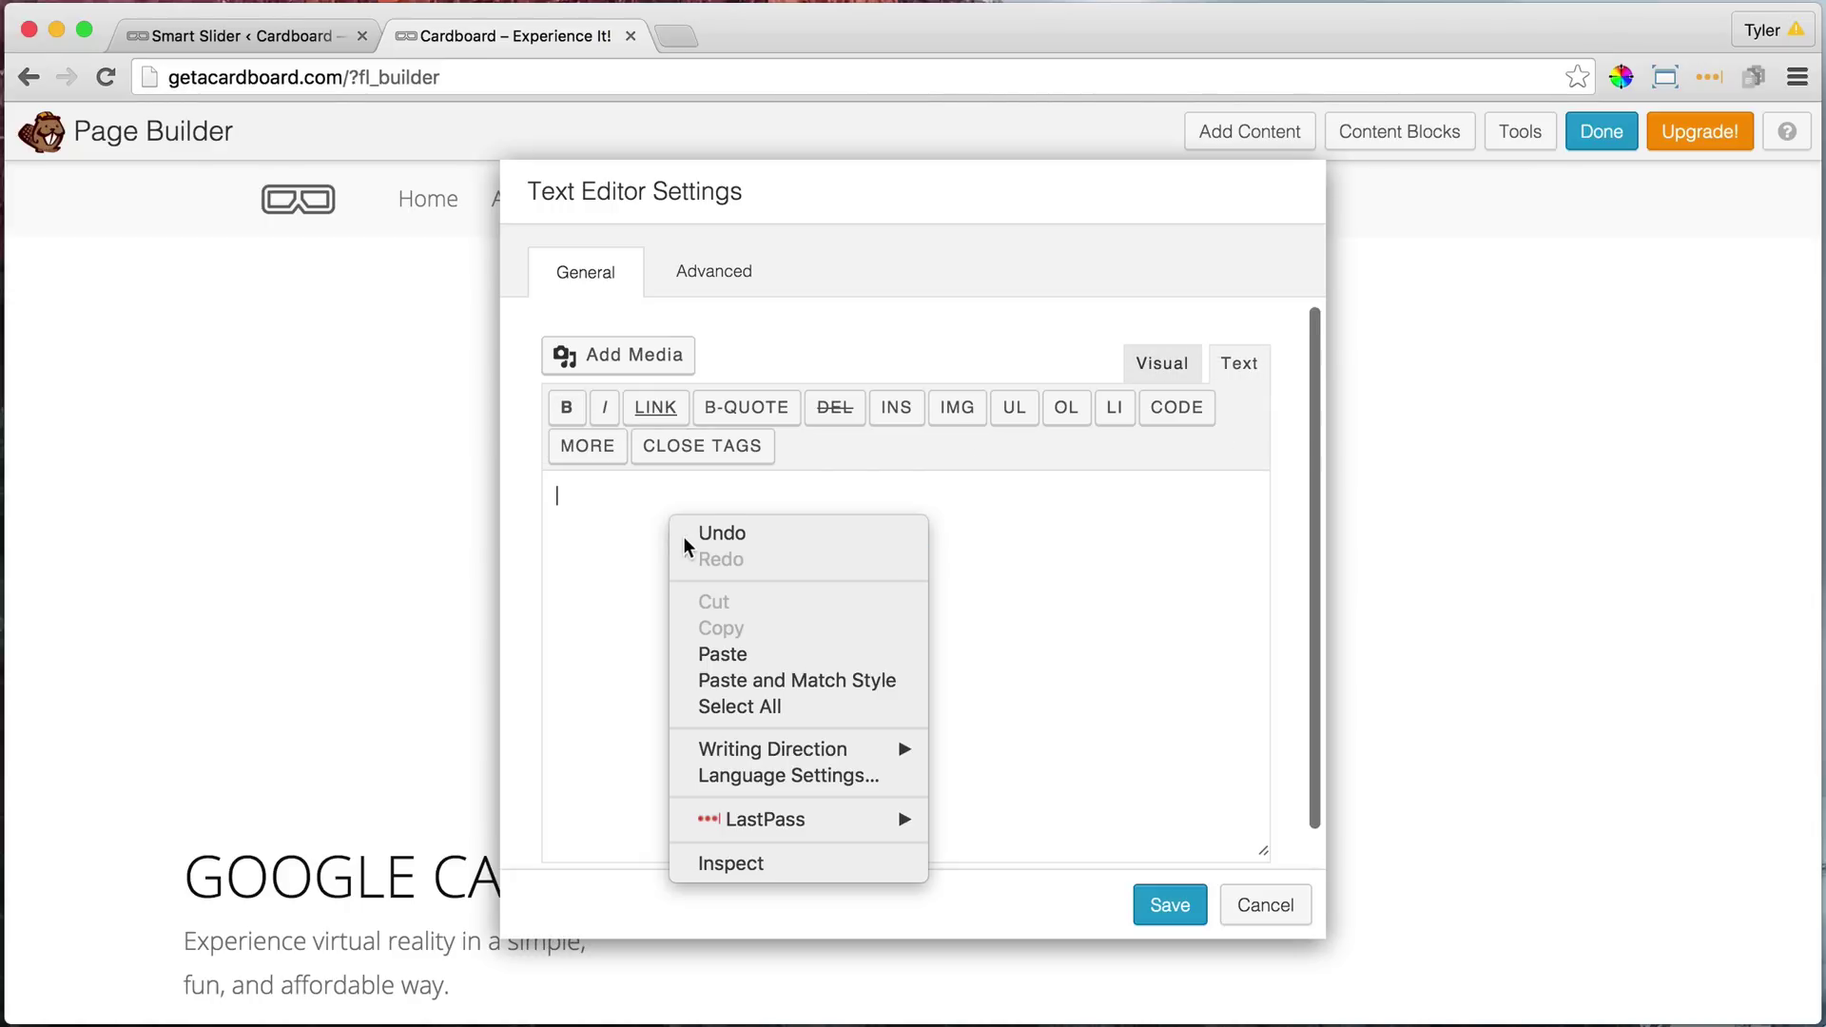
left_click(749, 644)
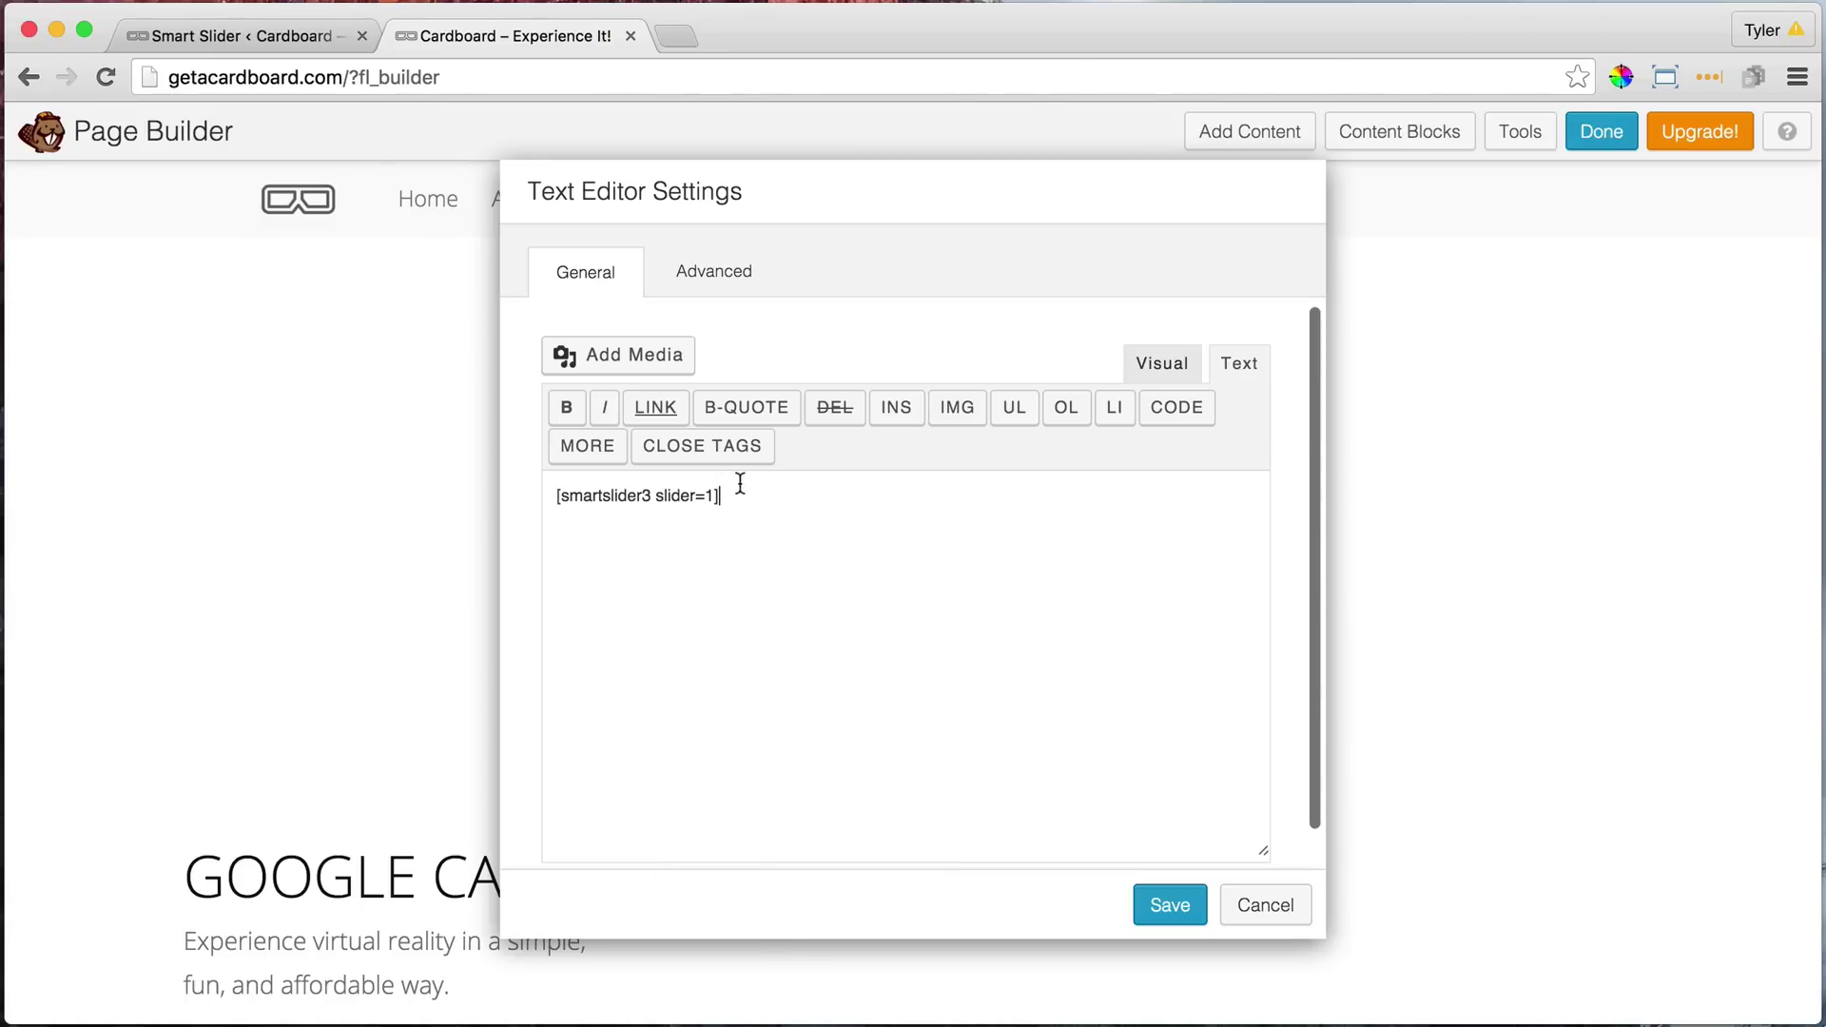
left_click(1159, 908)
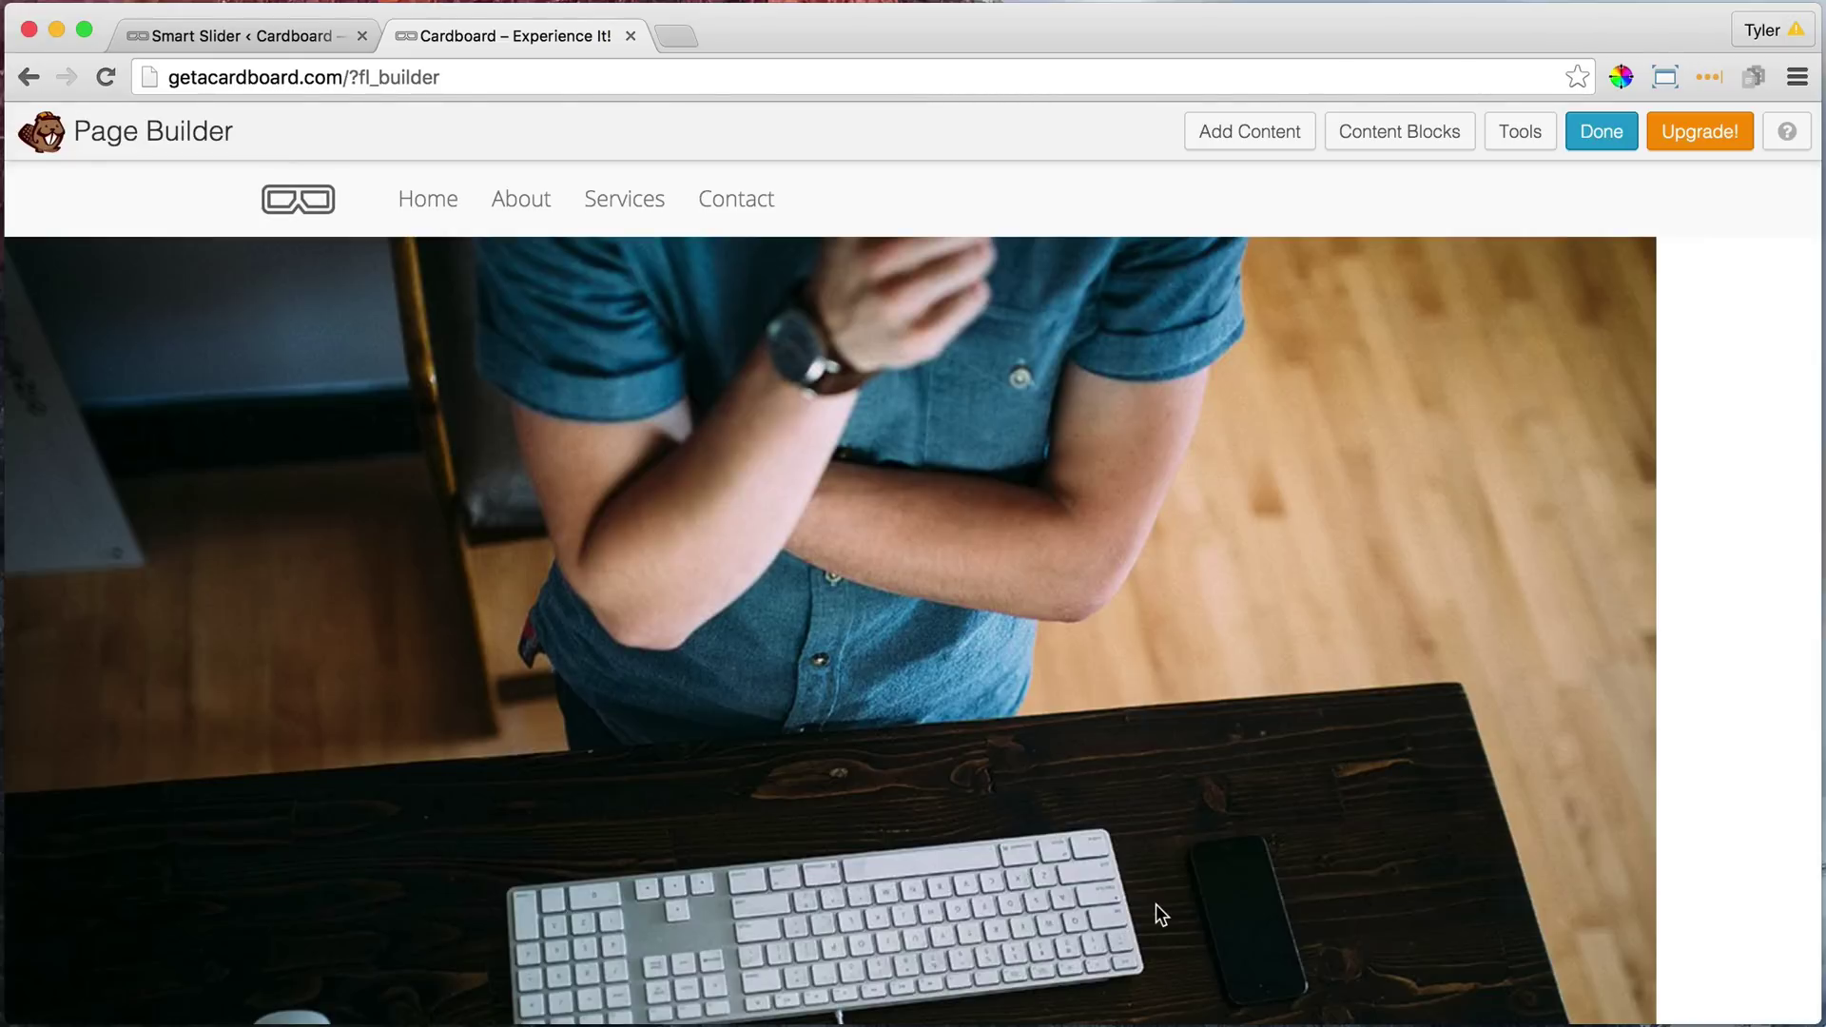
- Finish editing the home page in Page Builder and publish the changes
scroll(1013, 449, "down", 20)
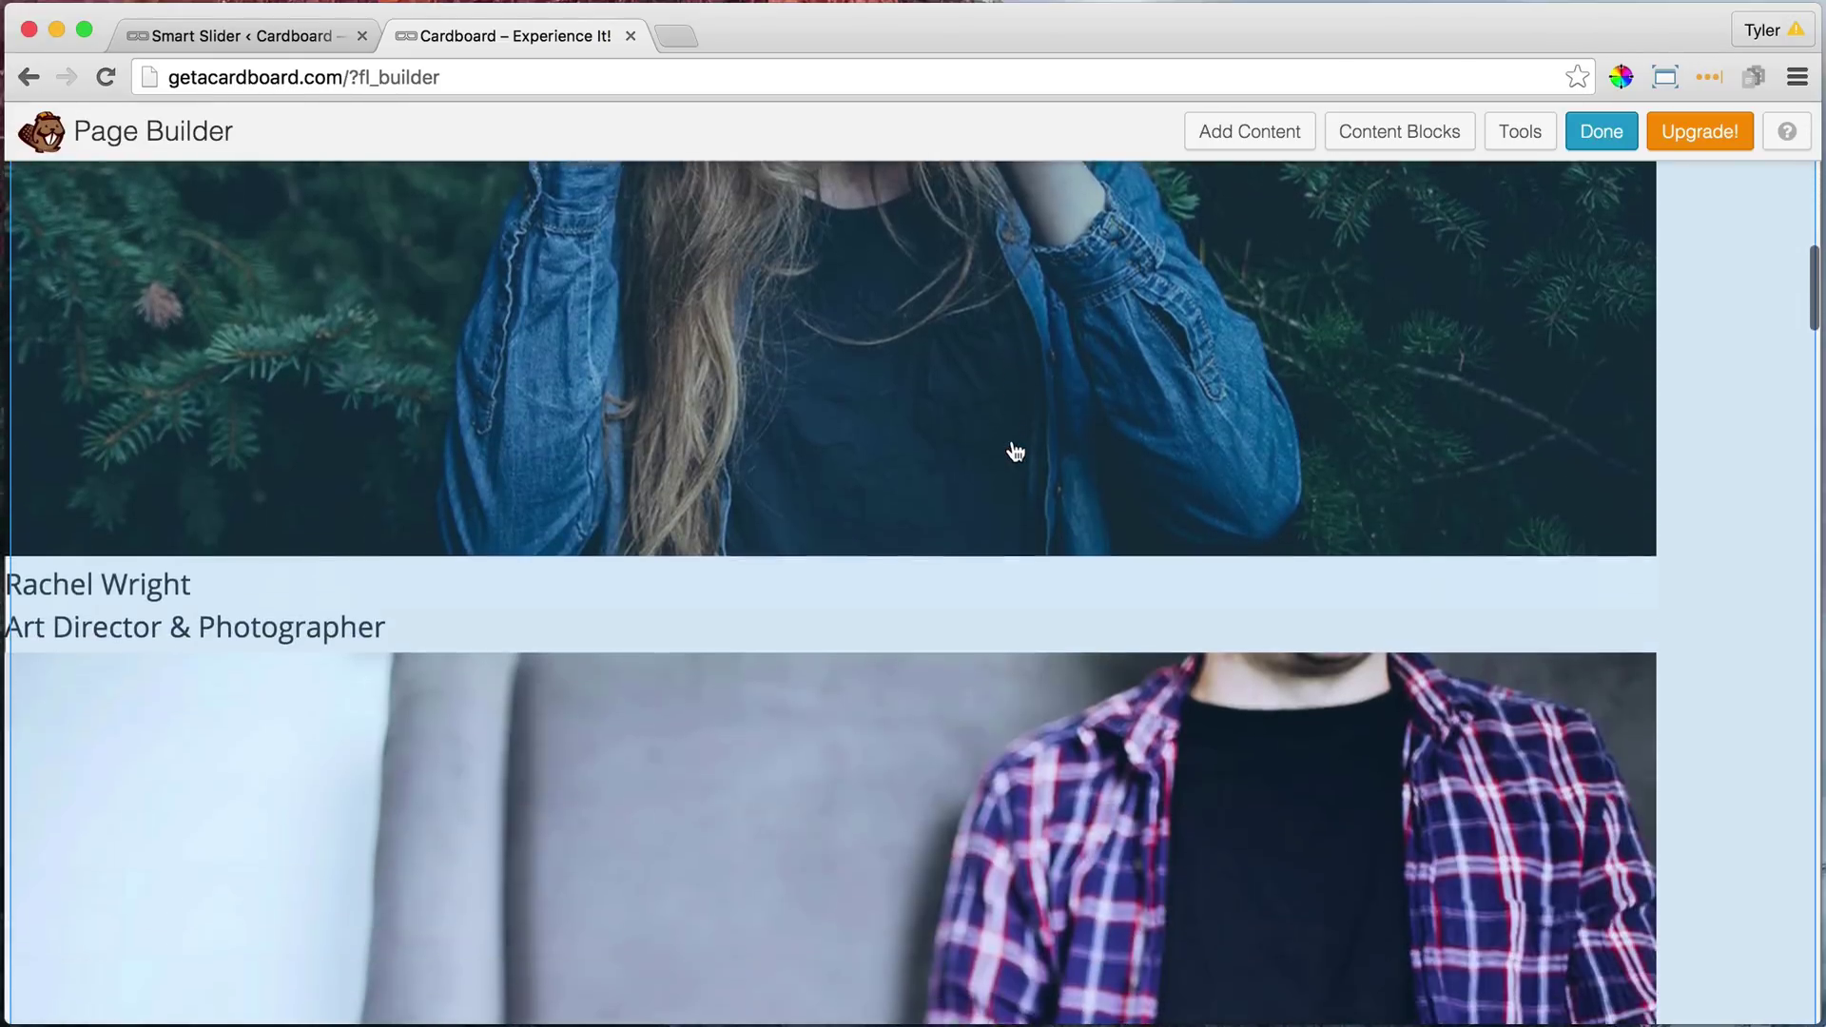
scroll(1013, 456, "up", 20)
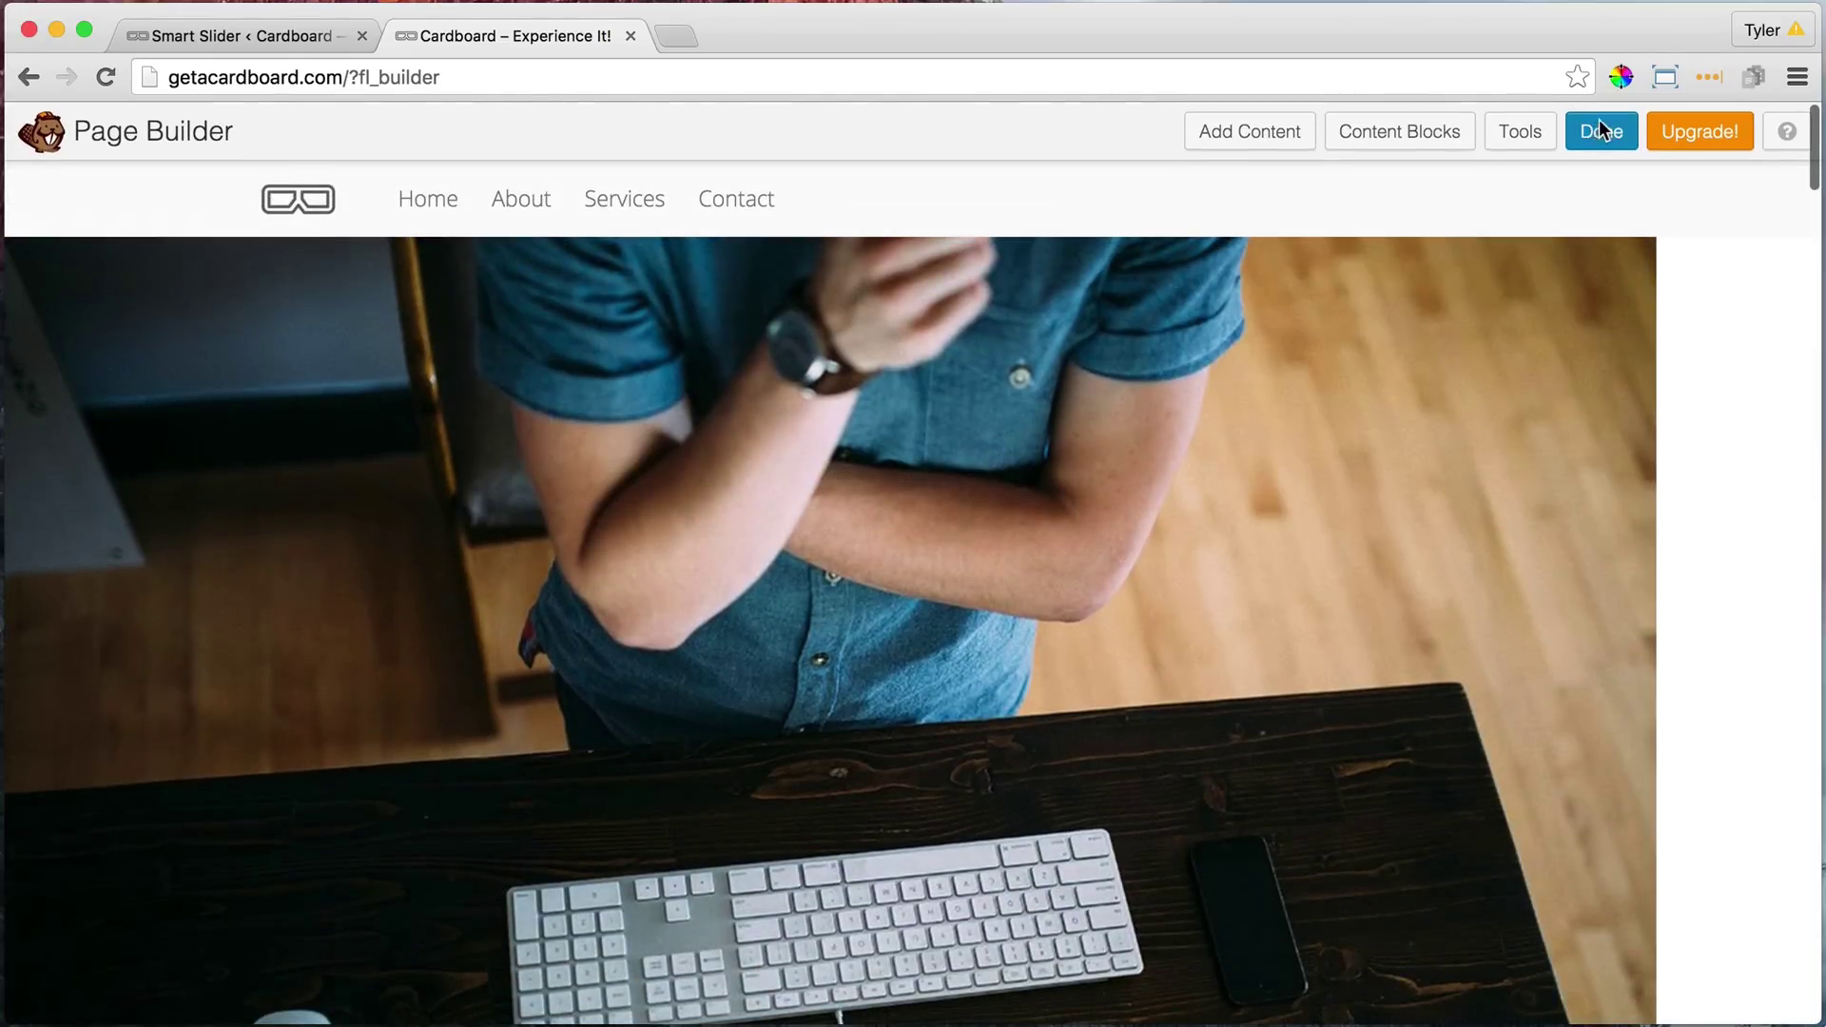
left_click(1599, 121)
left_click(954, 493)
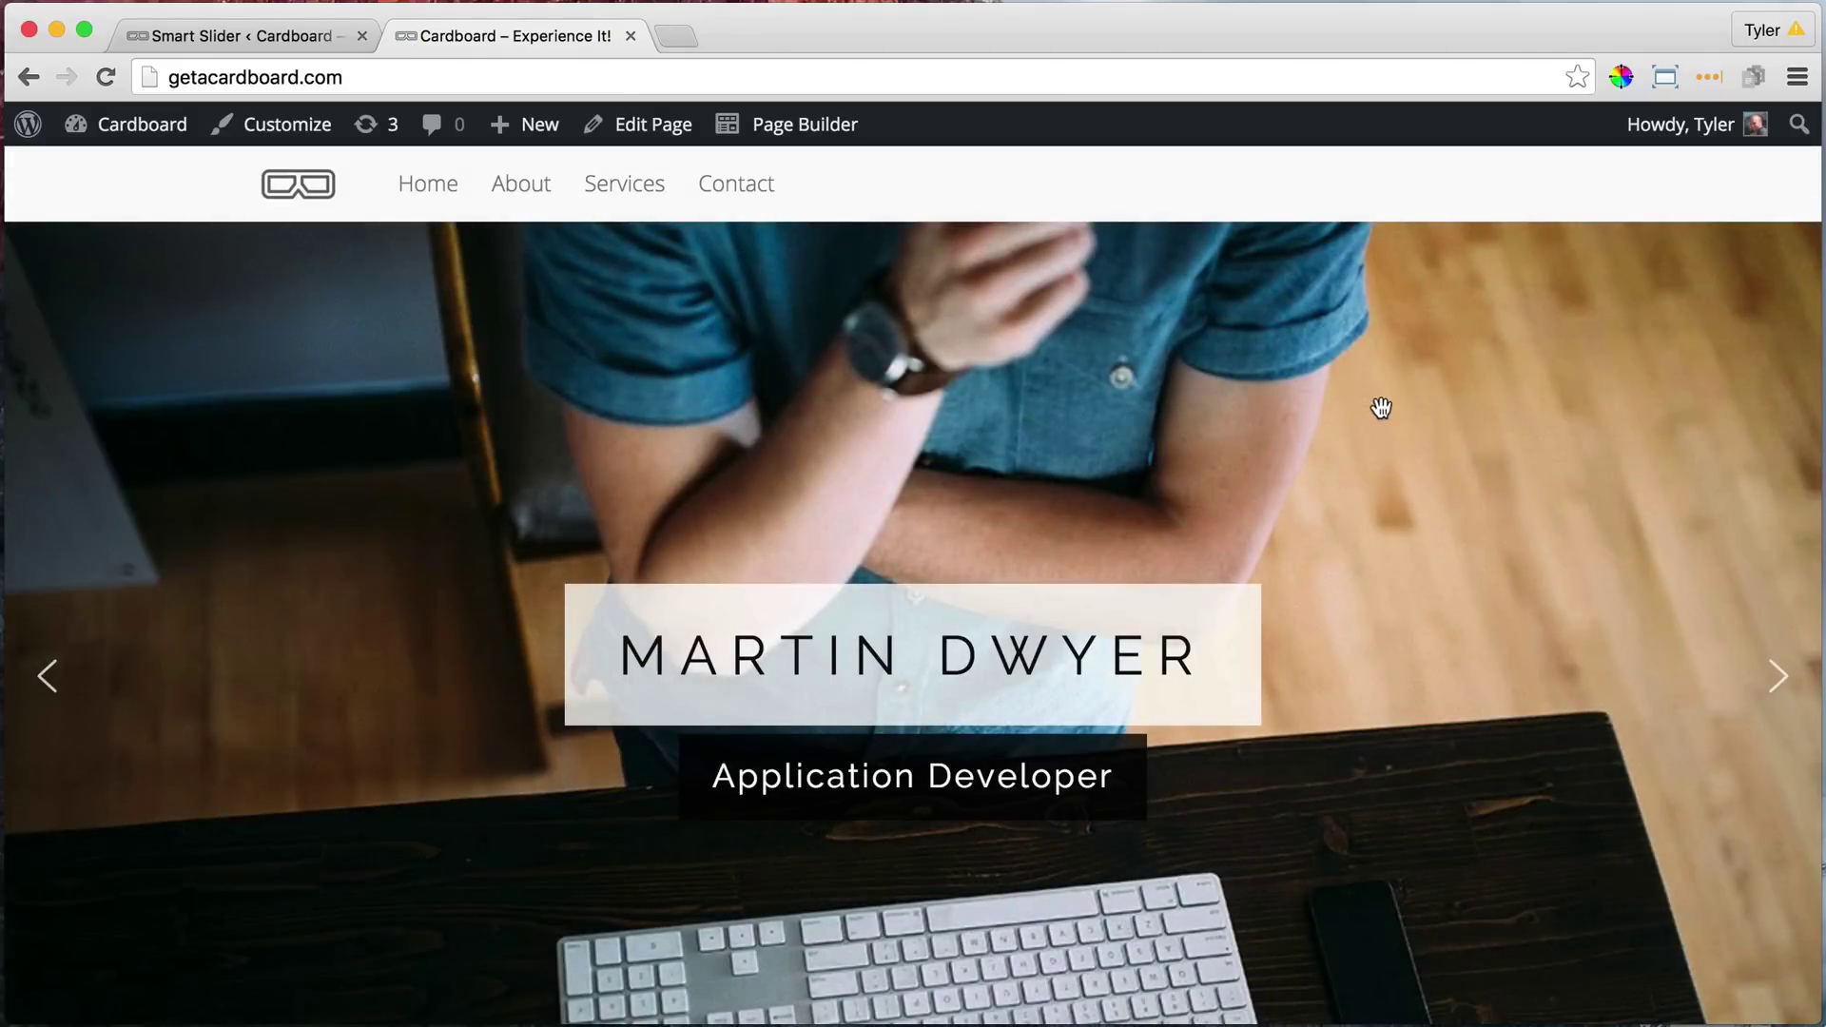
- Examine the sample slider on the published home page and advance through its slides
scroll(1370, 398, "down", 5)
scroll(1367, 397, "up", 3)
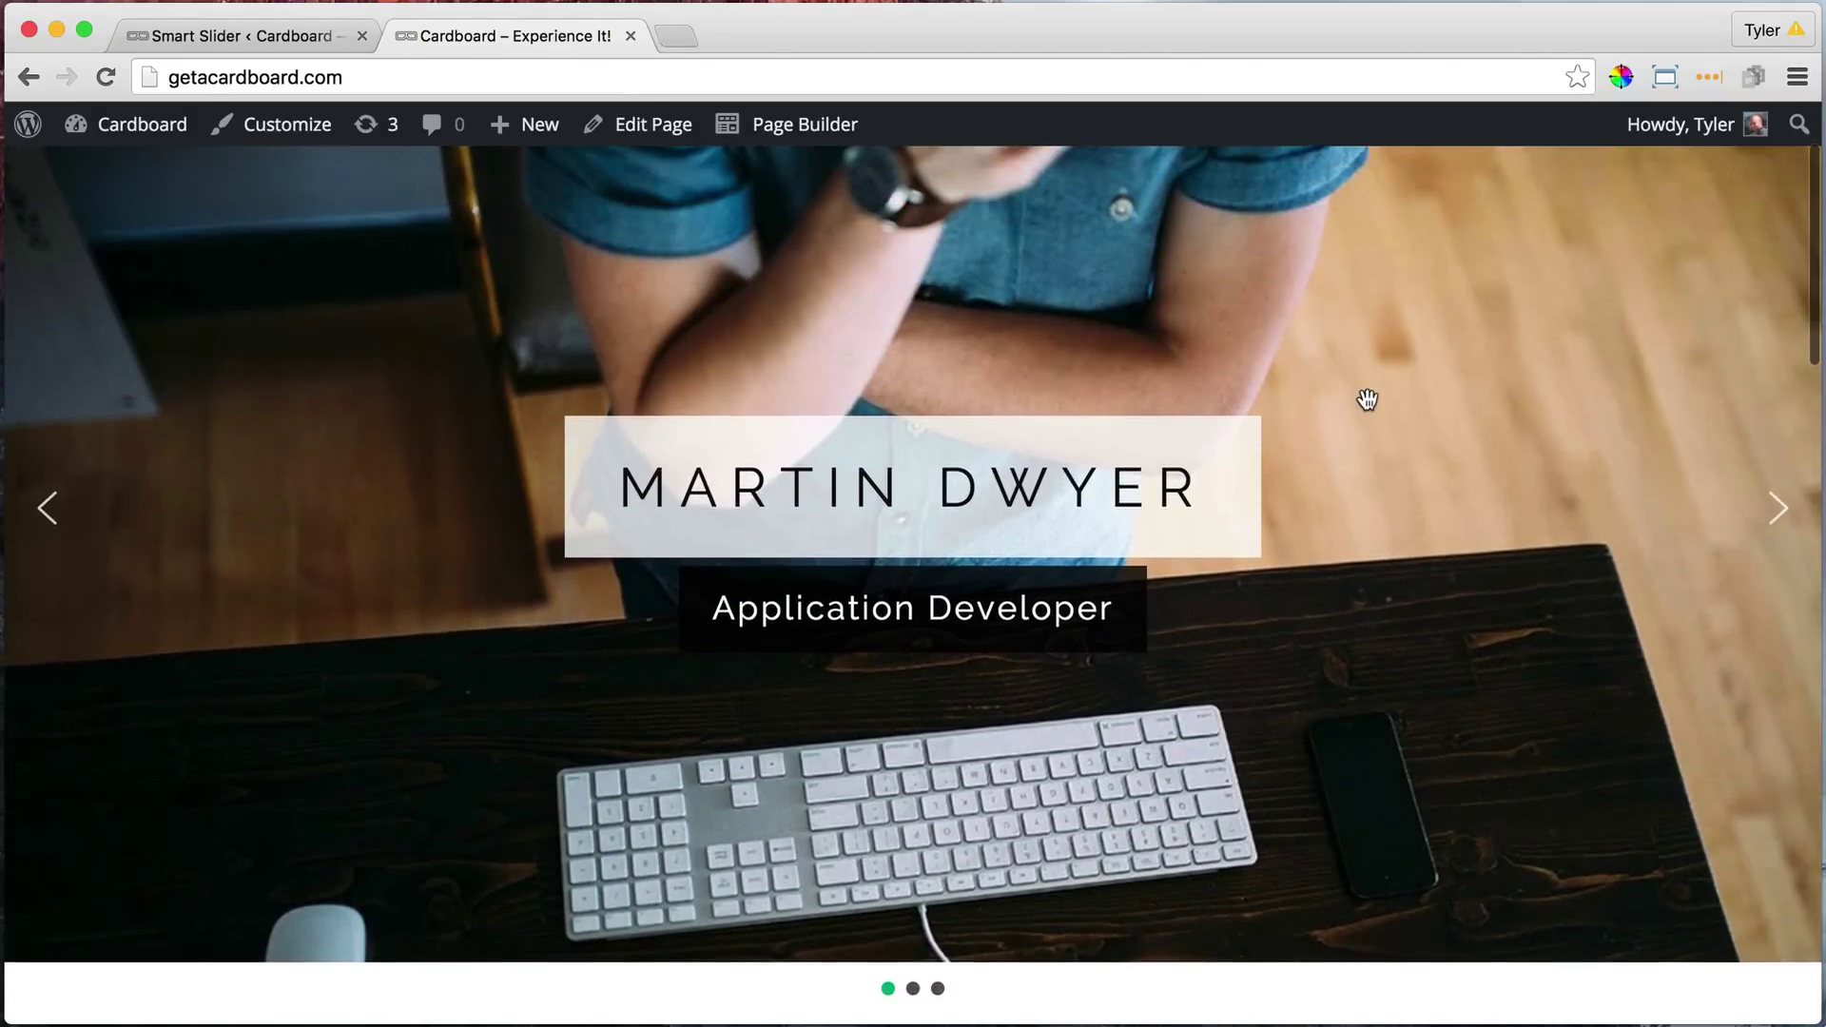
scroll(1365, 396, "down", 3)
scroll(1365, 396, "up", 5)
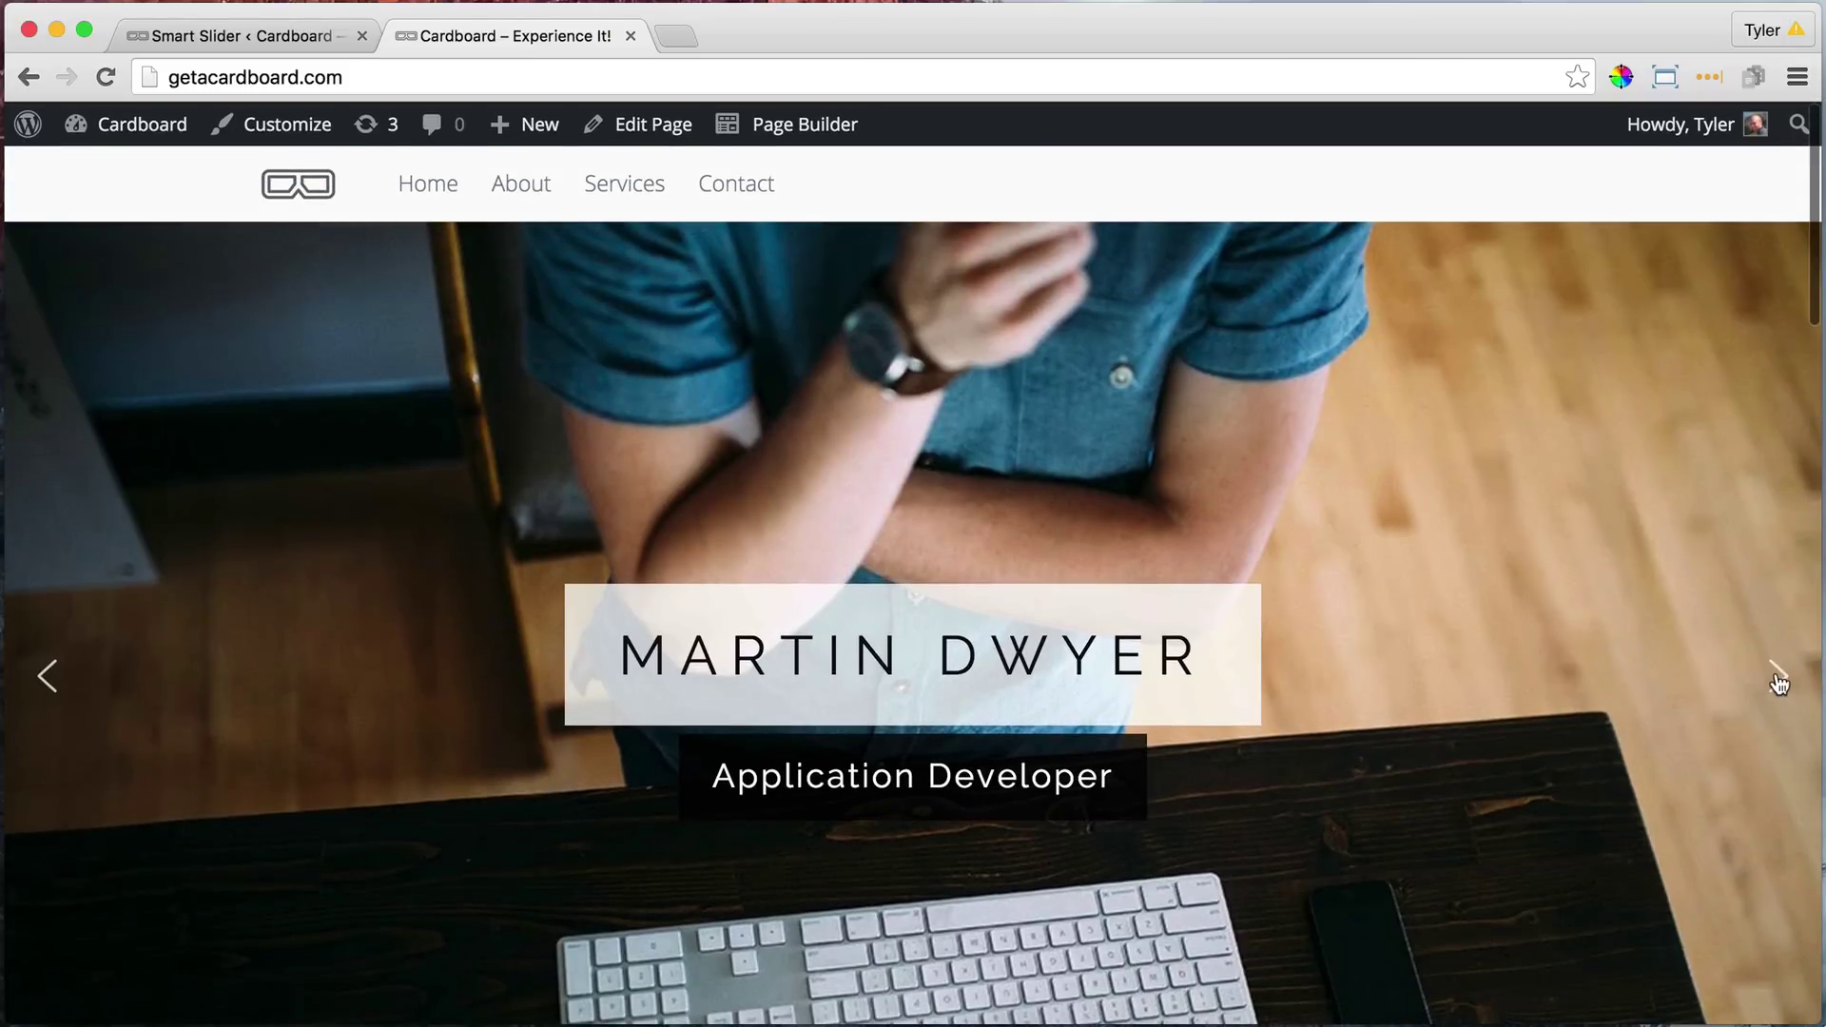
left_click(1777, 679)
left_click(1776, 679)
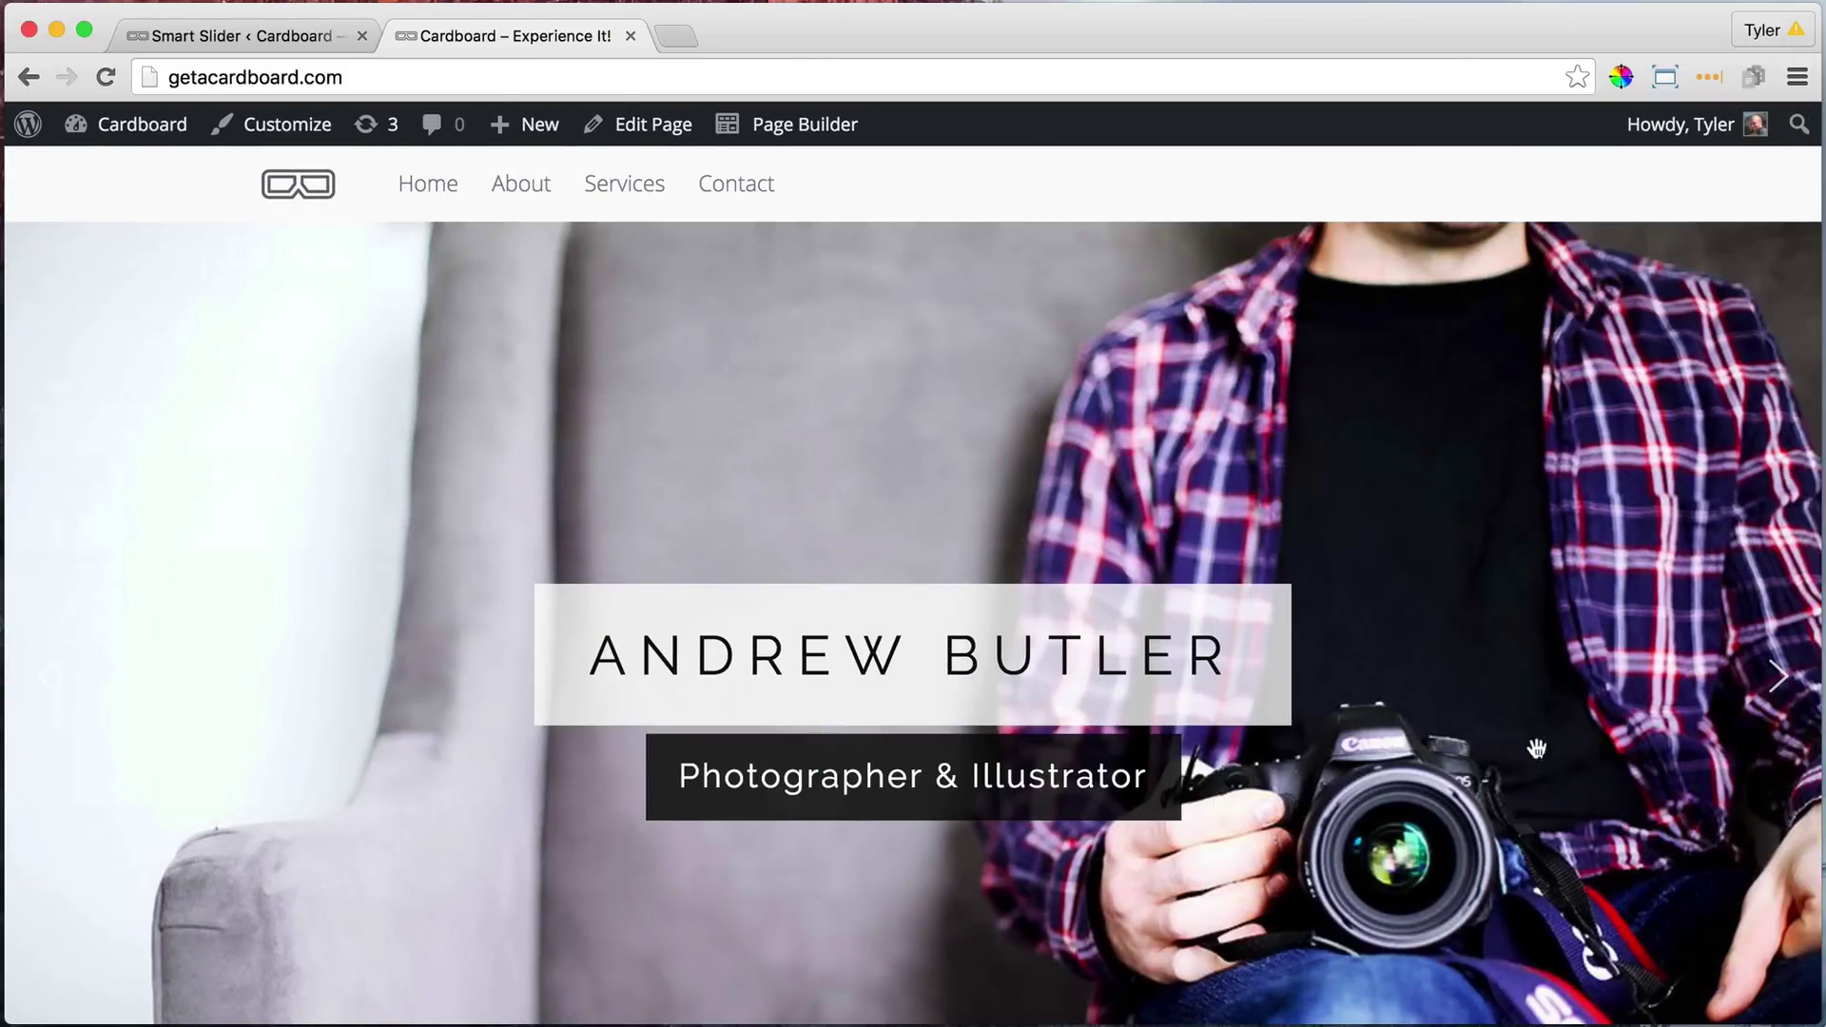
left_click(1776, 681)
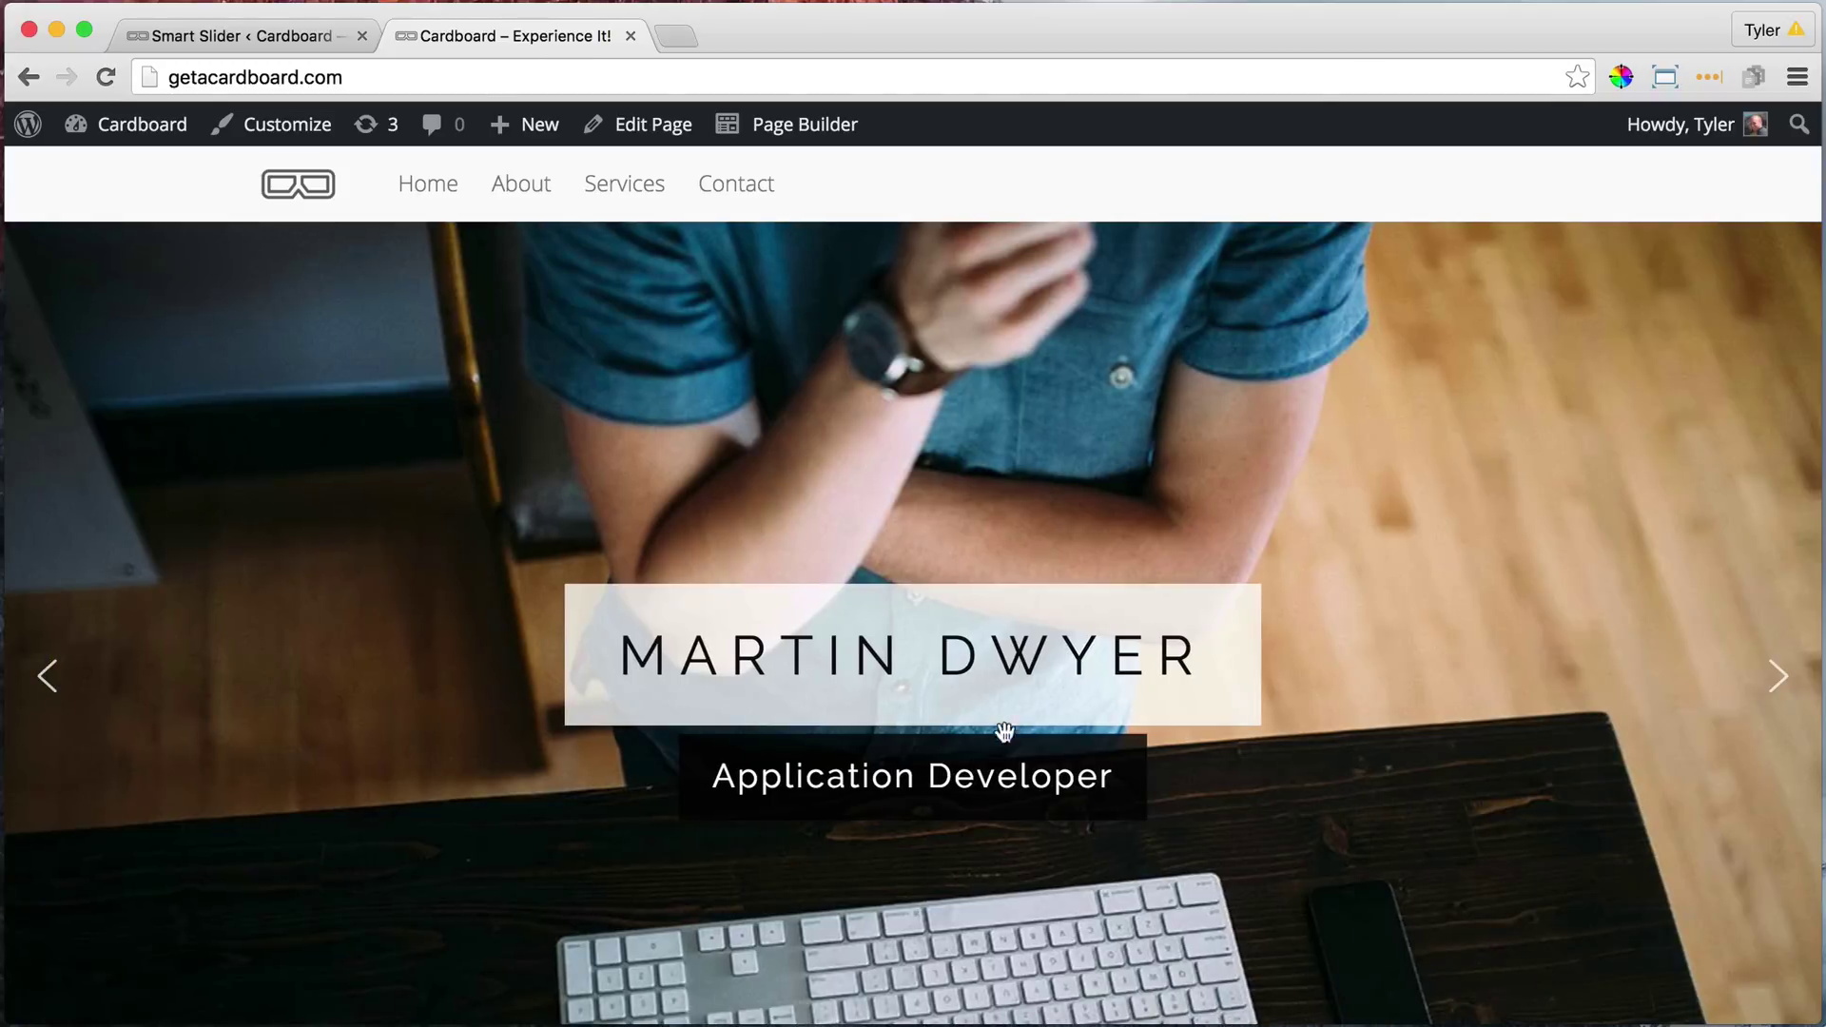
left_click(1759, 685)
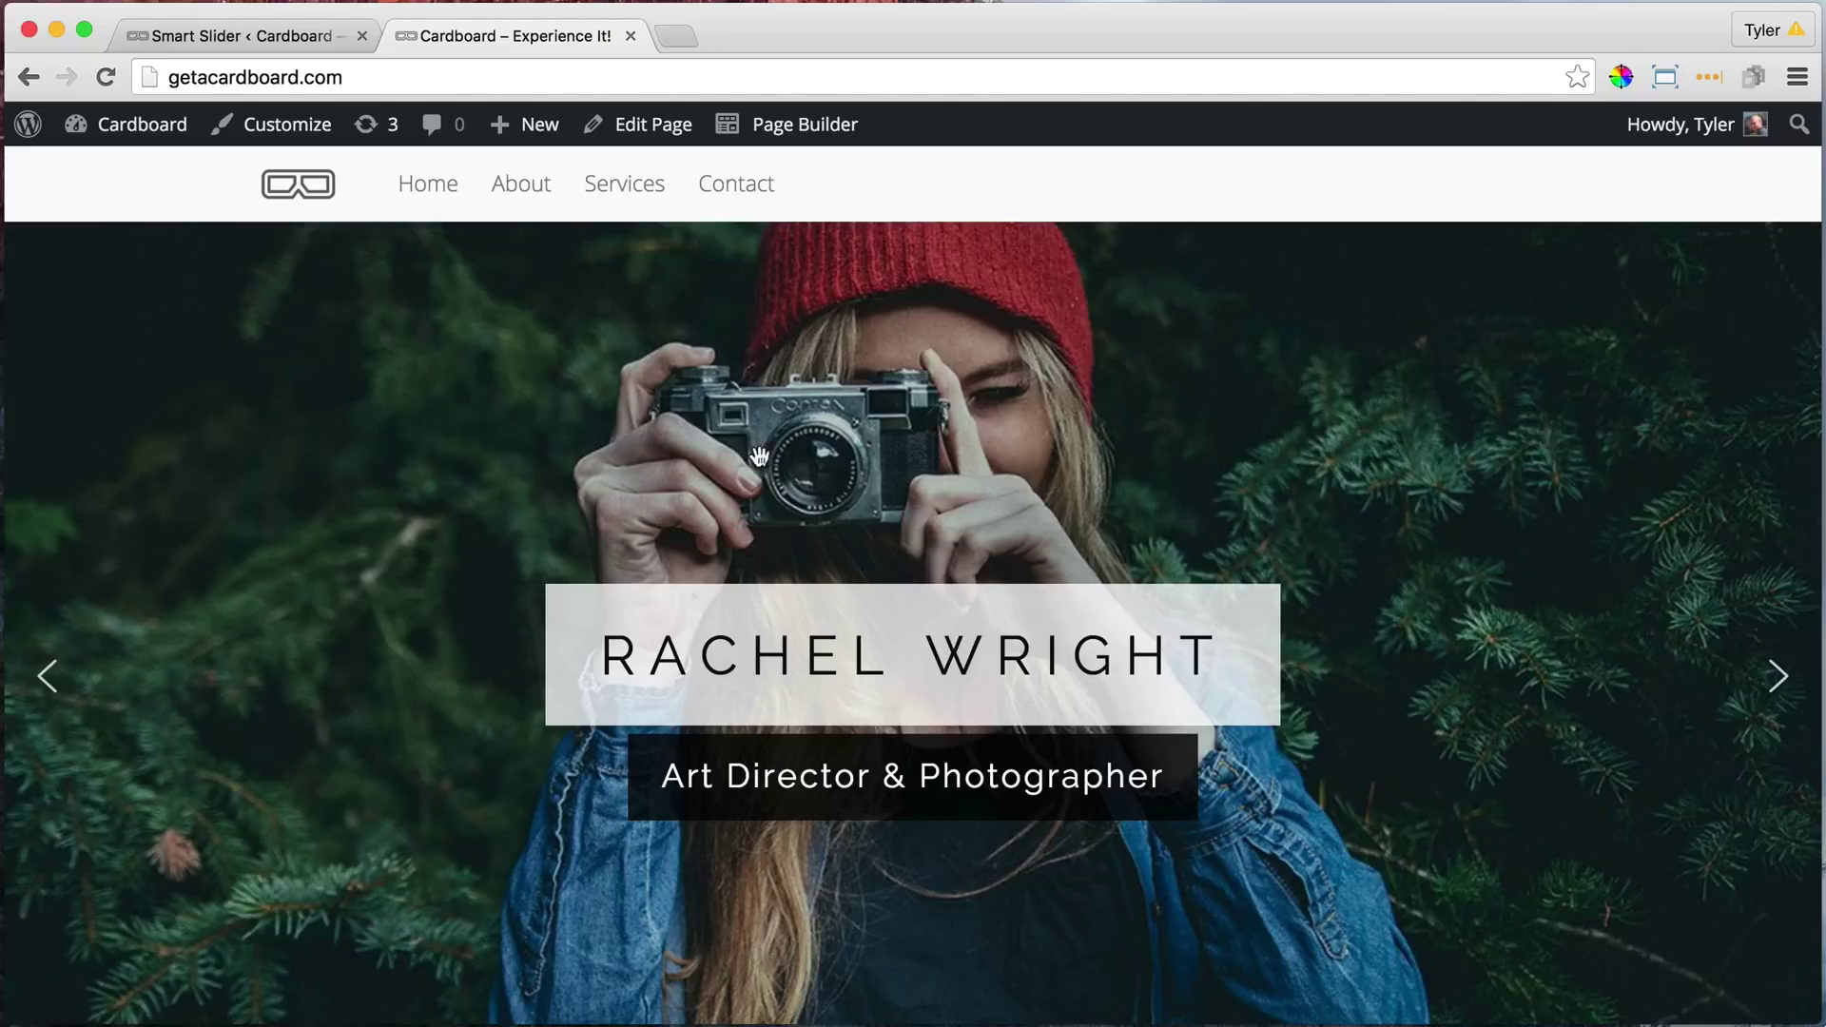
- Return to the Smart Slider admin page, show the slider list and dismiss the Beaver Builder update notice
left_click(205, 31)
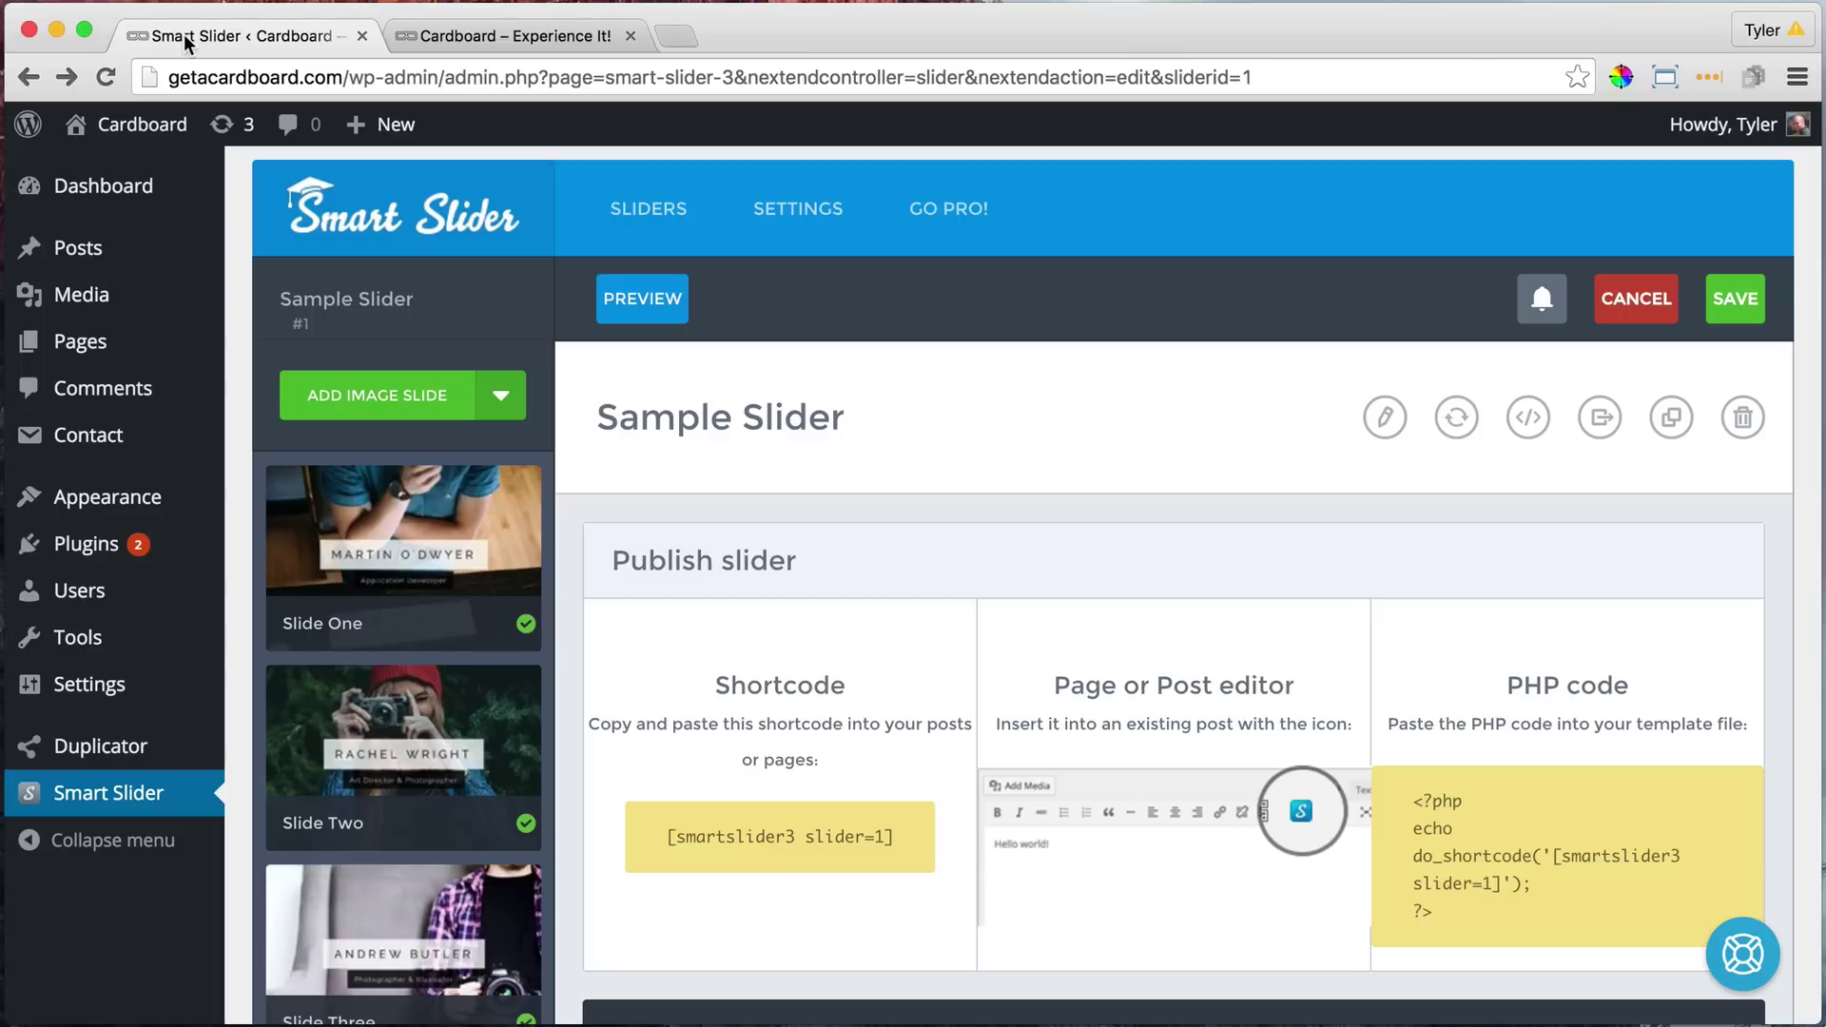
left_click(656, 209)
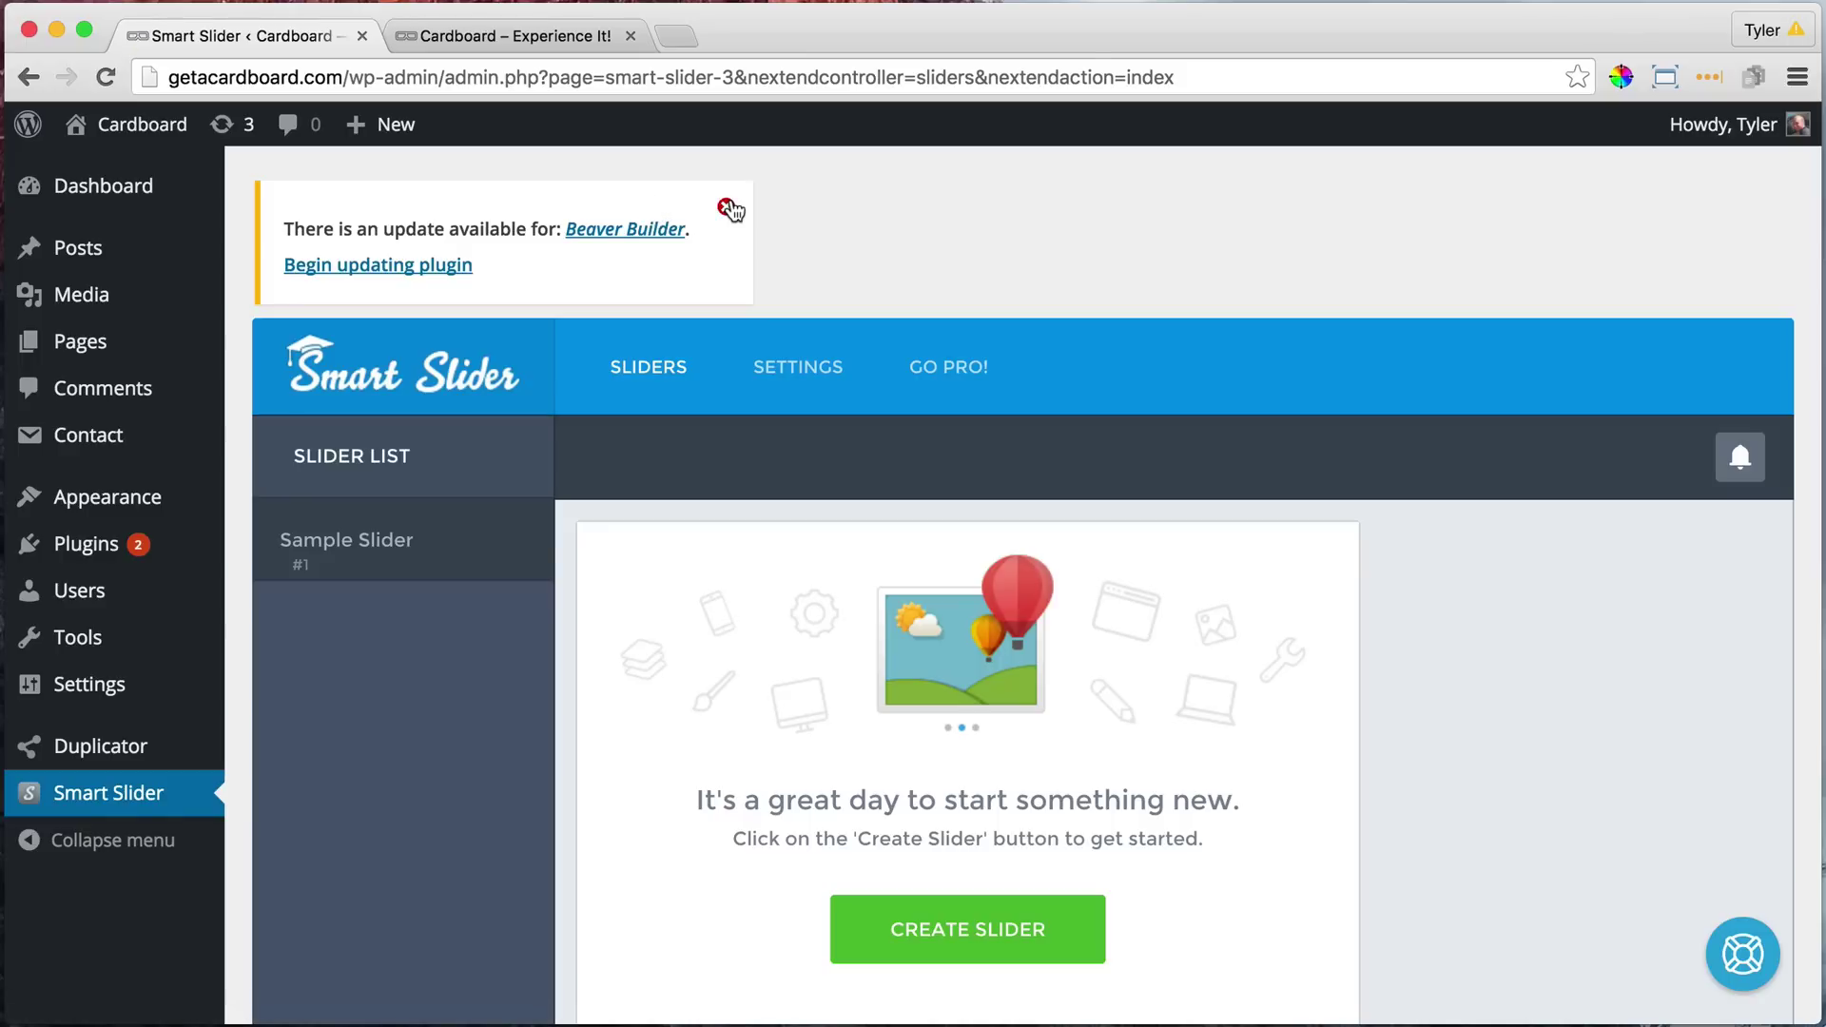
left_click(728, 208)
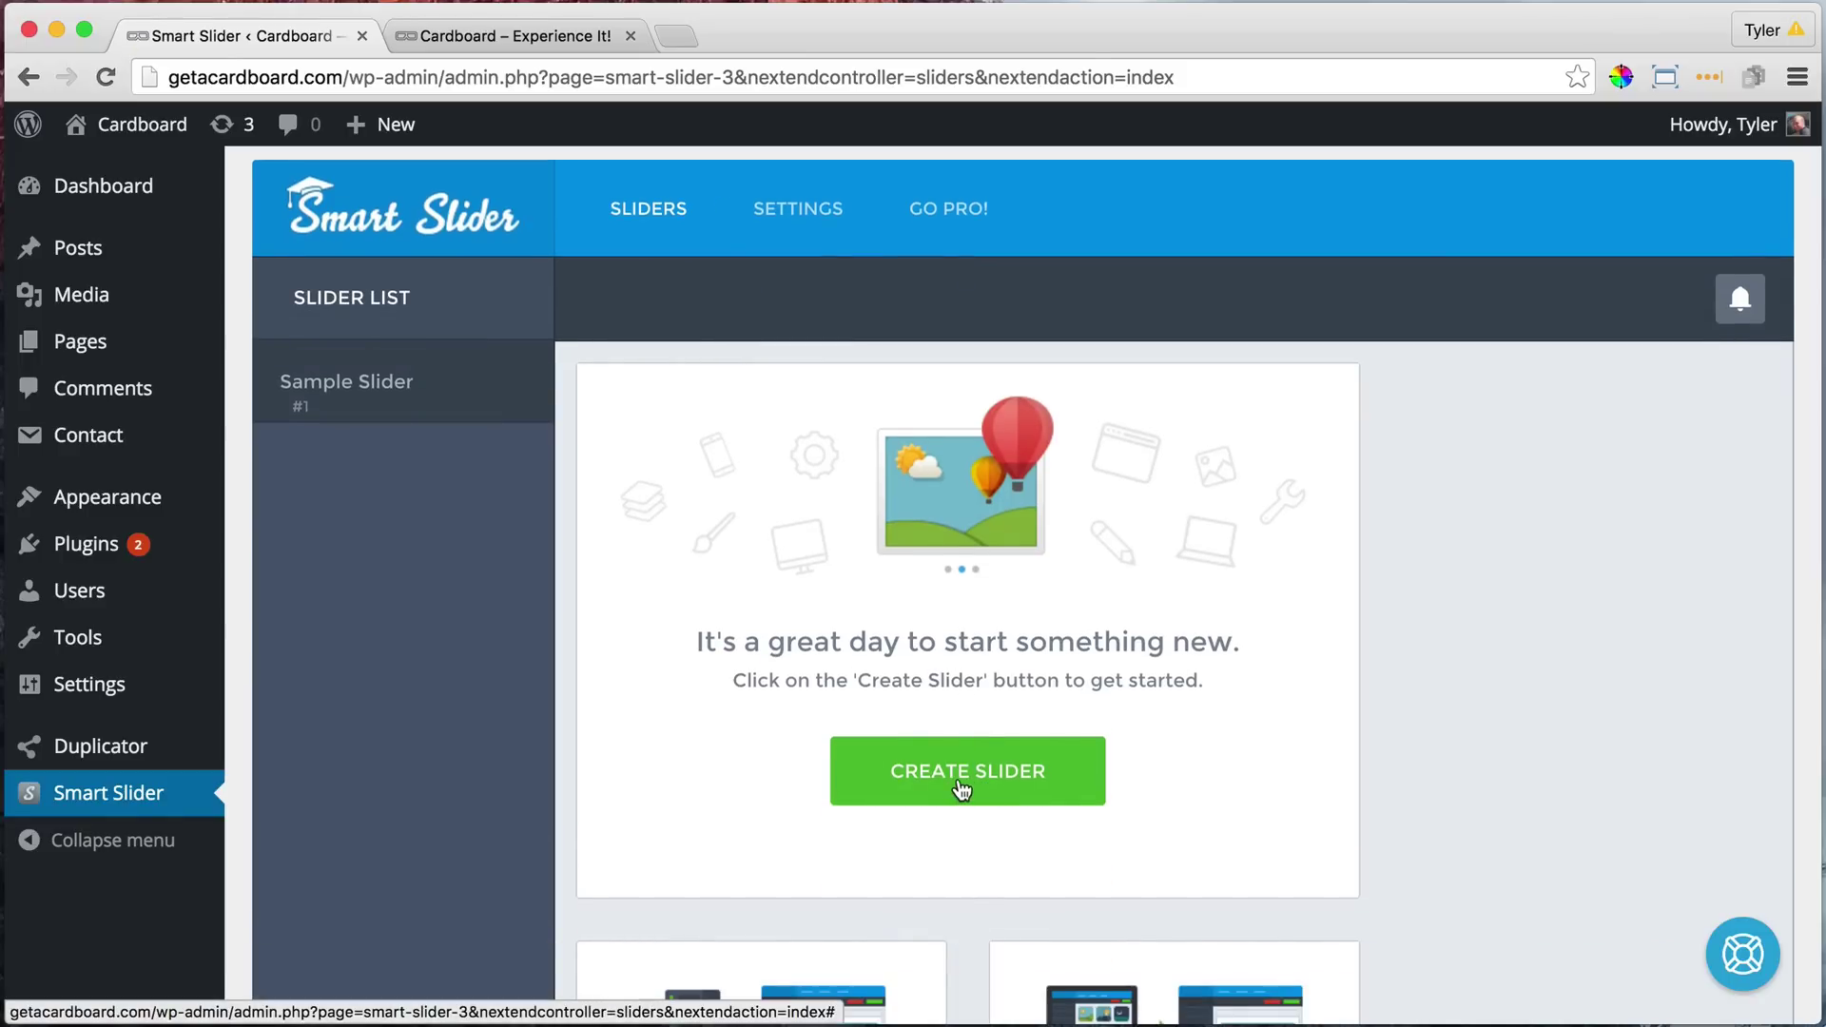
- Begin creating a new slider with a width of 1400 px and a height of 600 px
left_click(961, 789)
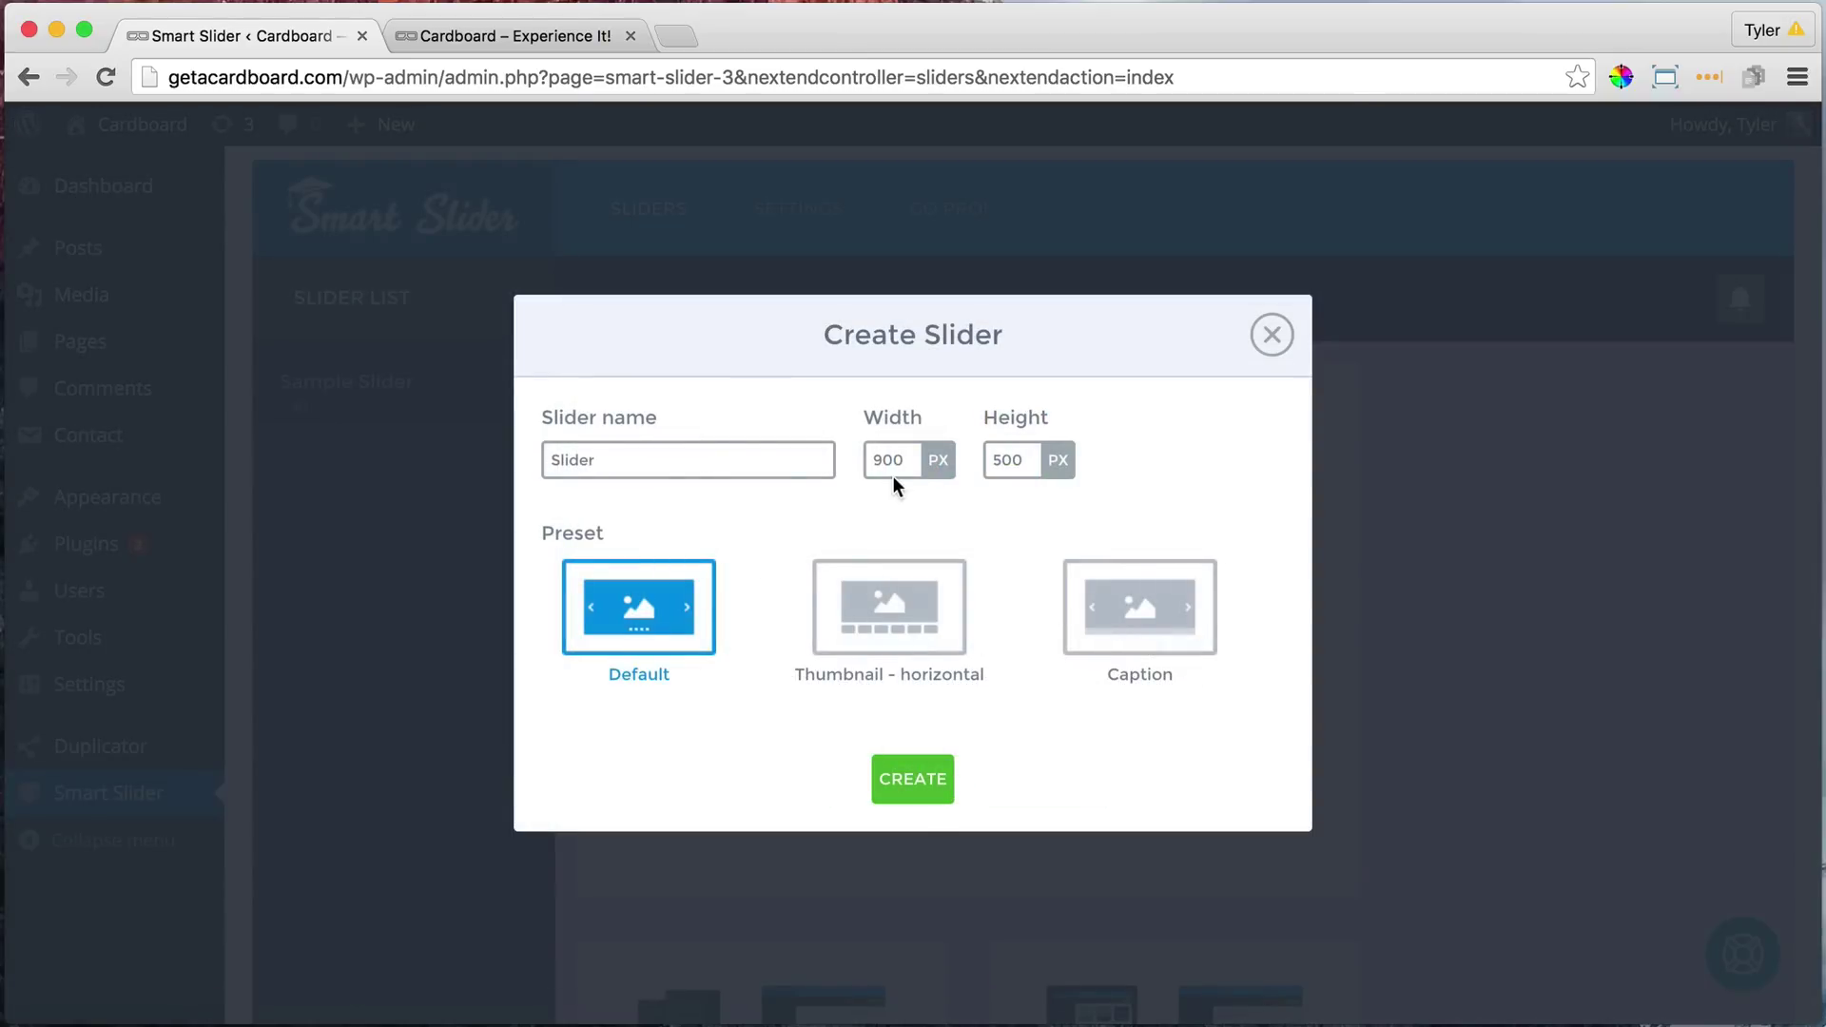
double_click(909, 457)
type("1400")
key("Tab")
type("600")
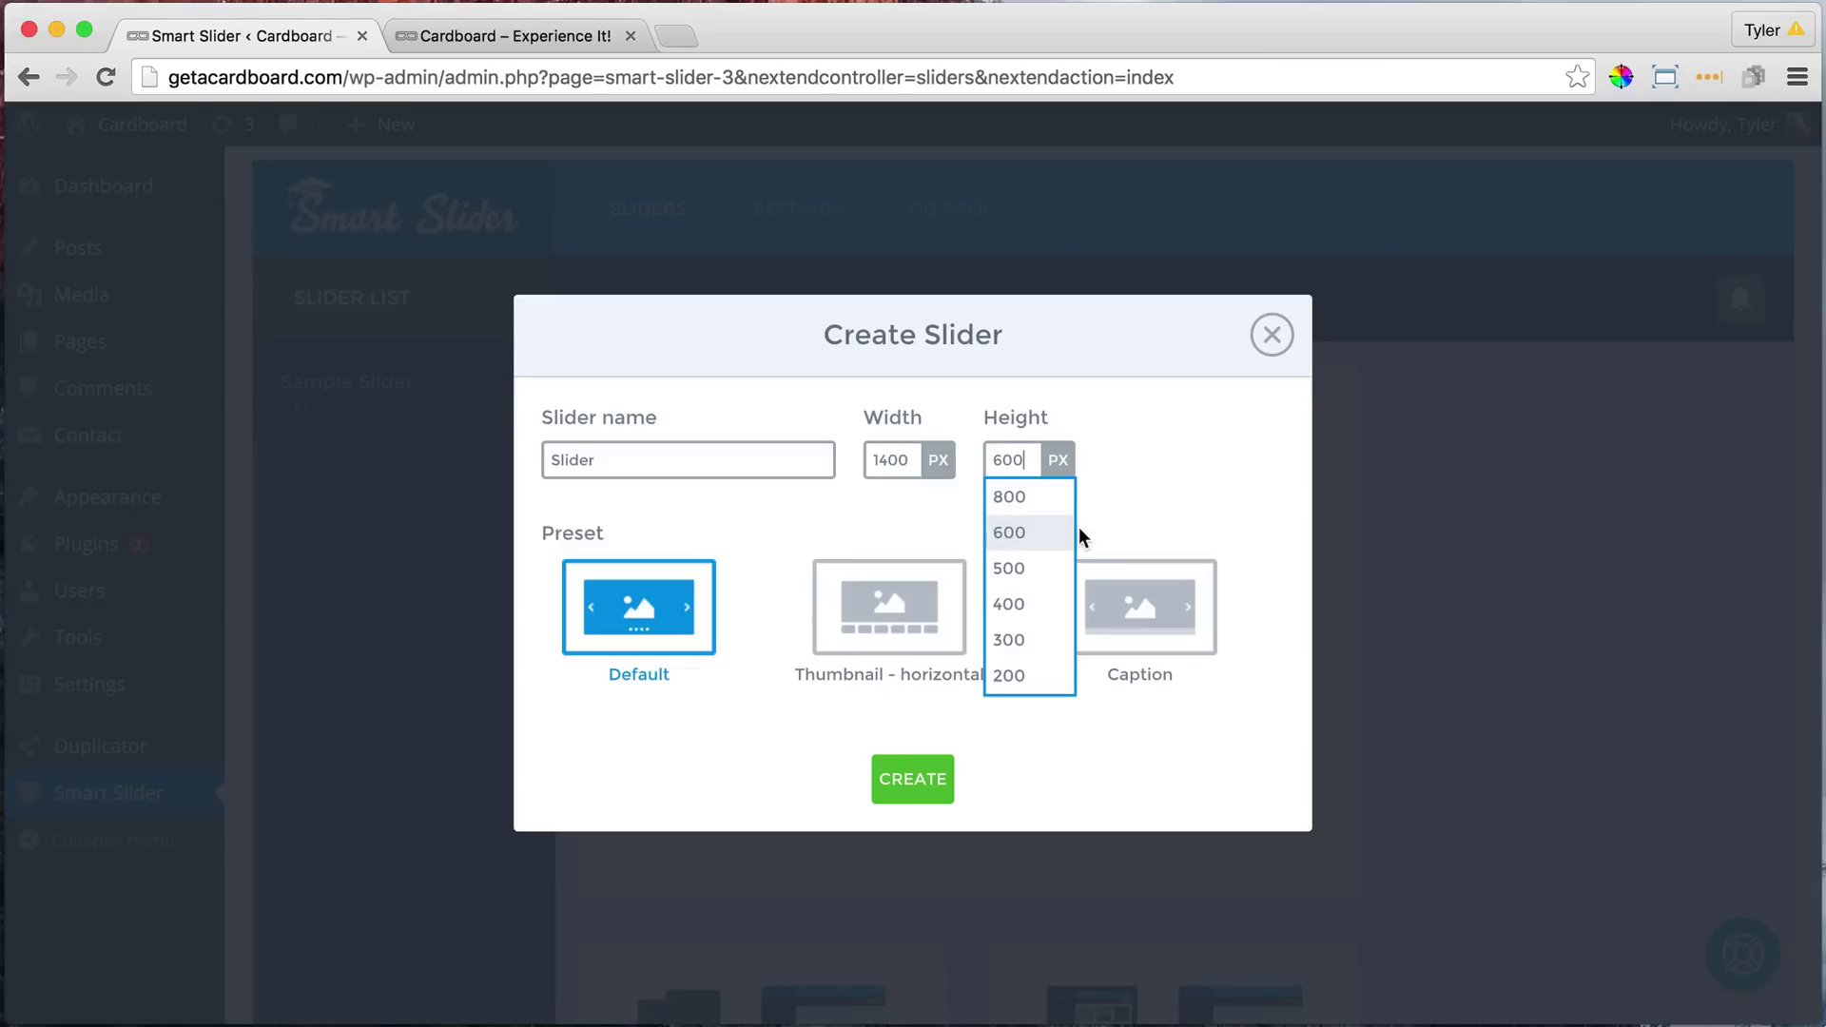
left_click(1051, 531)
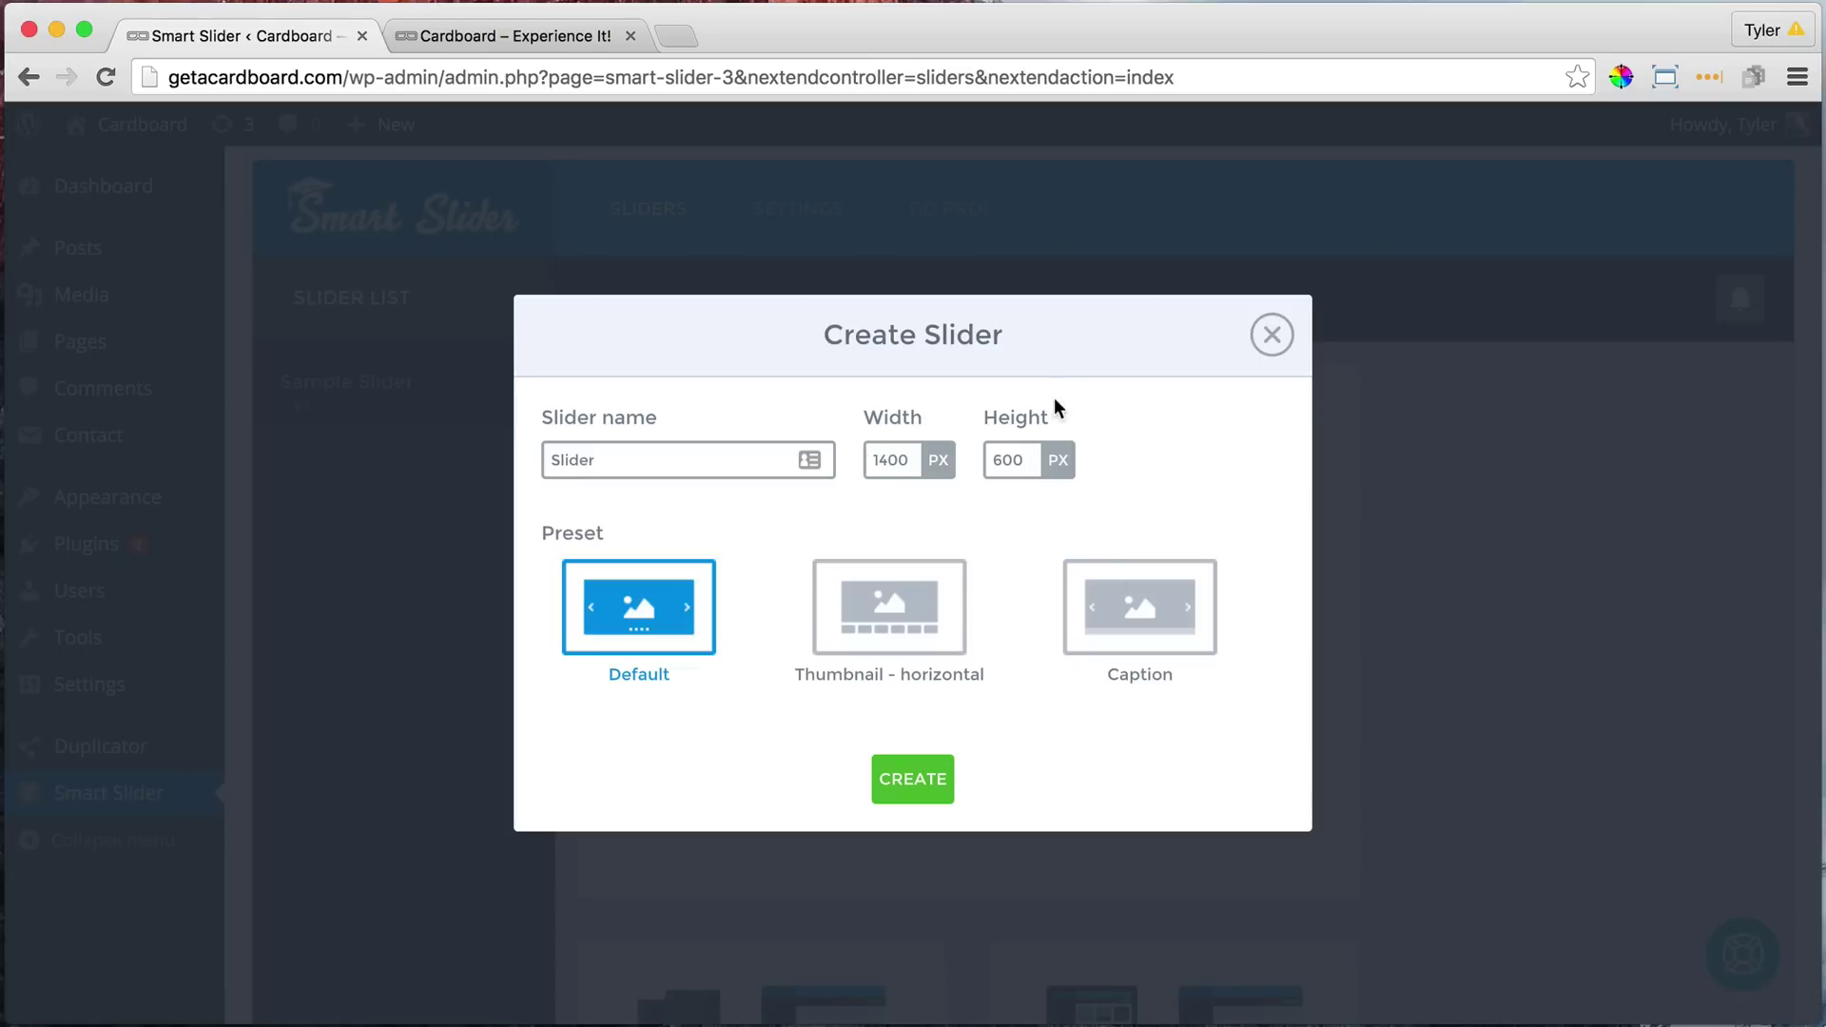
left_click_drag(906, 460, 853, 460)
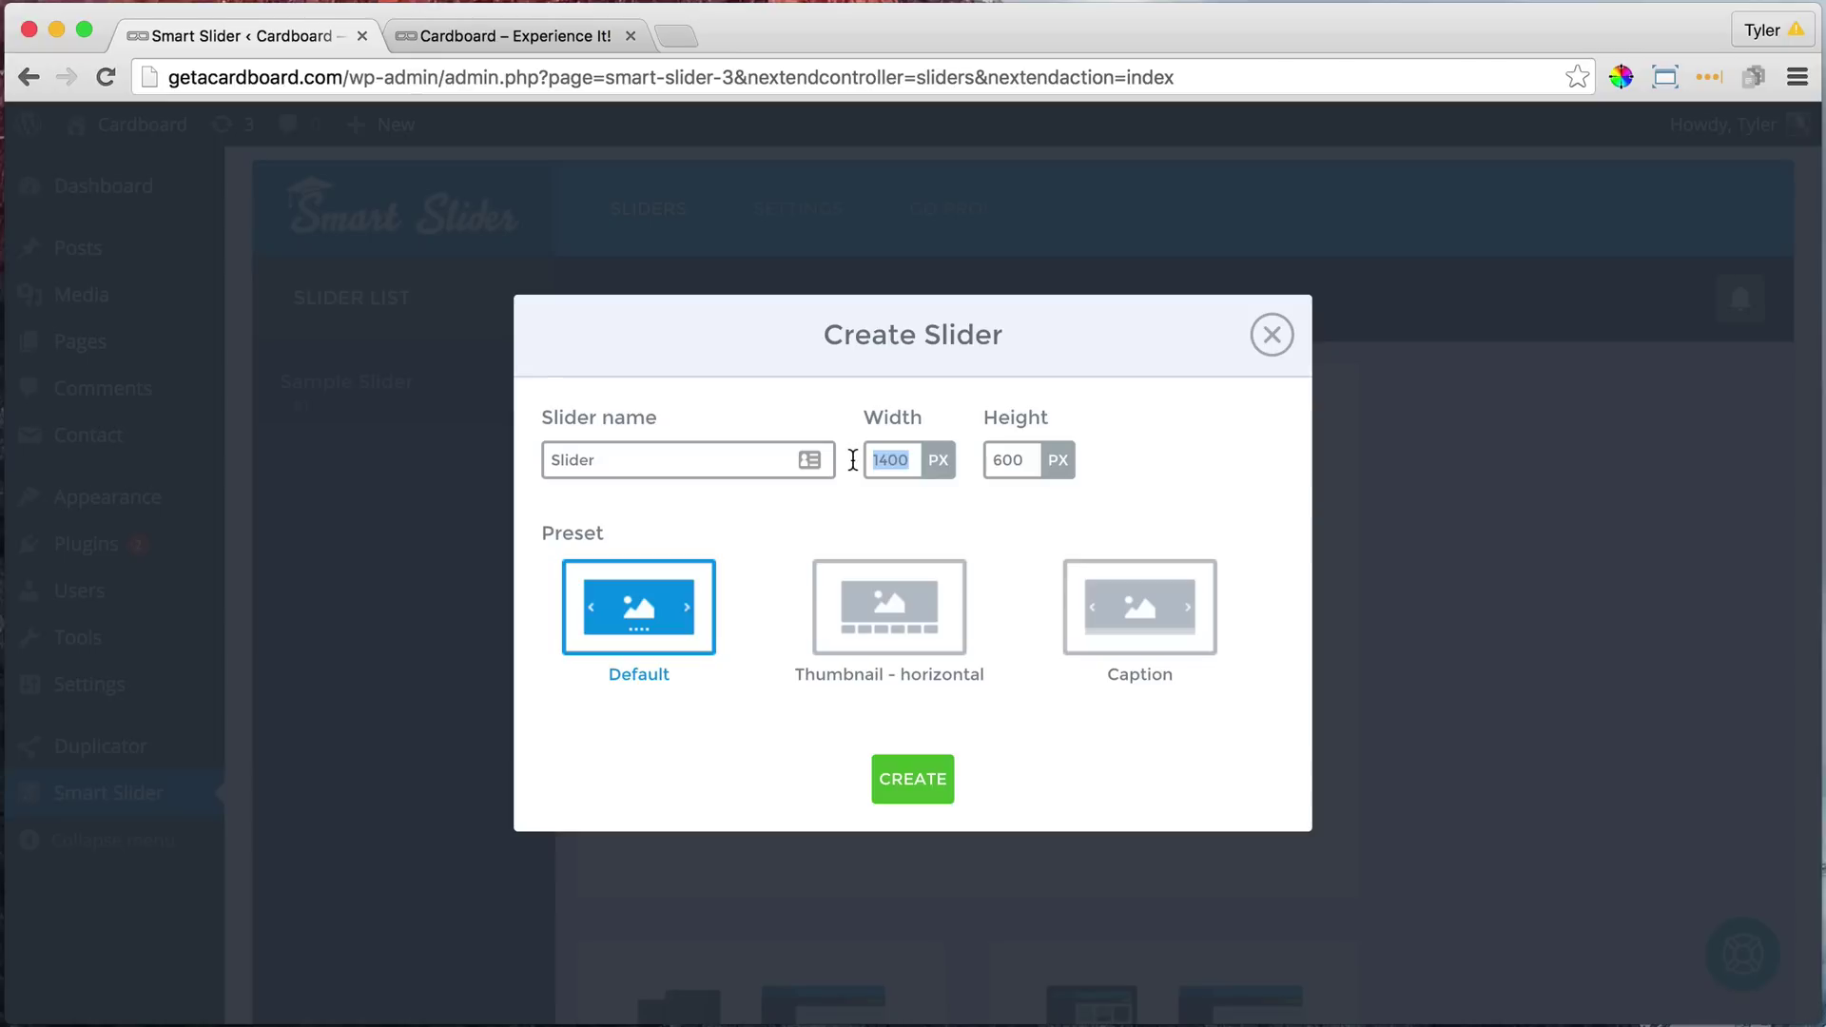
left_click(905, 460)
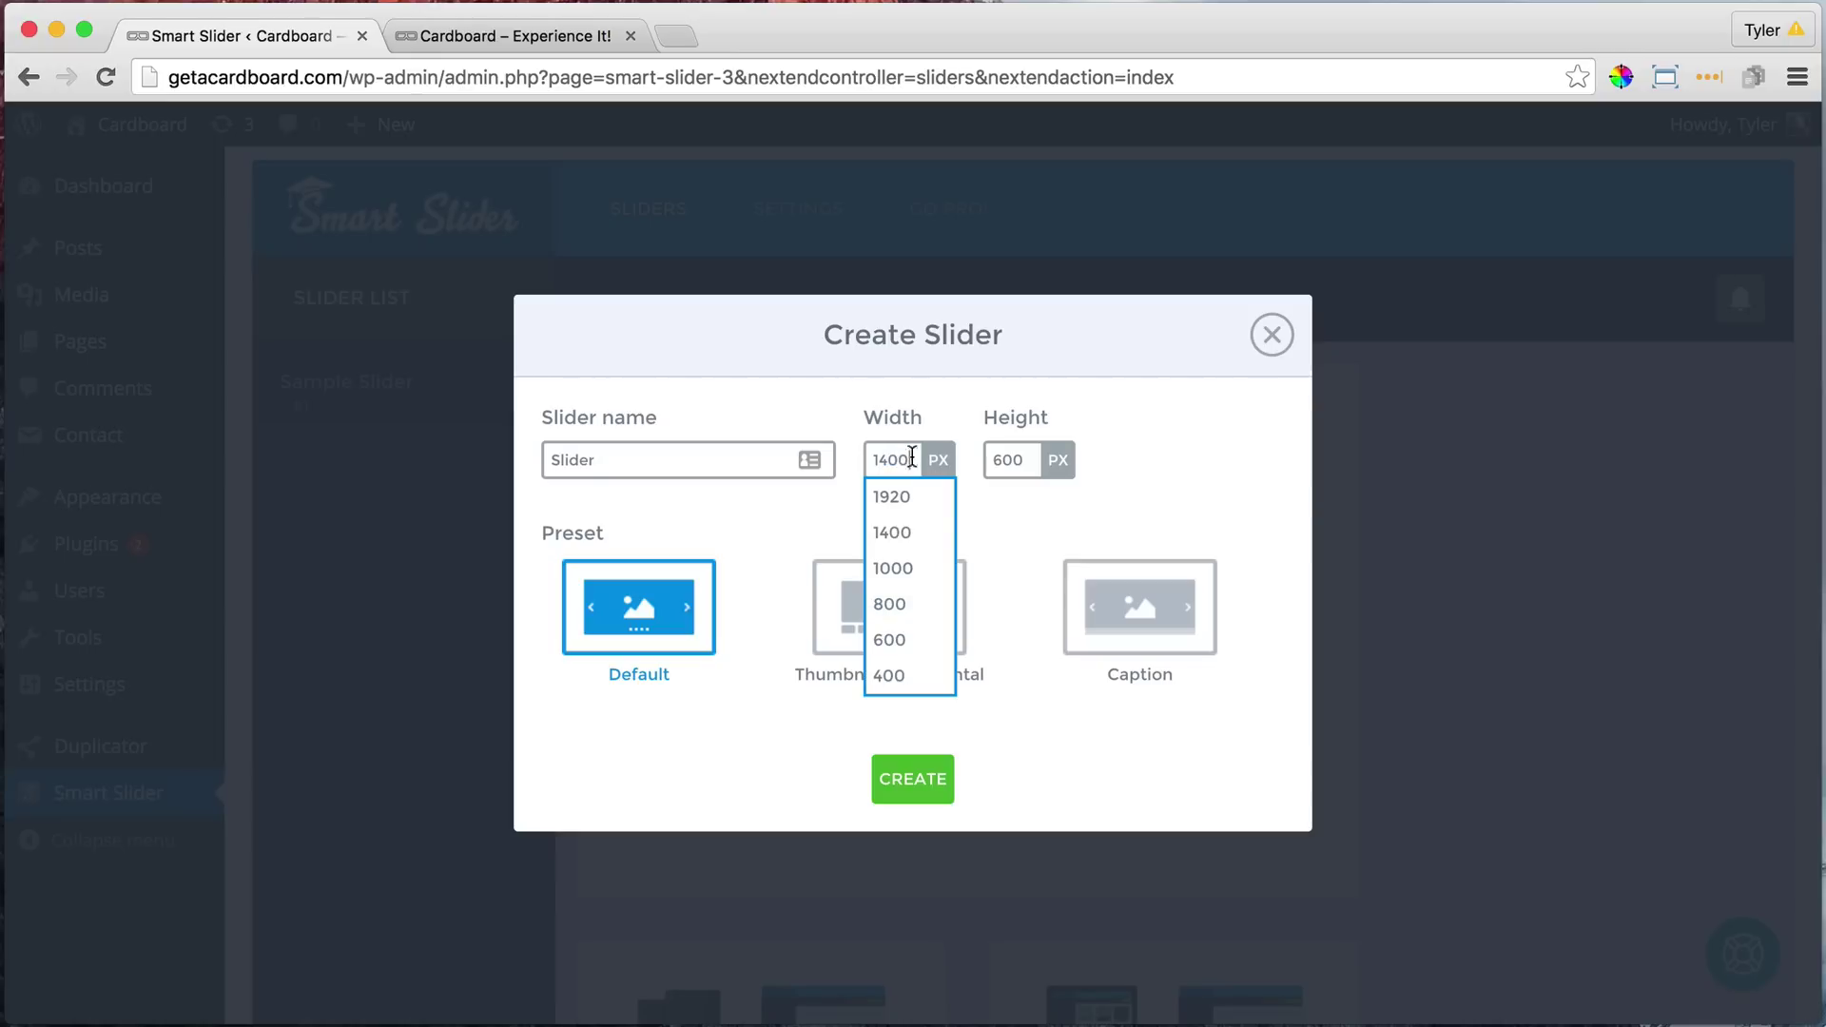
left_click(1185, 444)
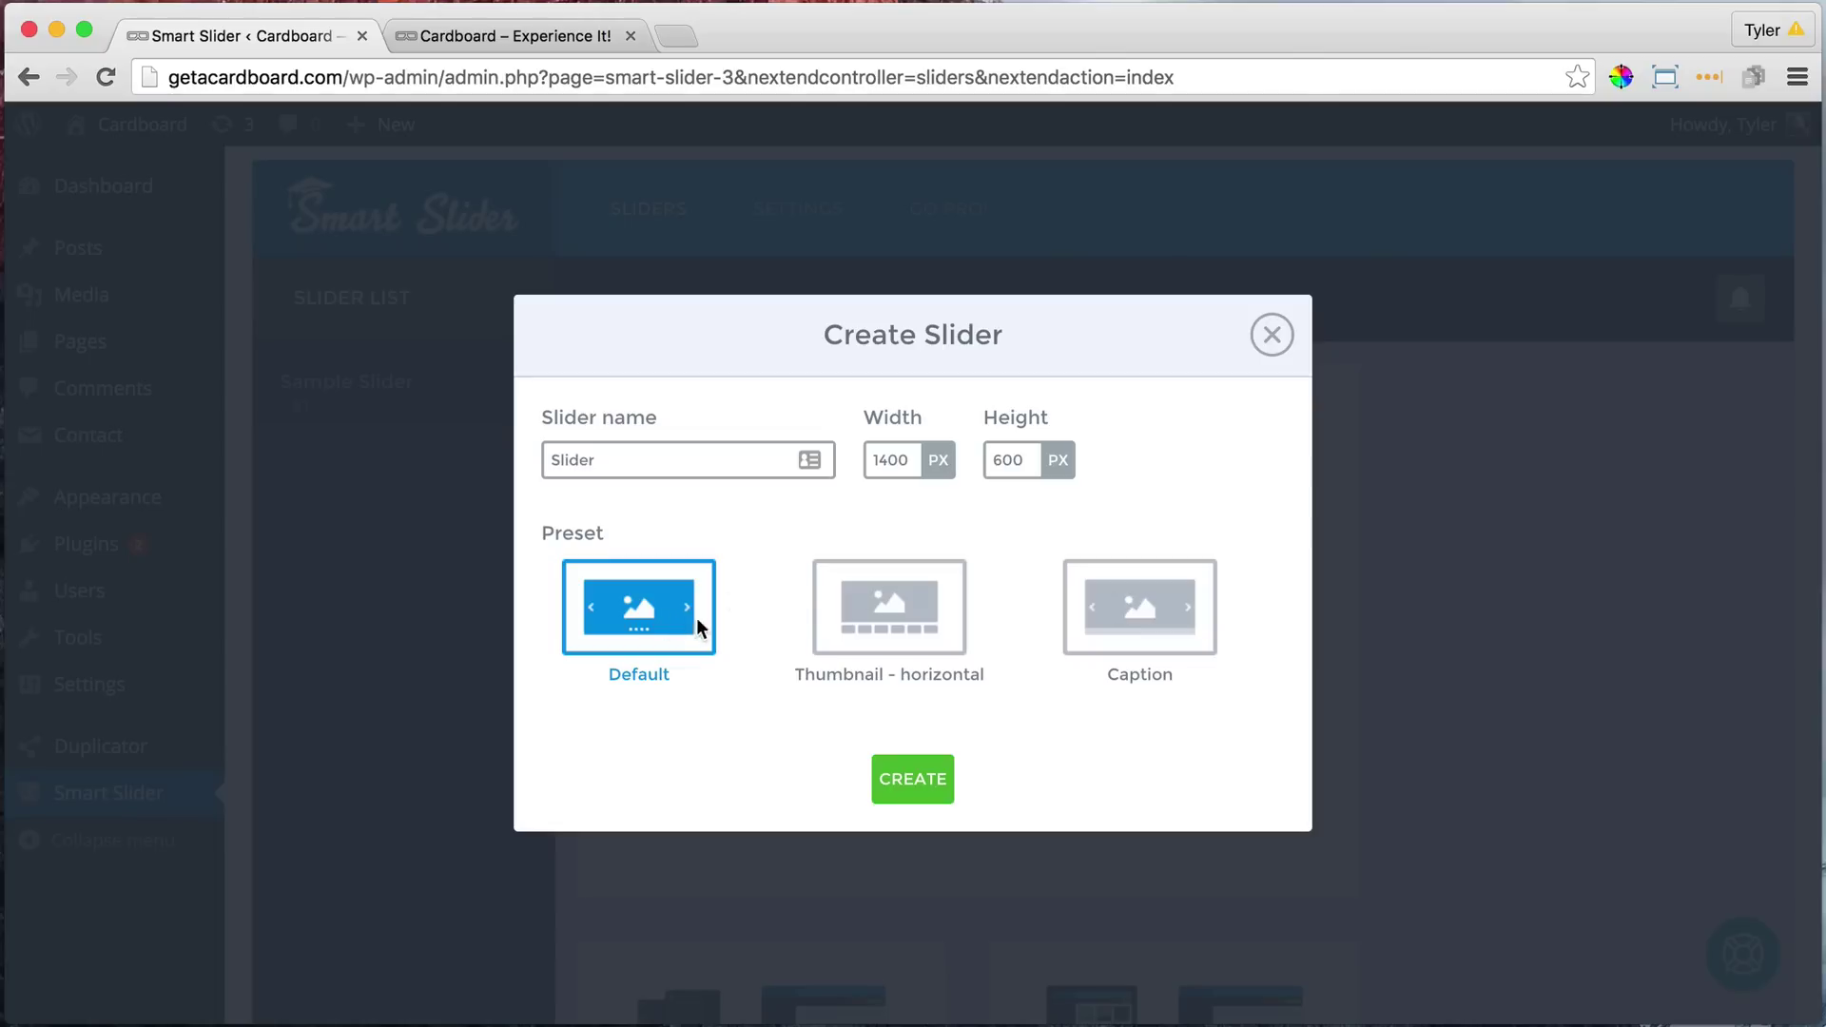
- Name the new slider Homepage Slider and create it with the Default preset
double_click(619, 460)
type("HomeP")
key("BackSpace")
type("page")
left_click(915, 772)
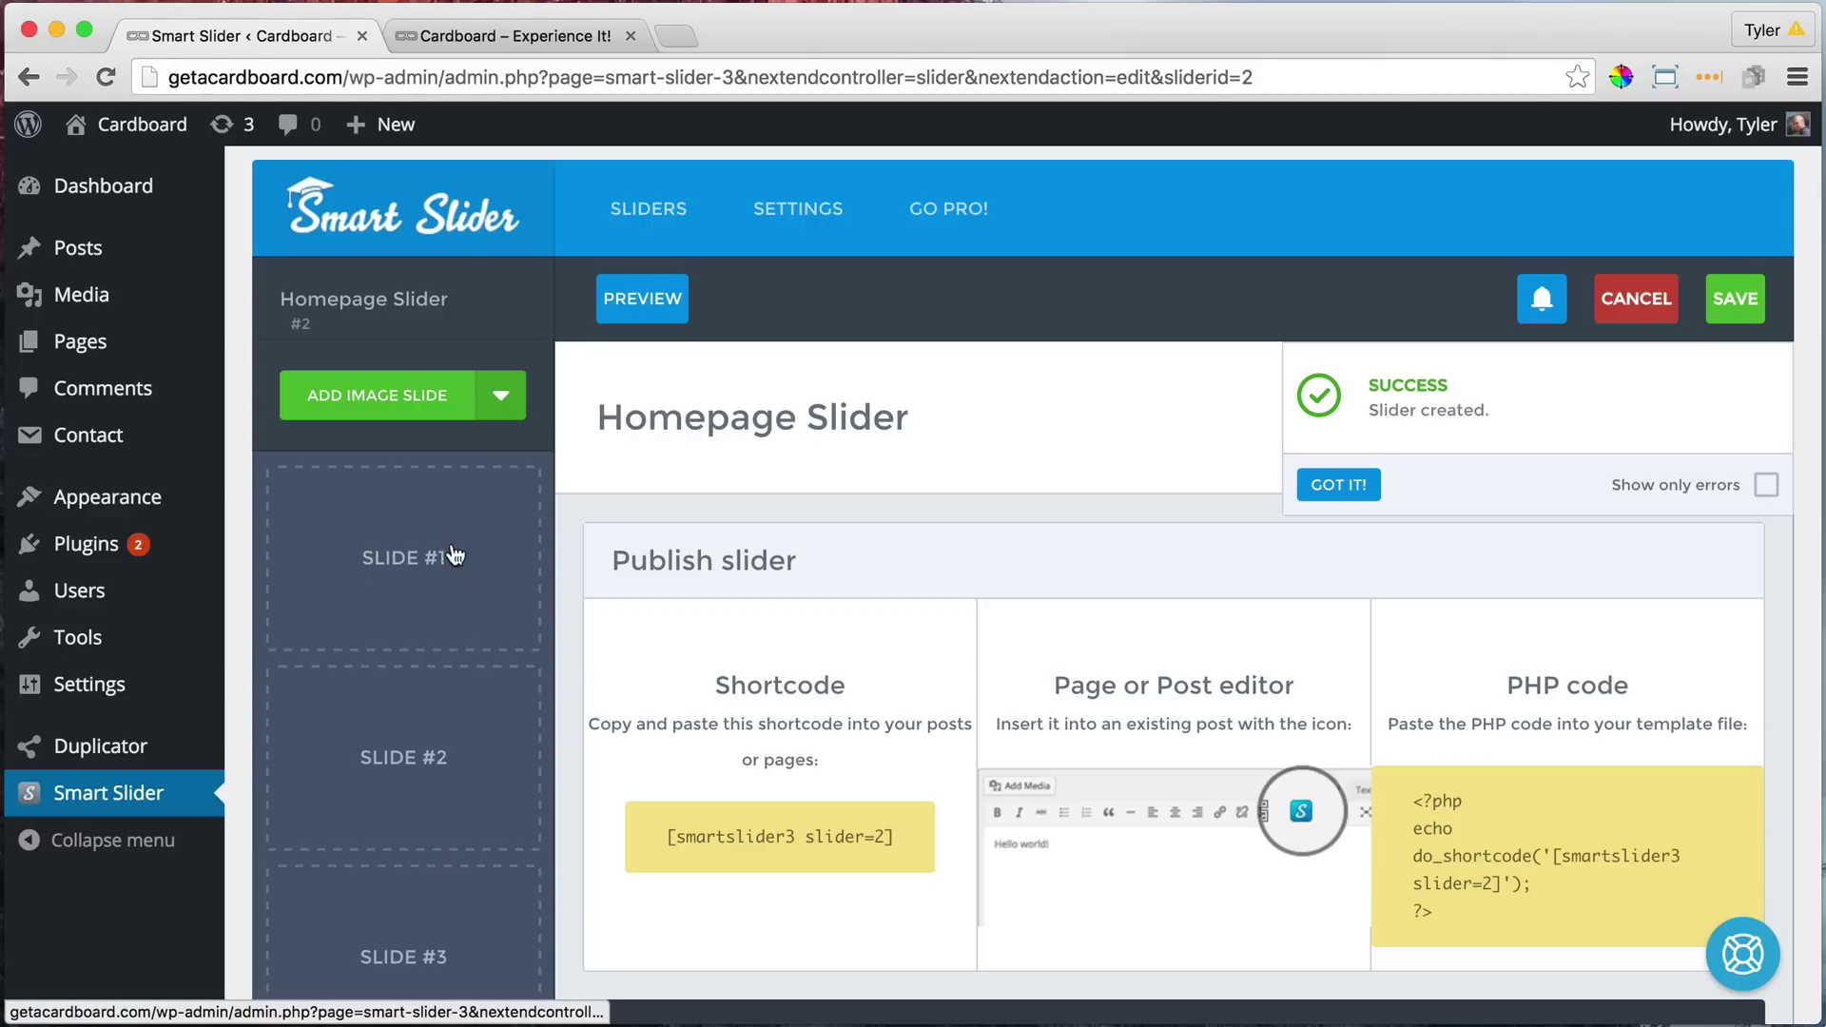
- Open tyler.com in a new browser tab and go to the lesson "19 – Create Home Page"
left_click(682, 28)
type("tyler.com")
key("Return")
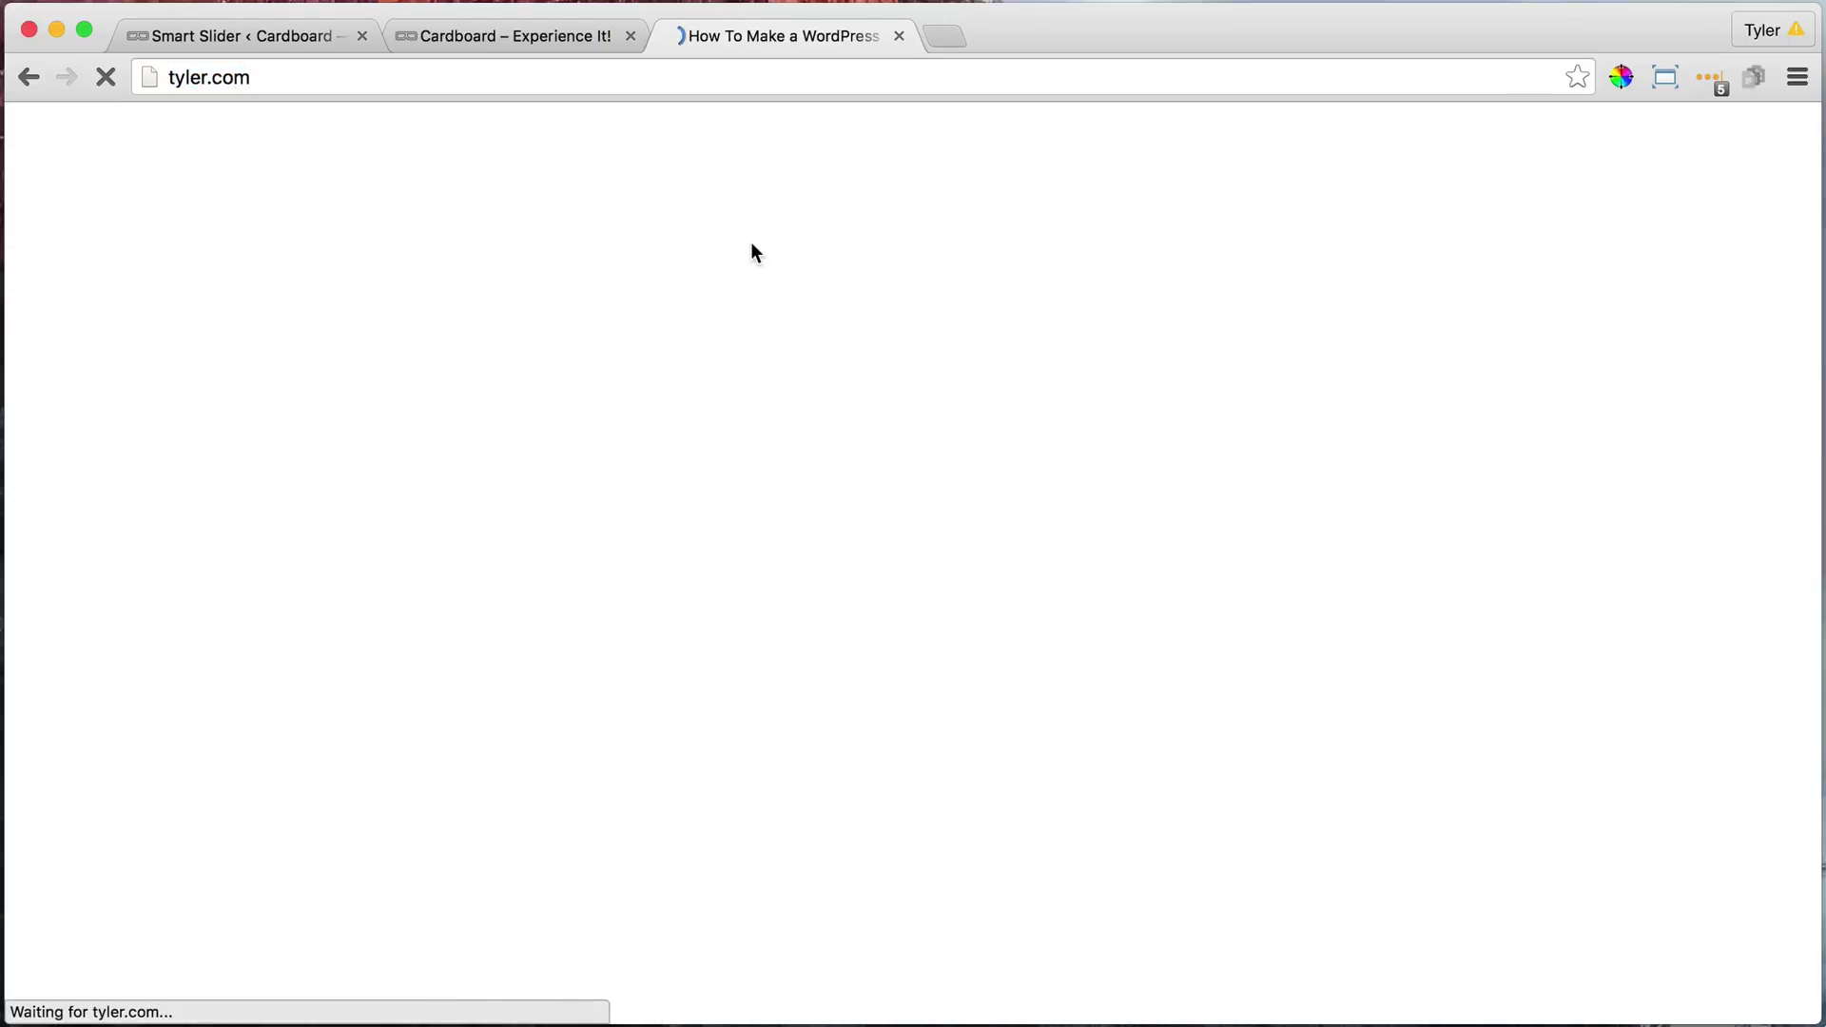
scroll(852, 354, "down", 10)
scroll(858, 343, "down", 7)
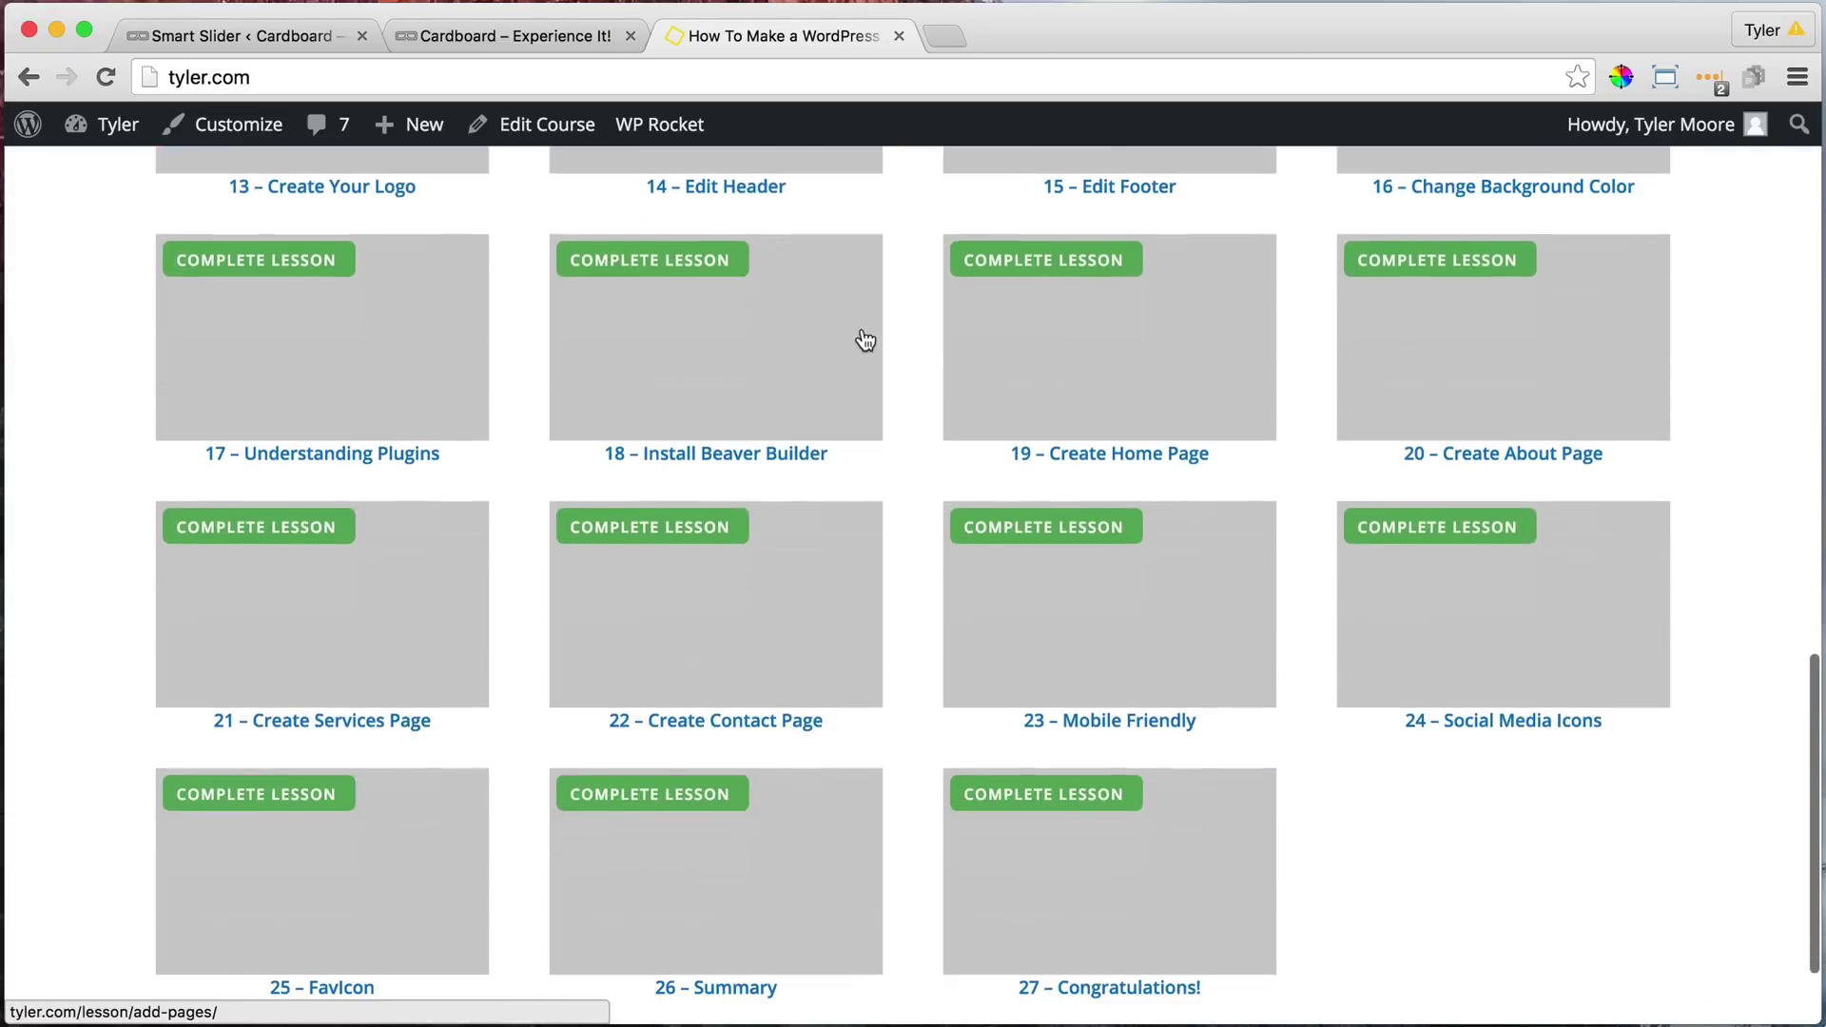
left_click(1113, 439)
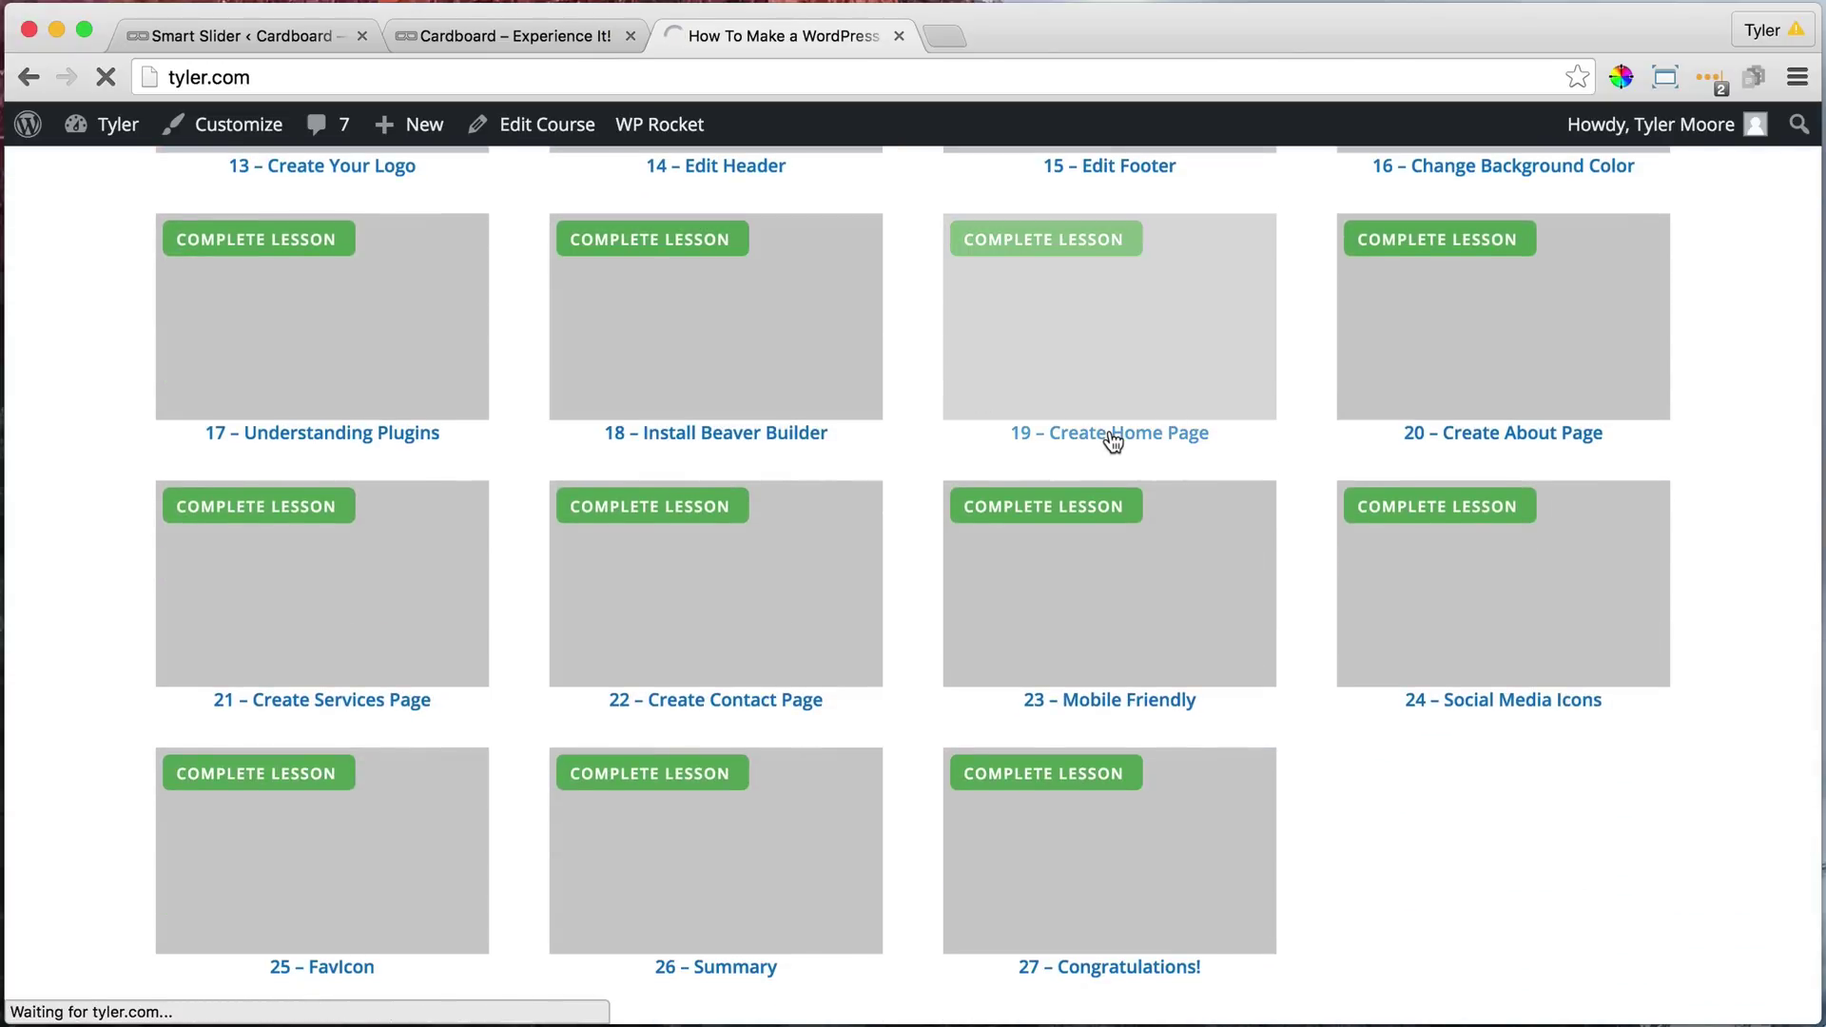
- Download the lesson's image files and place the opened Cardboard-Images folder window over the lesson page
scroll(1089, 415, "down", 10)
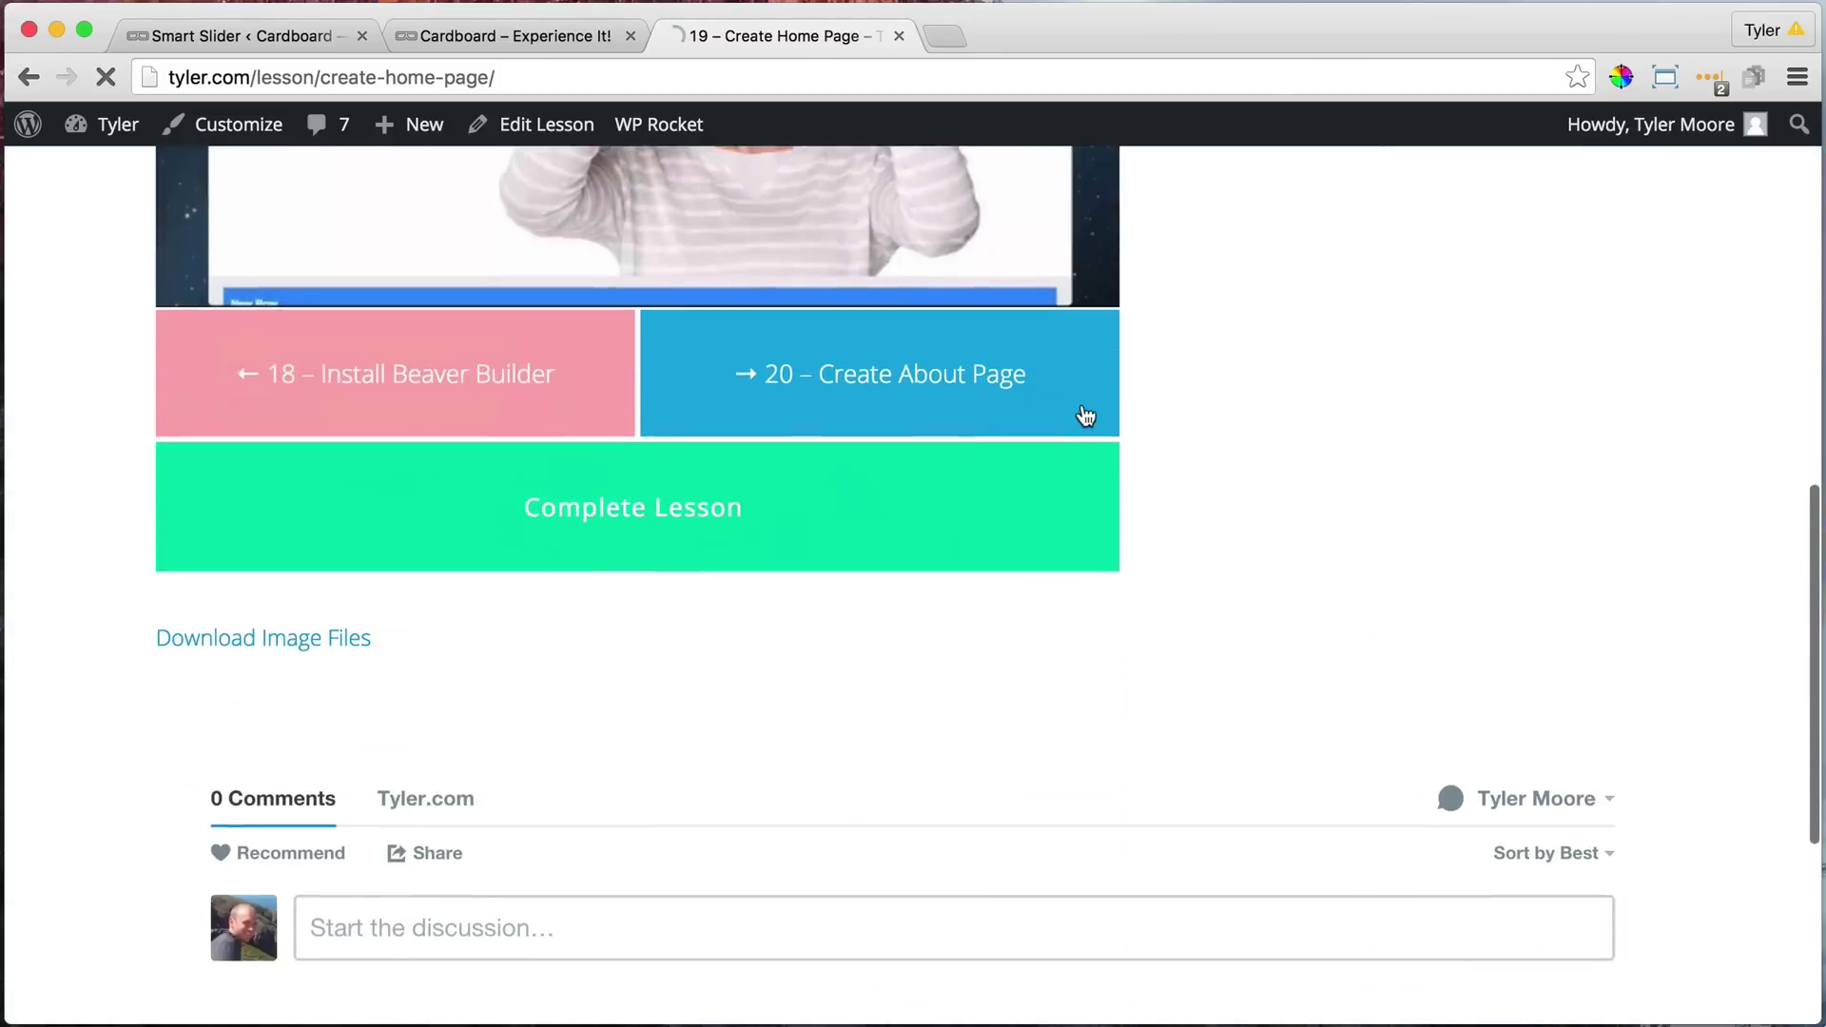
left_click(302, 630)
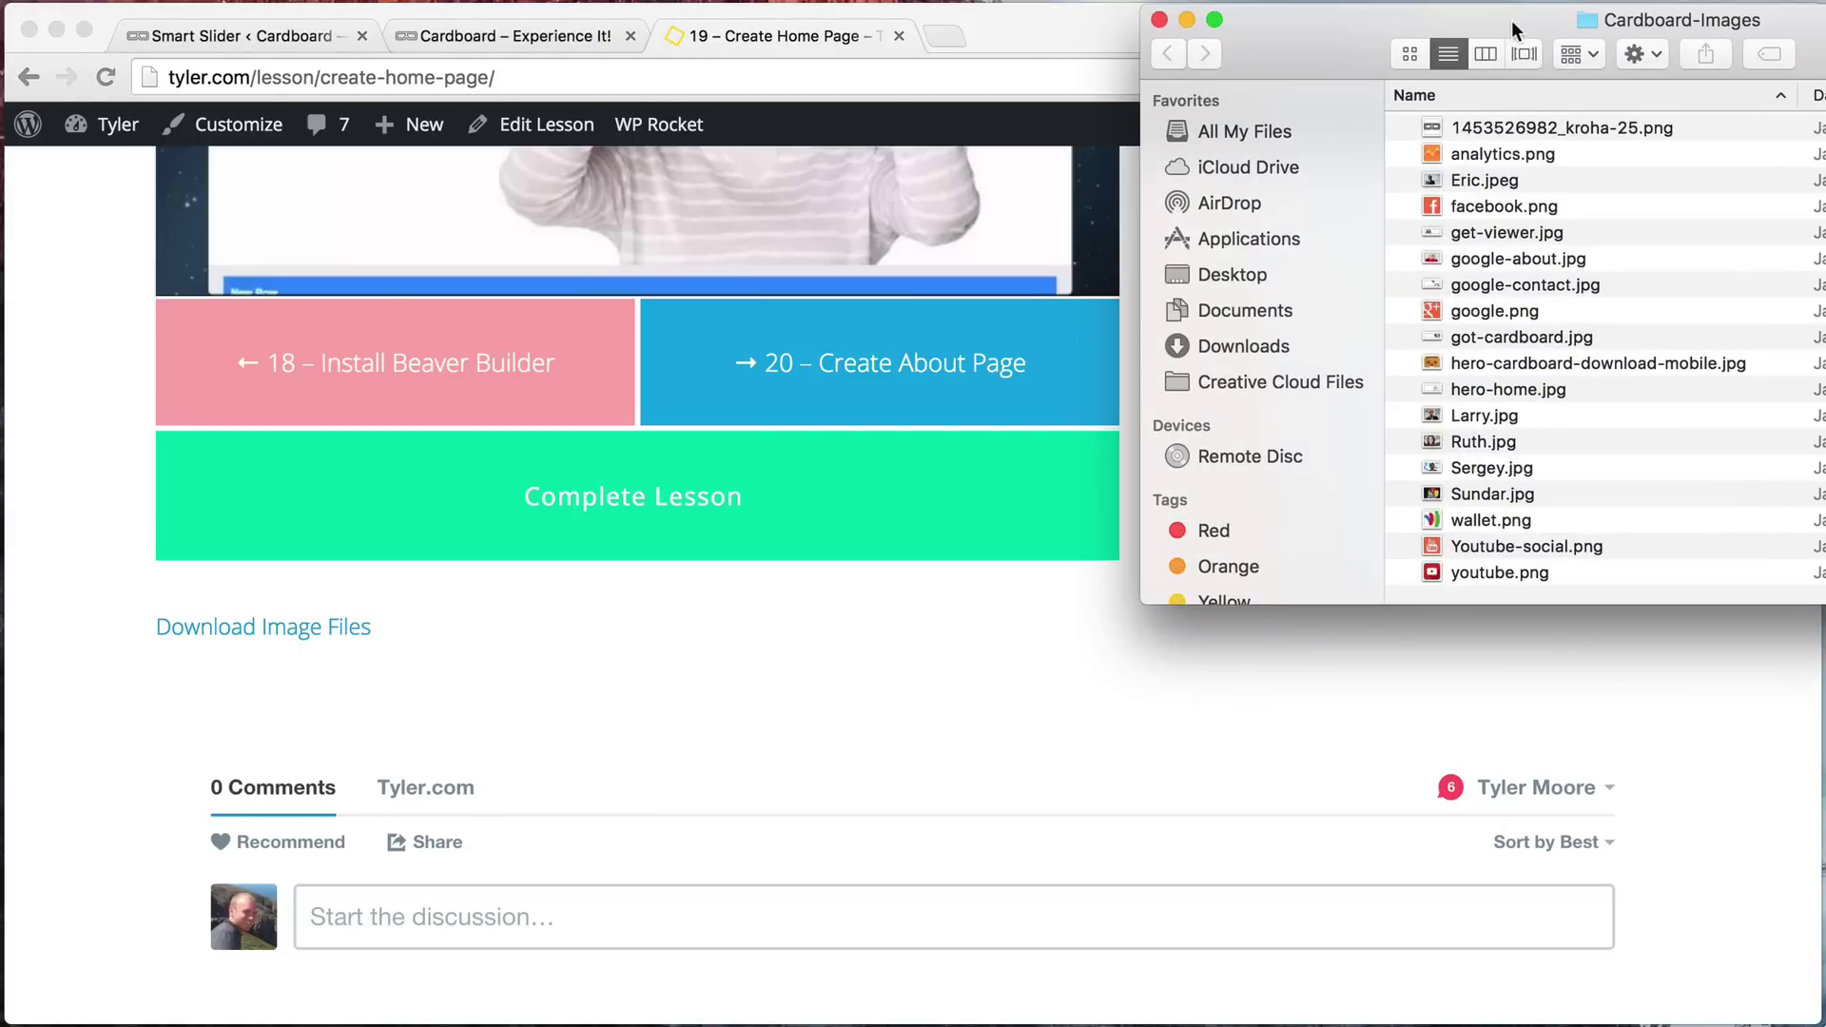
left_click_drag(1512, 21, 1030, 351)
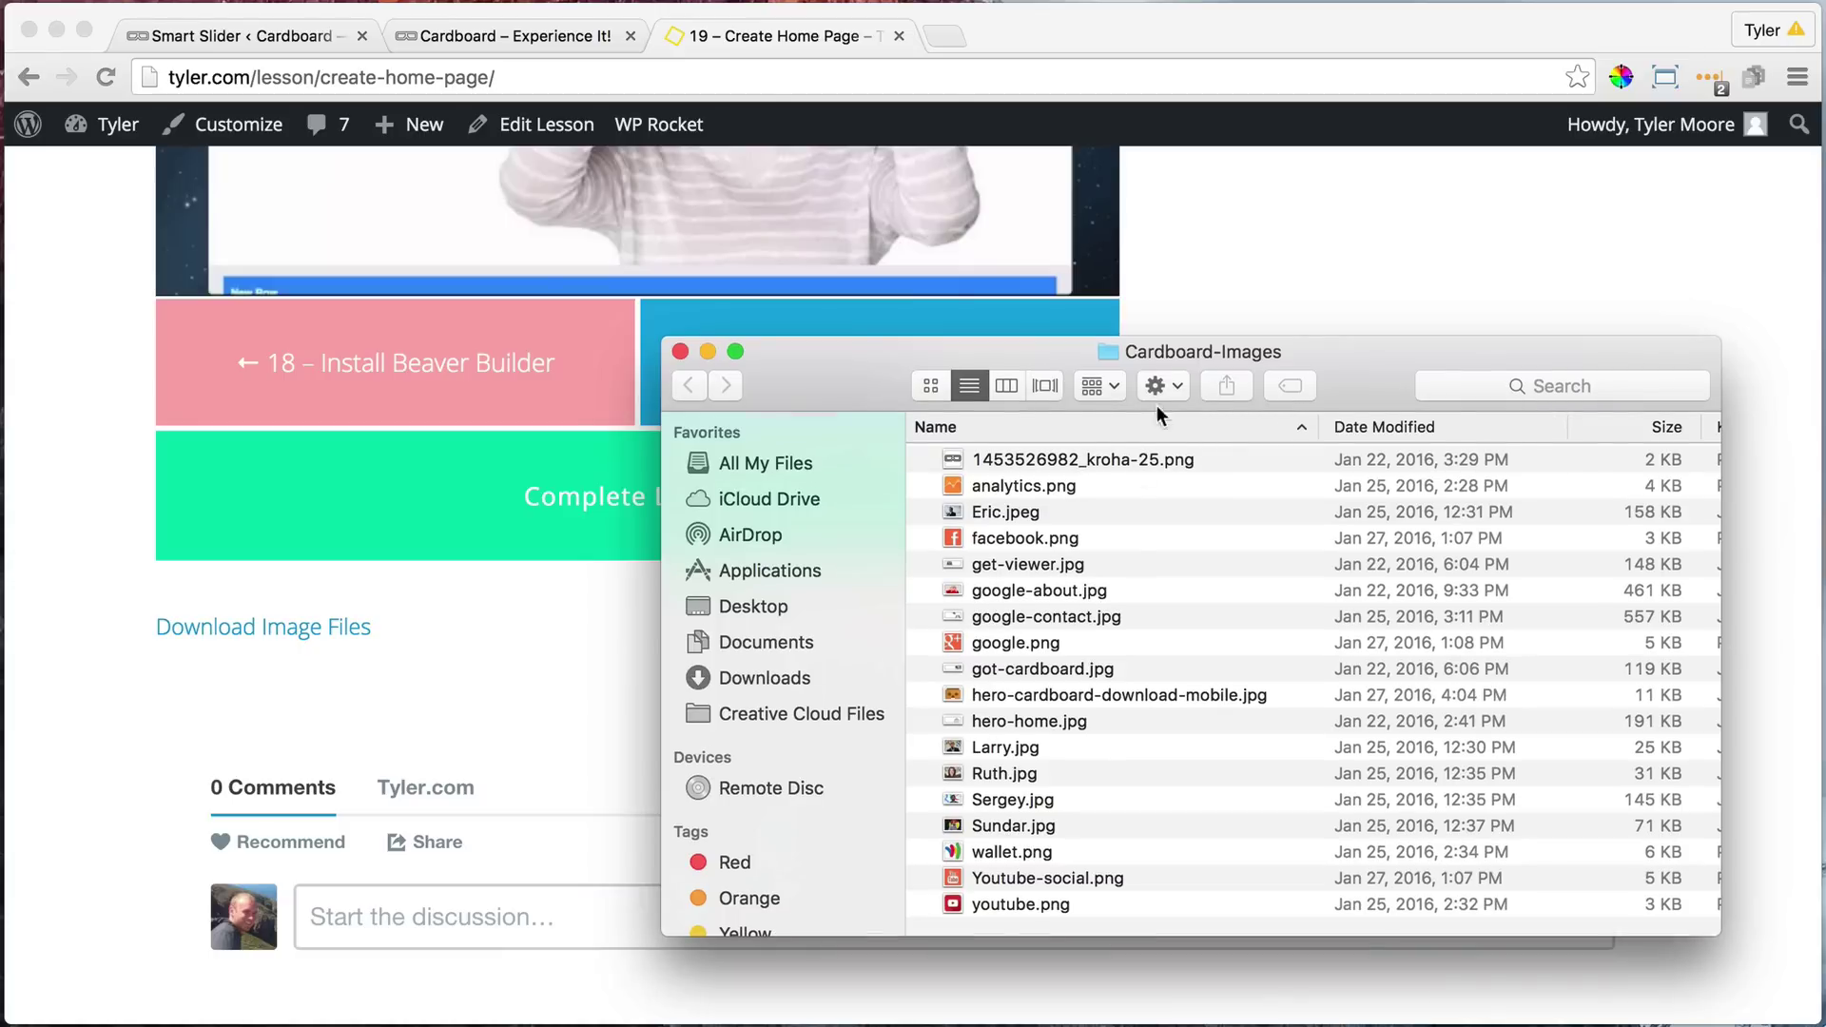
- Return to the Homepage Slider's editing page and bring the Cardboard-Images folder window in front of it
left_click(487, 34)
left_click(487, 35)
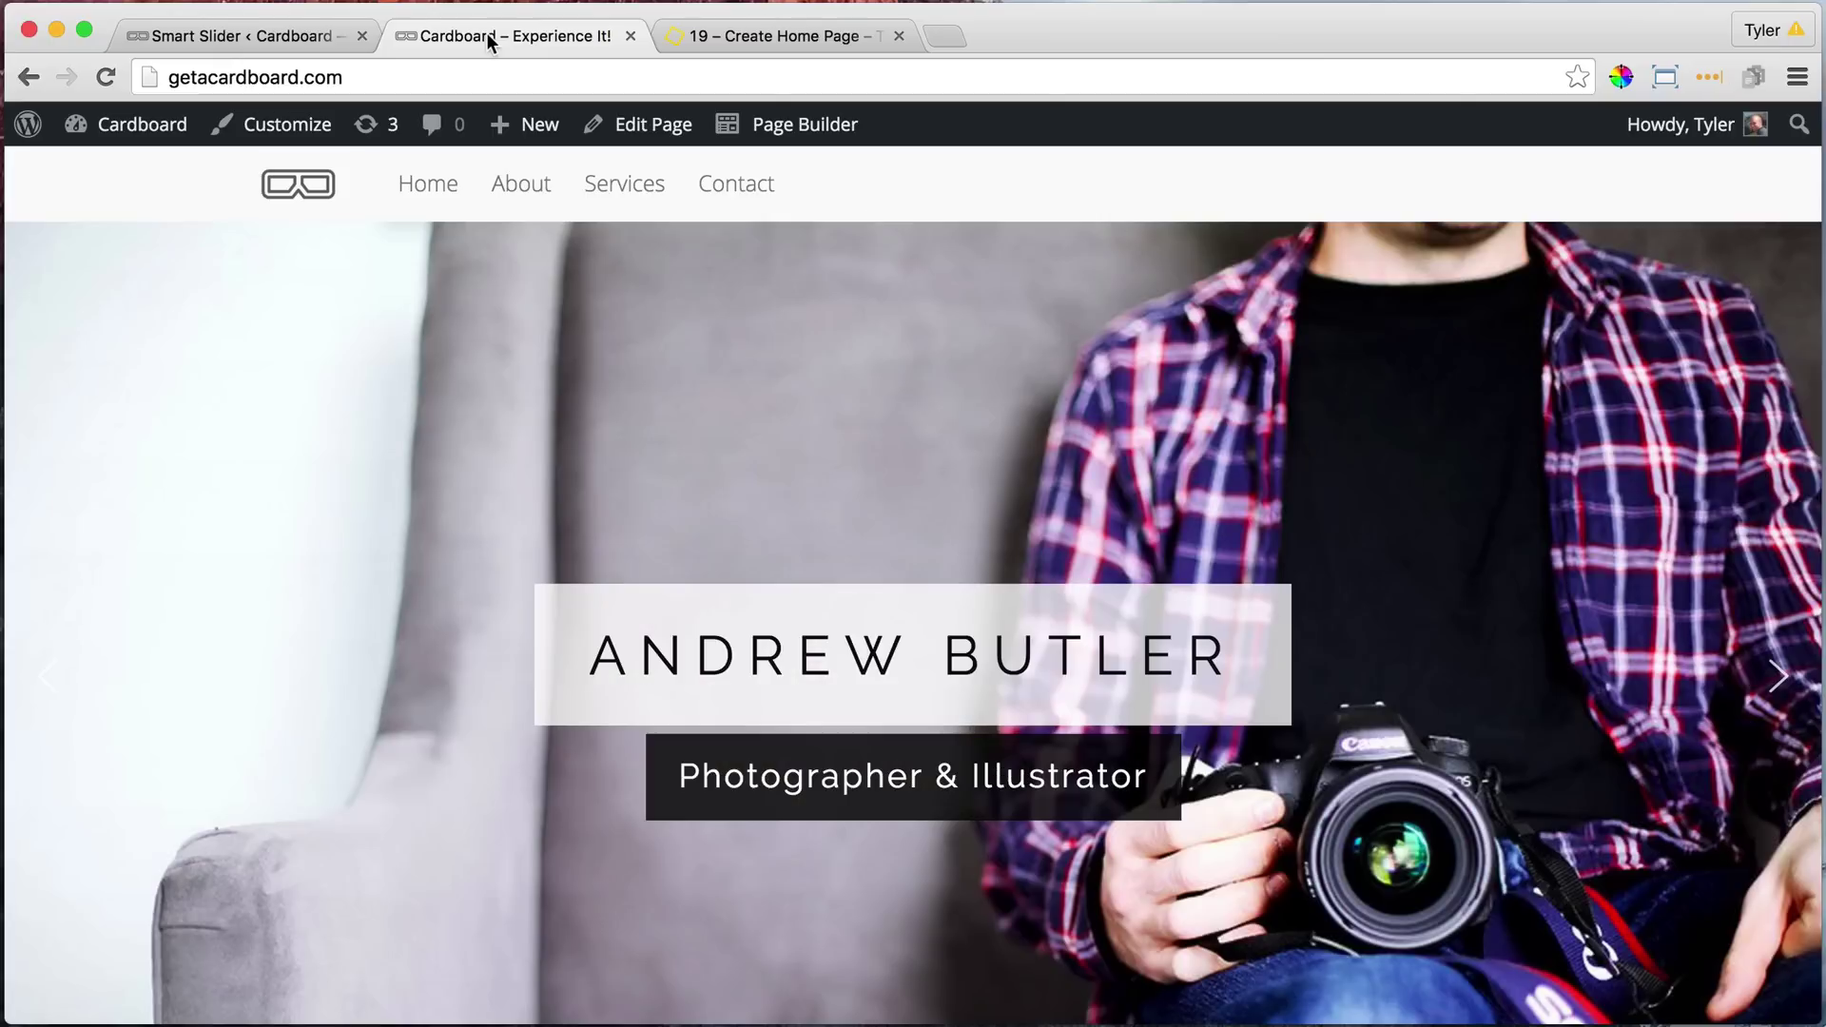
left_click(260, 33)
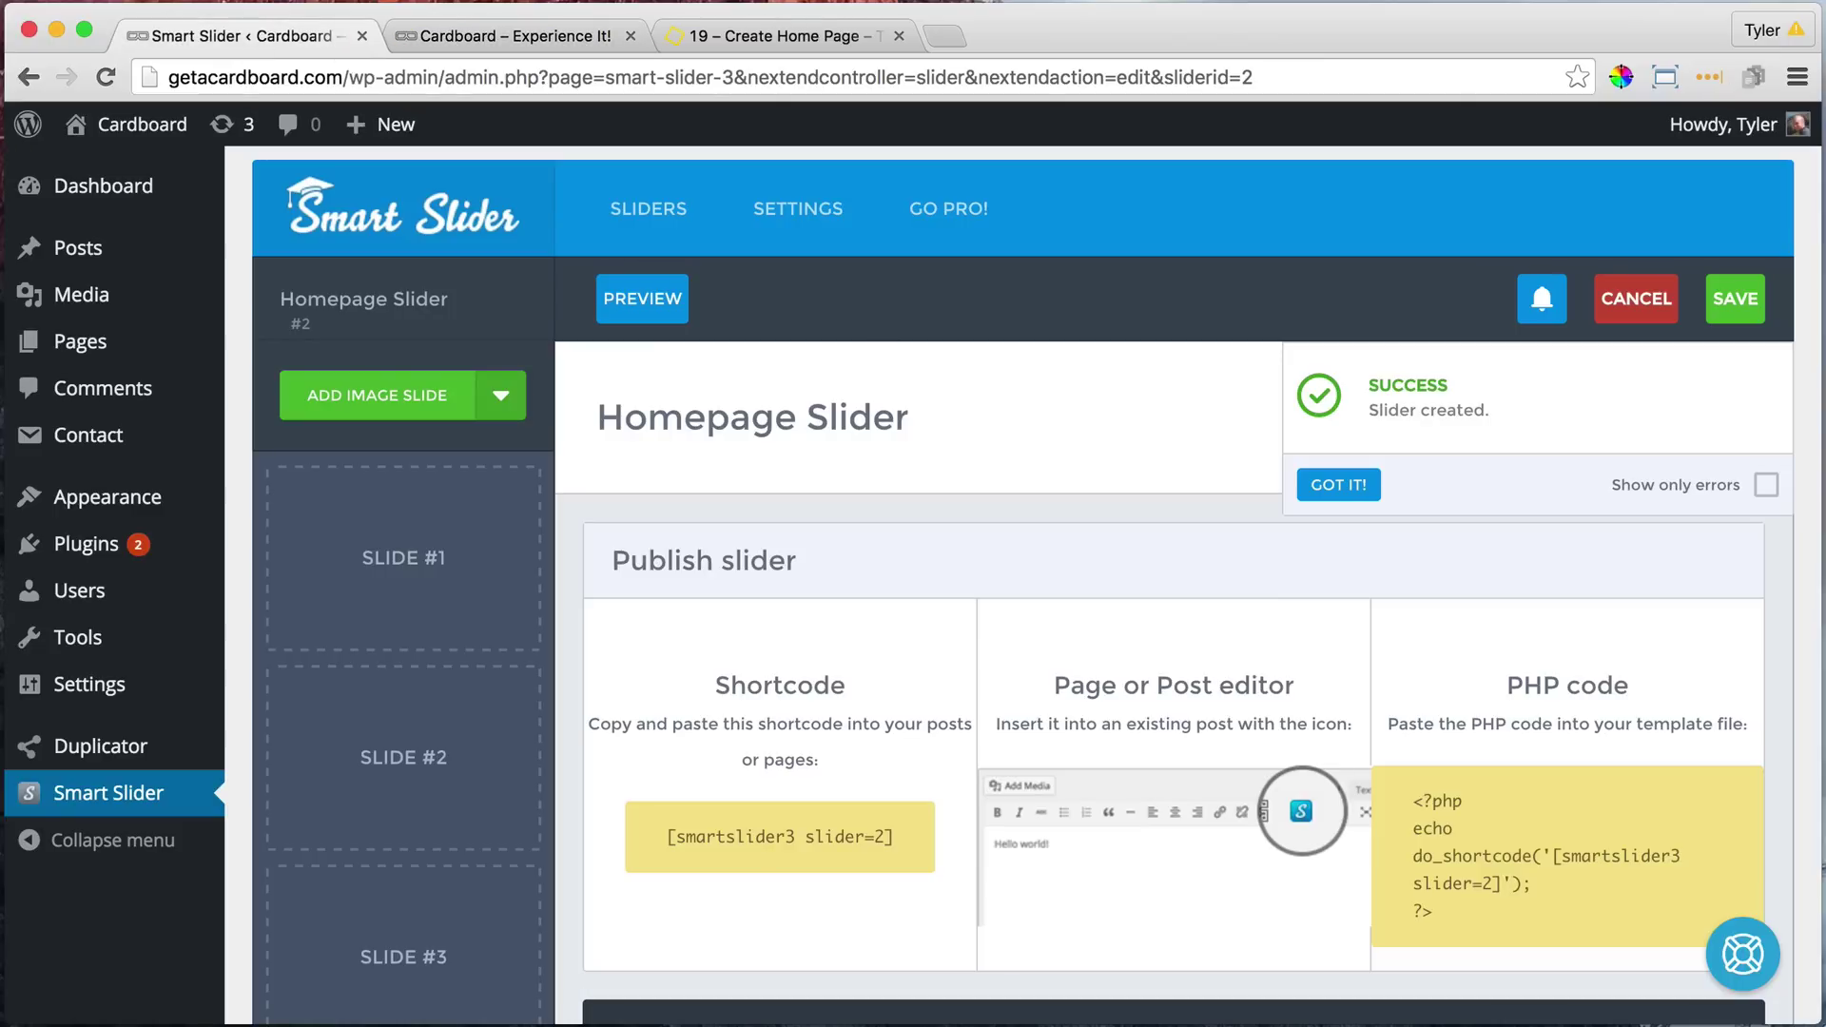
key("super+Tab")
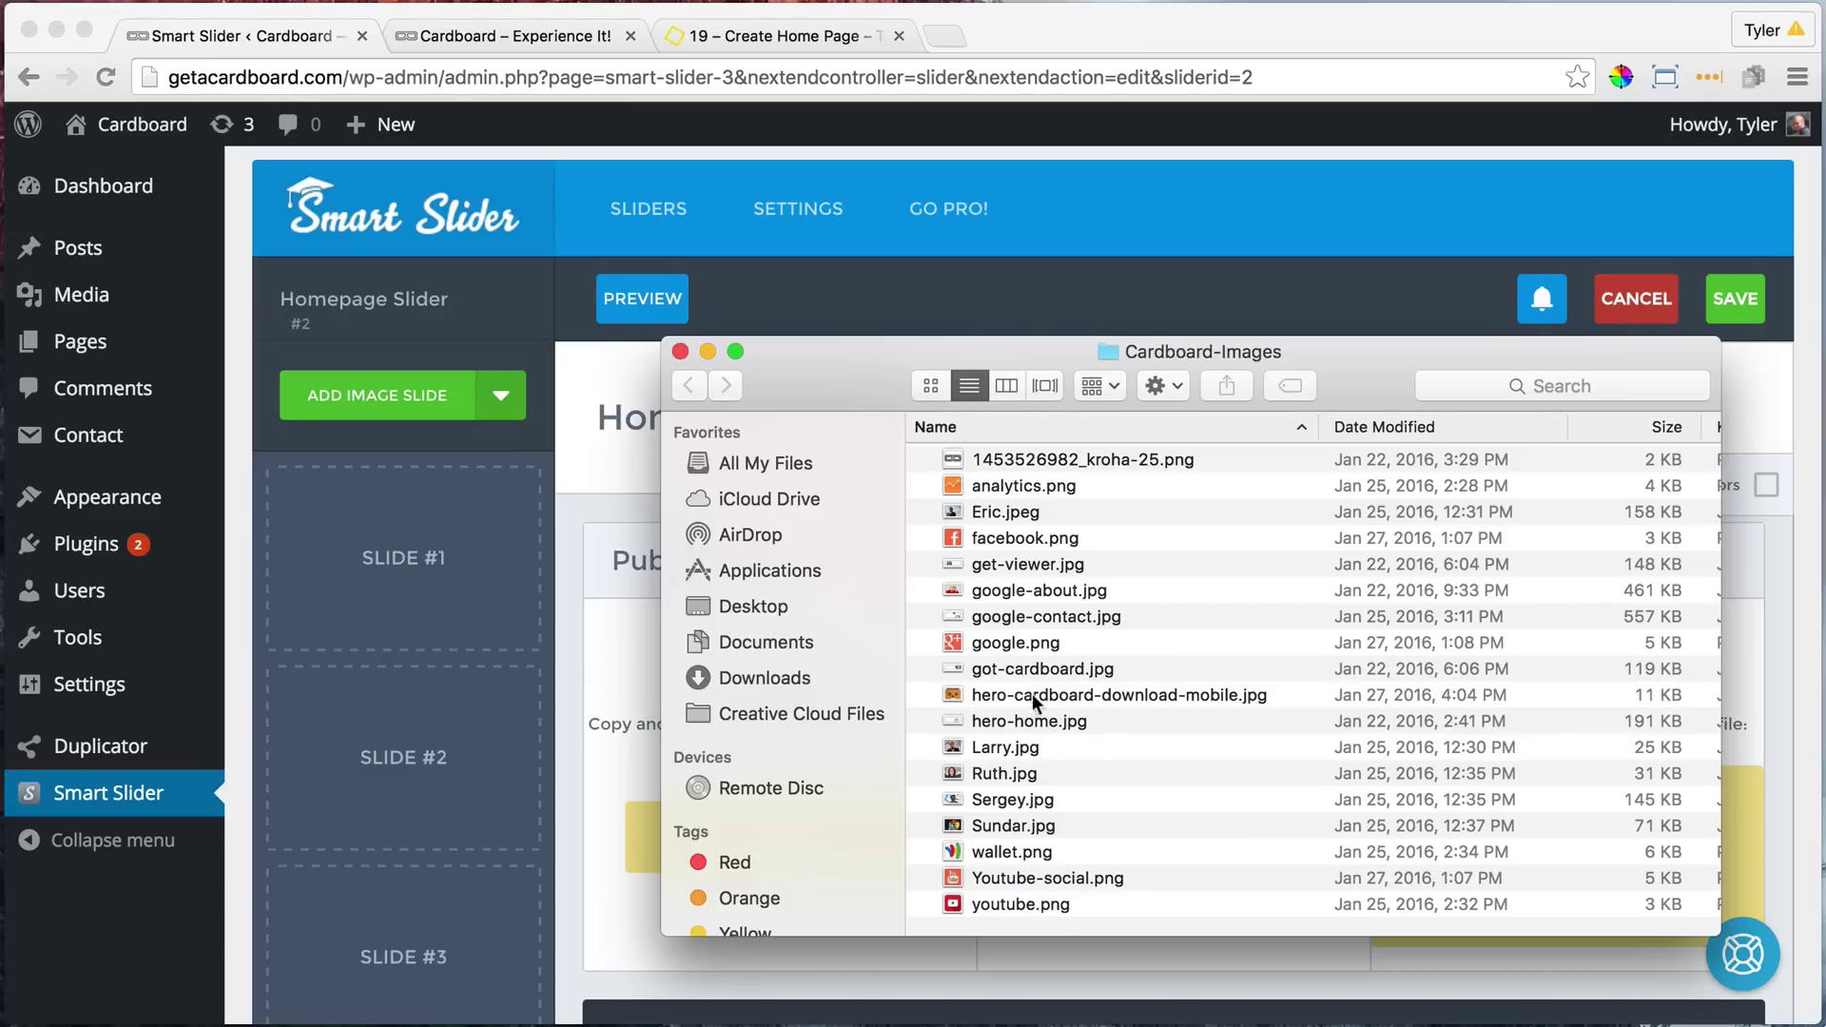
- Add hero-home.jpg, google-about.jpg and google-contact.jpg from the Cardboard-Images folder as slides, and minimize the folder window
left_click(1029, 717)
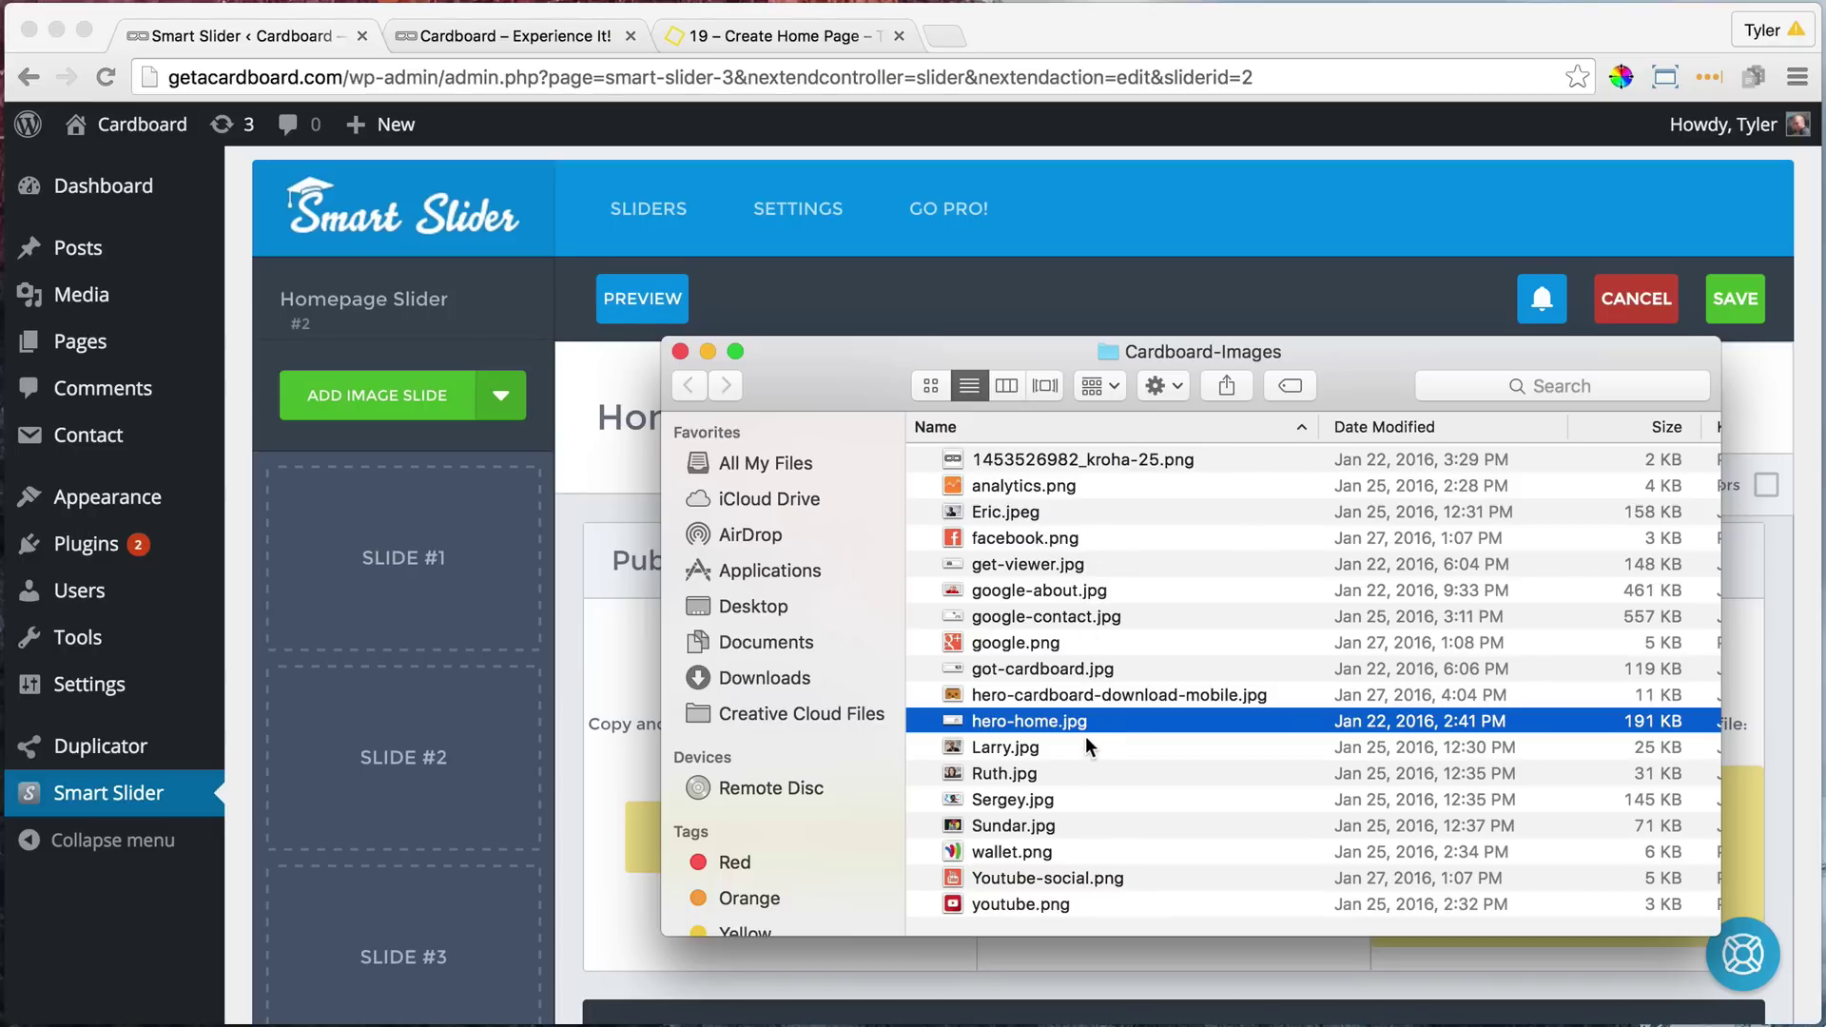
scroll(1058, 818, "up", 2)
left_click(1019, 597, "super")
left_click(1044, 619, "super")
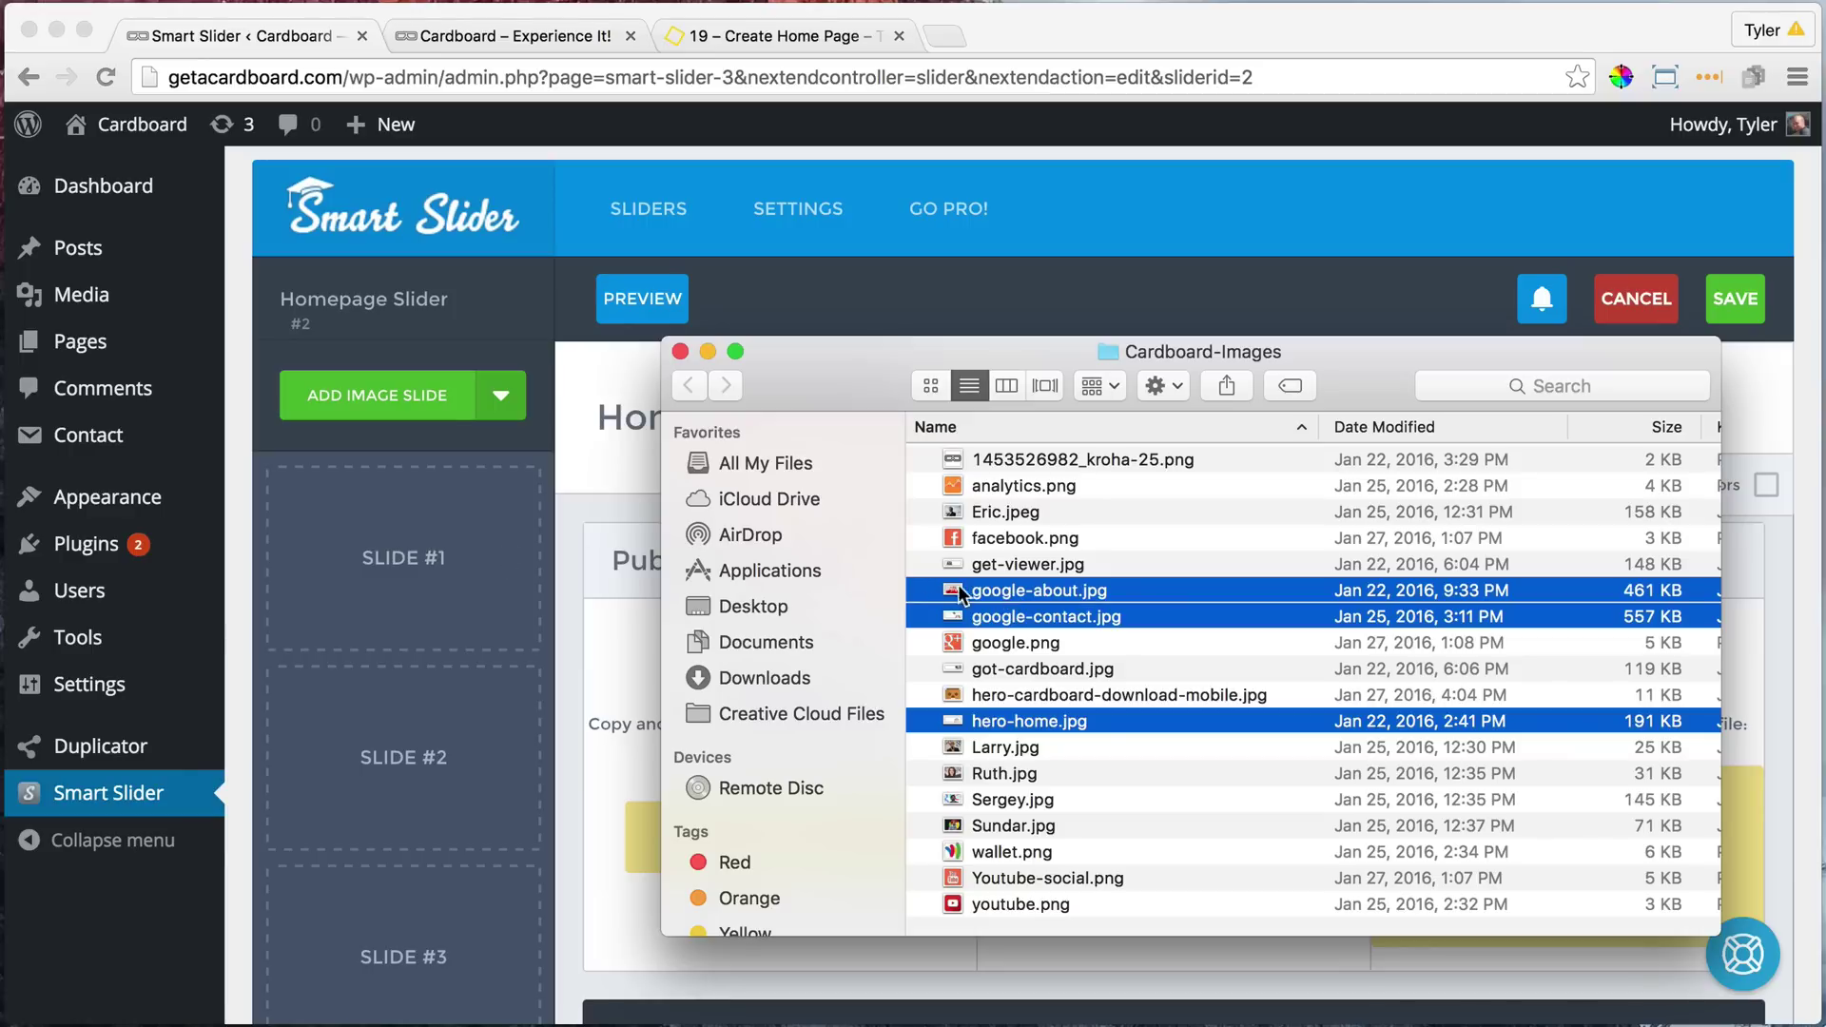
left_click_drag(1027, 591, 420, 576)
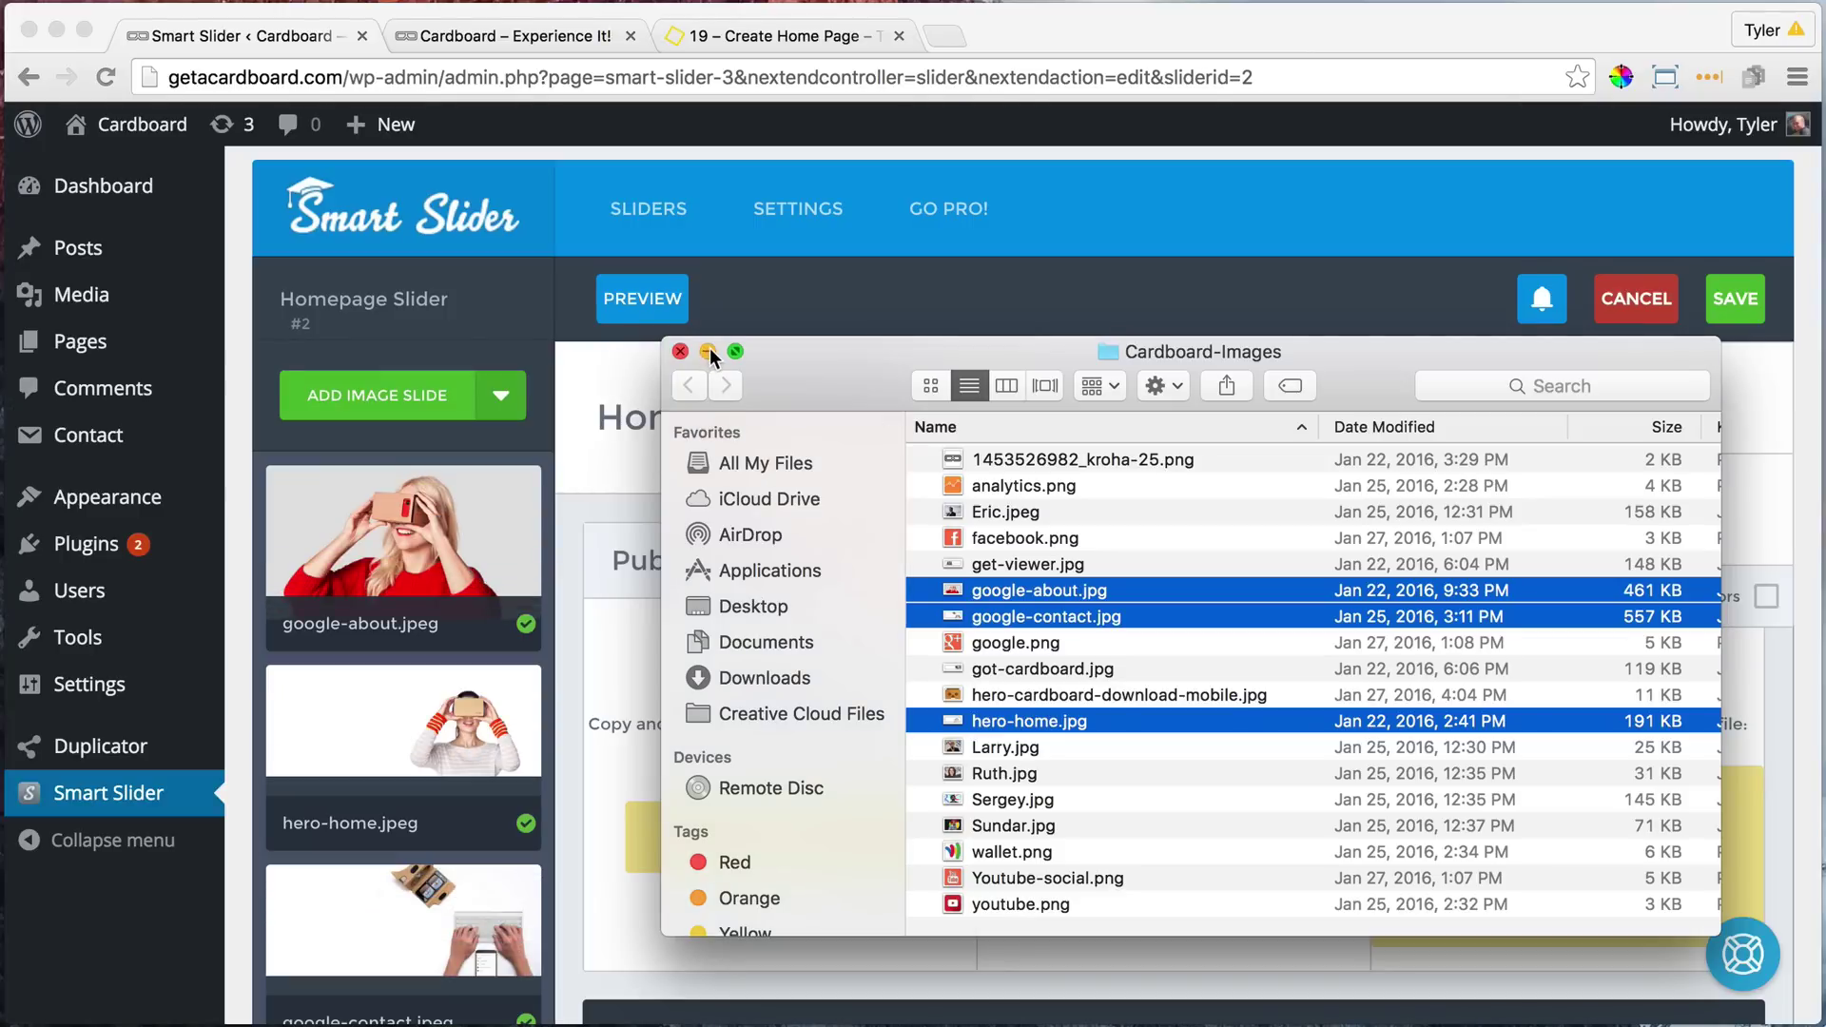
left_click(707, 351)
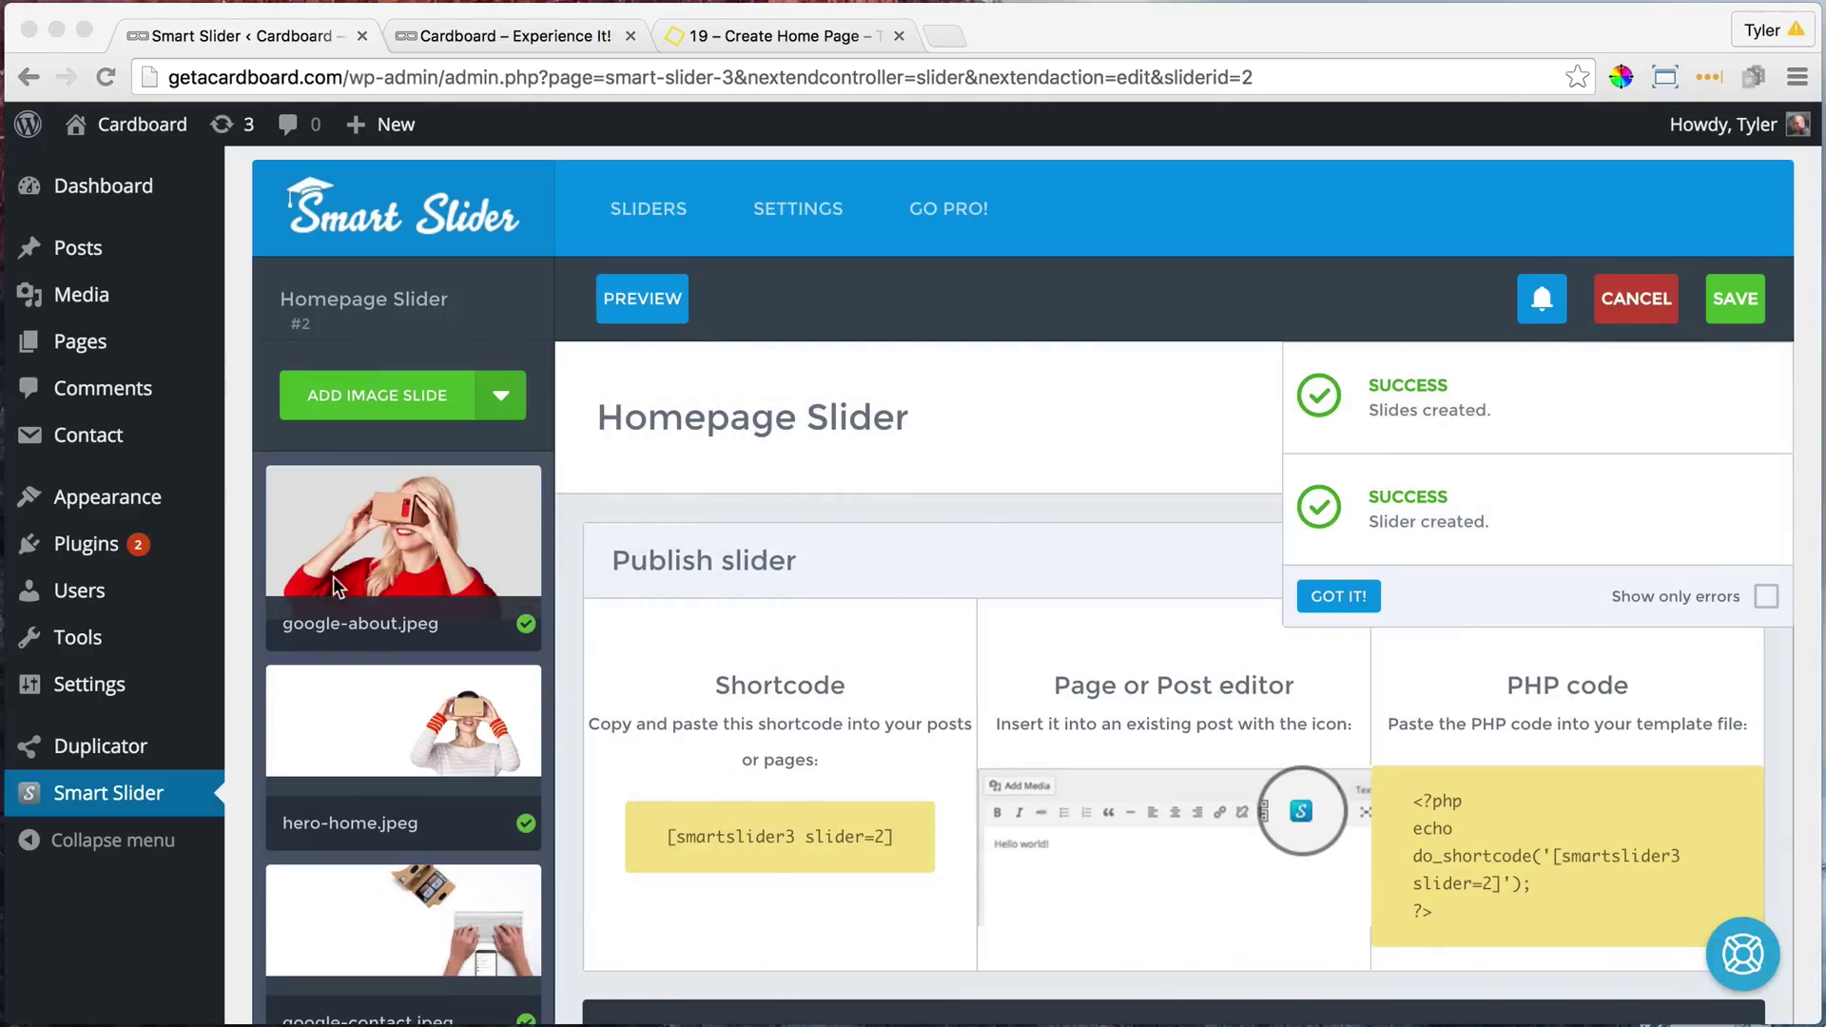
- Set the google-about slide as the first slide of the Homepage Slider
scroll(390, 671, "down", 3)
scroll(390, 671, "up", 2)
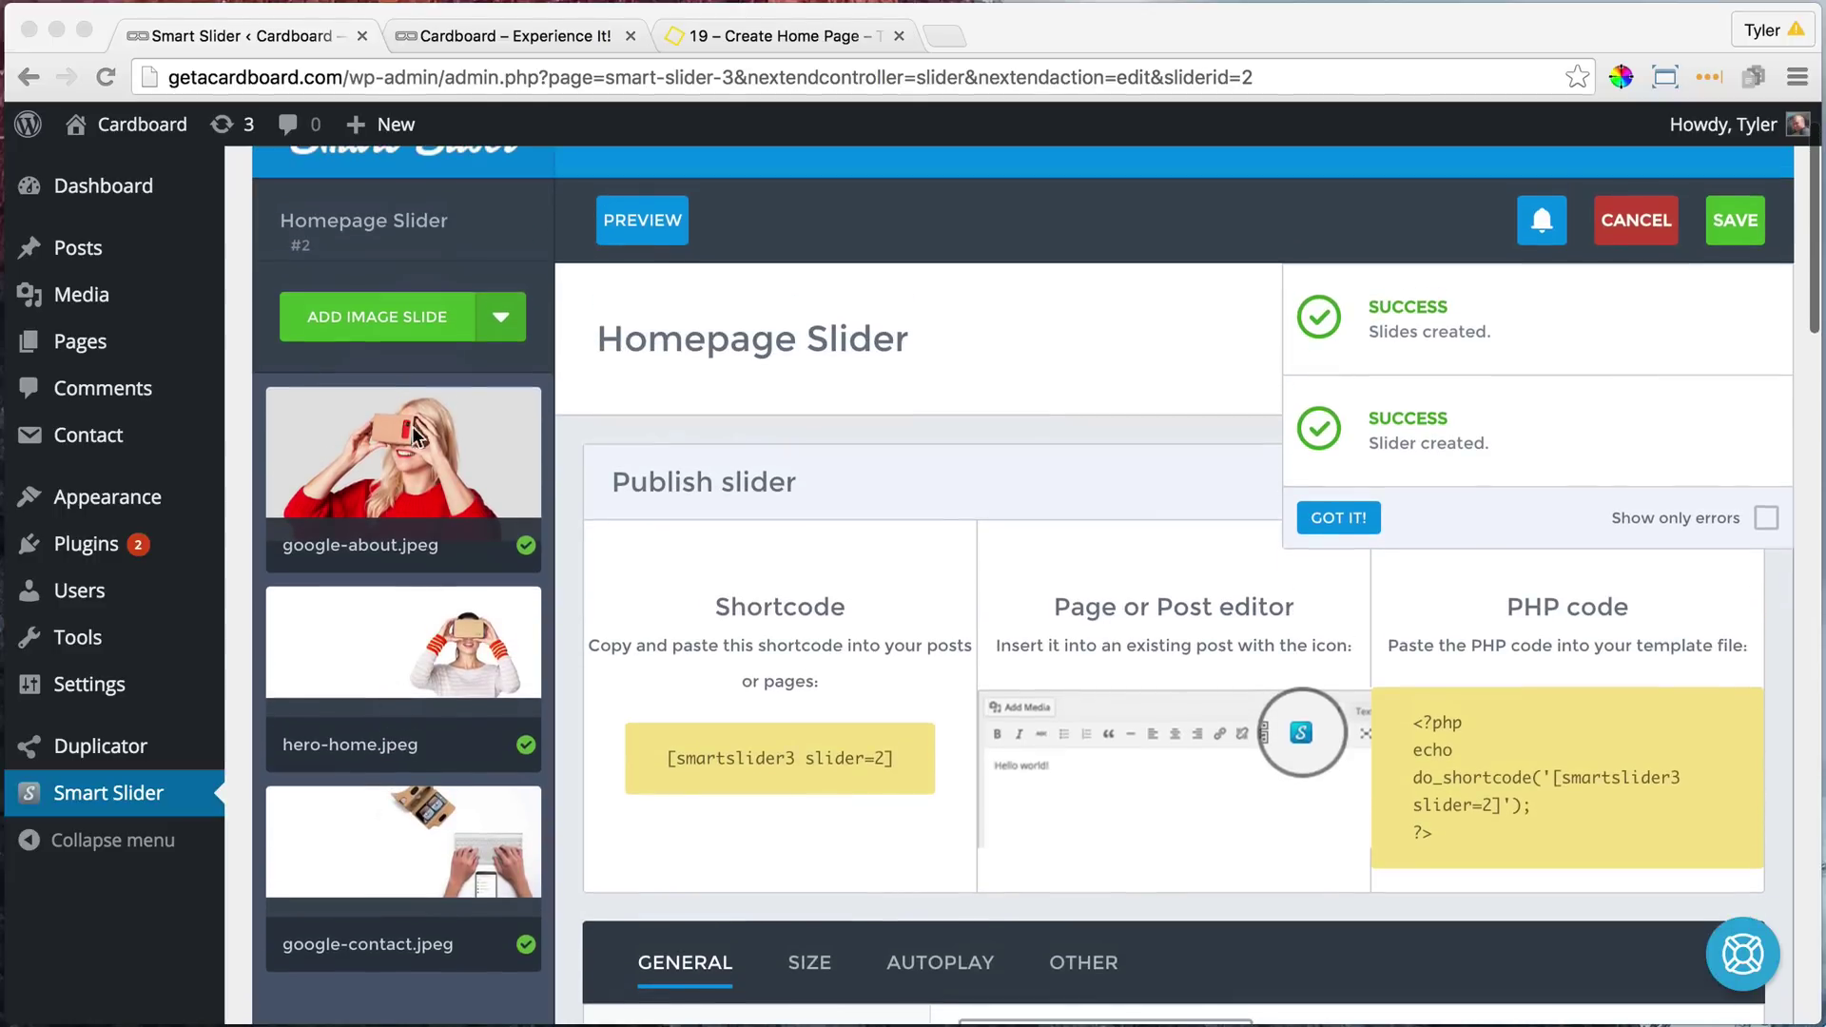
scroll(411, 507, "up", 1)
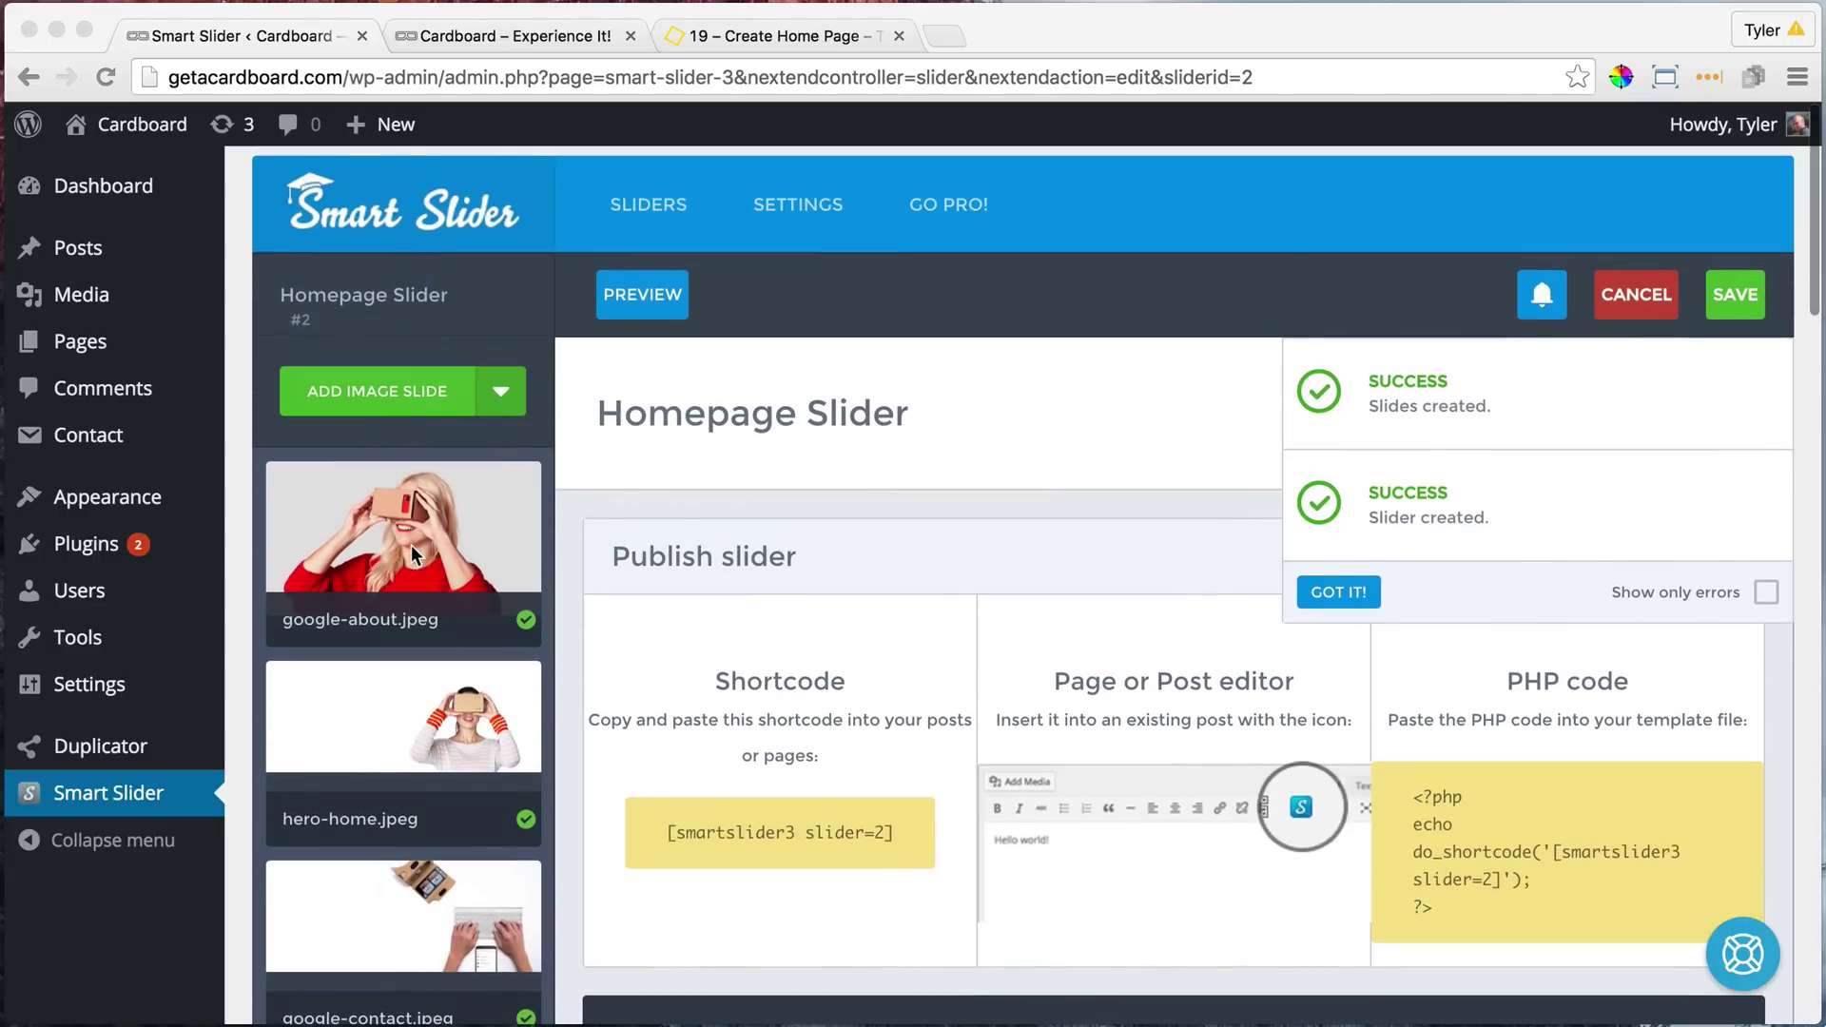
mouse_move(390, 529)
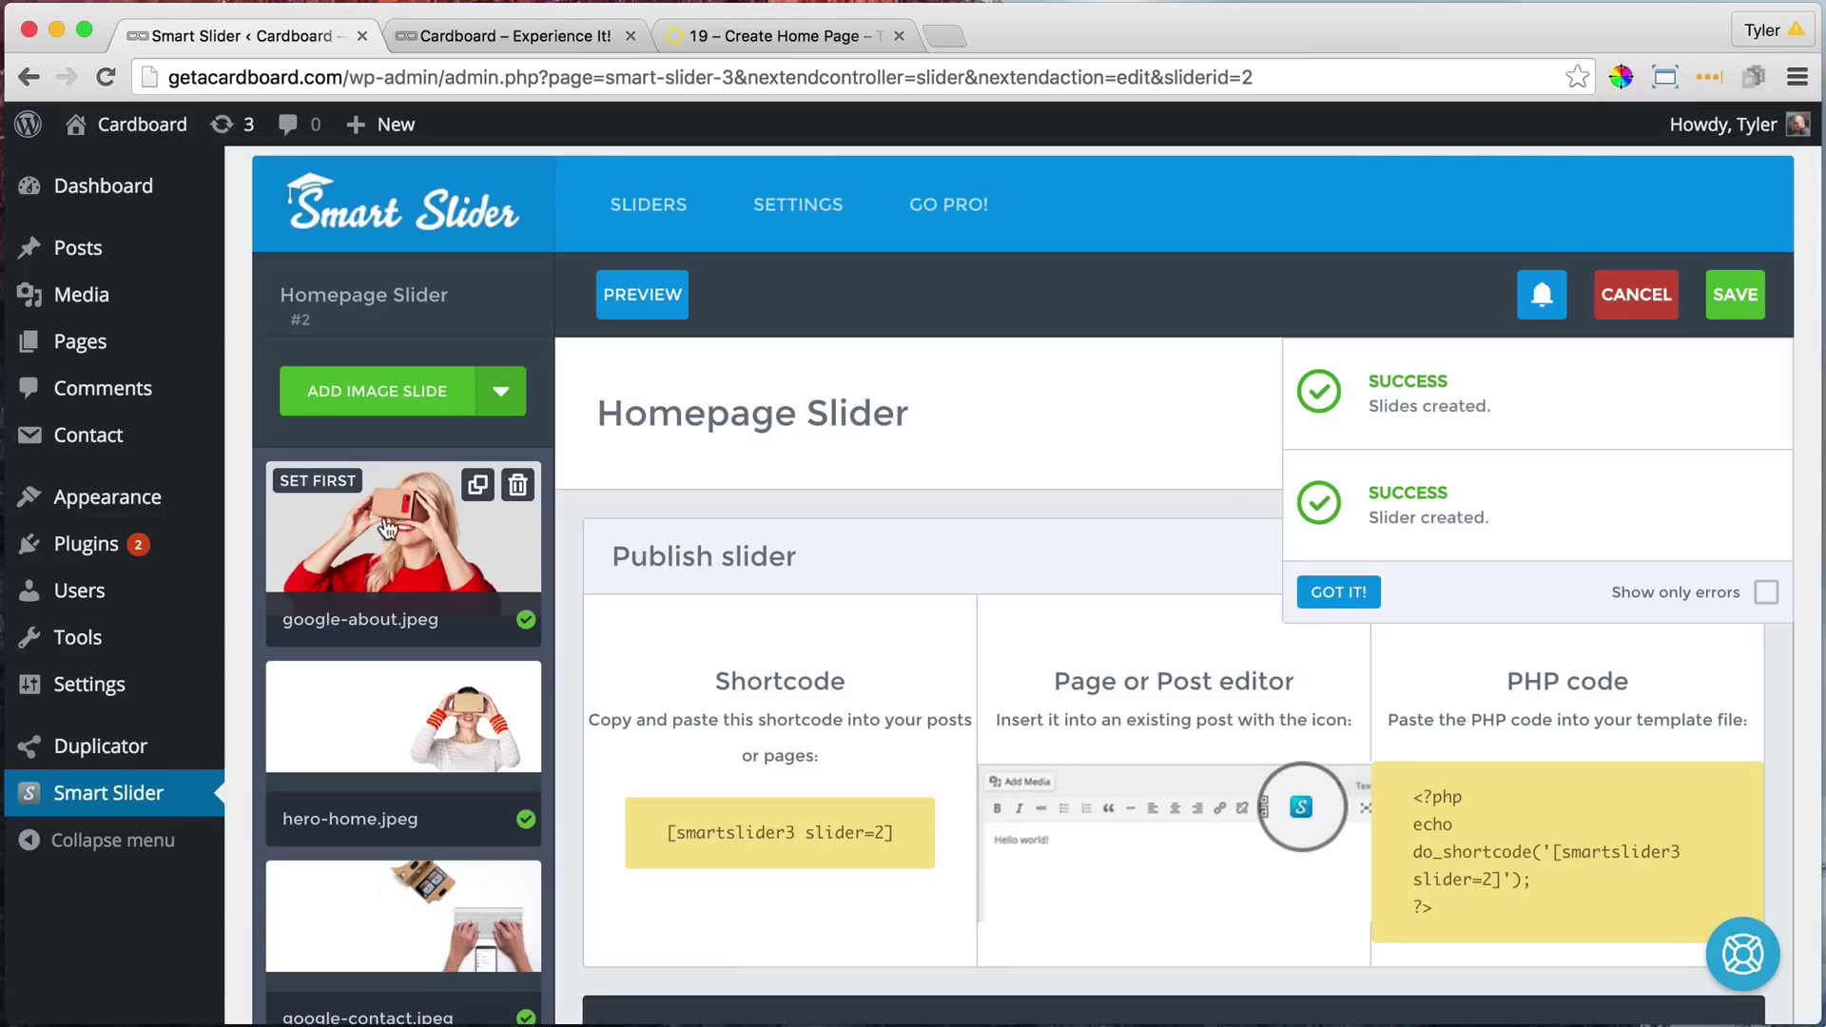
left_click(319, 483)
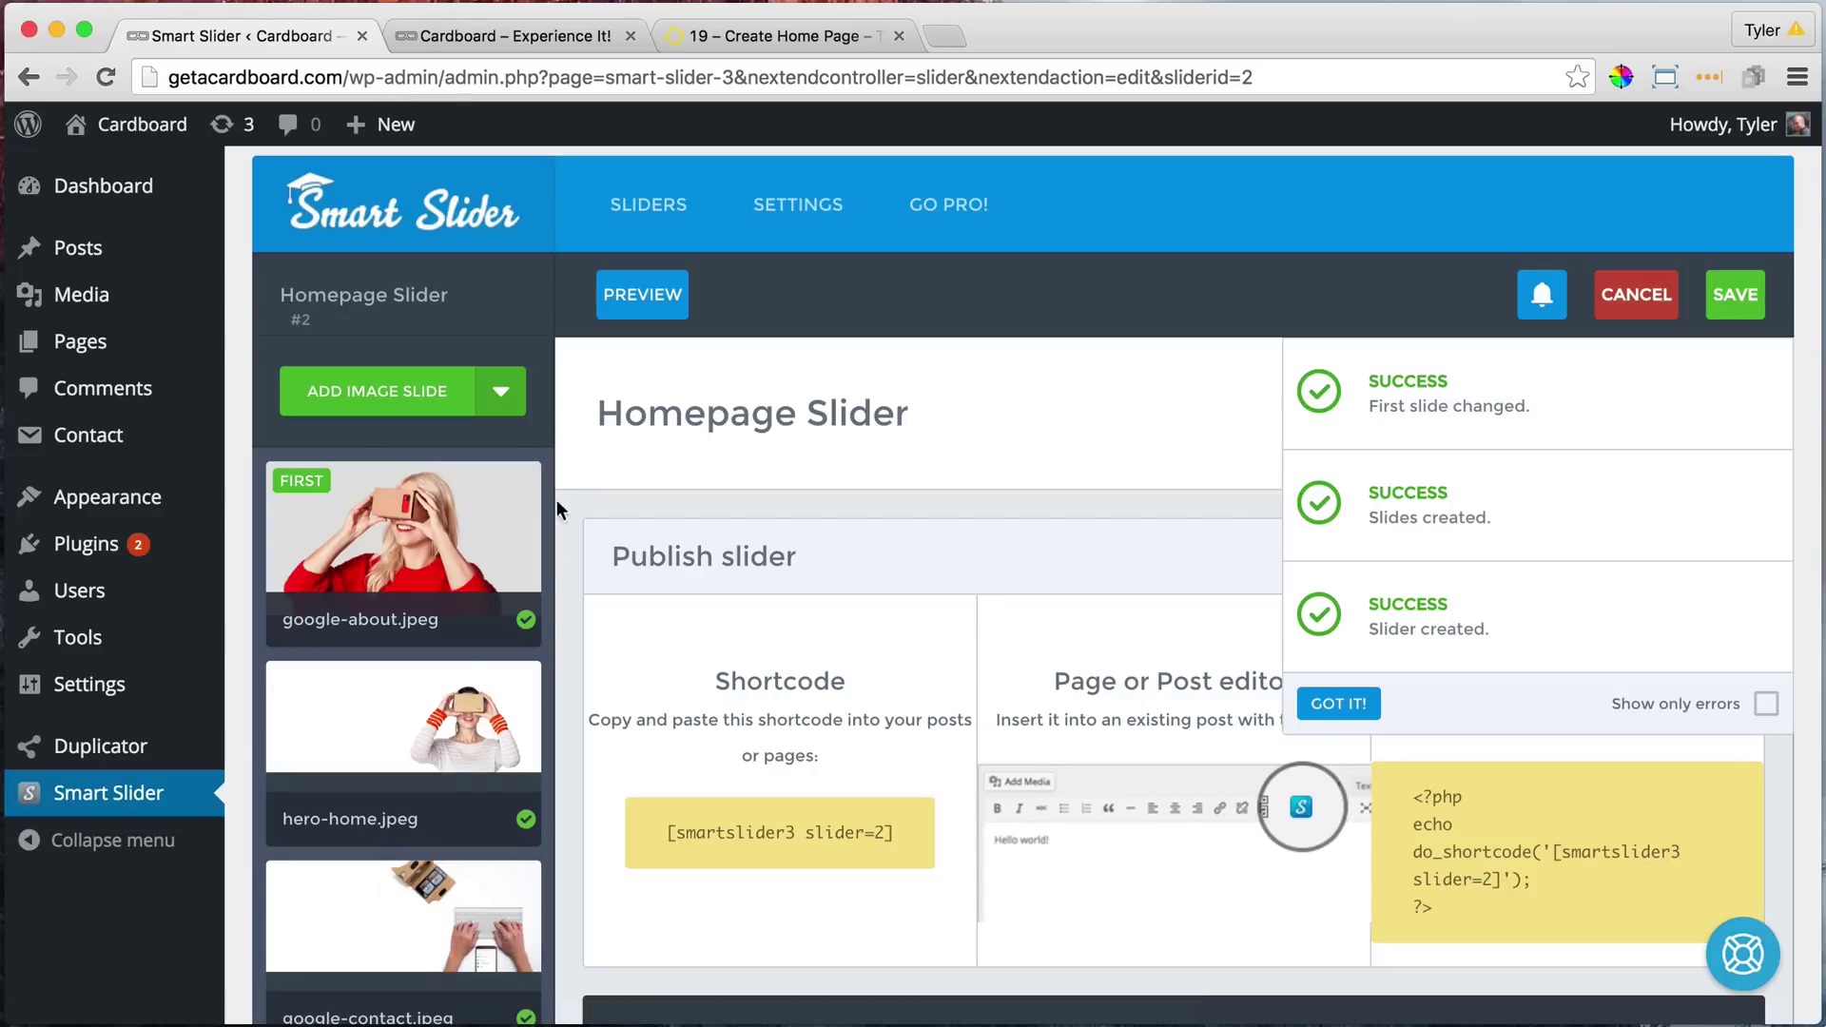
- Copy the Homepage Slider's shortcode [smartslider3 slider=2] from the Publish slider section
scroll(654, 624, "down", 3)
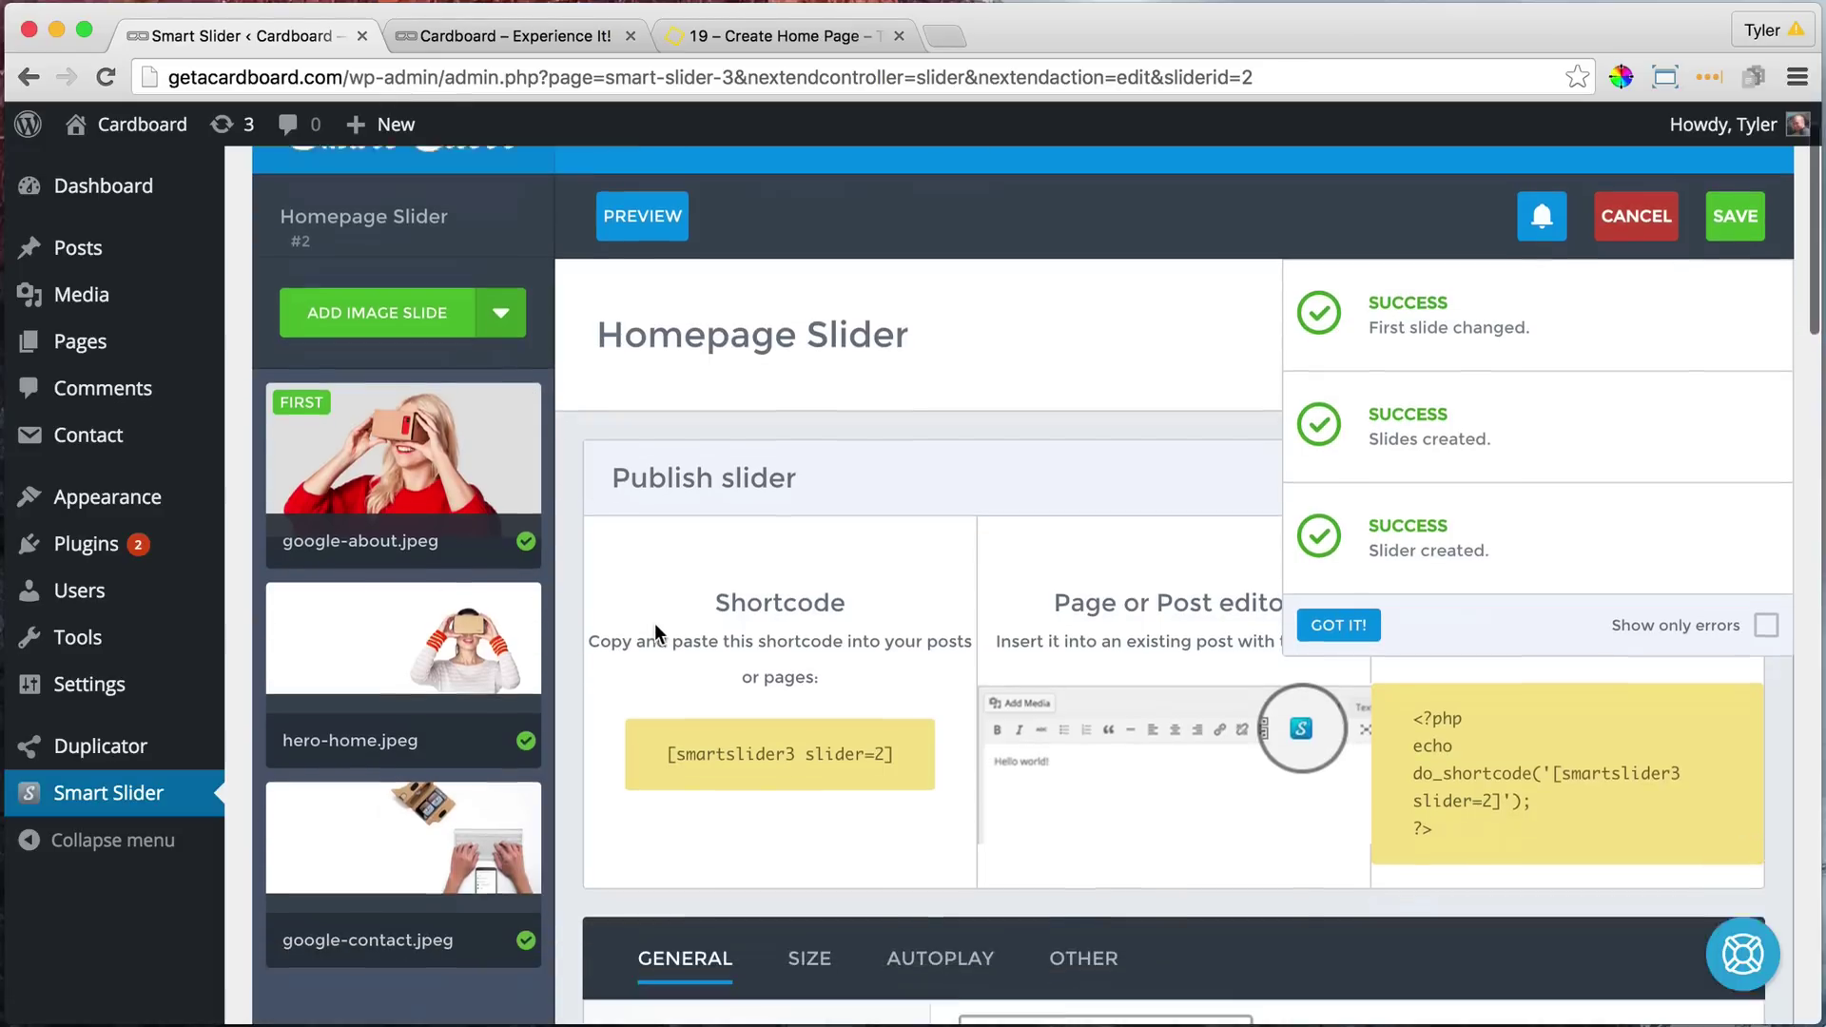
triple_click(745, 642)
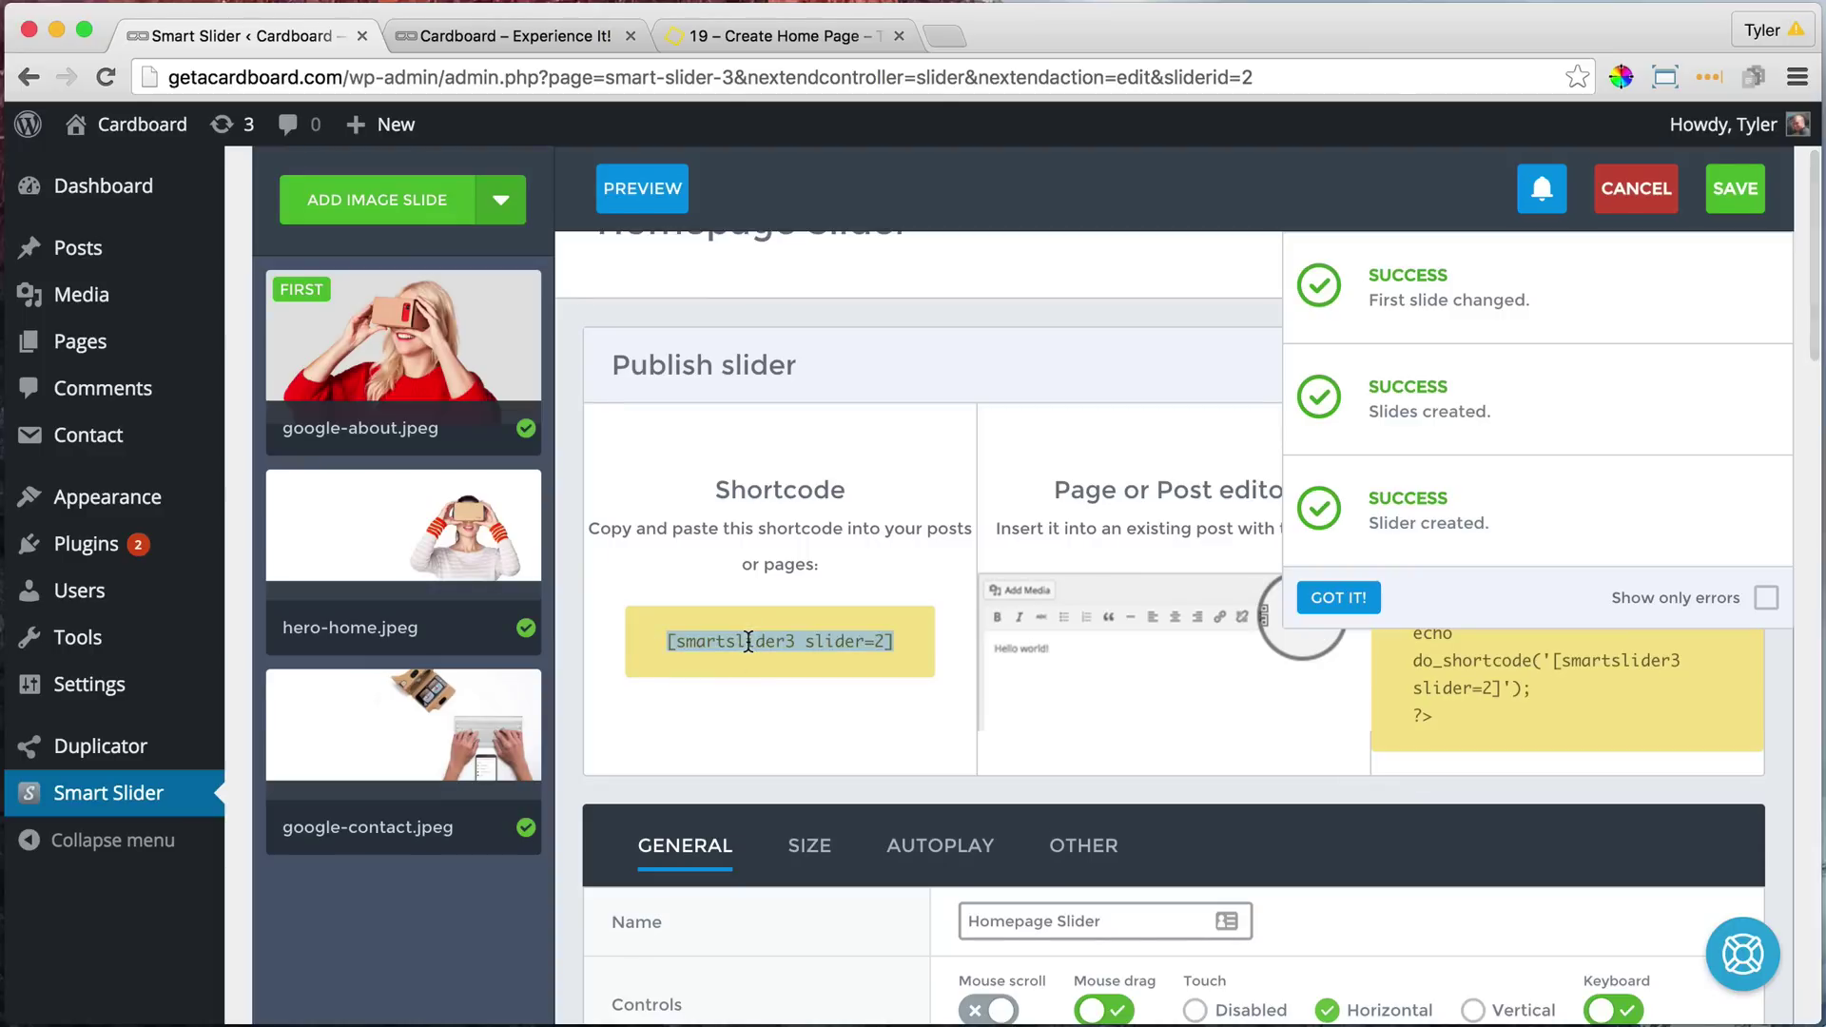
right_click(746, 640)
left_click(831, 698)
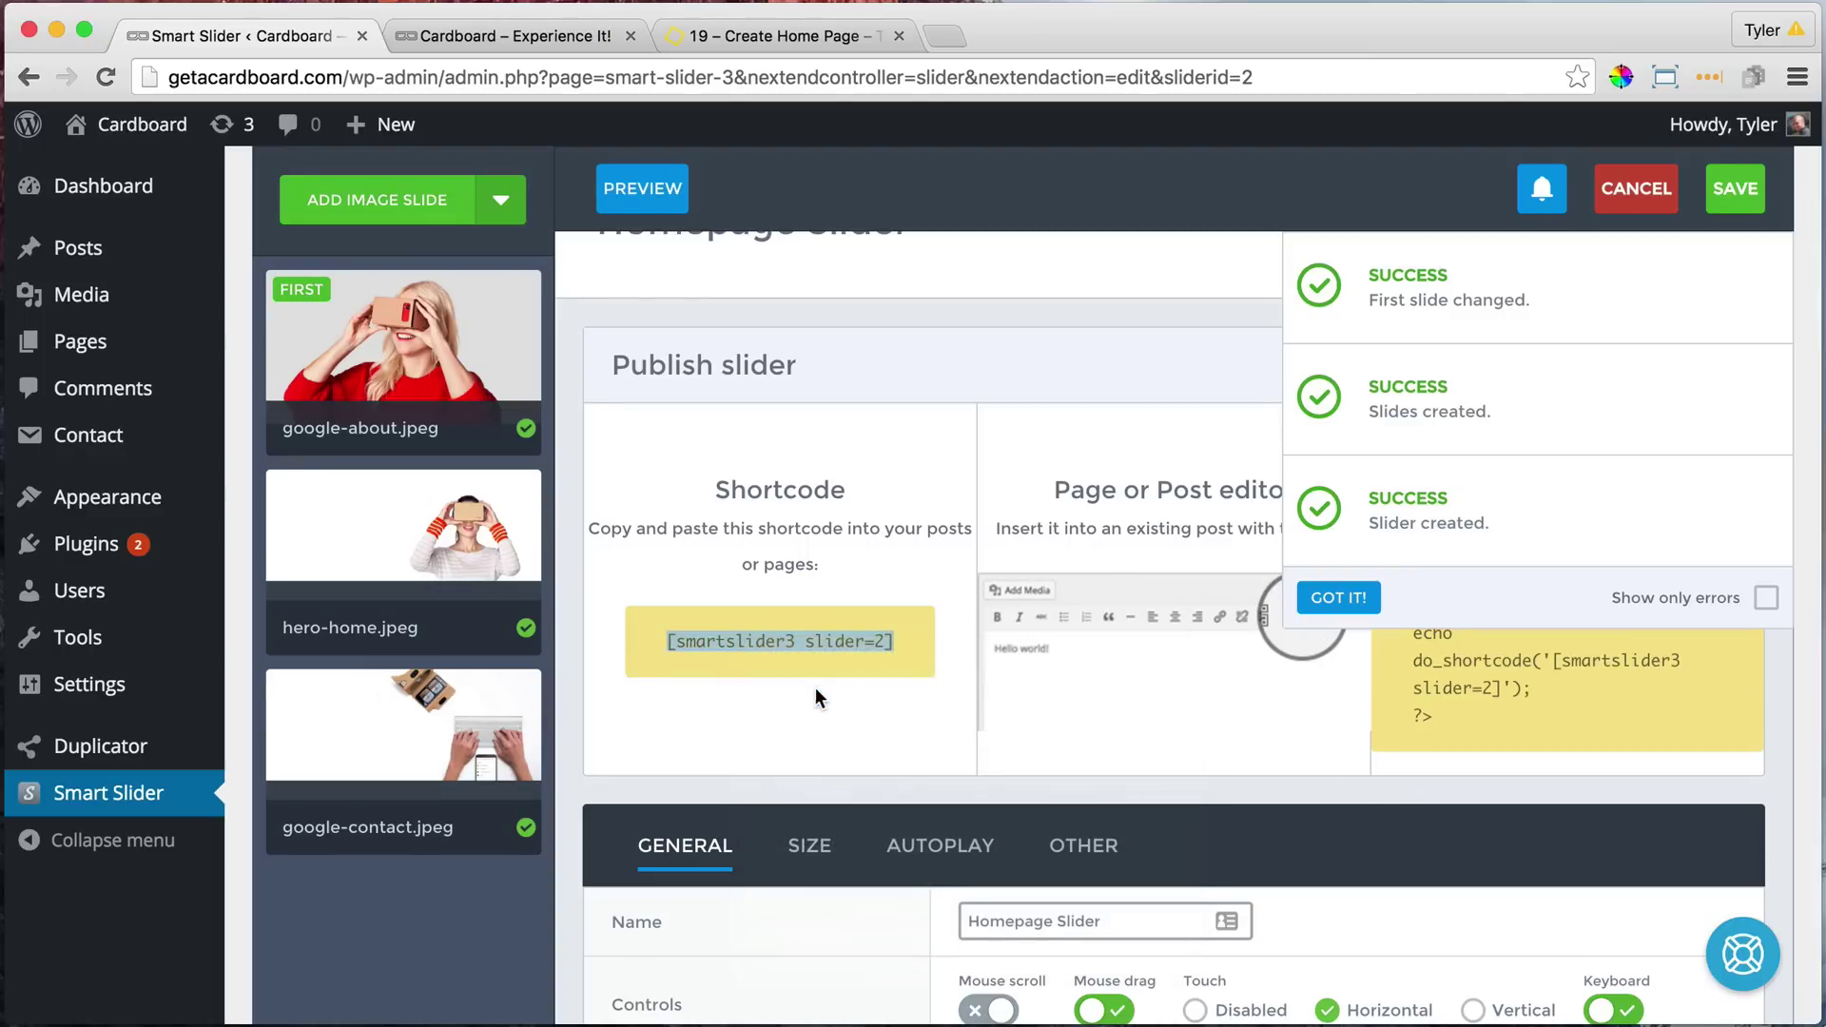
- Open the home page in Page Builder and replace the shortcode in the slider's text module with [smartslider3 slider=2]
left_click(510, 36)
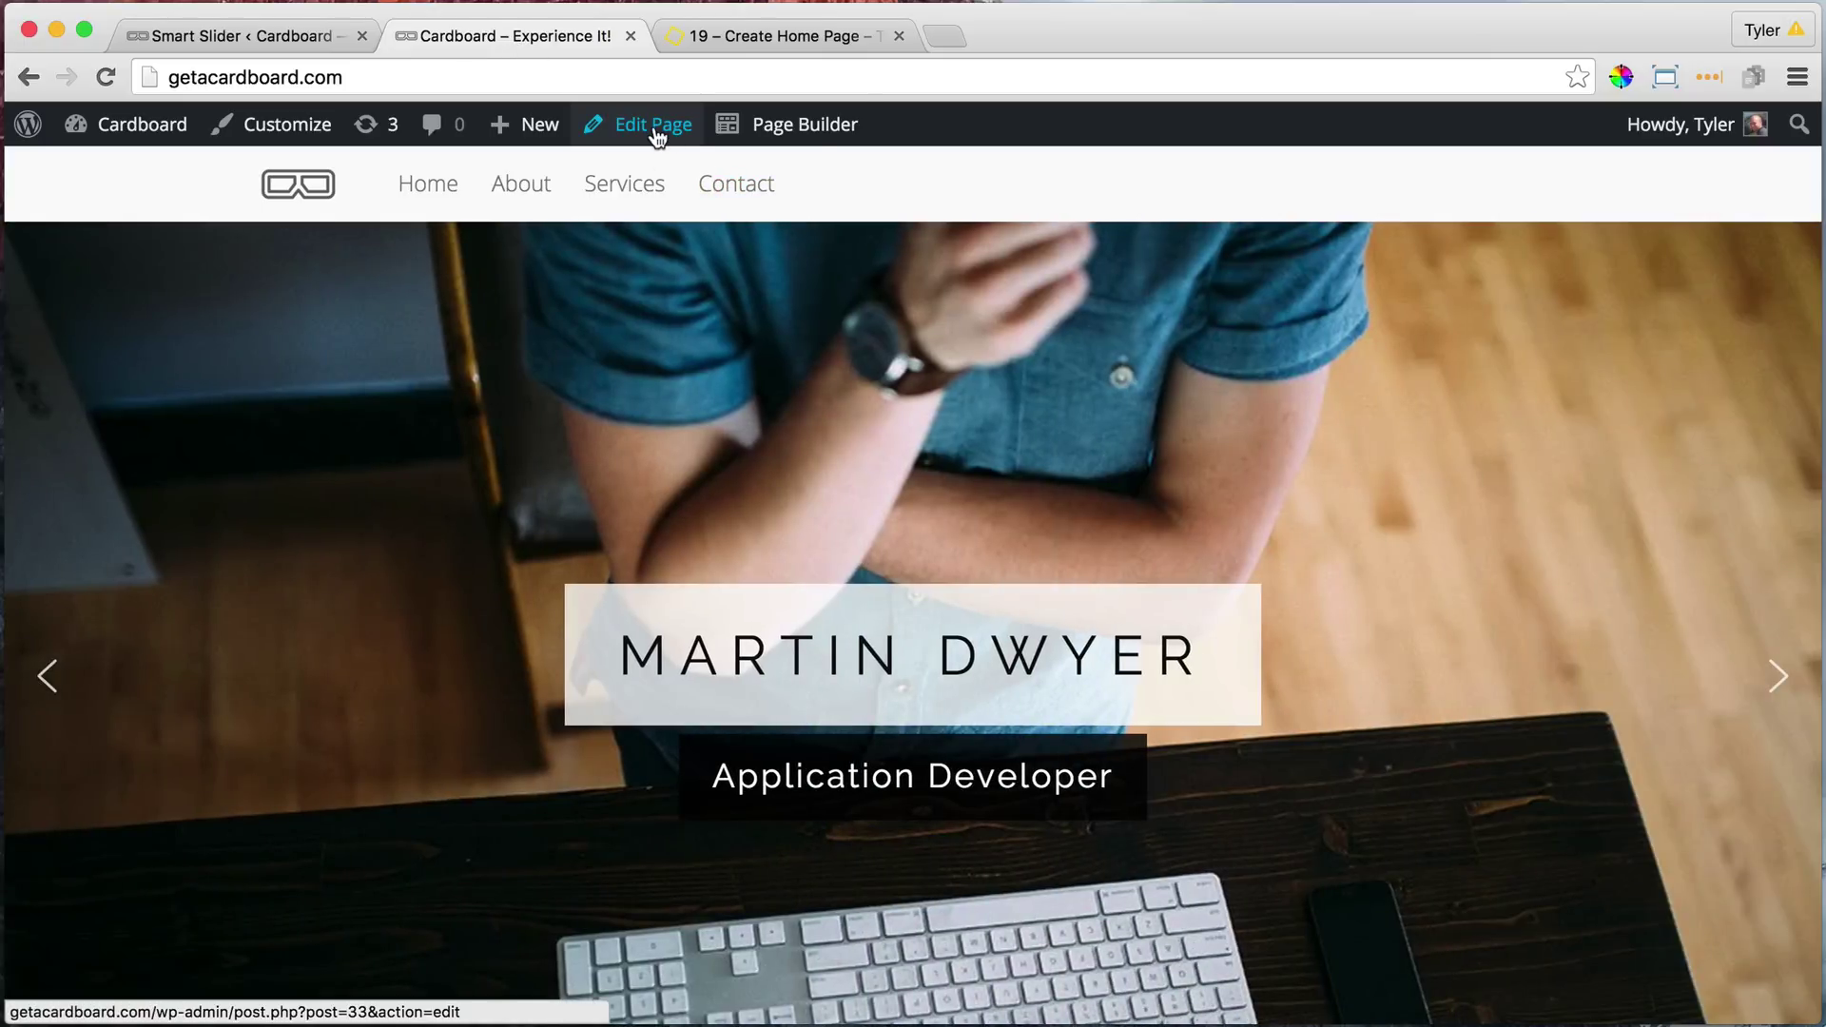
left_click(816, 131)
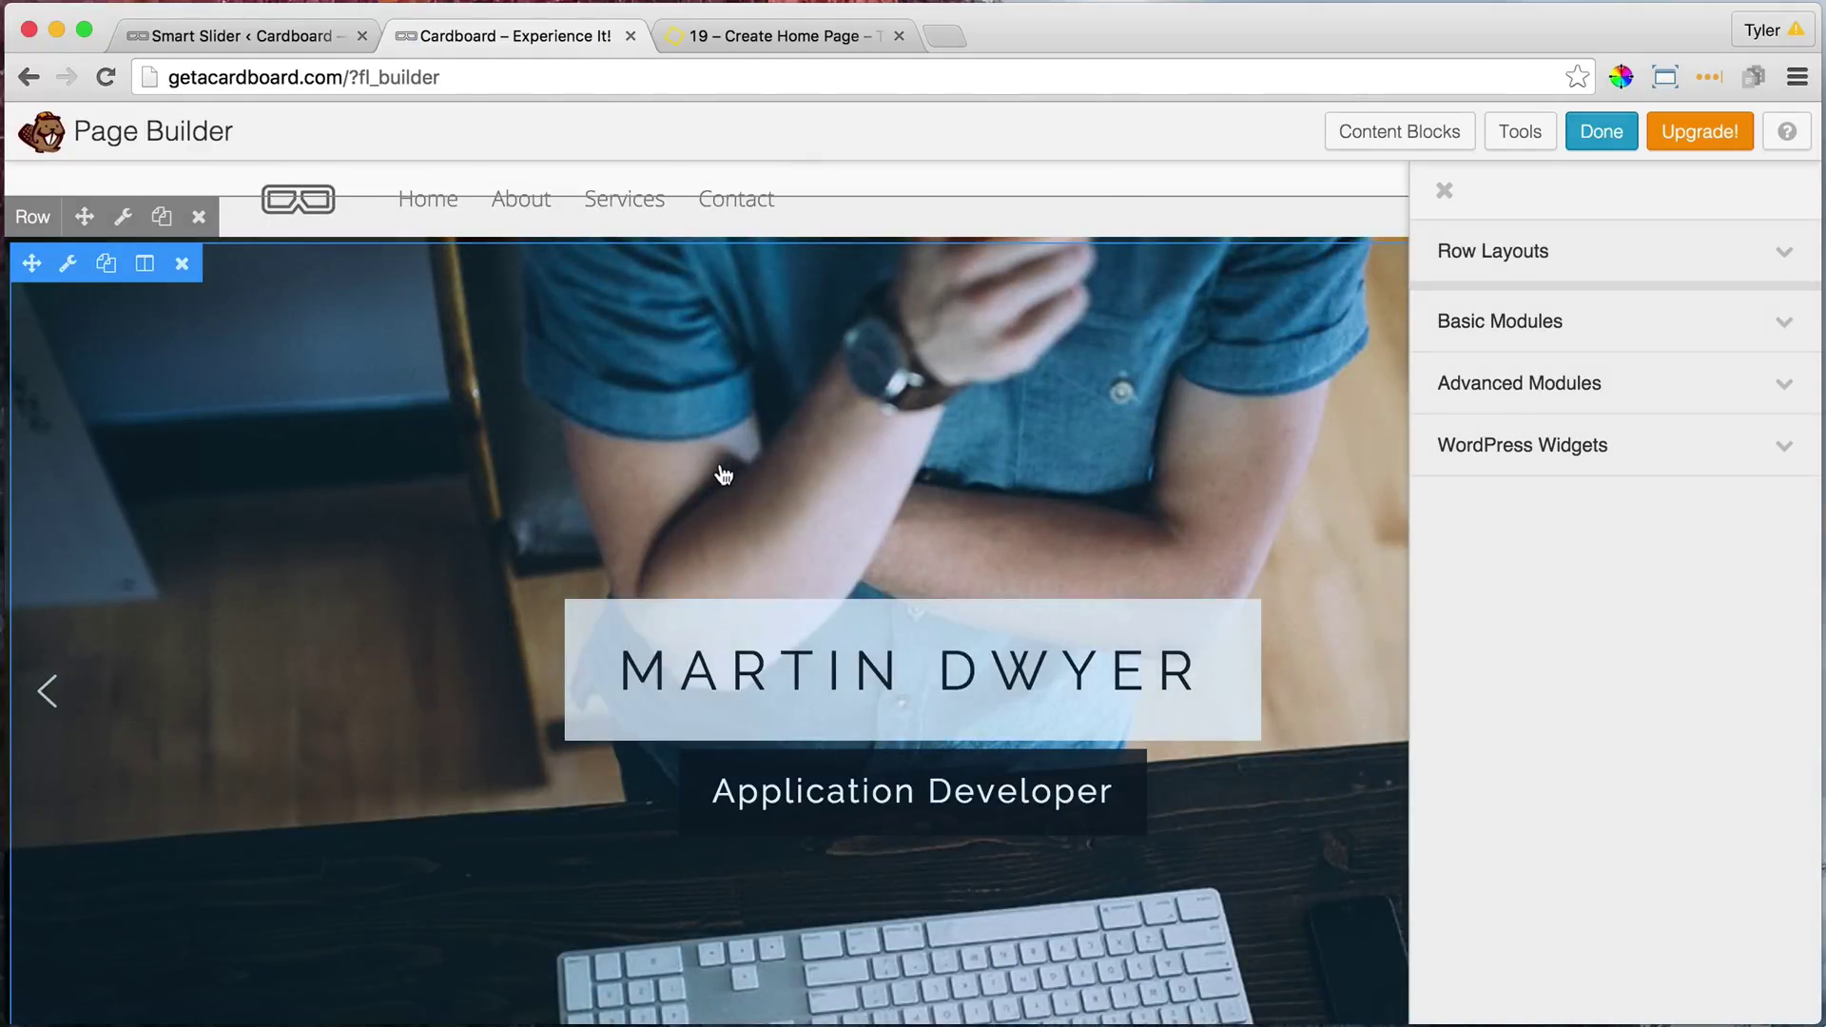
left_click(70, 271)
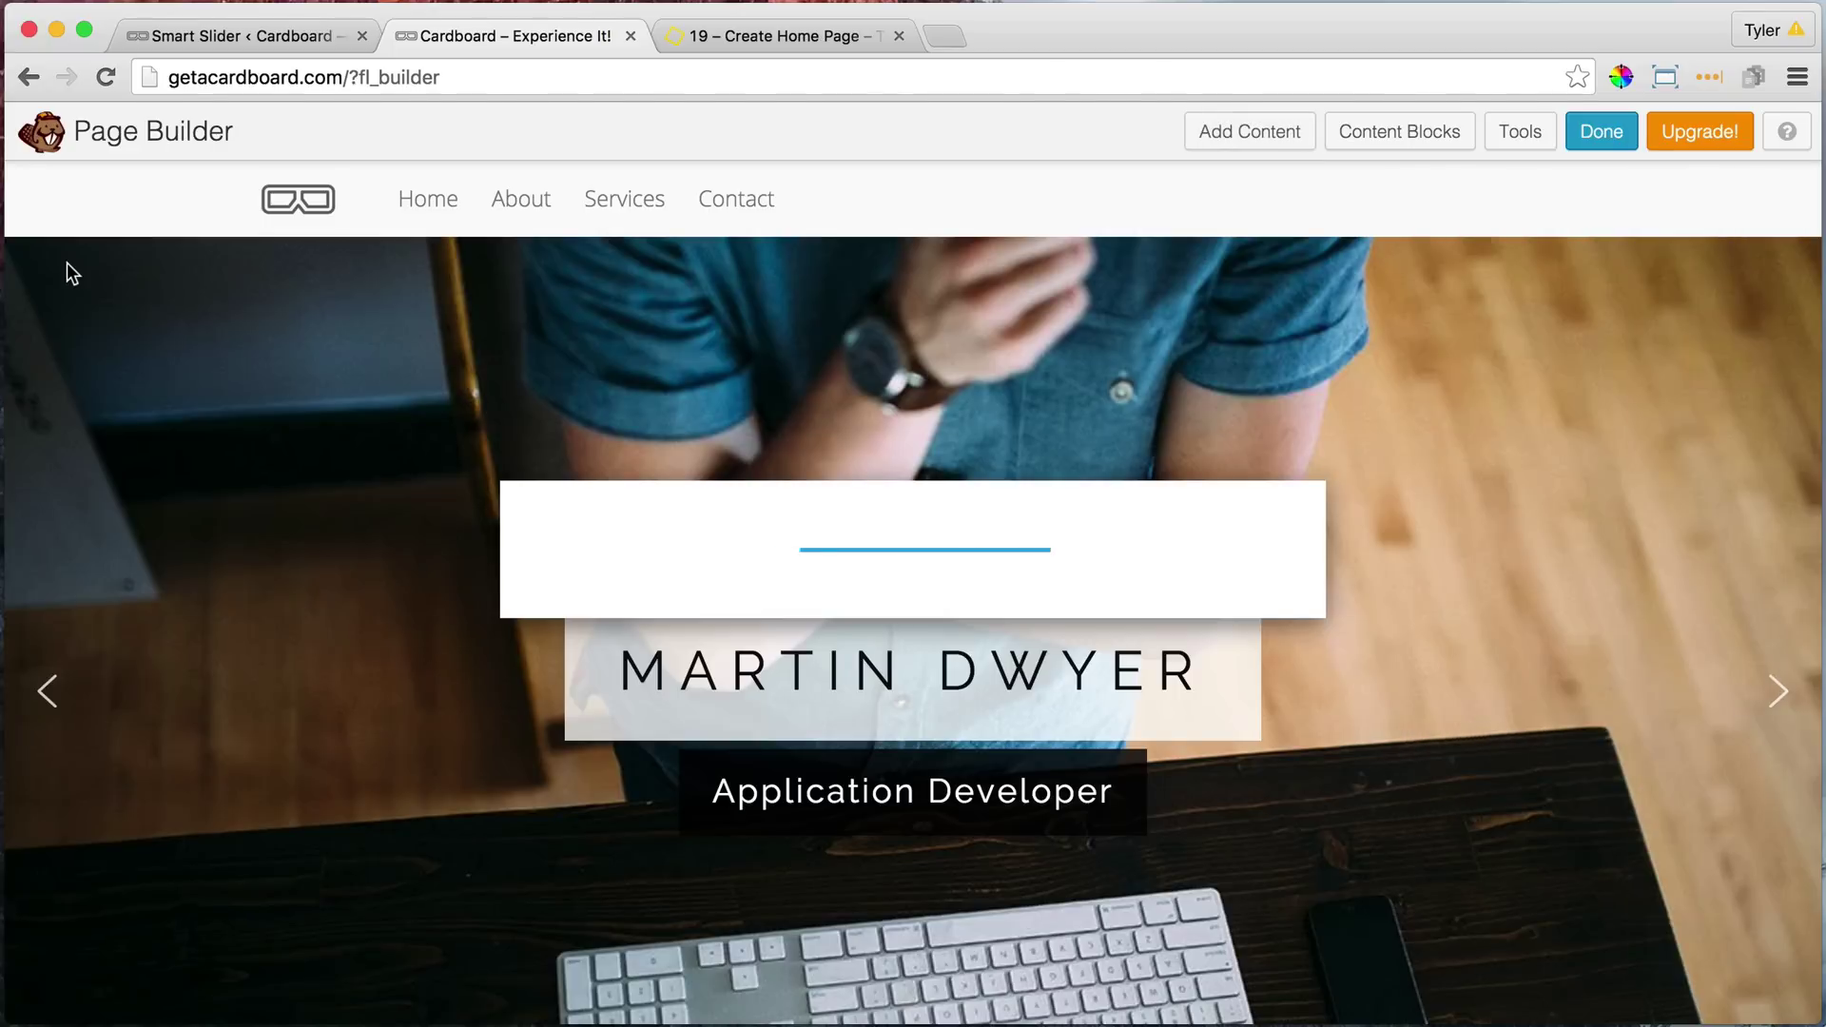
left_click_drag(782, 511, 464, 490)
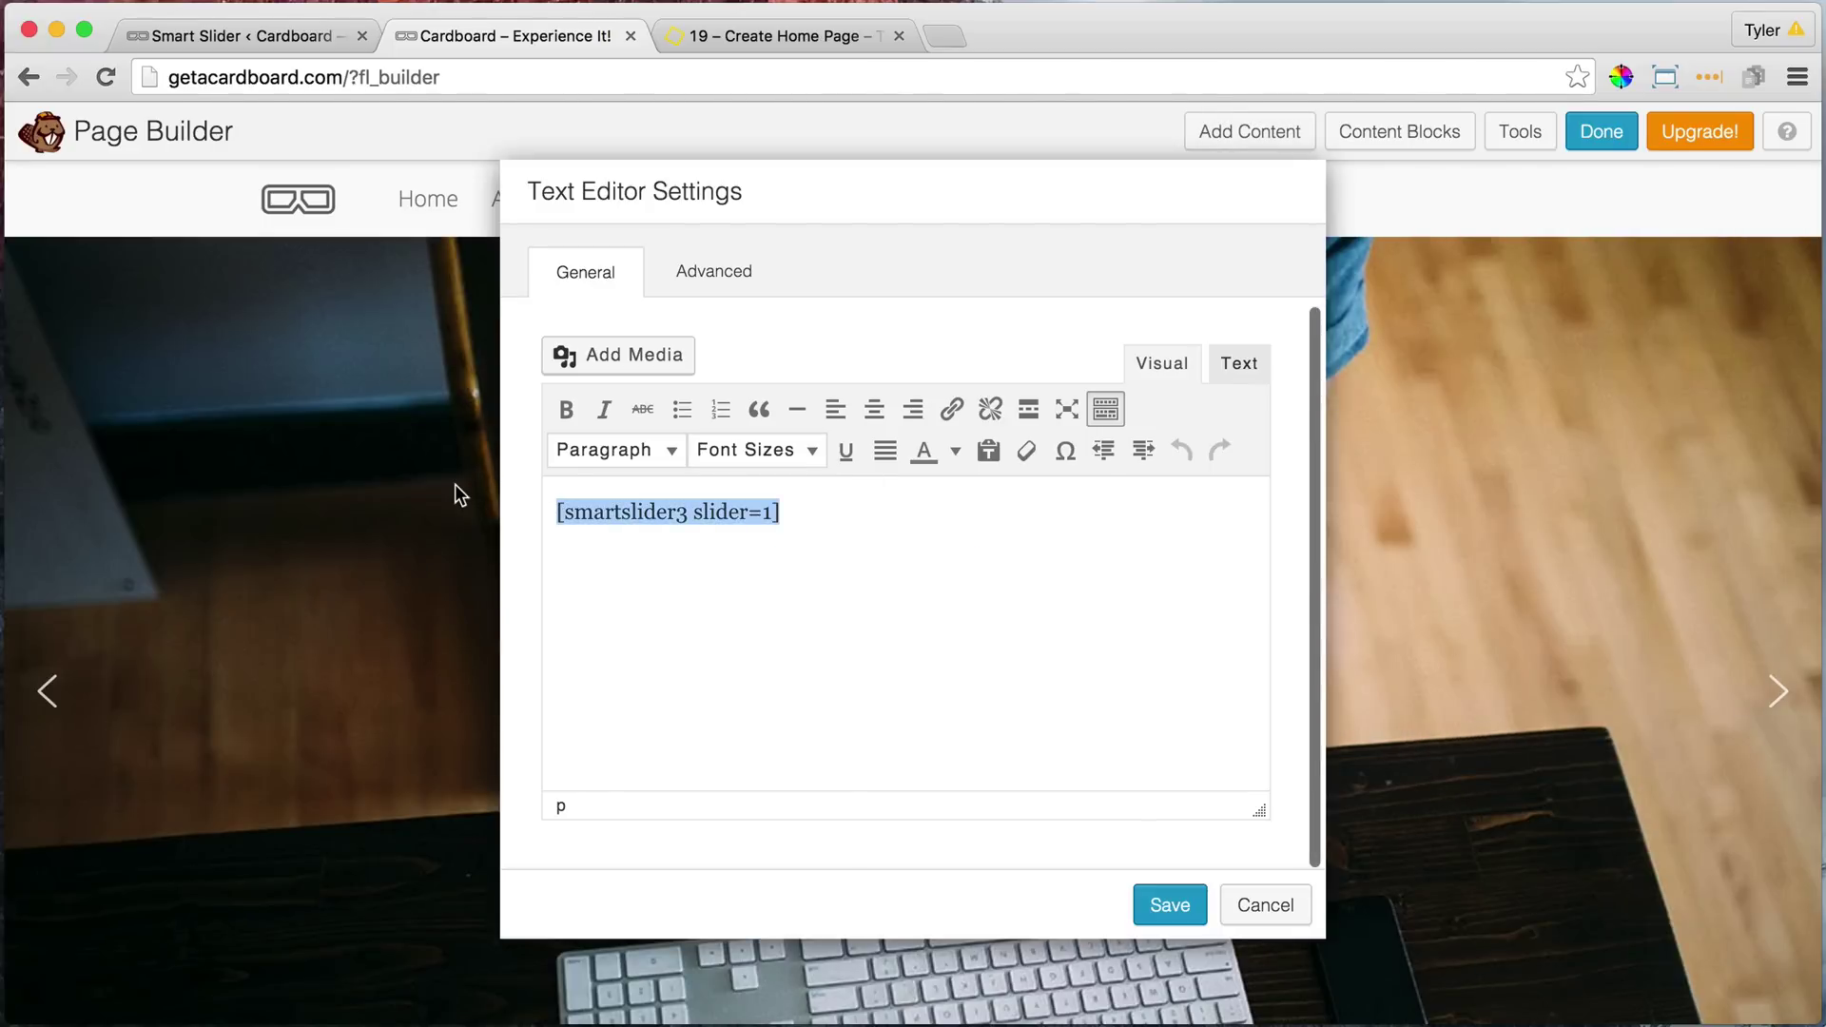
key("super+v")
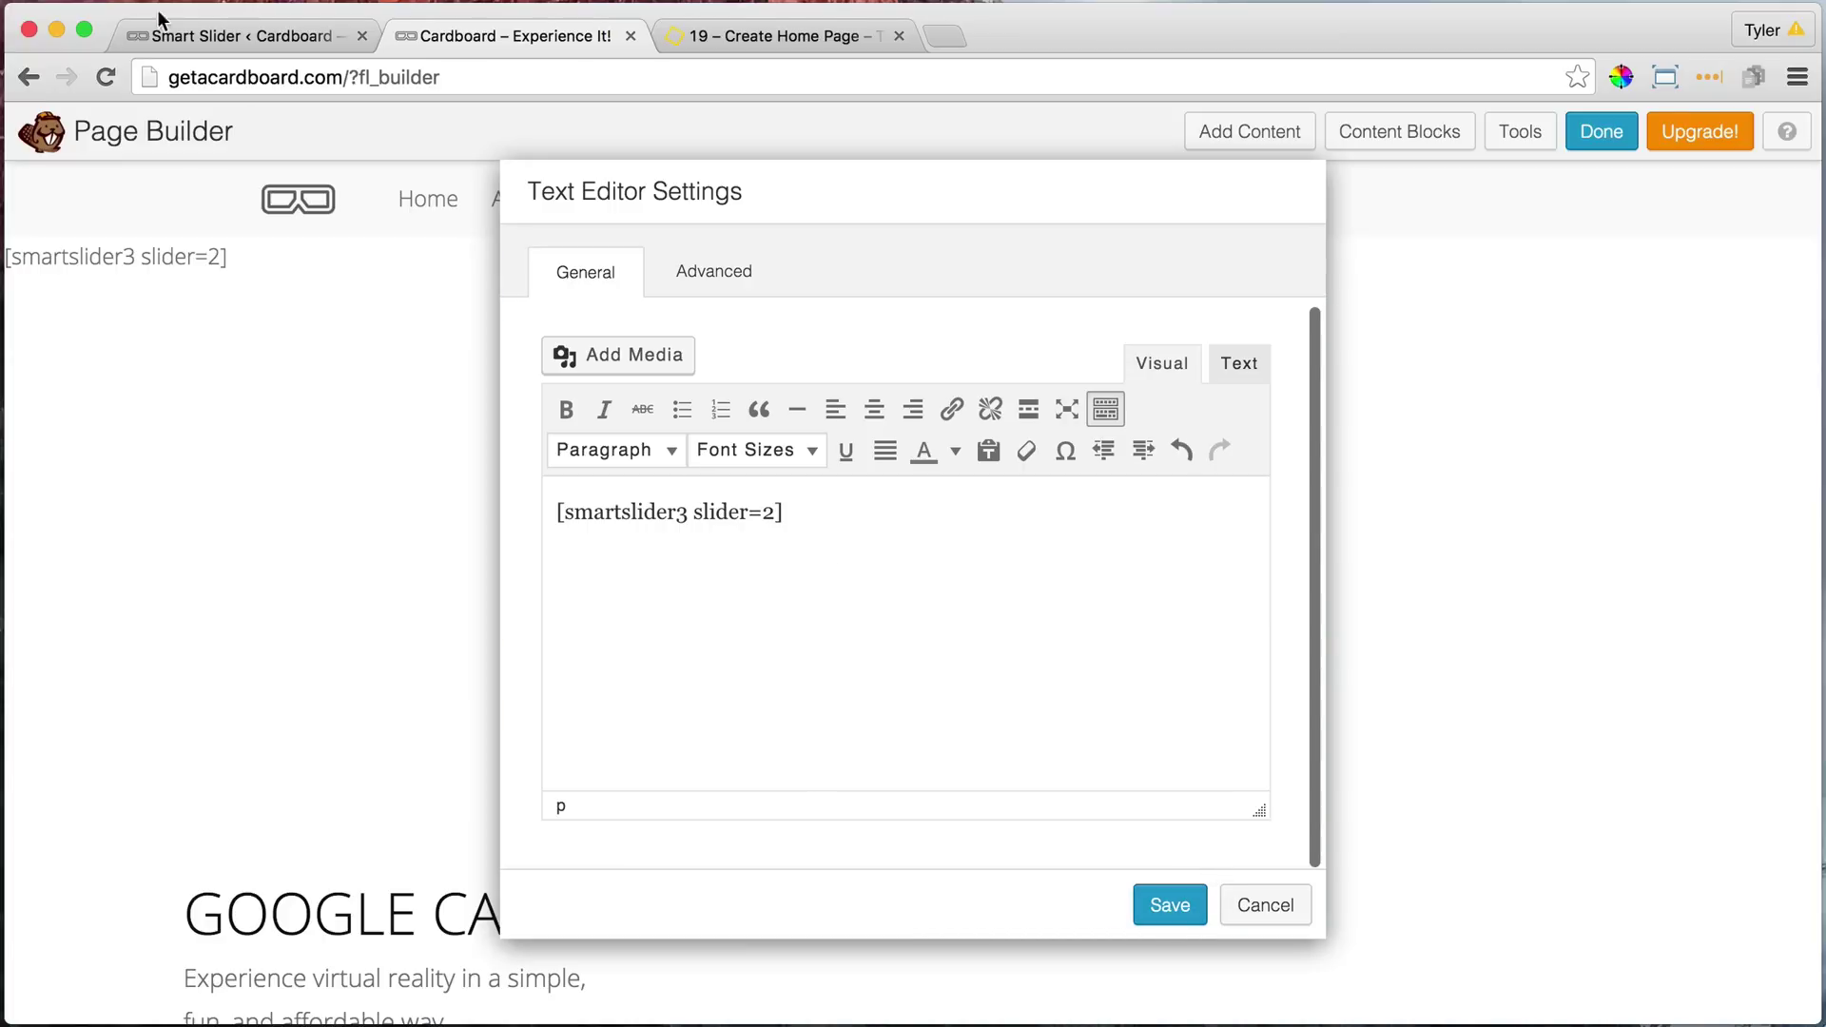
- Copy the shortcode from the Smart Slider page once more and return to the home page's text module settings
left_click(238, 35)
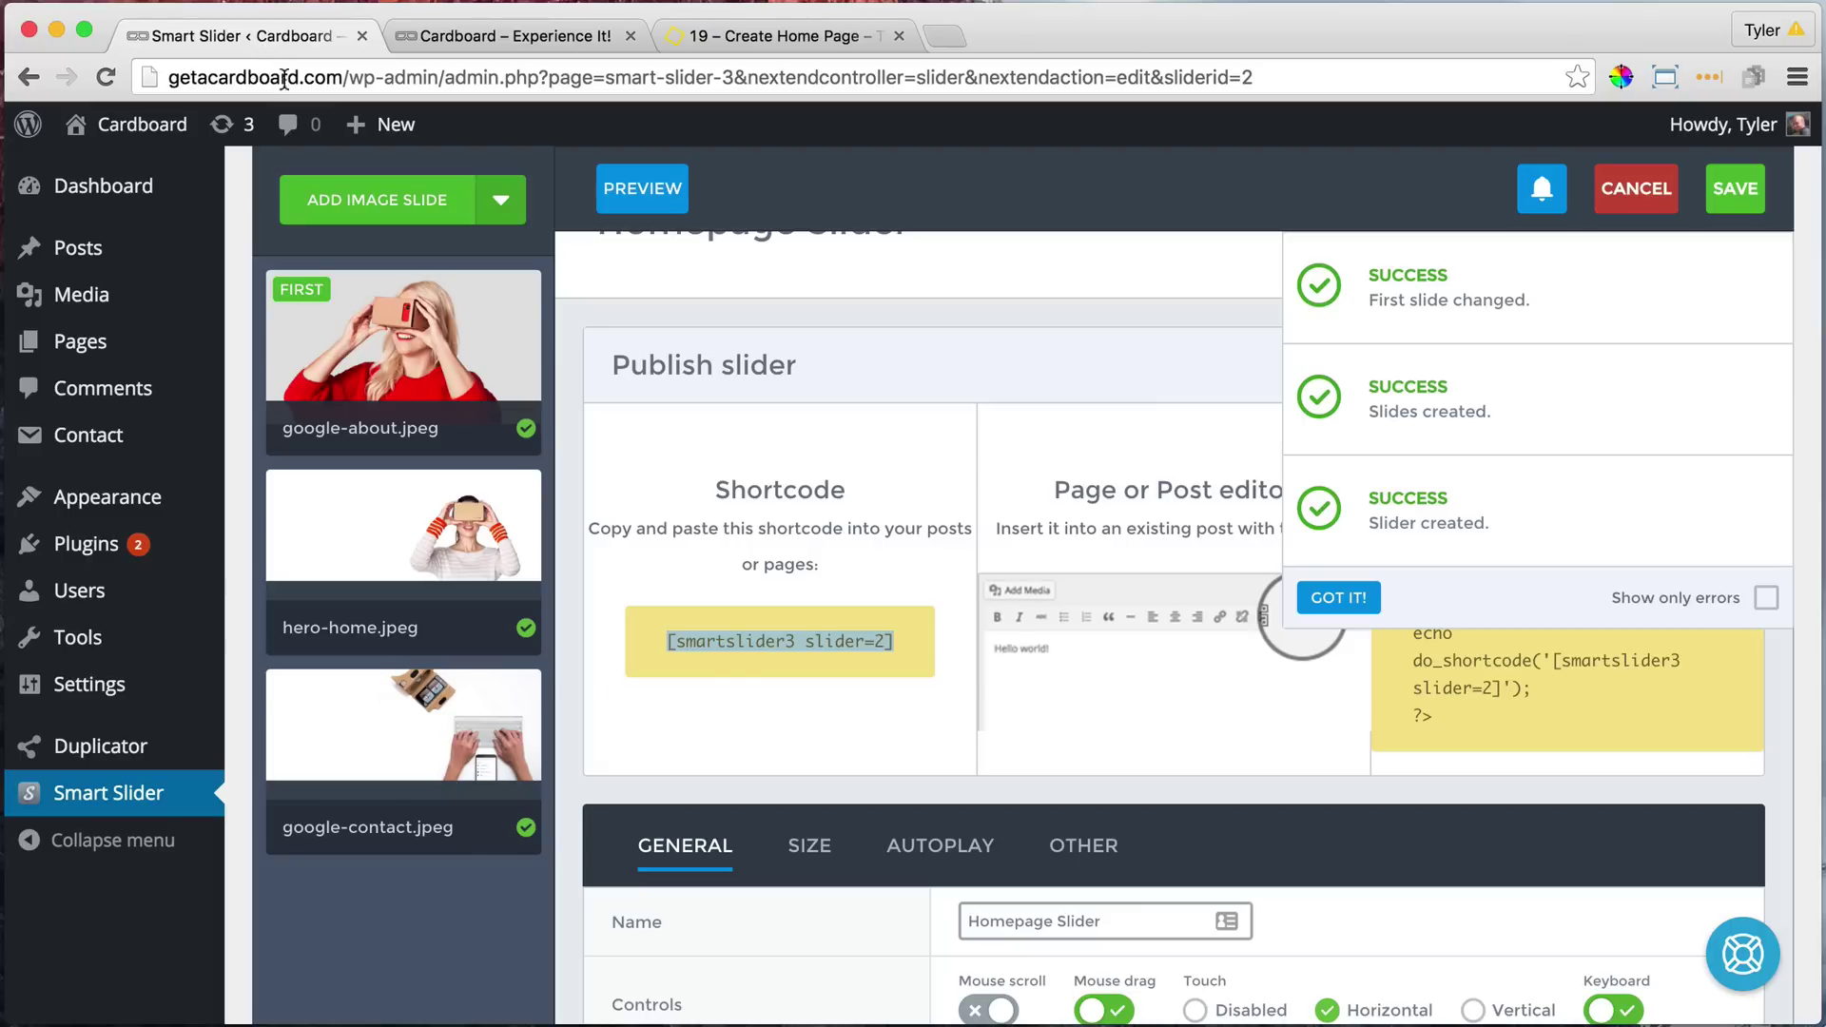
right_click(803, 637)
left_click(875, 694)
left_click(529, 39)
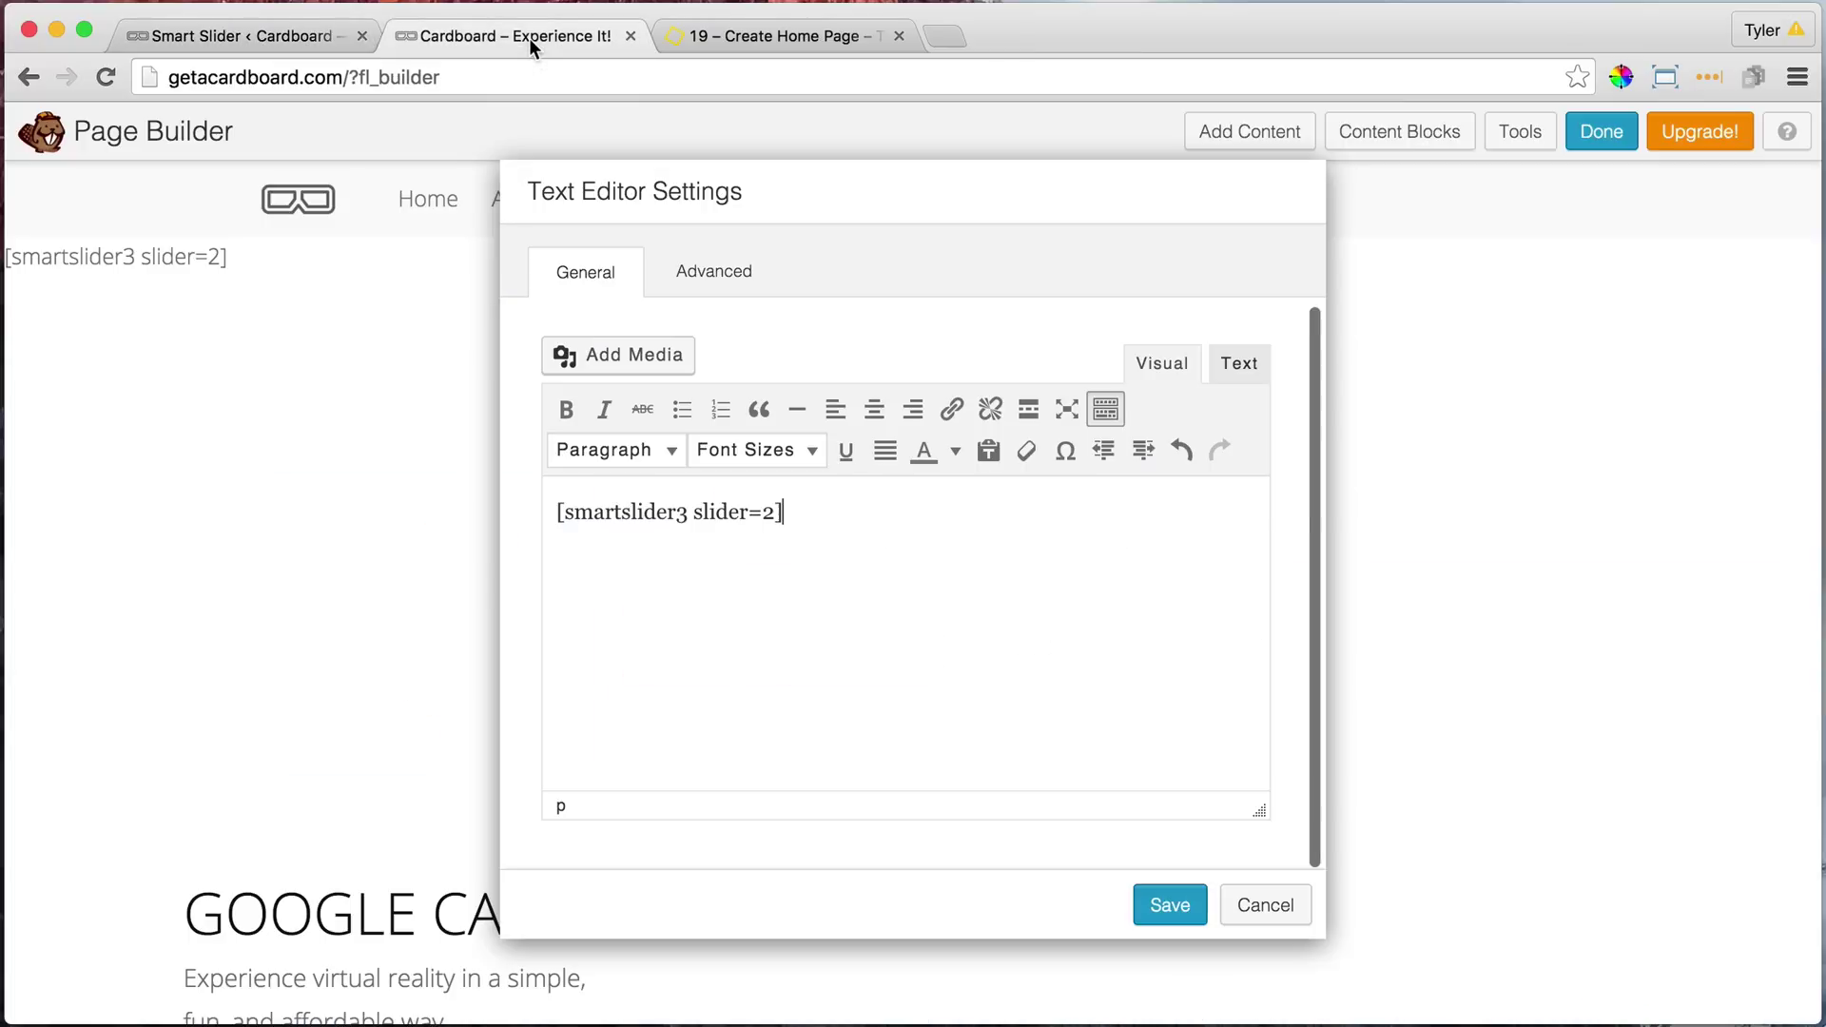
- Save the text module and publish the home page changes
left_click(1176, 908)
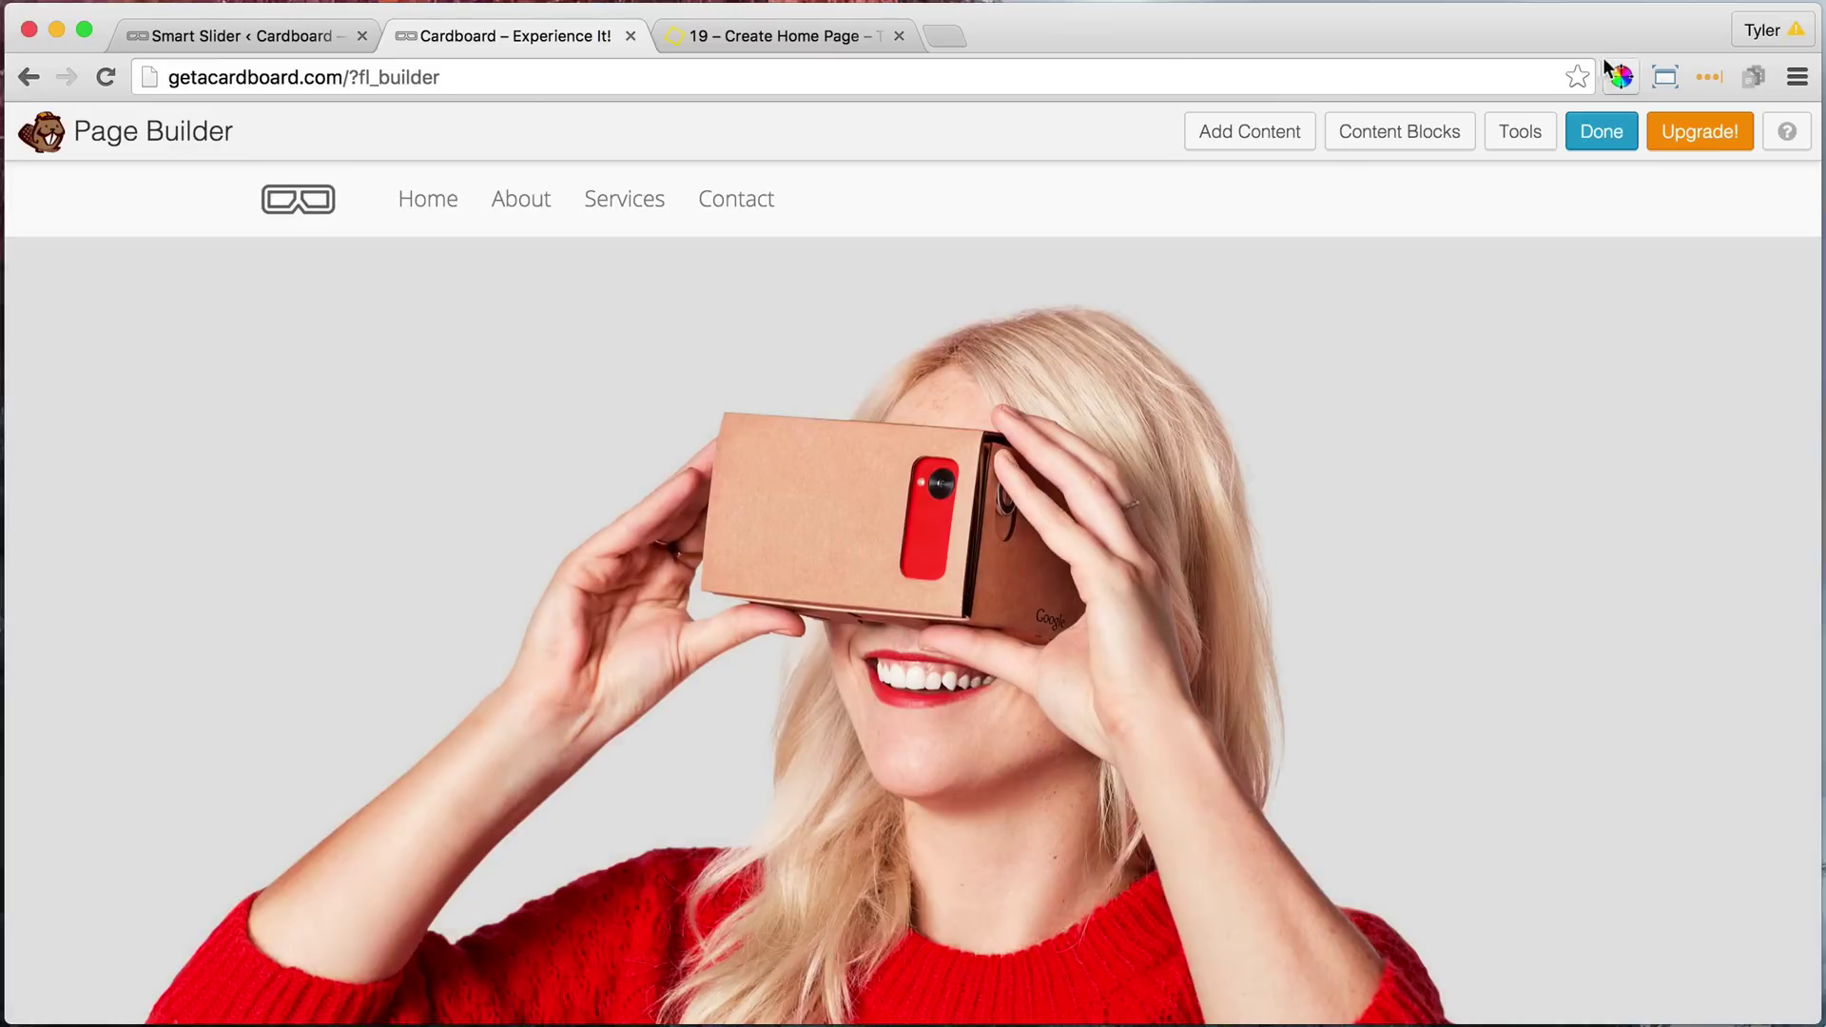
left_click(1603, 138)
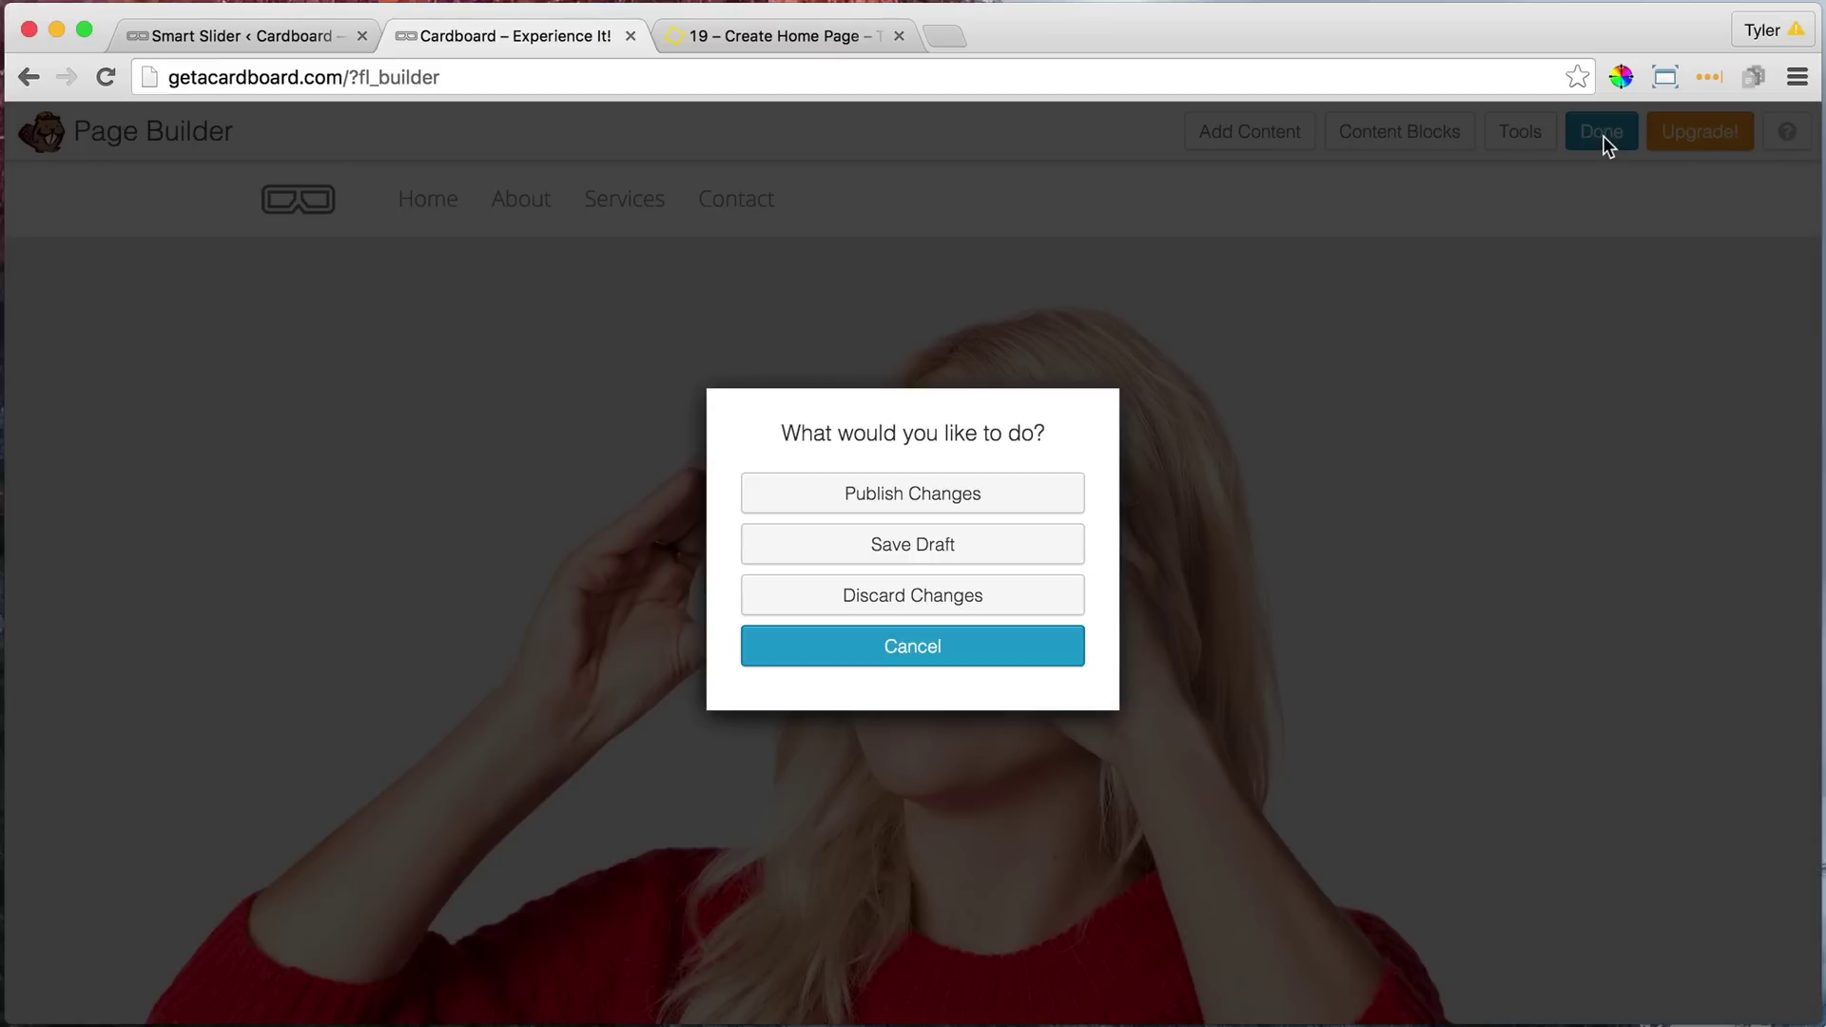
left_click(979, 493)
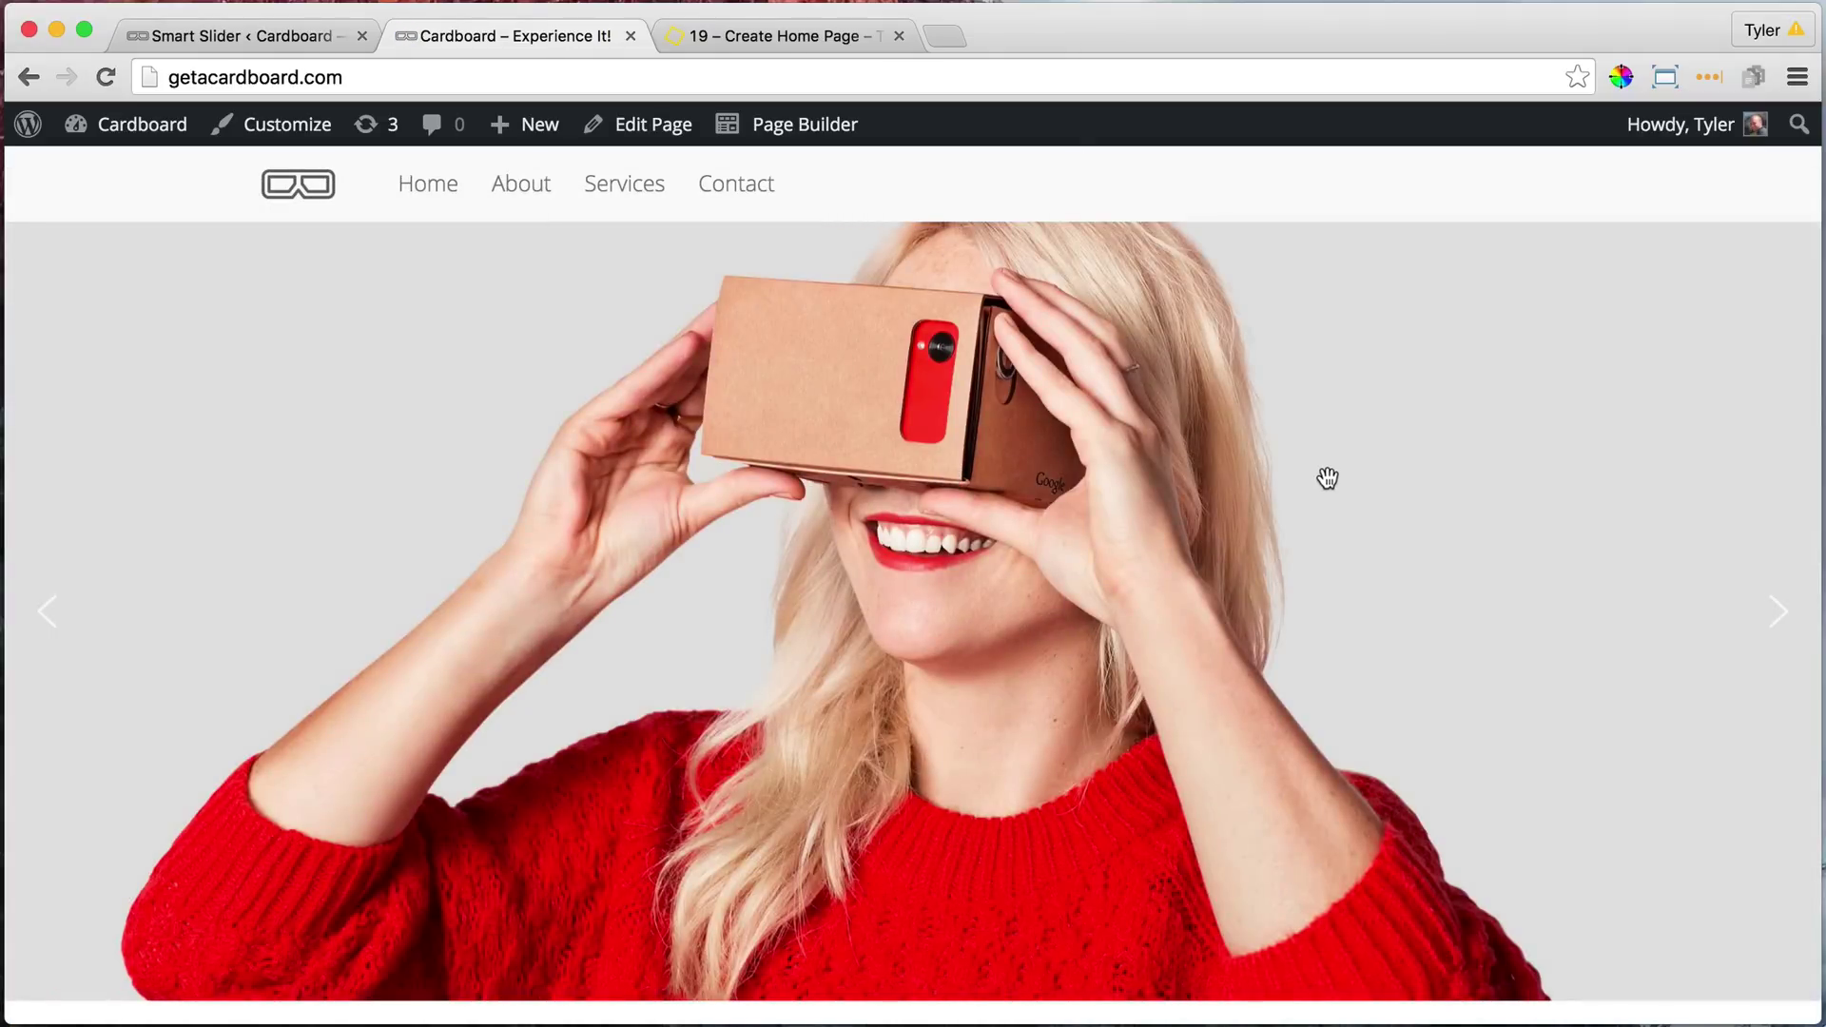
- Review the published slider on the home page by advancing through its slides
scroll(1390, 530, "down", 5)
scroll(1391, 531, "up", 5)
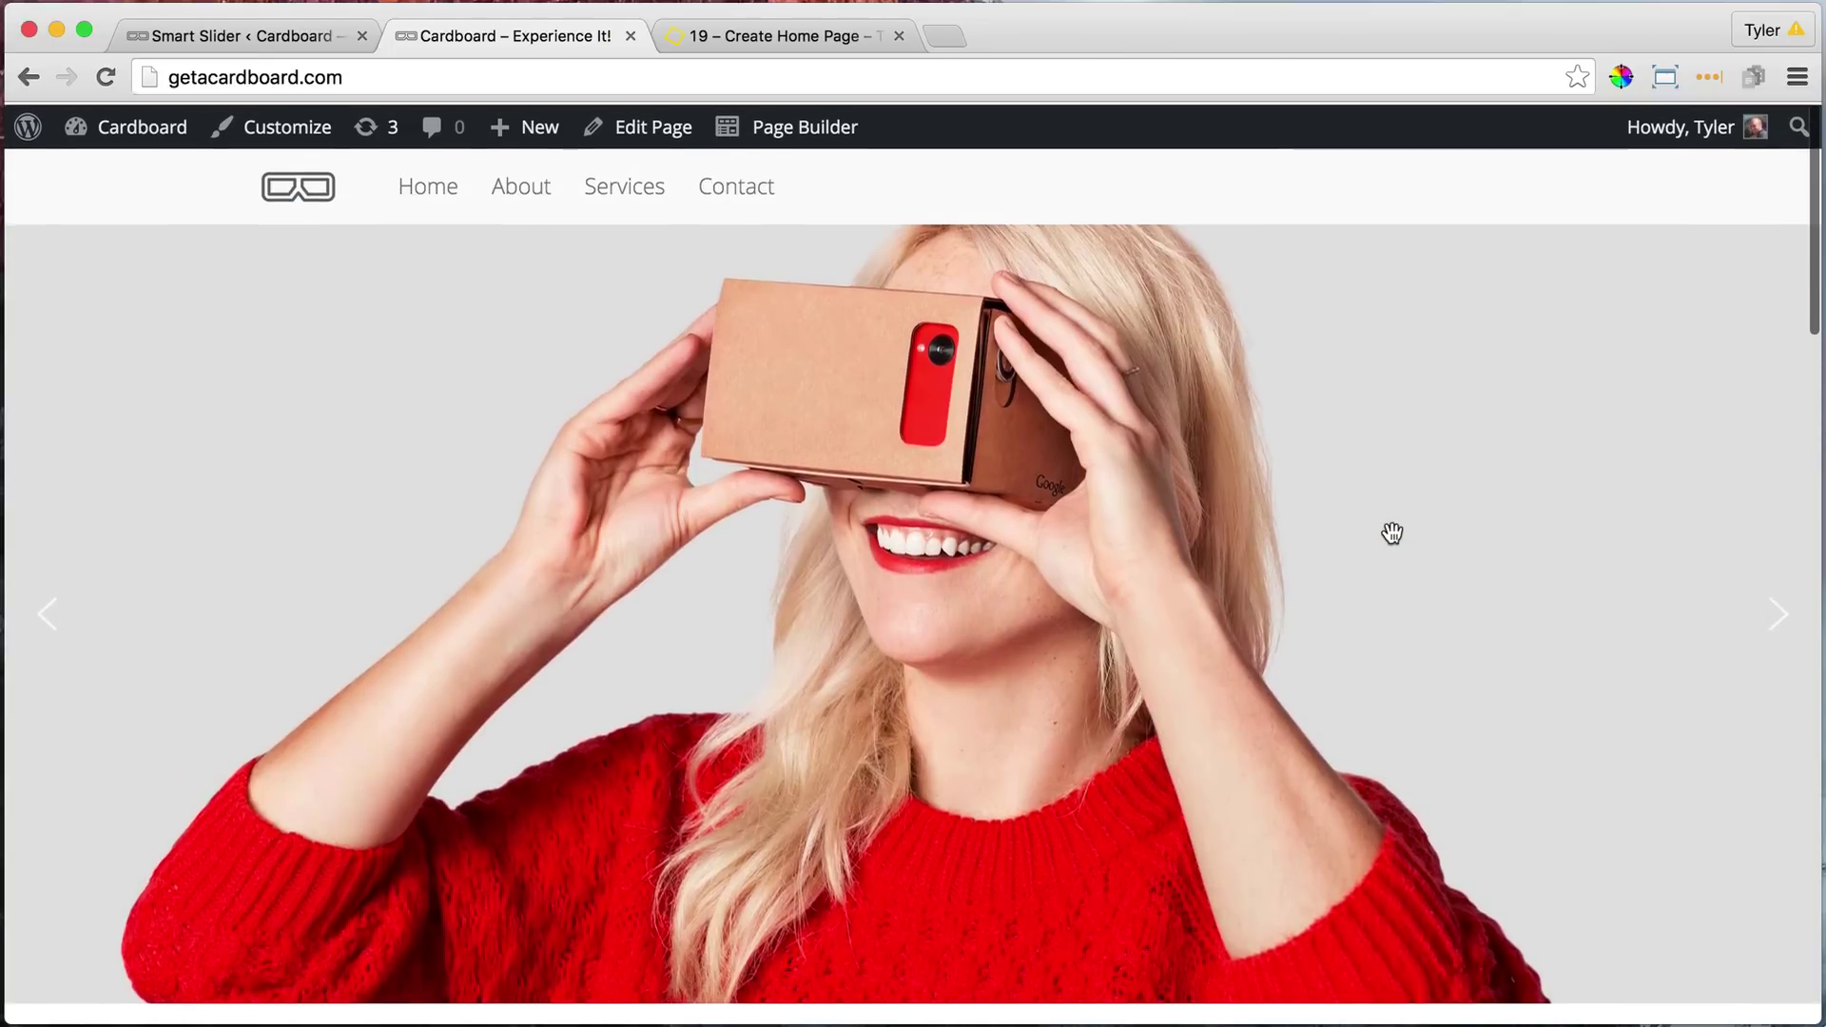
left_click(1779, 630)
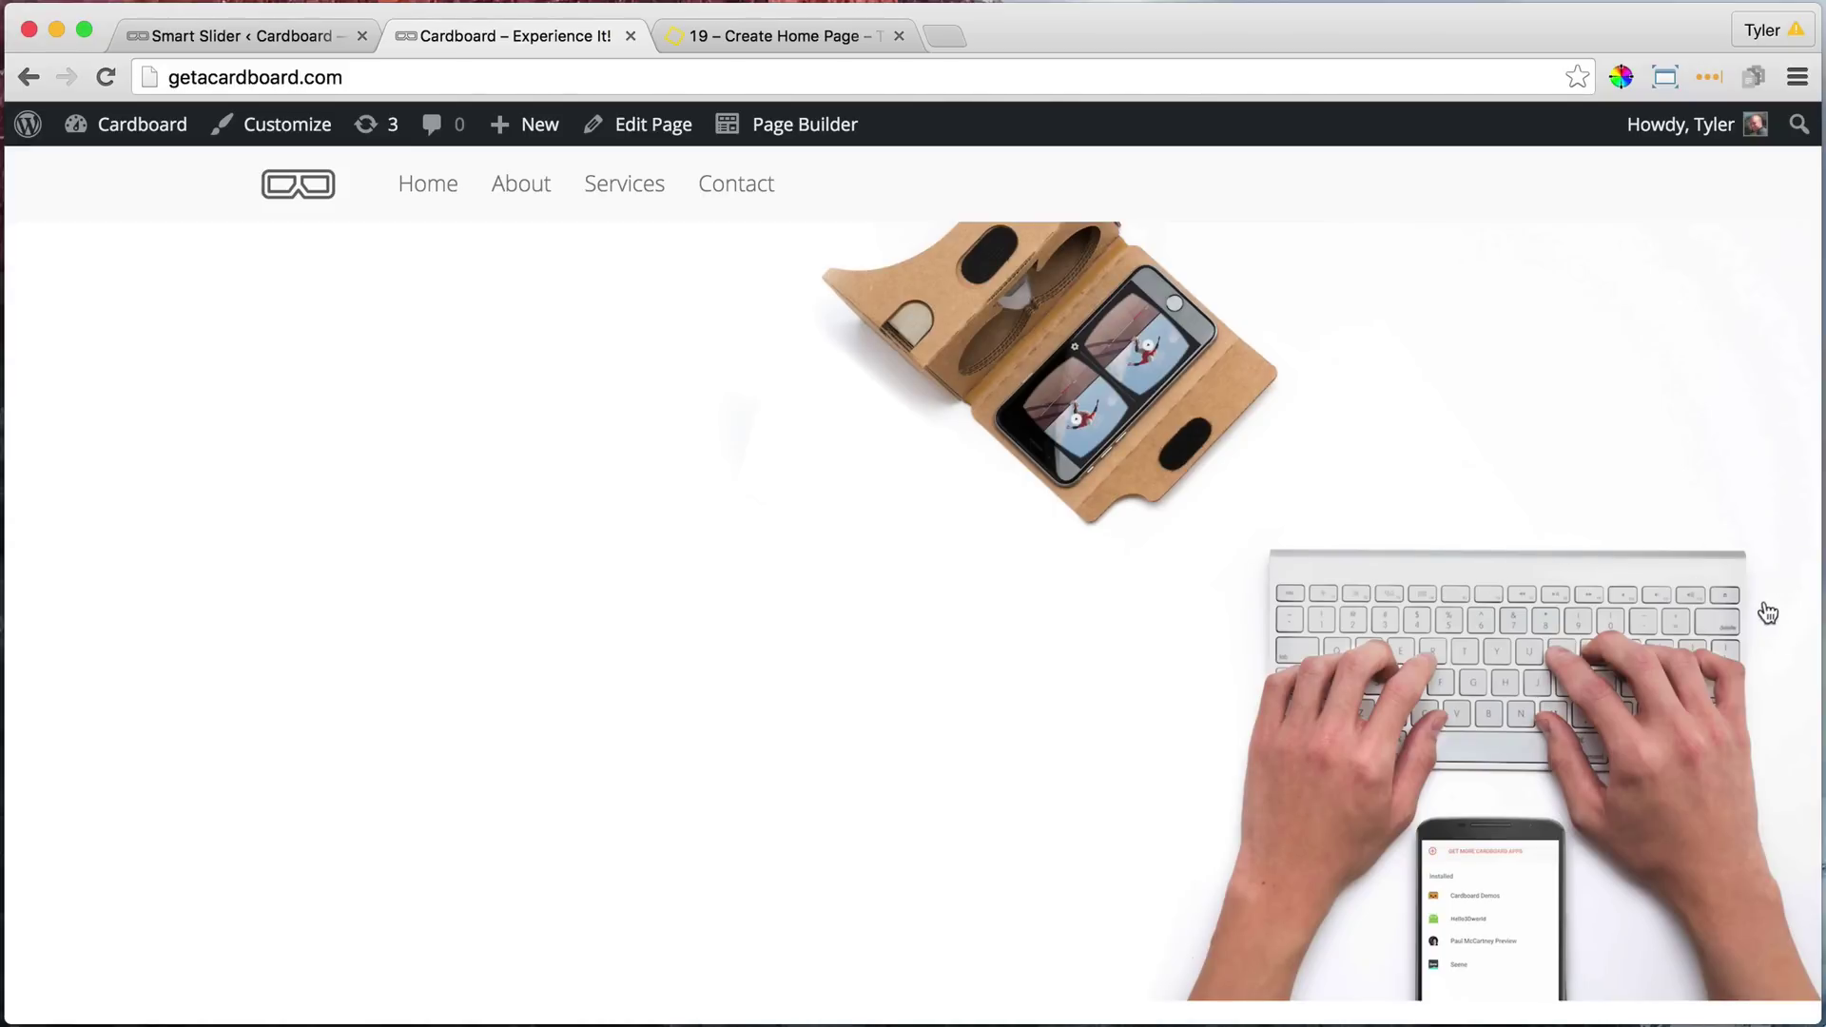
left_click(1795, 628)
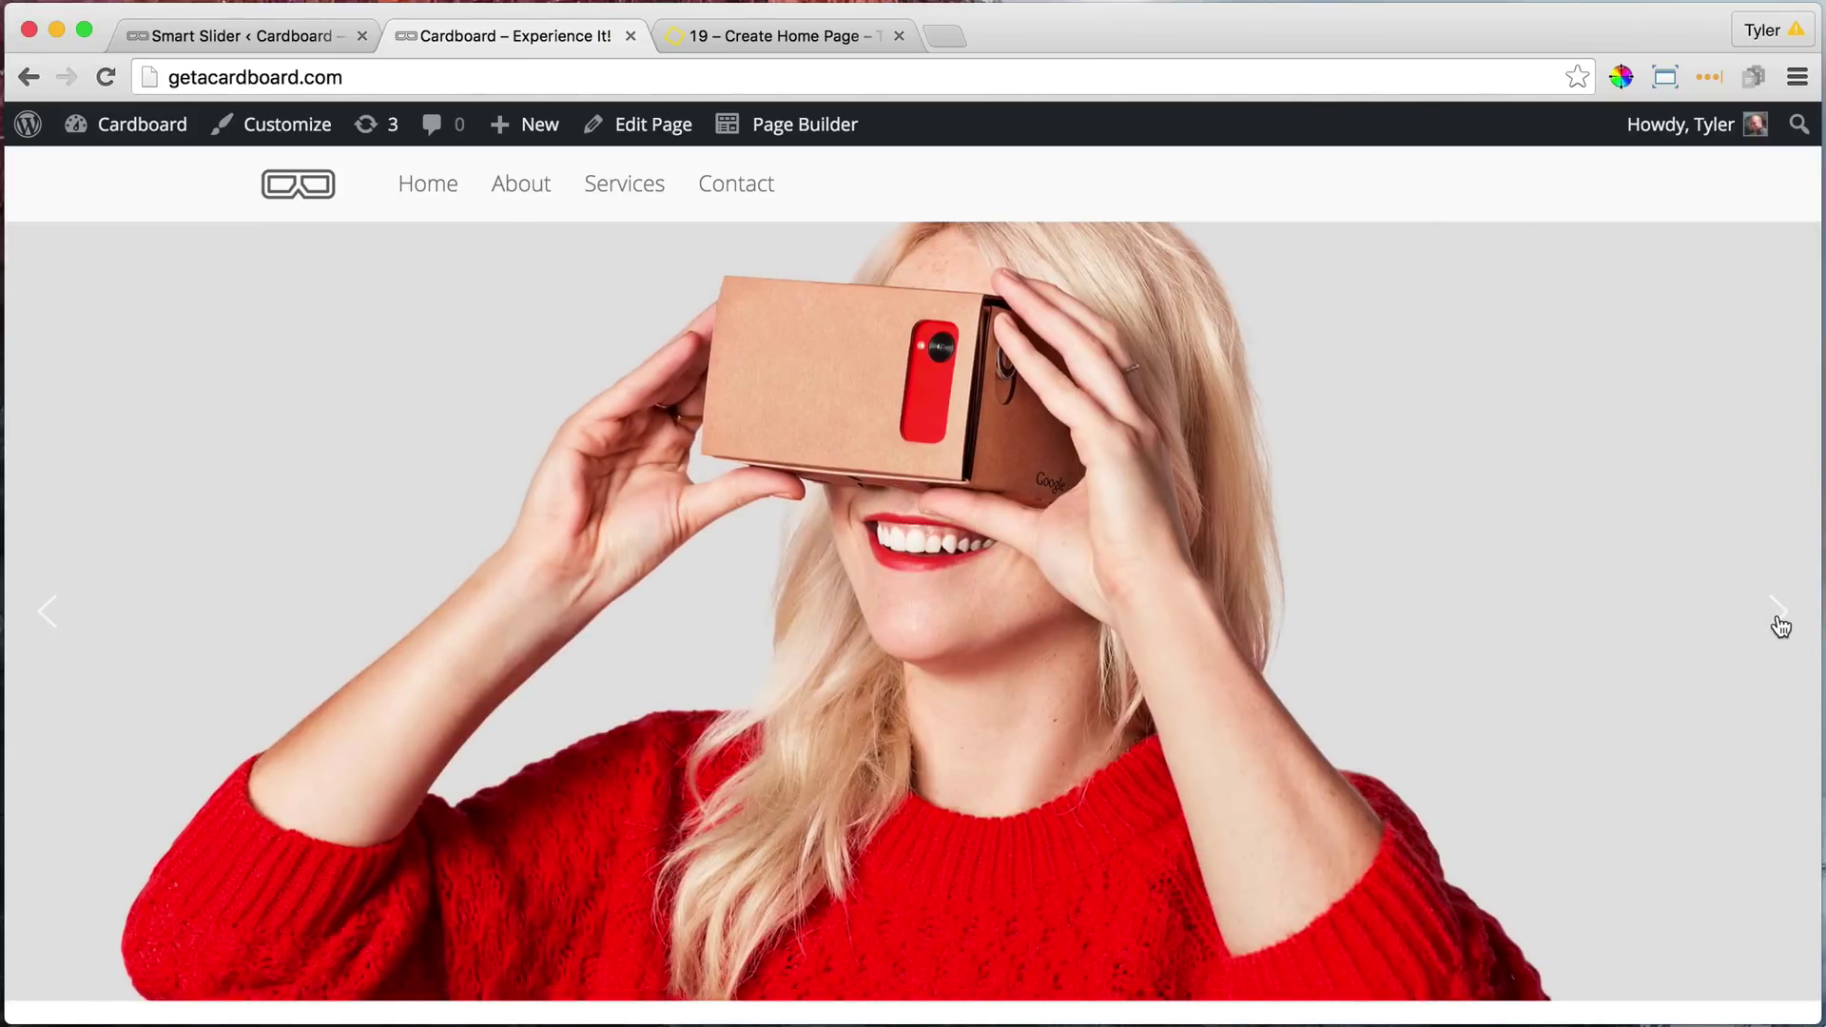
scroll(1492, 640, "down", 1)
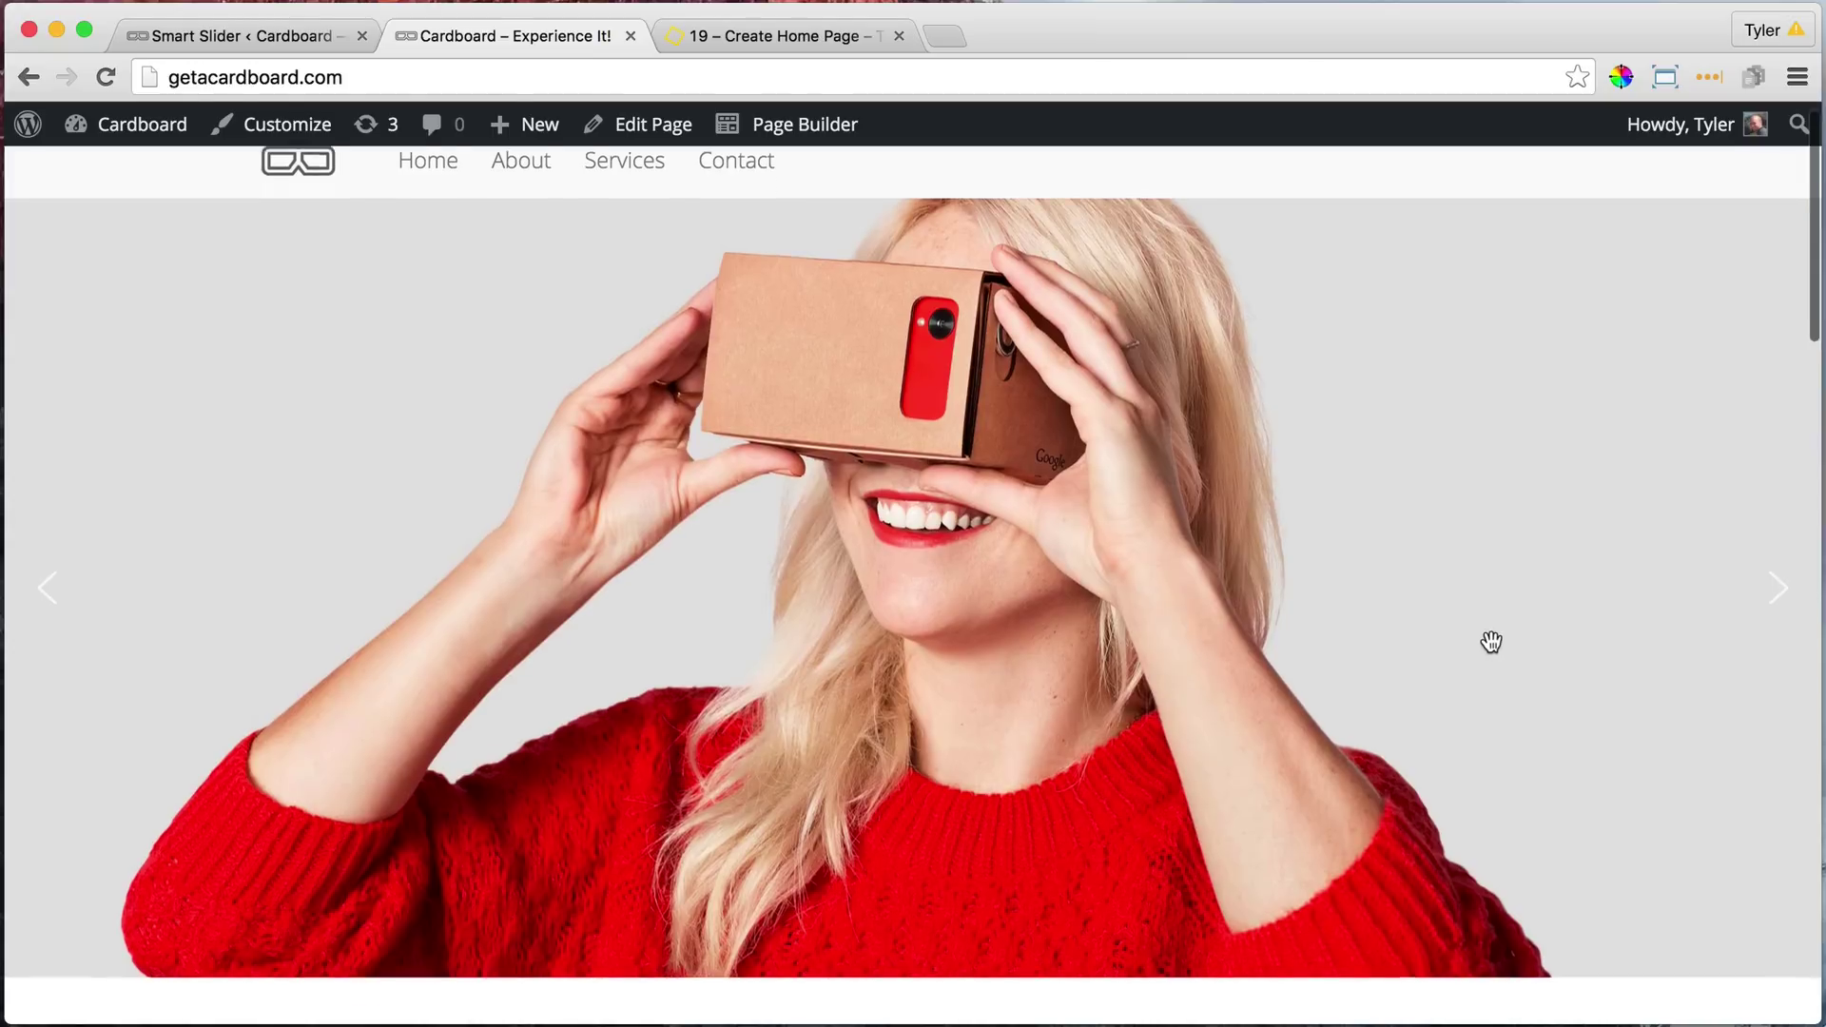
scroll(1499, 640, "up", 1)
left_click_drag(1773, 624, 1009, 460)
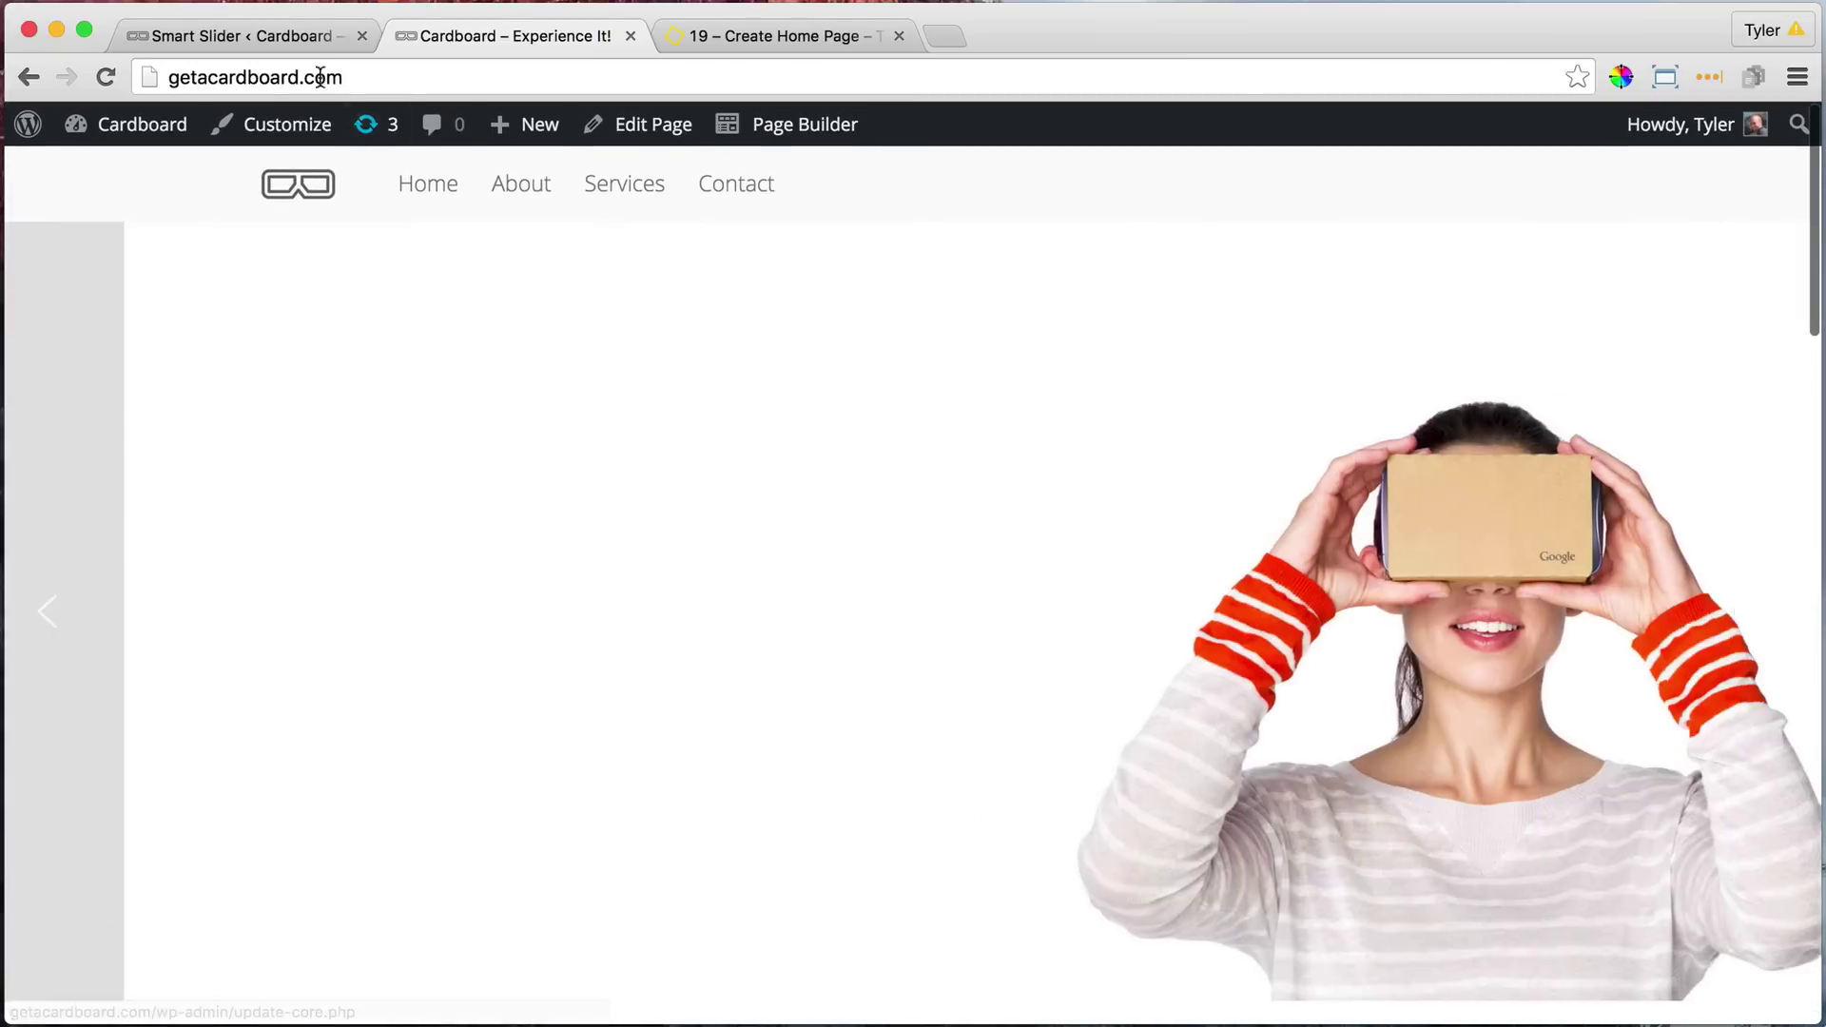
- Set the Homepage Slider's slide animation to Fade and save the slider
left_click(272, 42)
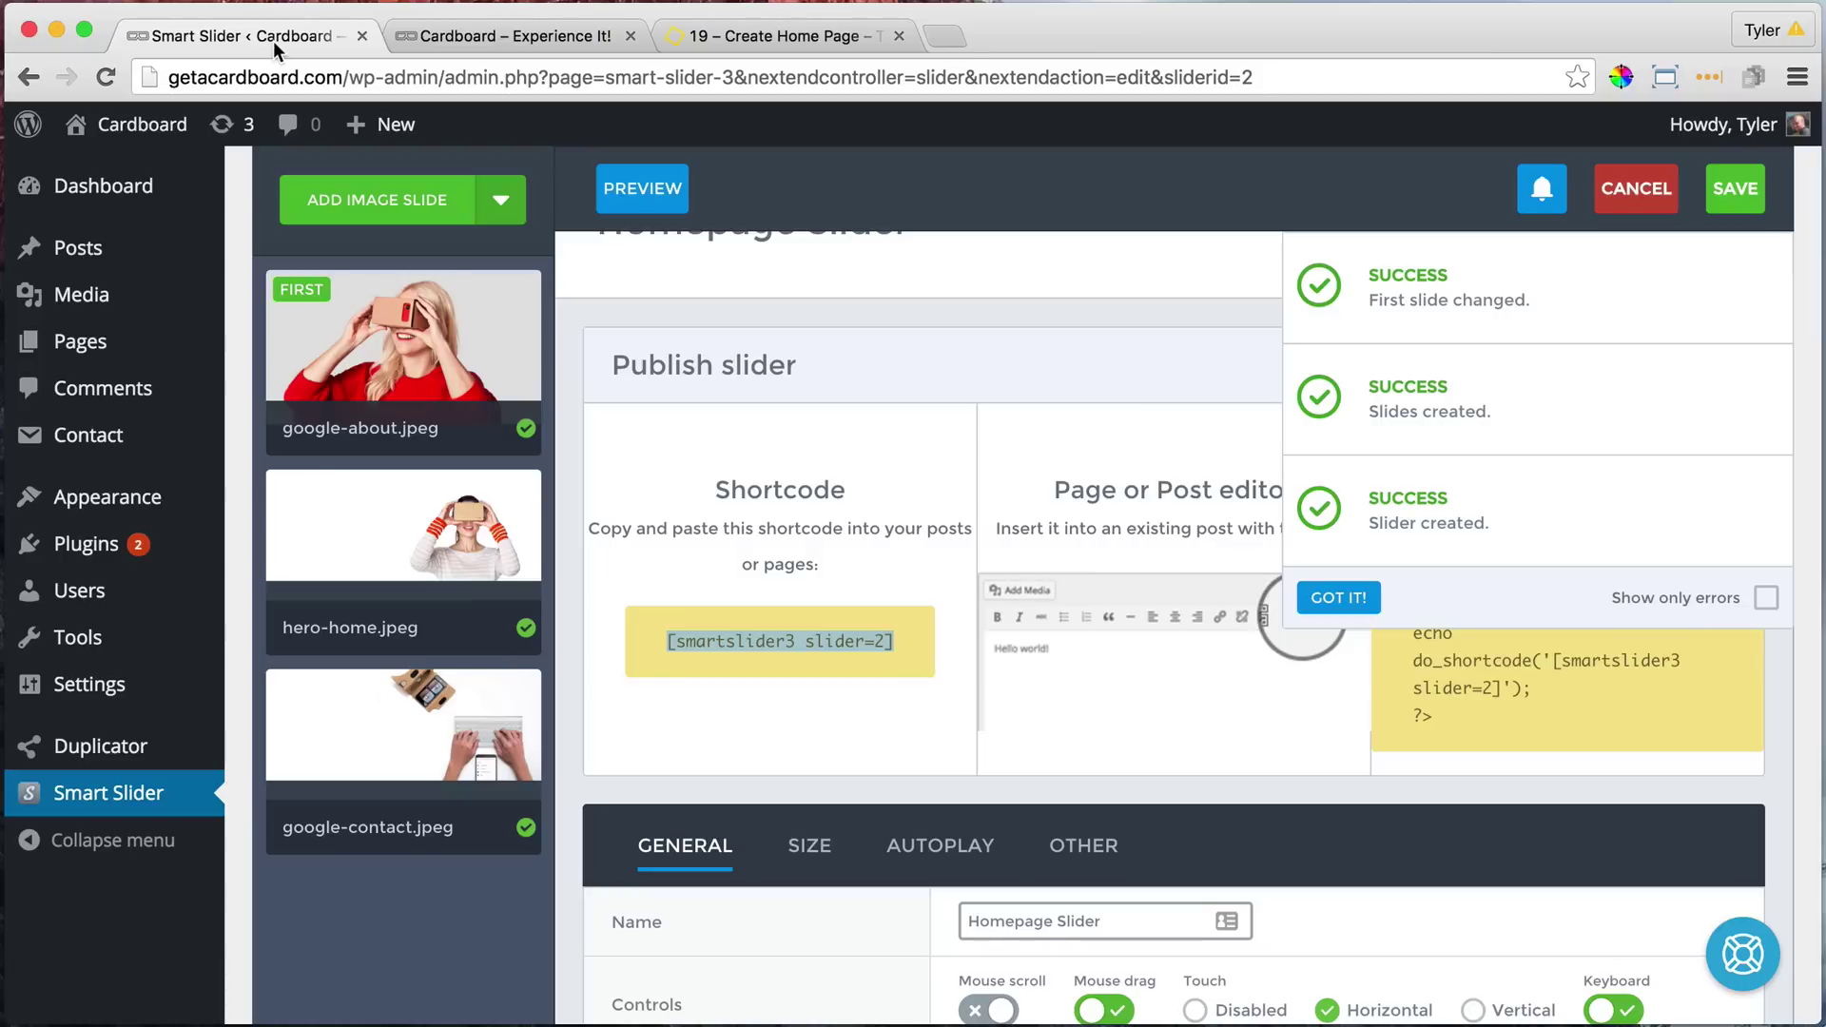
left_click(827, 584)
scroll(876, 563, "down", 4)
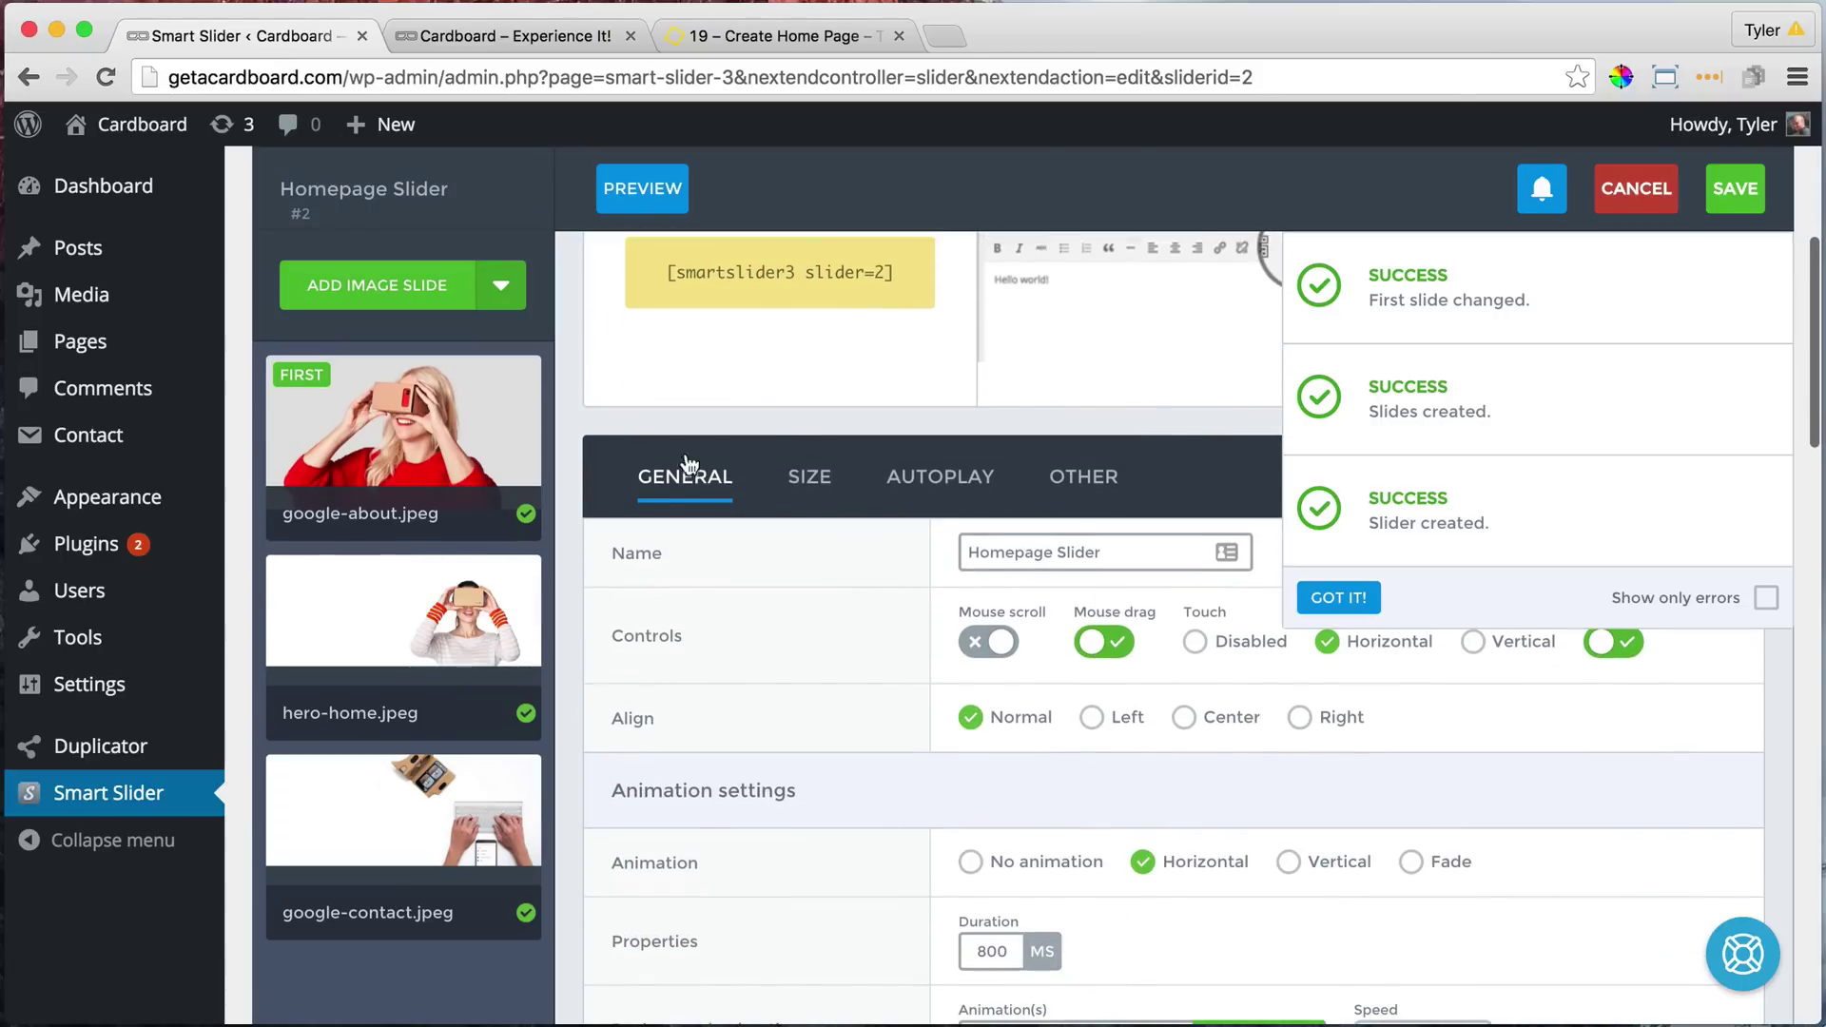
scroll(1103, 687, "down", 3)
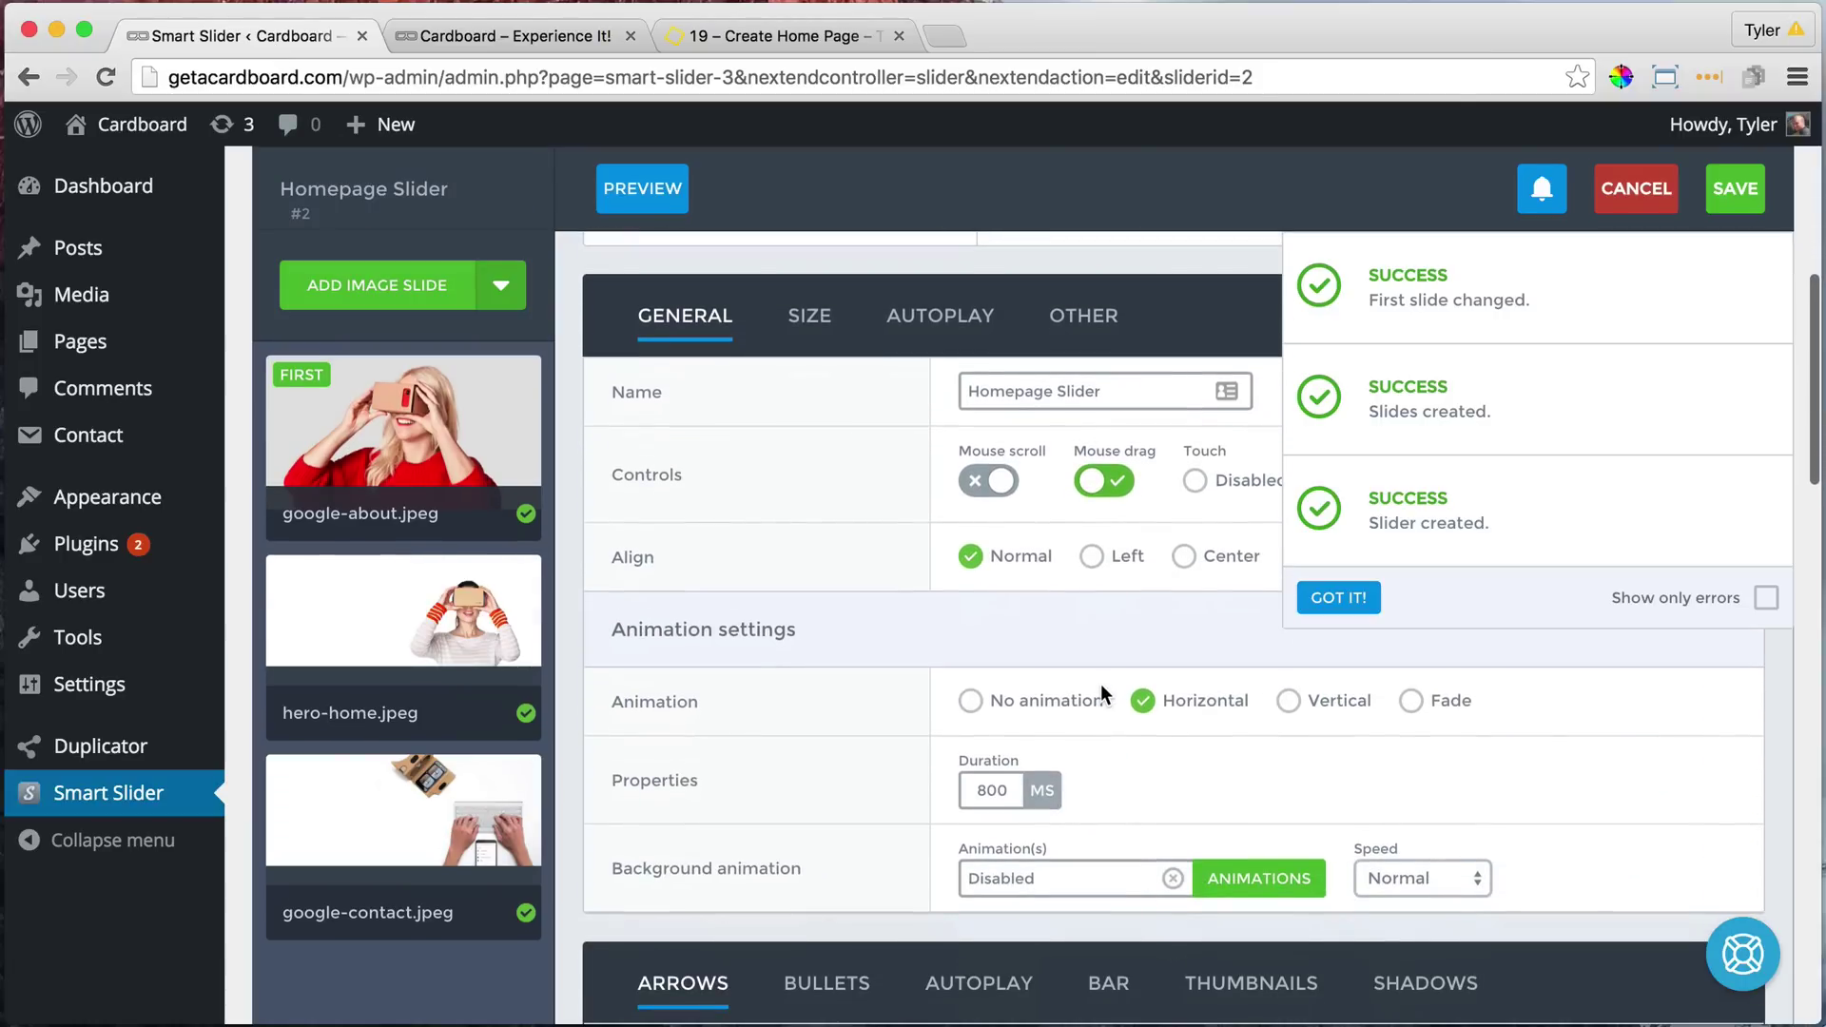
scroll(1100, 683, "up", 2)
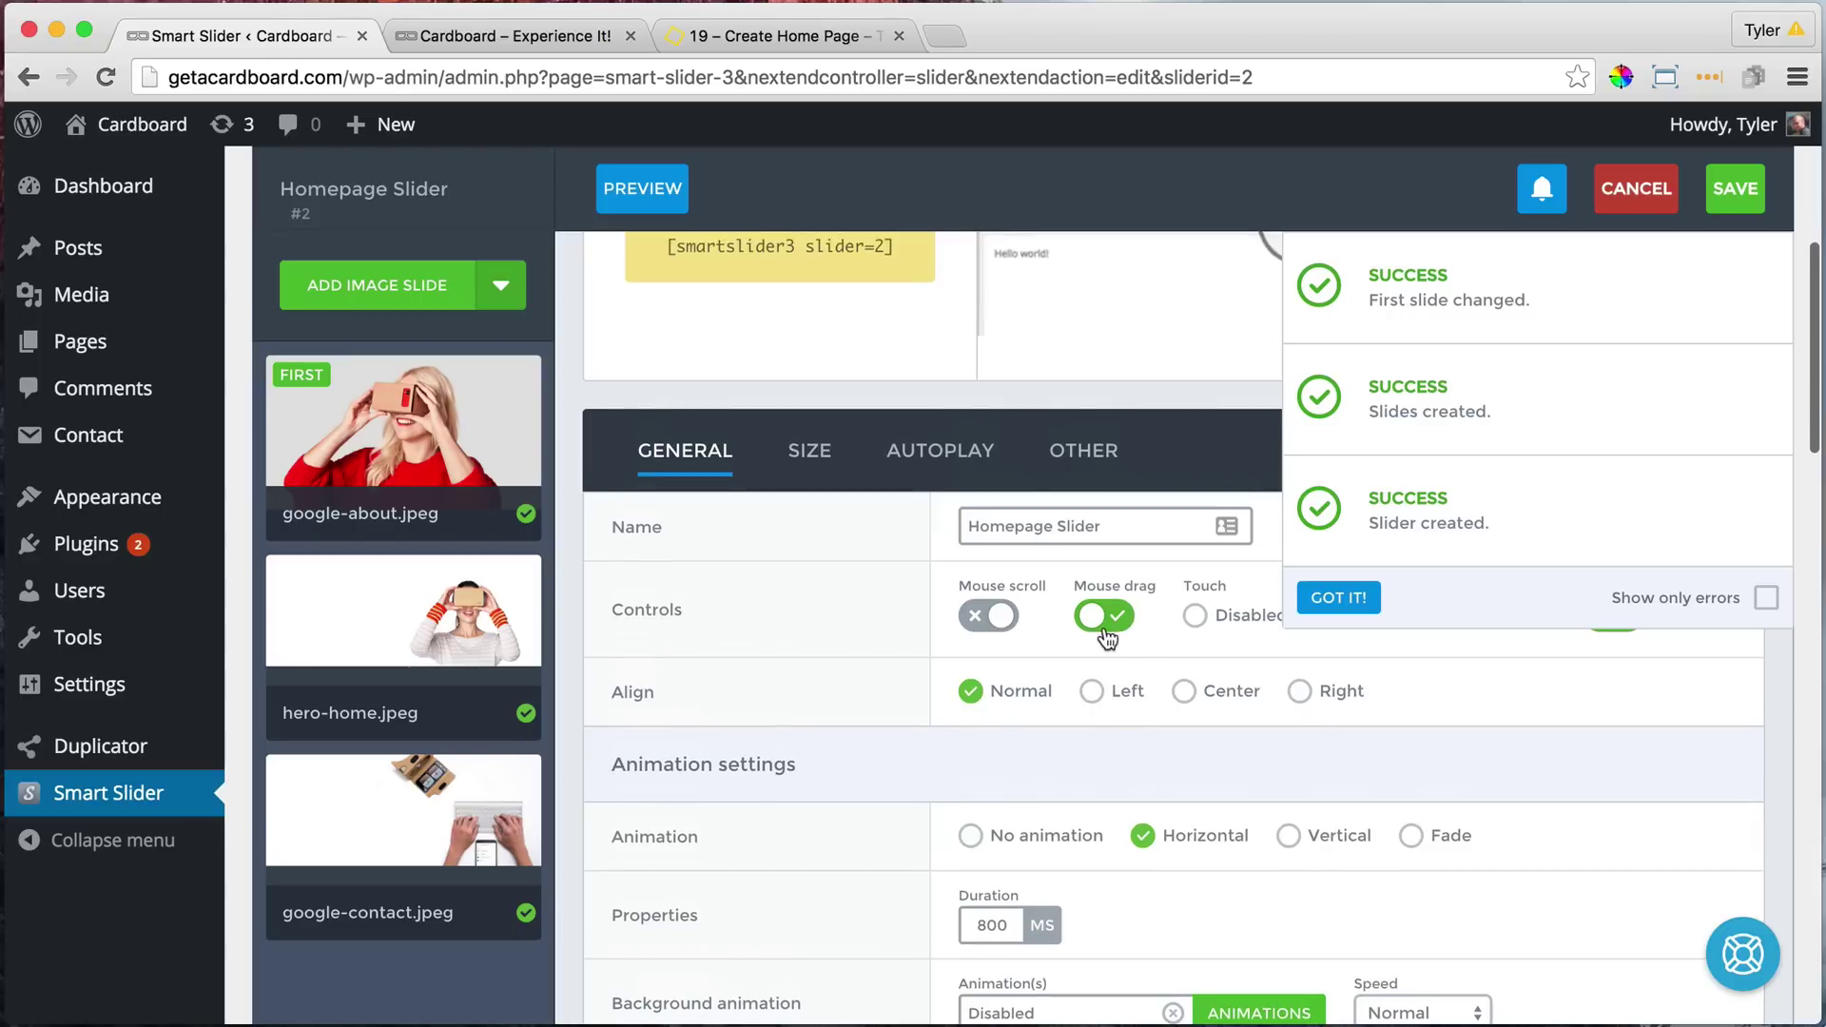
scroll(1099, 639, "down", 1)
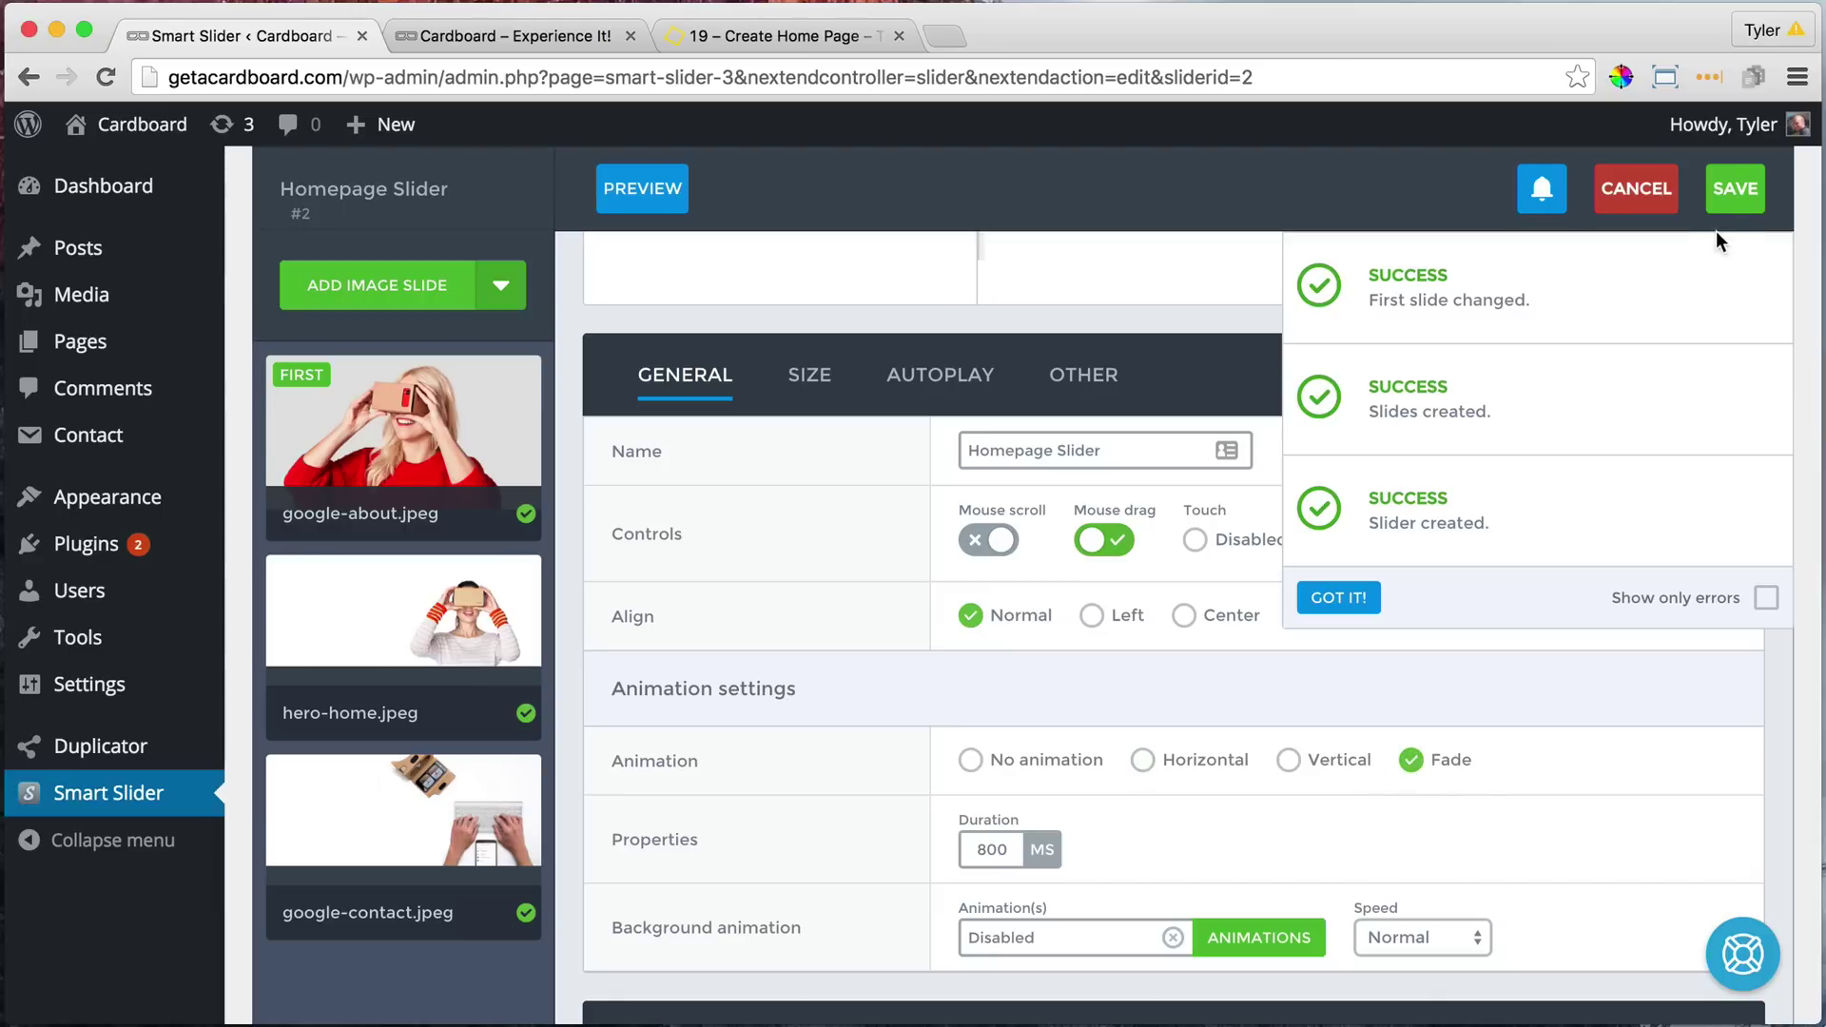
left_click(1731, 200)
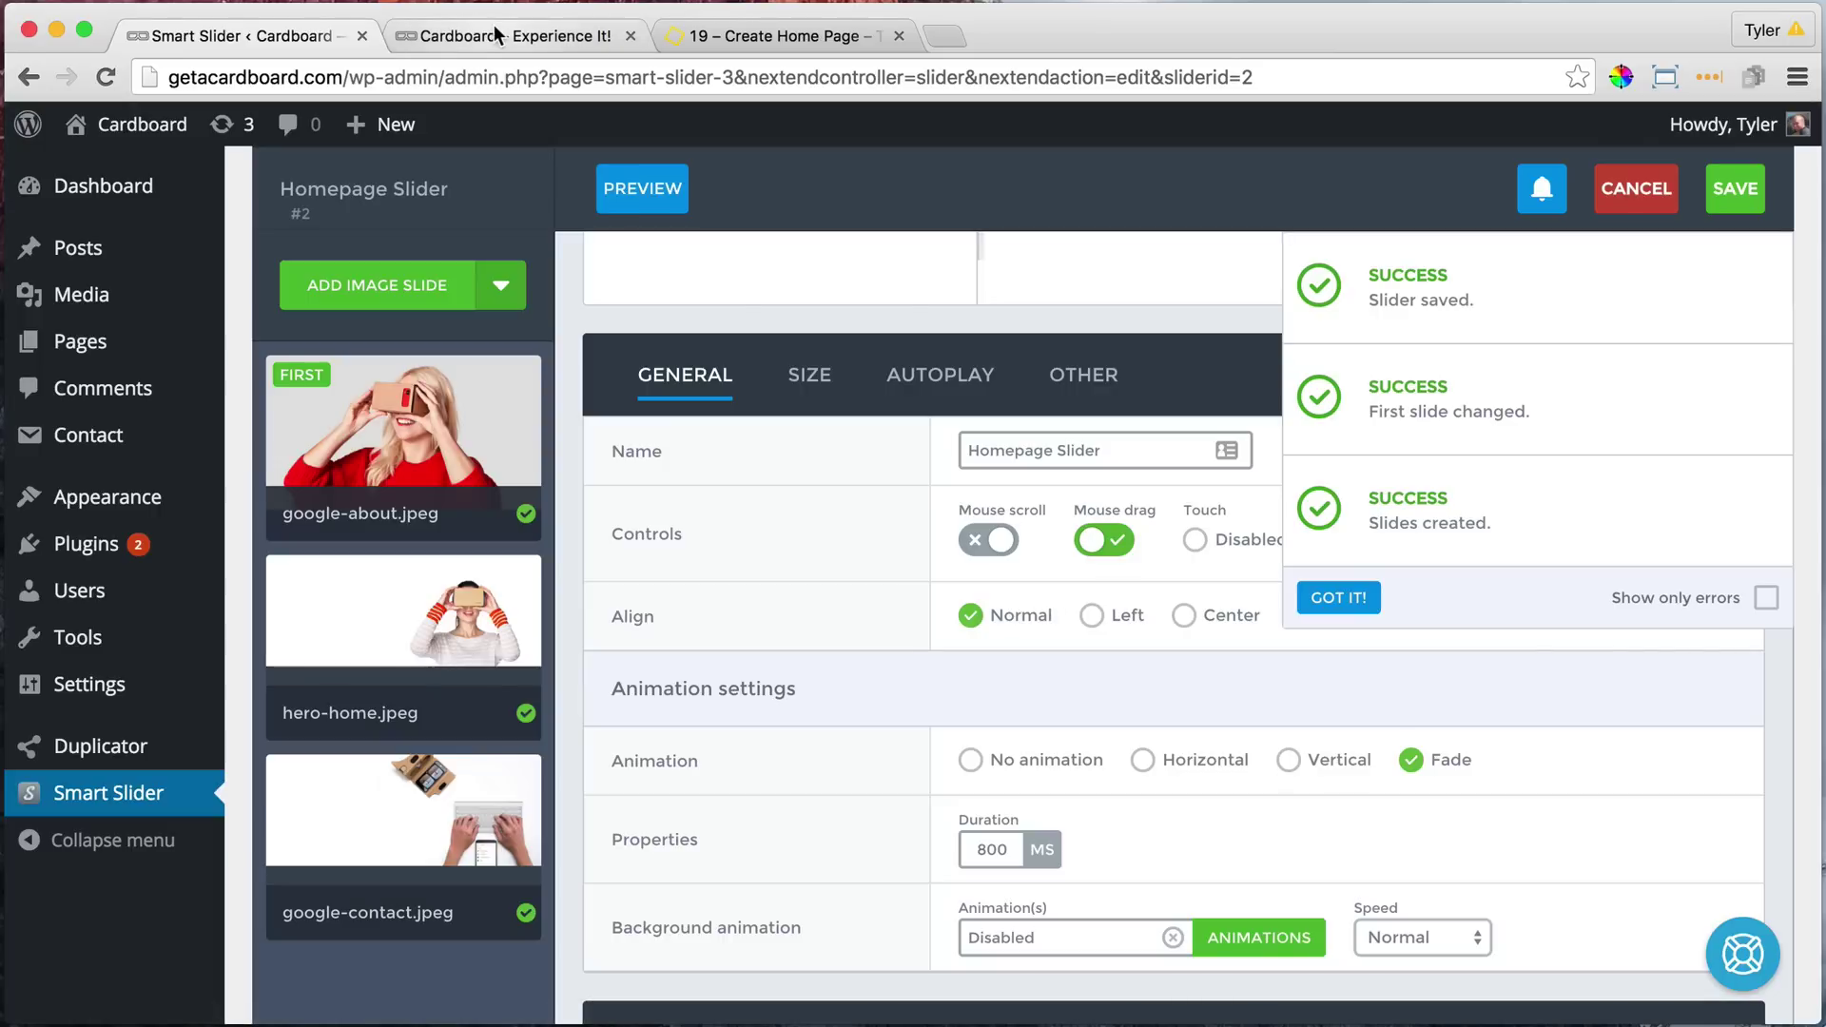
- Review the Fade transition on the published home page by advancing through the slider's slides
left_click(495, 35)
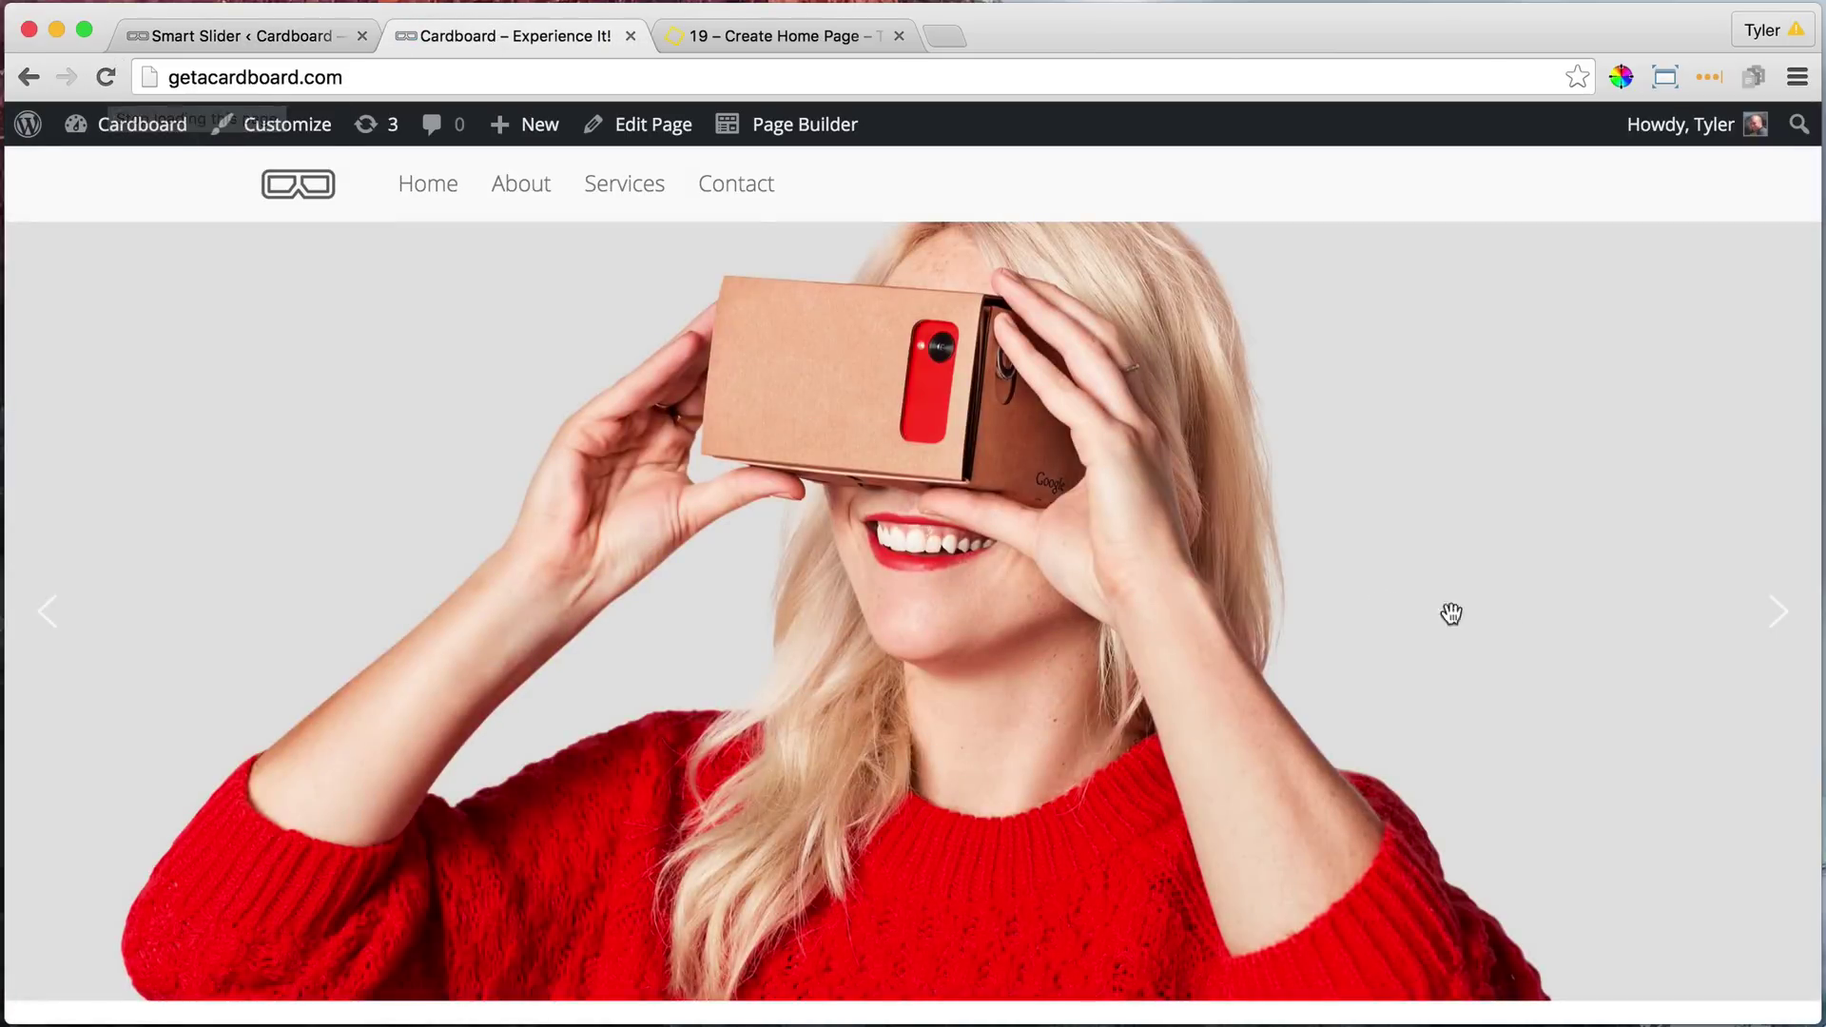
left_click(1780, 618)
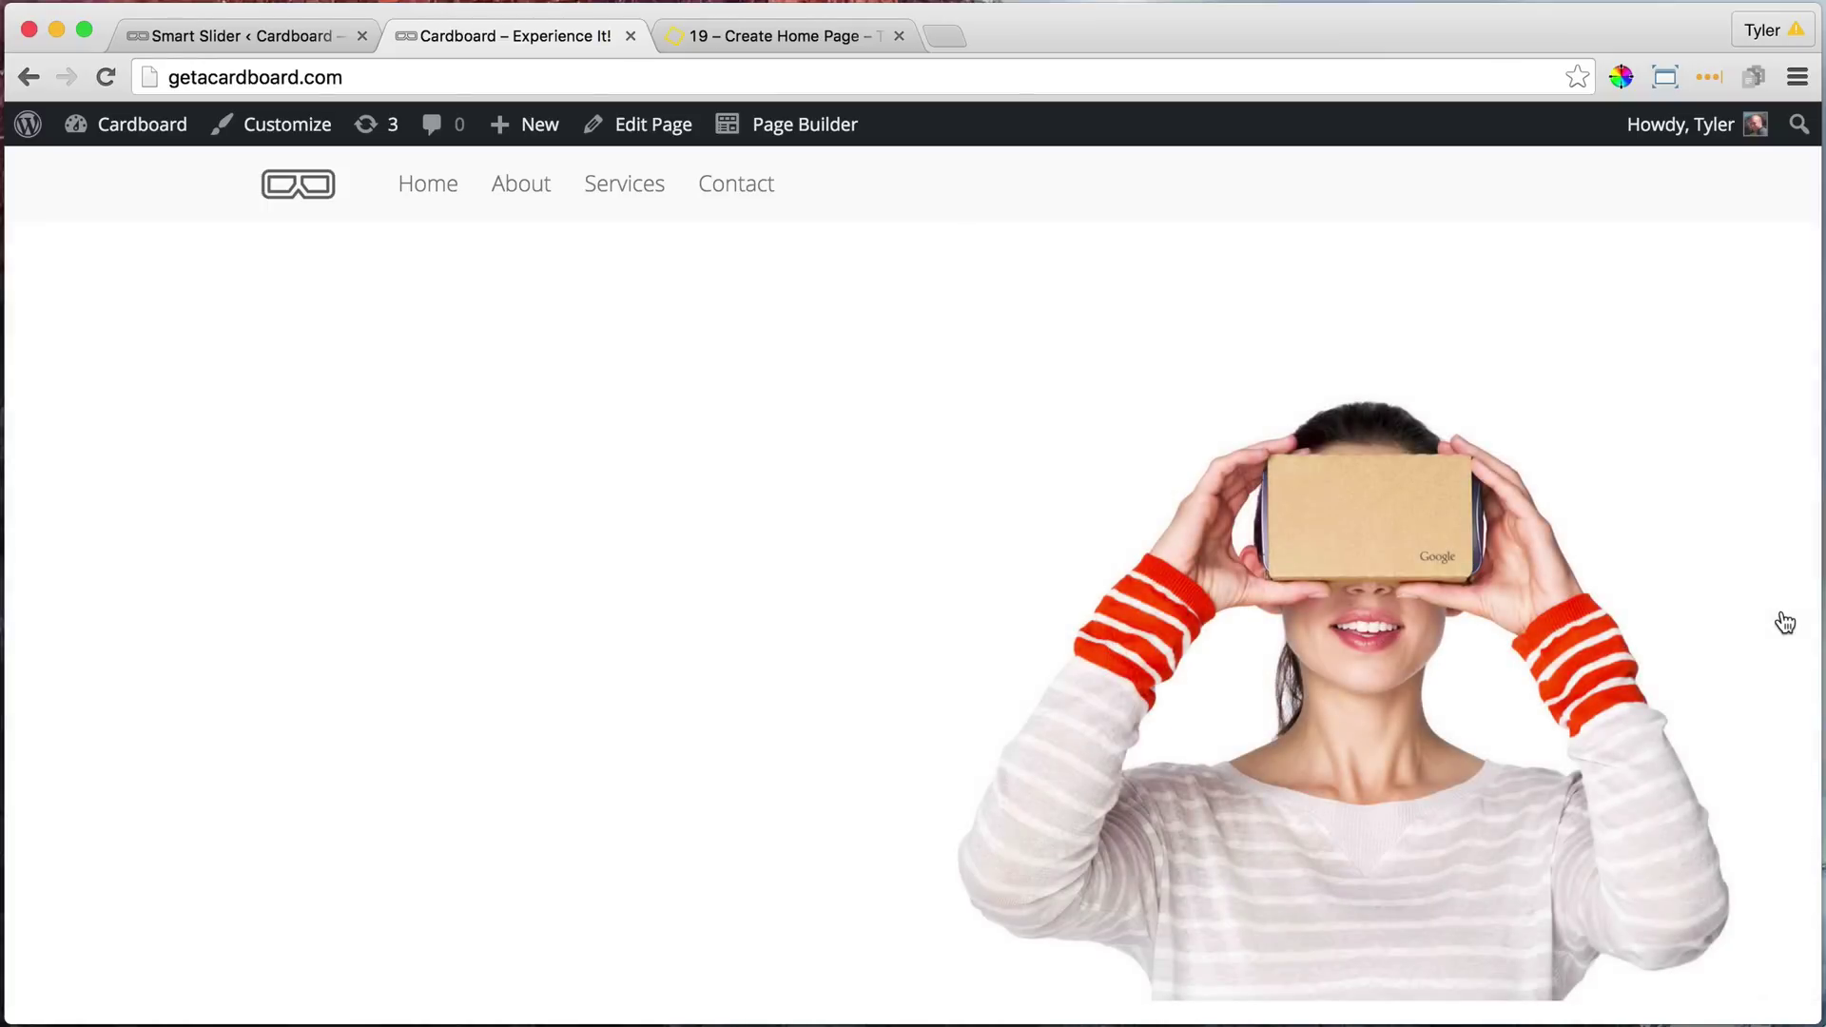
left_click(1785, 623)
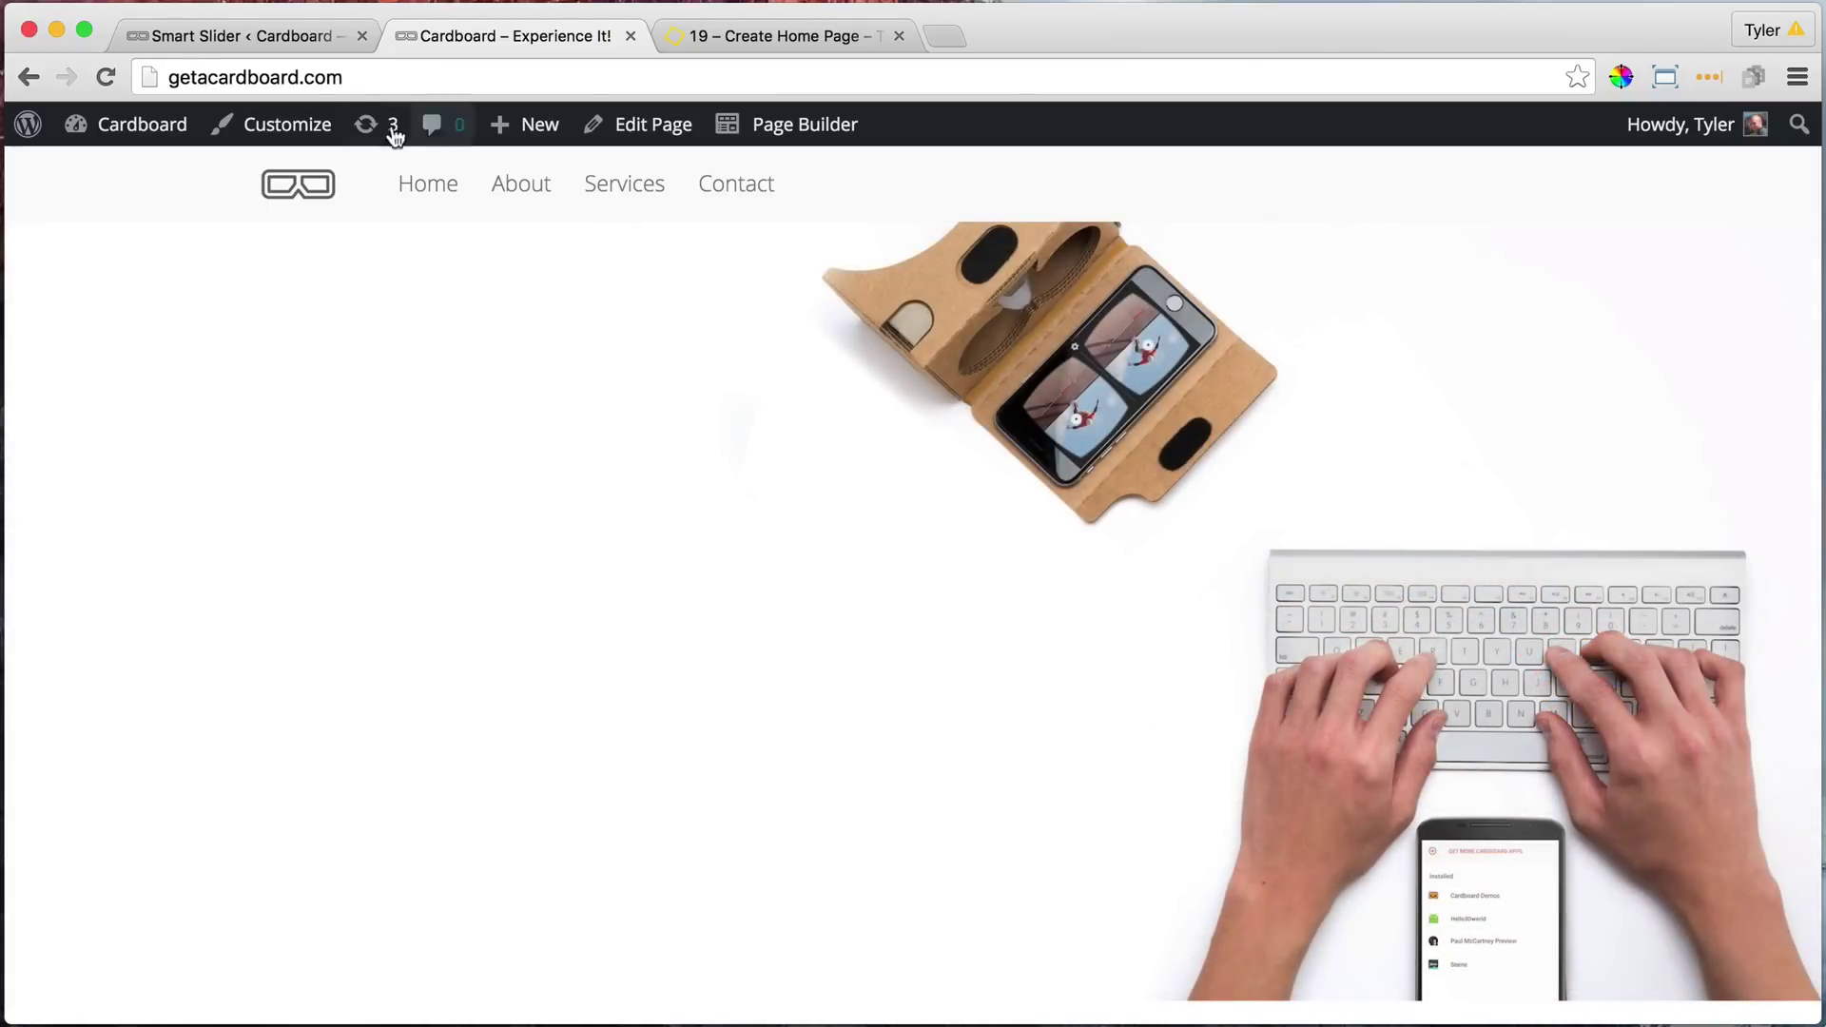
- Set the Homepage Slider's slide animation back to Horizontal and dismiss the slider notifications
left_click(279, 36)
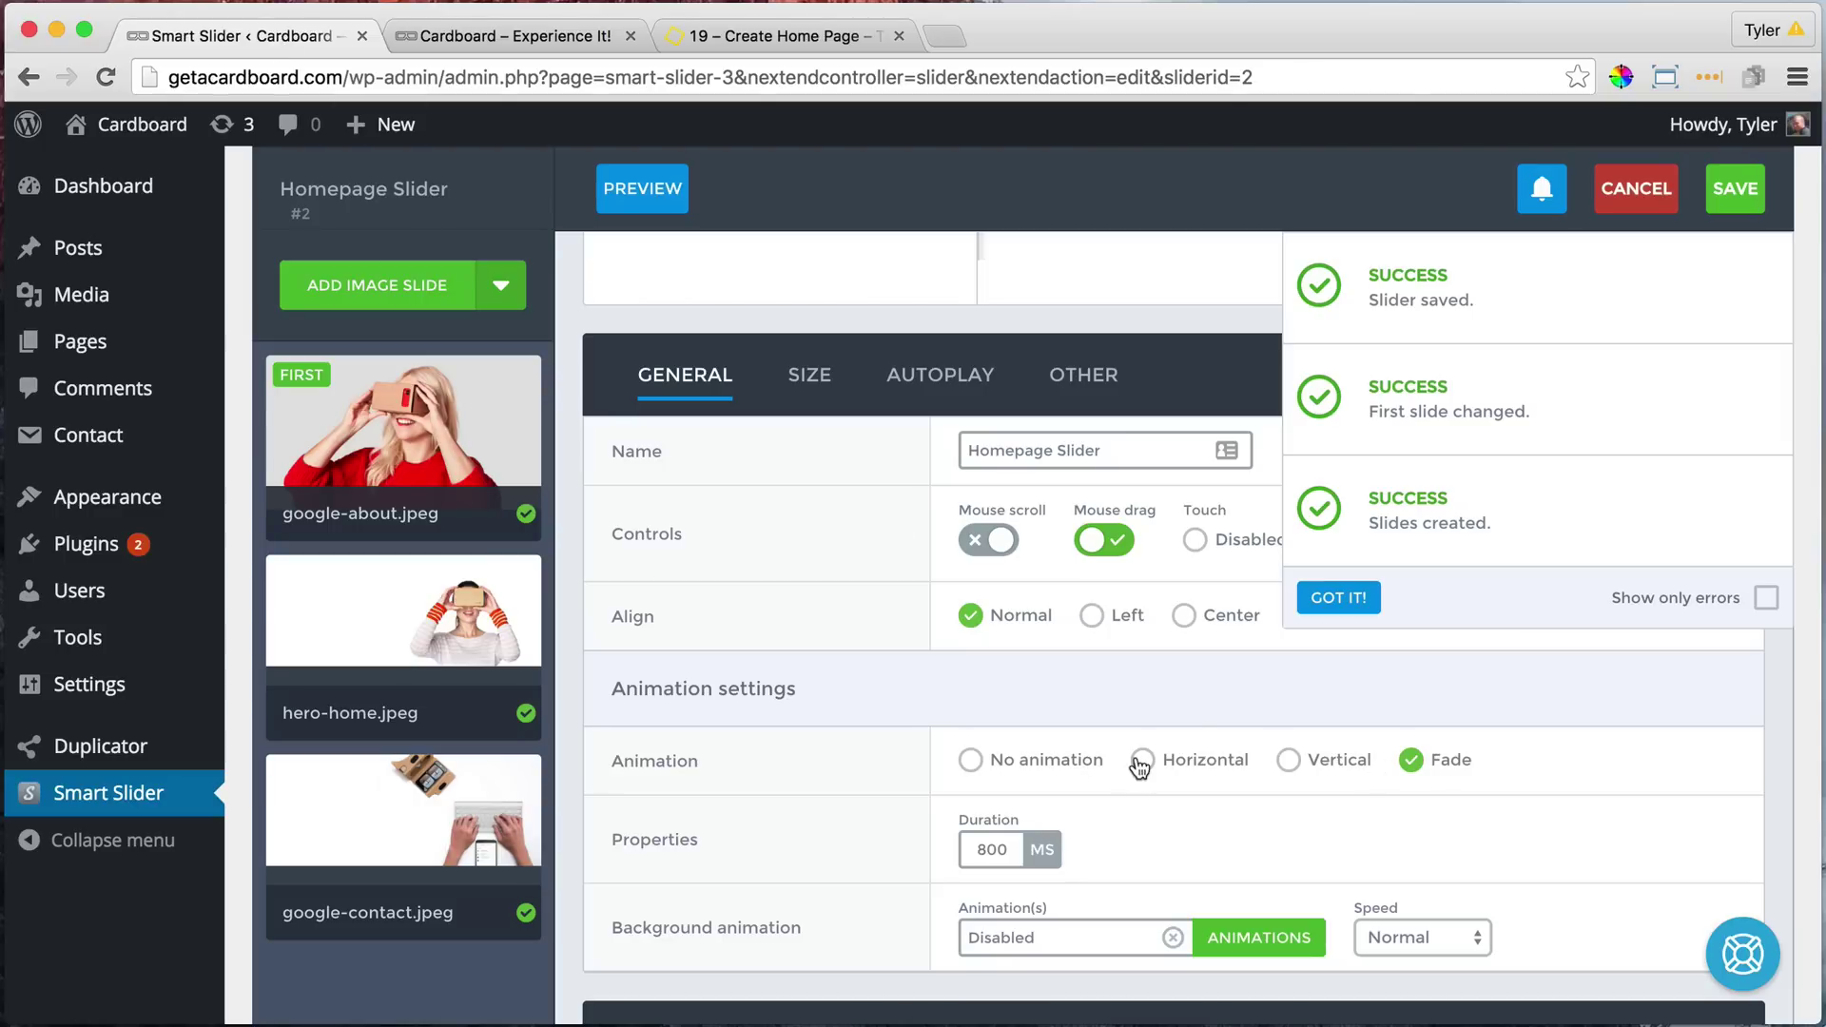
scroll(1416, 772, "down", 5)
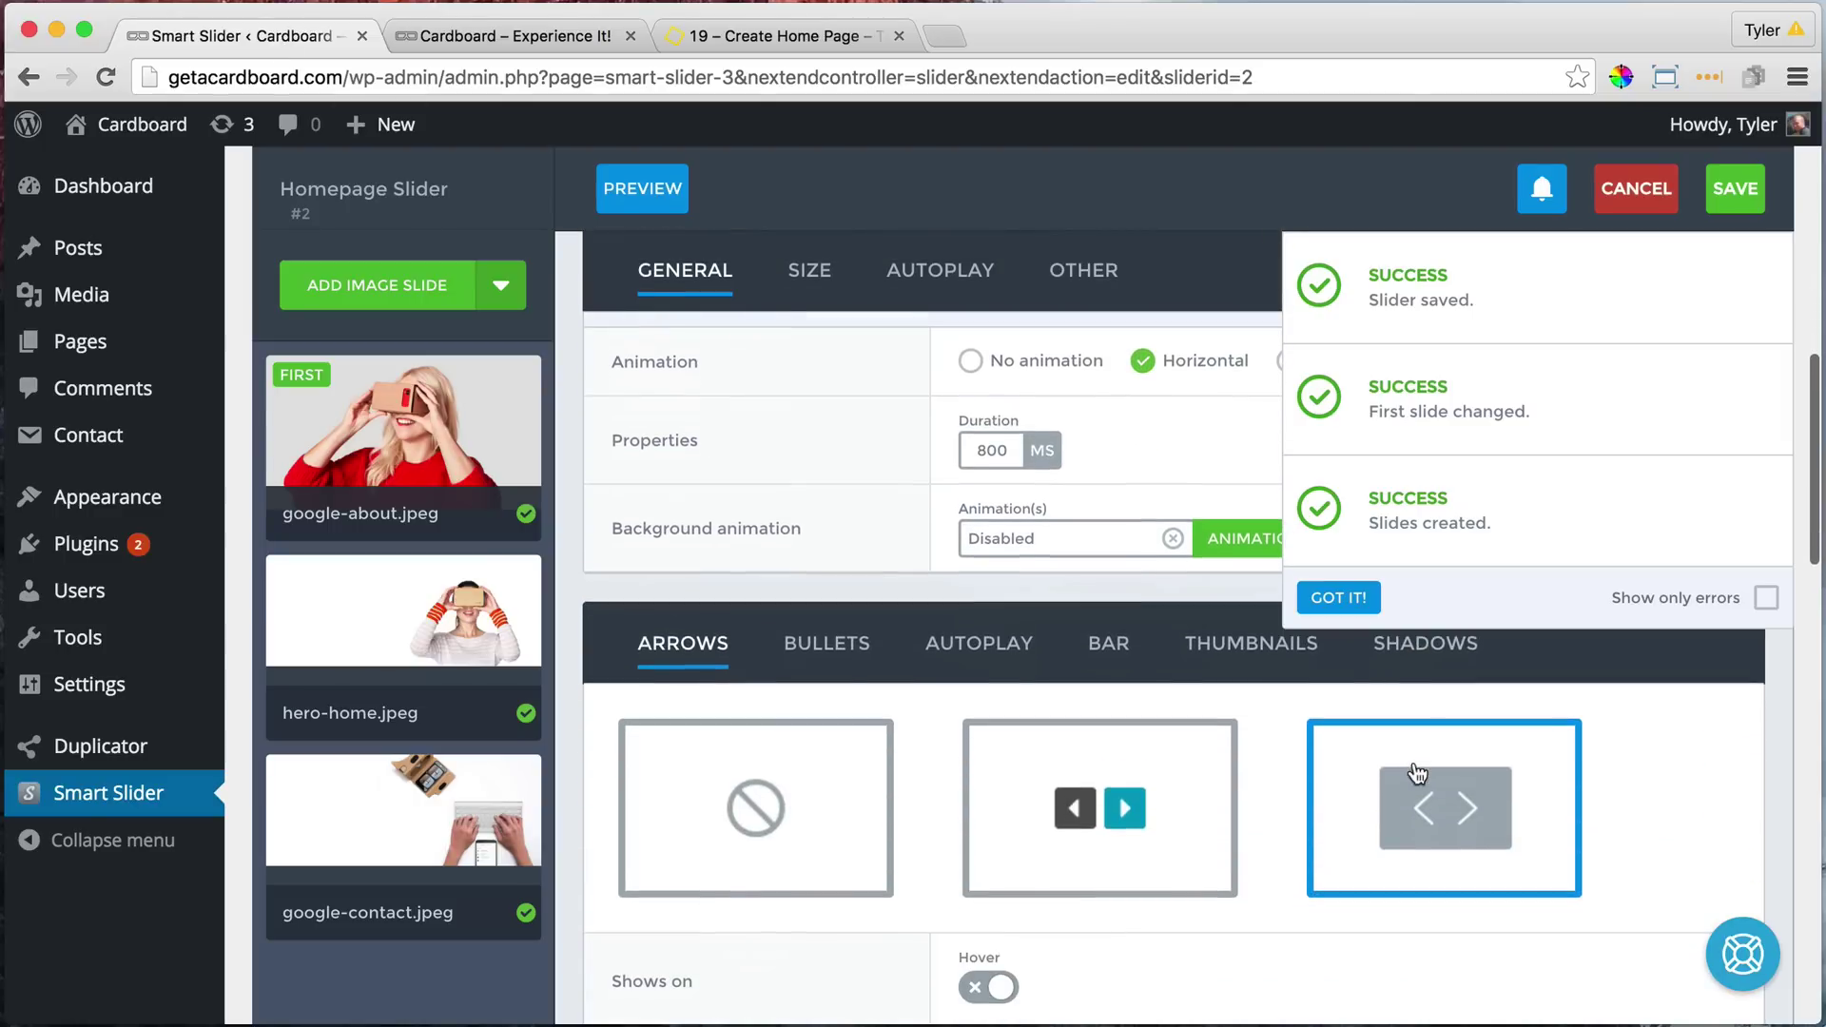
scroll(1423, 776, "down", 2)
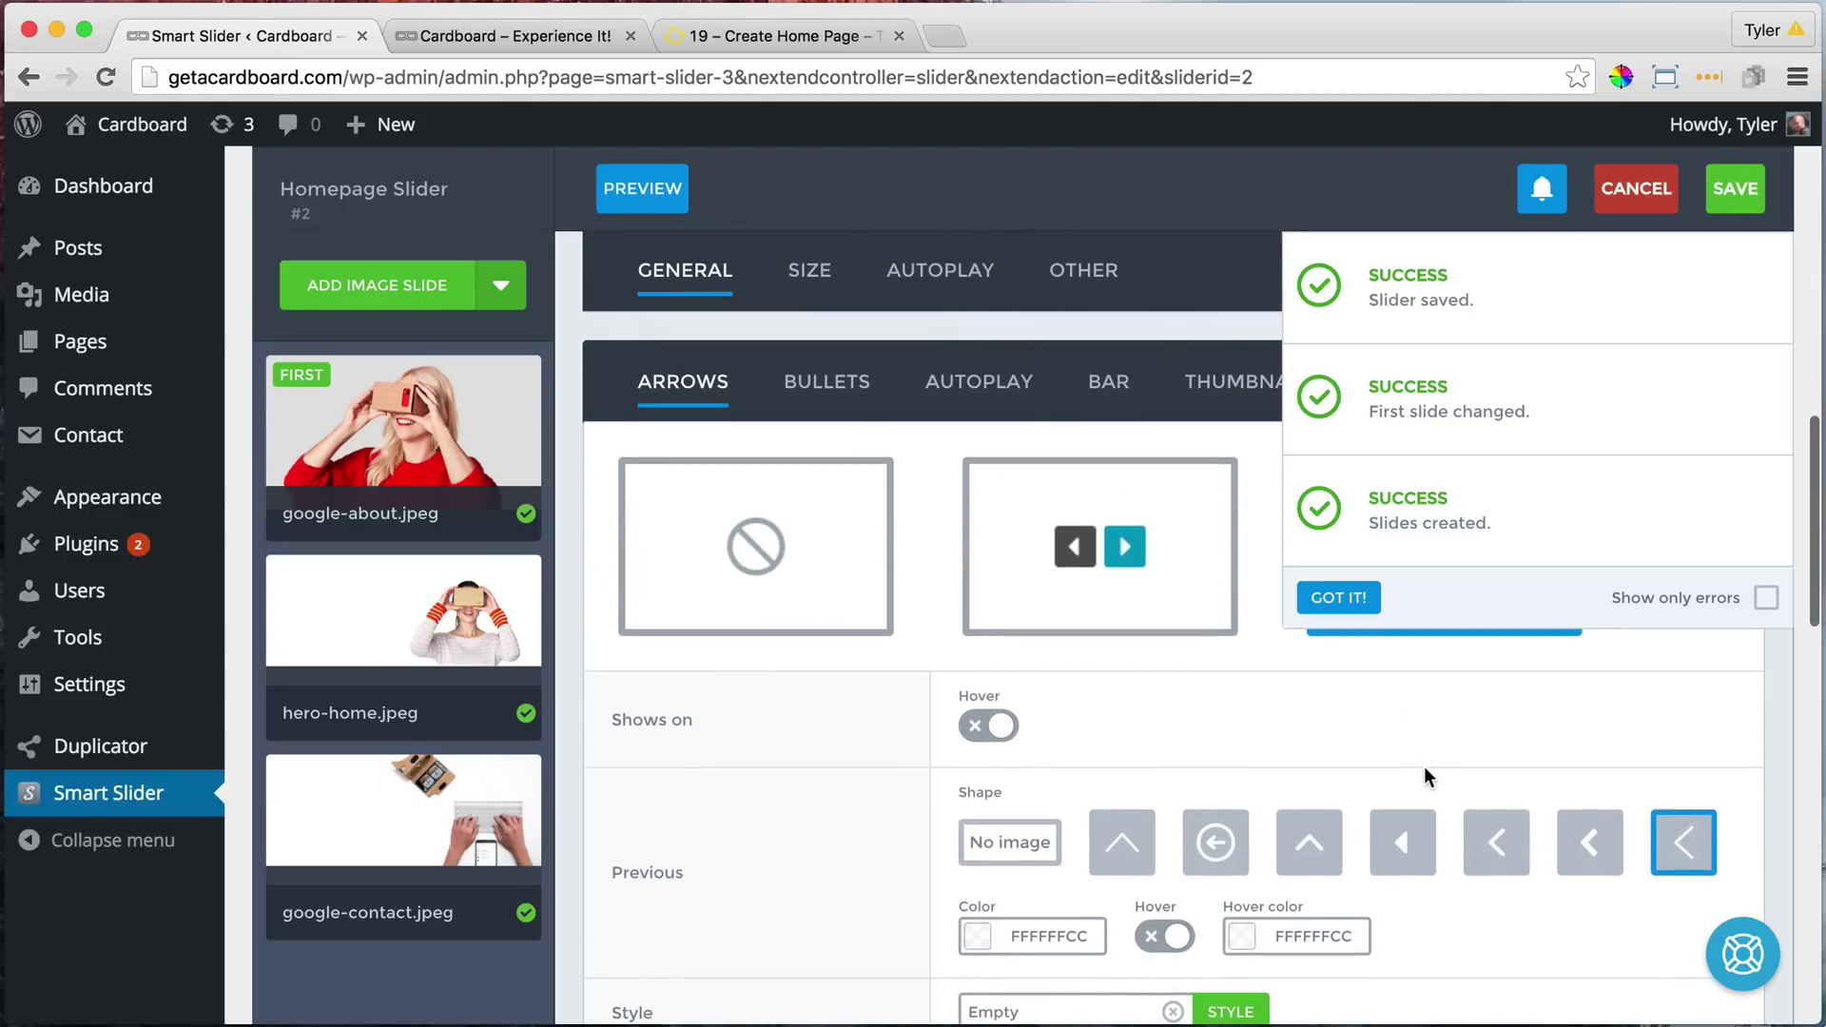
left_click(1355, 597)
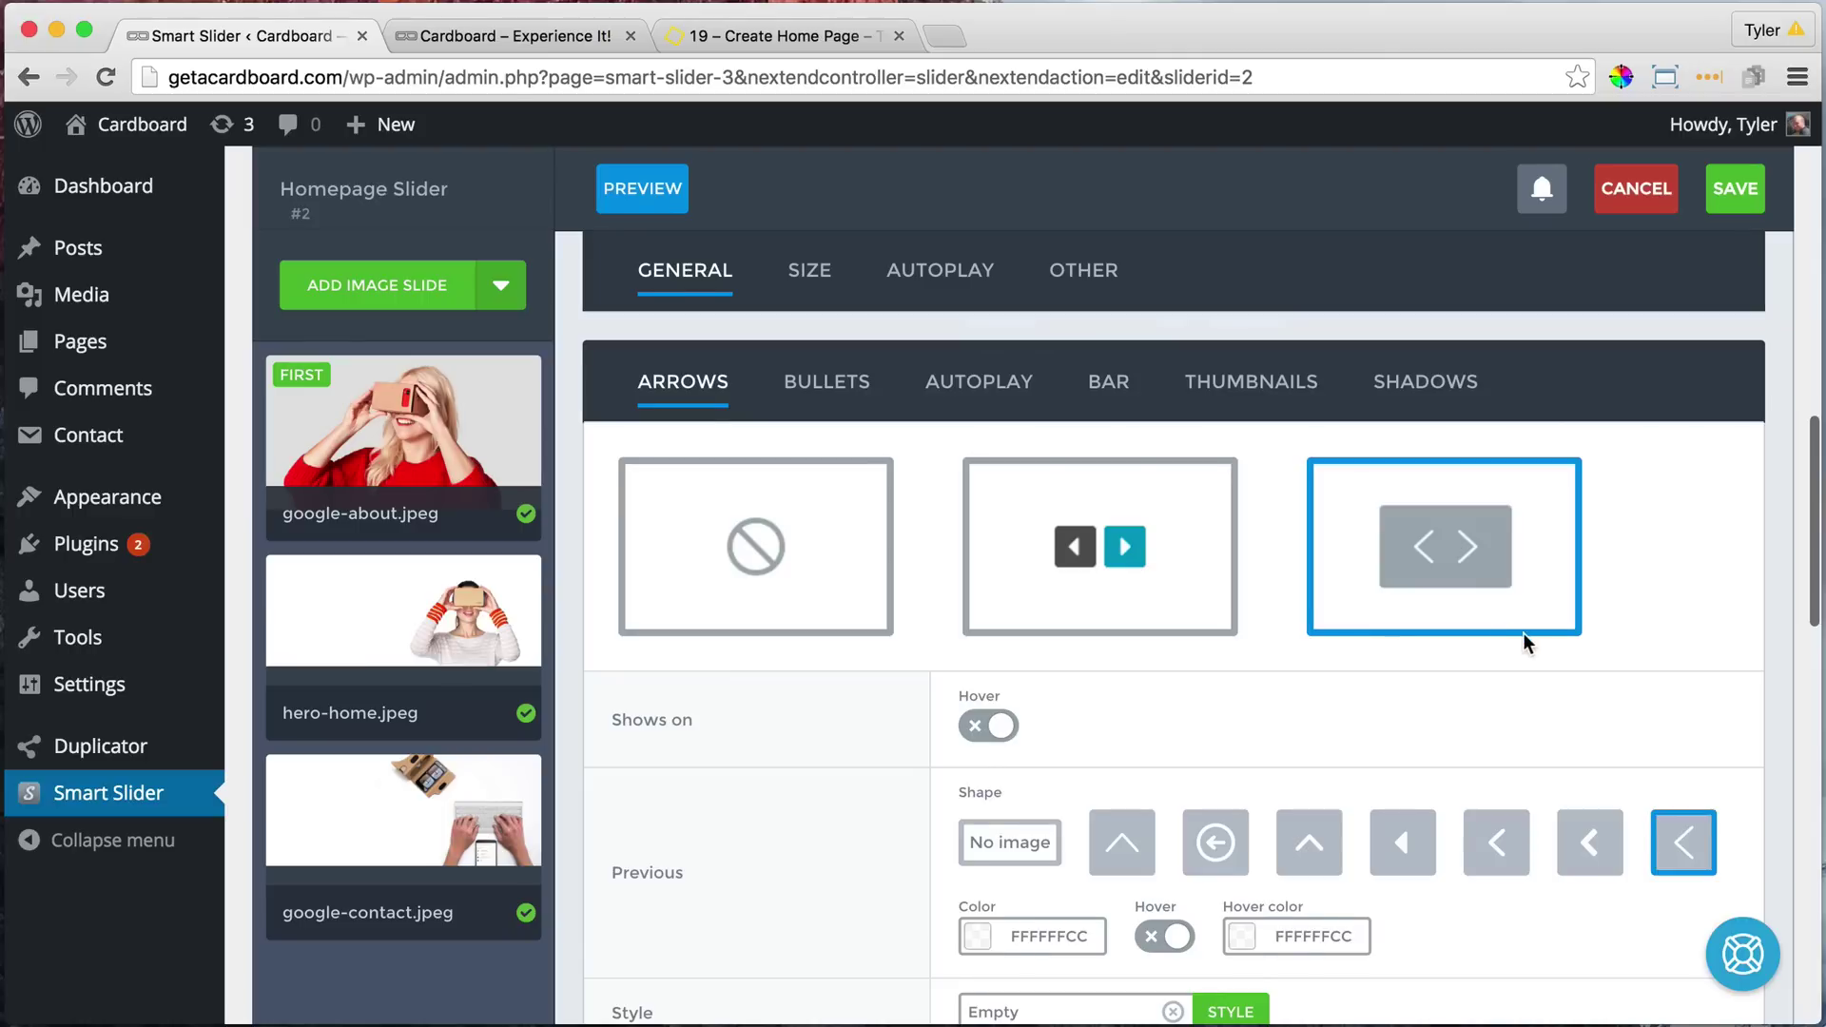
- Set the hover color of the slider's previous arrow to FF6E40
scroll(1521, 633, "down", 2)
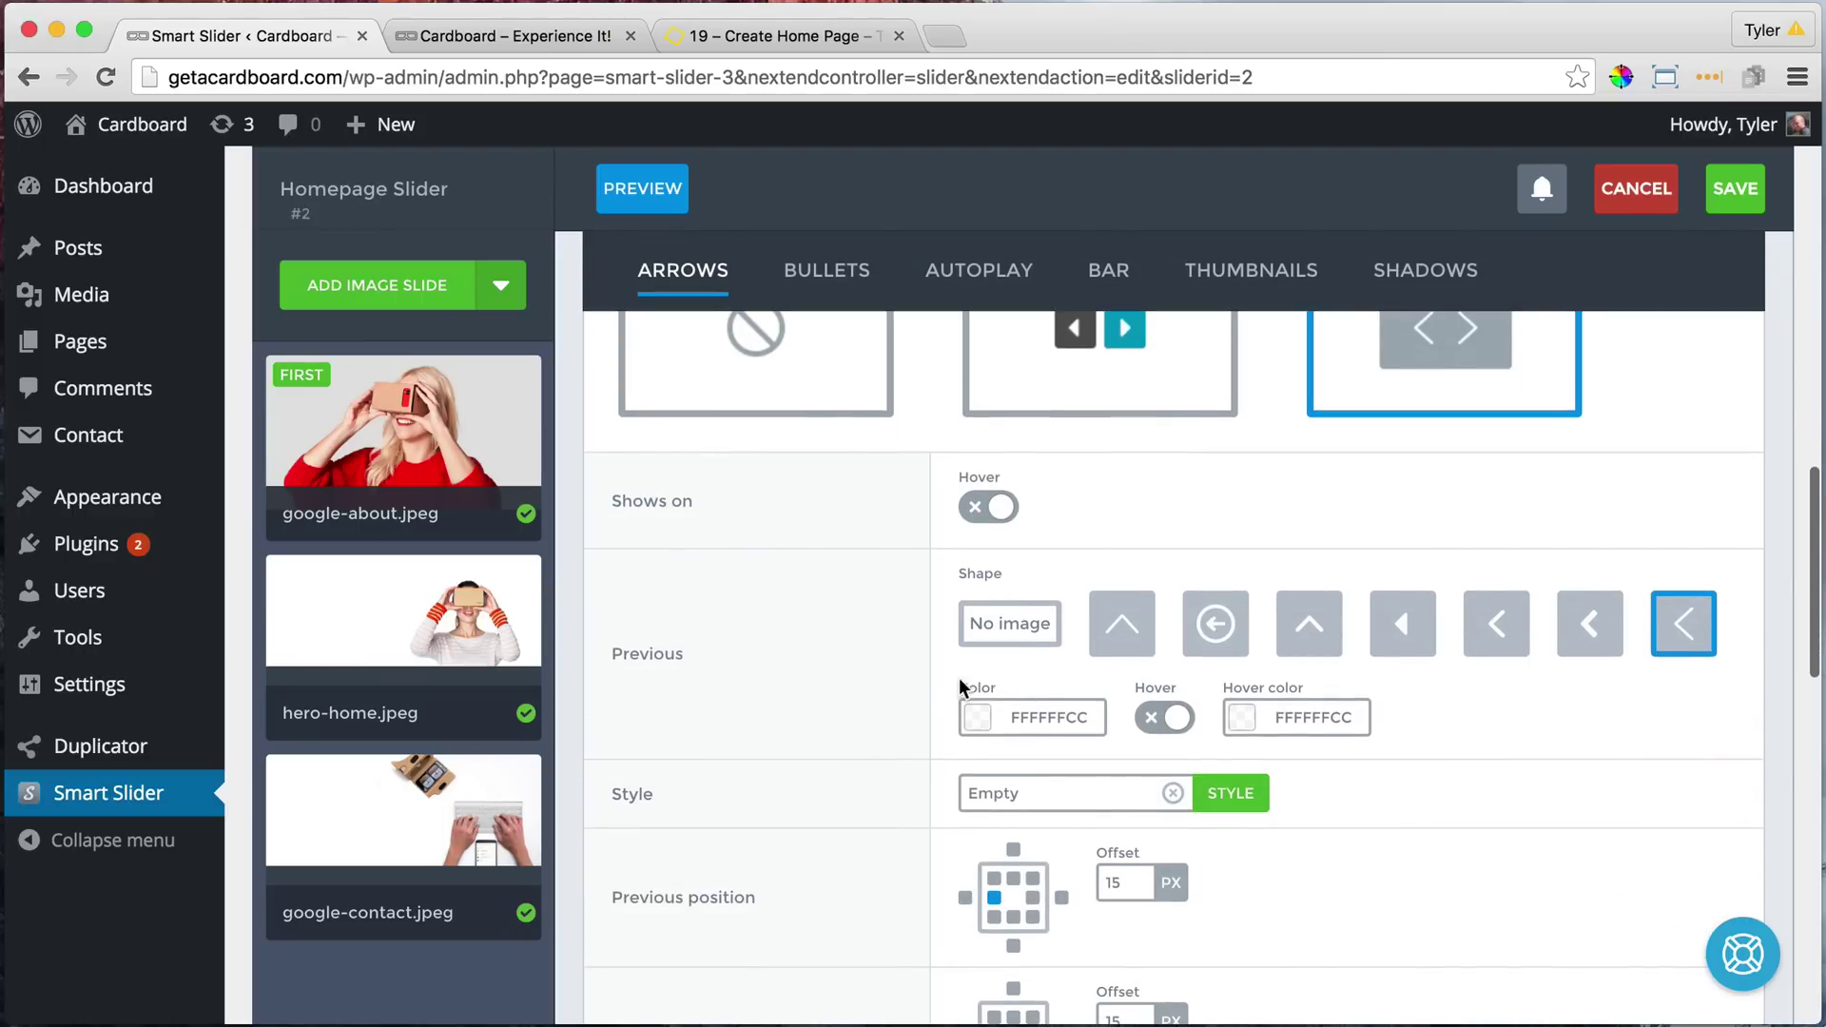
left_click(980, 728)
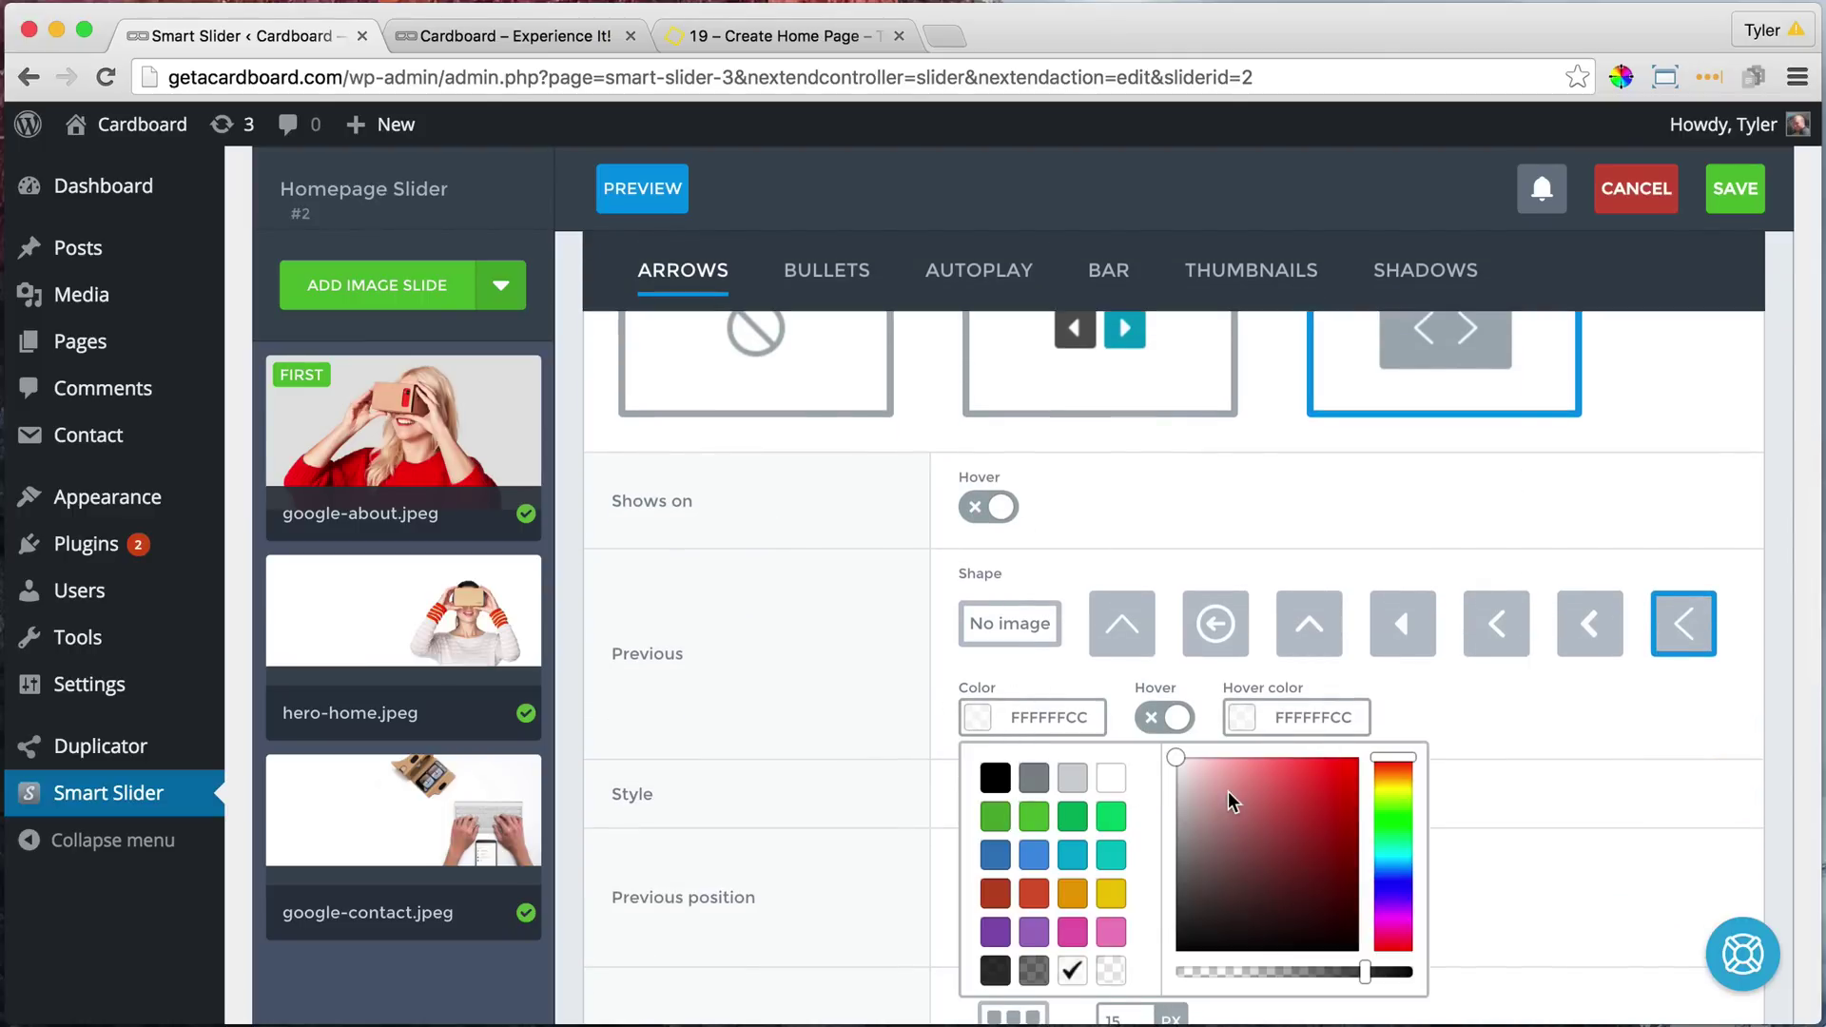
scroll(1230, 792, "down", 2)
left_click(1300, 623)
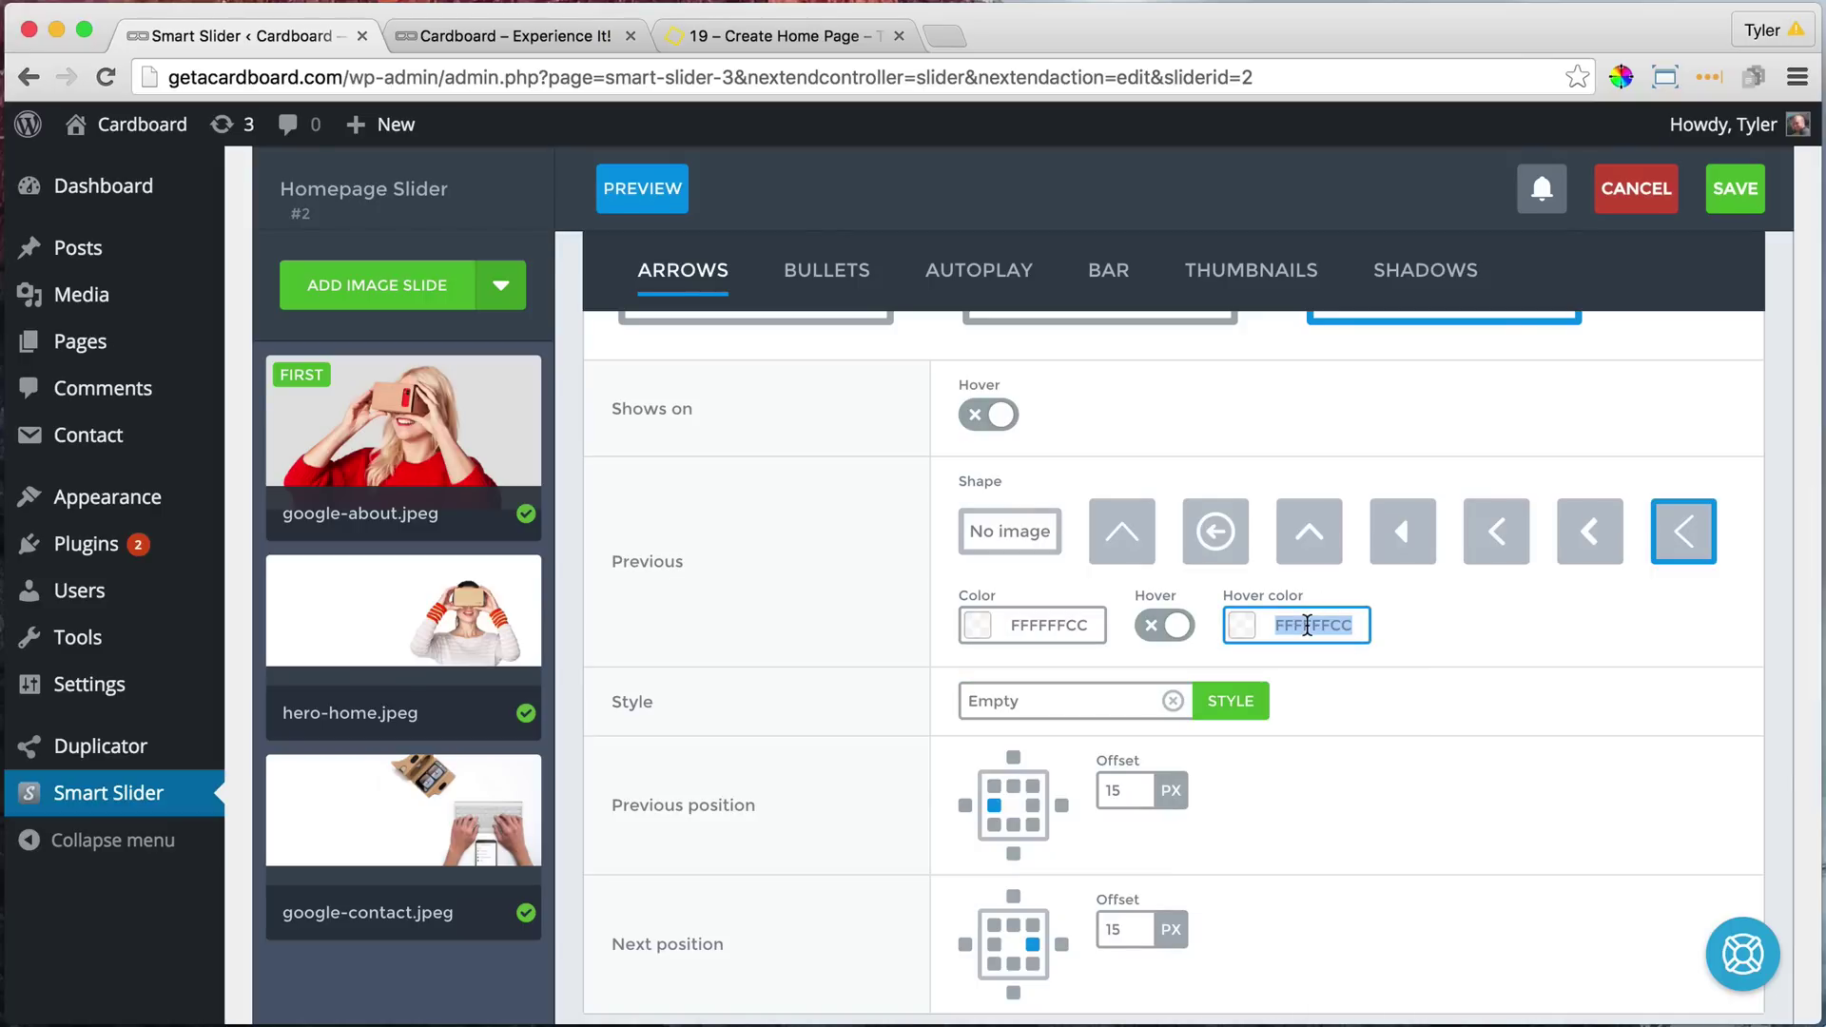
type("#FF6E40")
key("Return")
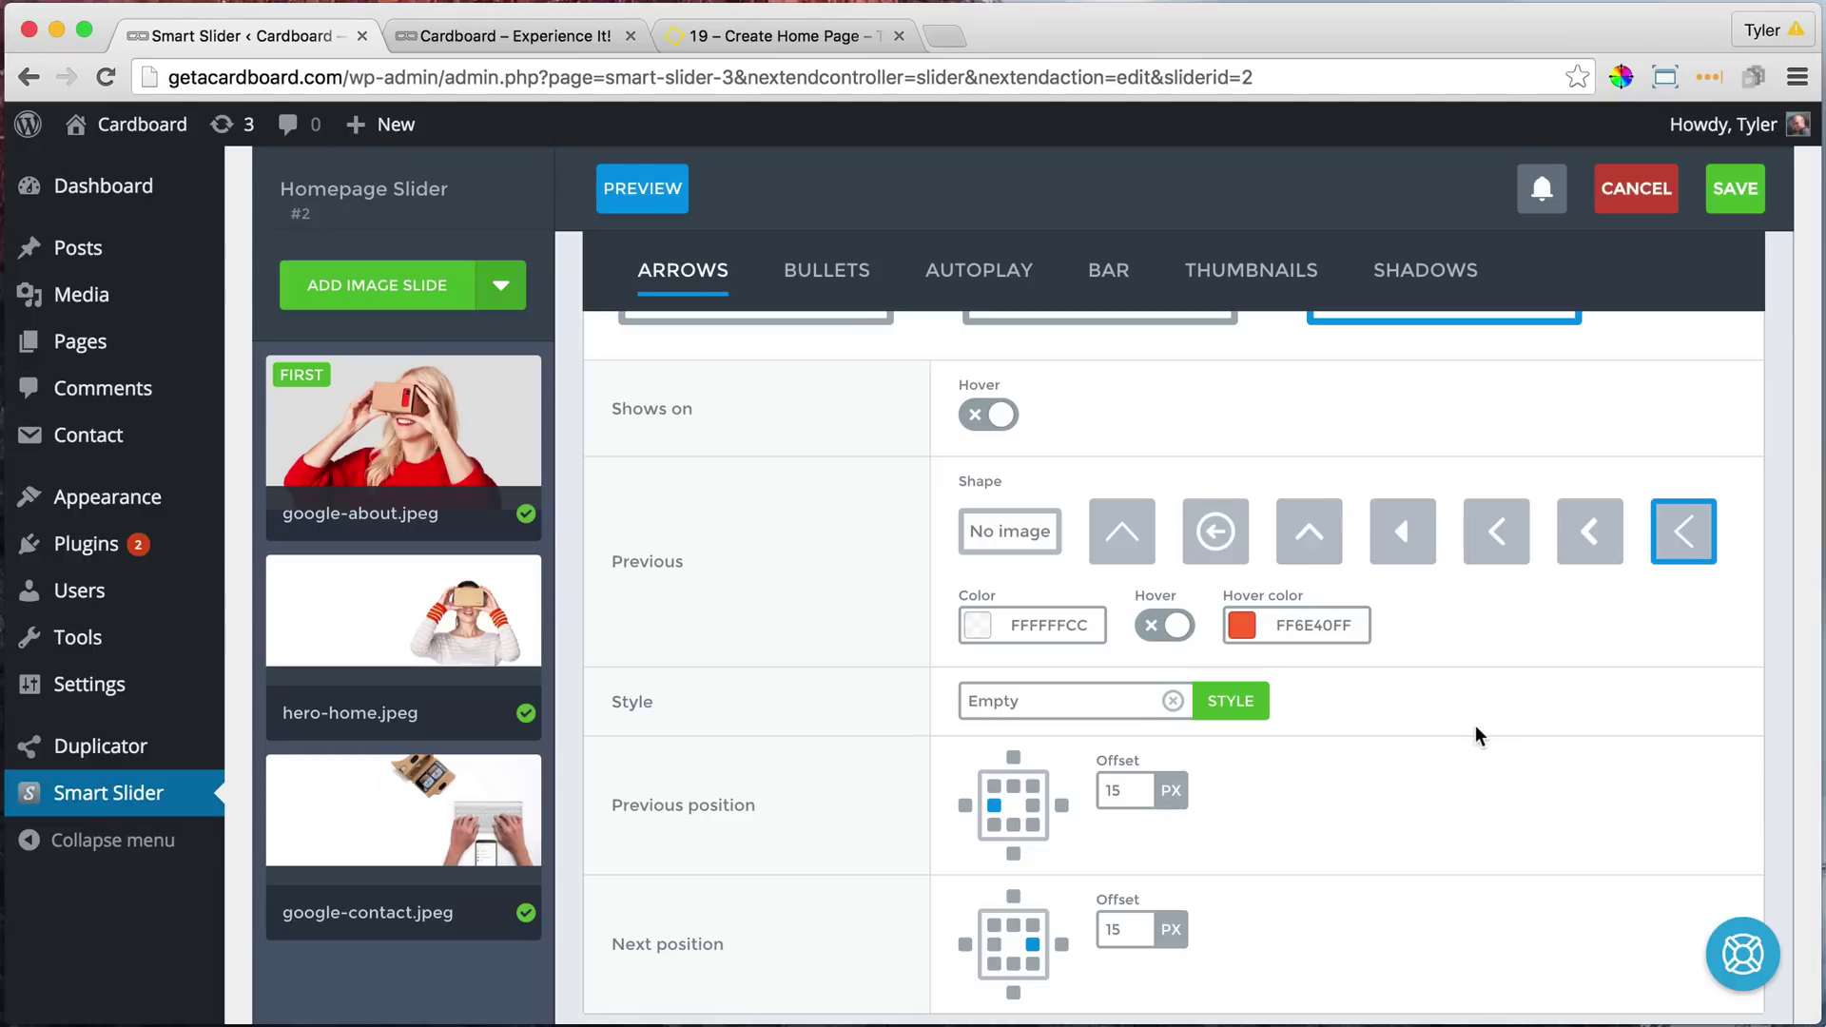
- Copy the arrow's hover color value into its normal color so that it is FF6E40FF
left_click(1309, 620)
double_click(1308, 620)
key("super+c")
double_click(1036, 620)
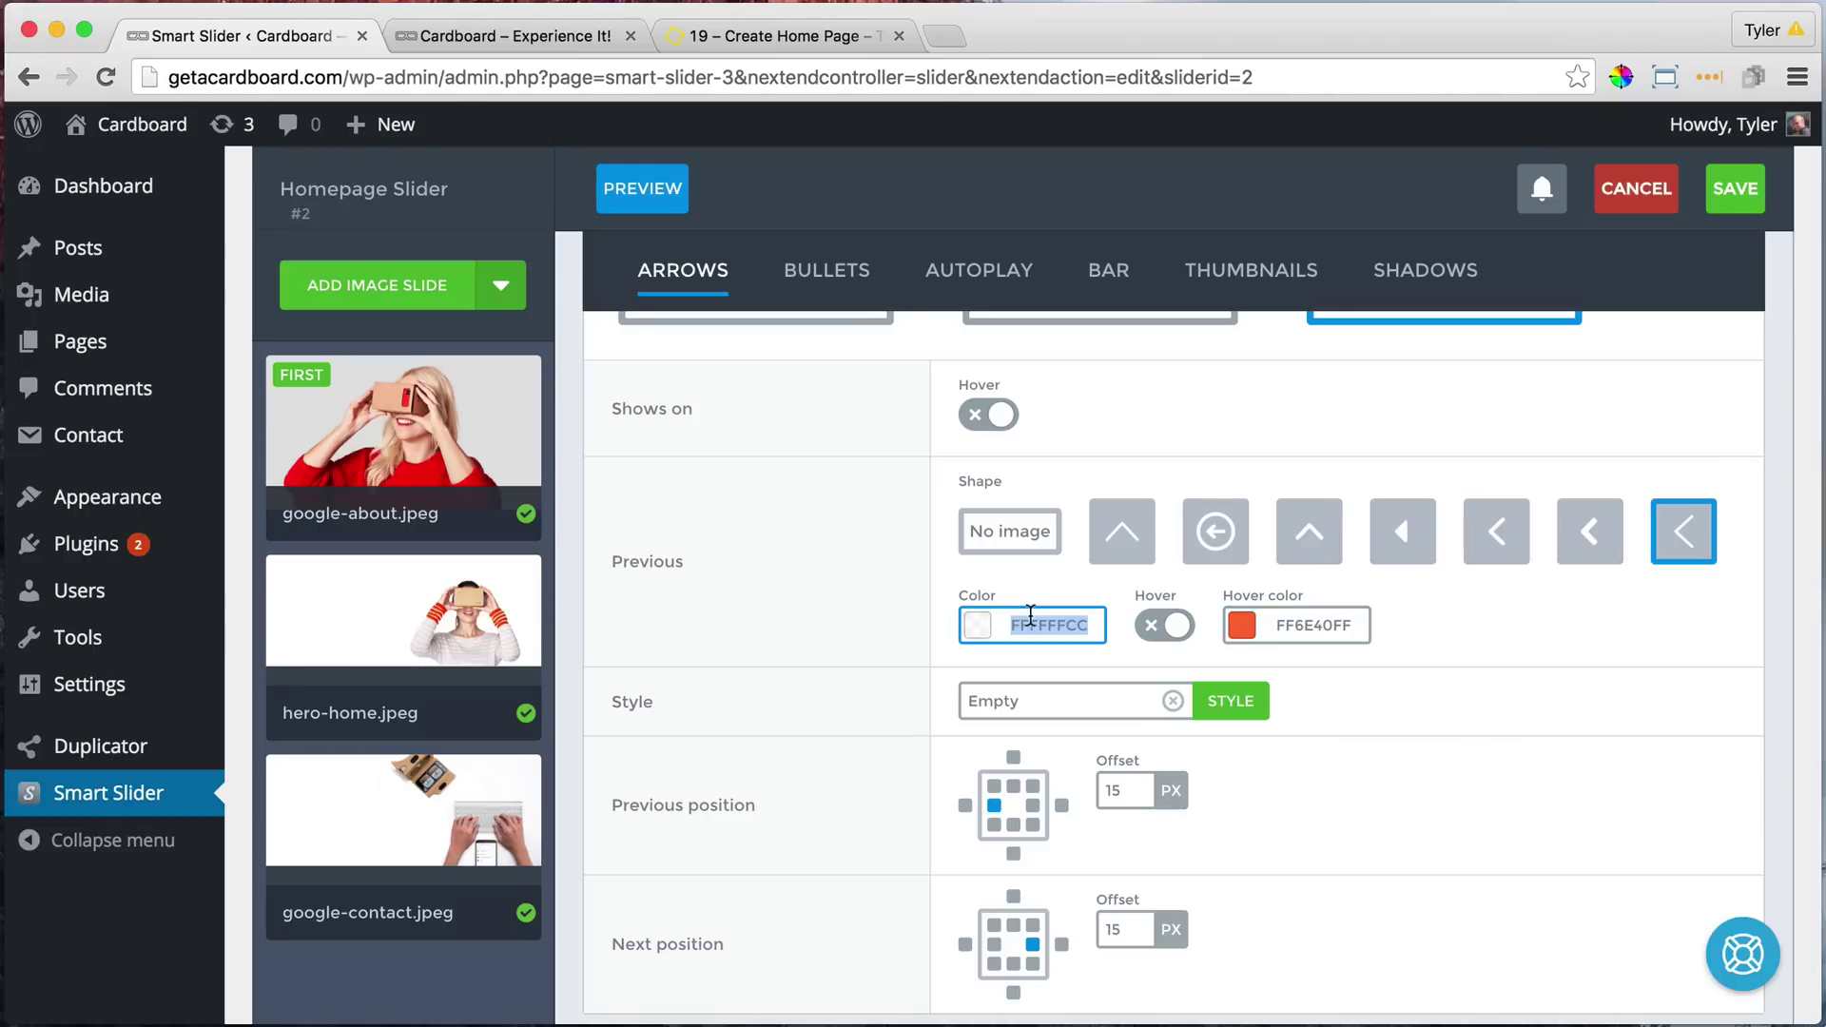
key("super+v")
key("Return")
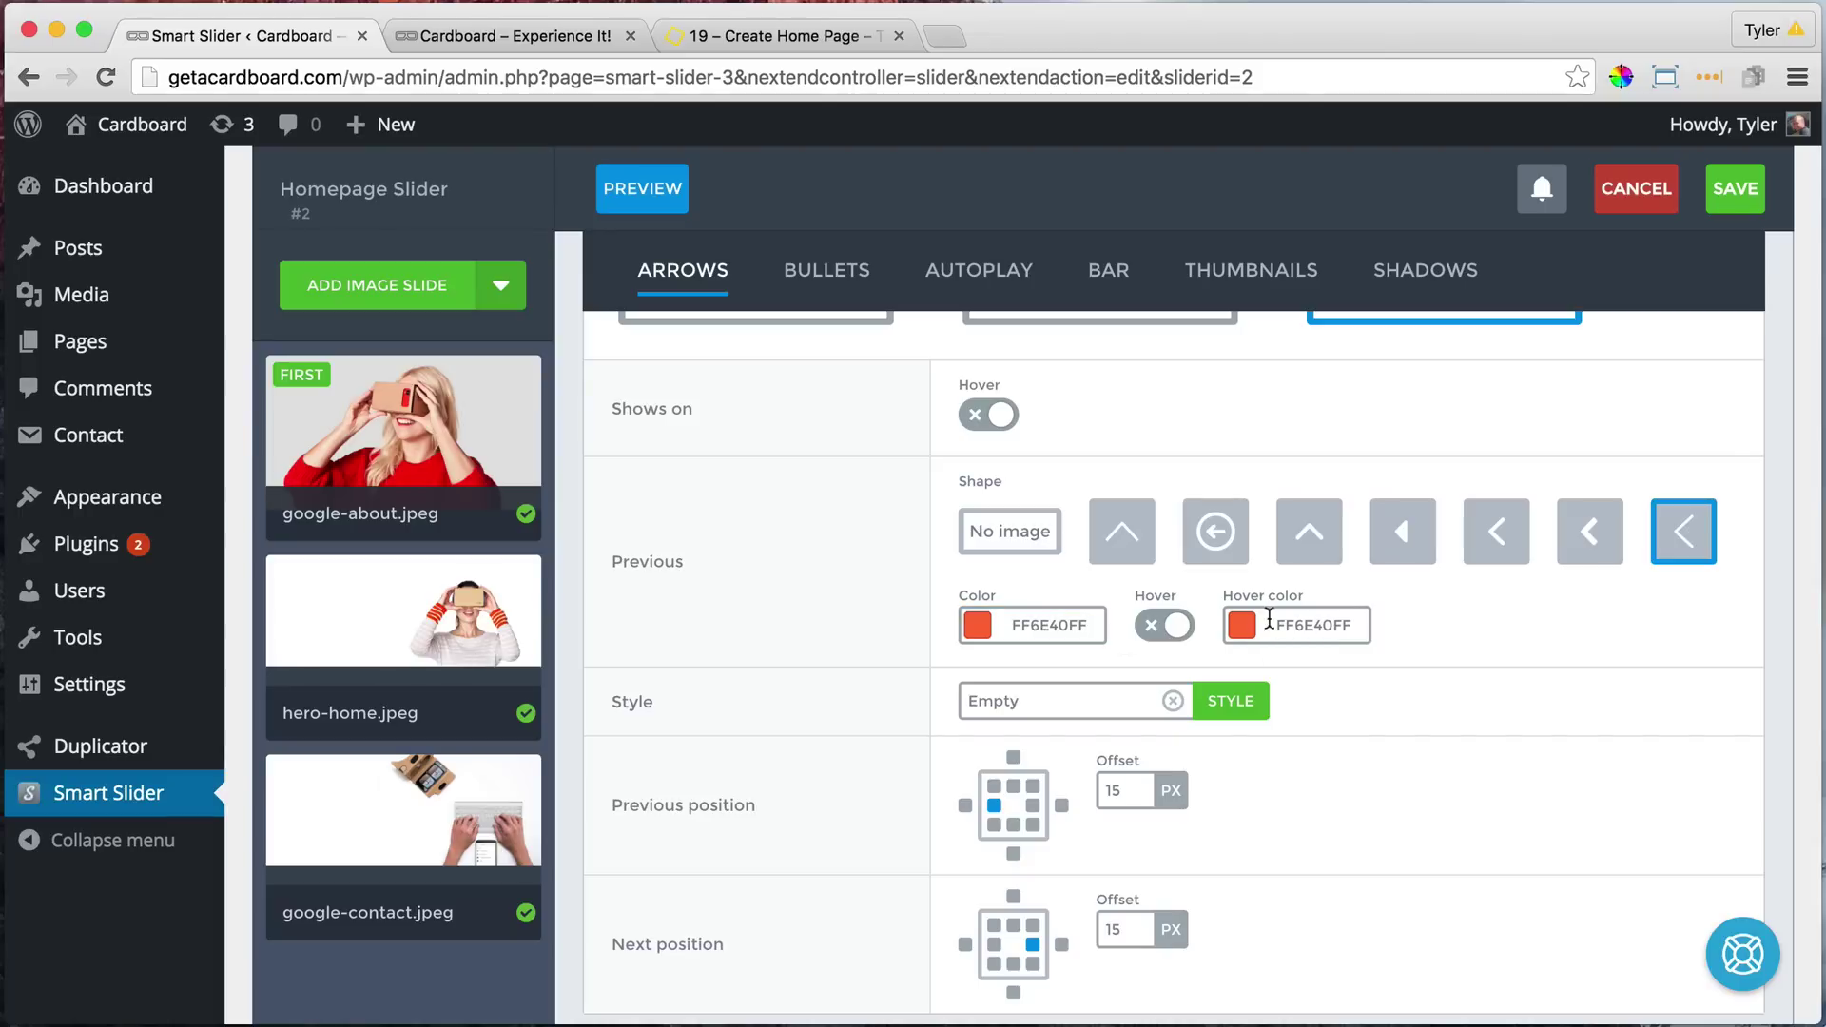
- Set the arrow's hover color to the semi-transparent black 00000080 and save the slider
left_click(1242, 624)
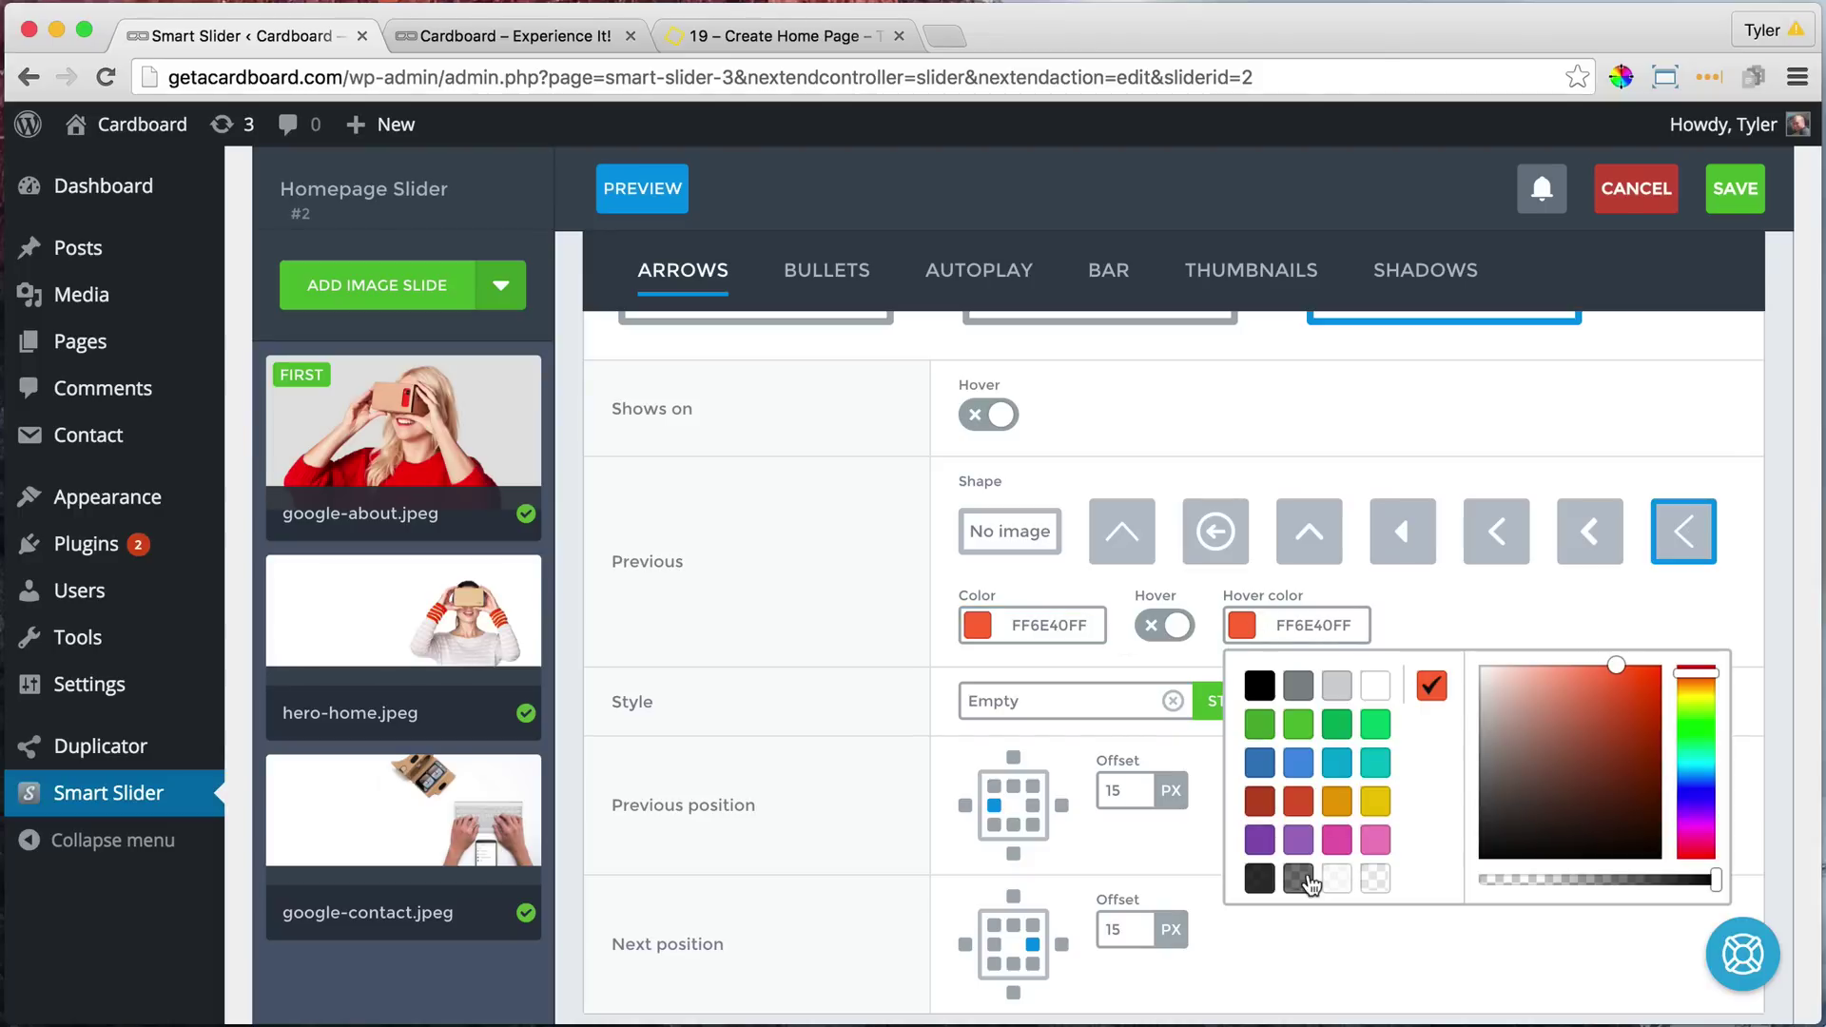
left_click(1299, 879)
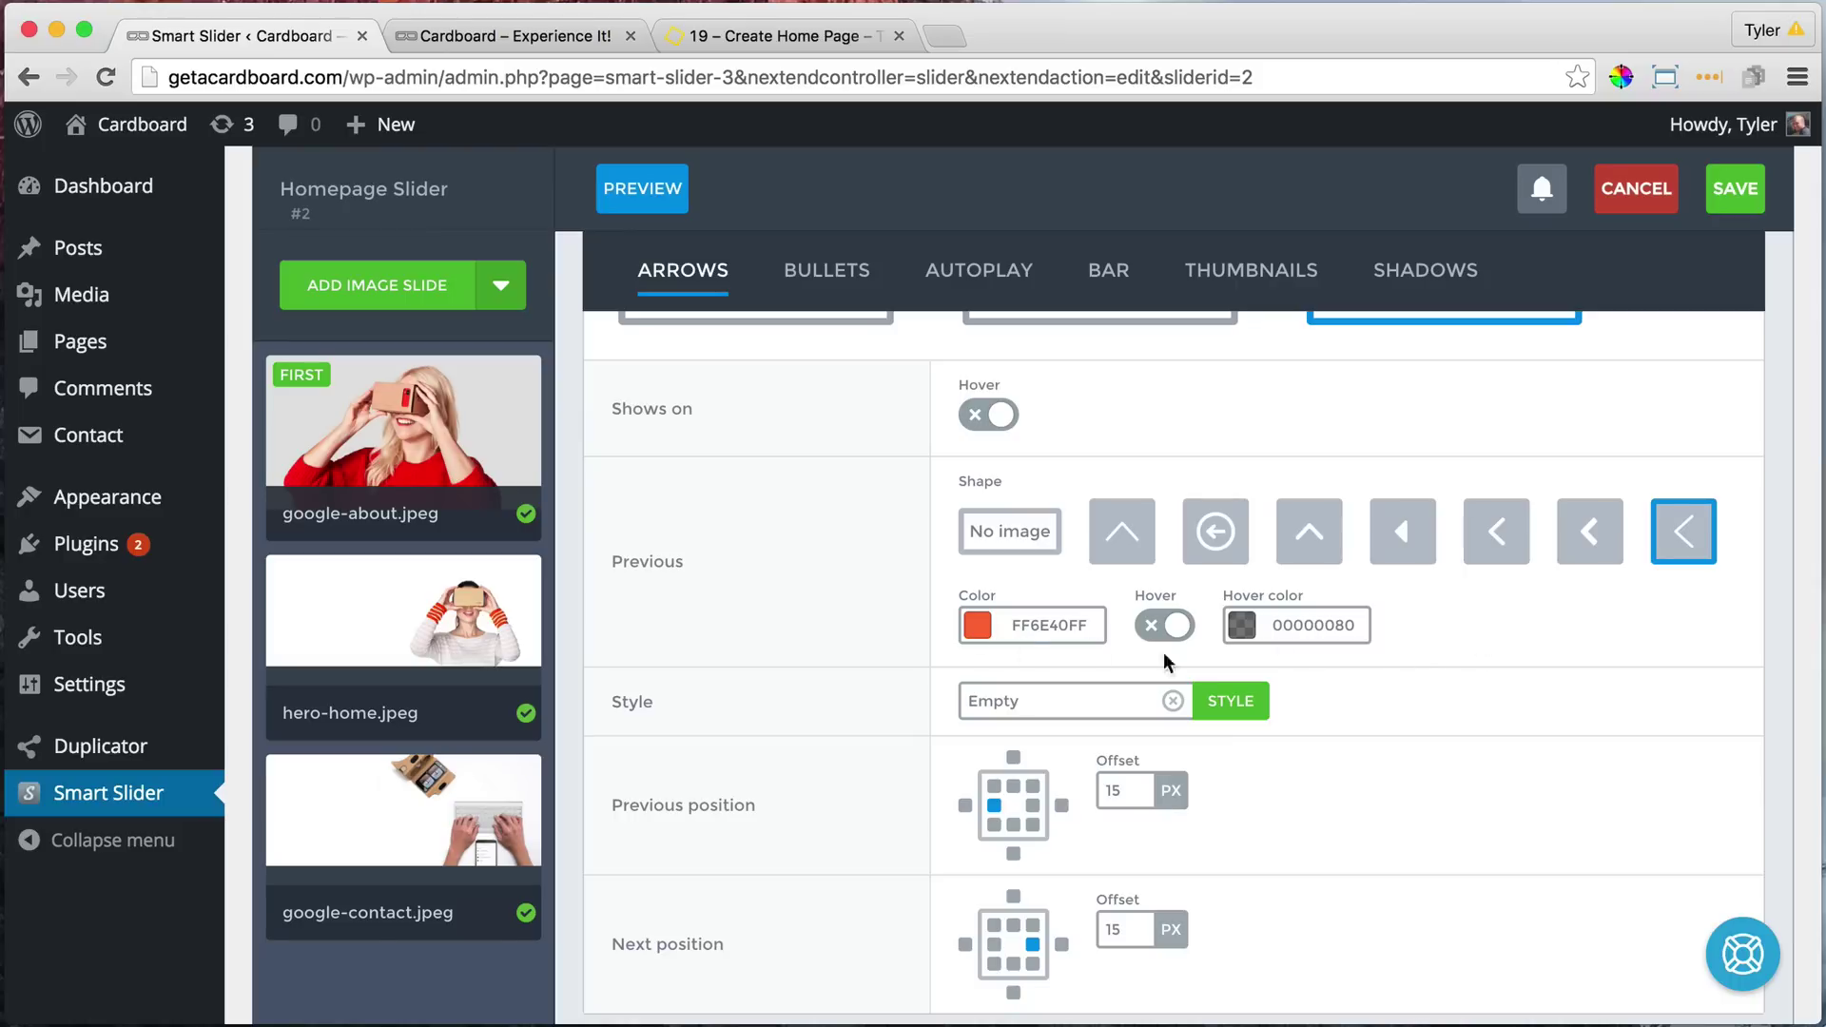
scroll(1413, 710, "down", 3)
left_click(1725, 193)
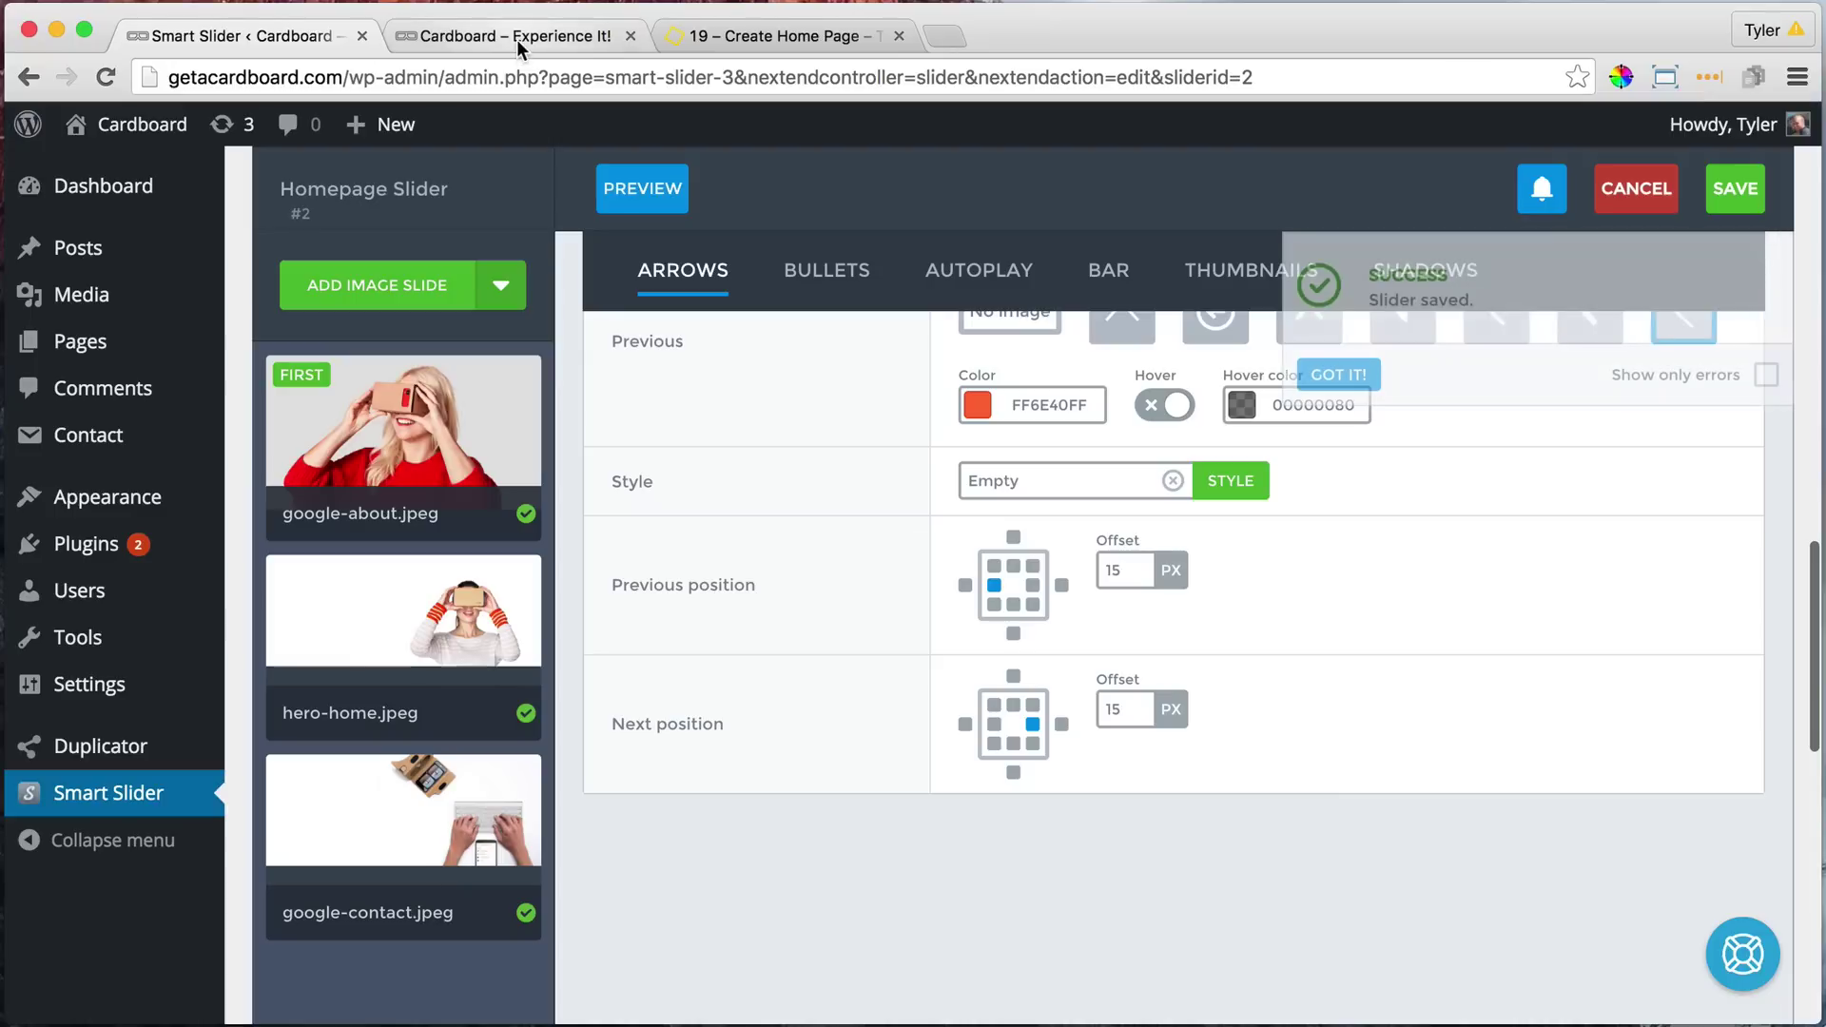
- Reload the home page and review the recolored arrows by advancing through the slides
left_click(517, 40)
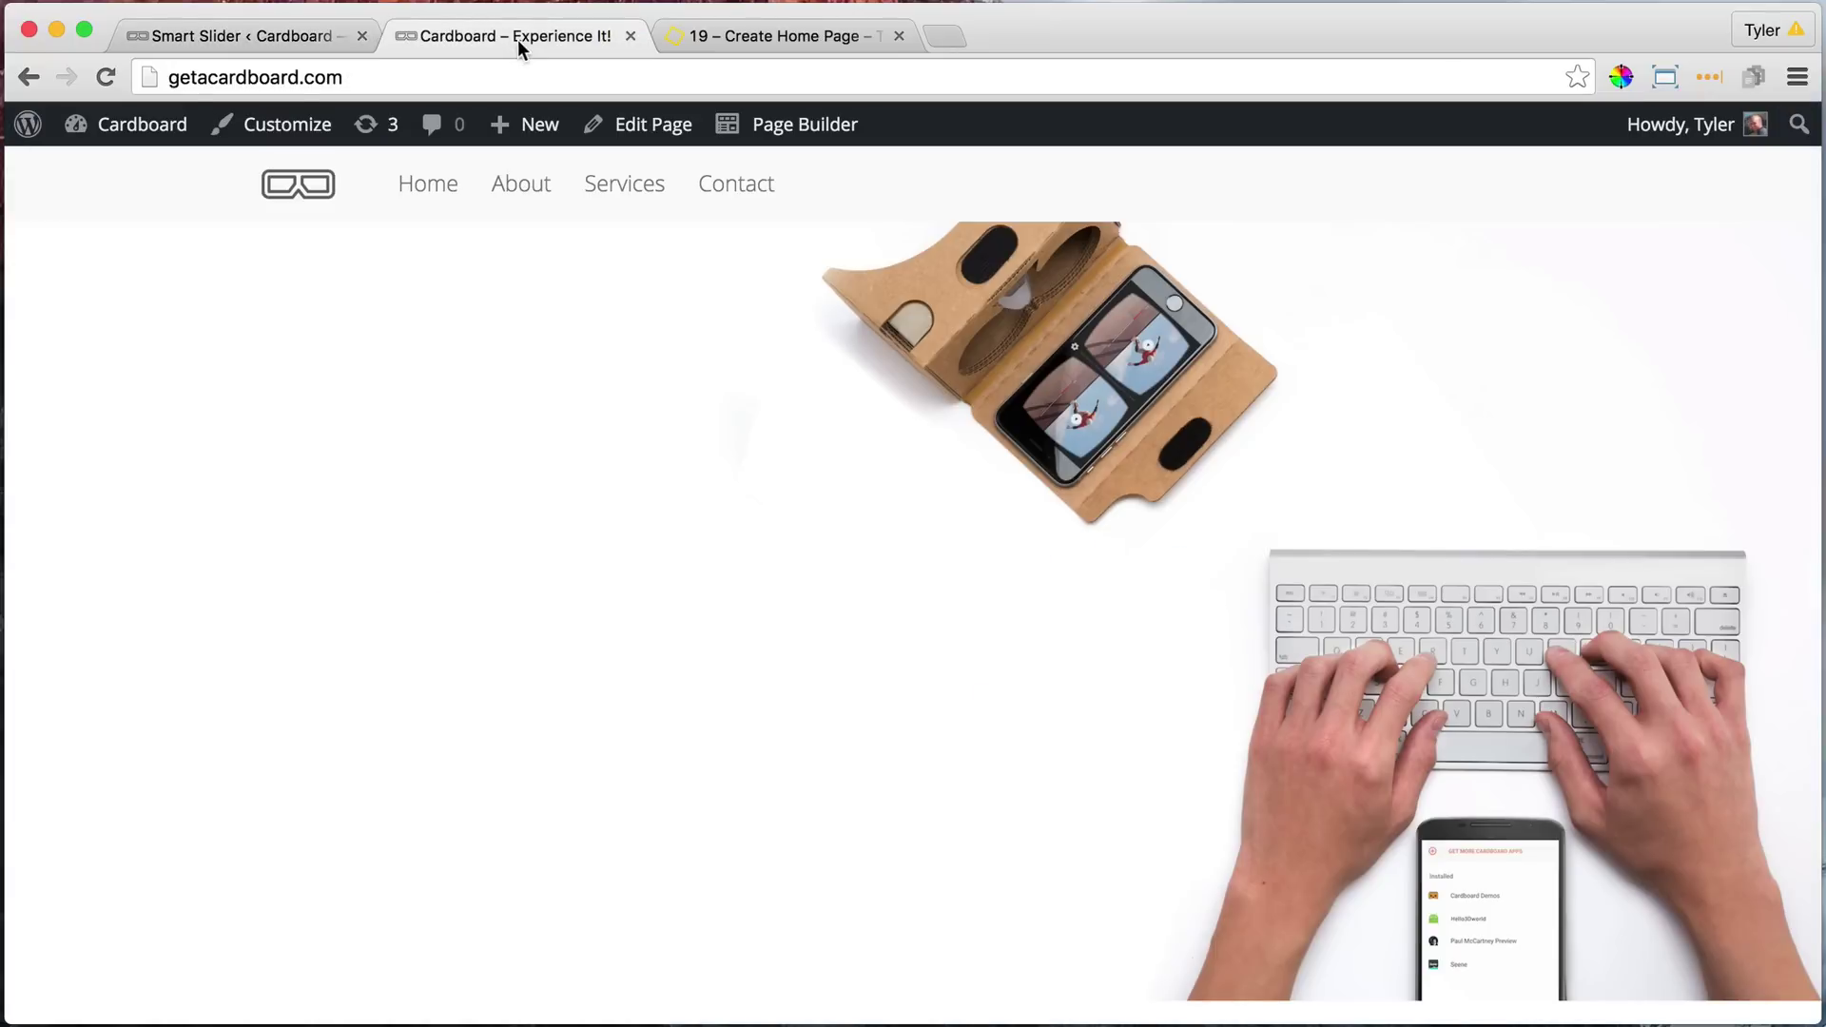
left_click(106, 78)
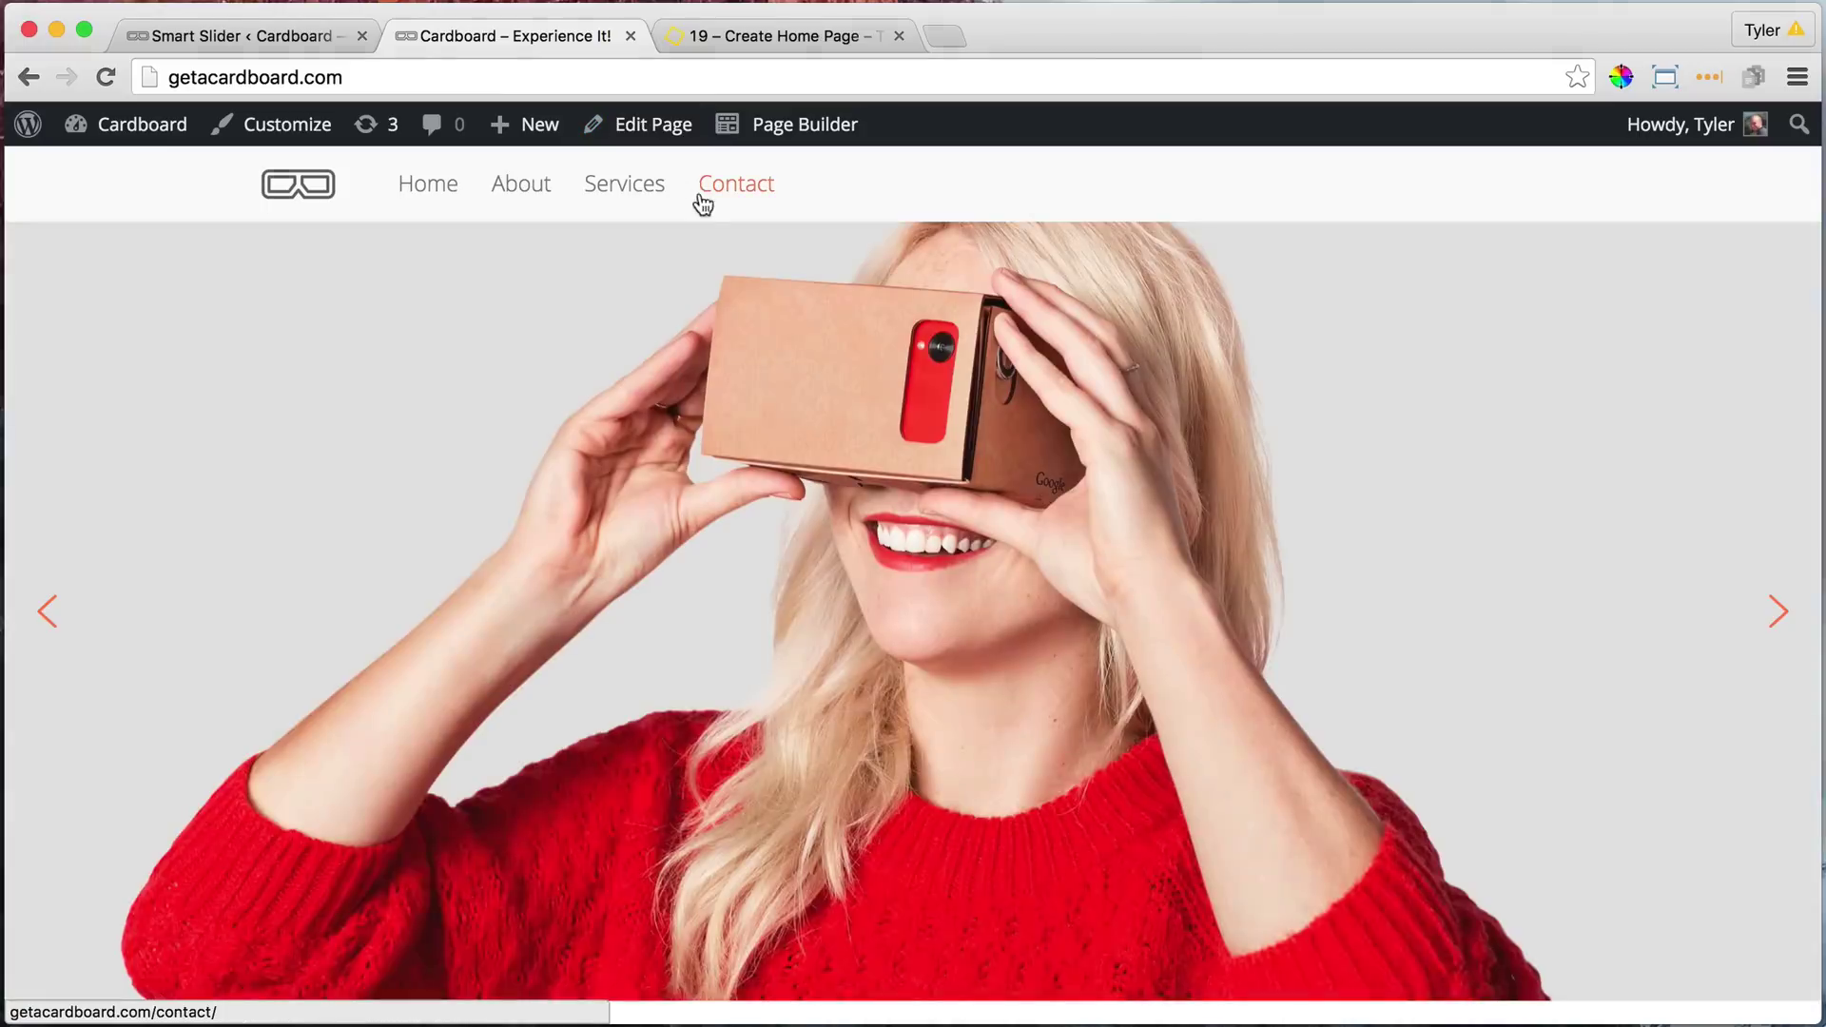
left_click(1779, 613)
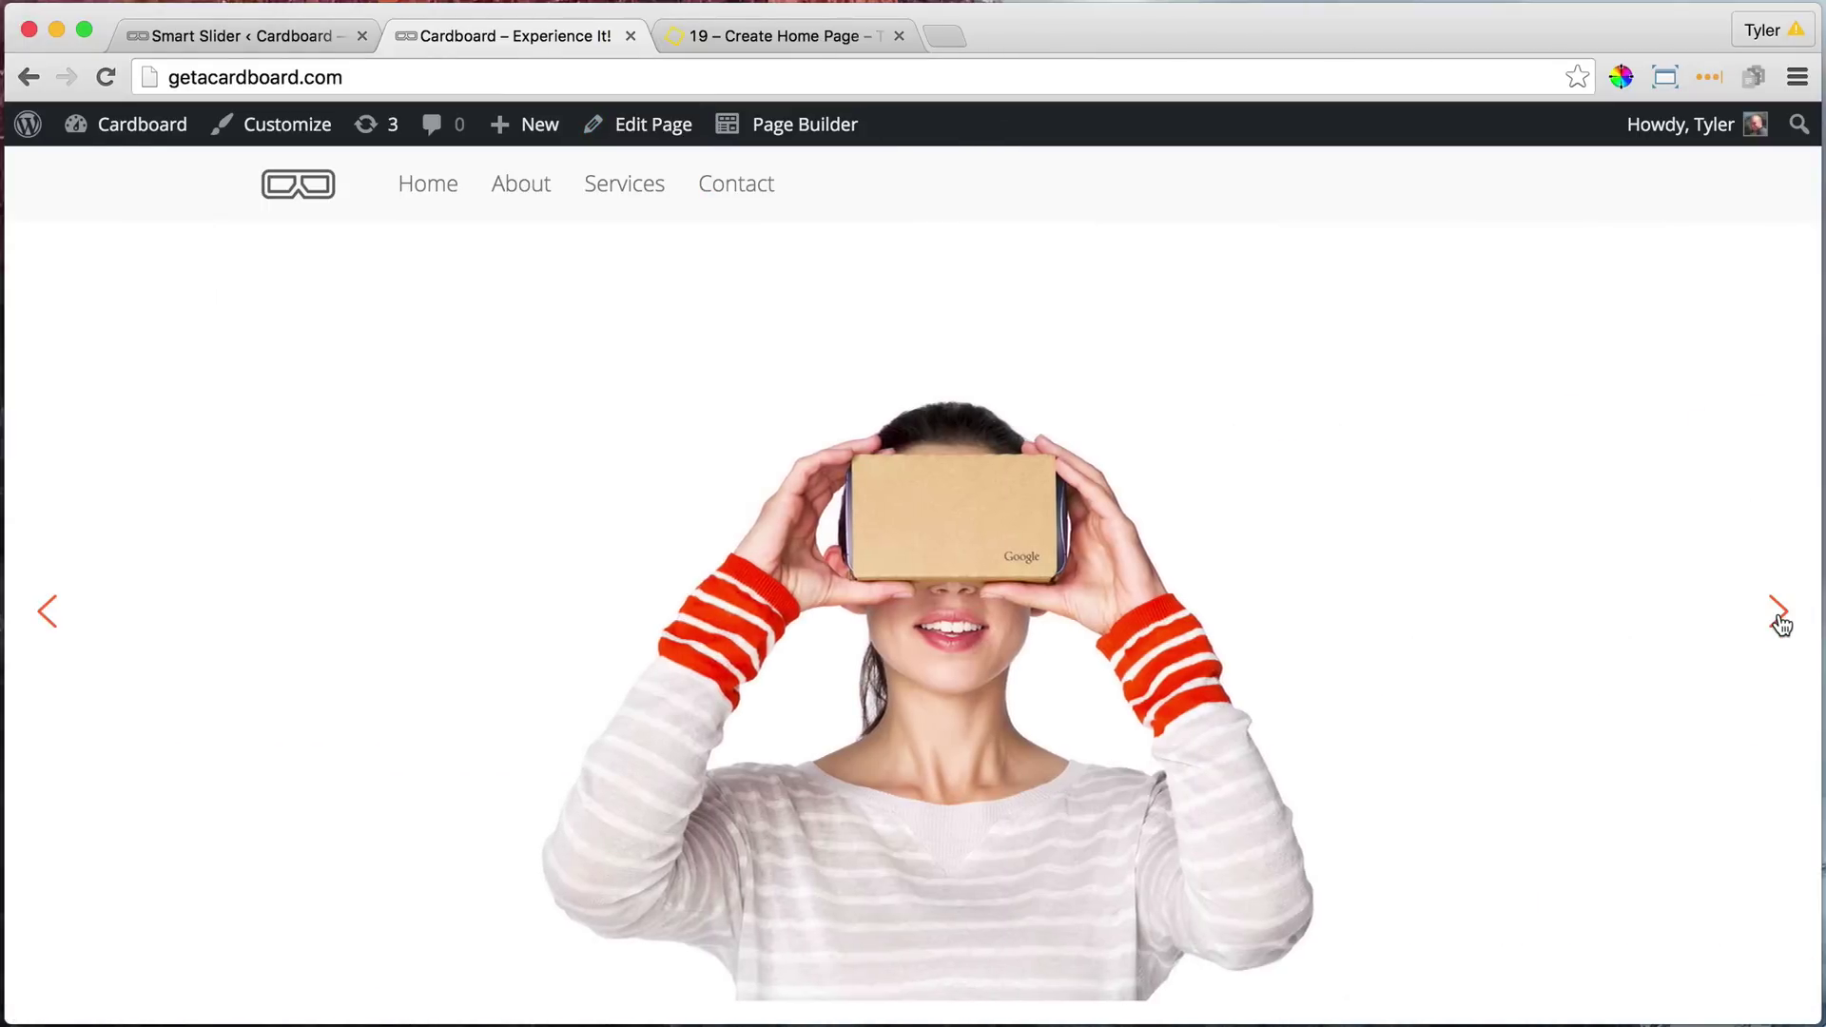
left_click(1778, 613)
left_click(1778, 613)
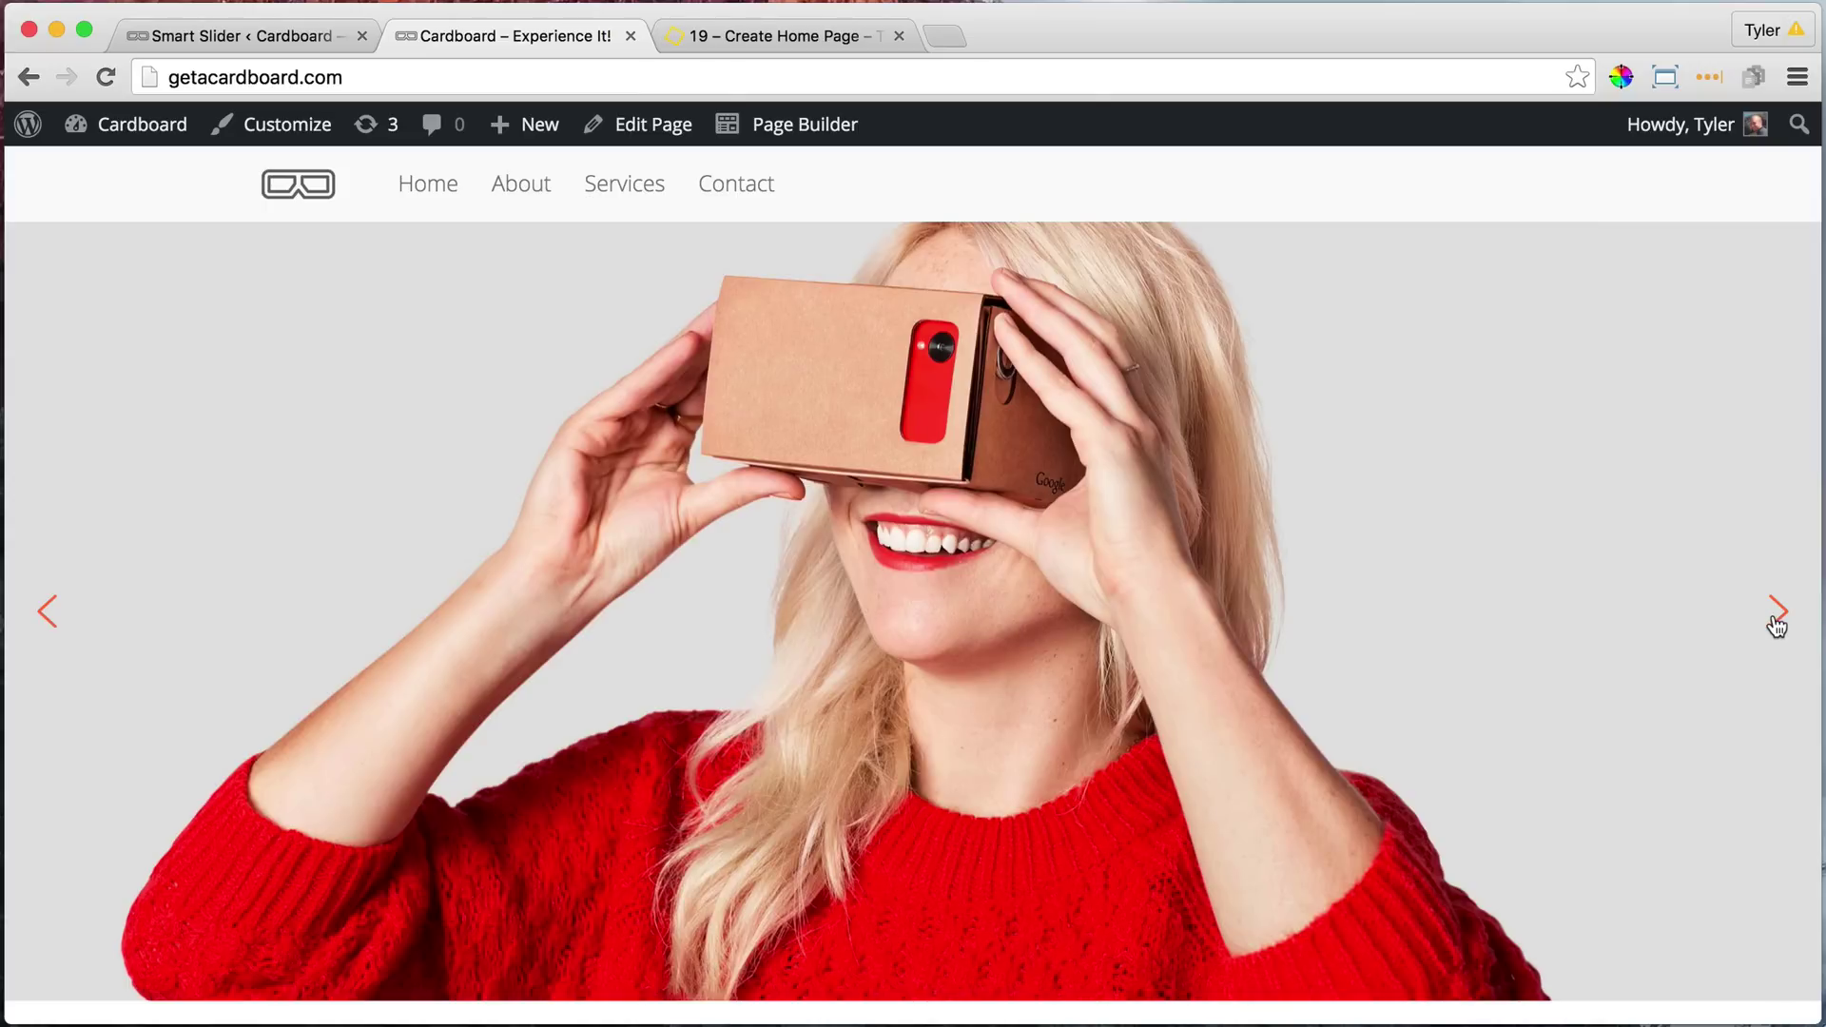
- Copy the "GOOGLE CARDBOARD" heading text from the section below the slider on the home page
scroll(1775, 627, "down", 10)
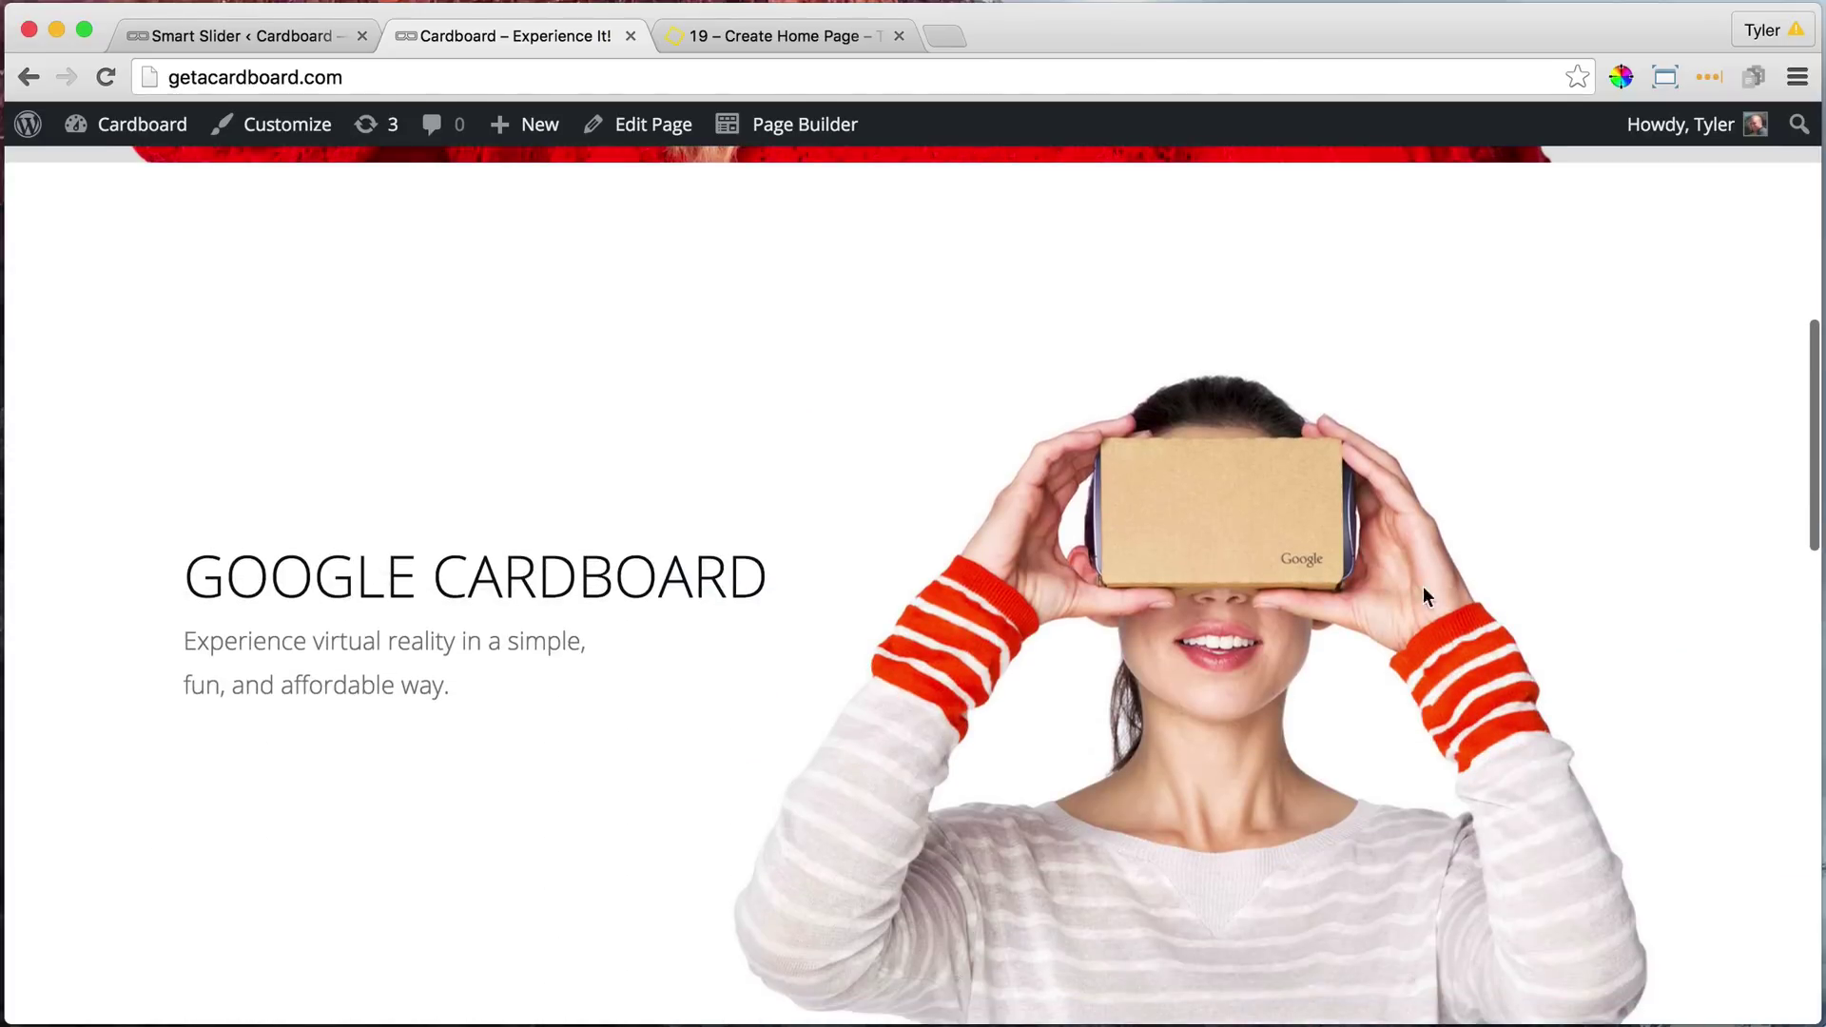
scroll(852, 652, "down", 3)
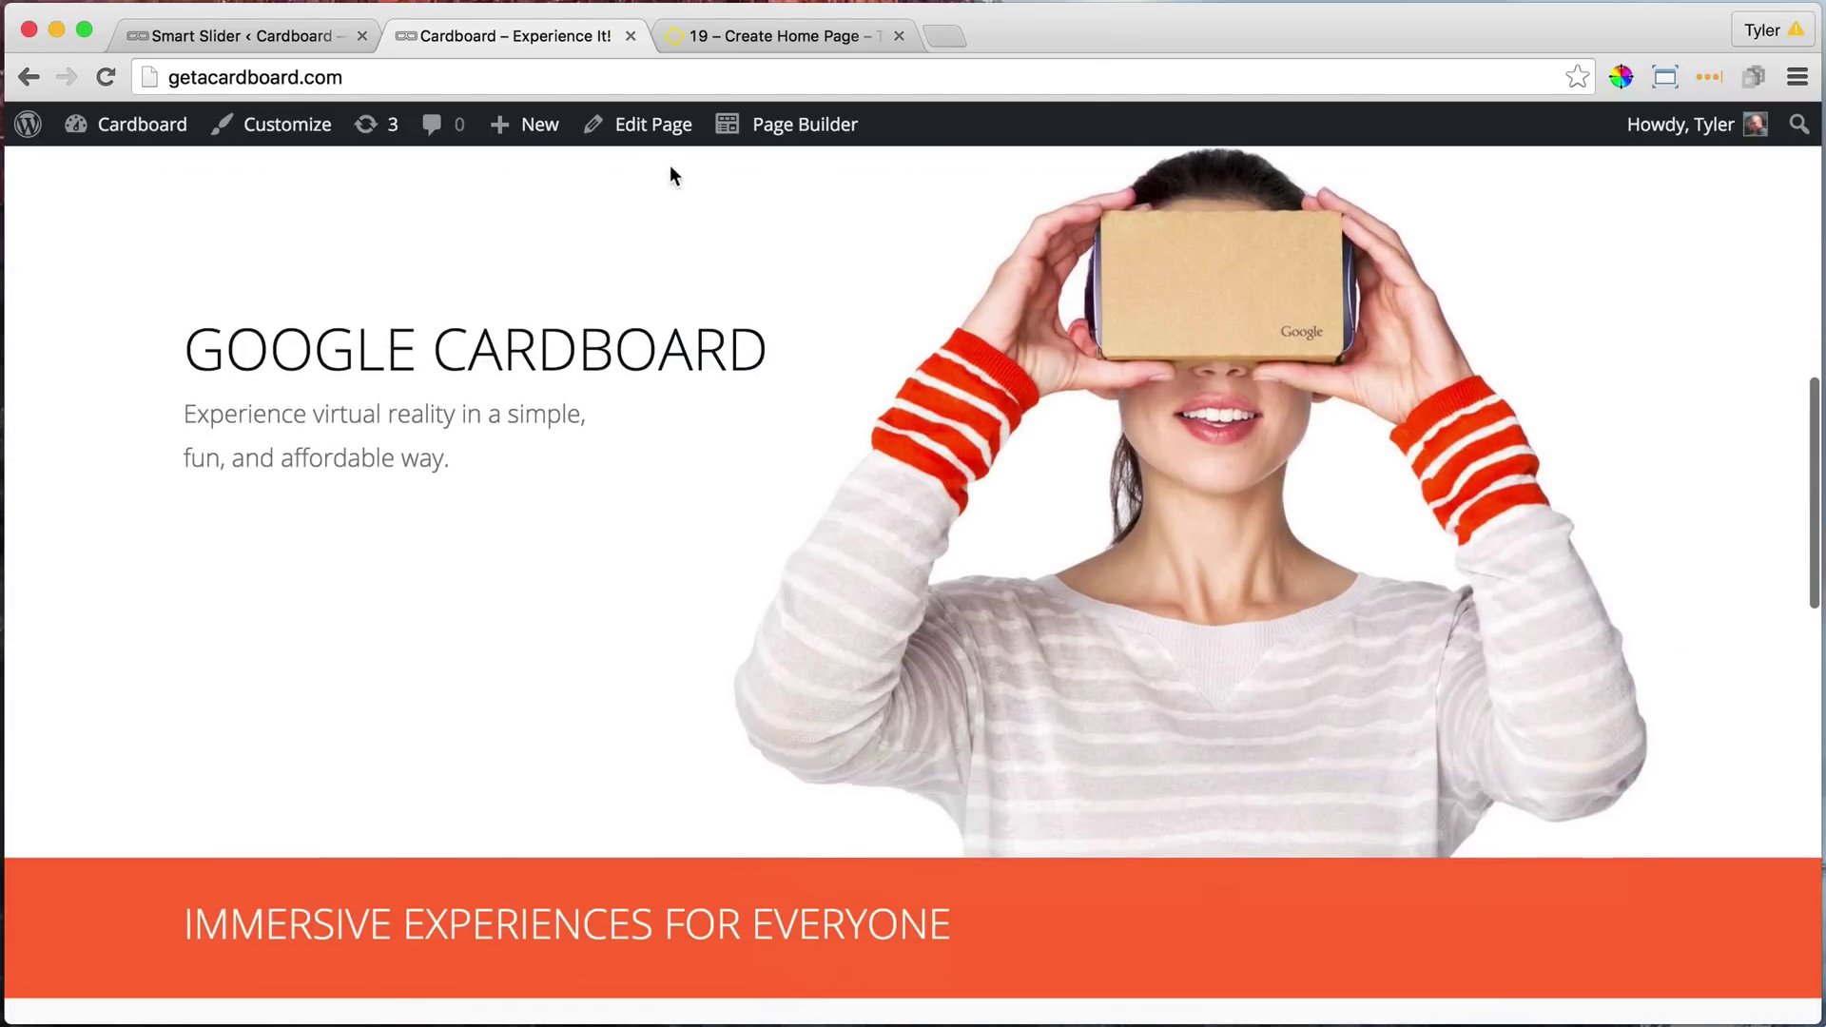
scroll(770, 646, "up", 5)
left_click_drag(188, 585, 754, 583)
right_click(709, 575)
left_click(780, 638)
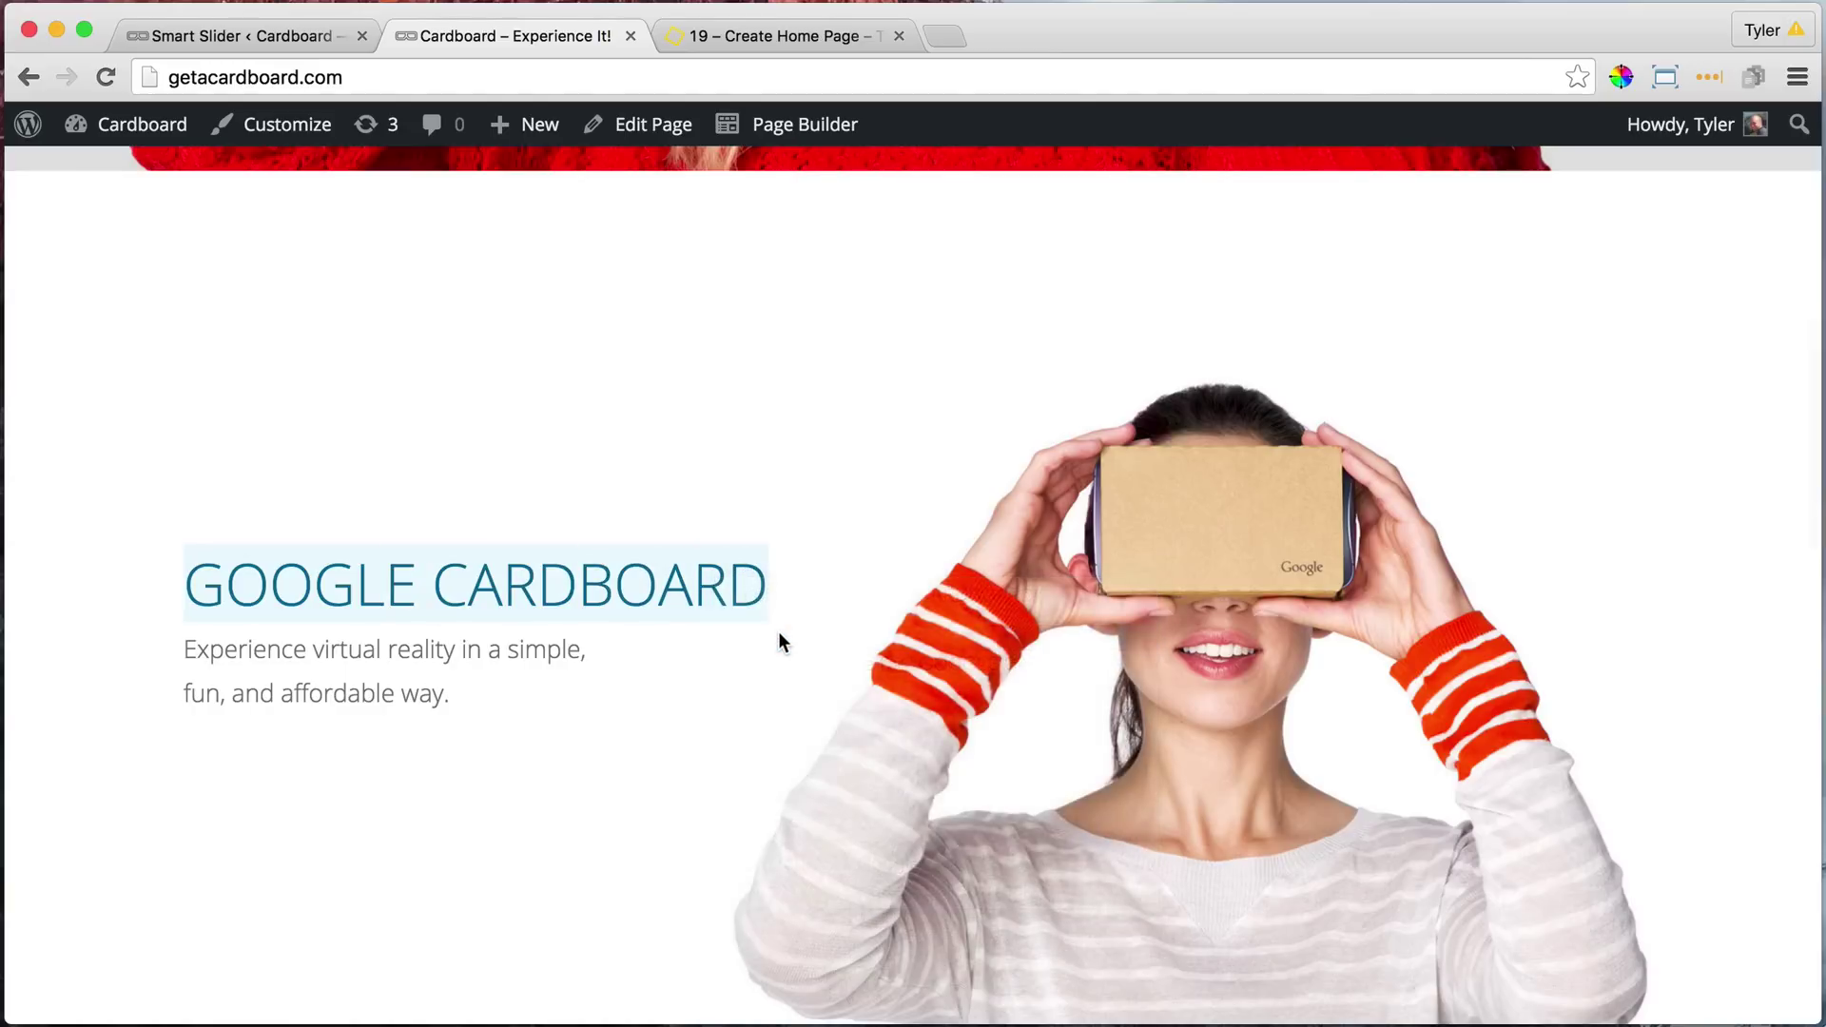
- Check the second slide of the home page slider and open the hero-home.jpeg slide for editing in Smart Slider
key("super+r")
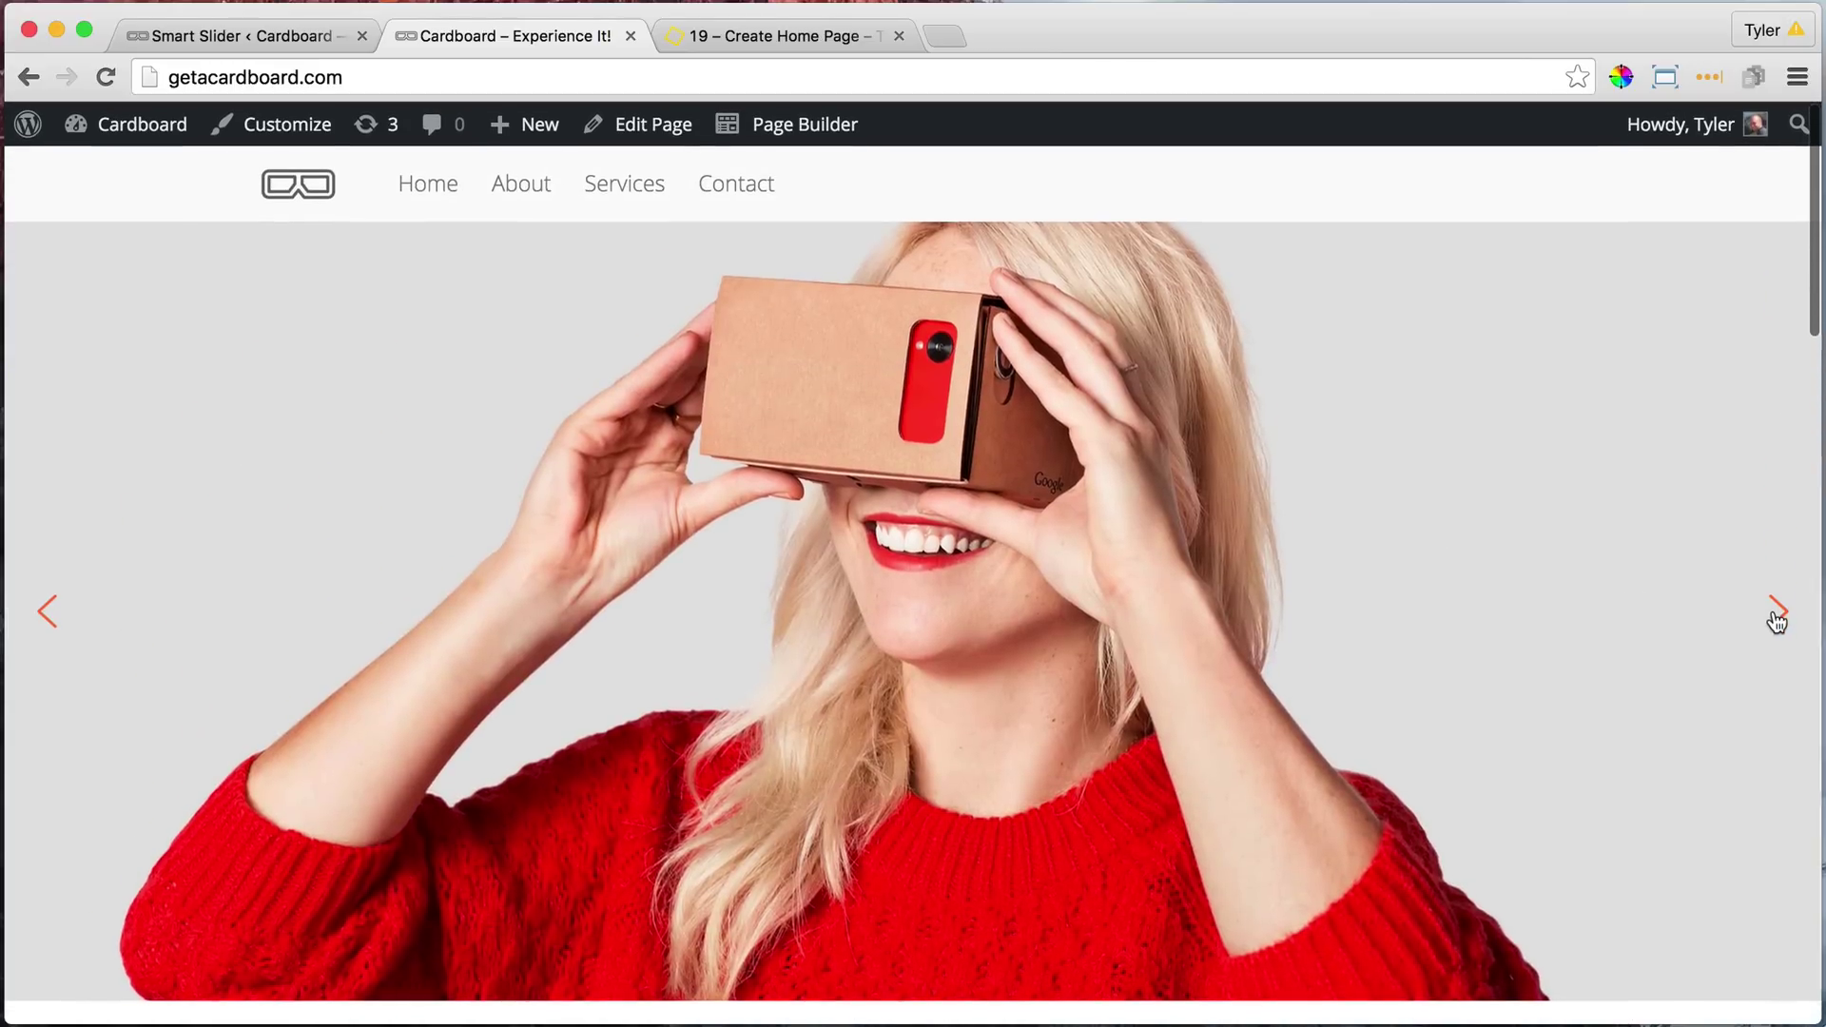
left_click(1777, 616)
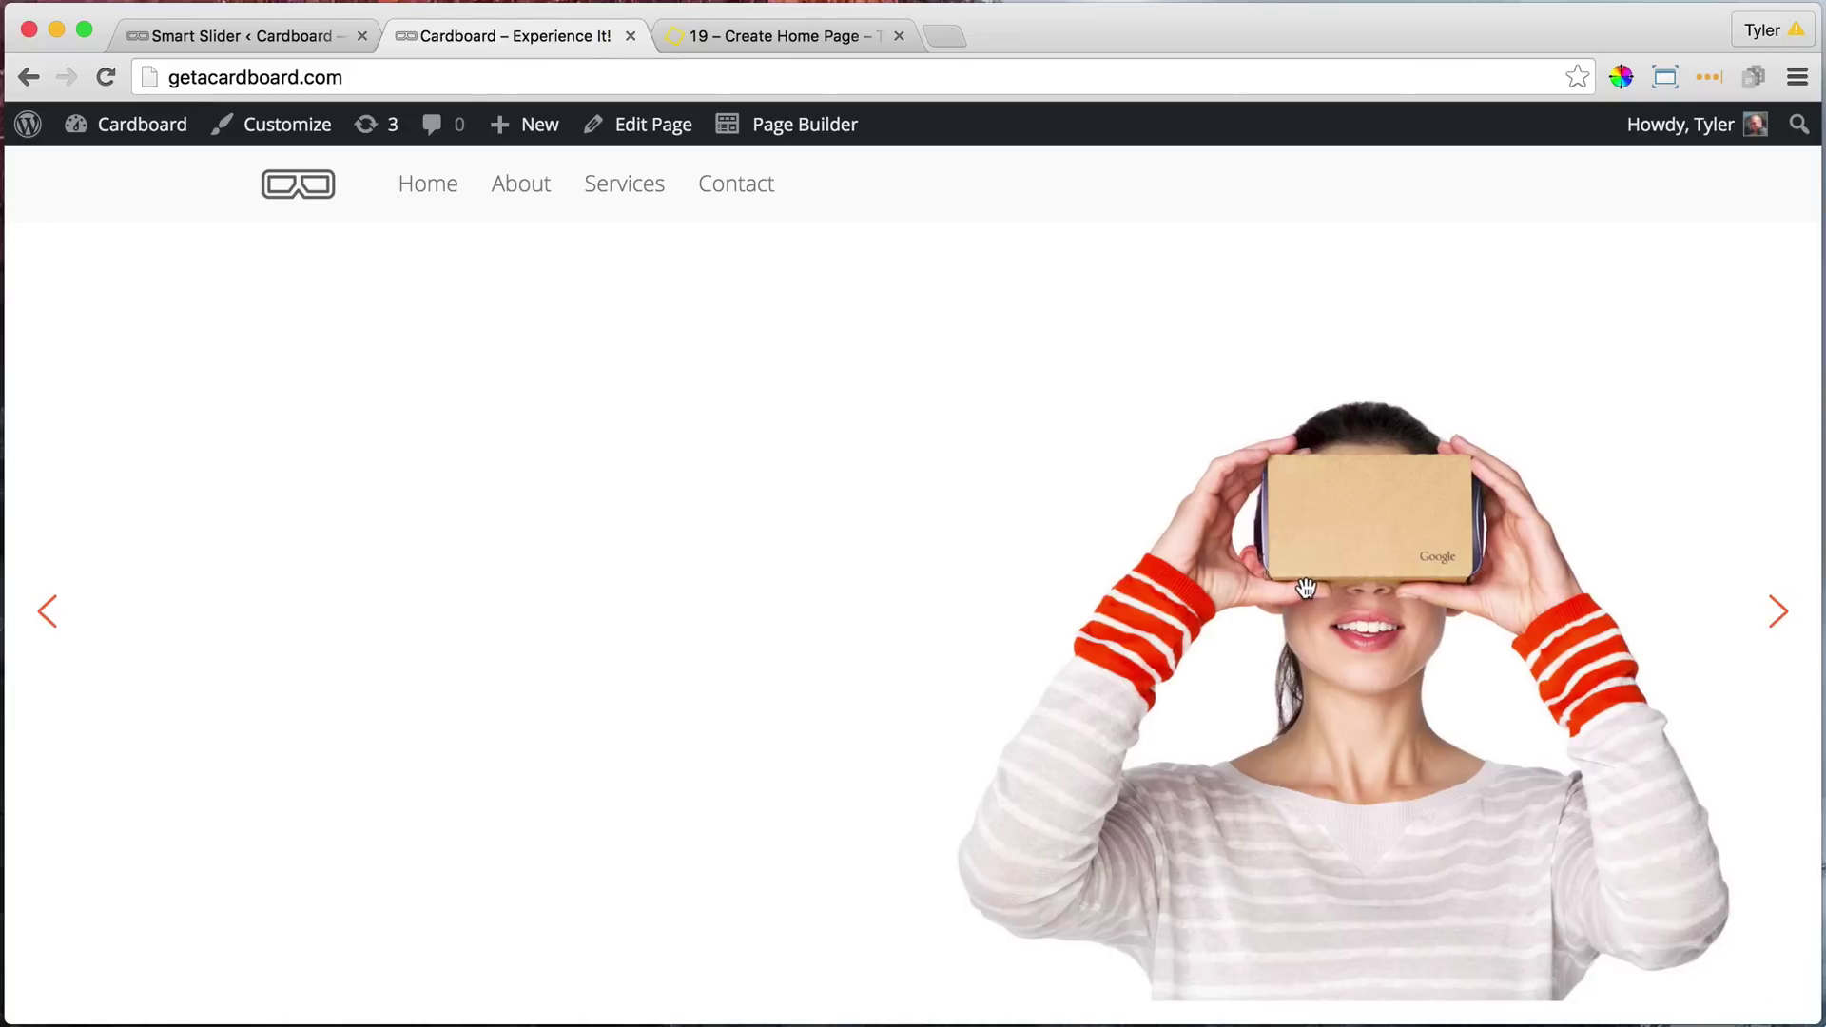
left_click(248, 33)
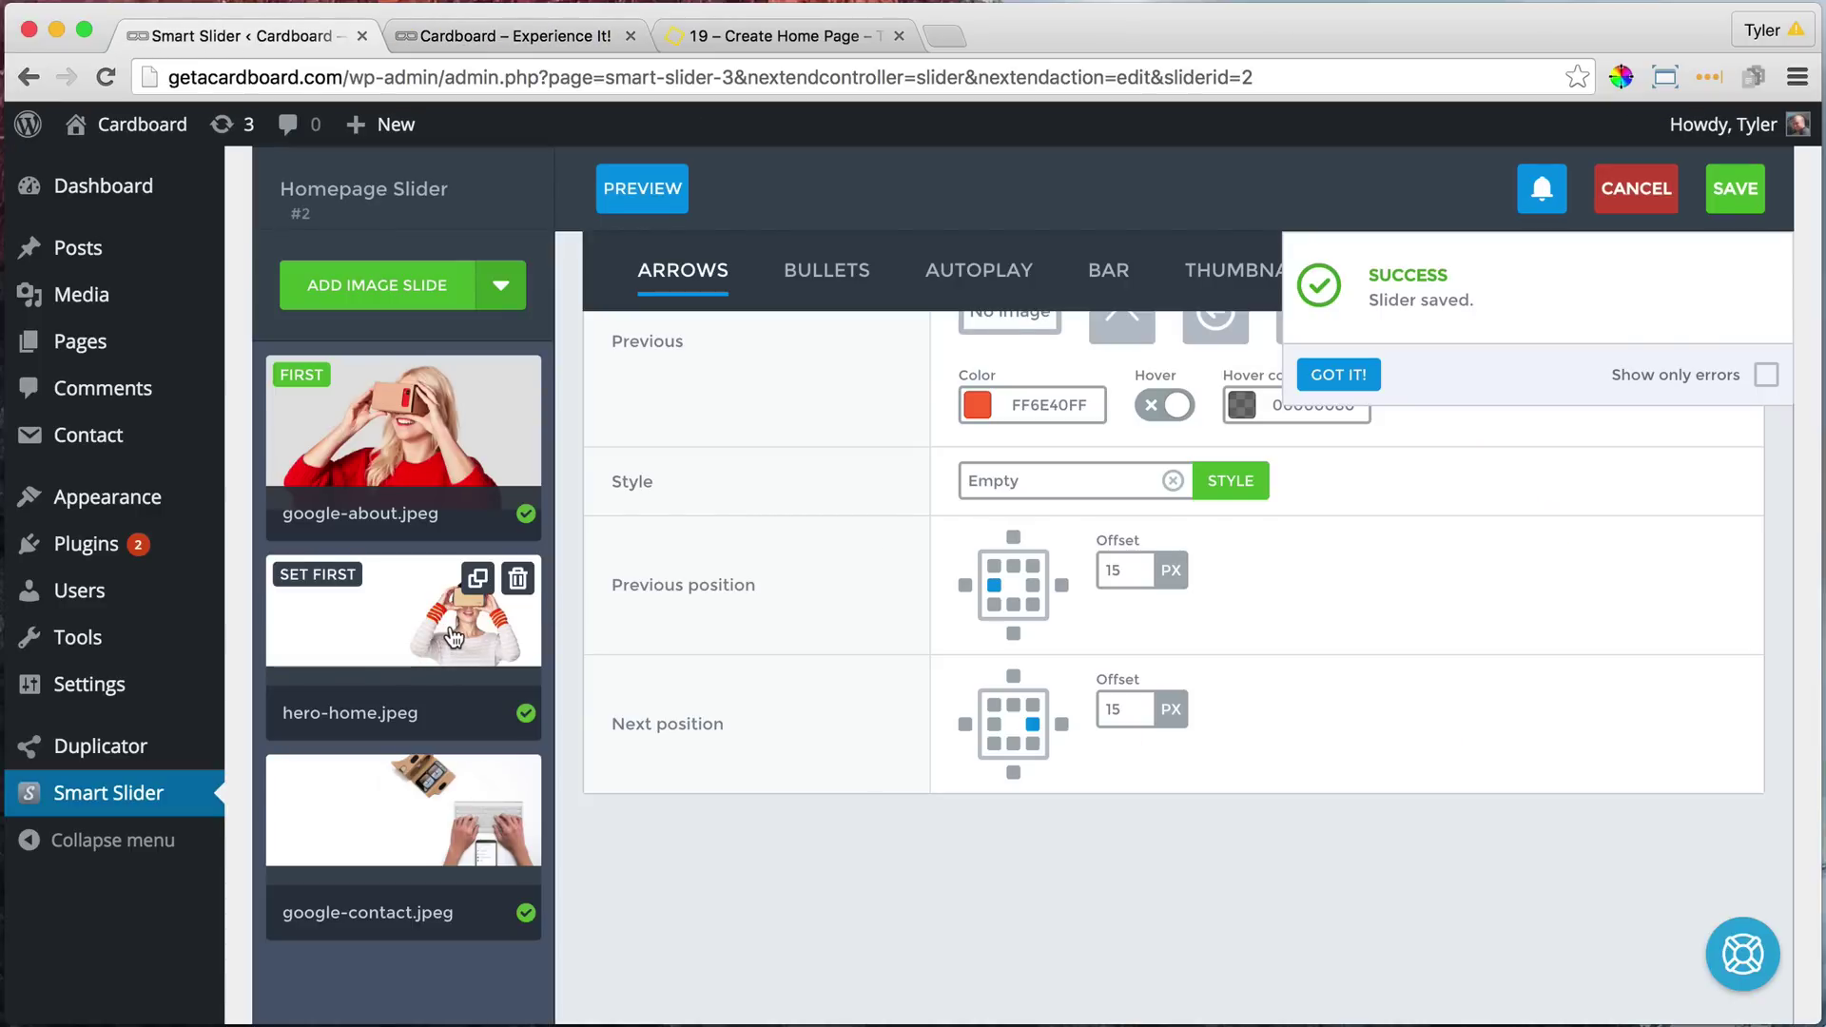
left_click(404, 634)
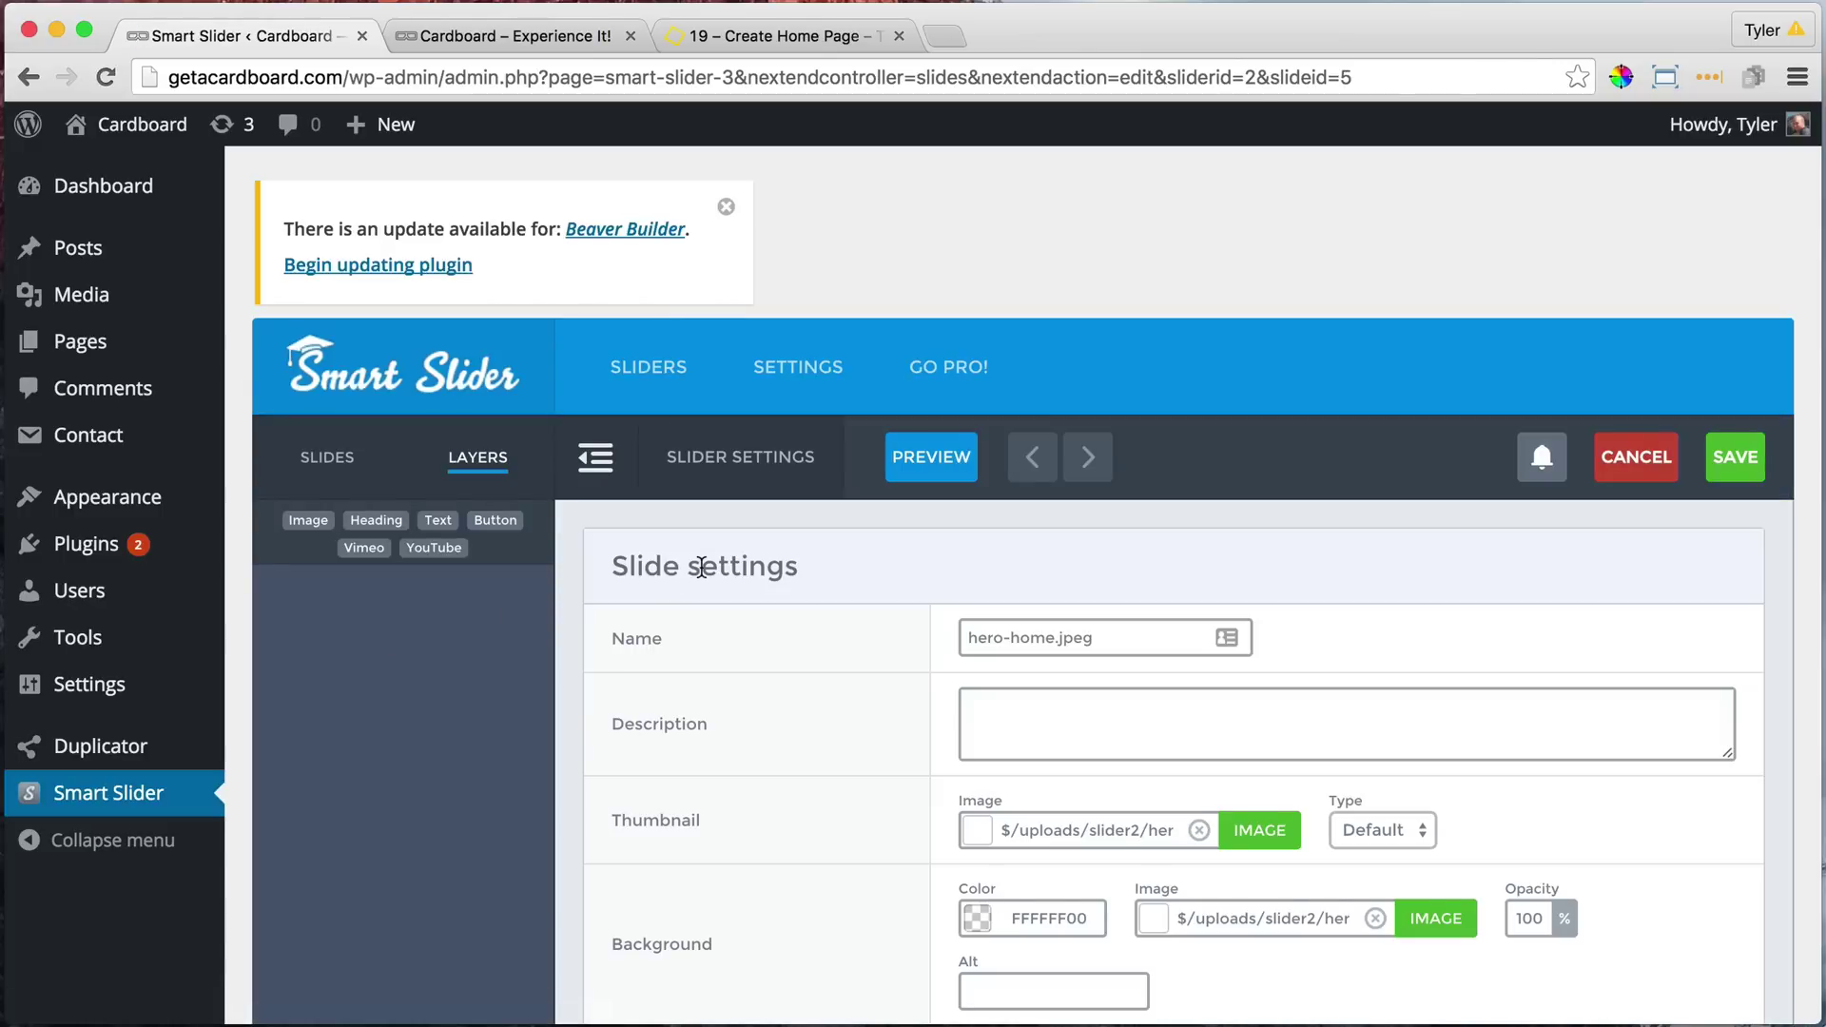
- Examine the hero-home.jpeg slide's settings, its canvas preview and the available layer types
scroll(700, 568, "down", 2)
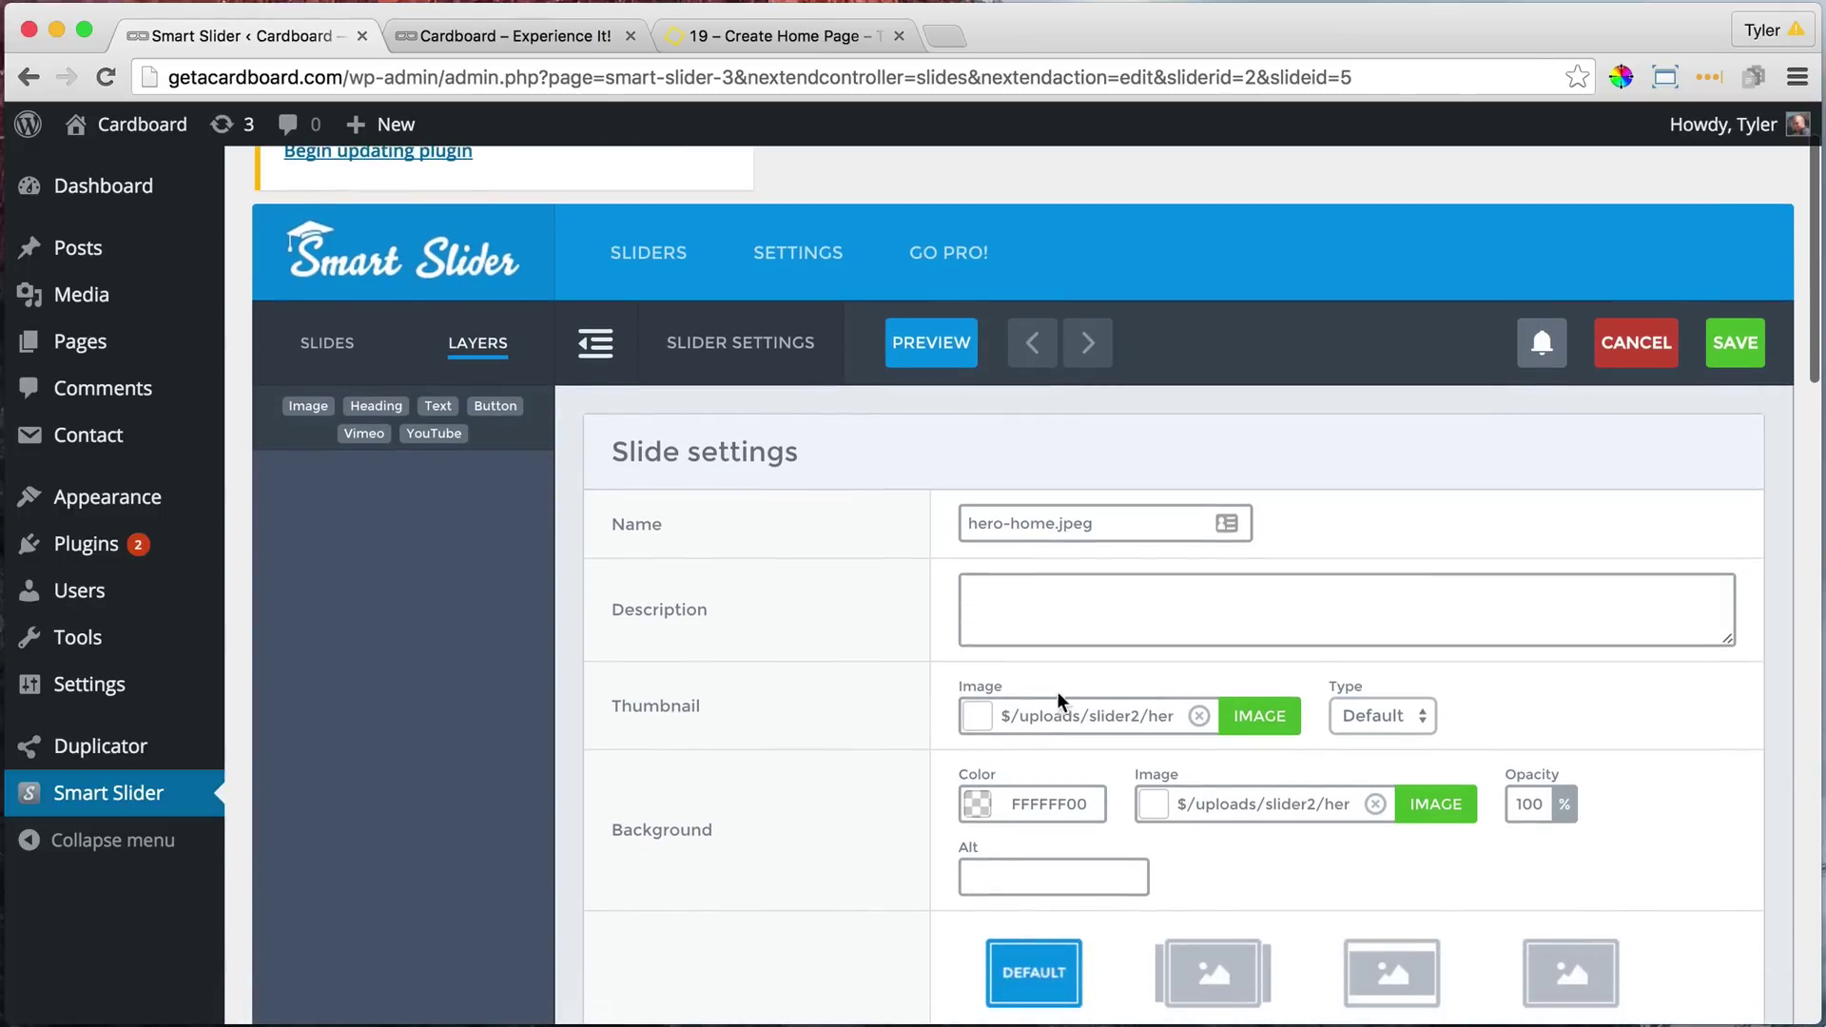
scroll(859, 589, "down", 3)
scroll(860, 589, "up", 3)
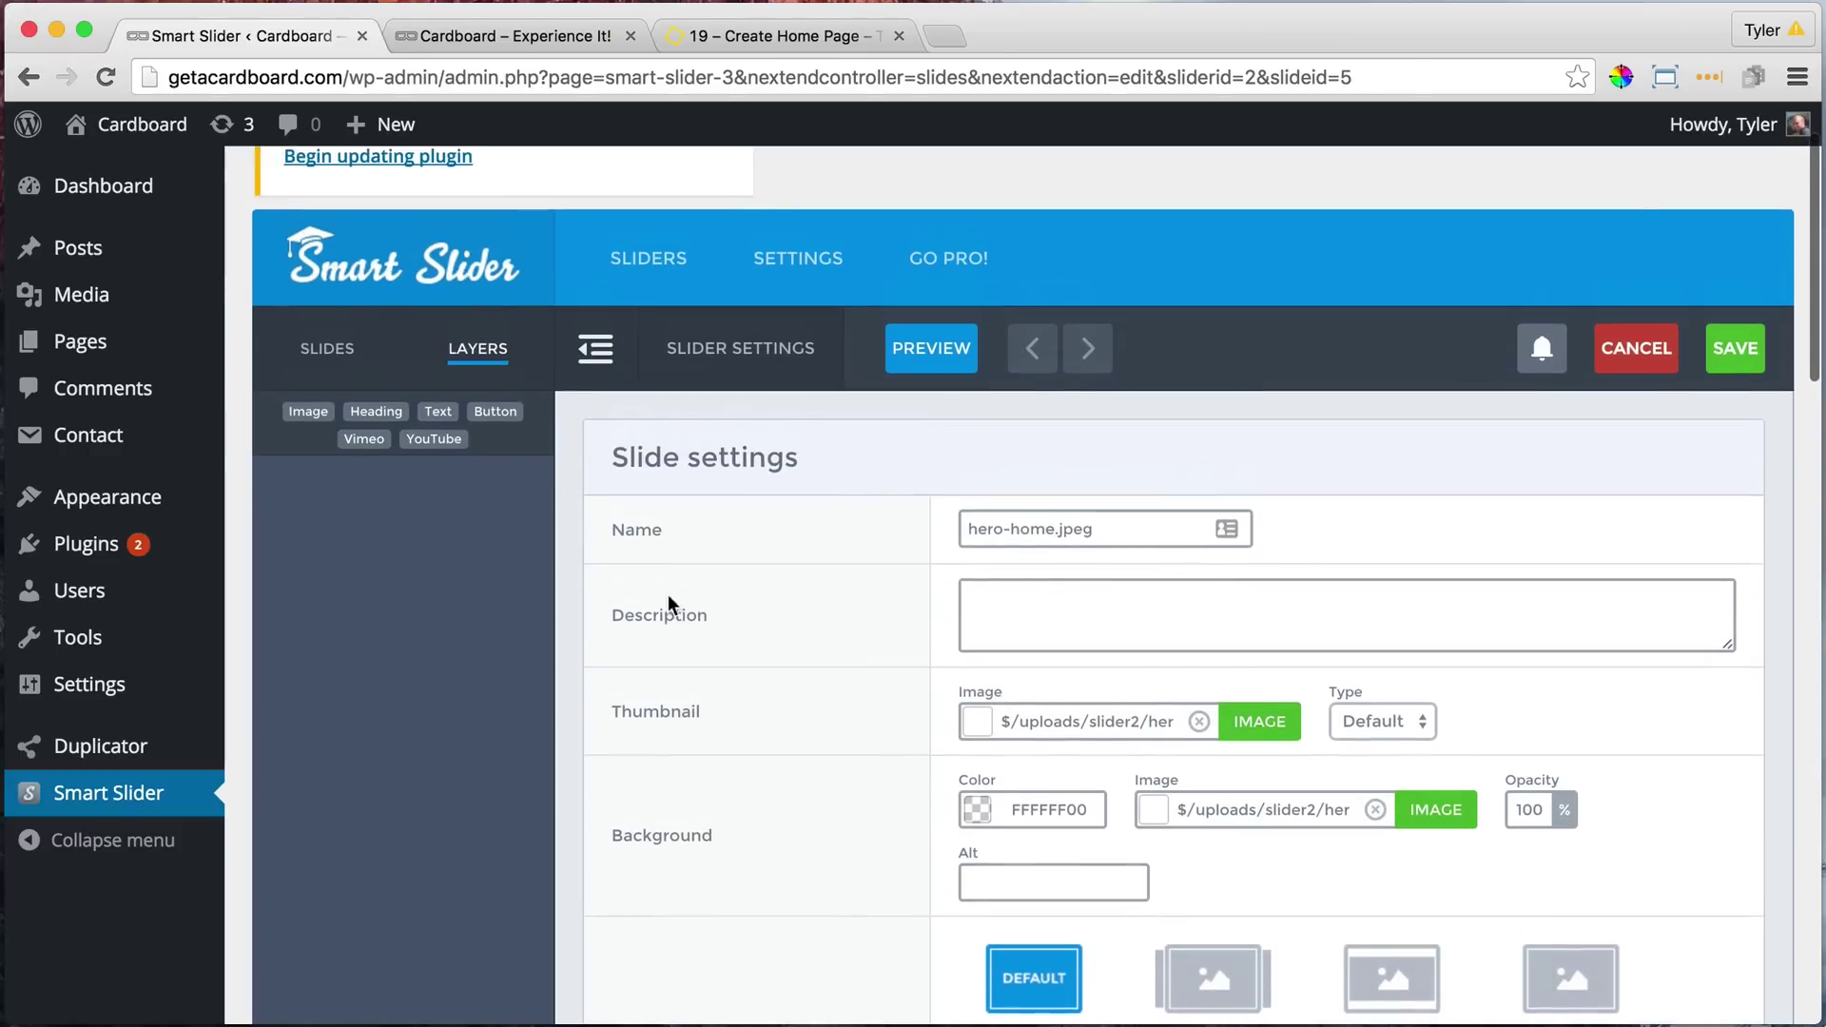
scroll(755, 568, "down", 5)
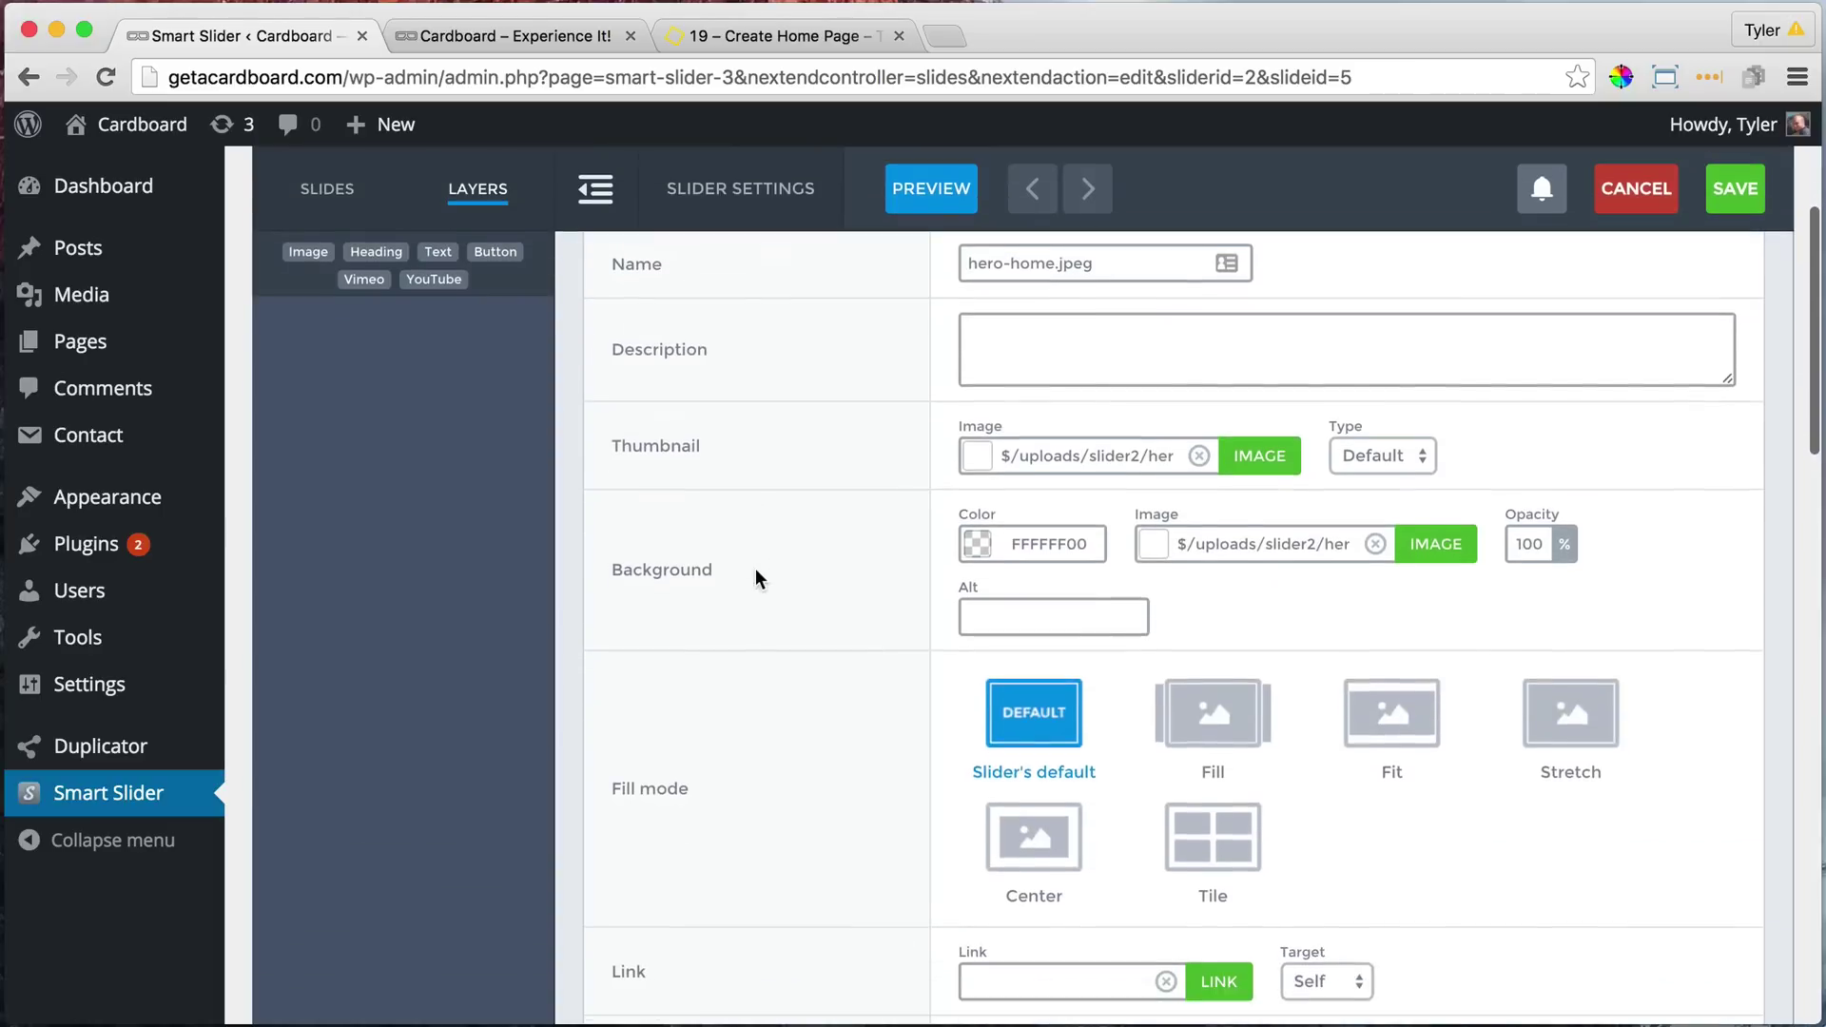
scroll(1231, 639, "down", 9)
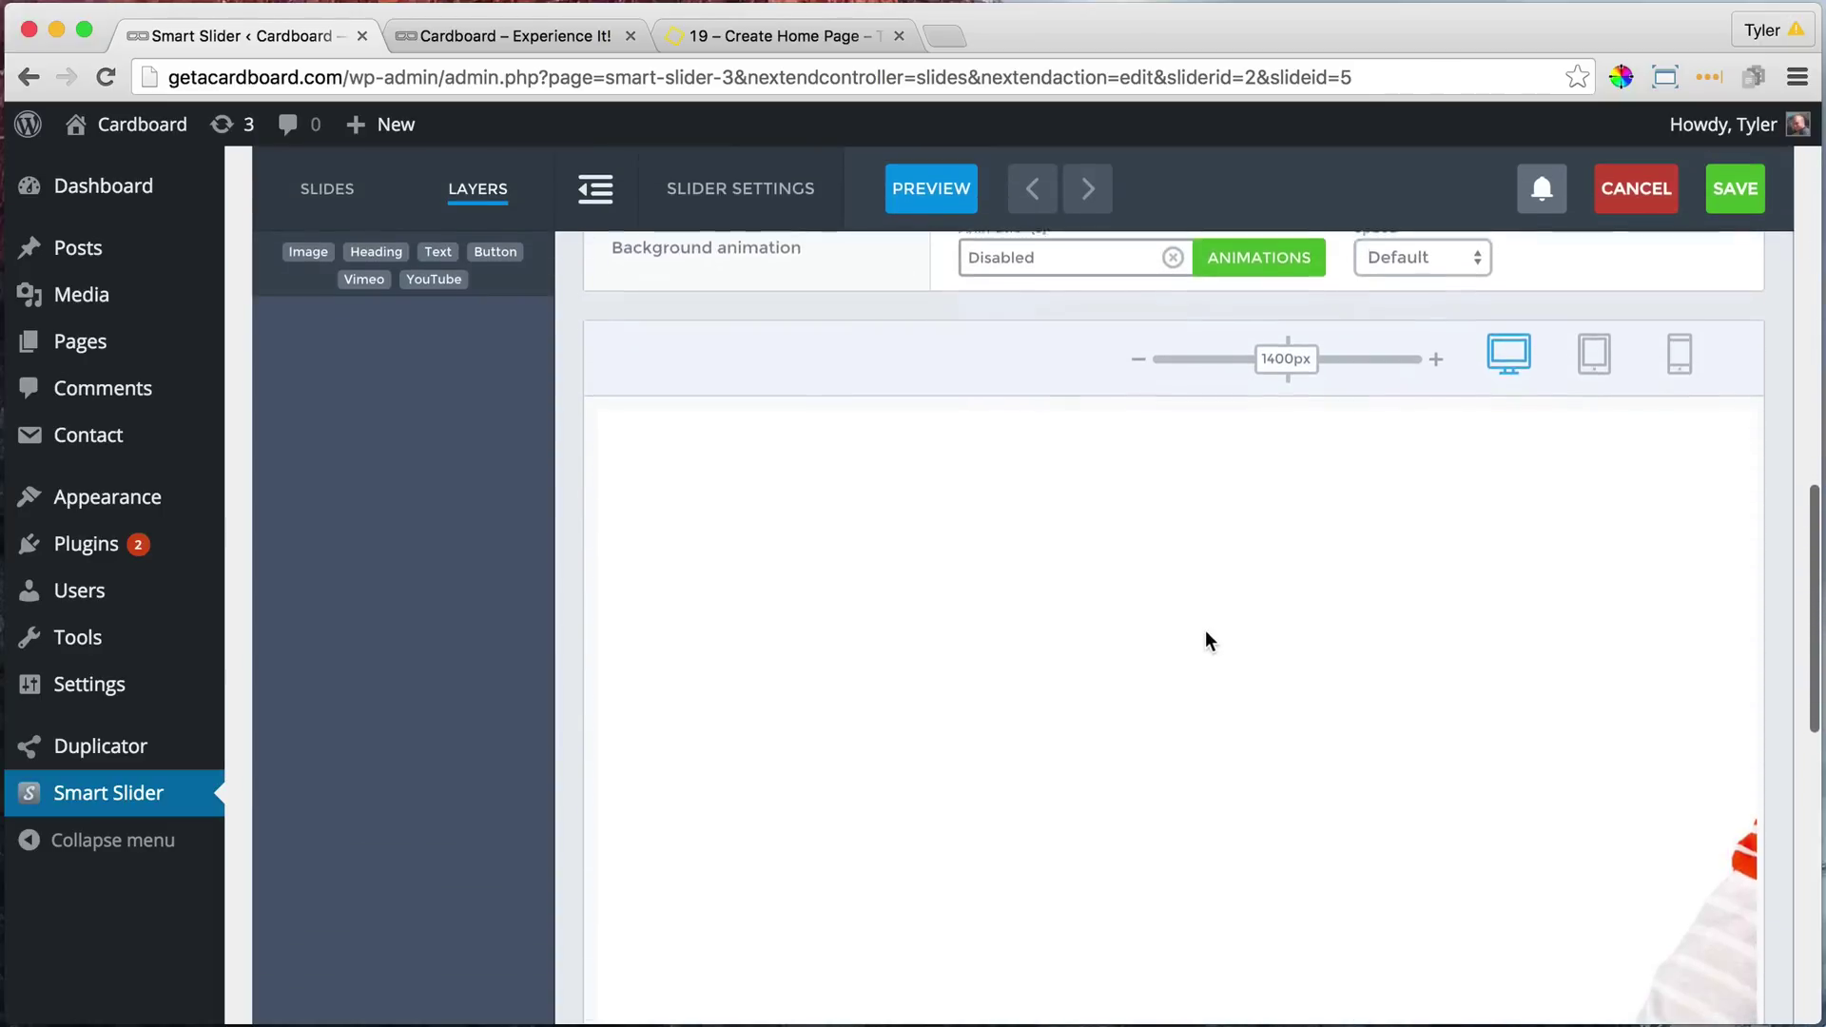
scroll(1201, 639, "up", 1)
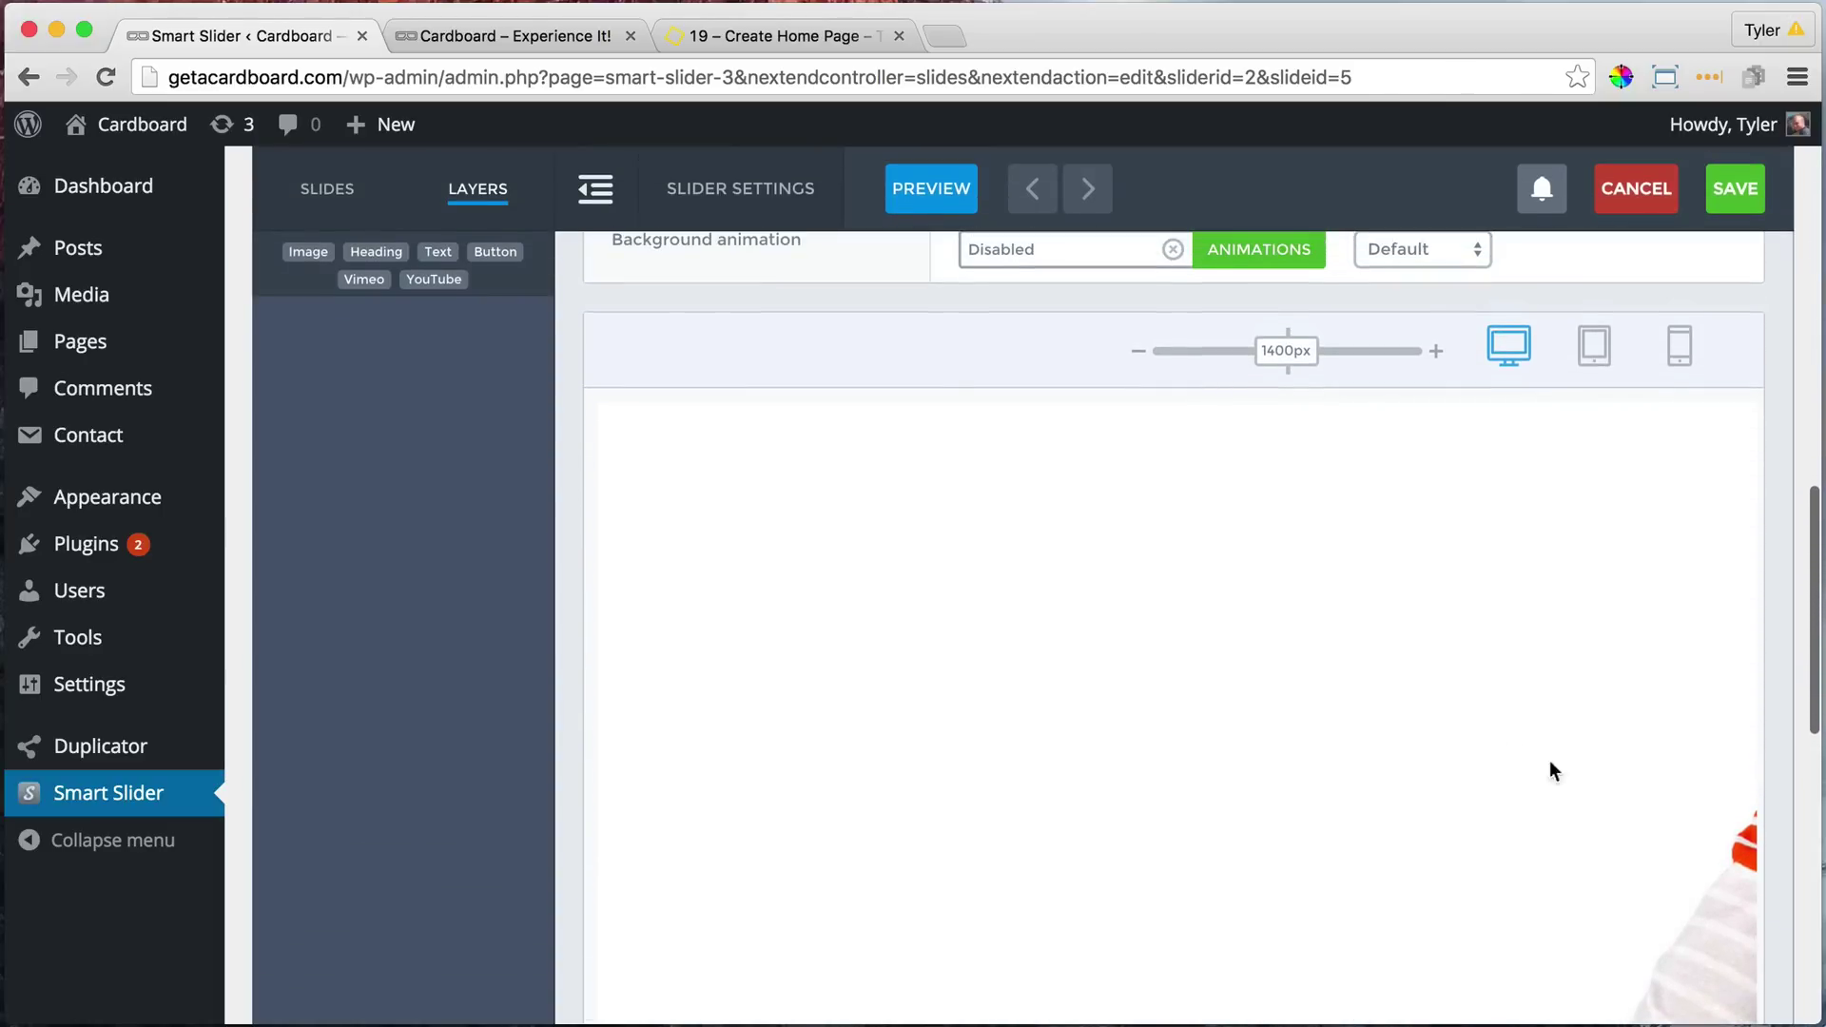
scroll(1599, 770, "down", 1)
scroll(1600, 771, "right", 1)
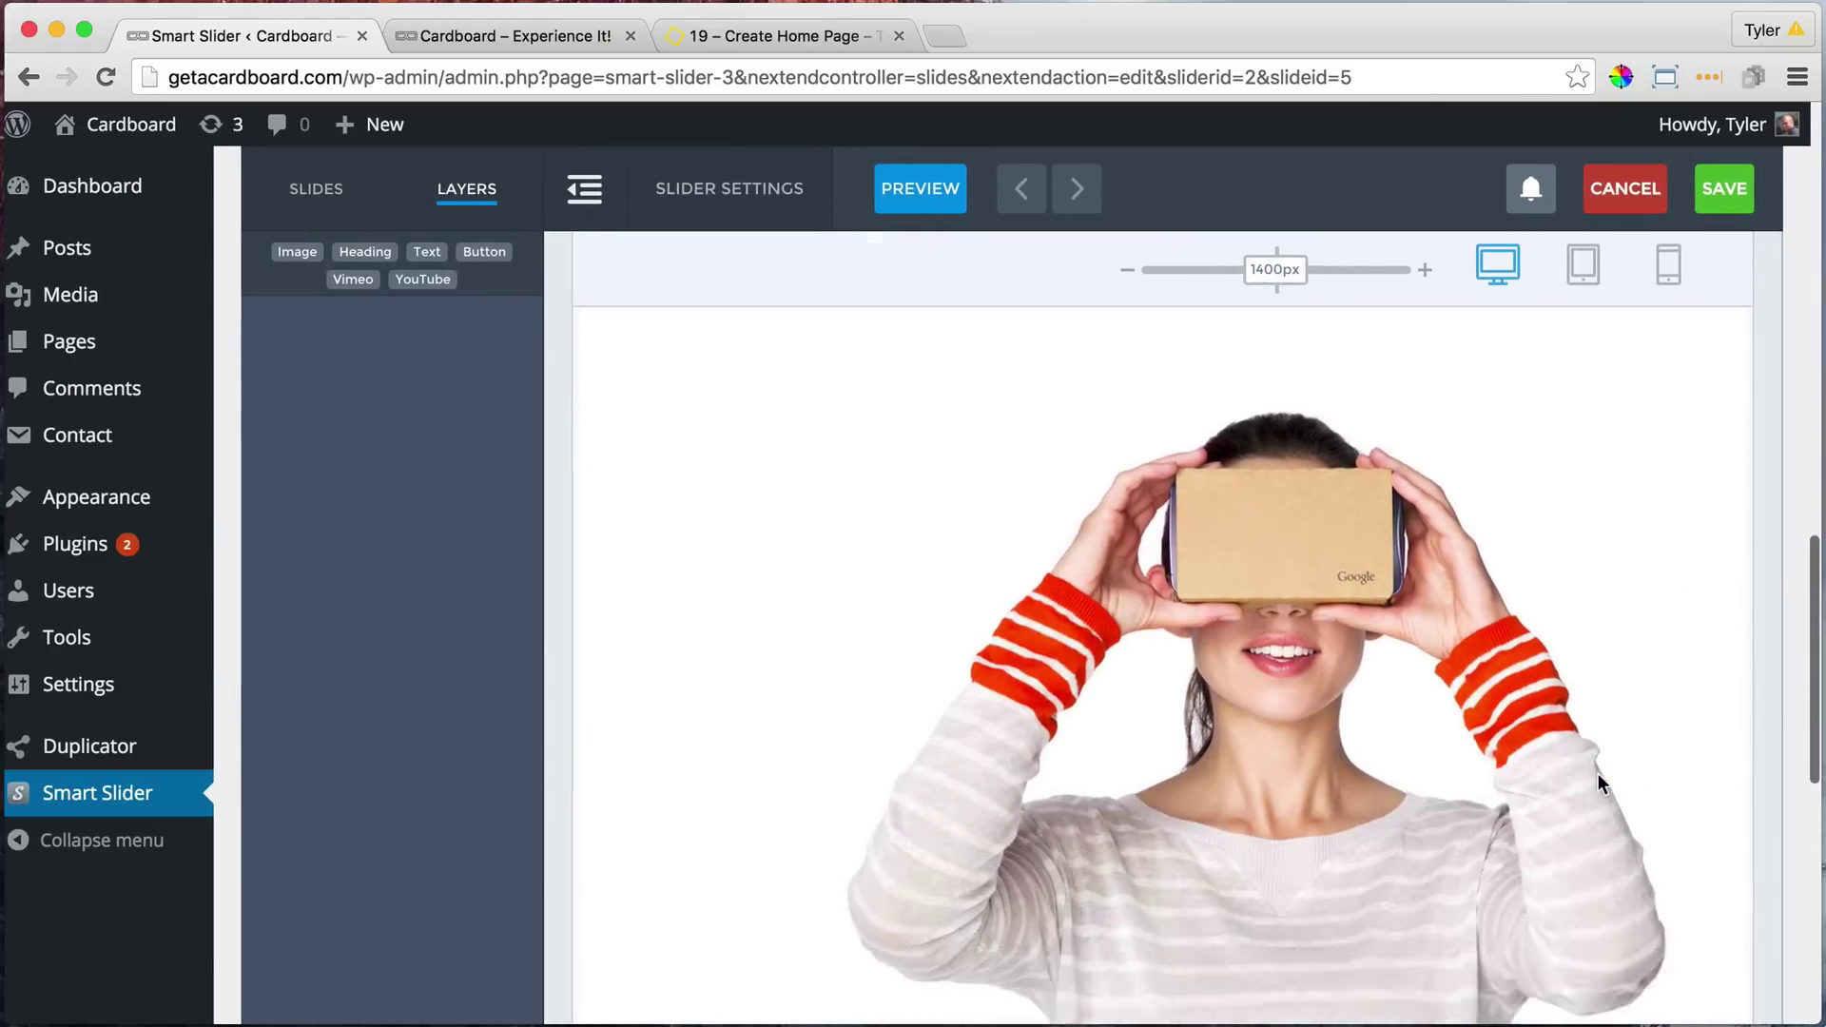
scroll(1595, 765, "left", 1)
scroll(713, 636, "up", 9)
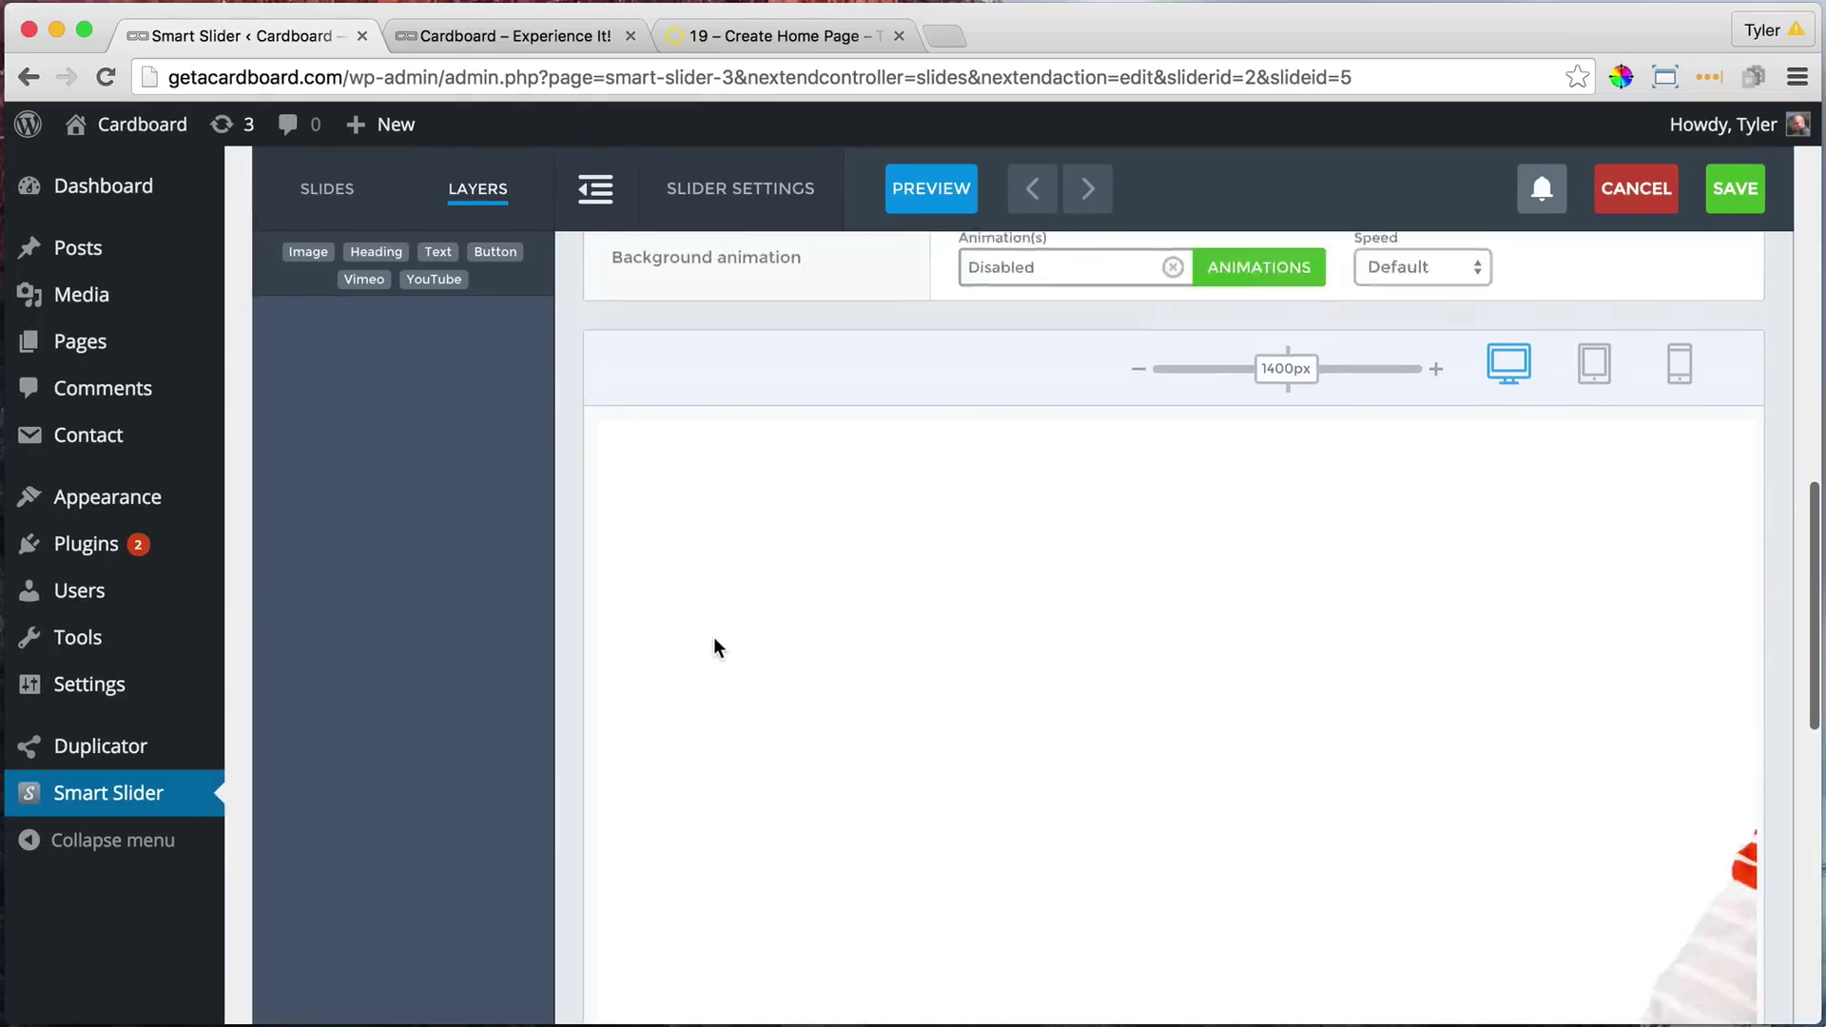
scroll(721, 646, "up", 8)
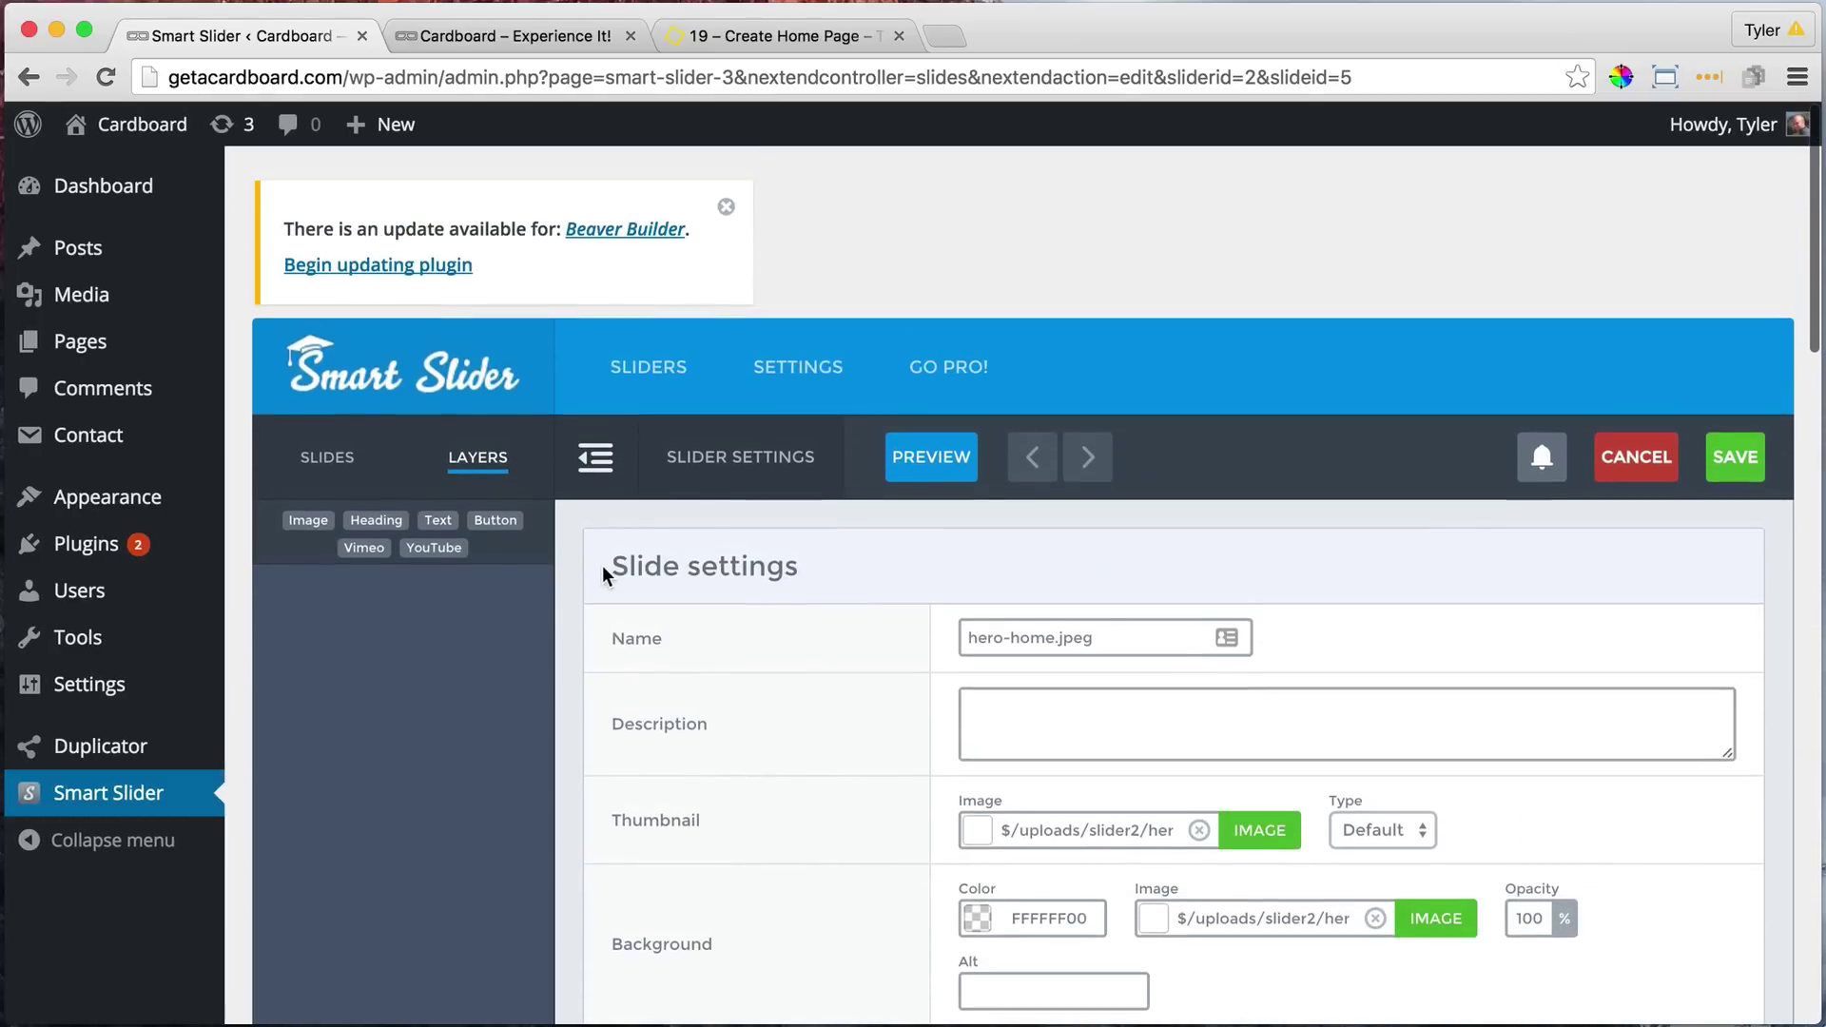
- Add a heading layer to the hero-home.jpeg slide and replace its text with the copied "GOOGLE CARDBOARD"
left_click(376, 520)
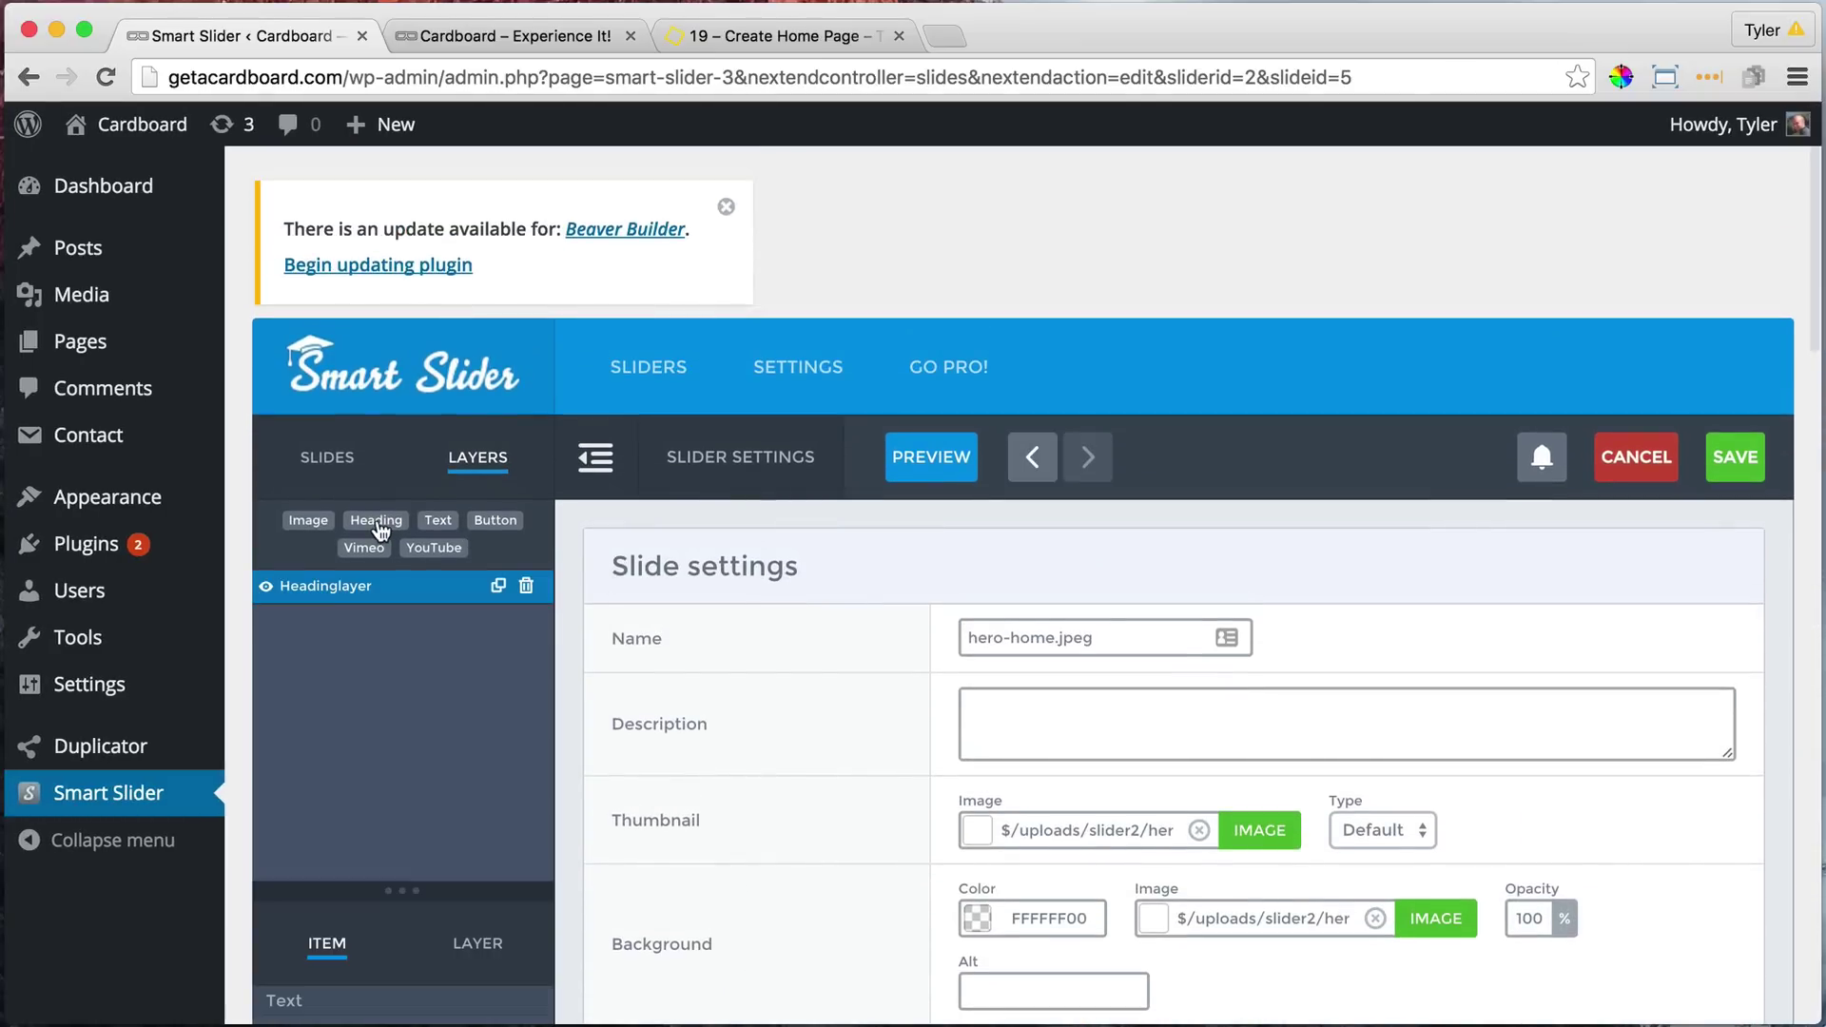
scroll(502, 643, "down", 5)
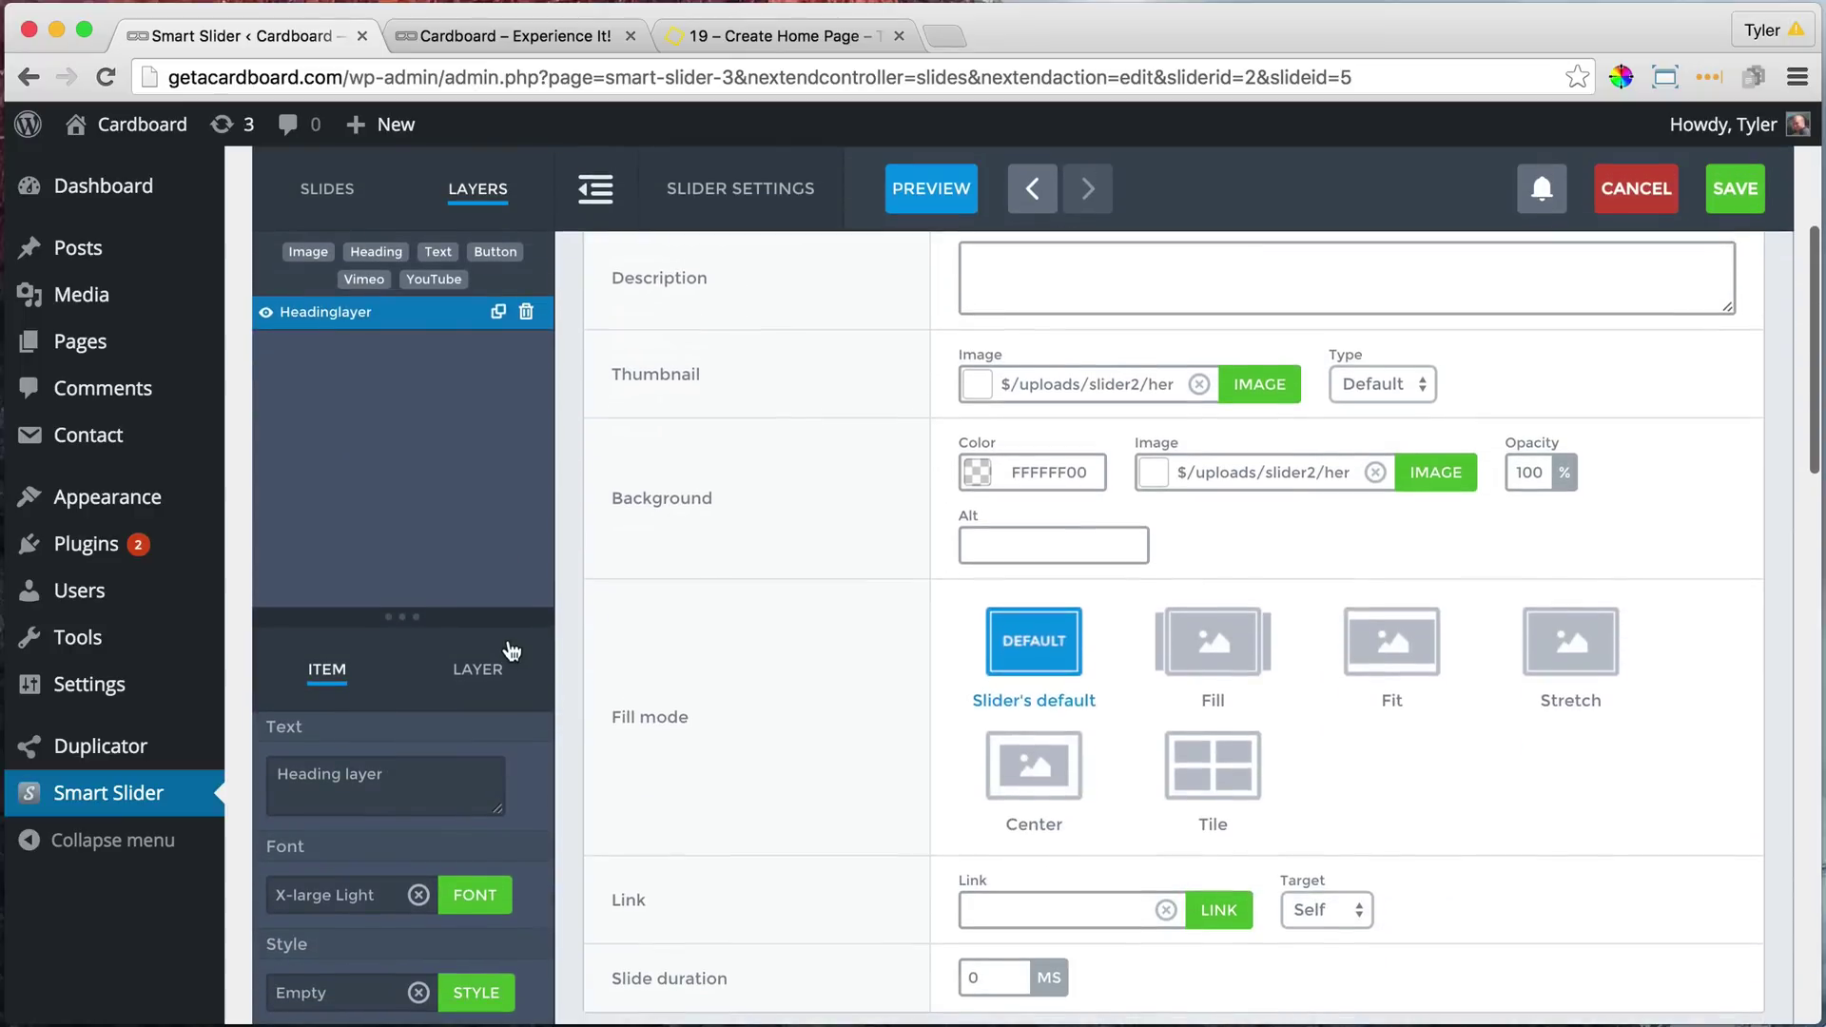
triple_click(421, 778)
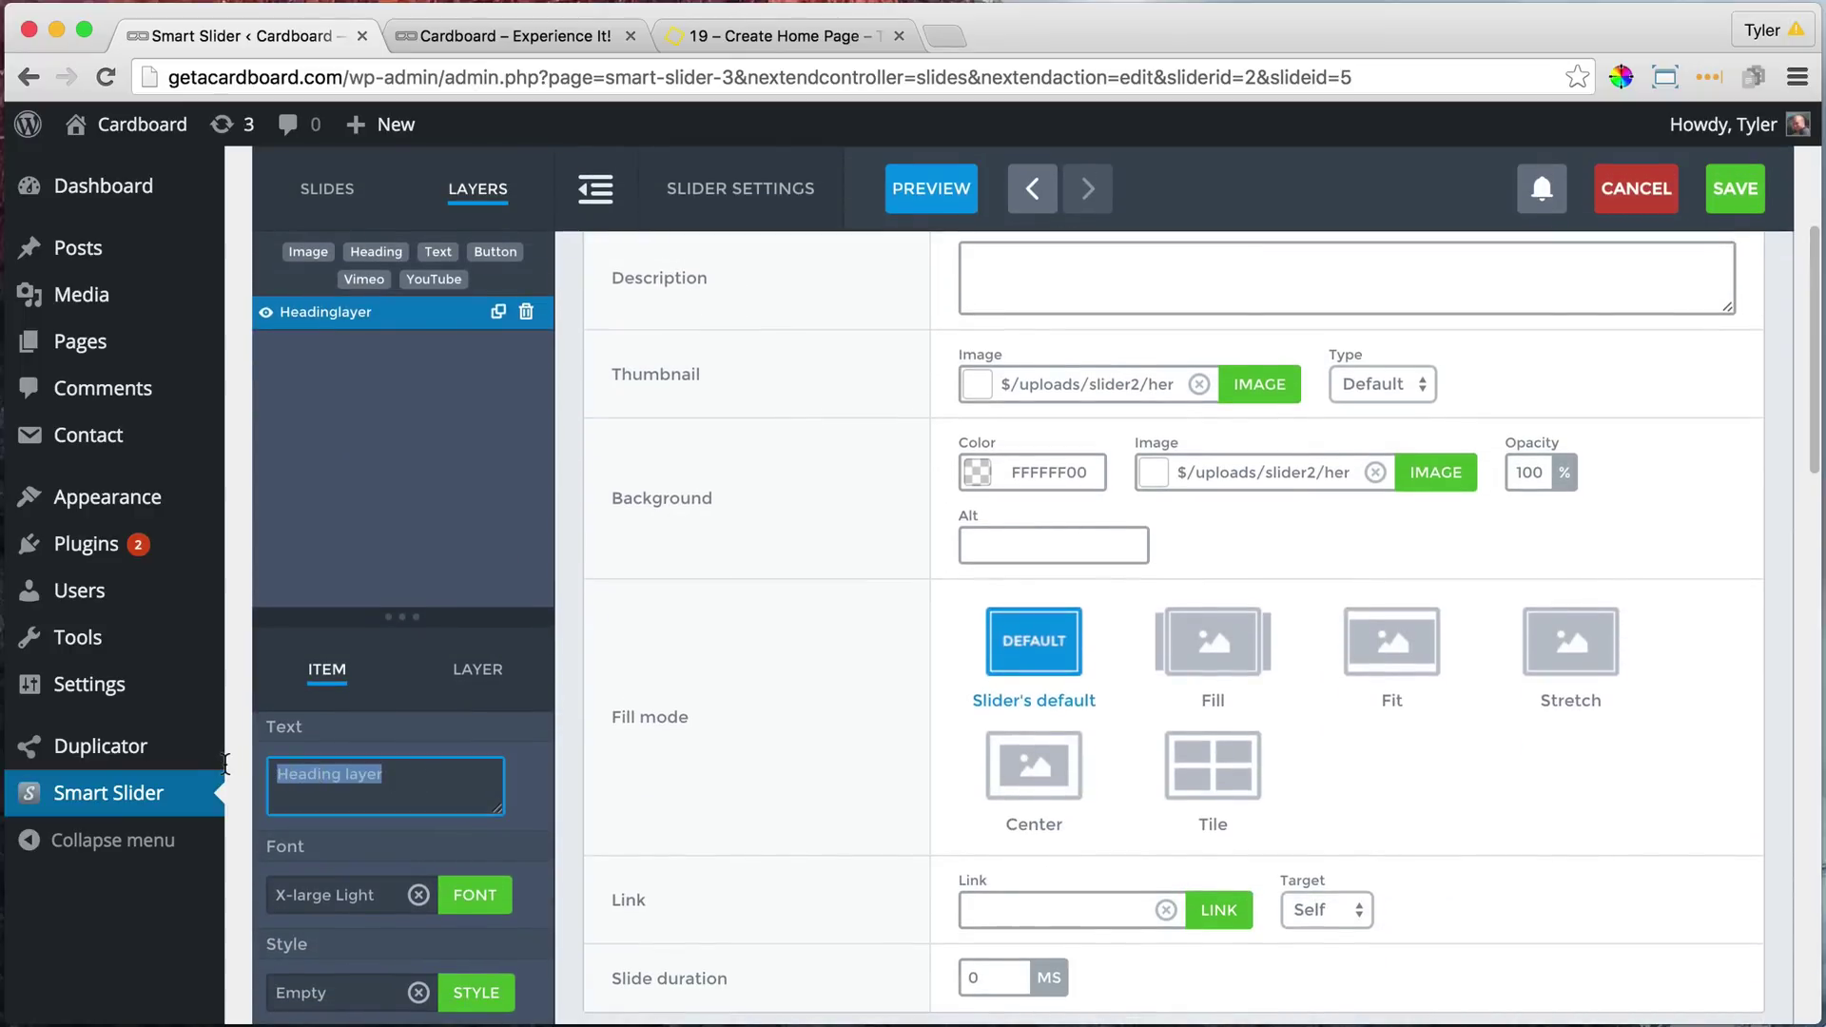
key("ctrl+v")
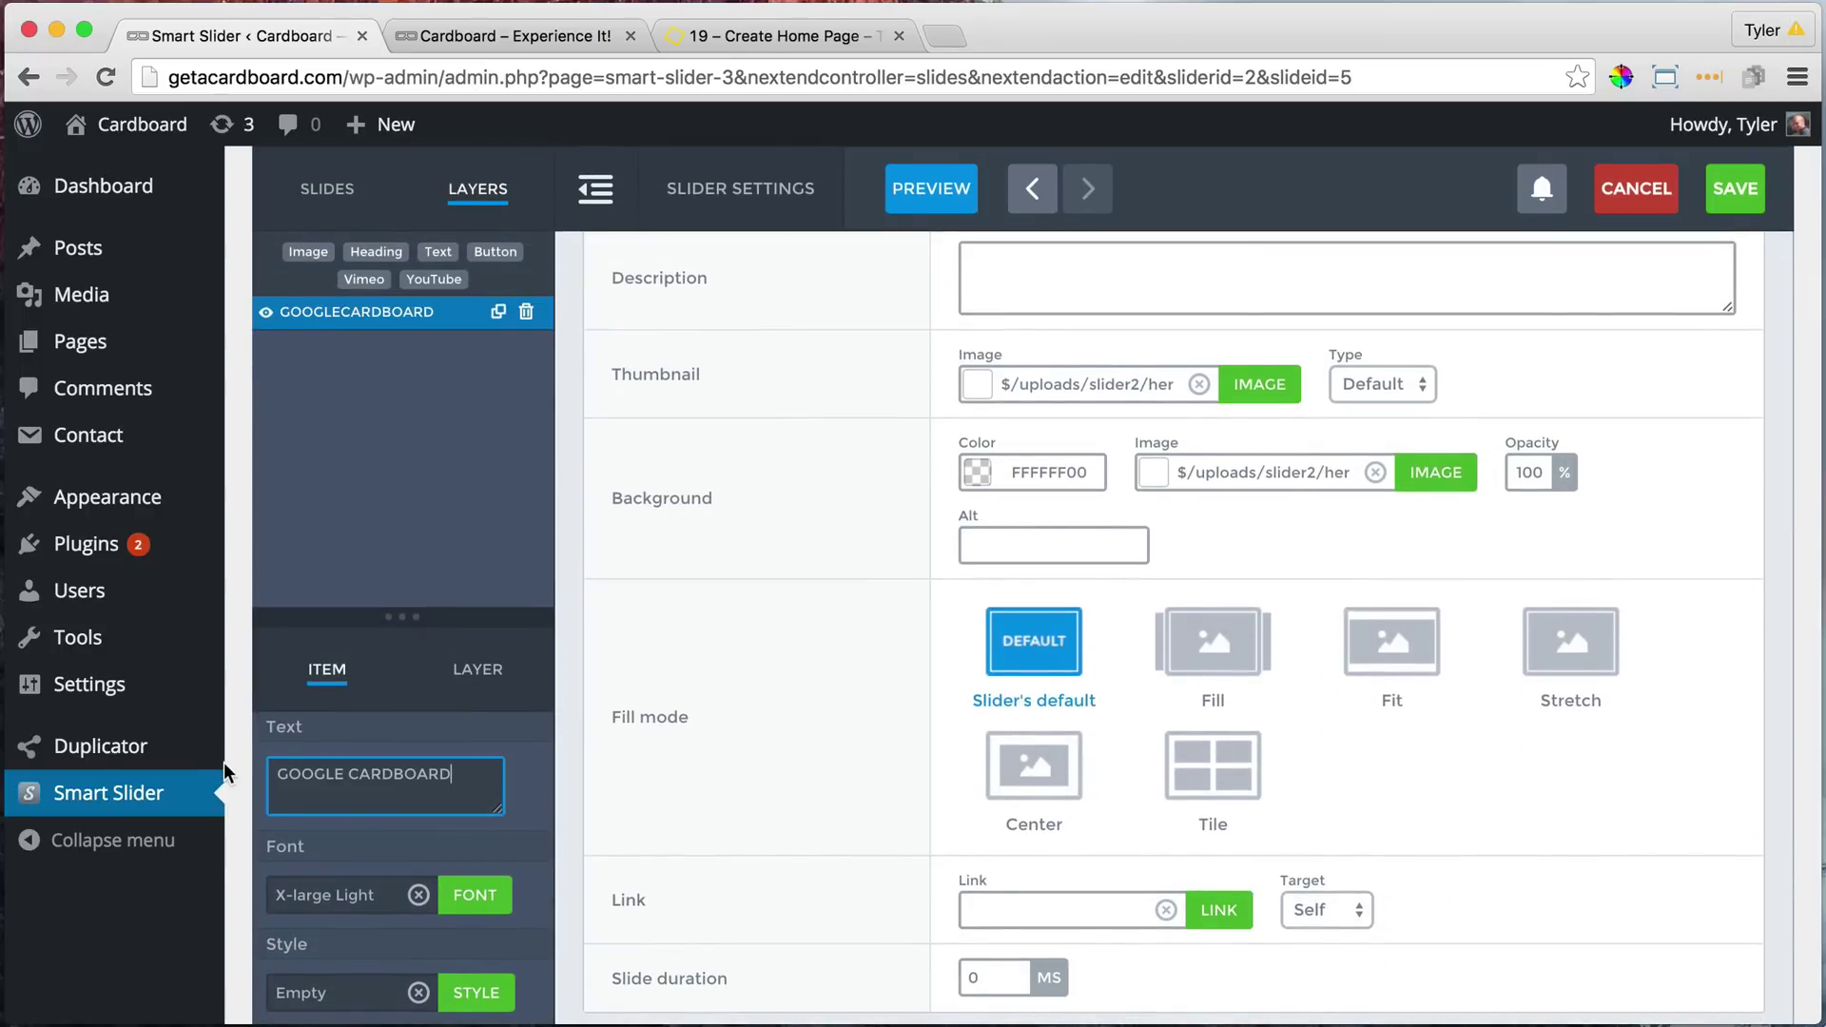
scroll(1007, 726, "down", 15)
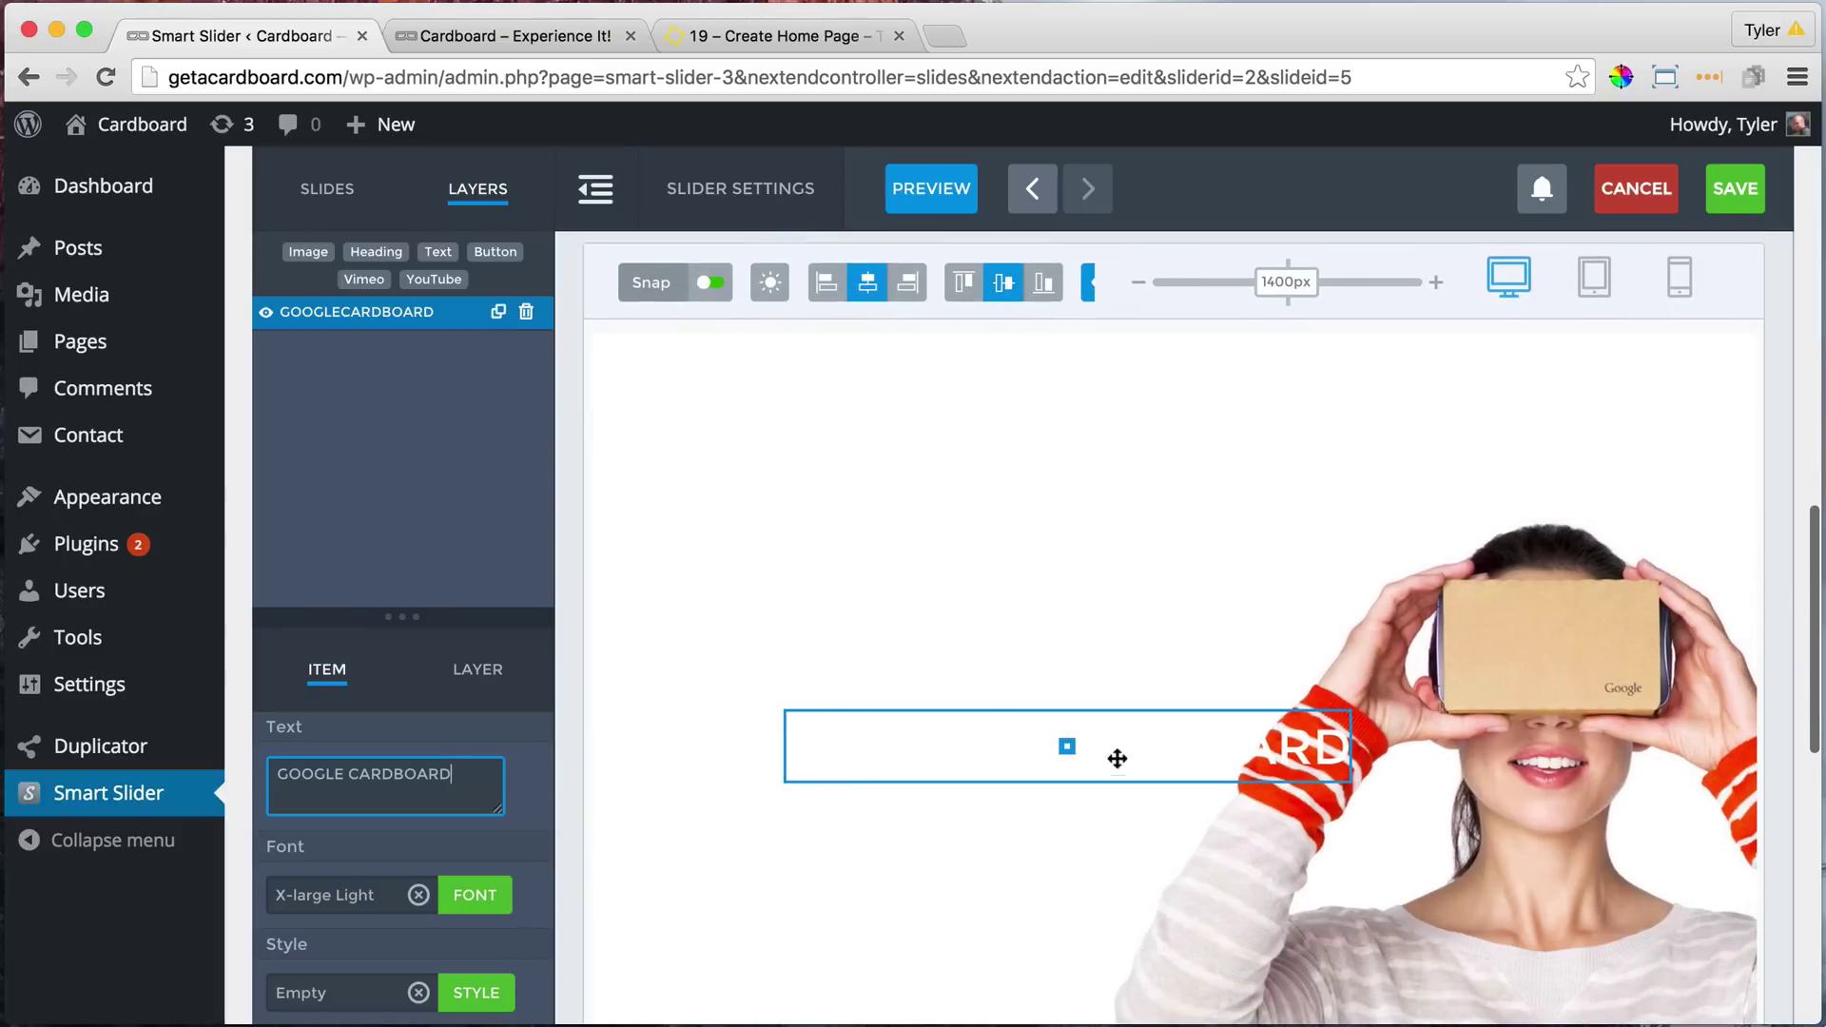
scroll(473, 763, "down", 3)
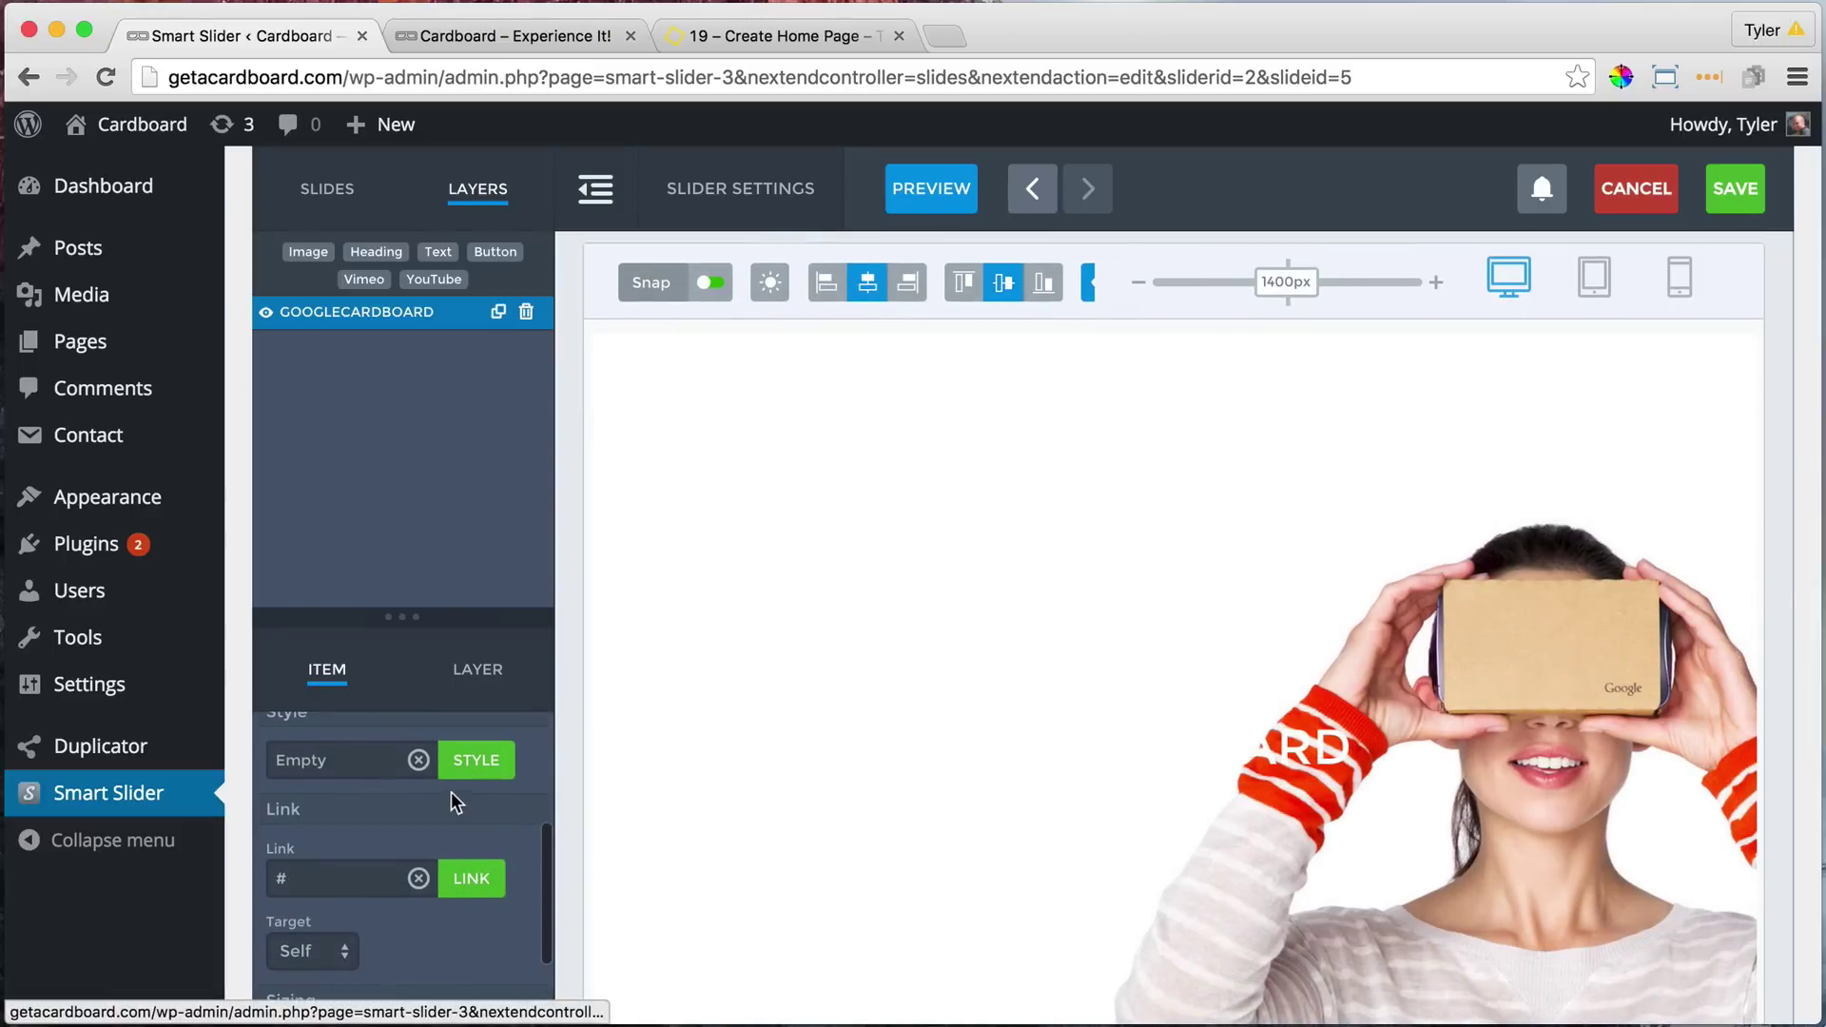
scroll(449, 793, "down", 1)
scroll(449, 793, "up", 3)
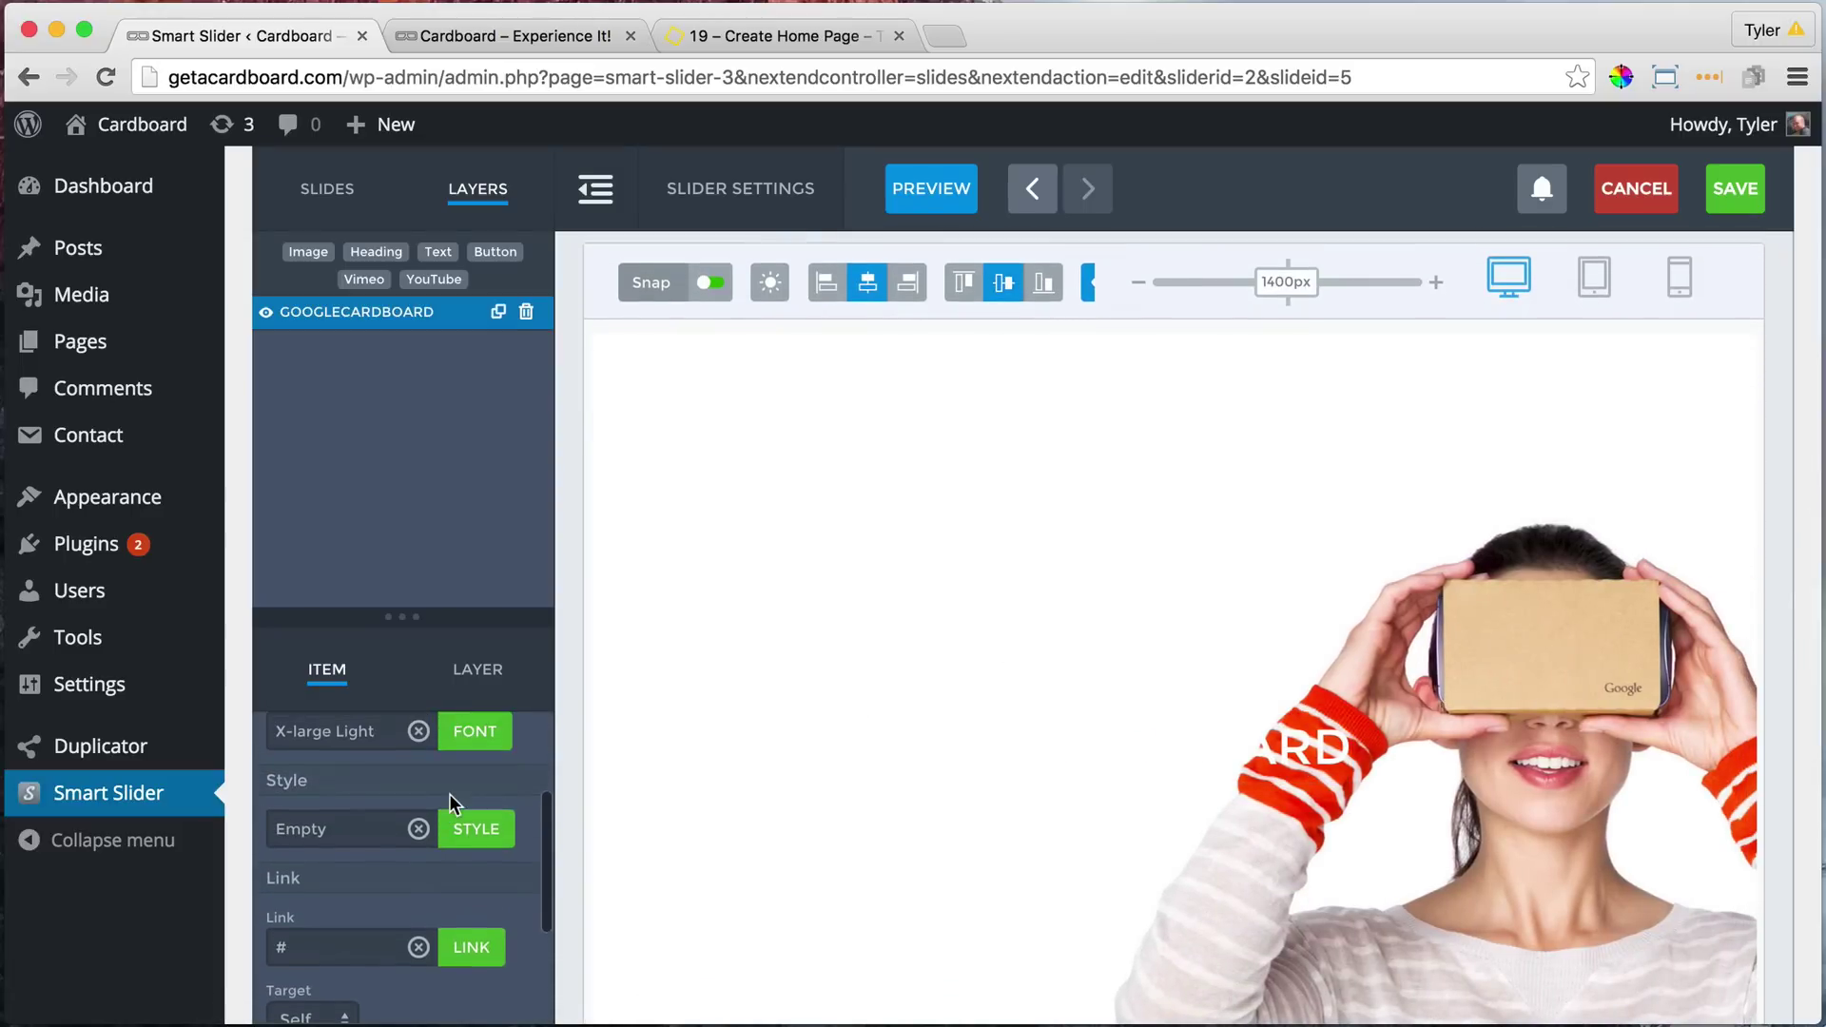
left_click(359, 832)
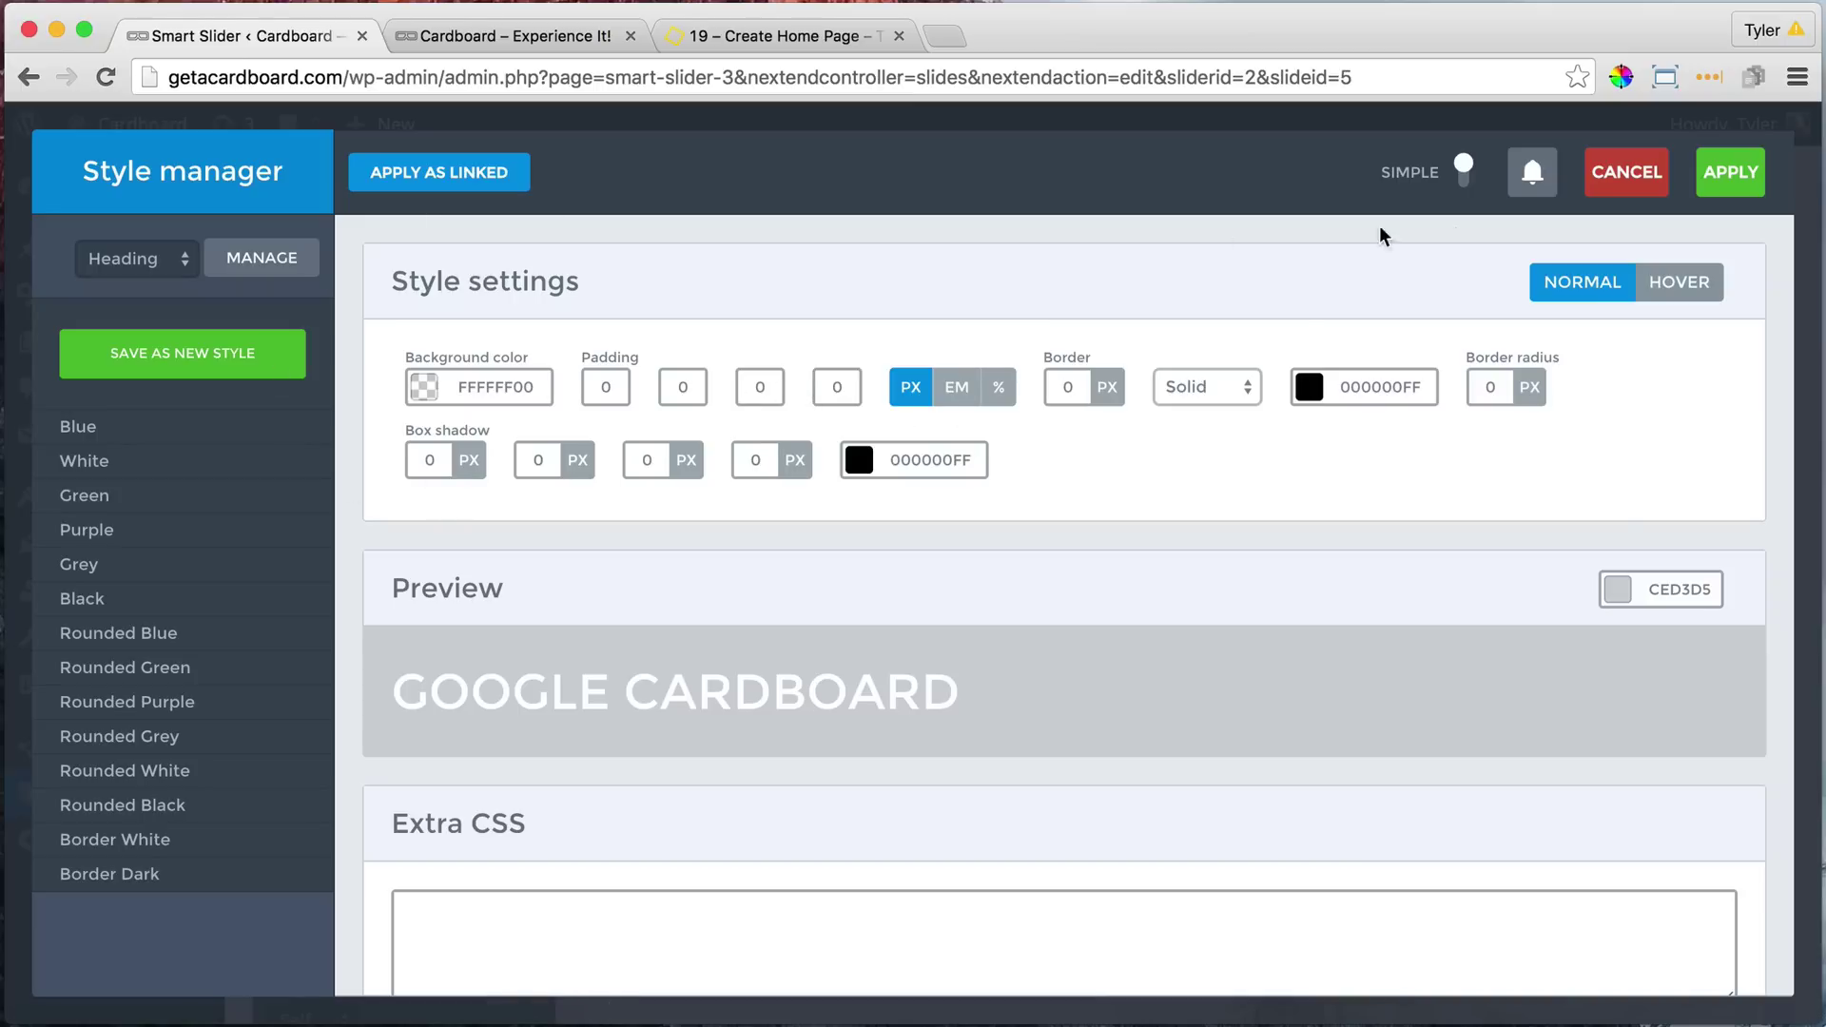
left_click(1626, 173)
scroll(447, 847, "up", 3)
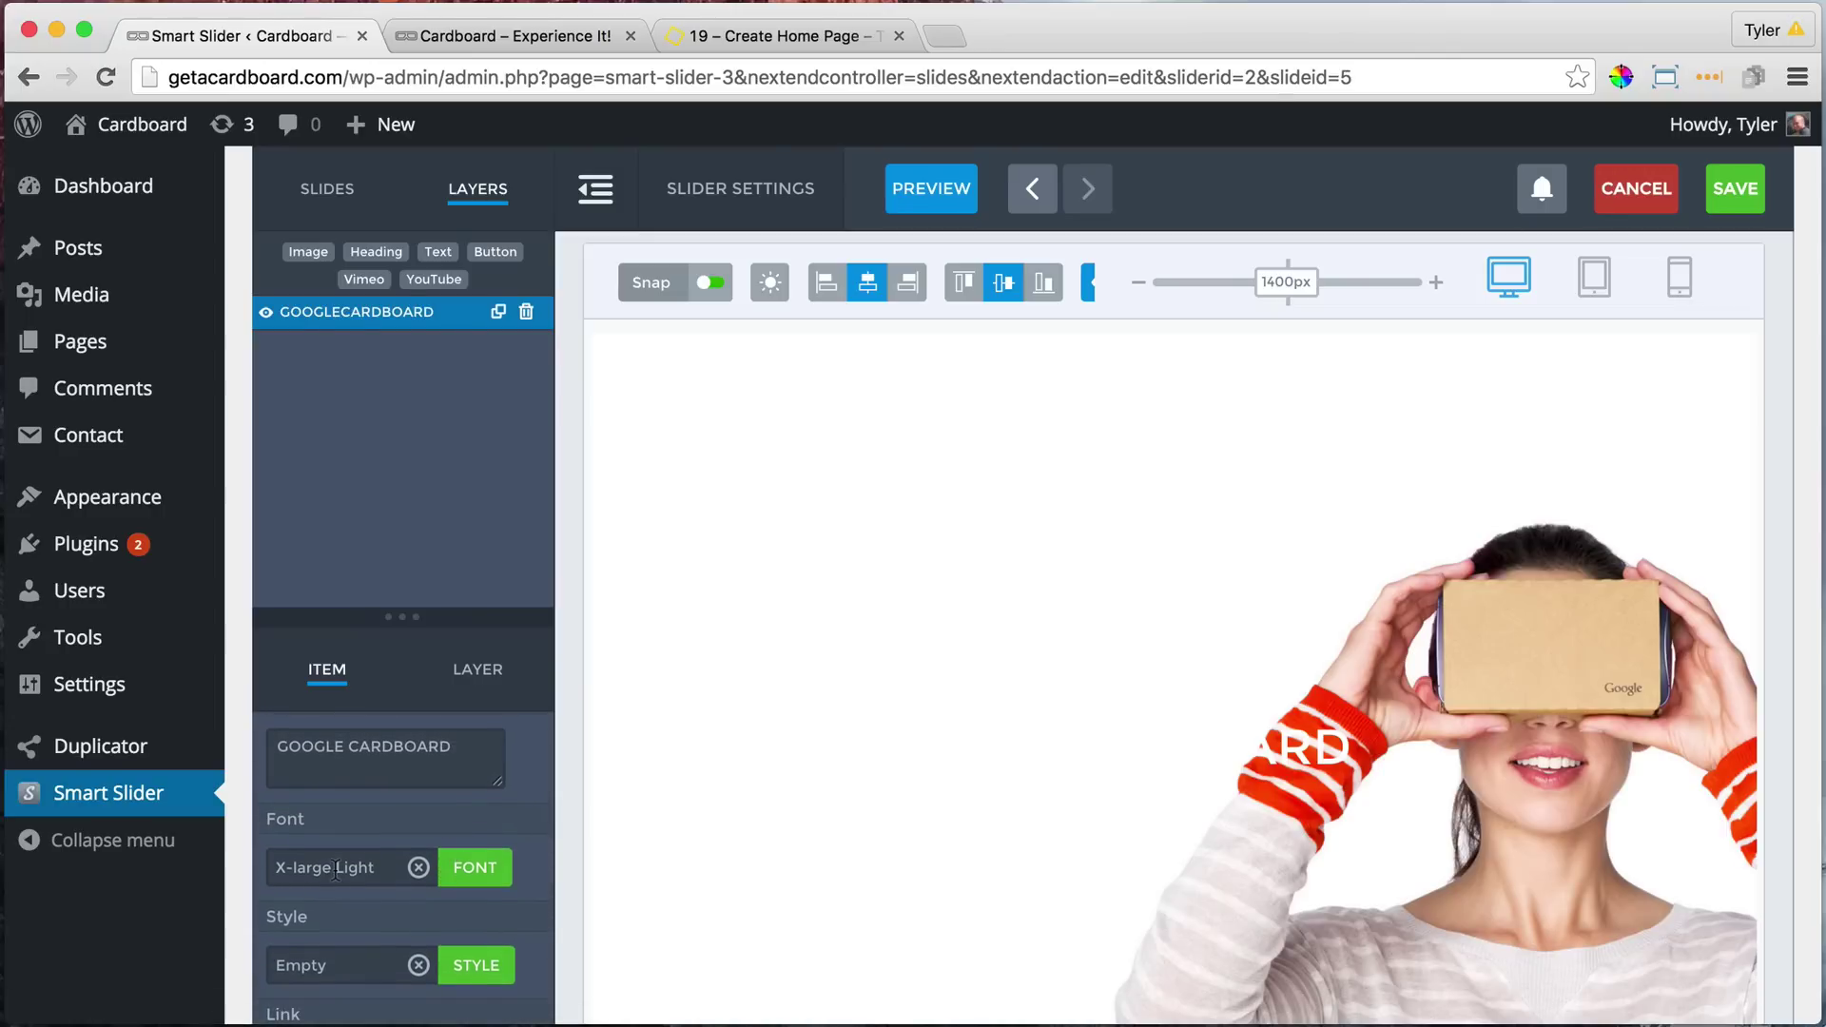
- Set the heading's font color to 141414FF and its family to 'Open Sans',Arial, and apply the font settings
left_click(335, 869)
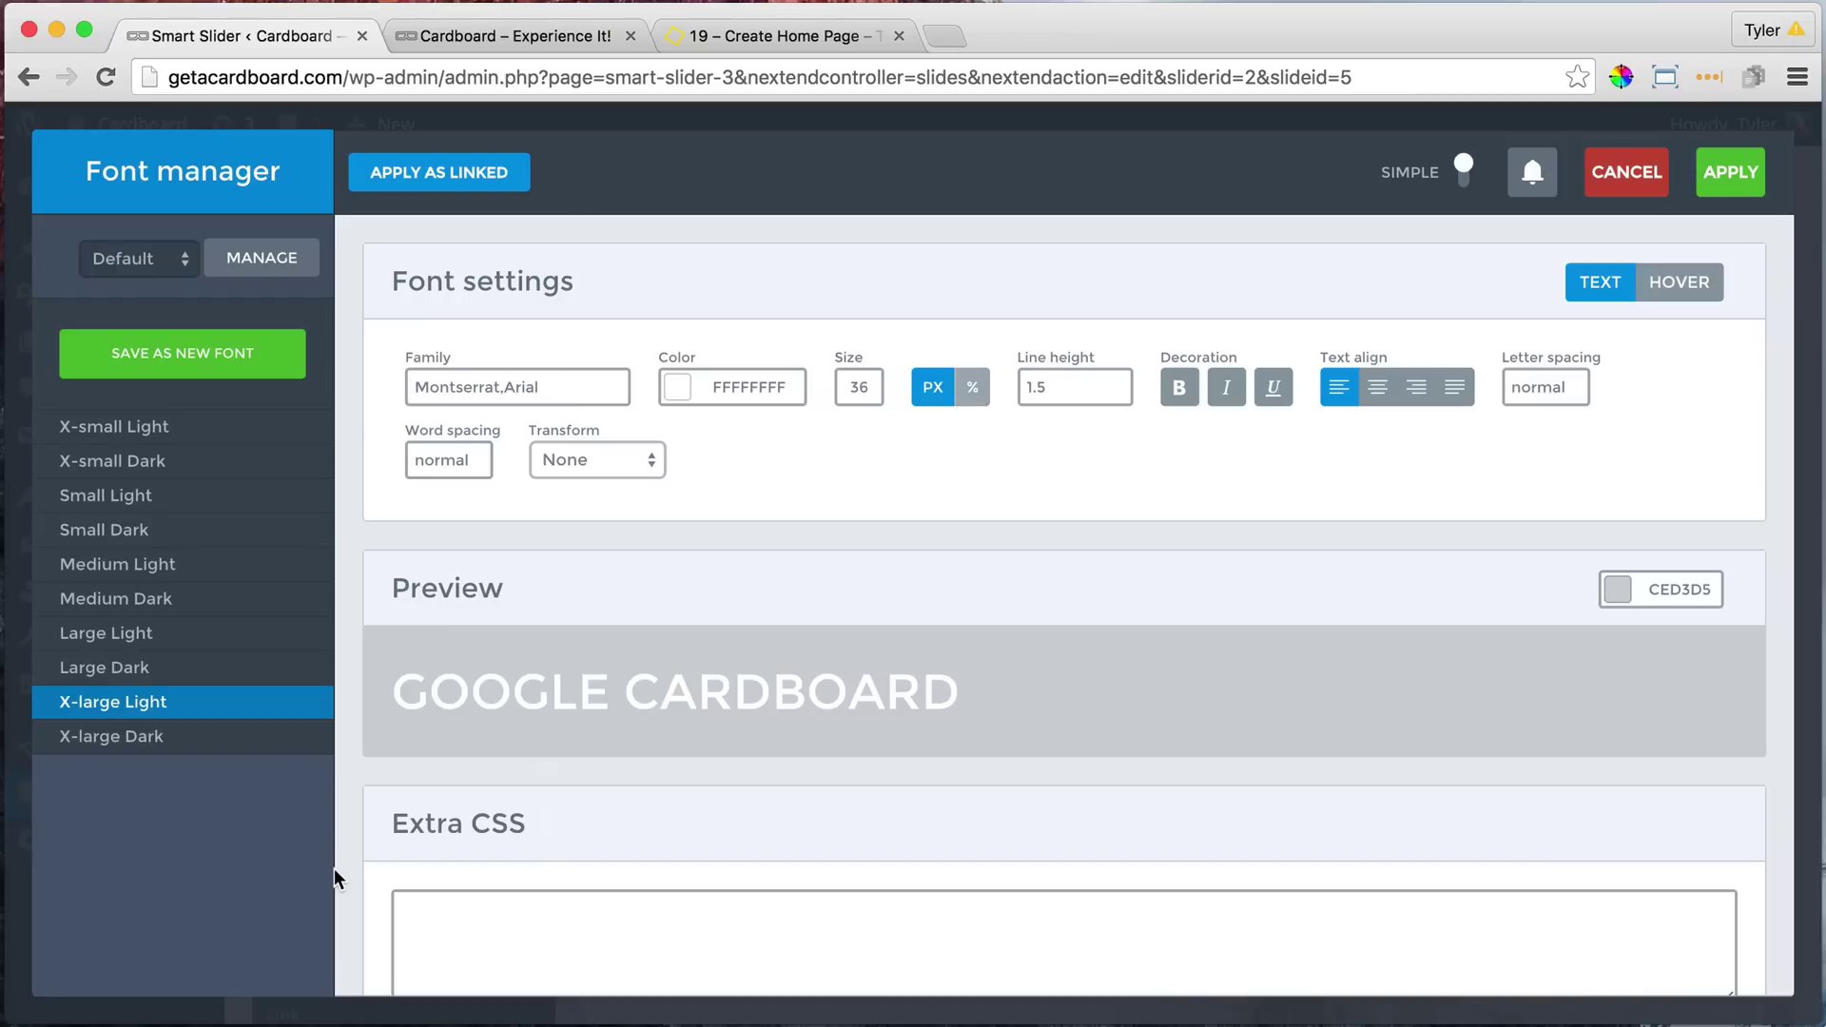
left_click(678, 387)
left_click_drag(916, 436, 882, 603)
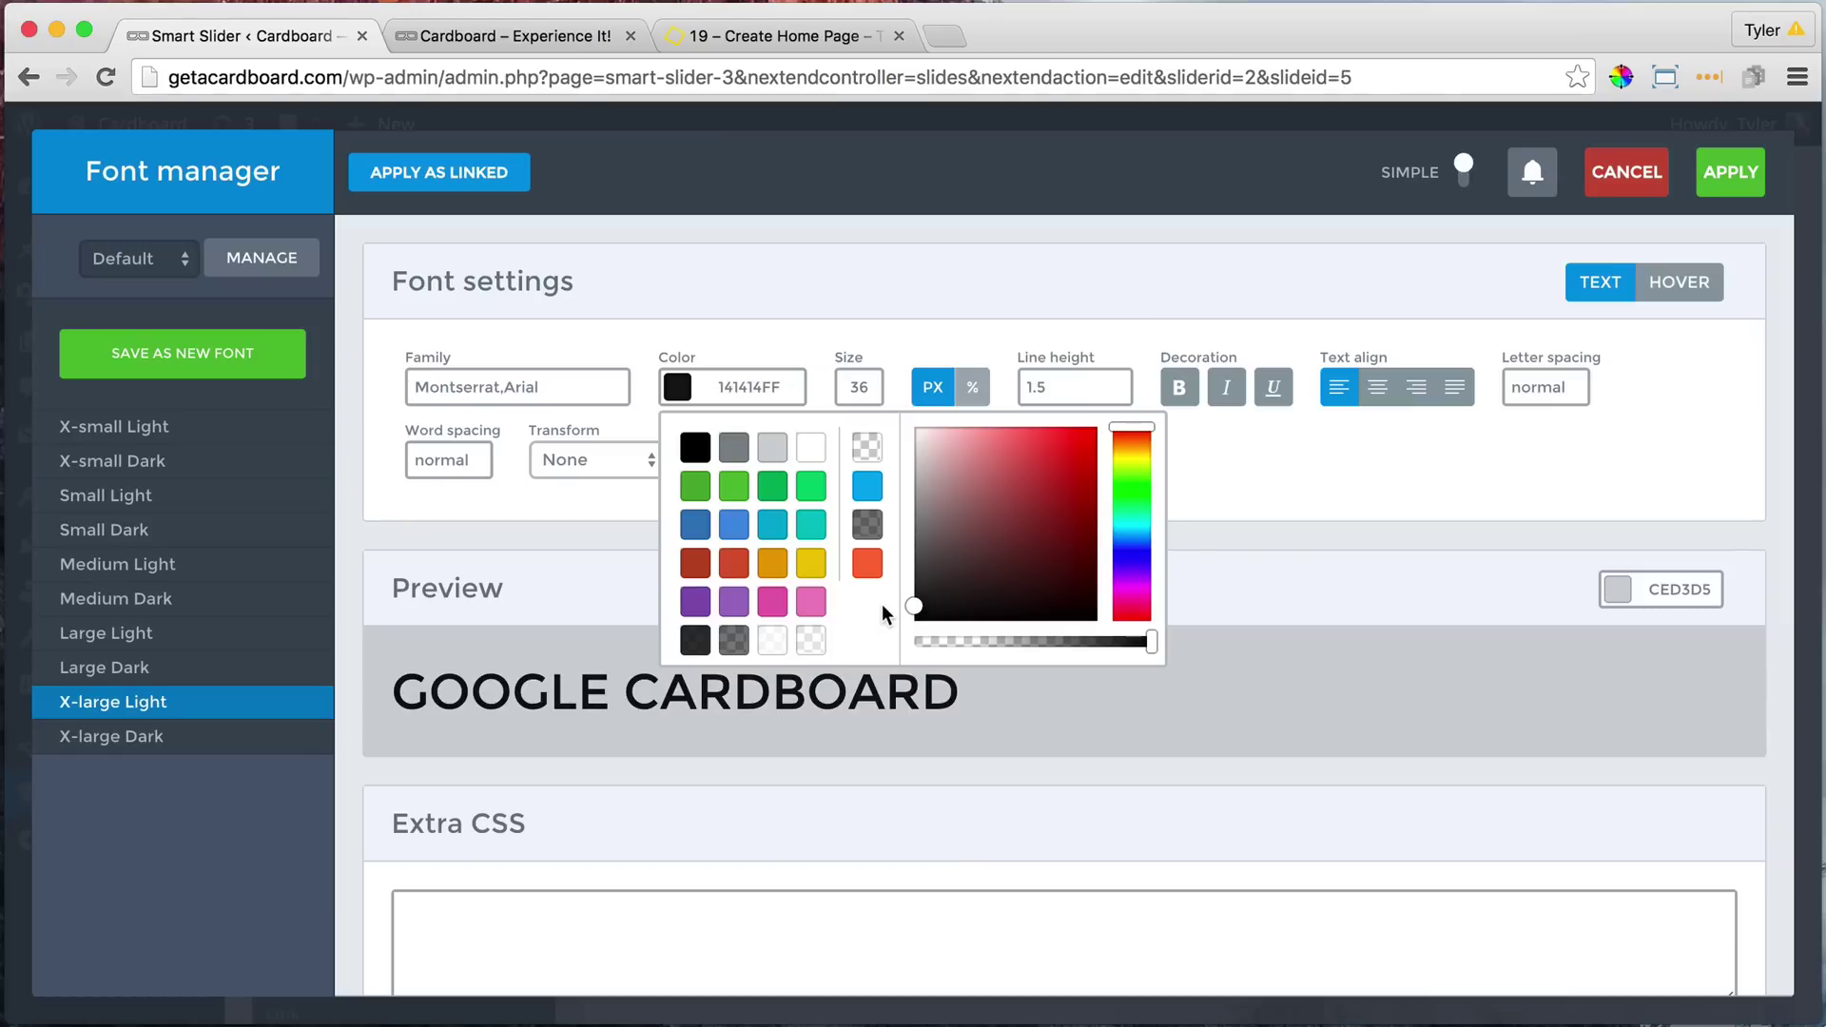
left_click(576, 387)
left_click(578, 387)
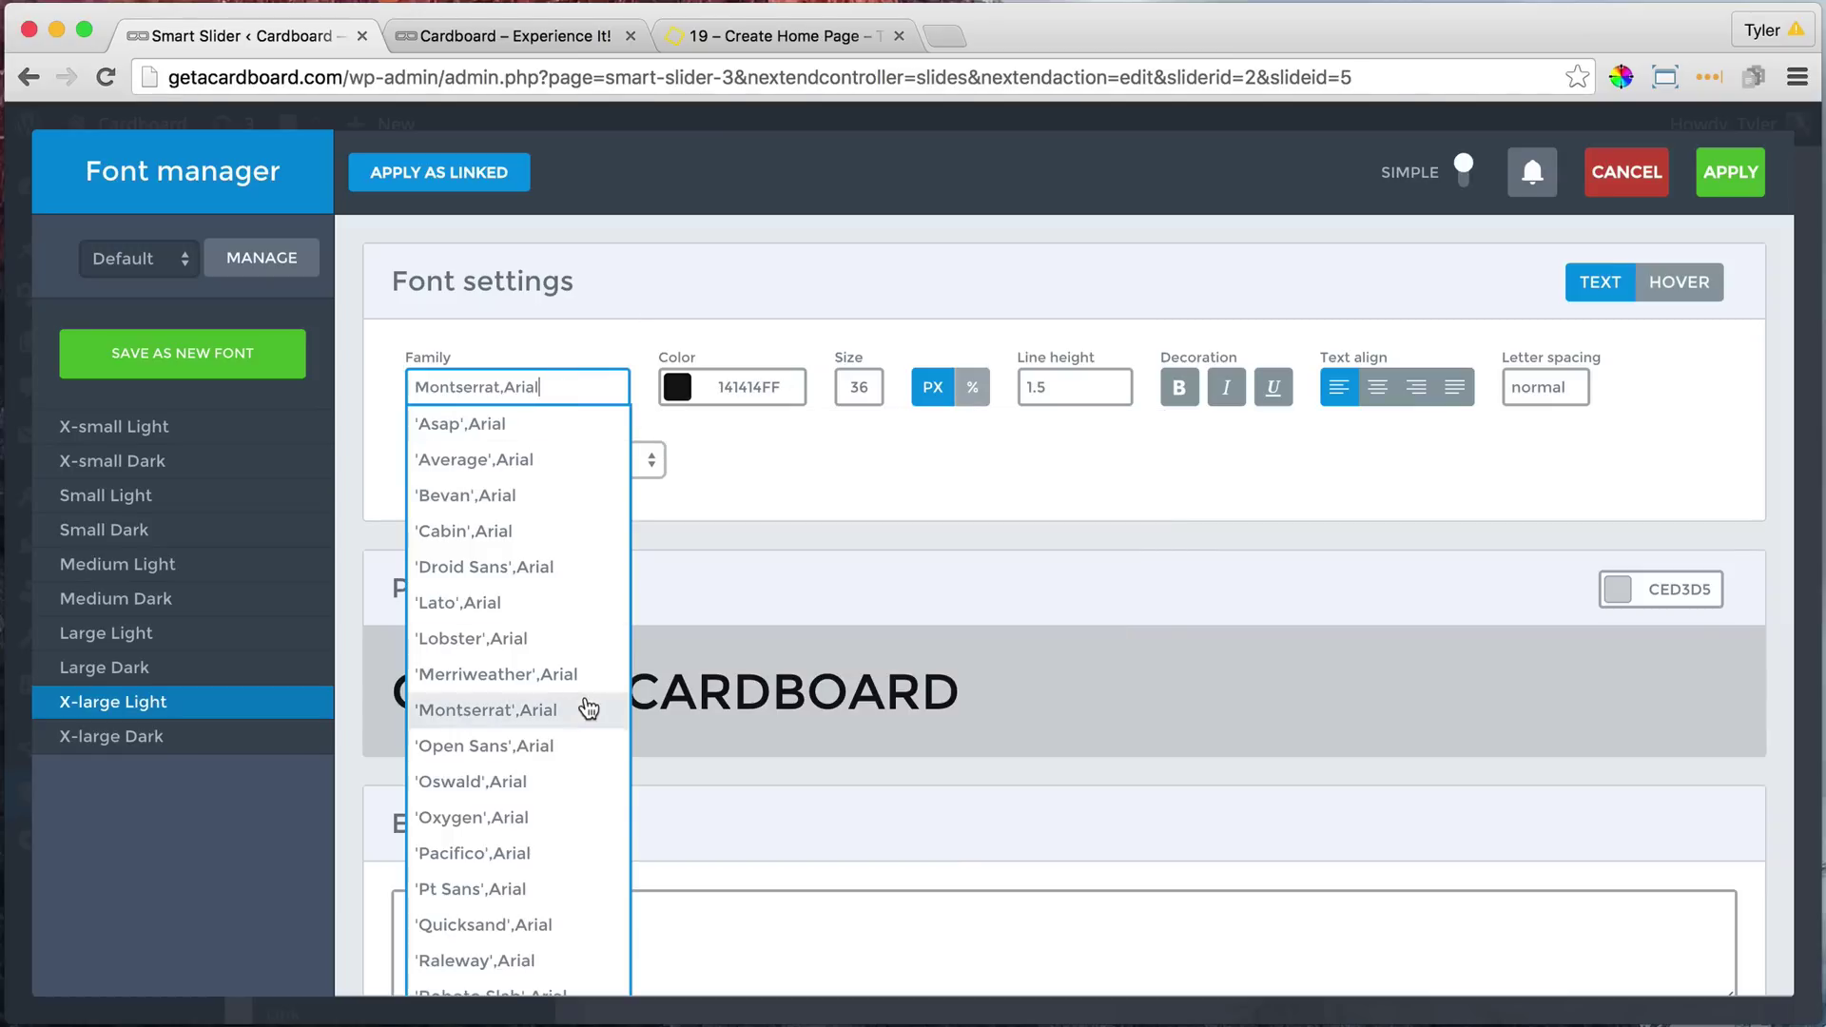
left_click(527, 746)
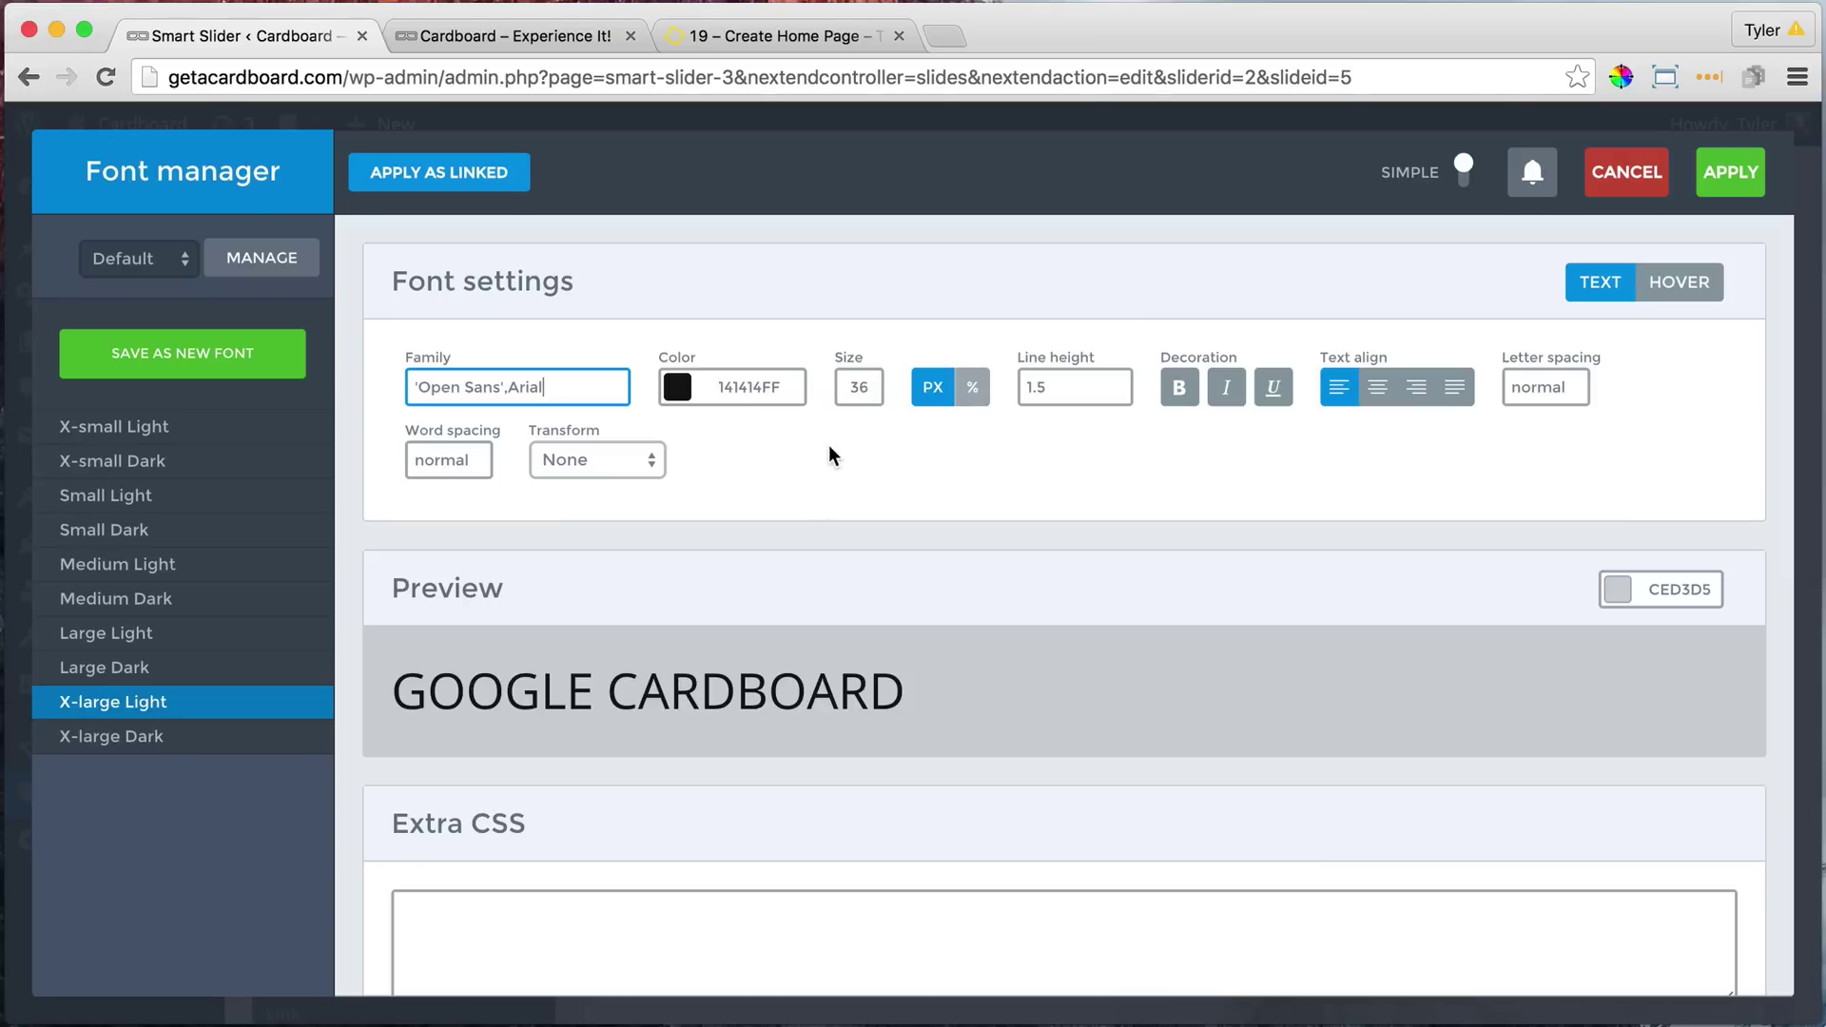
scroll(827, 461, "down", 2)
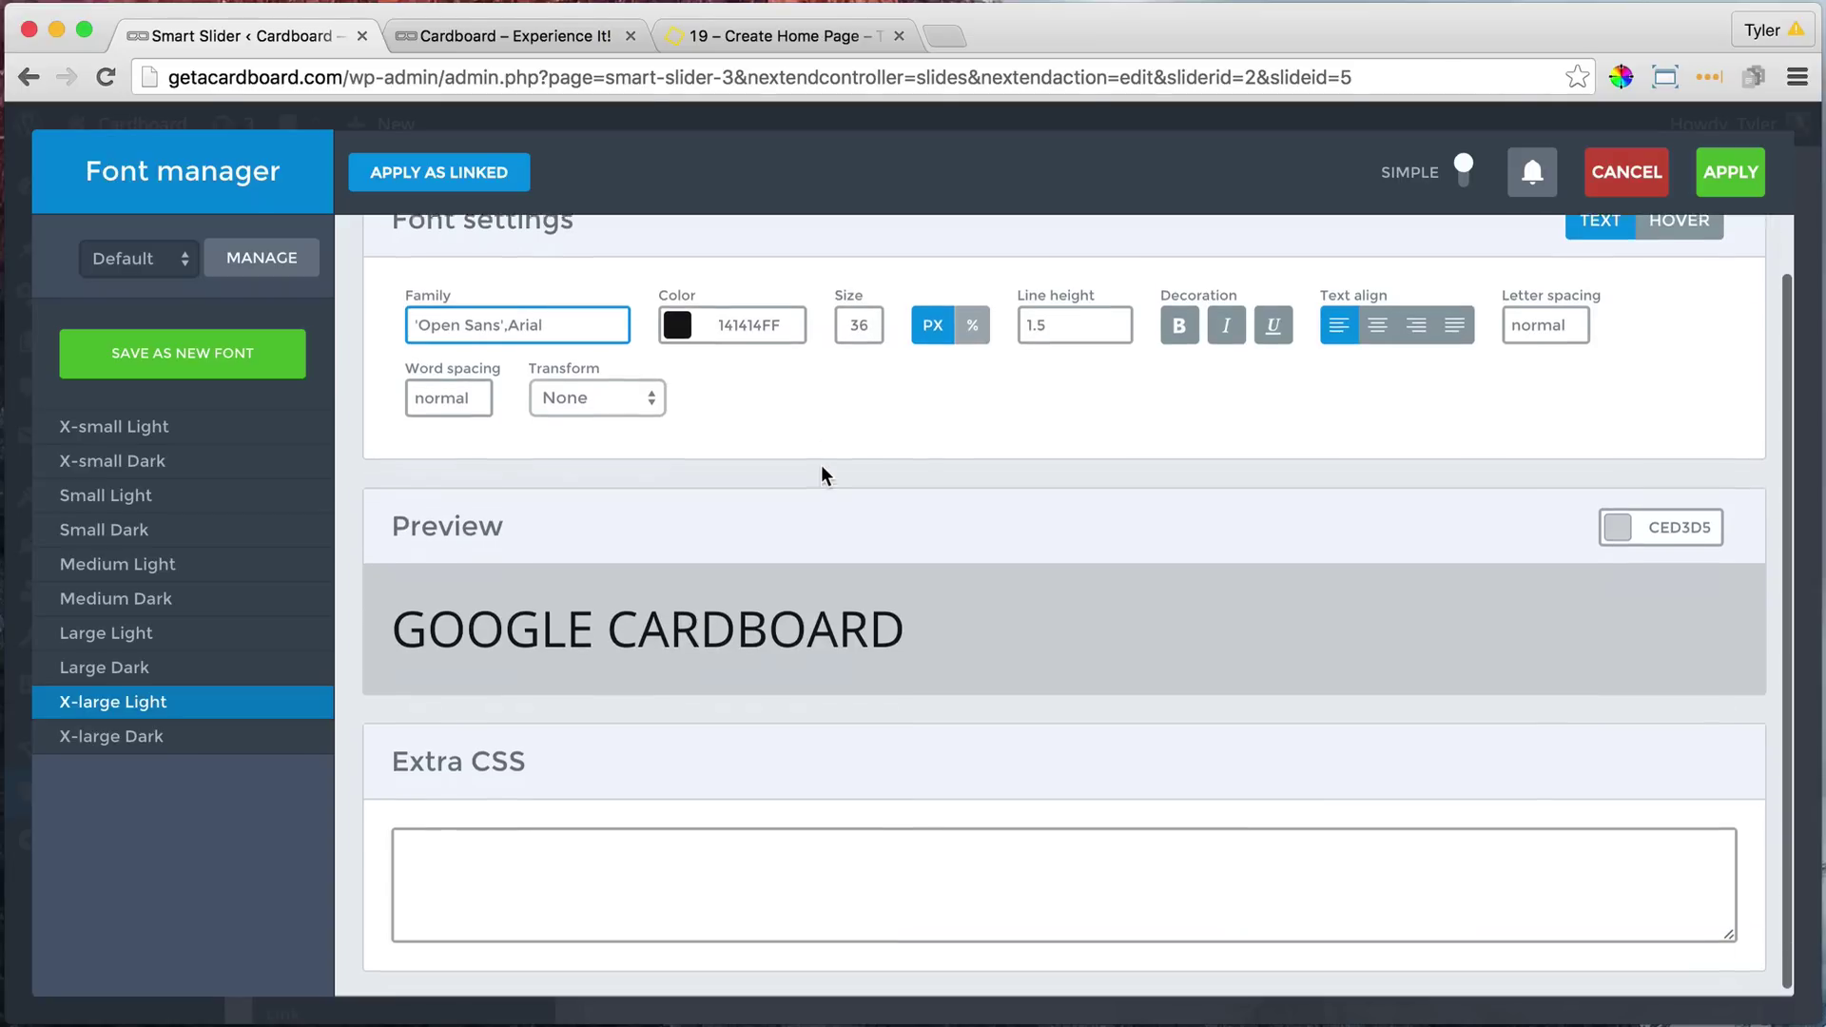
left_click(1731, 173)
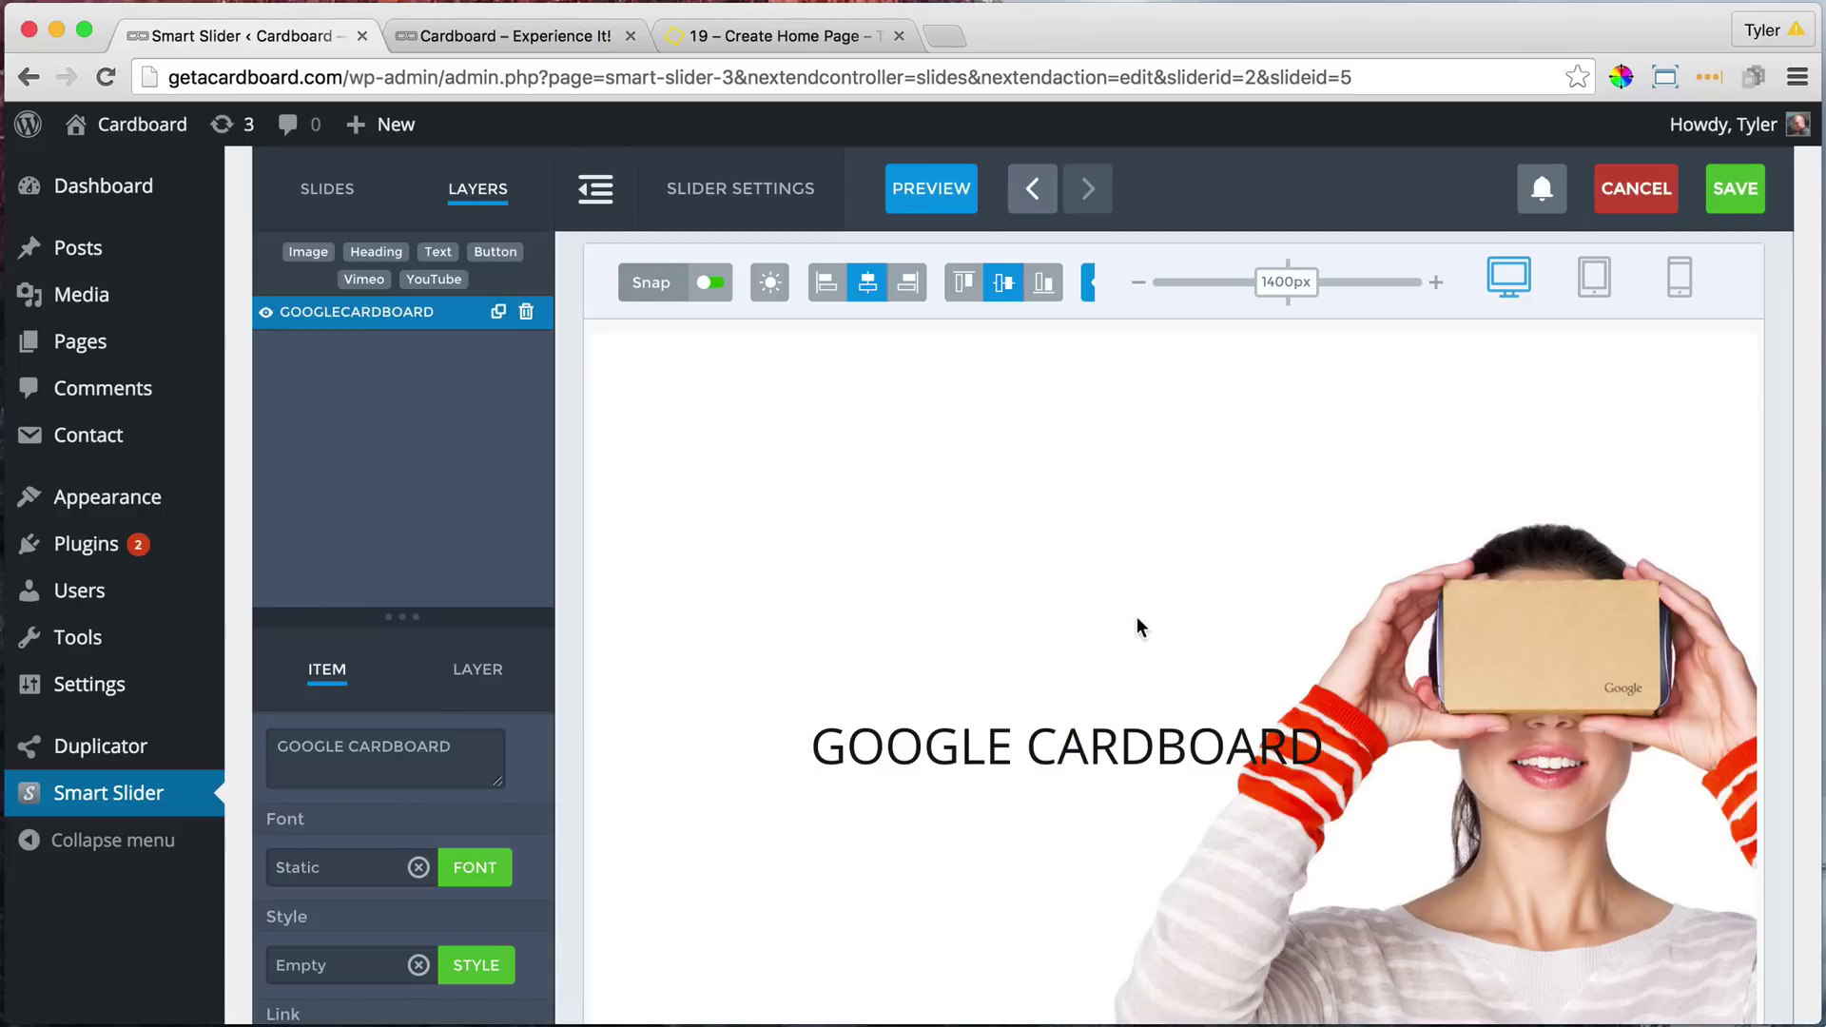
- Preview the slide at a phone-size canvas width and move the GOOGLE CARDBOARD heading onto the blank area away from the woman
scroll(1137, 616, "down", 3)
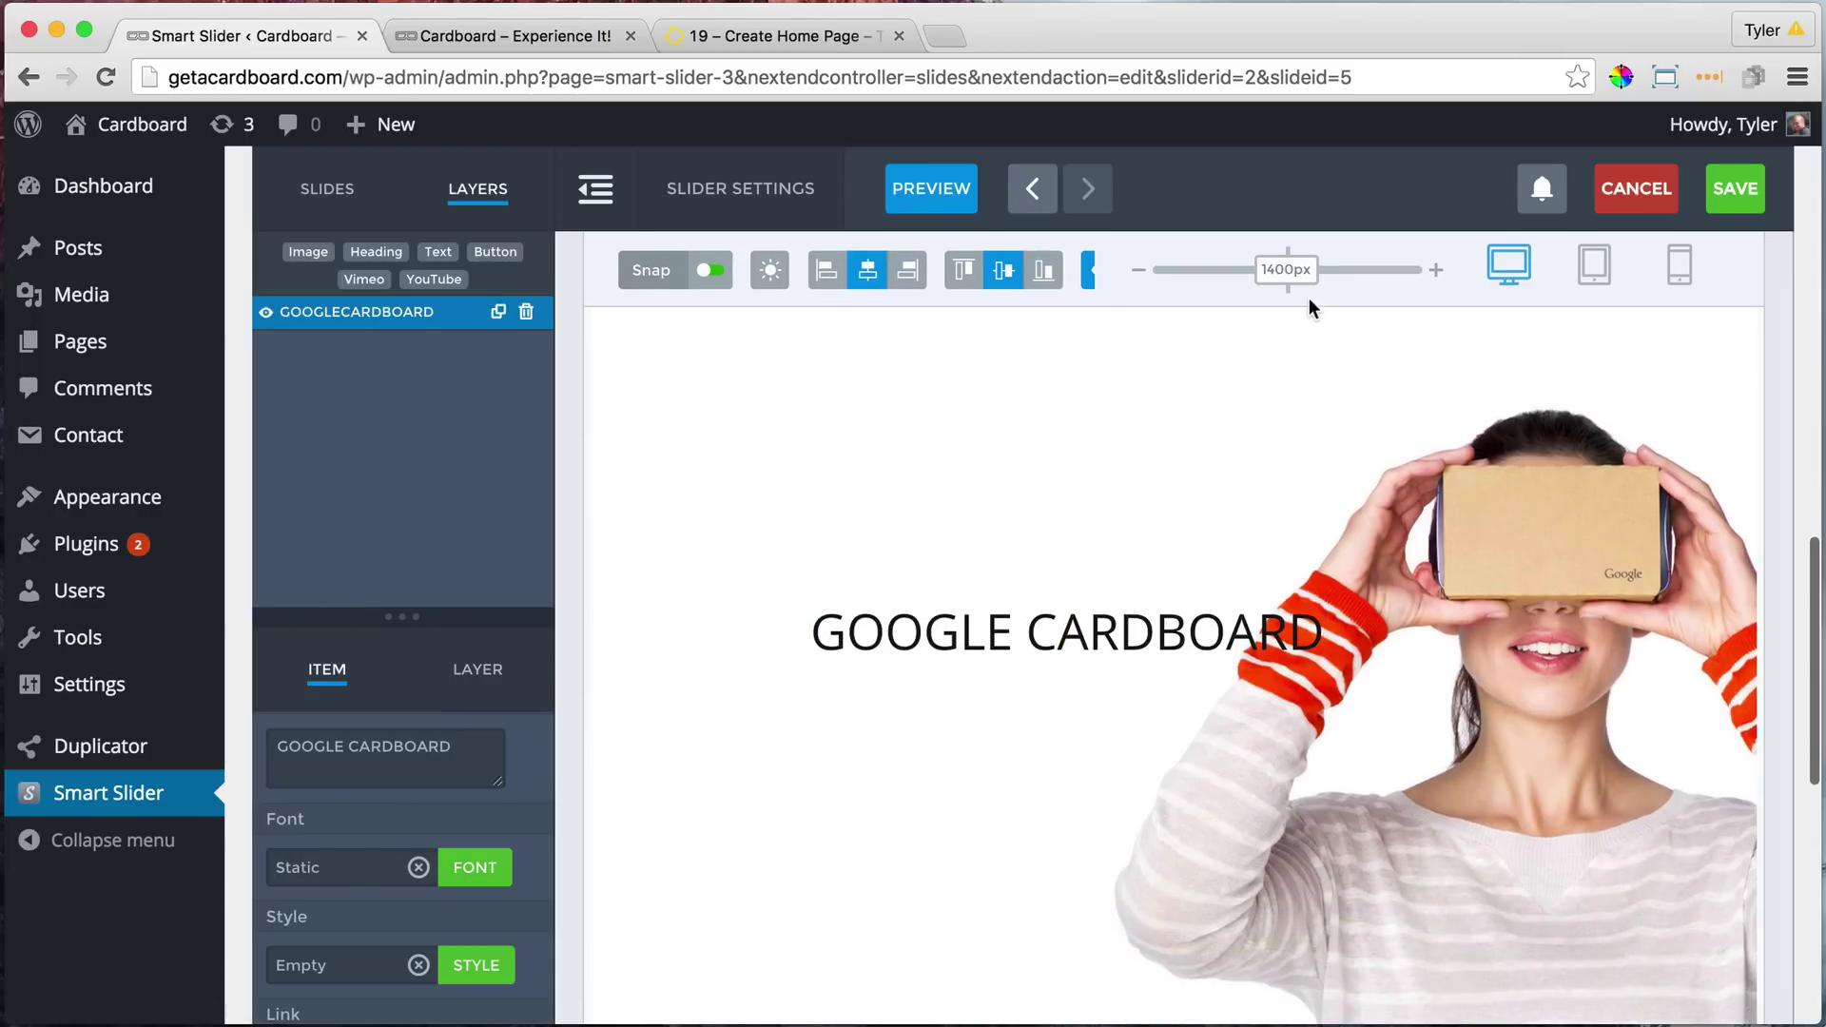
left_click_drag(1298, 275, 1250, 283)
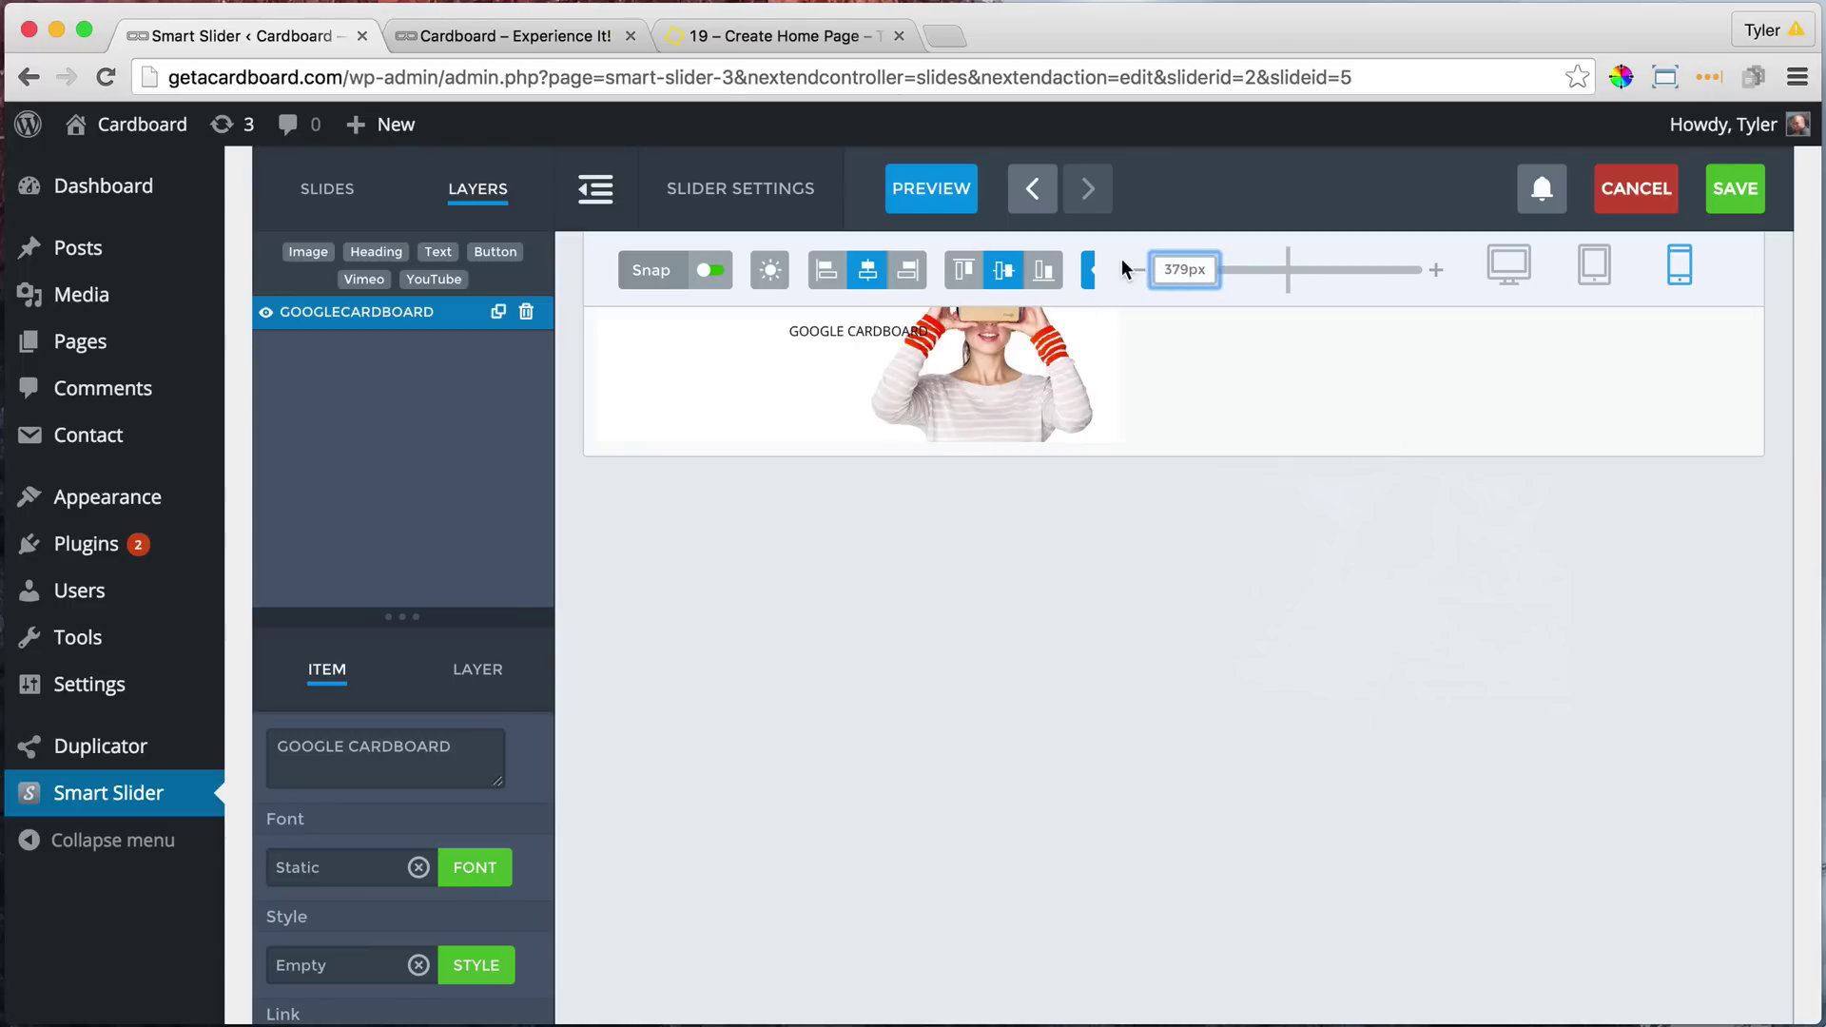
left_click_drag(1186, 270, 1302, 289)
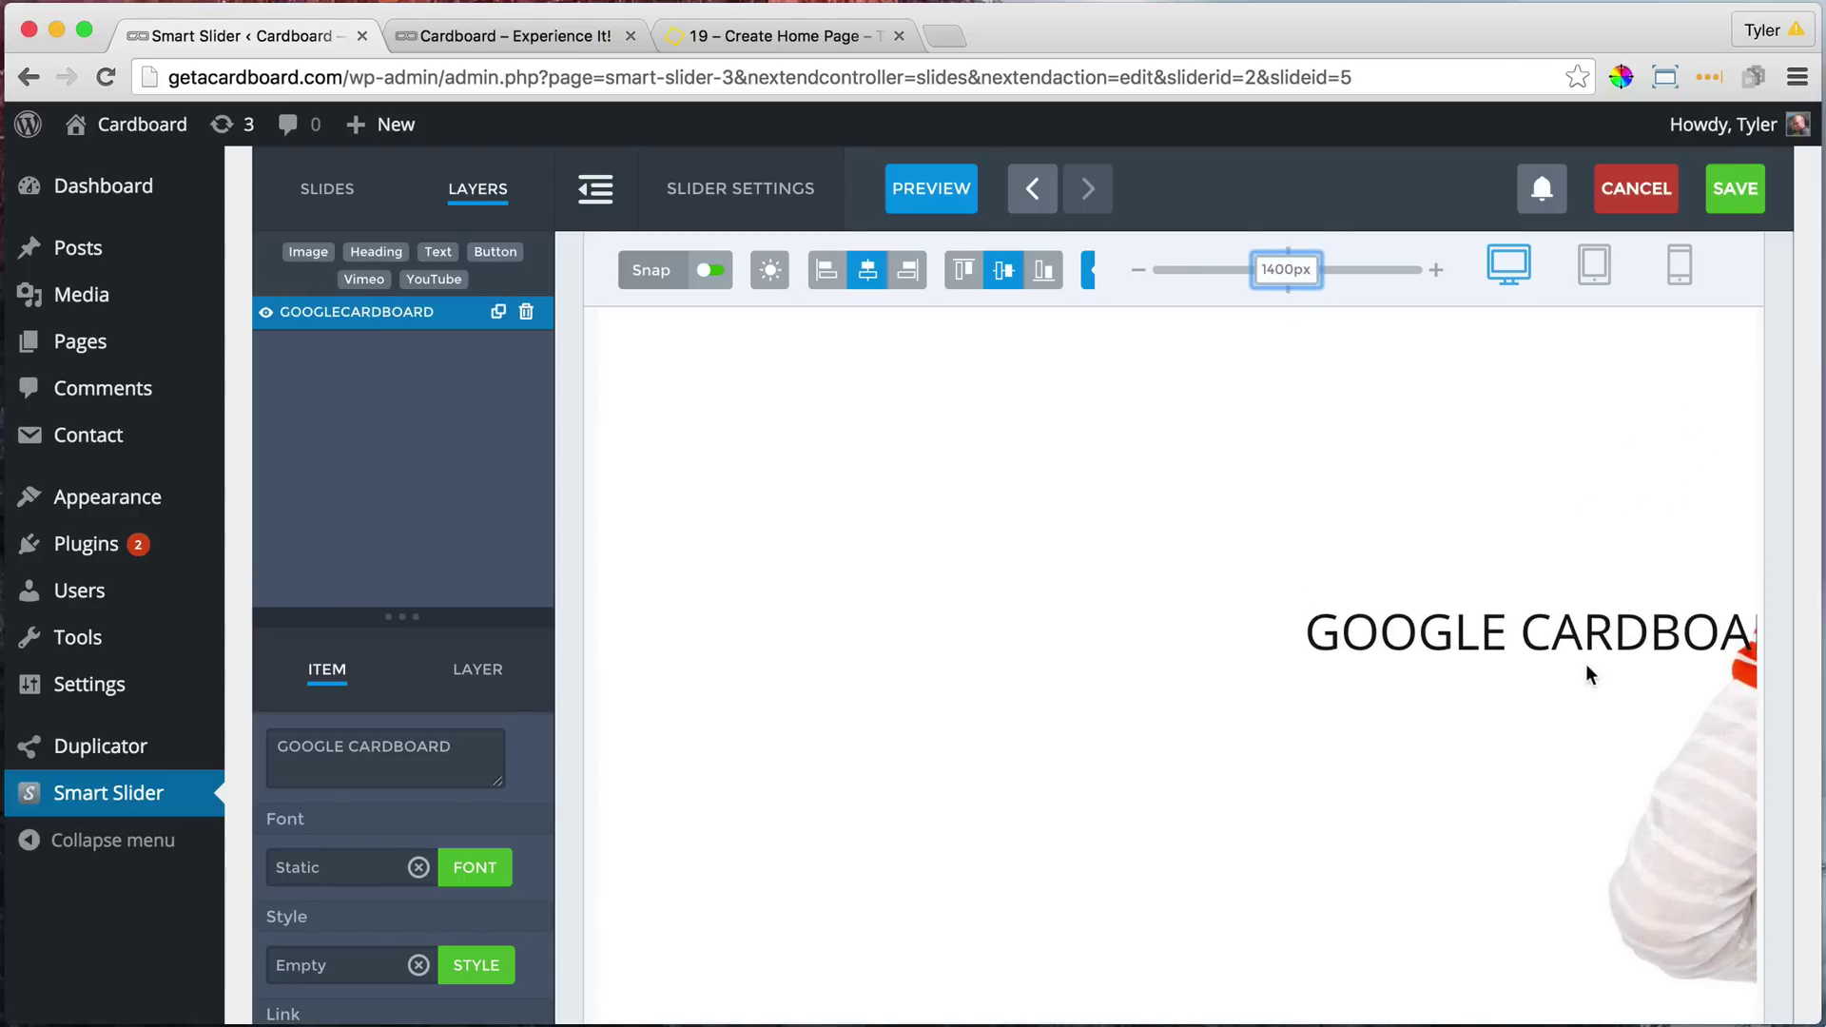
left_click_drag(1617, 637, 1196, 623)
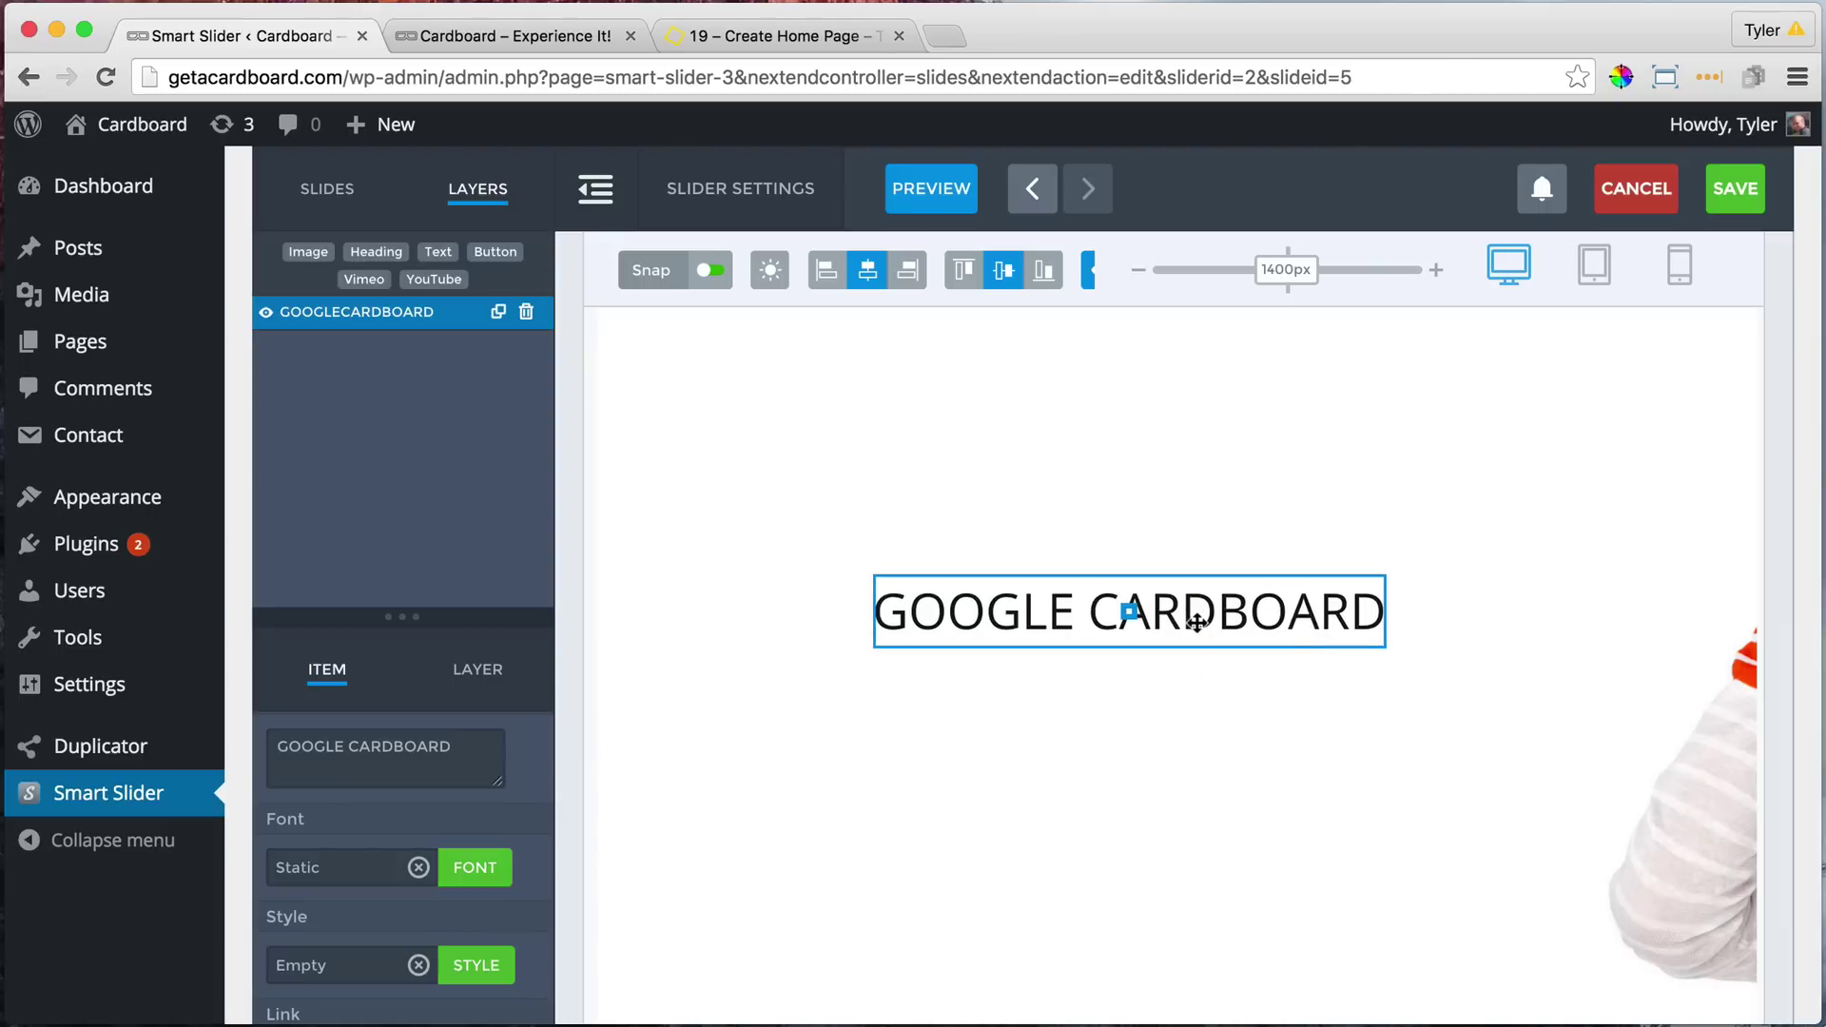
mouse_move(1288, 271)
left_mouse_down()
mouse_move(1177, 274)
mouse_move(1445, 290)
mouse_move(1183, 274)
mouse_move(1325, 273)
mouse_move(1118, 244)
mouse_move(1305, 276)
left_mouse_up()
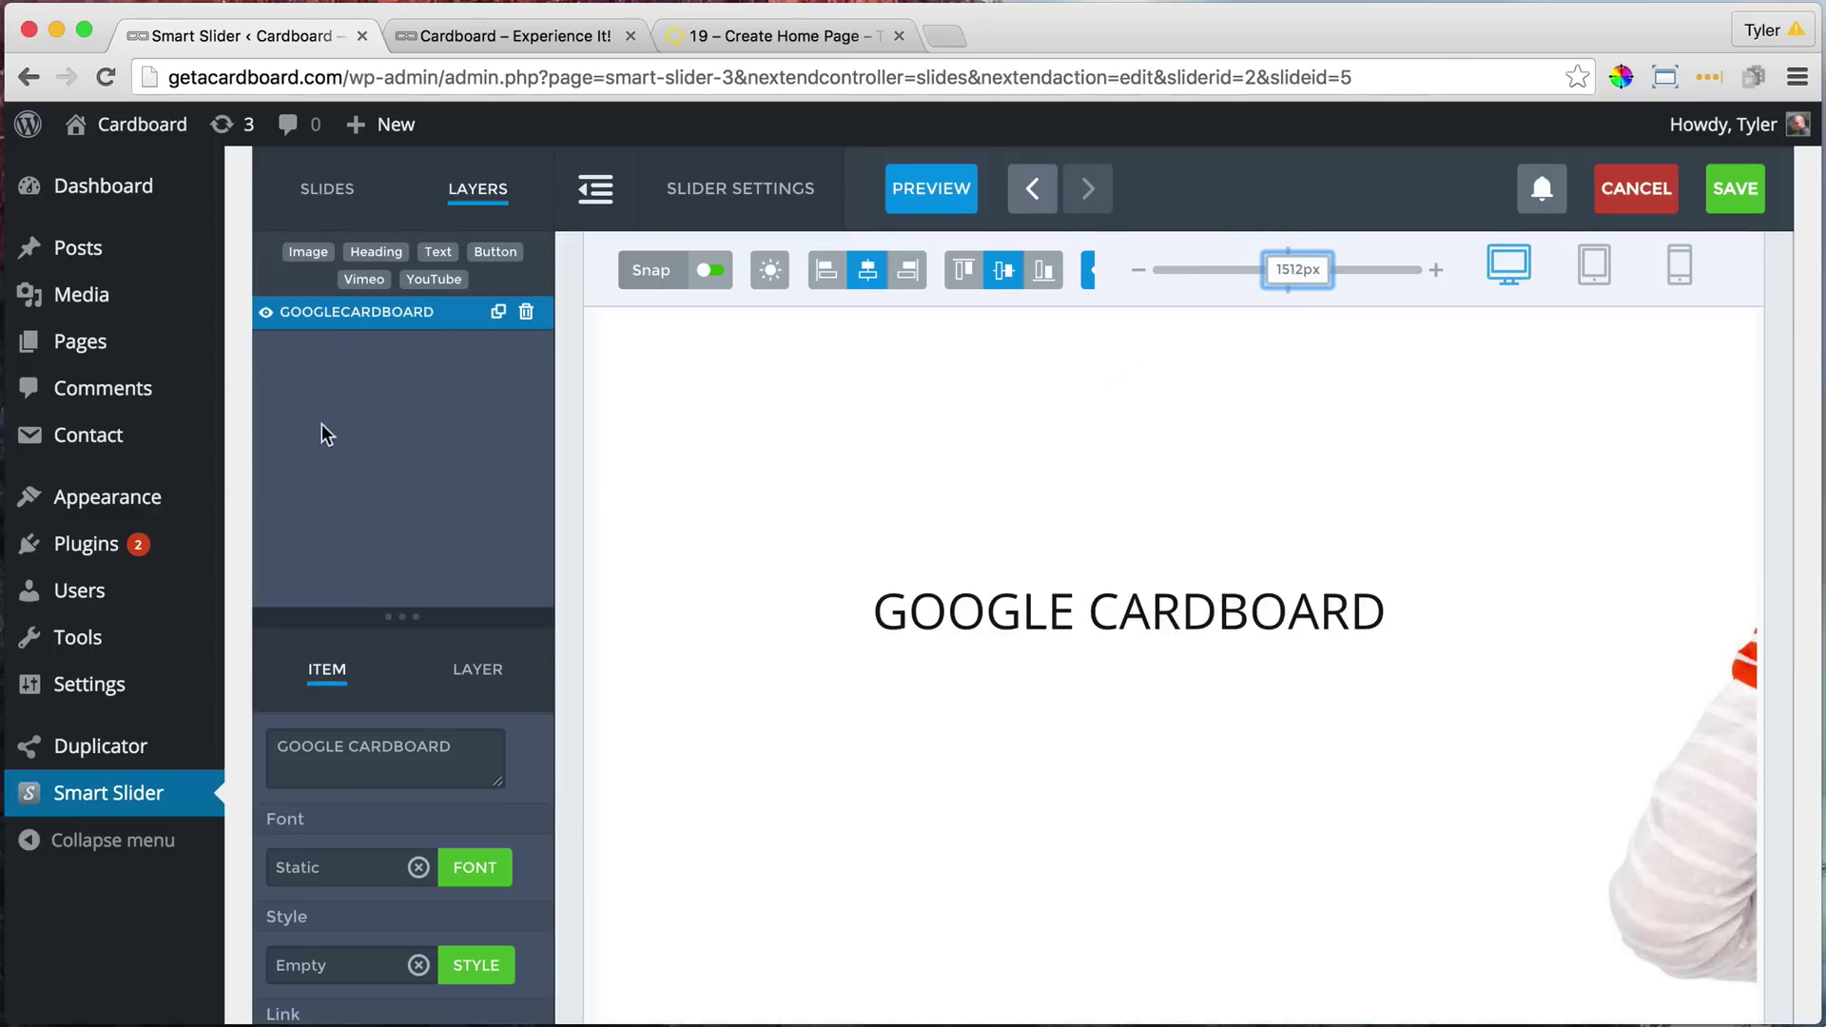
- Copy the tagline "Experience virtual reality in a simple, fun, and affordable way." from the home page and return to the slide editor
left_click(559, 32)
scroll(922, 528, "down", 5)
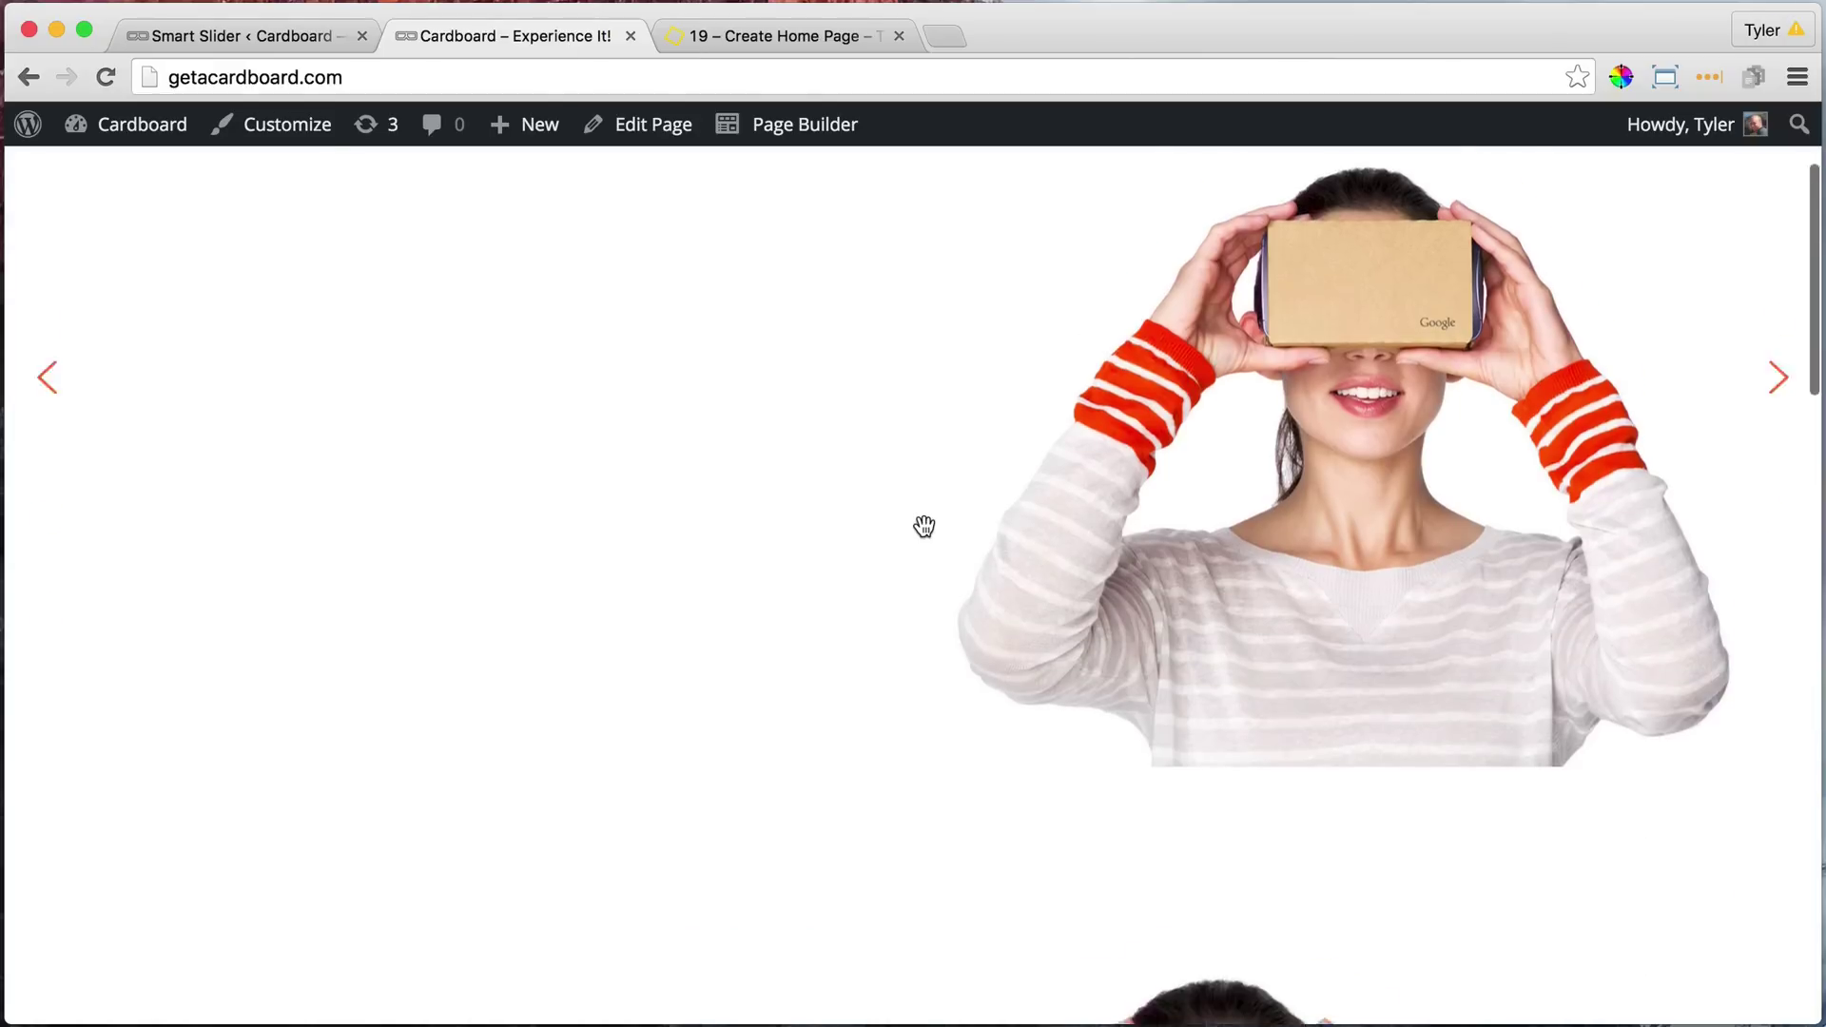
left_click_drag(182, 561, 508, 612)
right_click(393, 572)
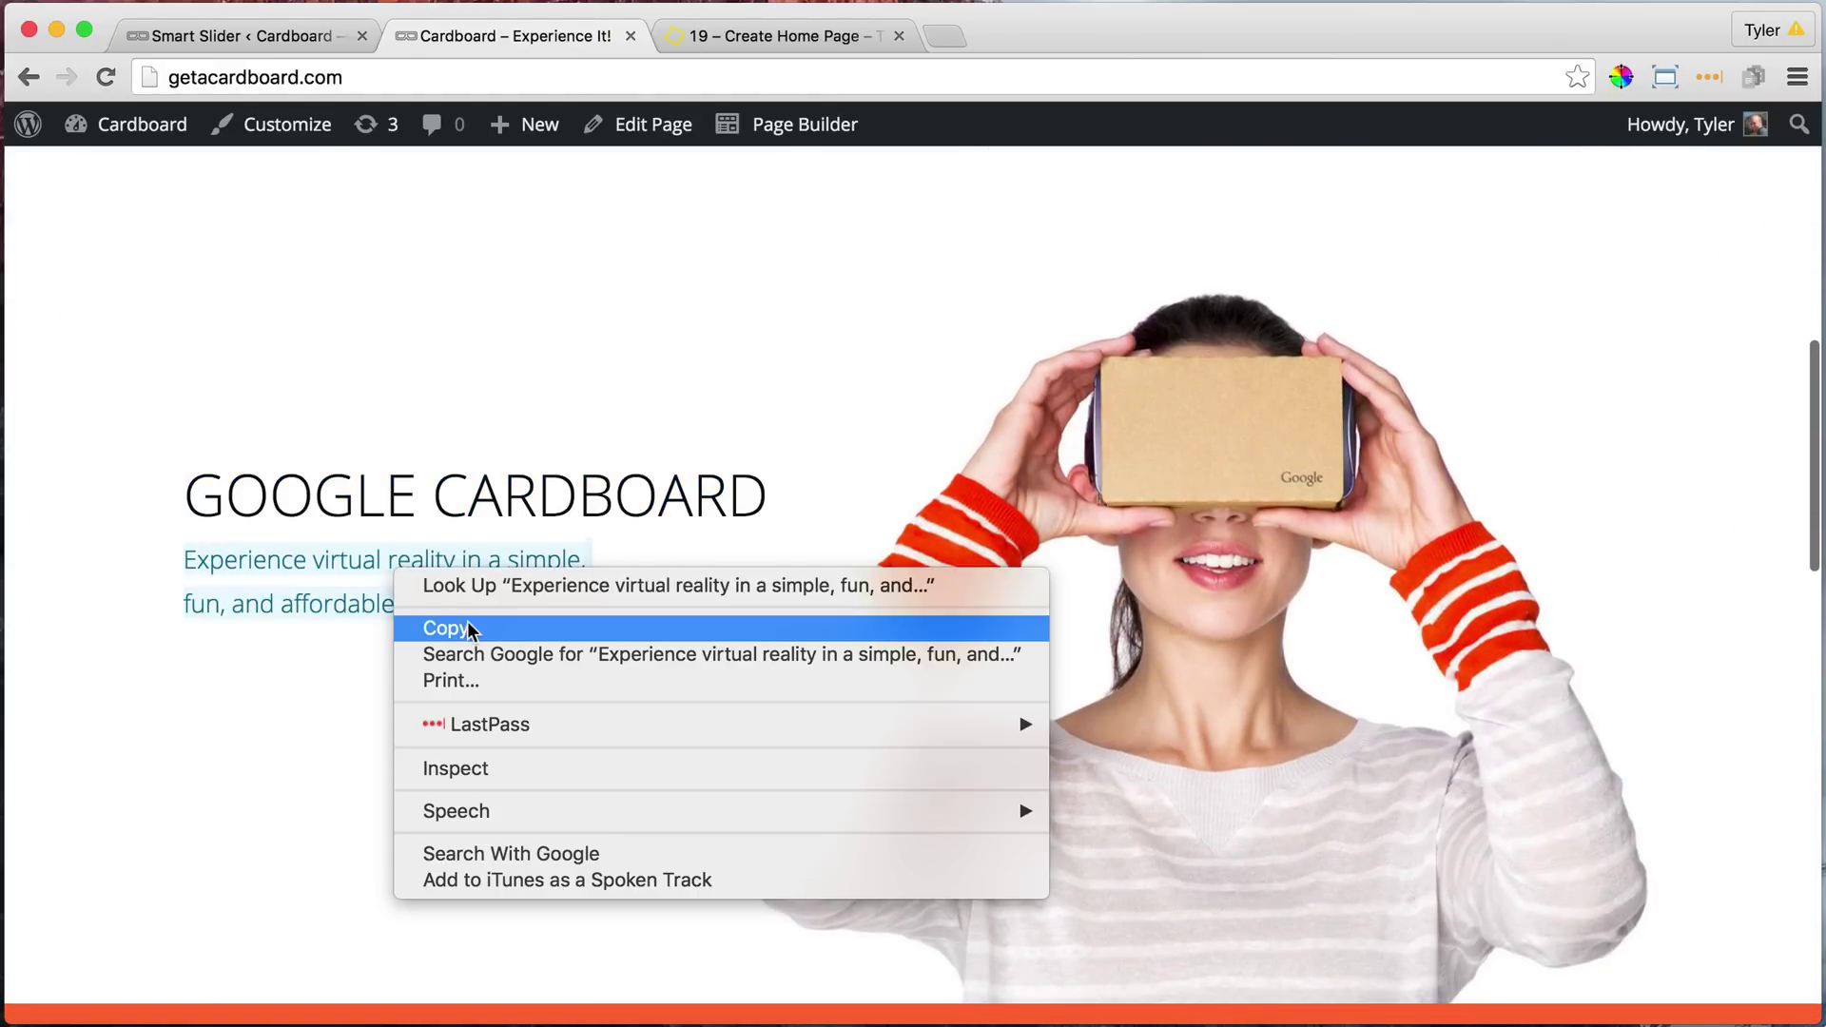
left_click(468, 624)
left_click(272, 29)
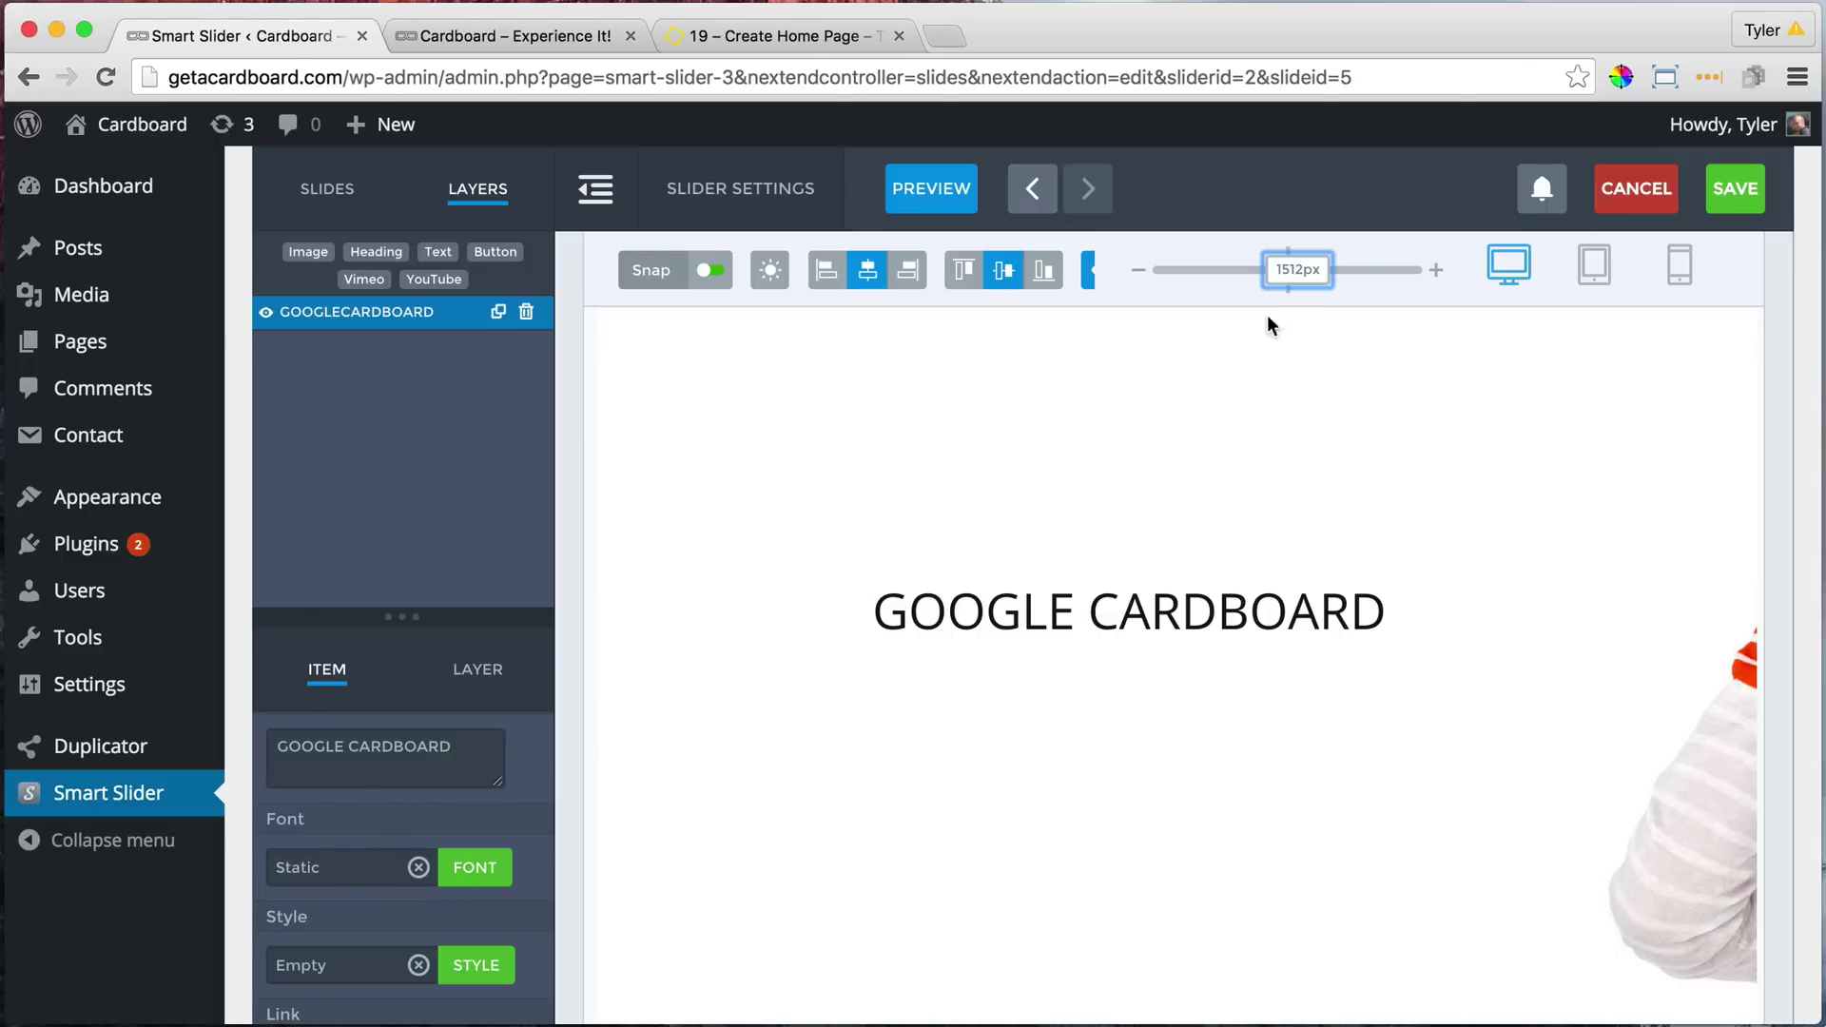
- Add a text layer directly below the heading, containing the copied tagline, with the canvas width set to 1400px
left_click_drag(1295, 276, 1289, 281)
left_click(440, 253)
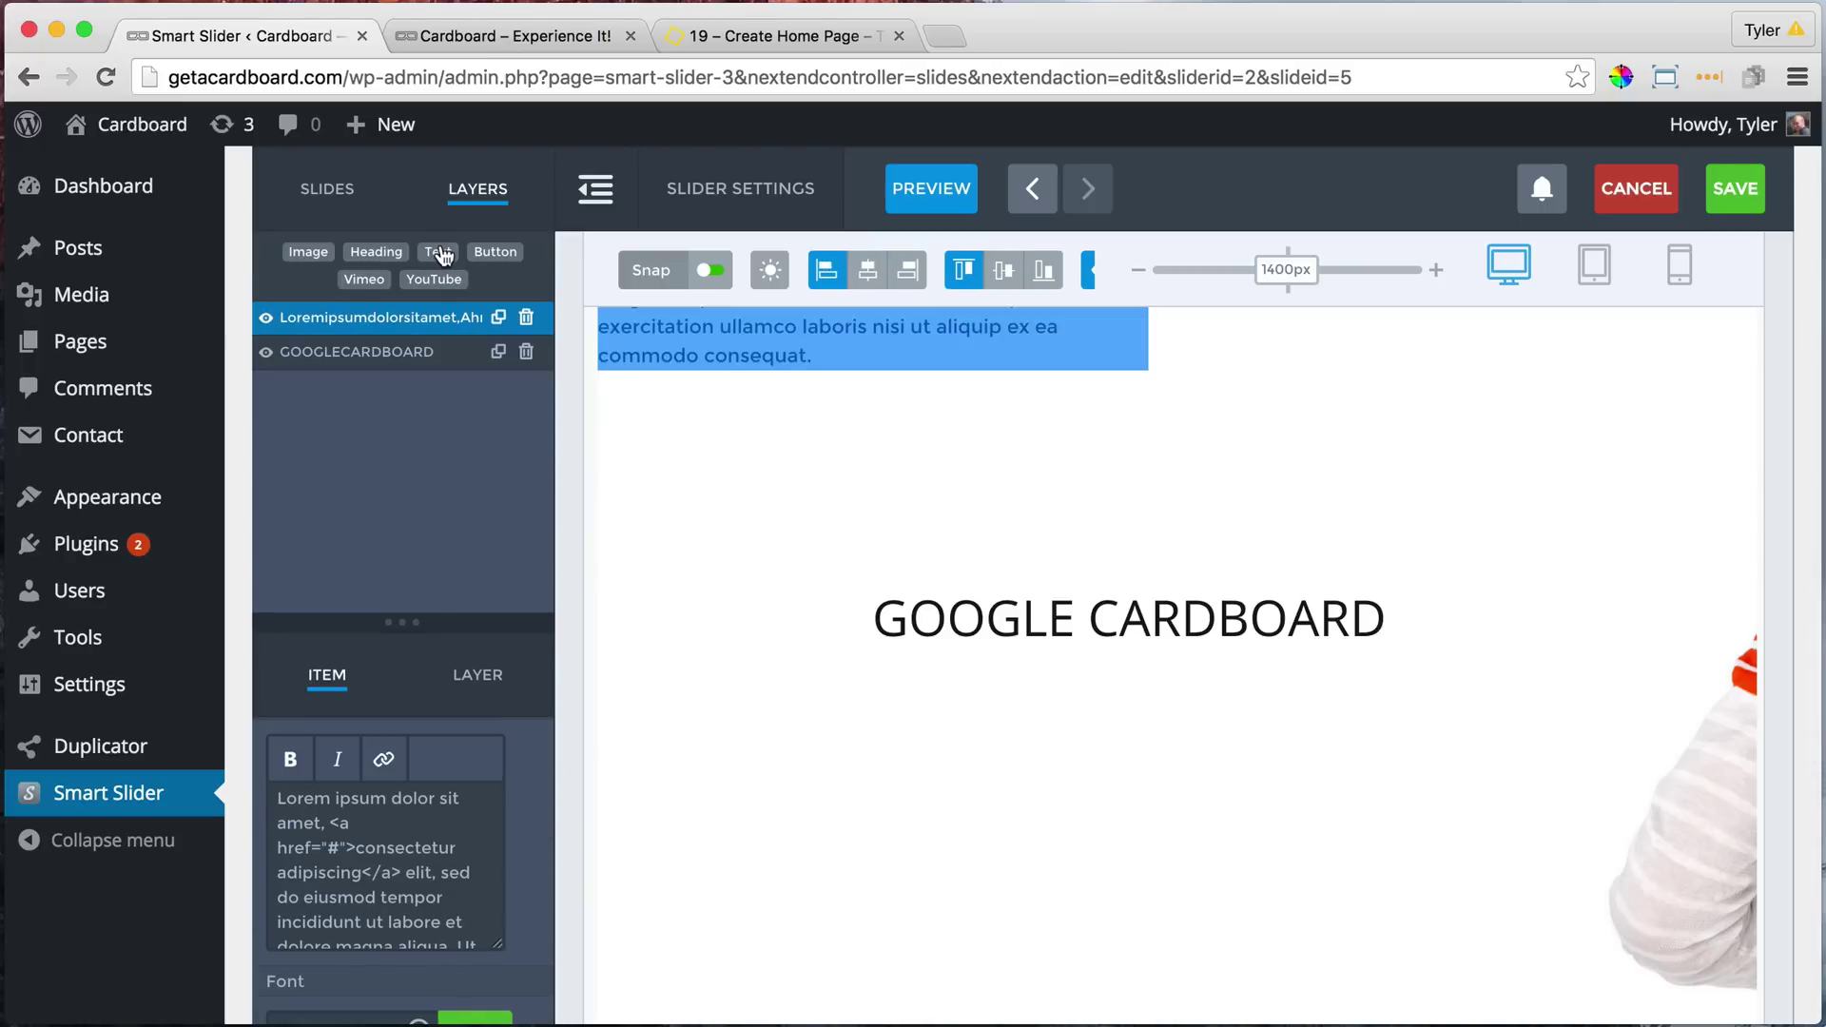
left_click_drag(770, 356, 983, 779)
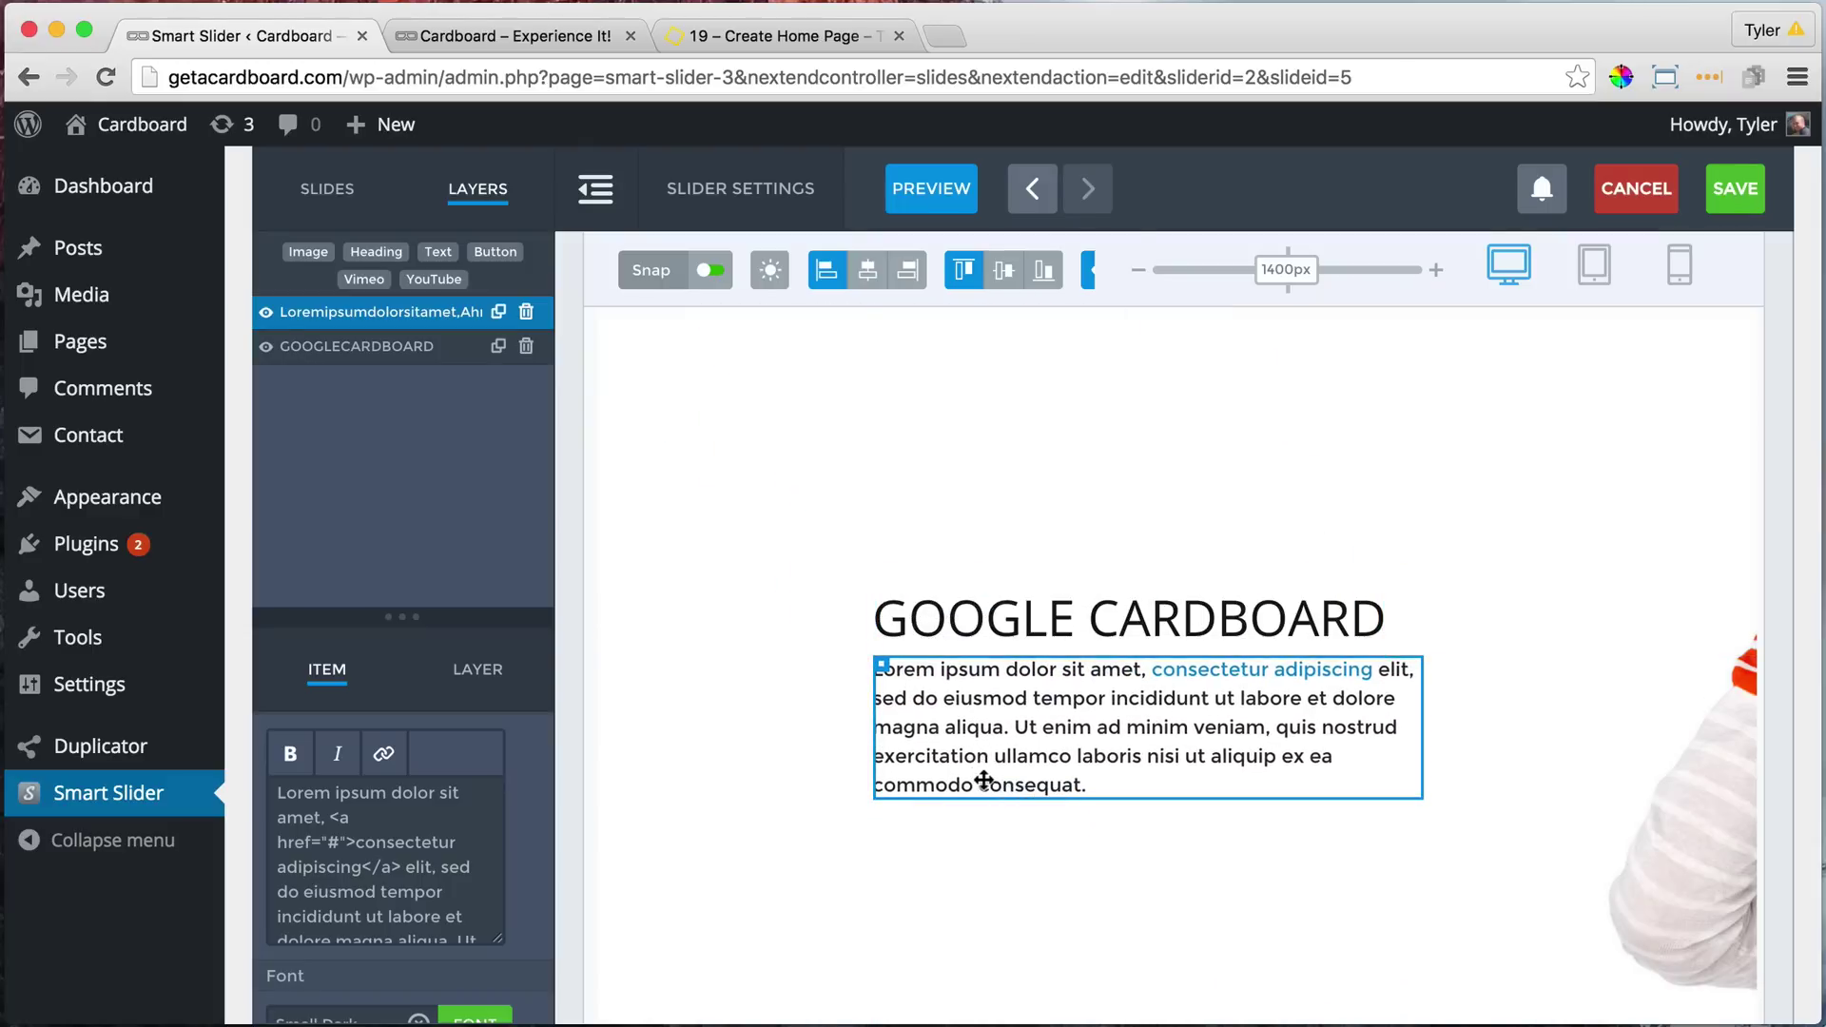
triple_click(353, 844)
key("ctrl+v")
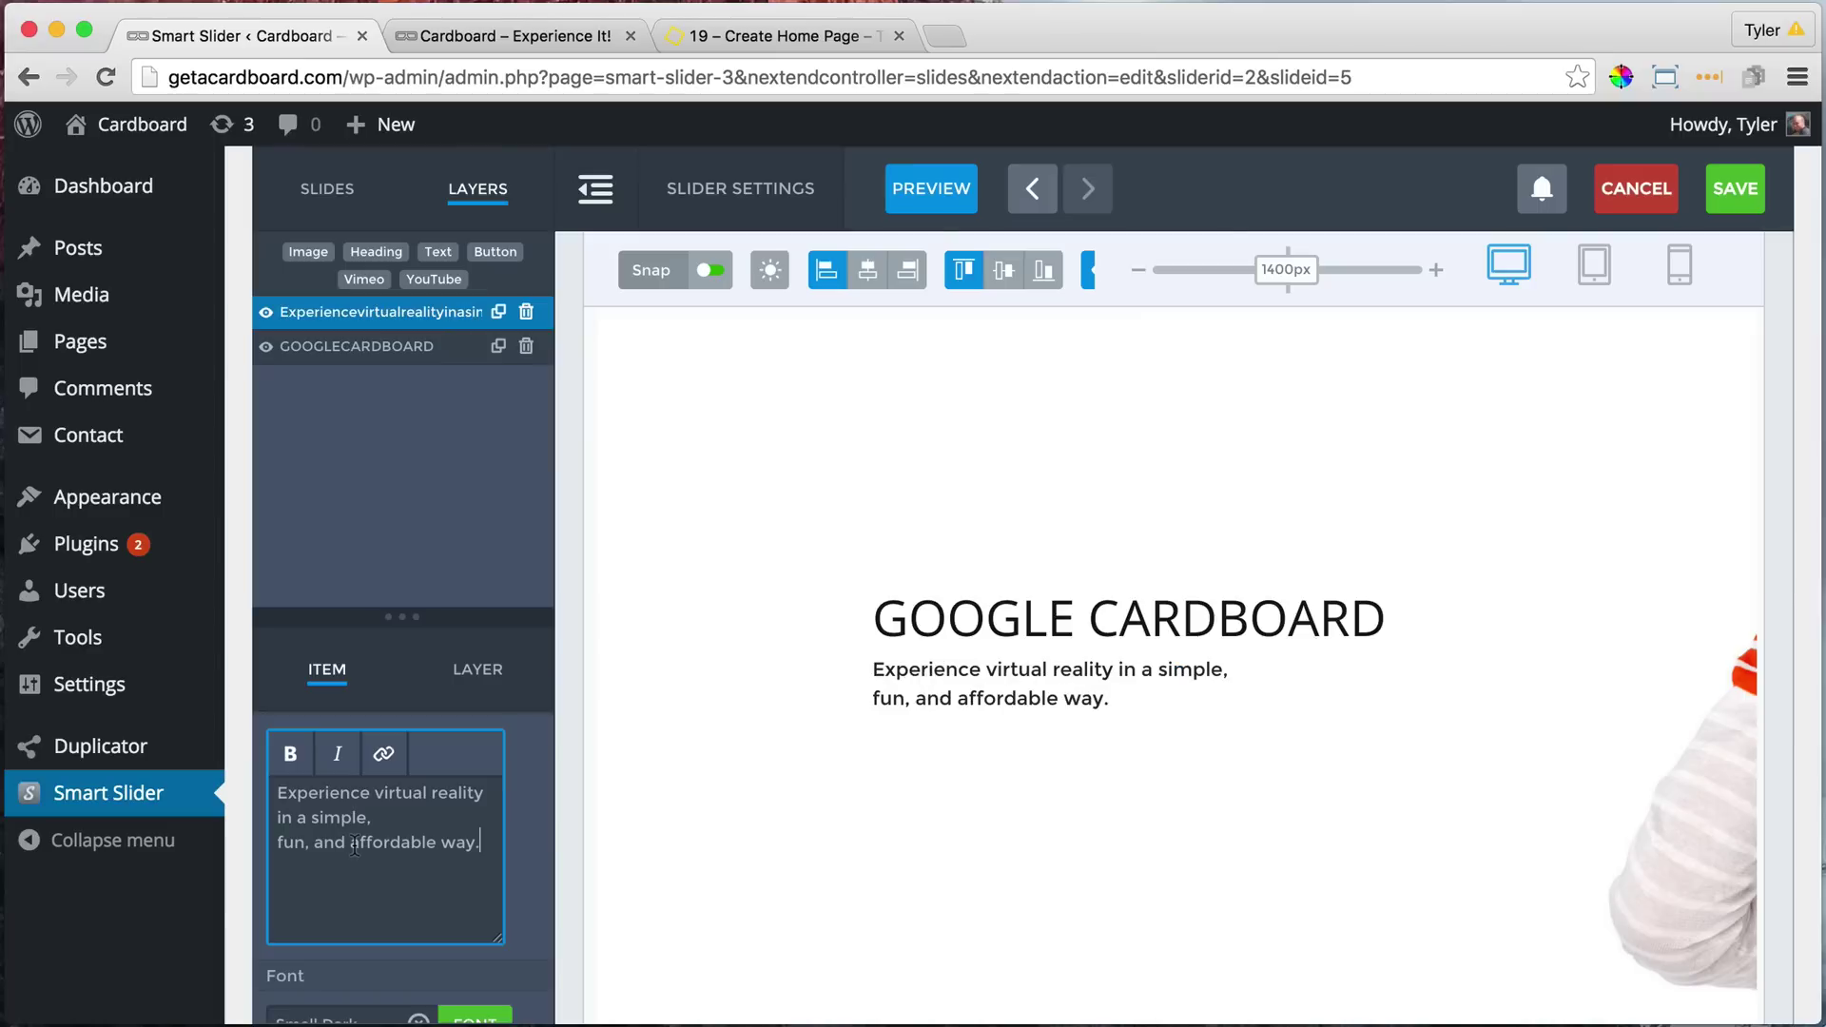
- Check the tagline's placement under the heading at a canvas width of 869px and save the slide
left_click_drag(938, 665, 948, 679)
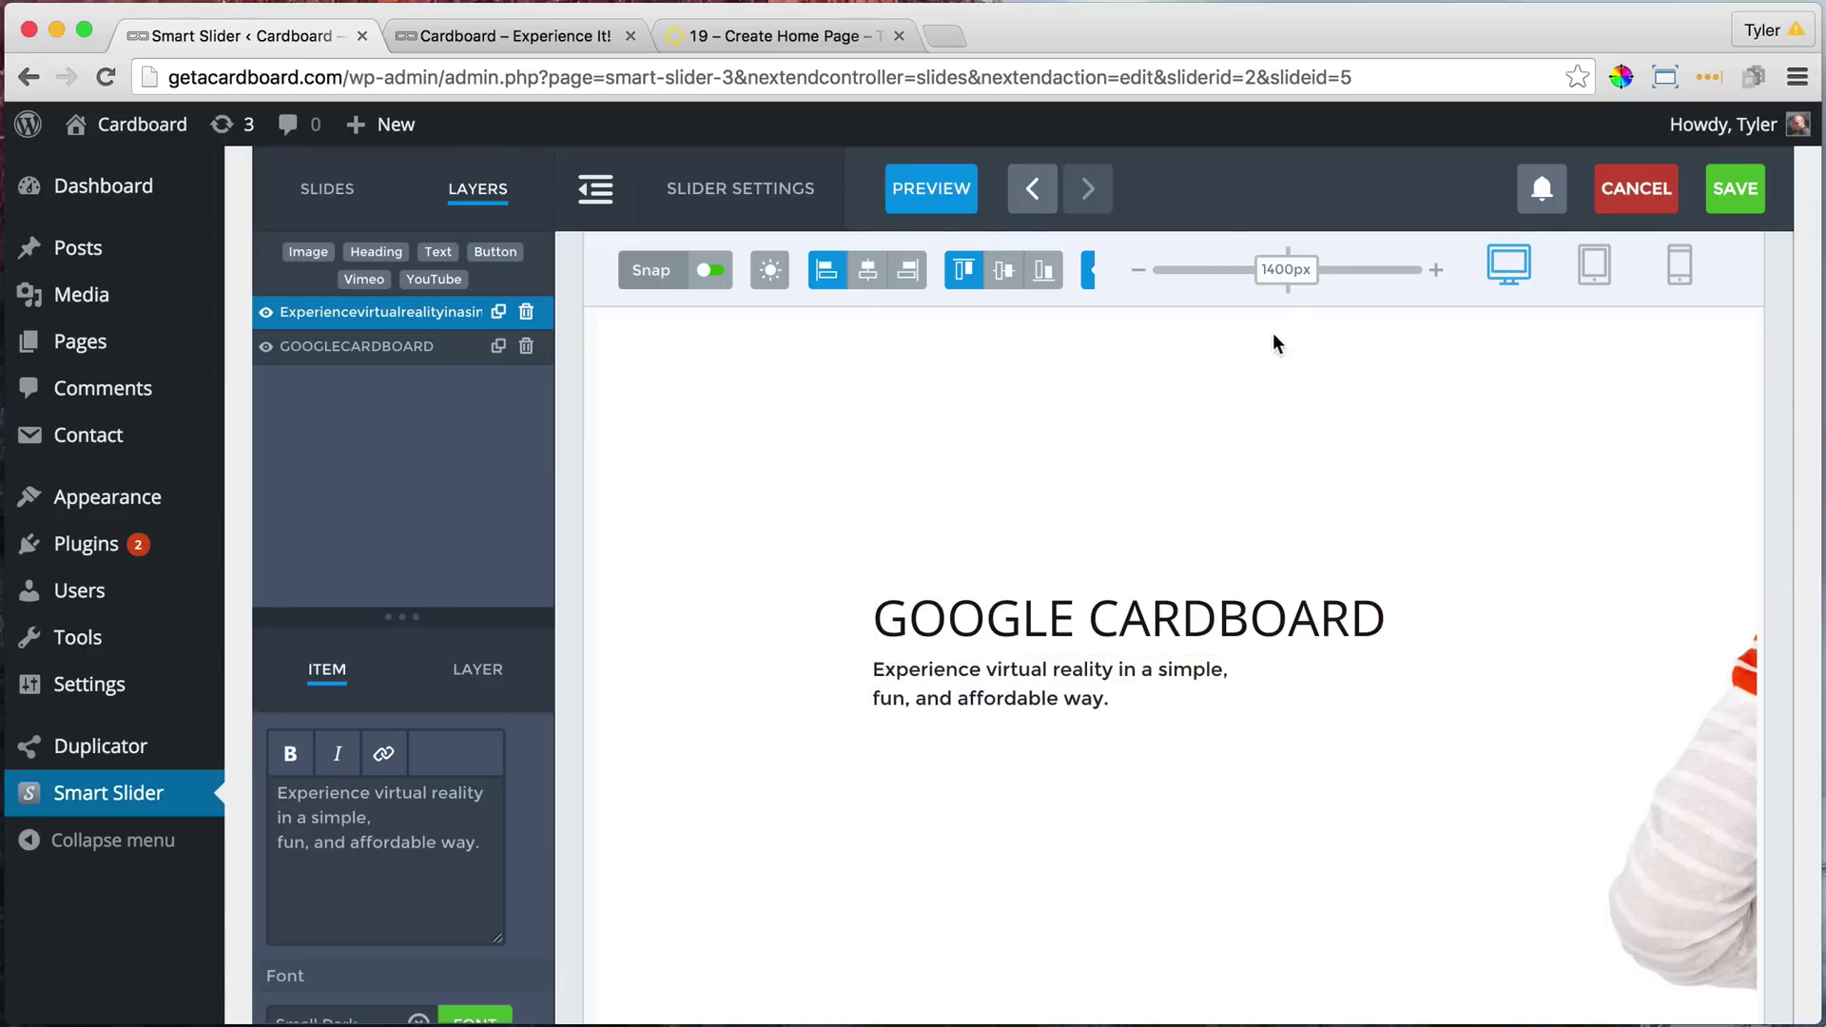
left_click_drag(1288, 269, 1241, 272)
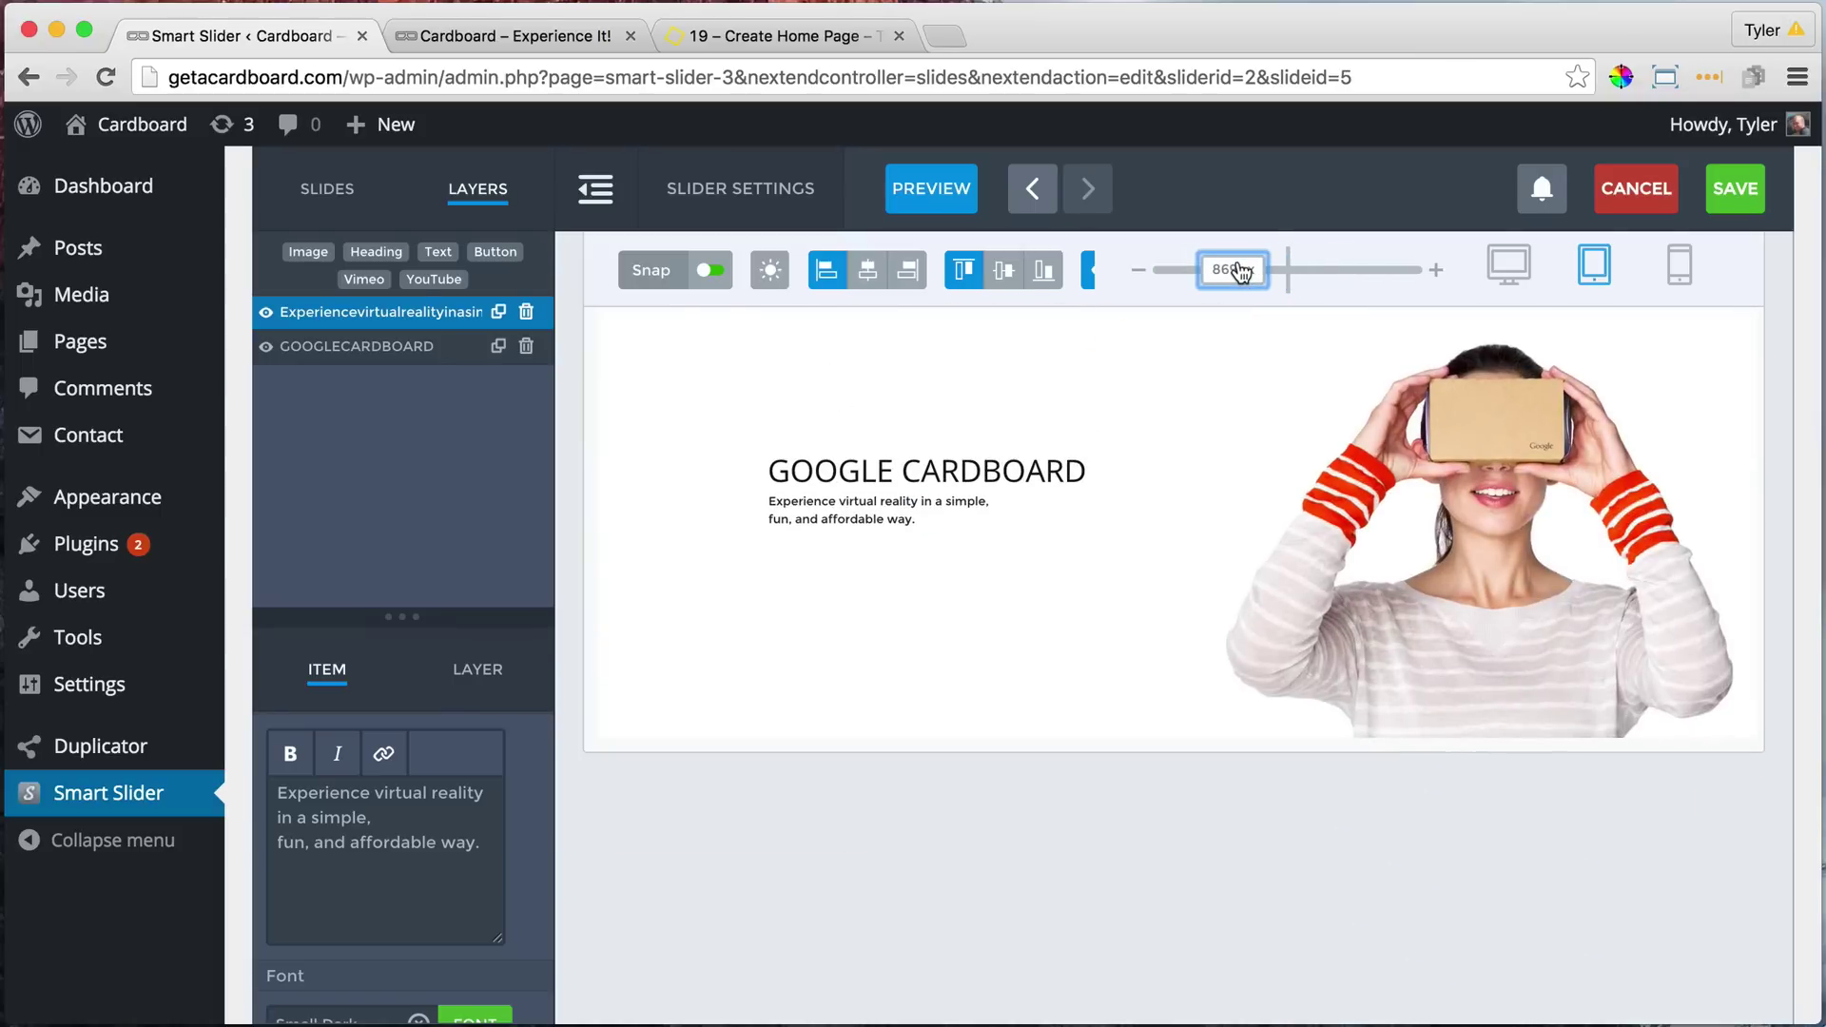
left_click(1671, 190)
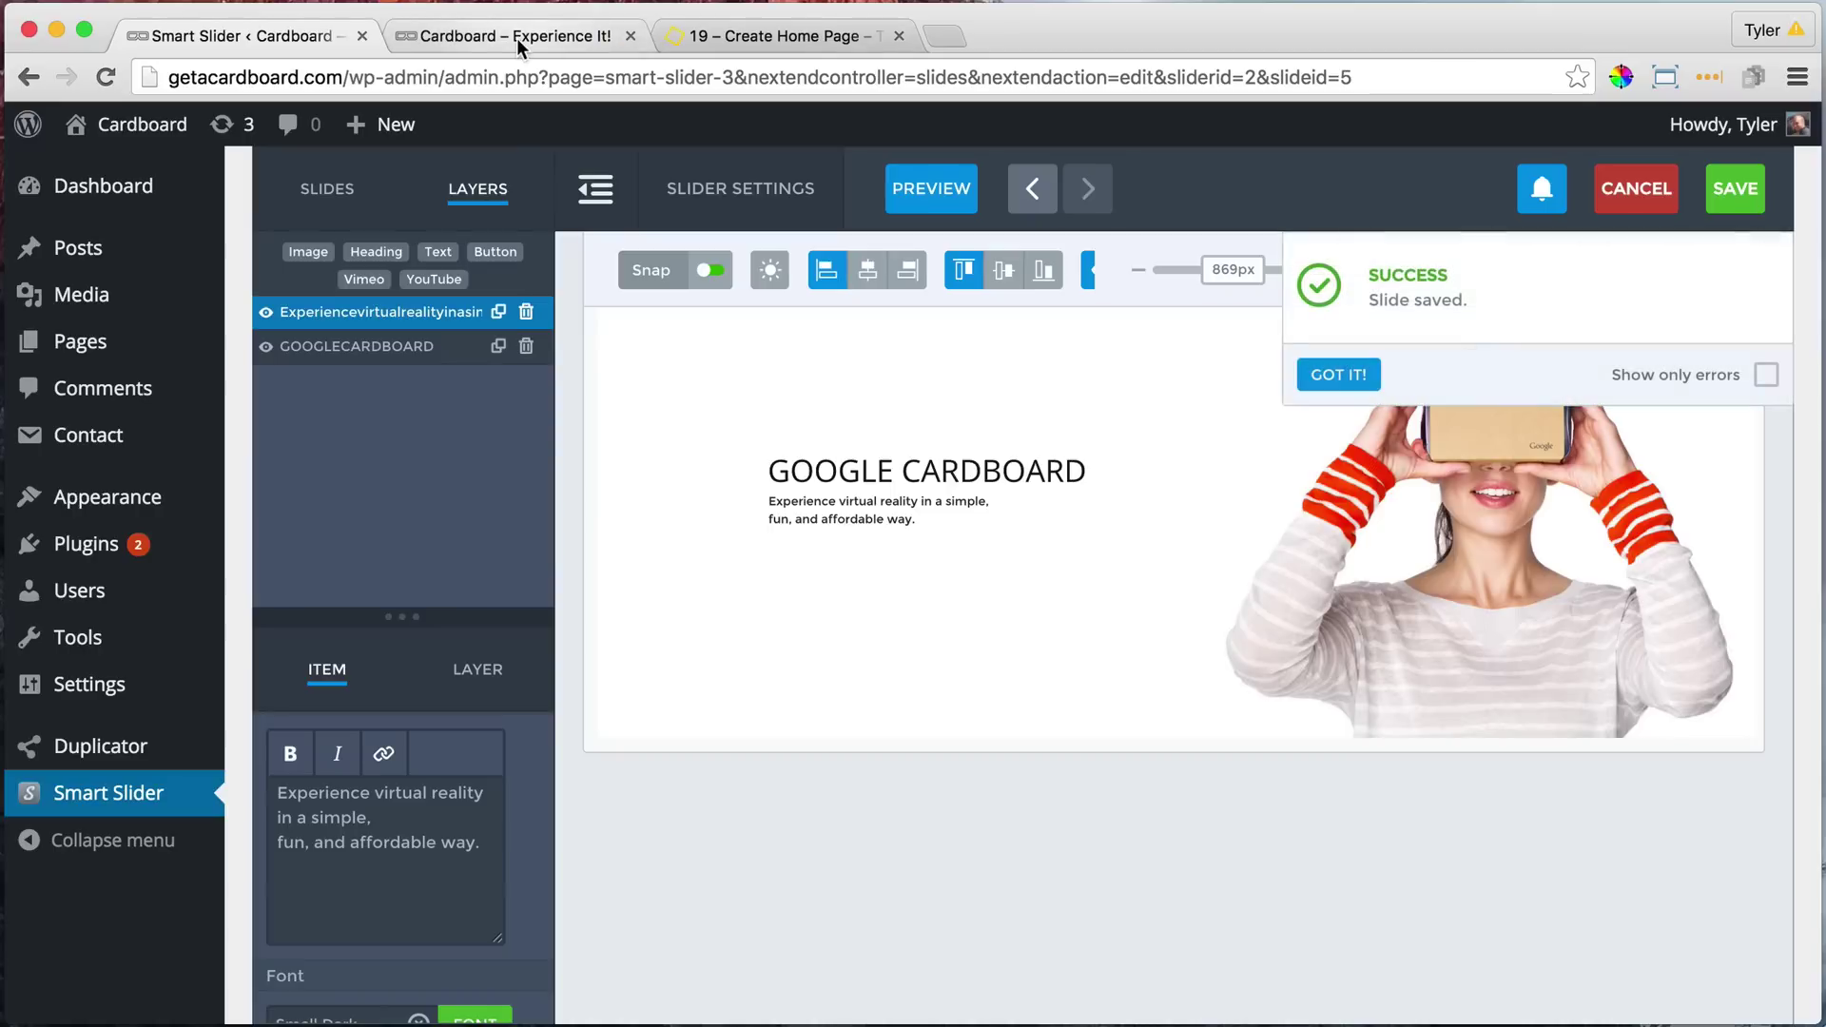
- Reload the home page, review the slider's new heading and tagline by advancing through the slides, and return to the slide editor
left_click(516, 38)
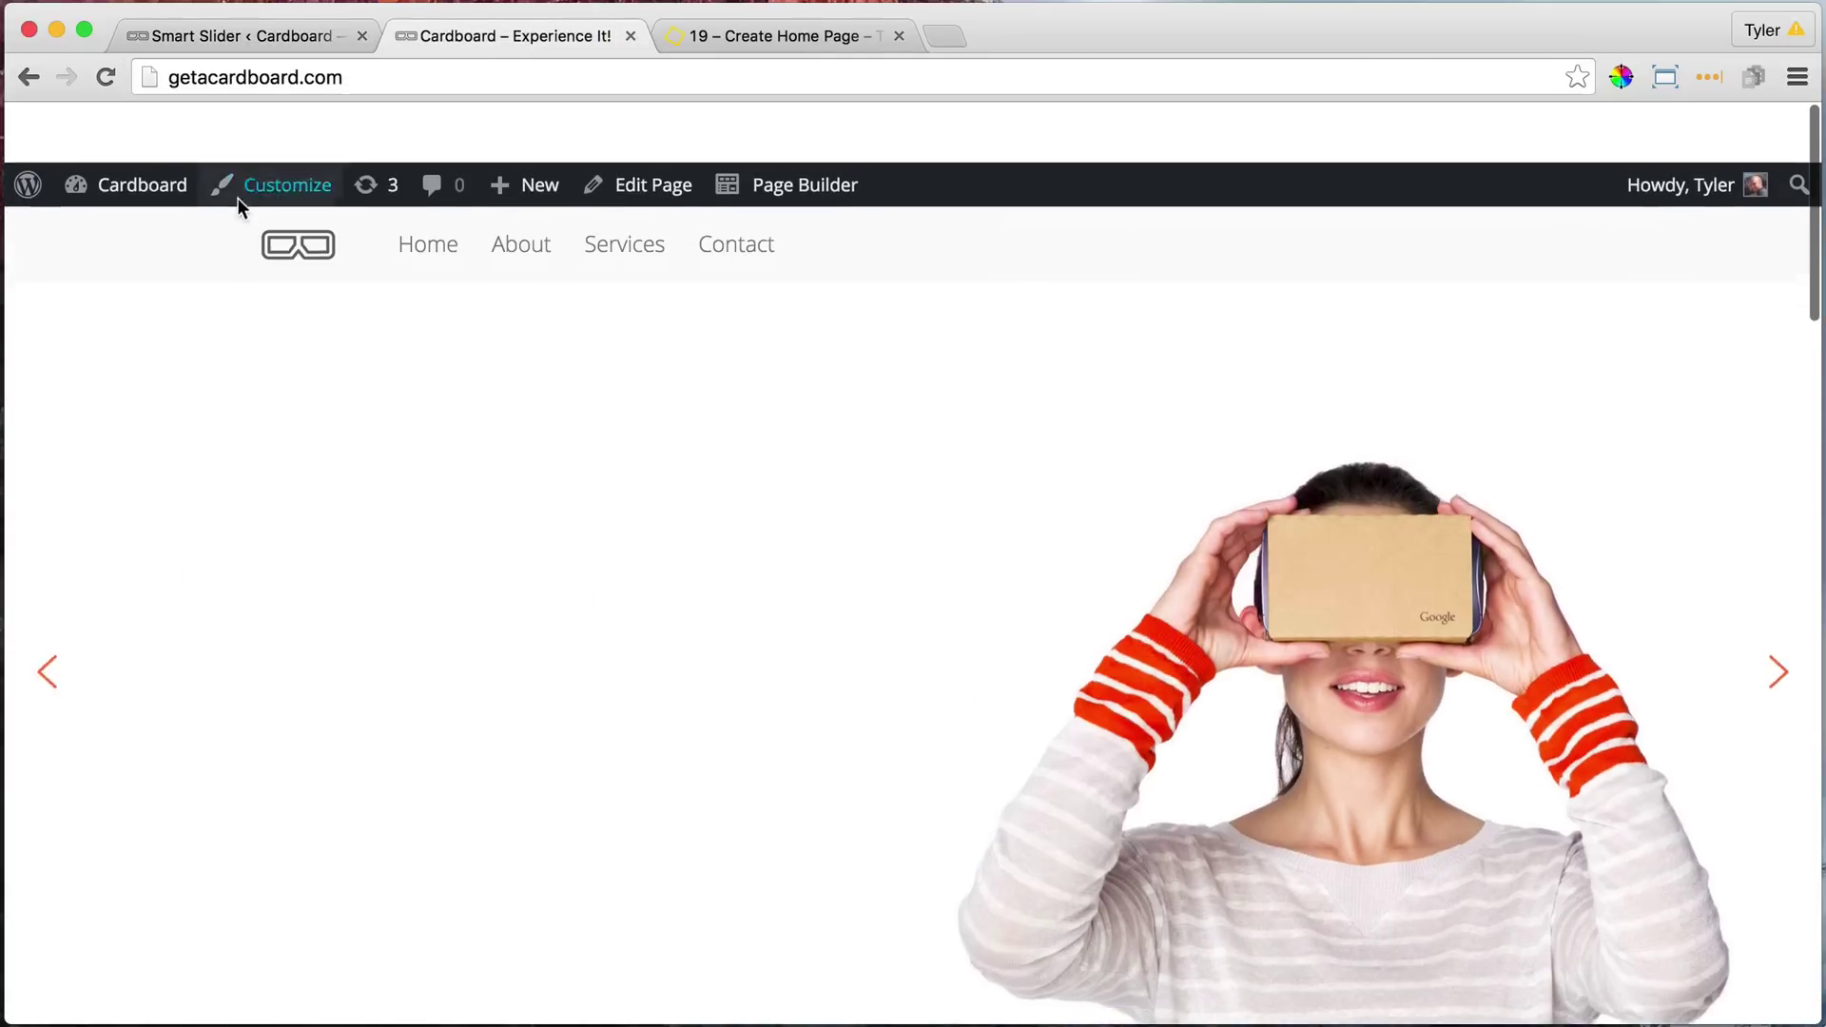
left_click(103, 78)
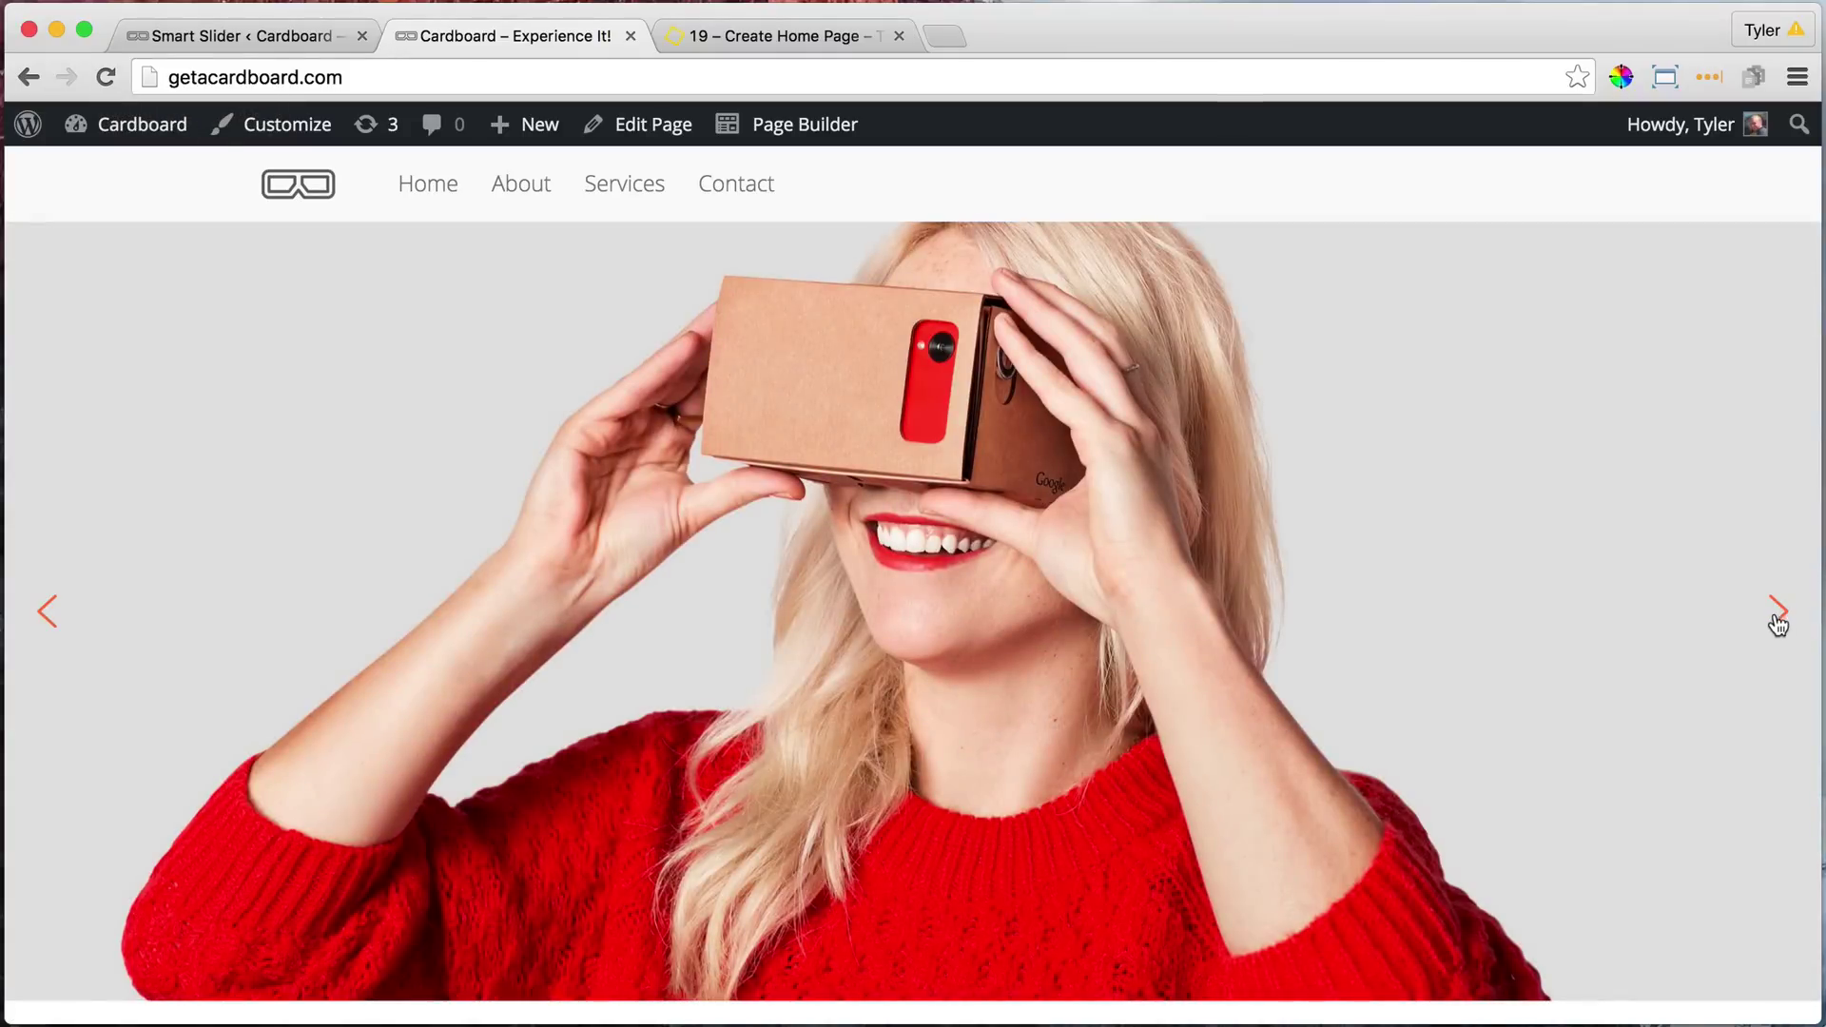
left_click(1774, 618)
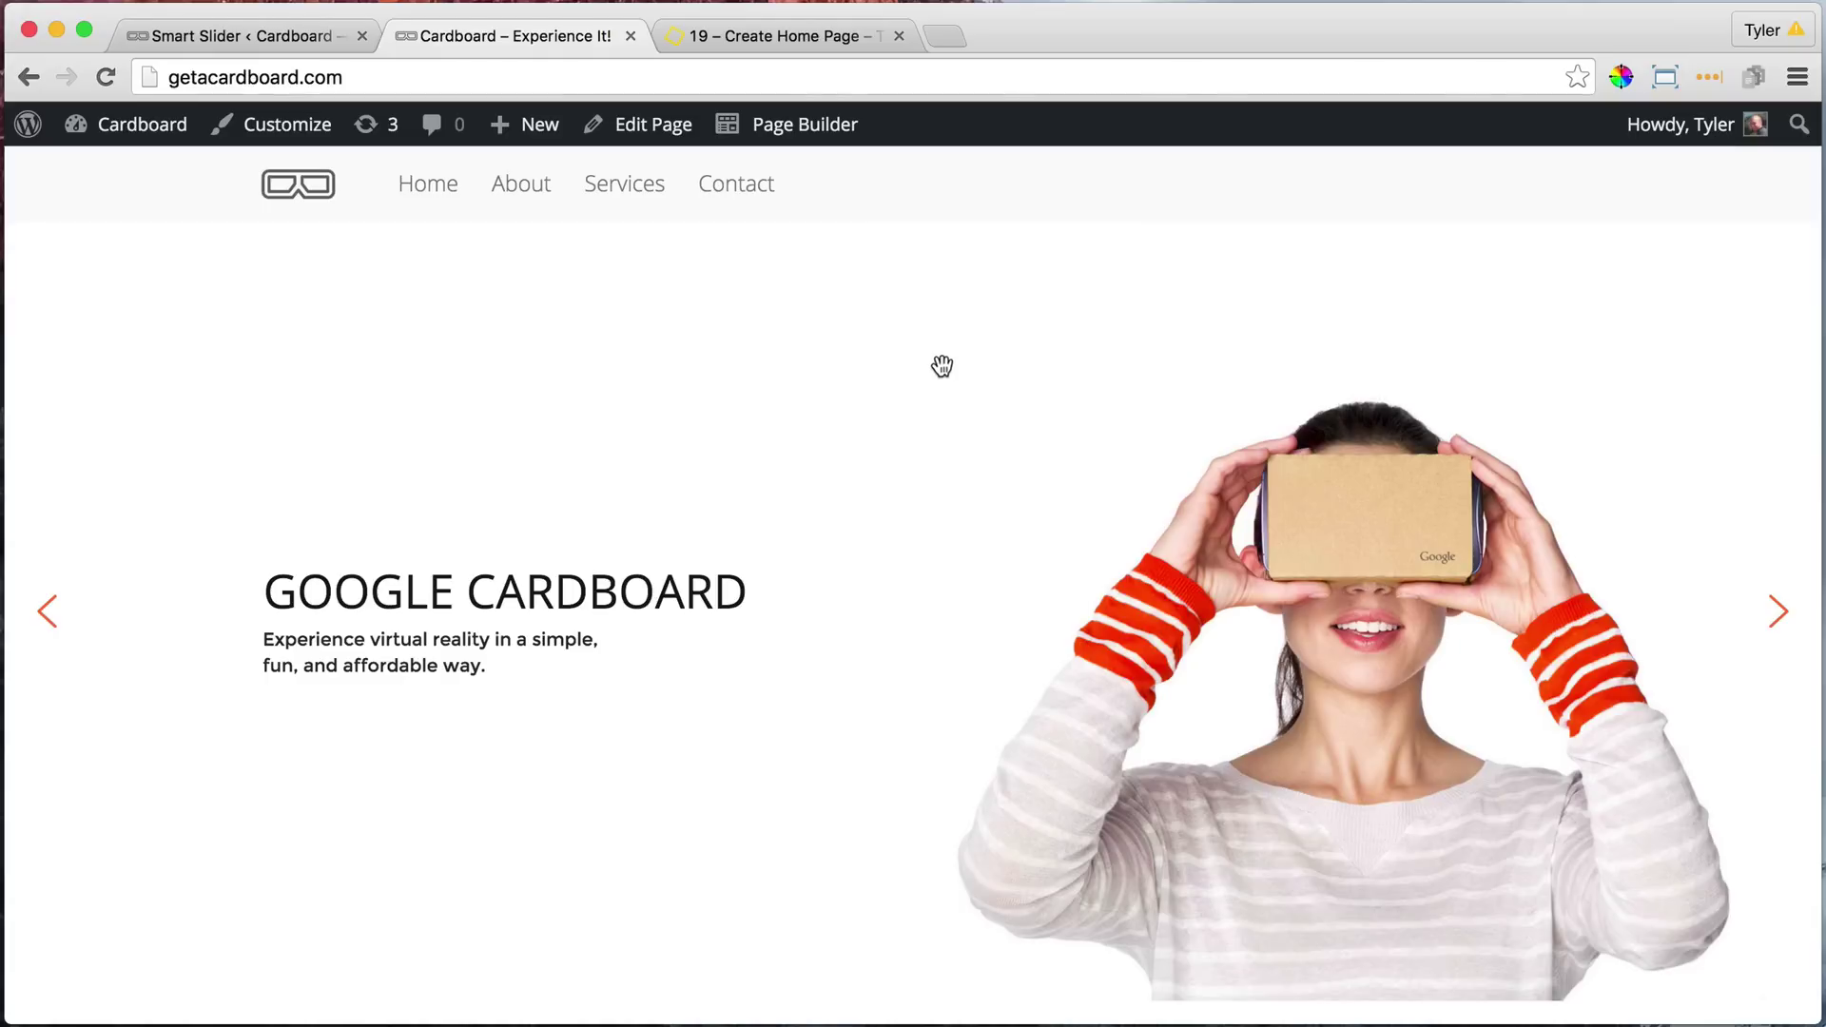
left_click(1778, 623)
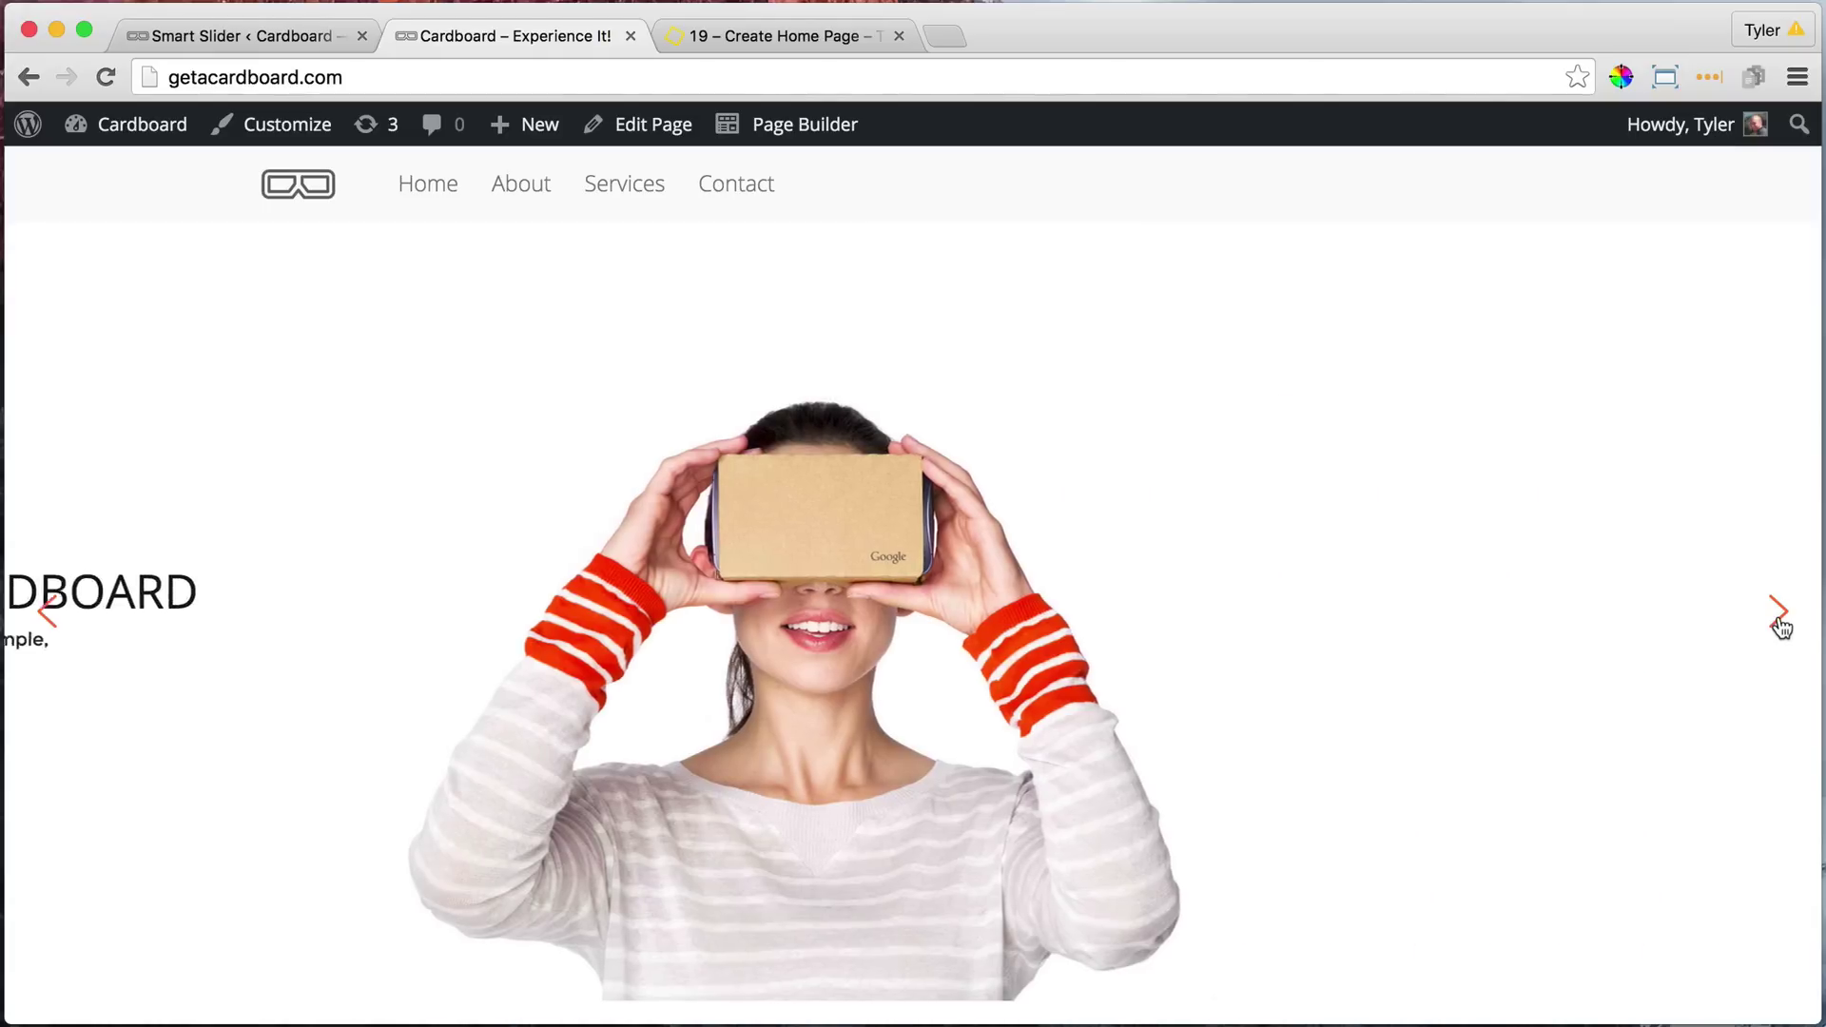
left_click(1778, 622)
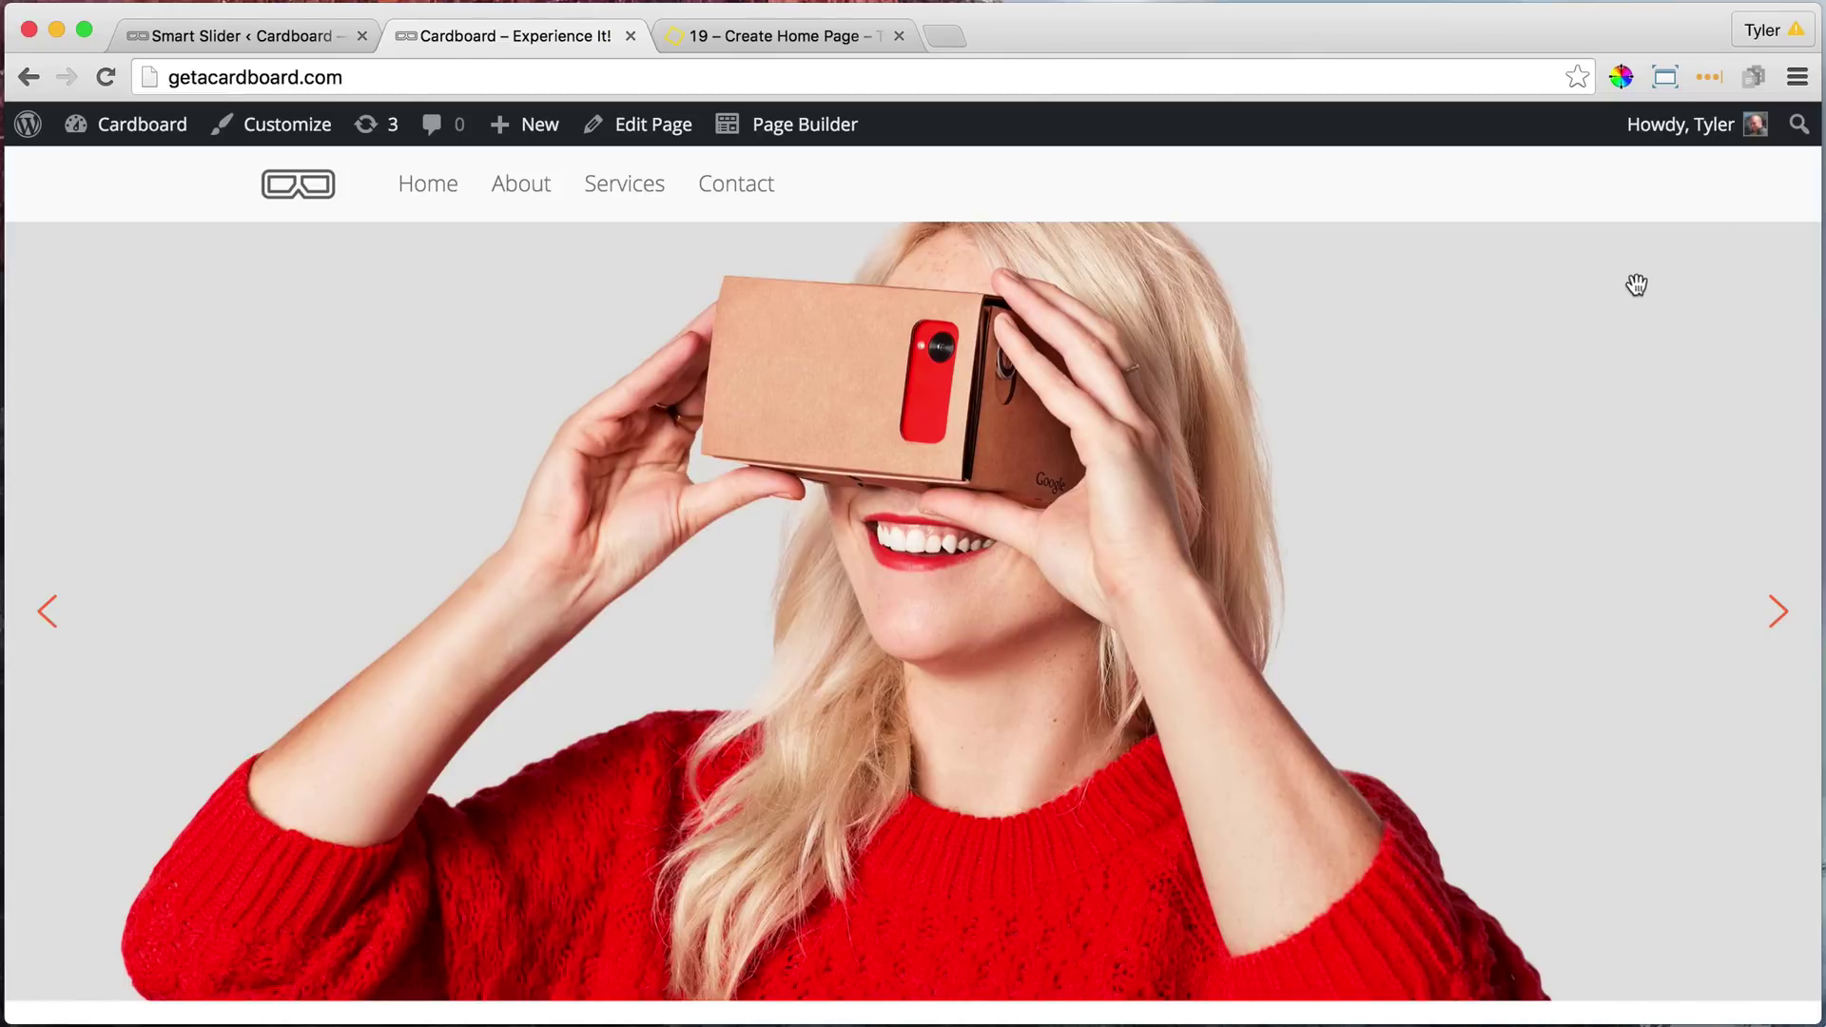
left_click(281, 50)
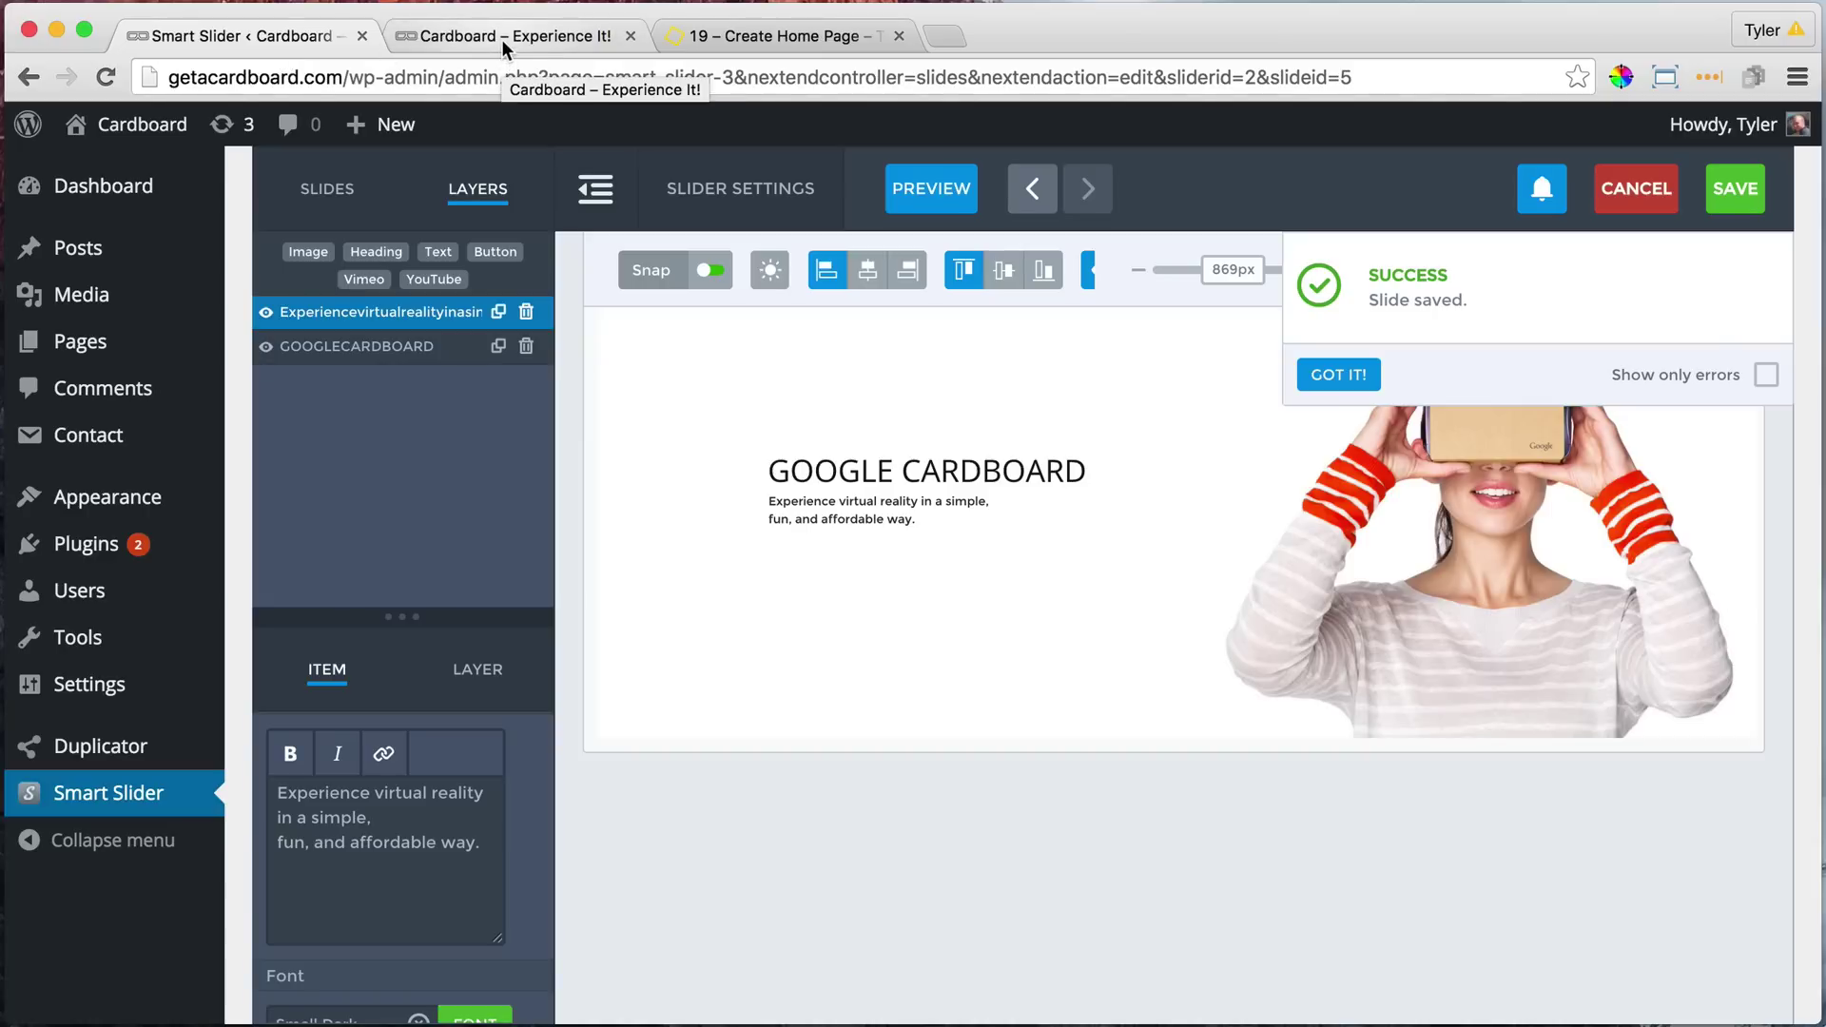
- Open the google-about.jpeg slide for editing and add a button layer to its canvas
left_click(327, 189)
scroll(531, 537, "down", 3)
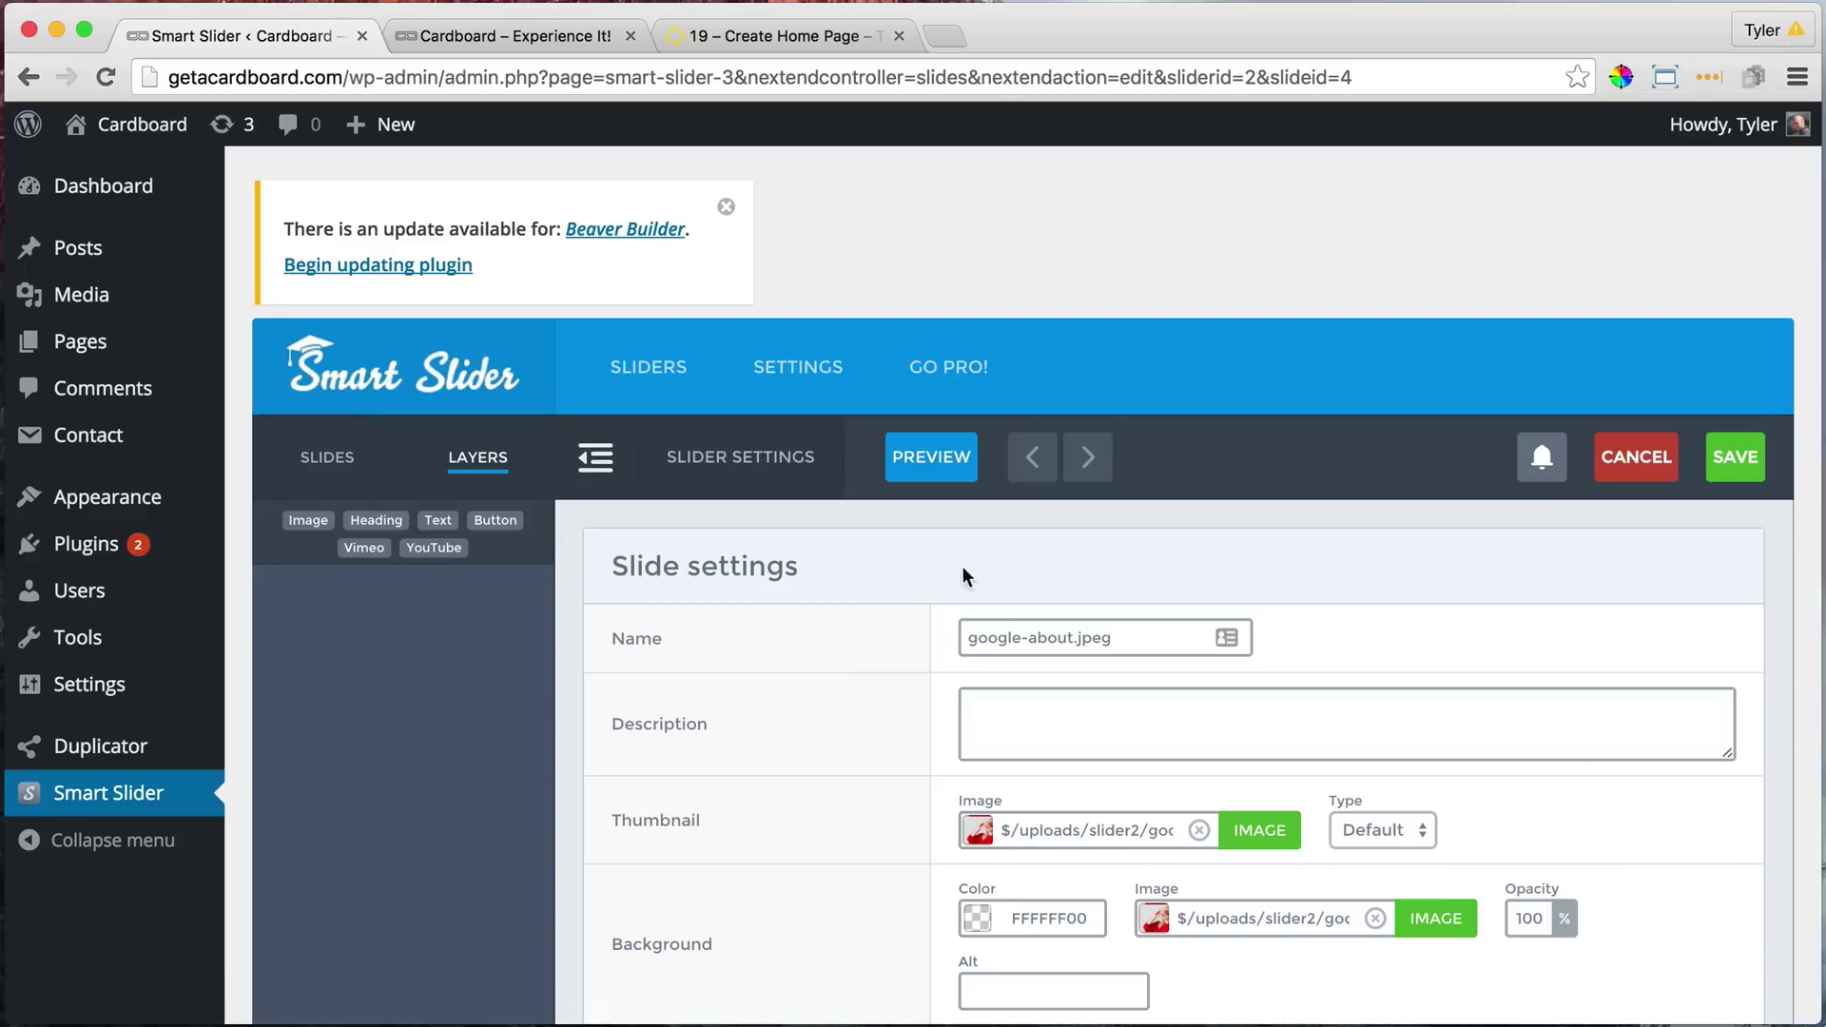
scroll(1019, 550, "down", 2)
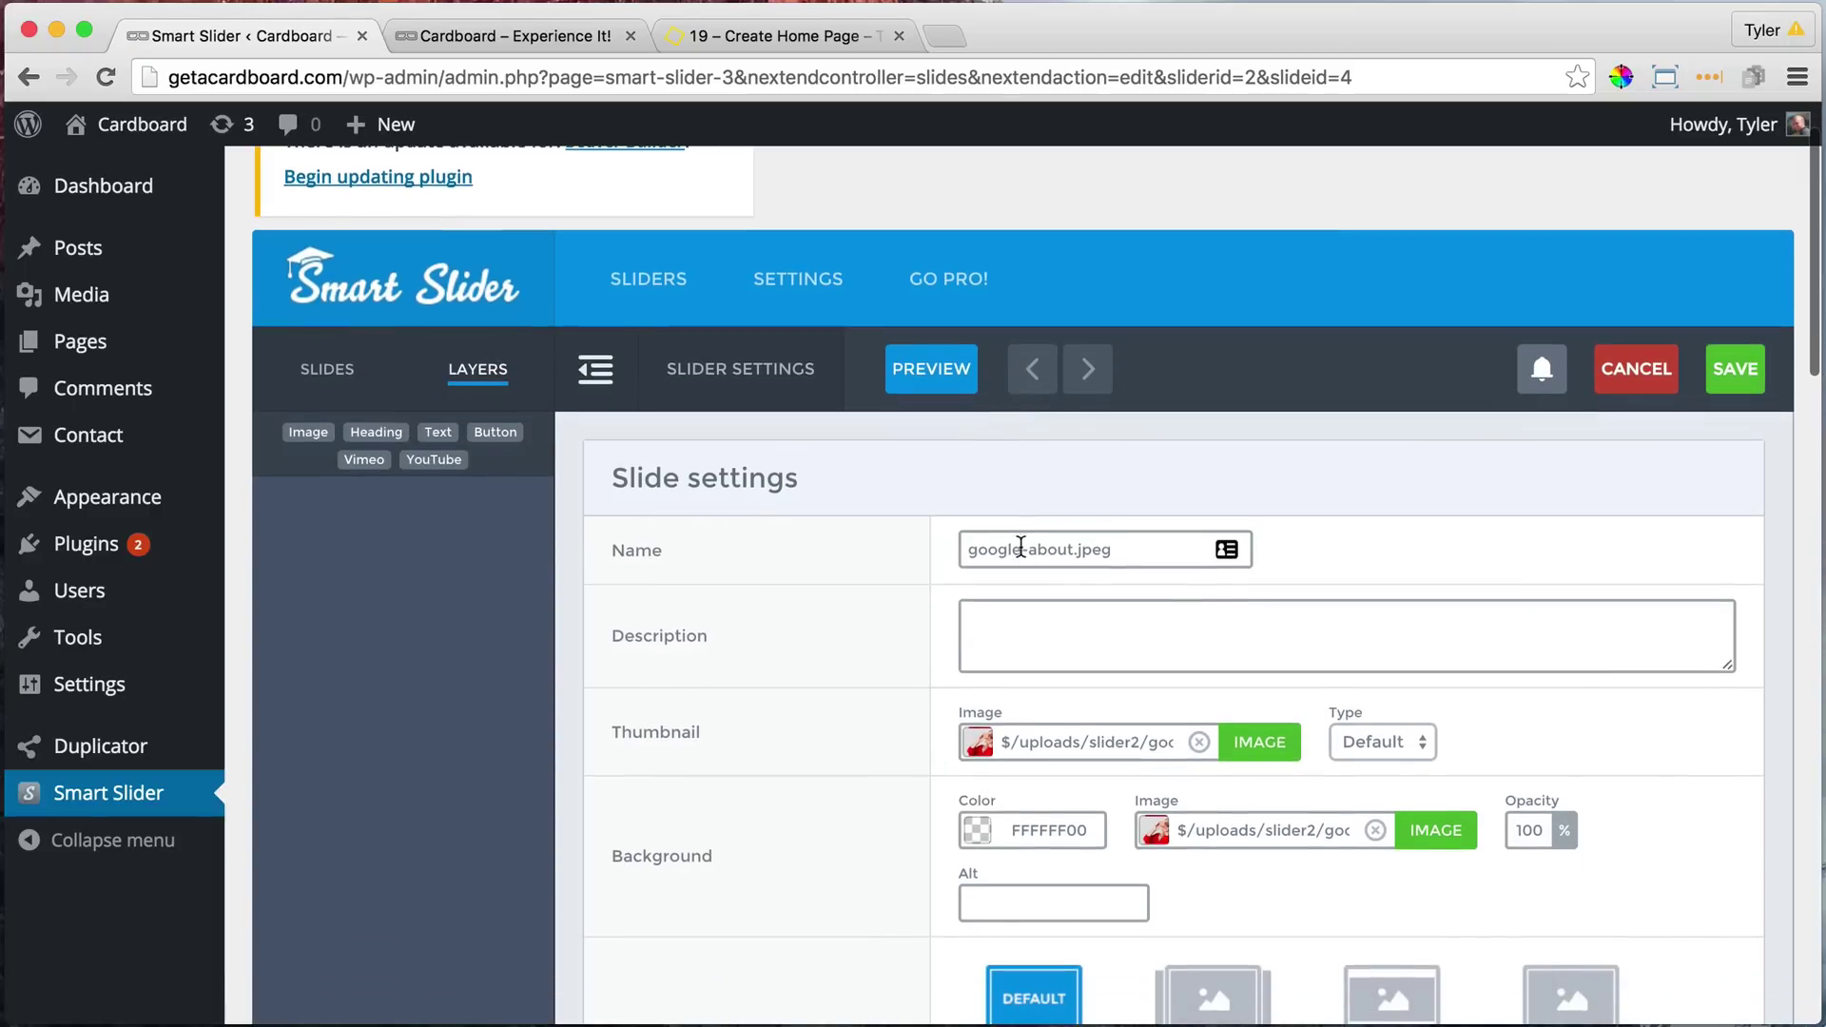
left_click(495, 433)
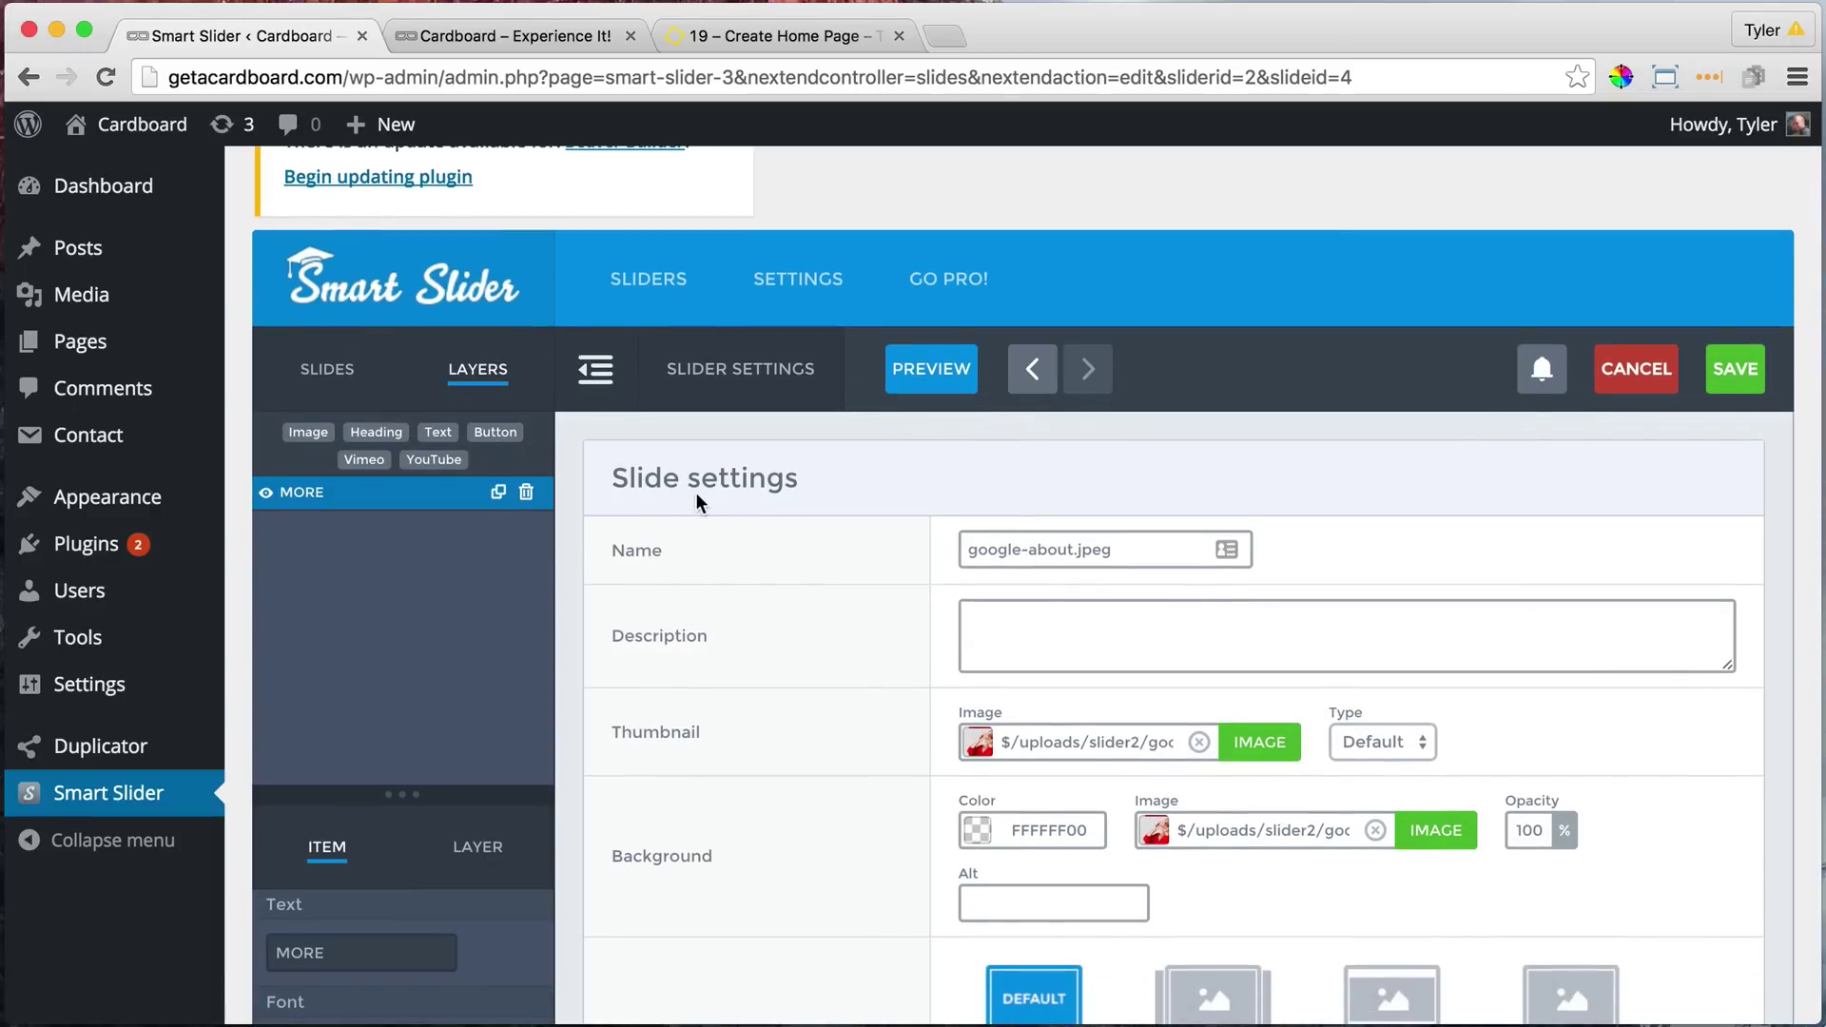
scroll(698, 502, "down", 10)
scroll(696, 492, "down", 7)
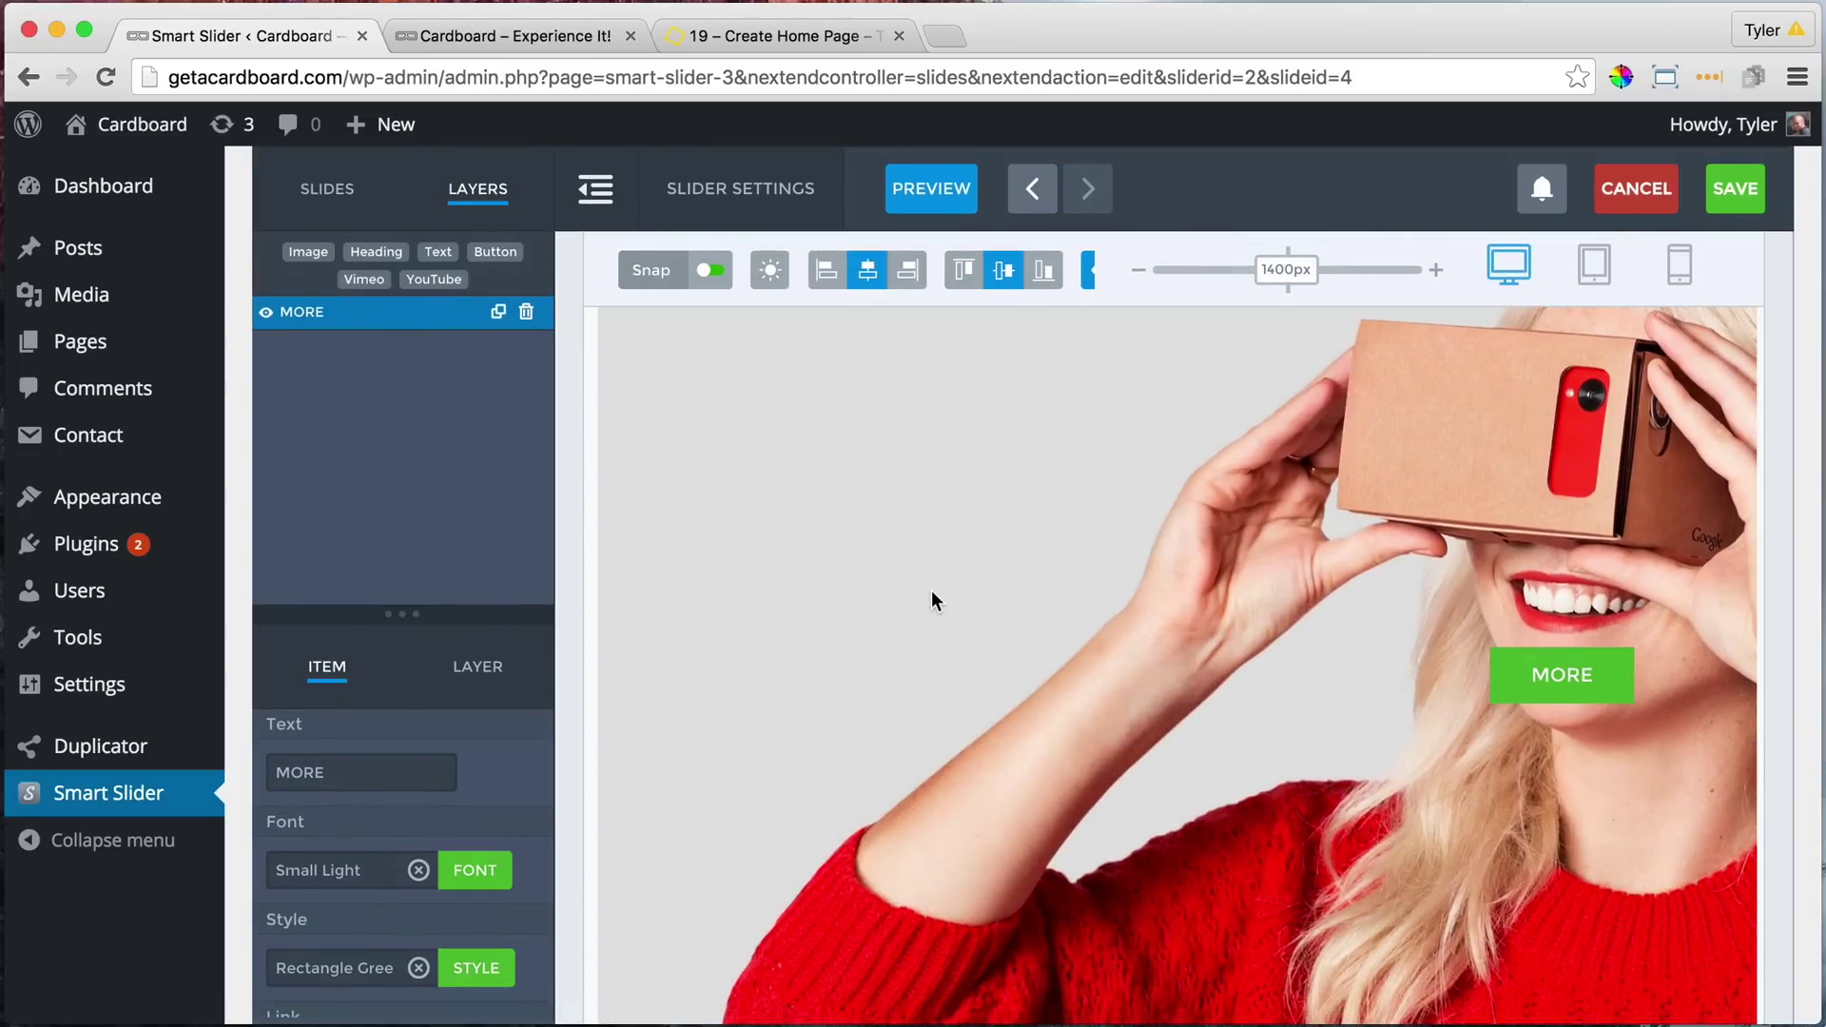
- Change the button's normal background color to the orange-red swatch and apply the style
scroll(445, 761, "down", 4)
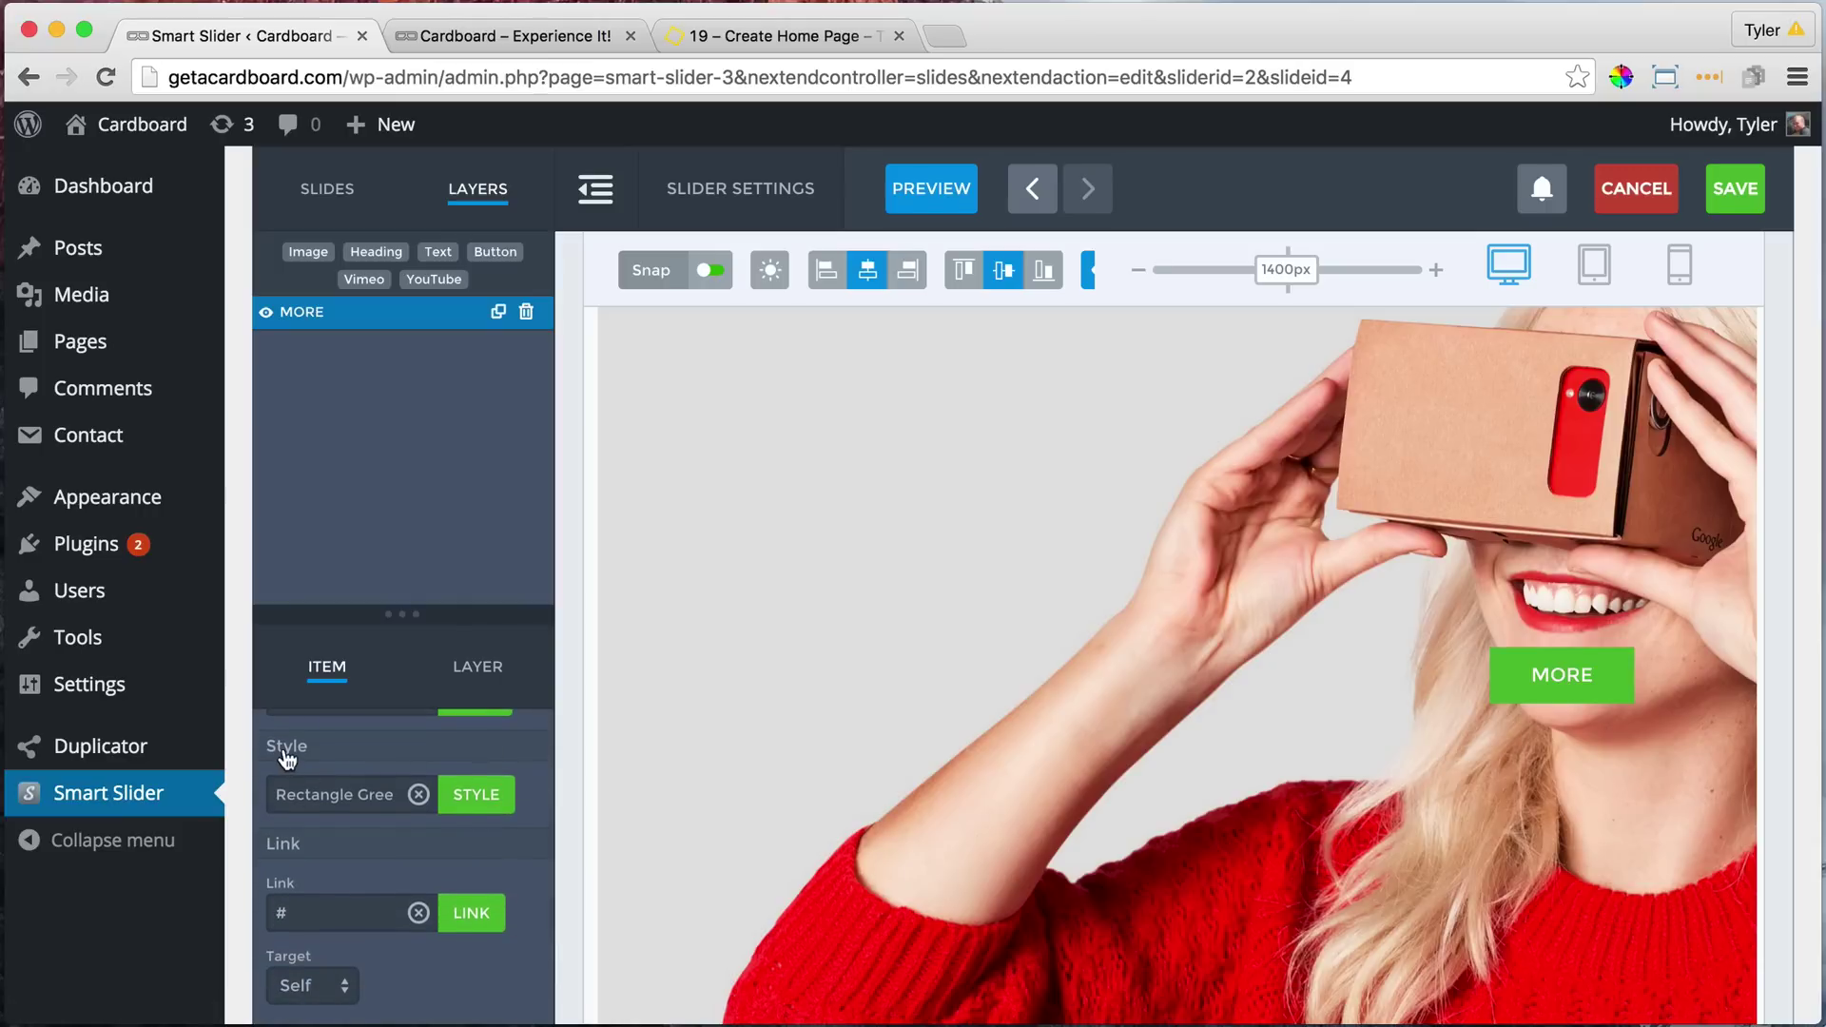
left_click(356, 800)
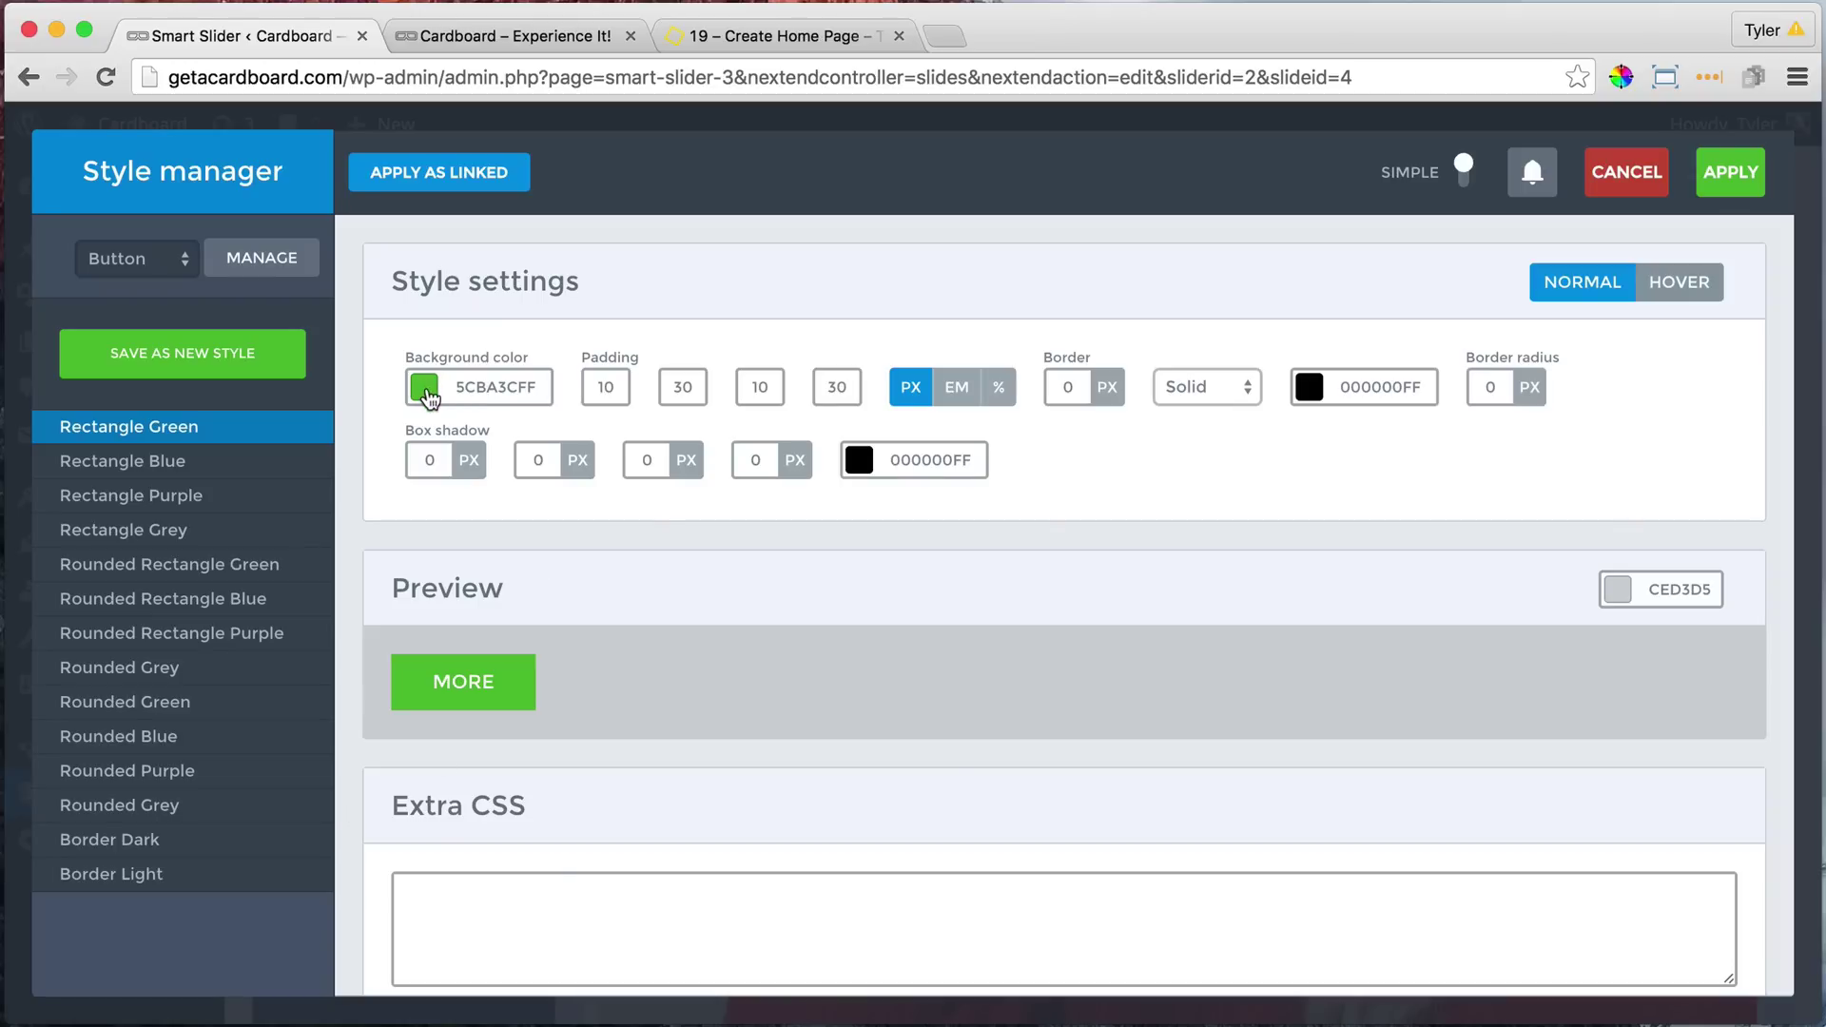
left_click(425, 389)
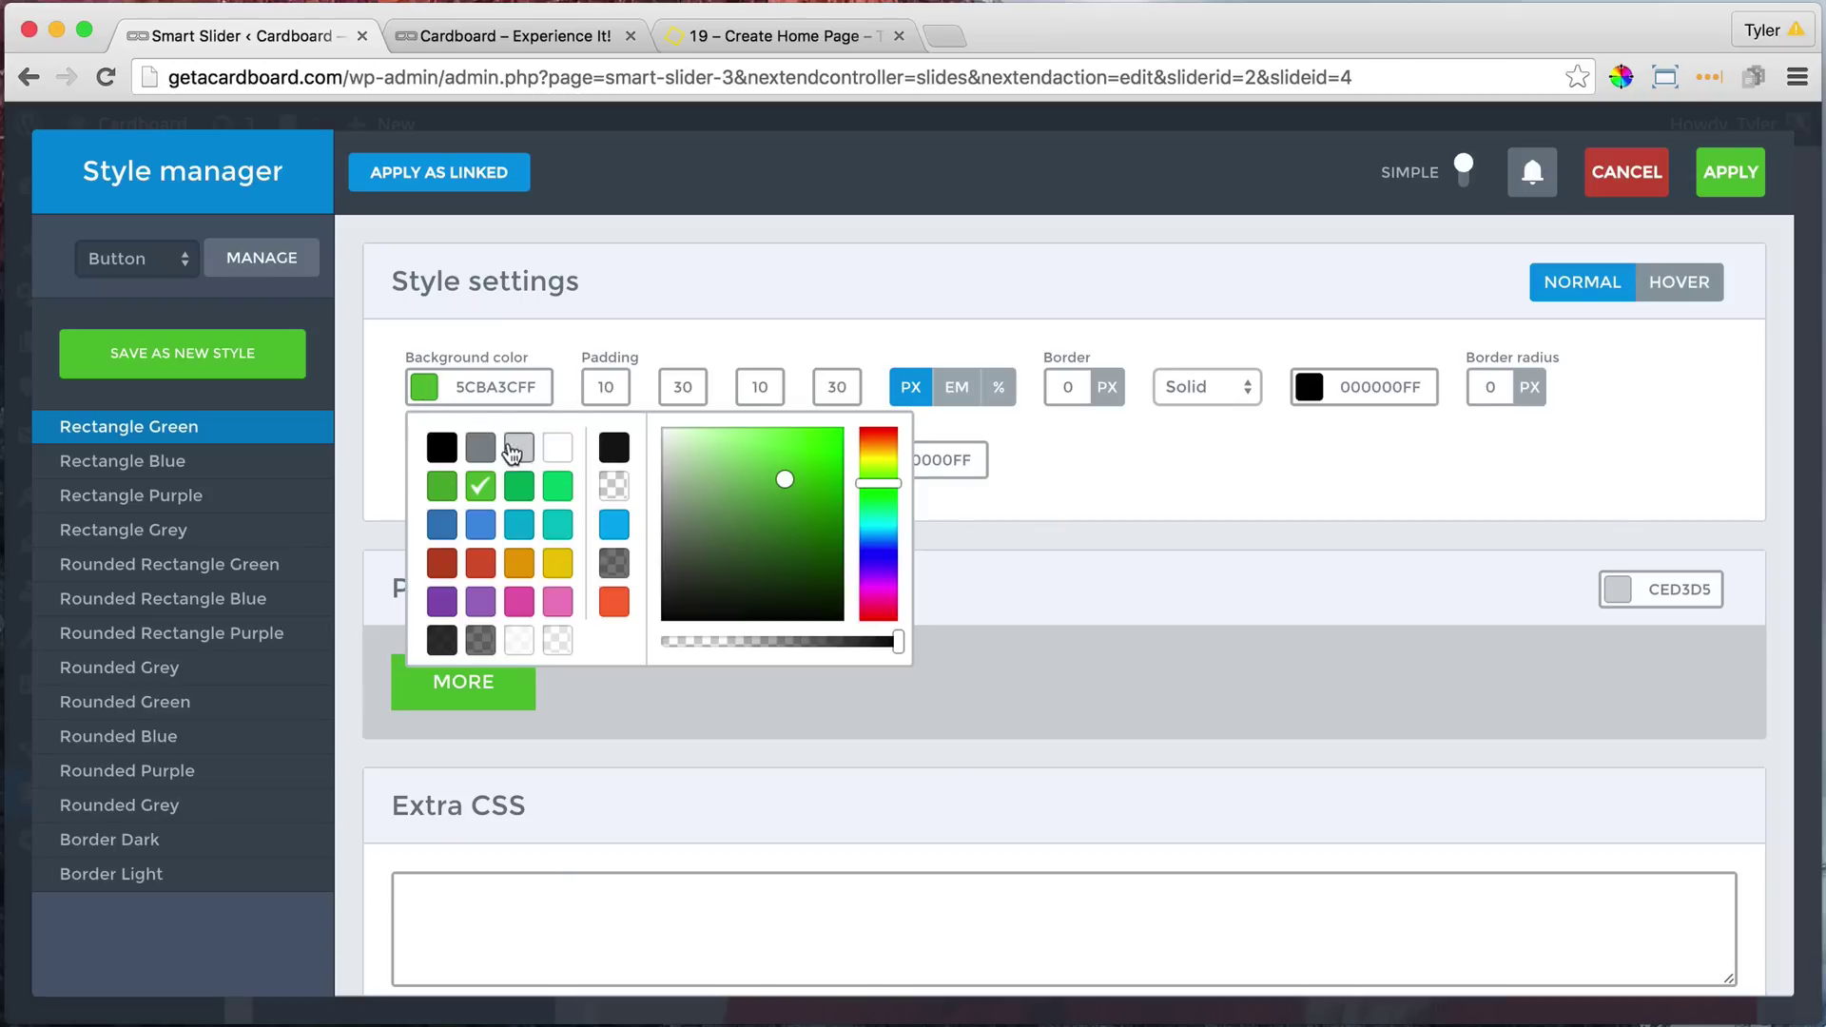
left_click(614, 603)
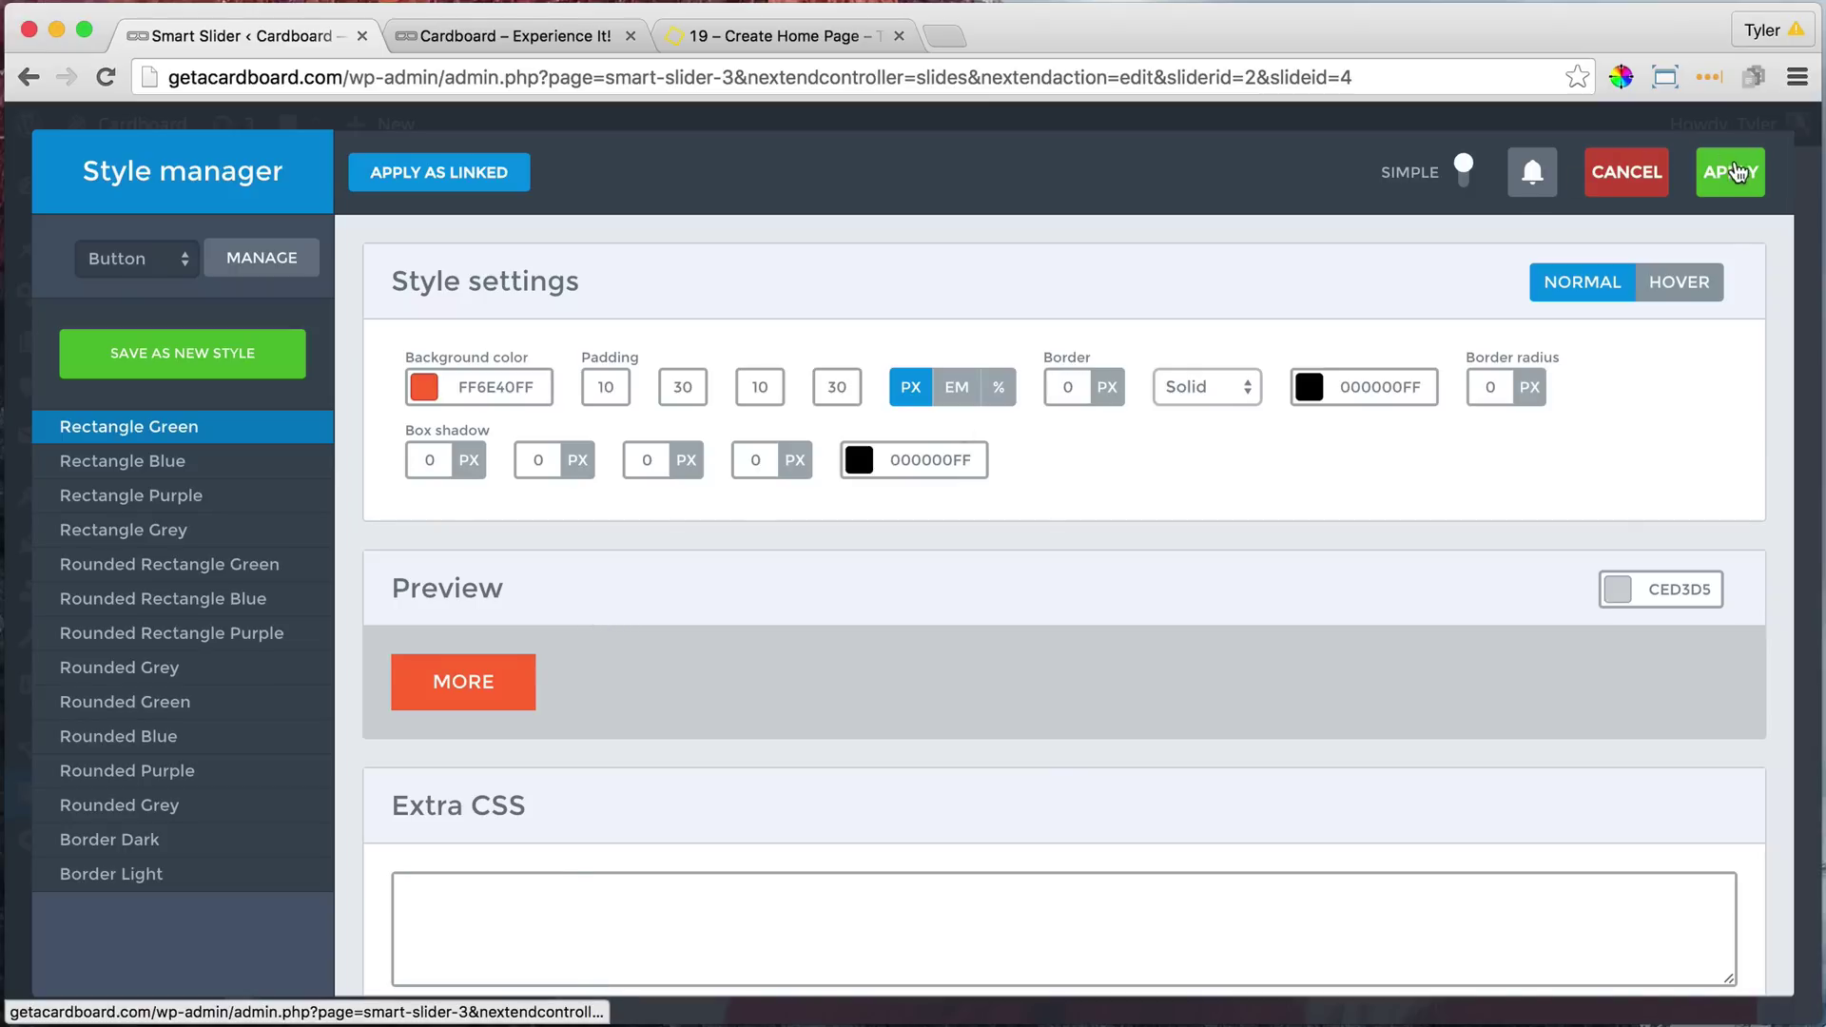
left_click(1730, 176)
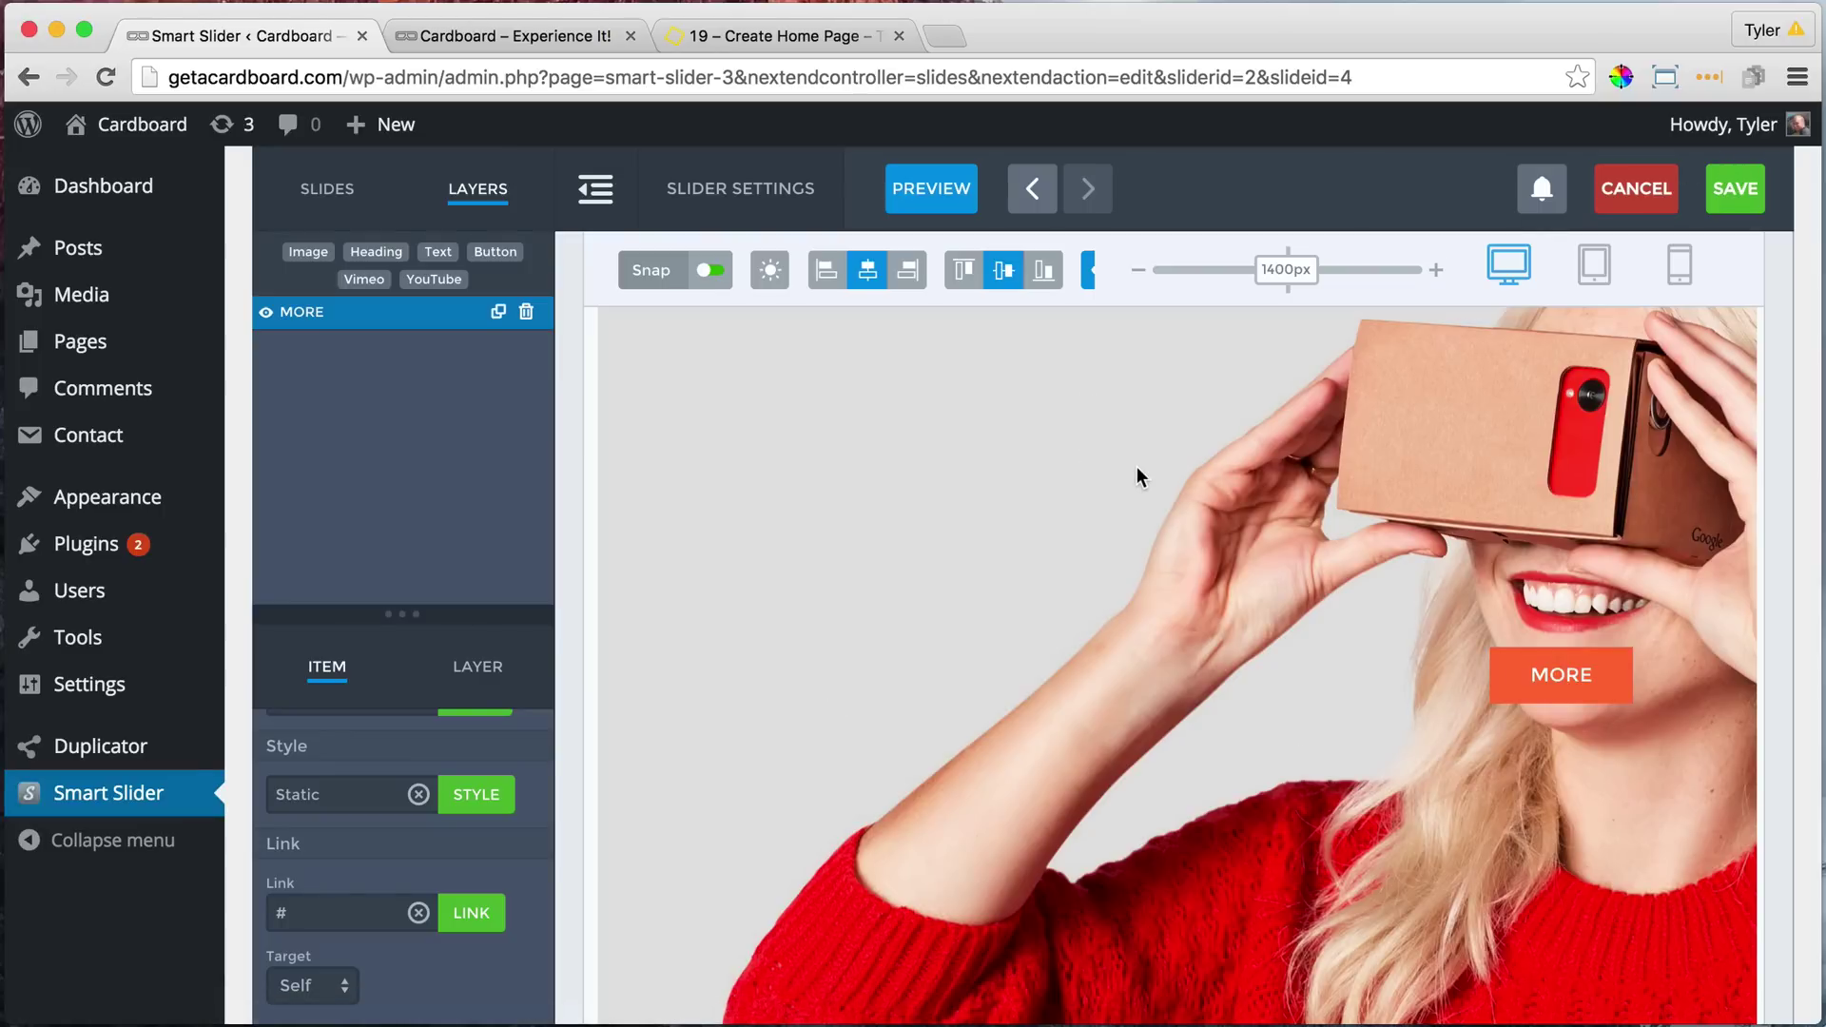
- Replace the button's label with ABOUT in capitals
scroll(361, 779, "down", 3)
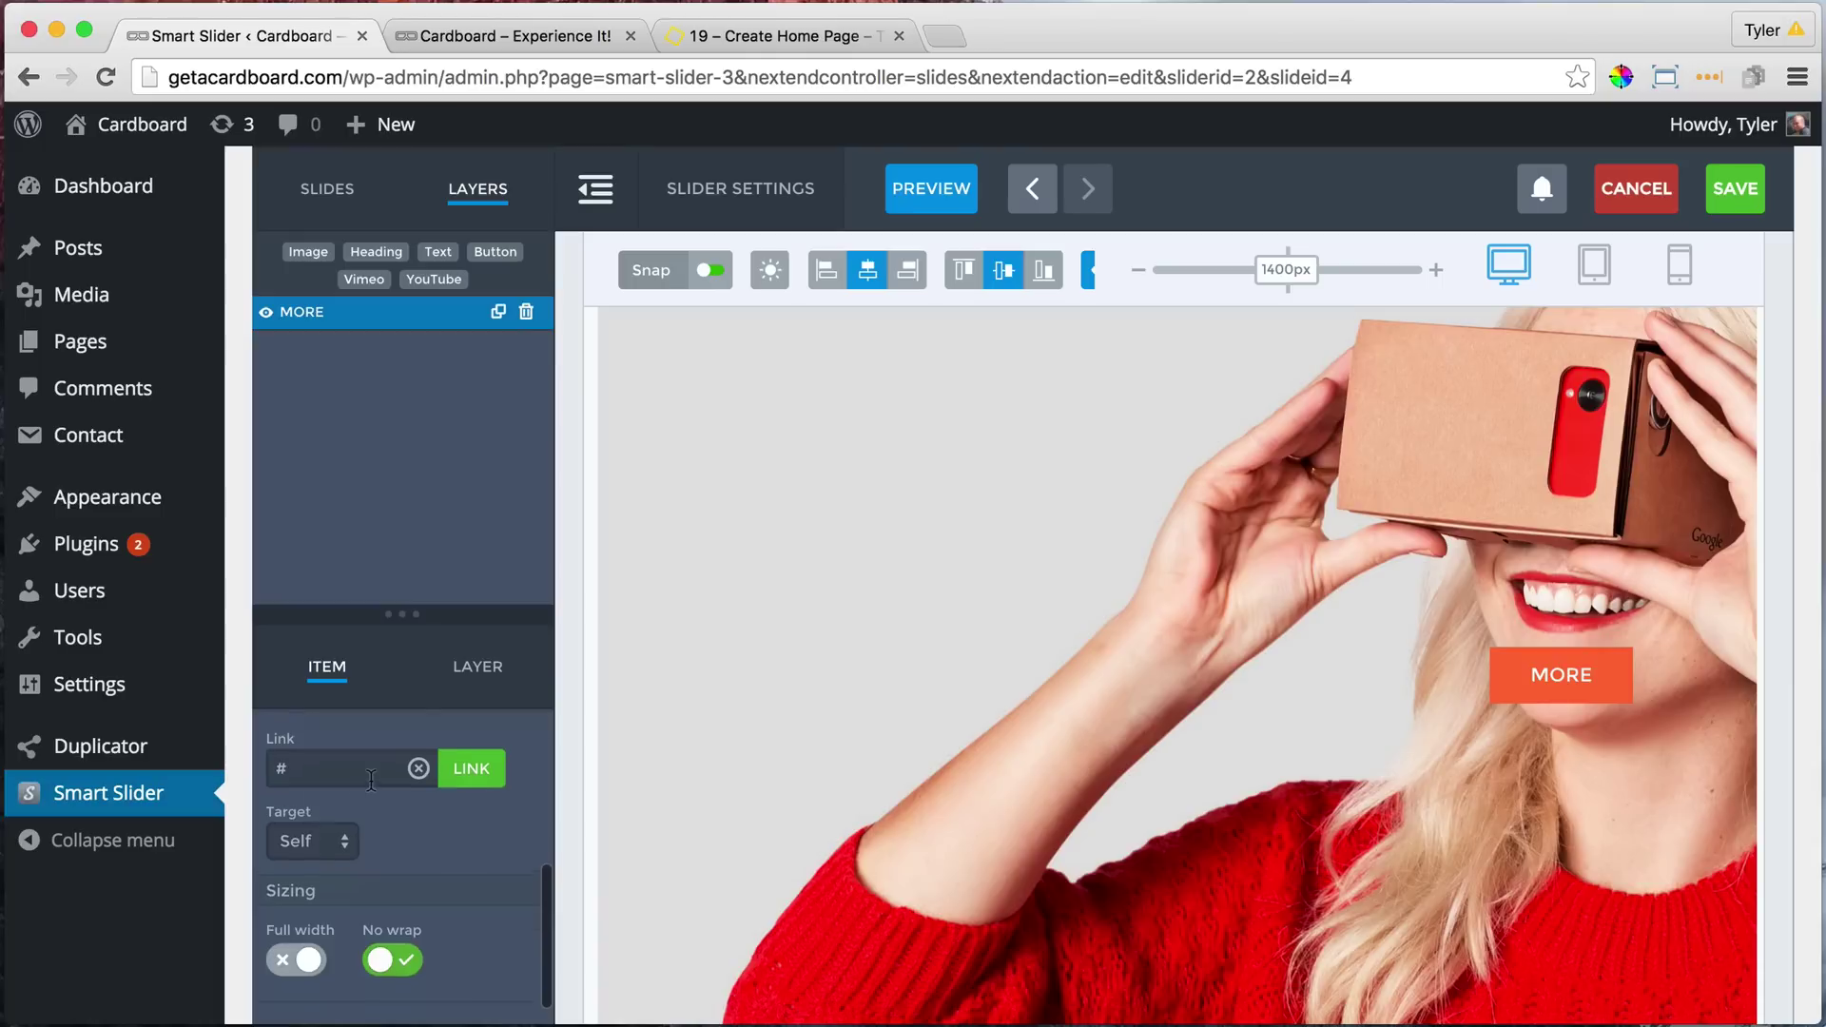
scroll(366, 779, "up", 2)
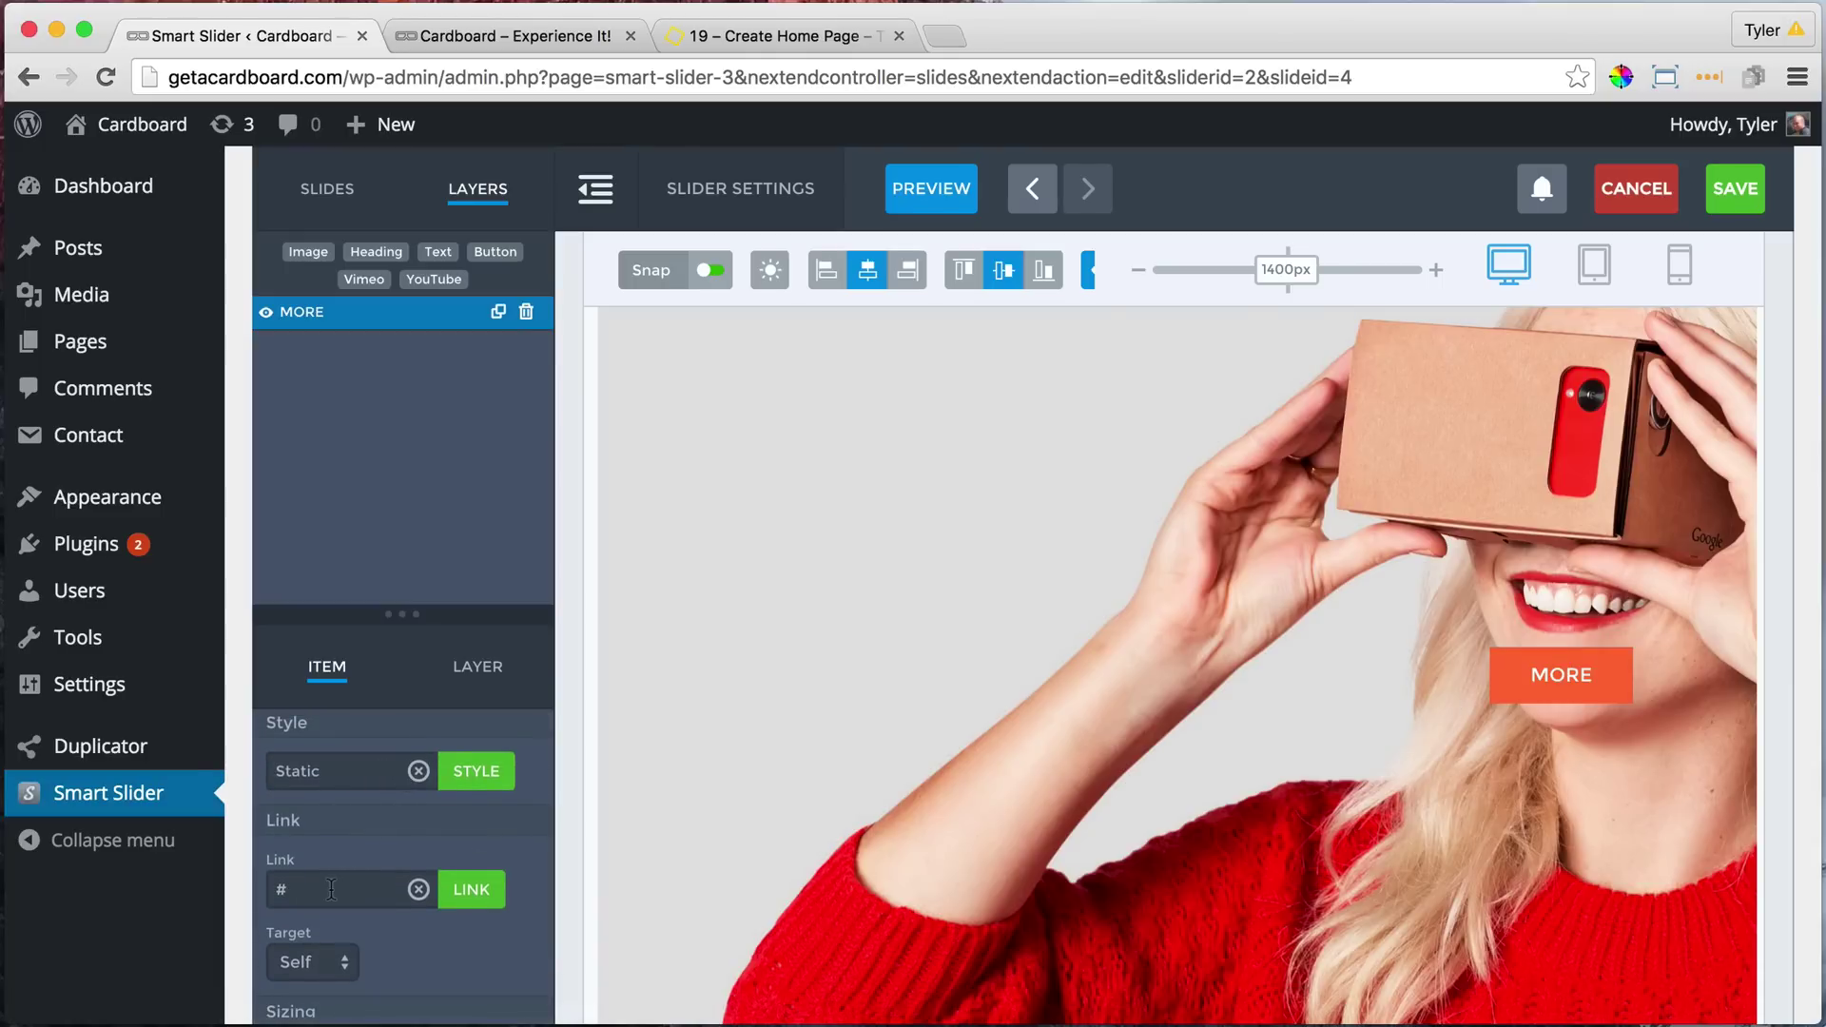
left_click_drag(331, 889, 239, 886)
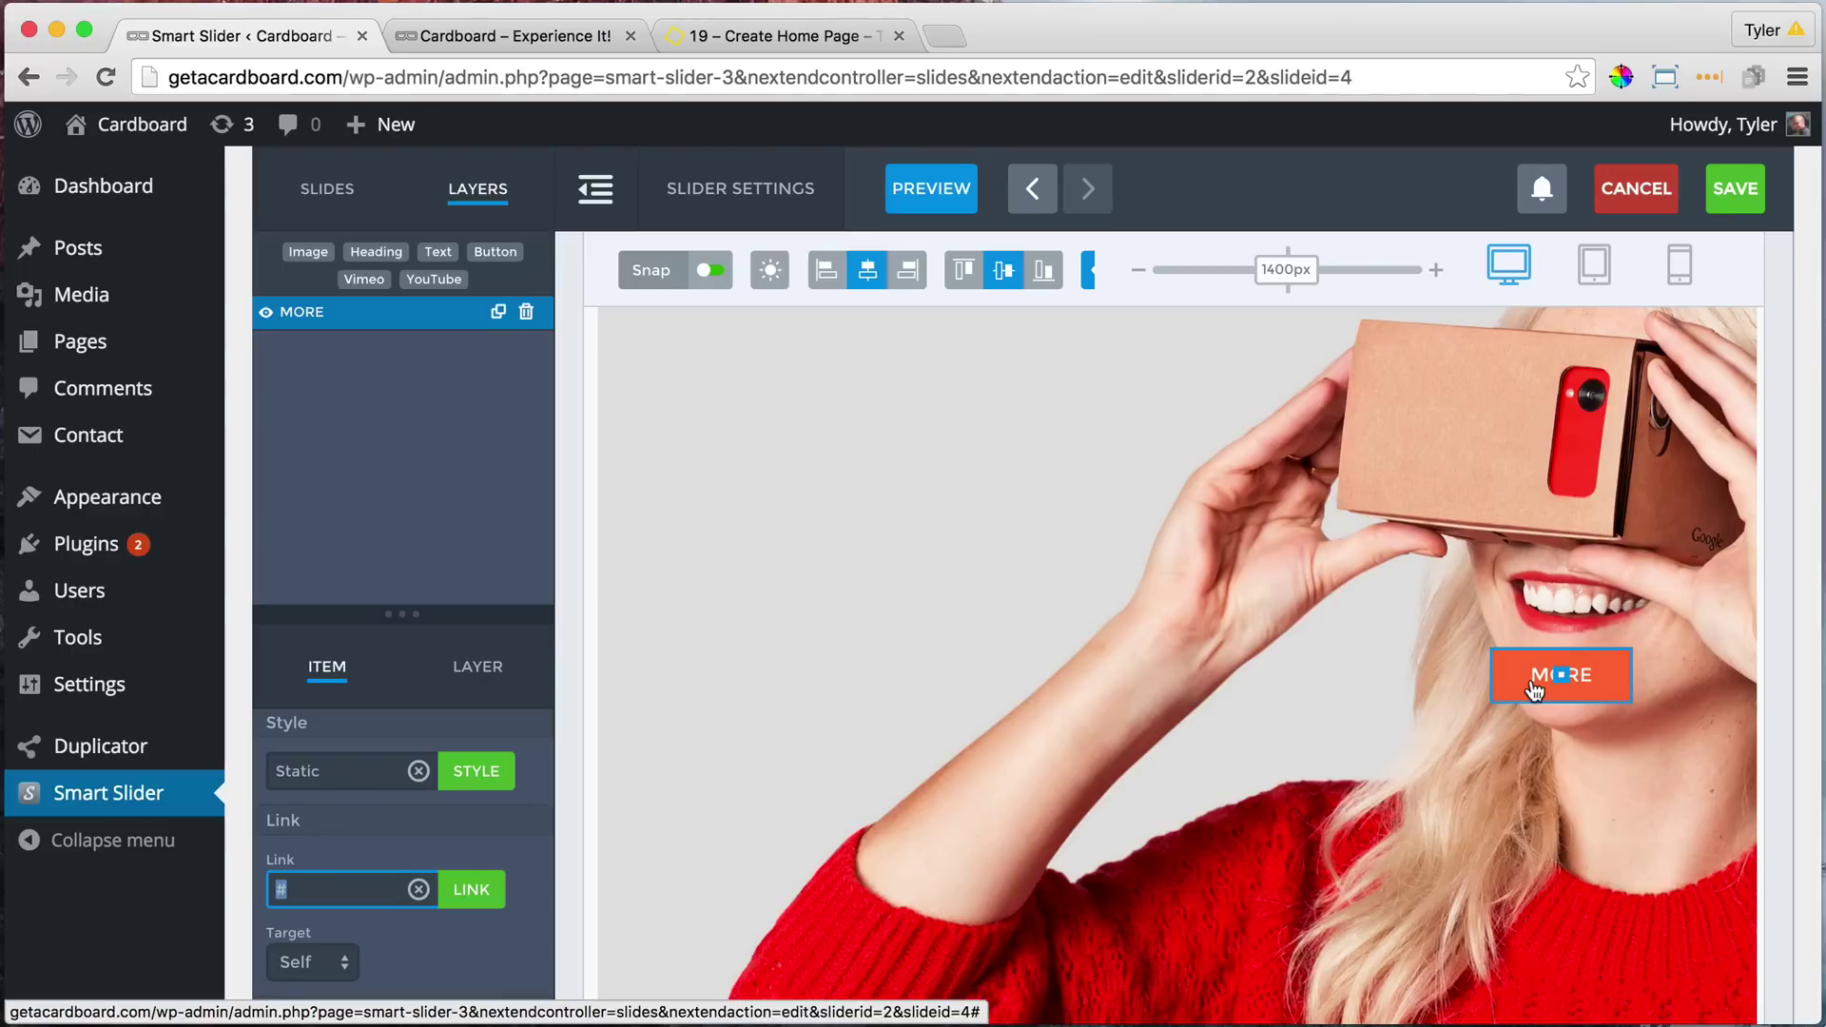
scroll(400, 751, "up", 5)
left_click_drag(390, 766, 246, 772)
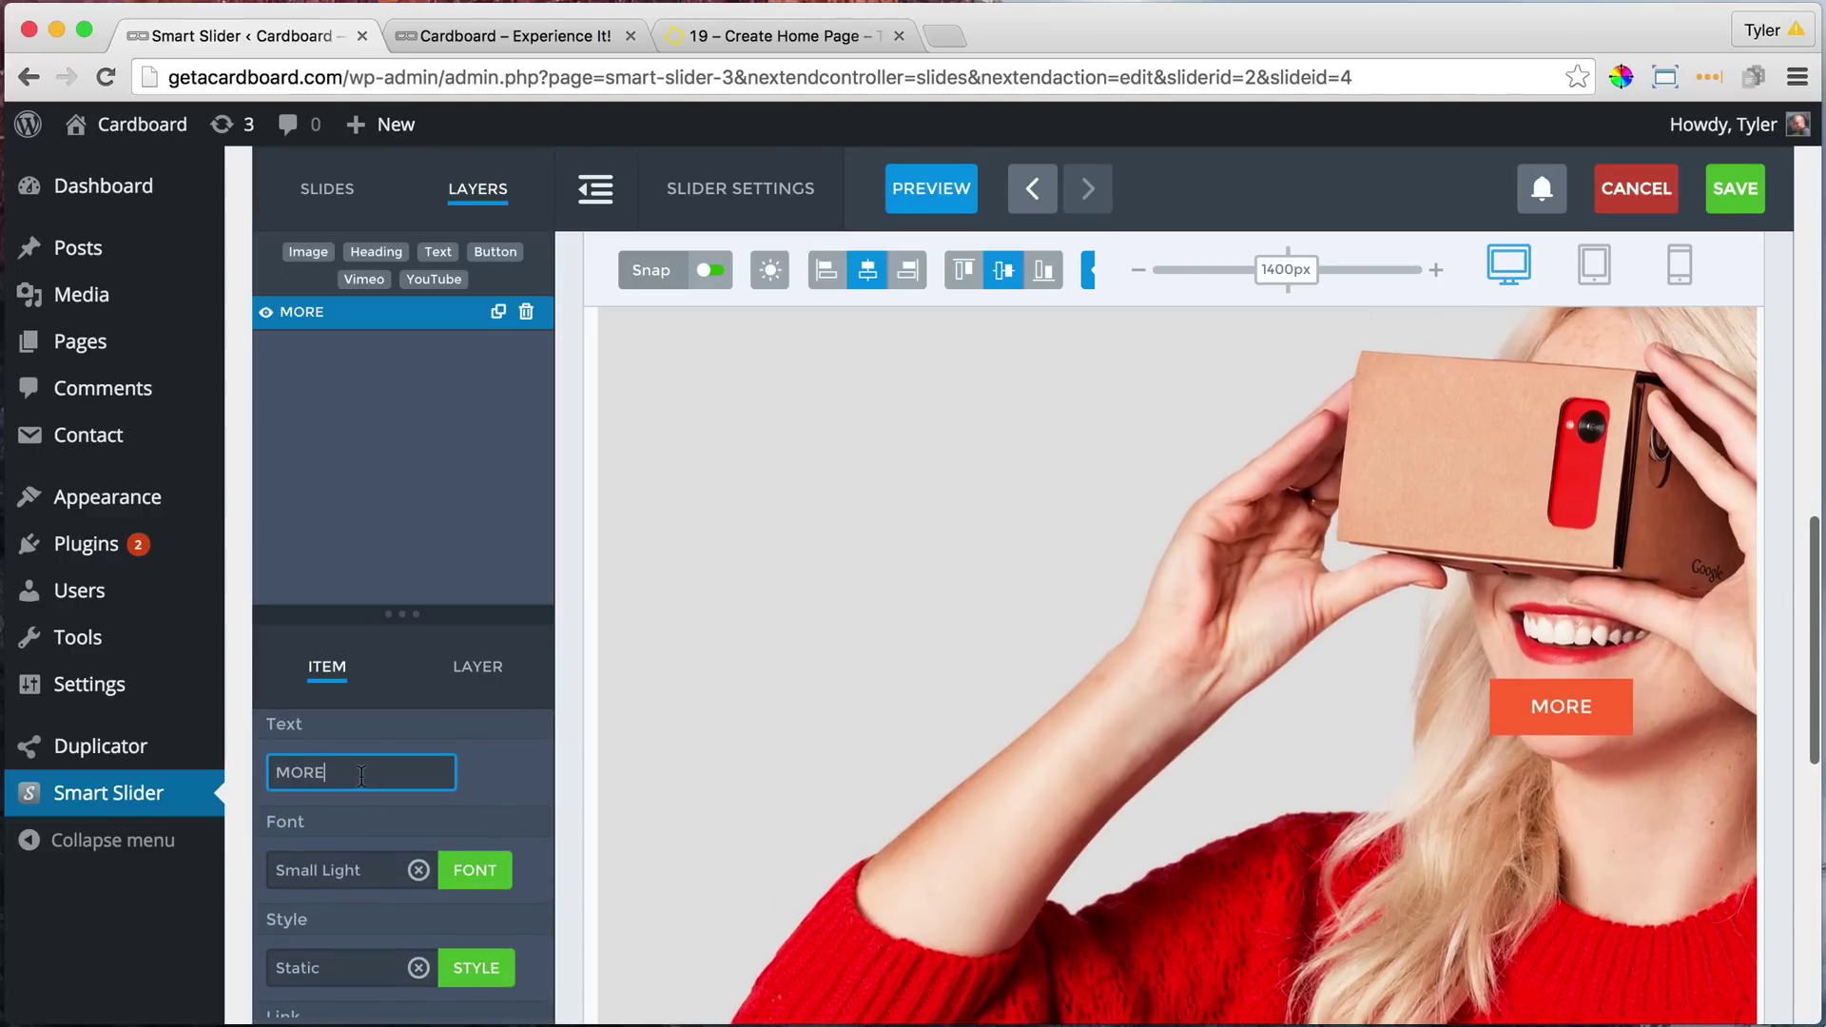
type("About")
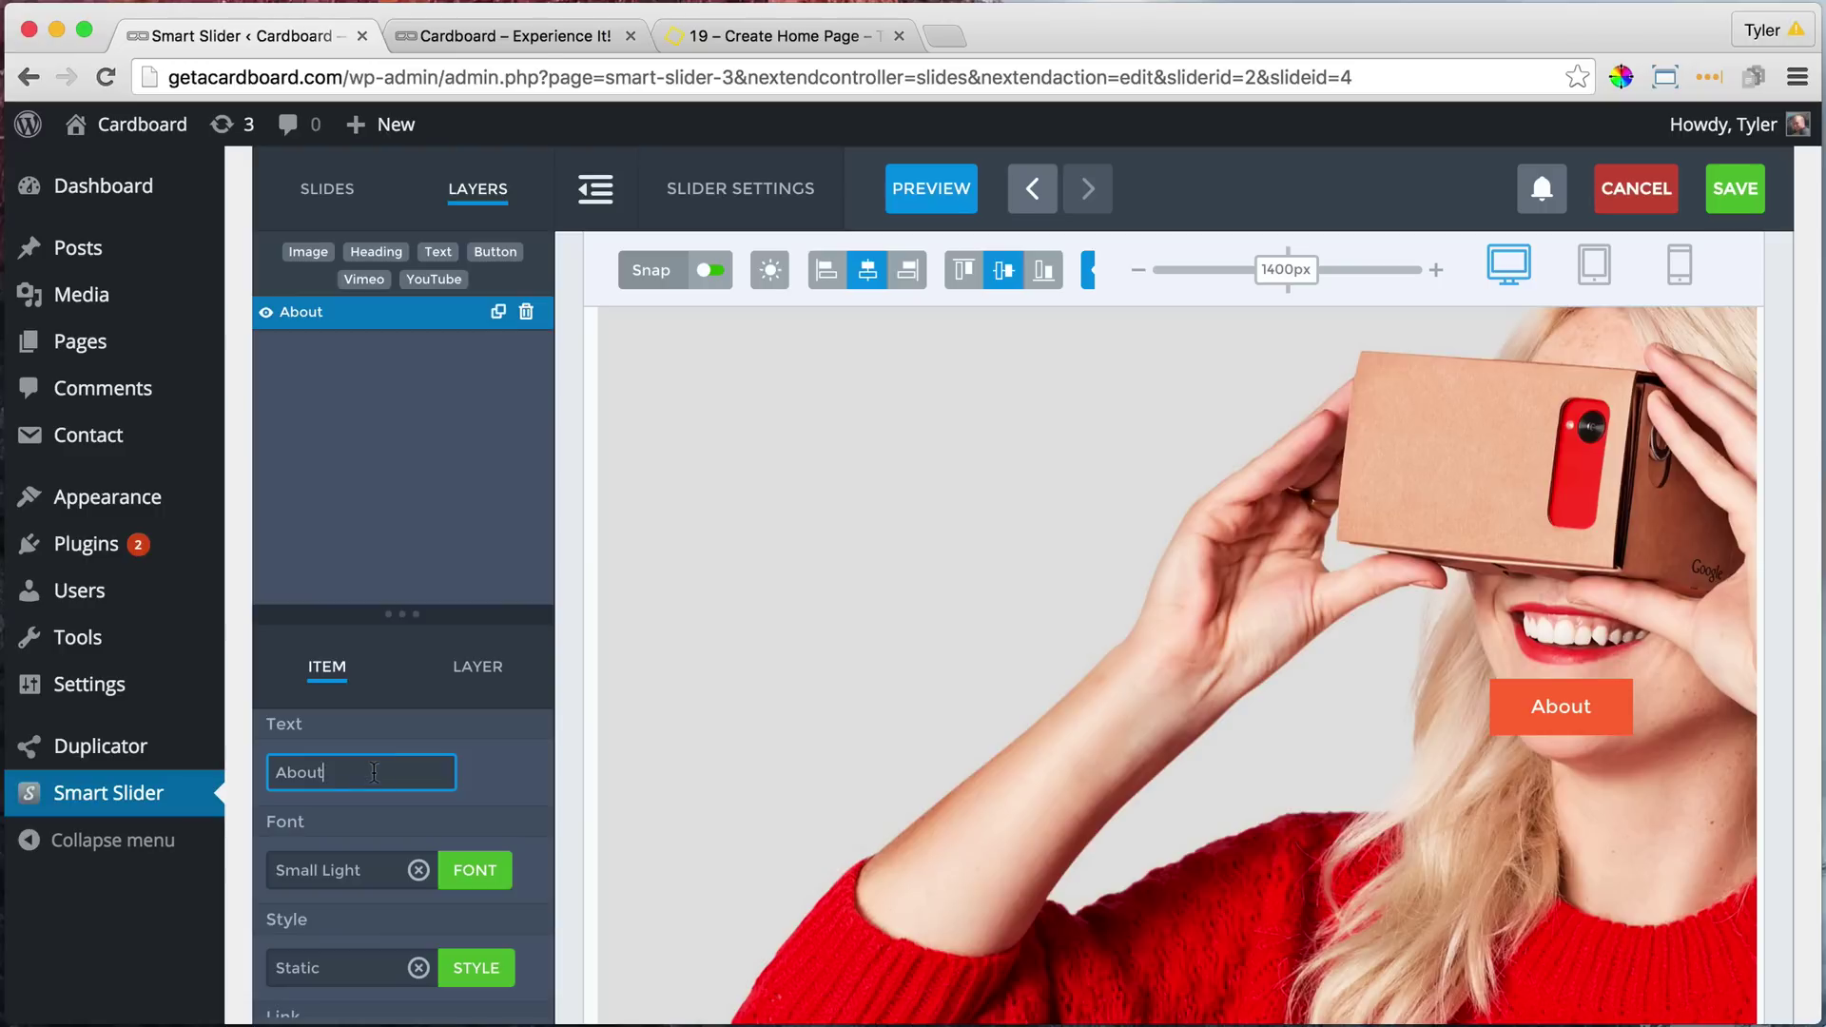
left_click_drag(374, 772, 224, 774)
type("ABOUT")
left_click(533, 749)
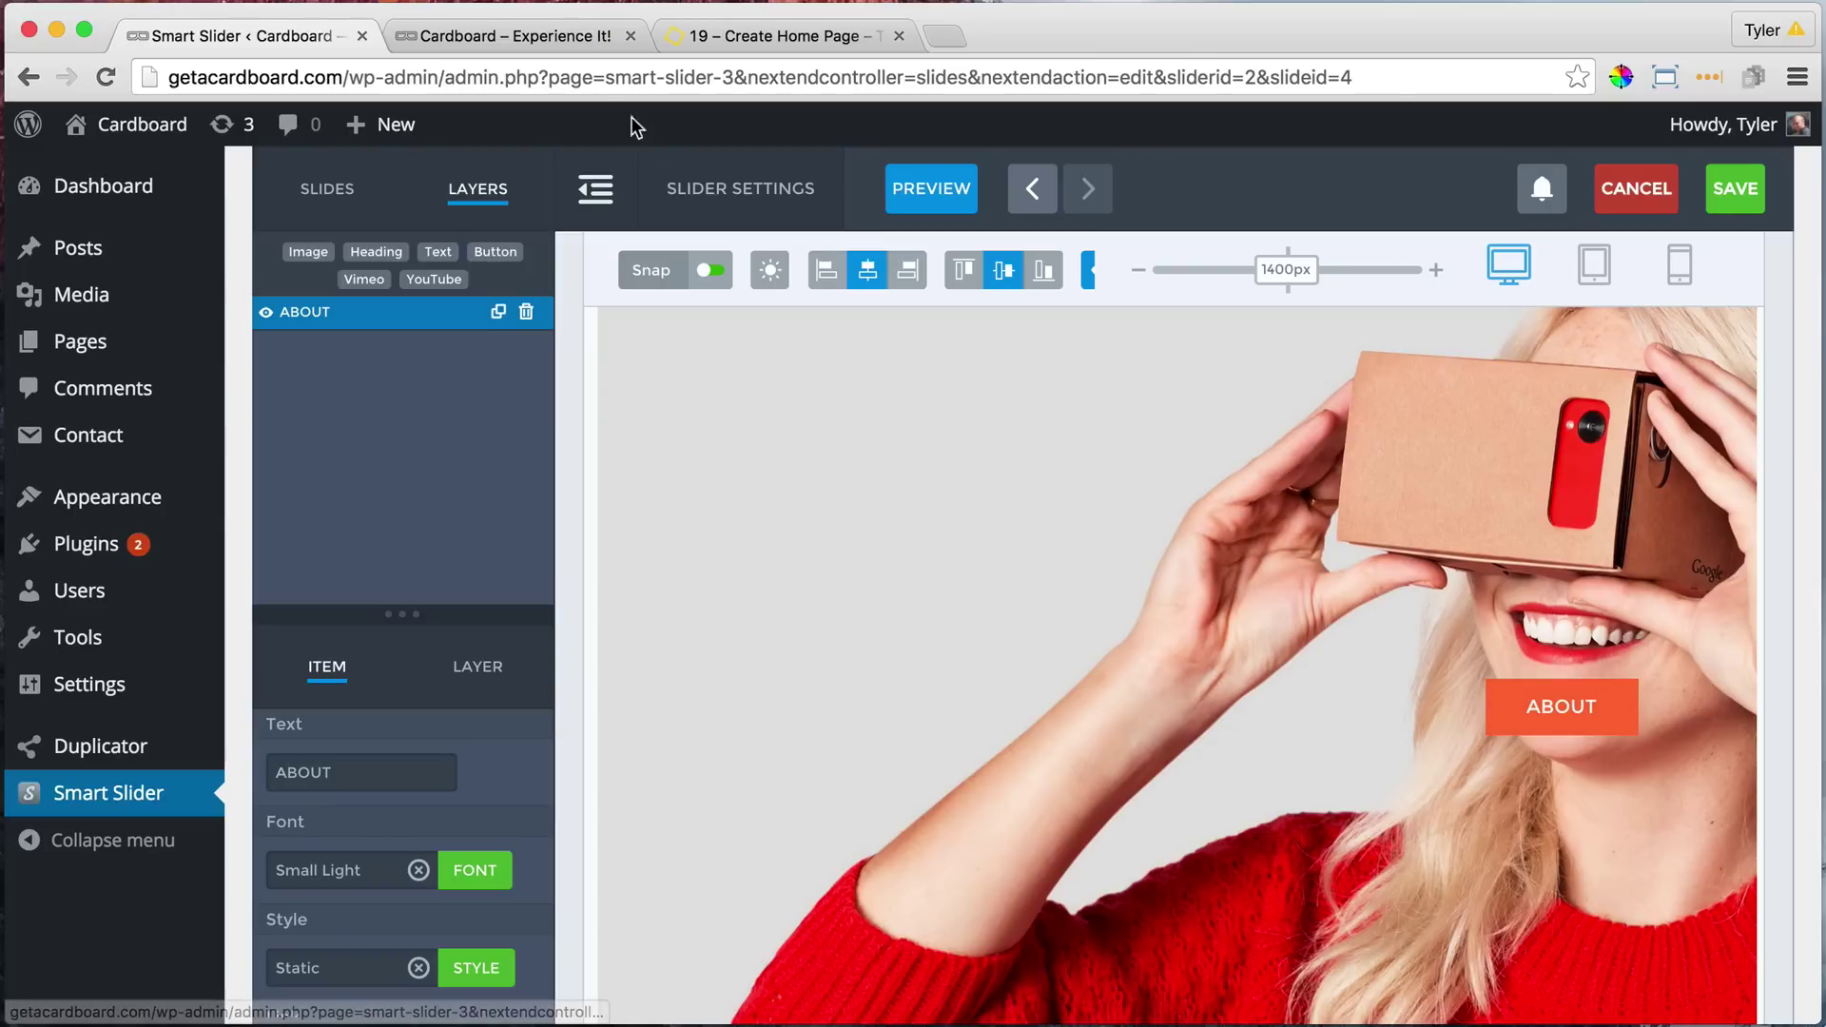
- Look up the About page's address on the live site and set the button's link to /about in the slide editor
left_click(519, 38)
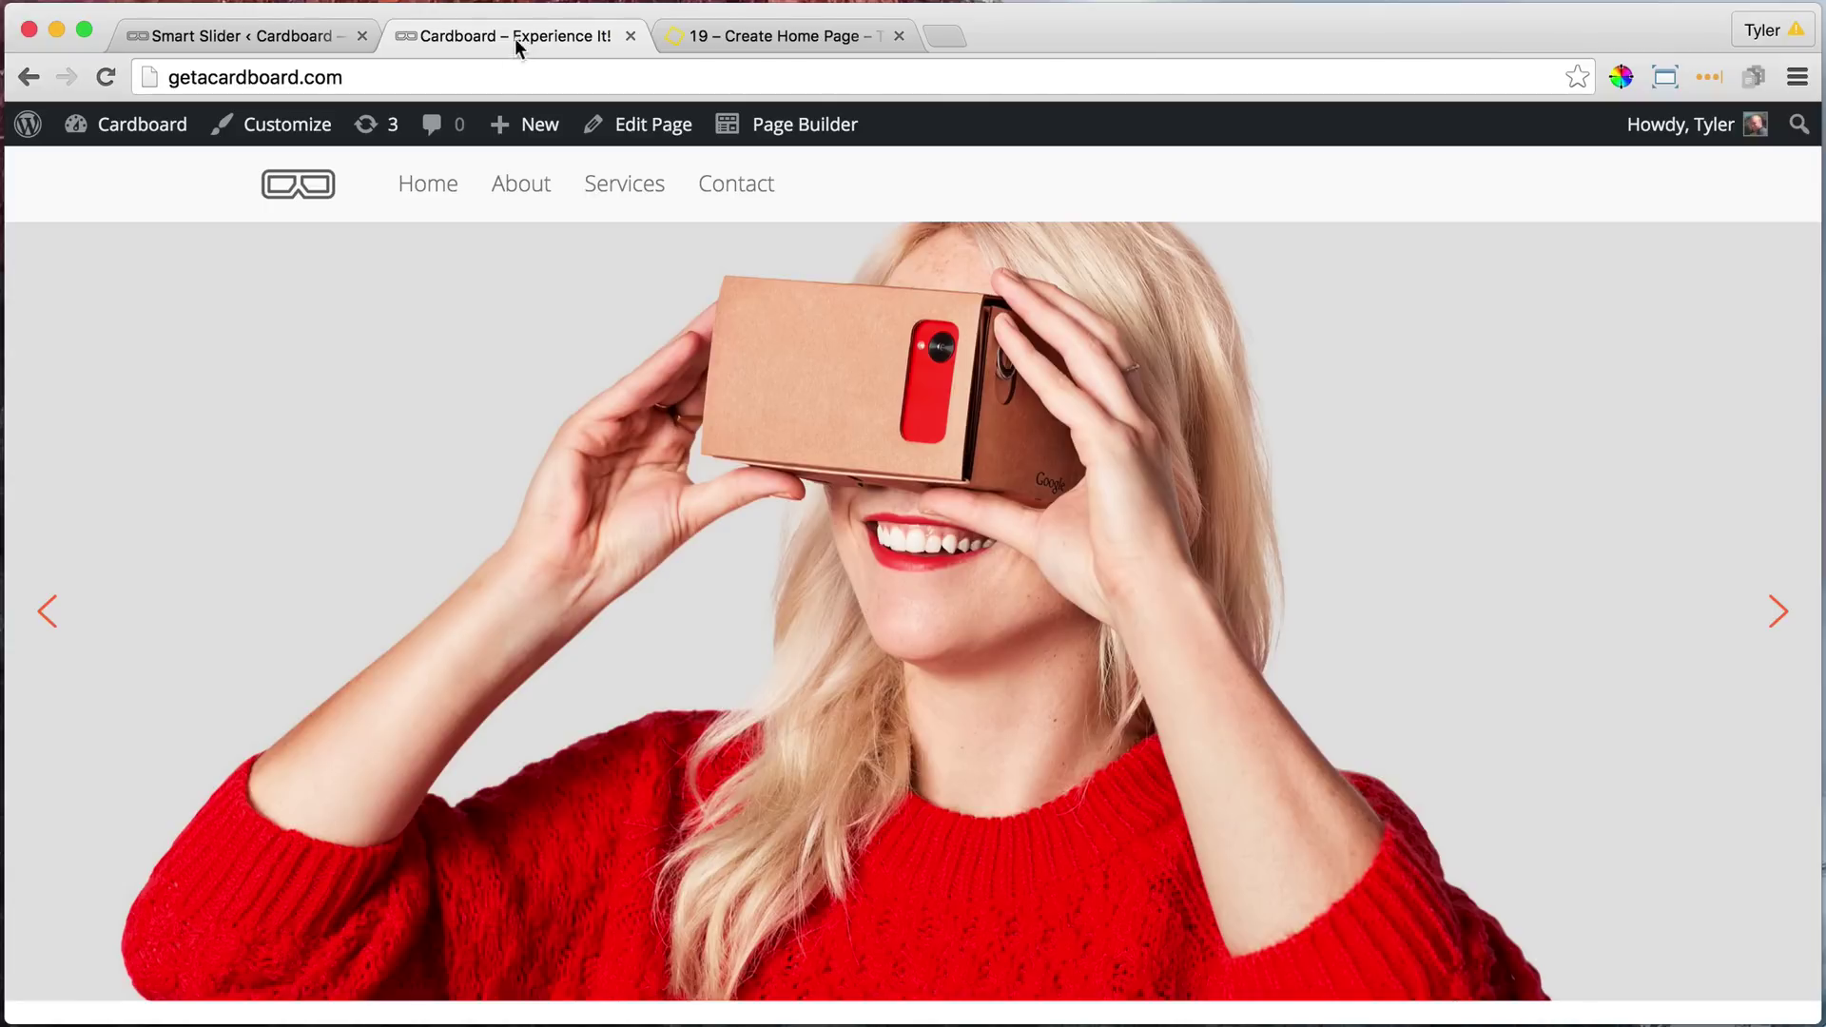
left_click(517, 194)
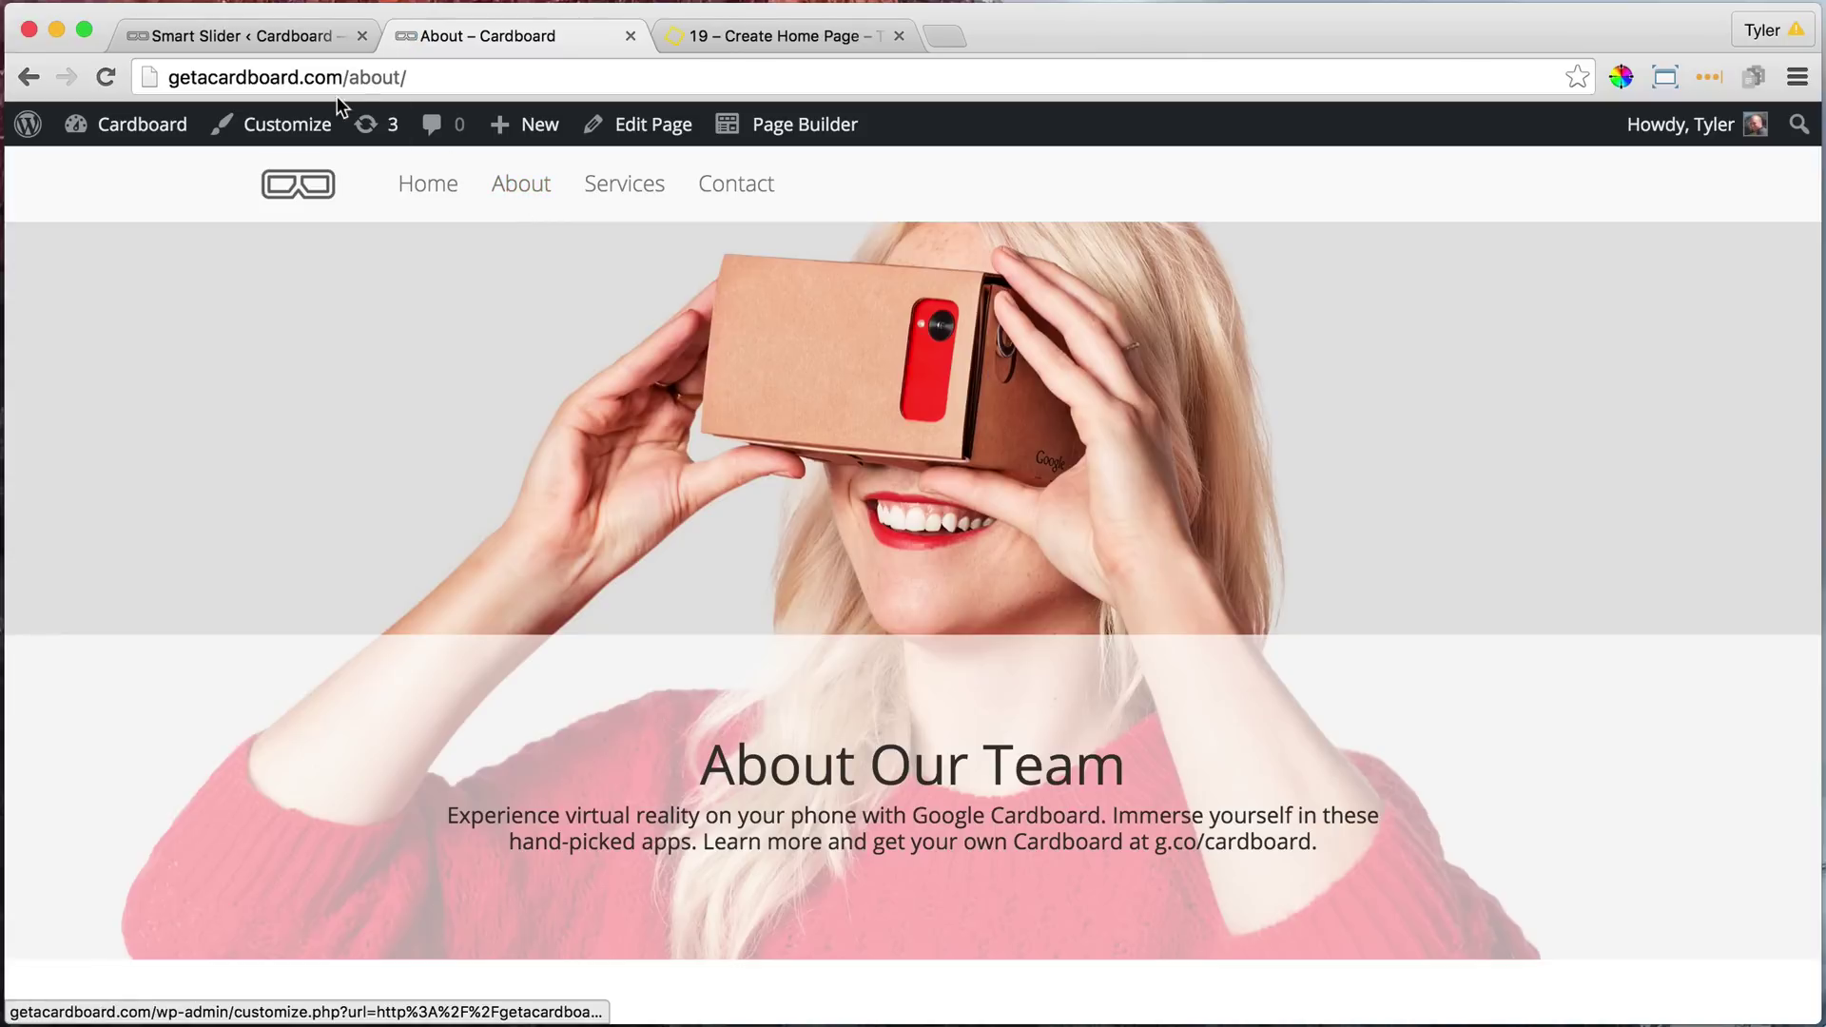
left_click_drag(344, 78, 450, 79)
left_click(257, 36)
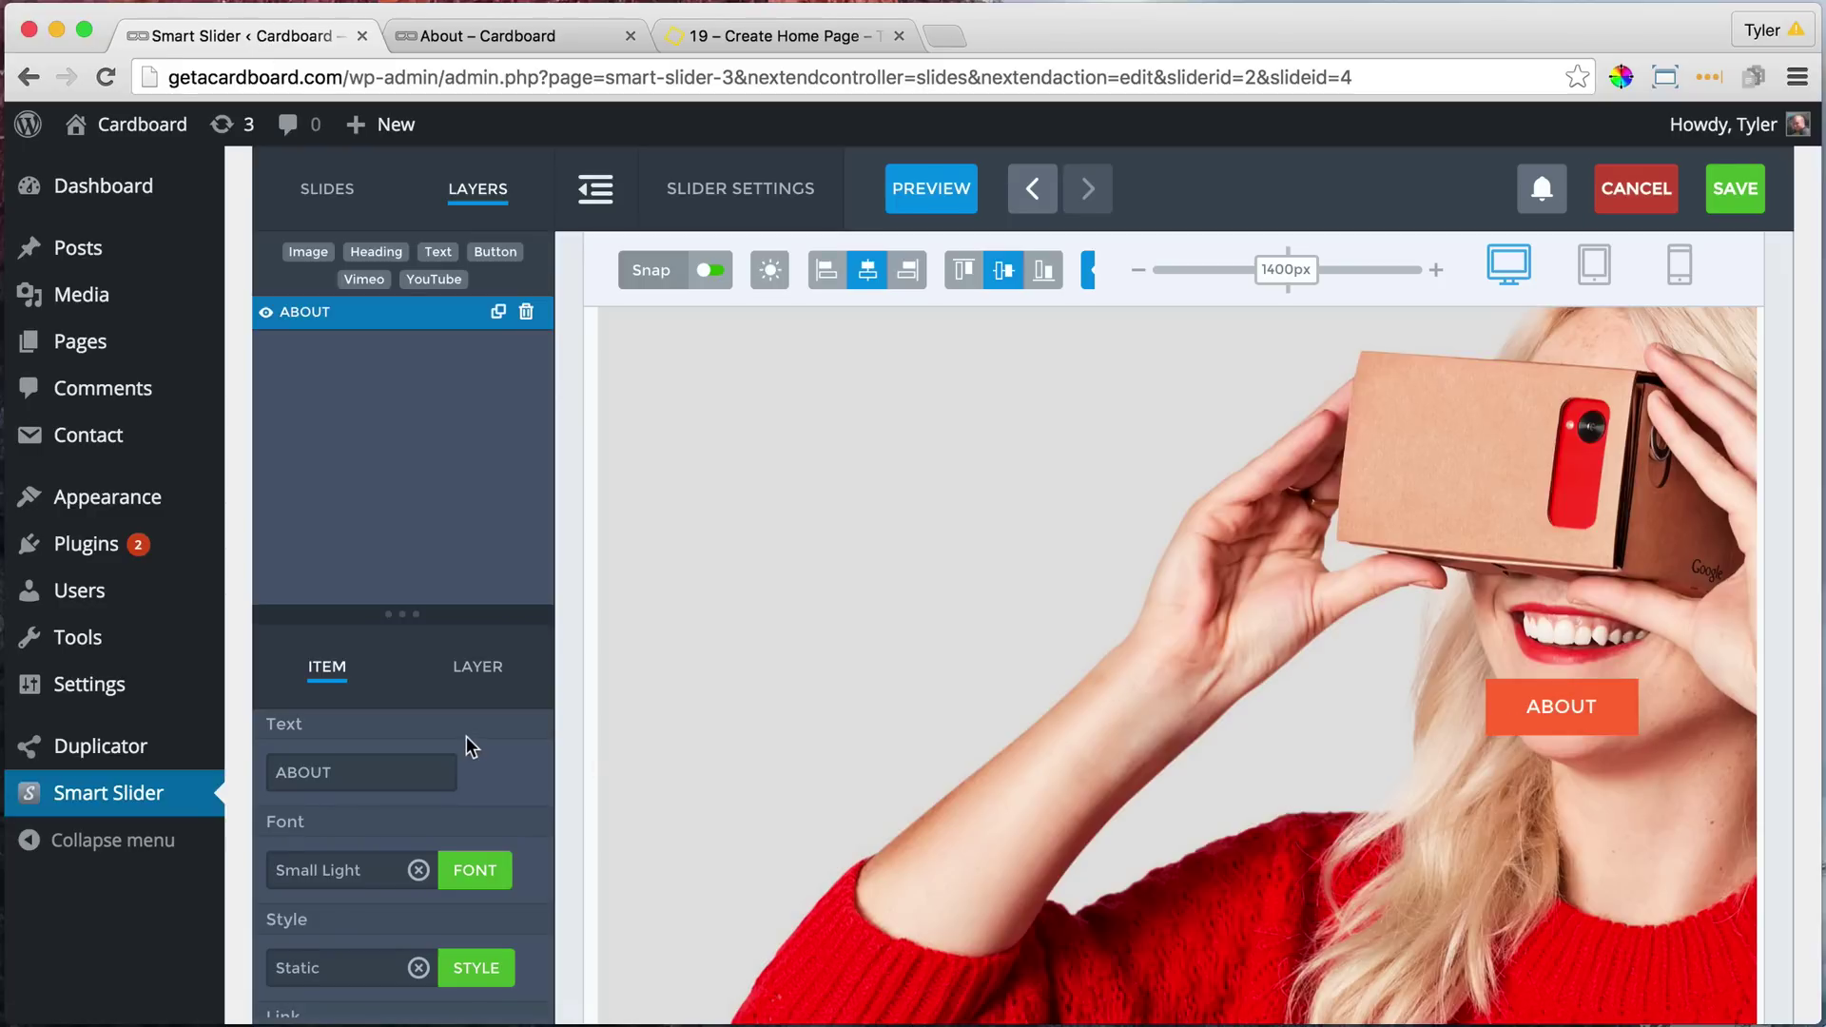
scroll(469, 745, "down", 4)
left_click_drag(371, 880, 239, 876)
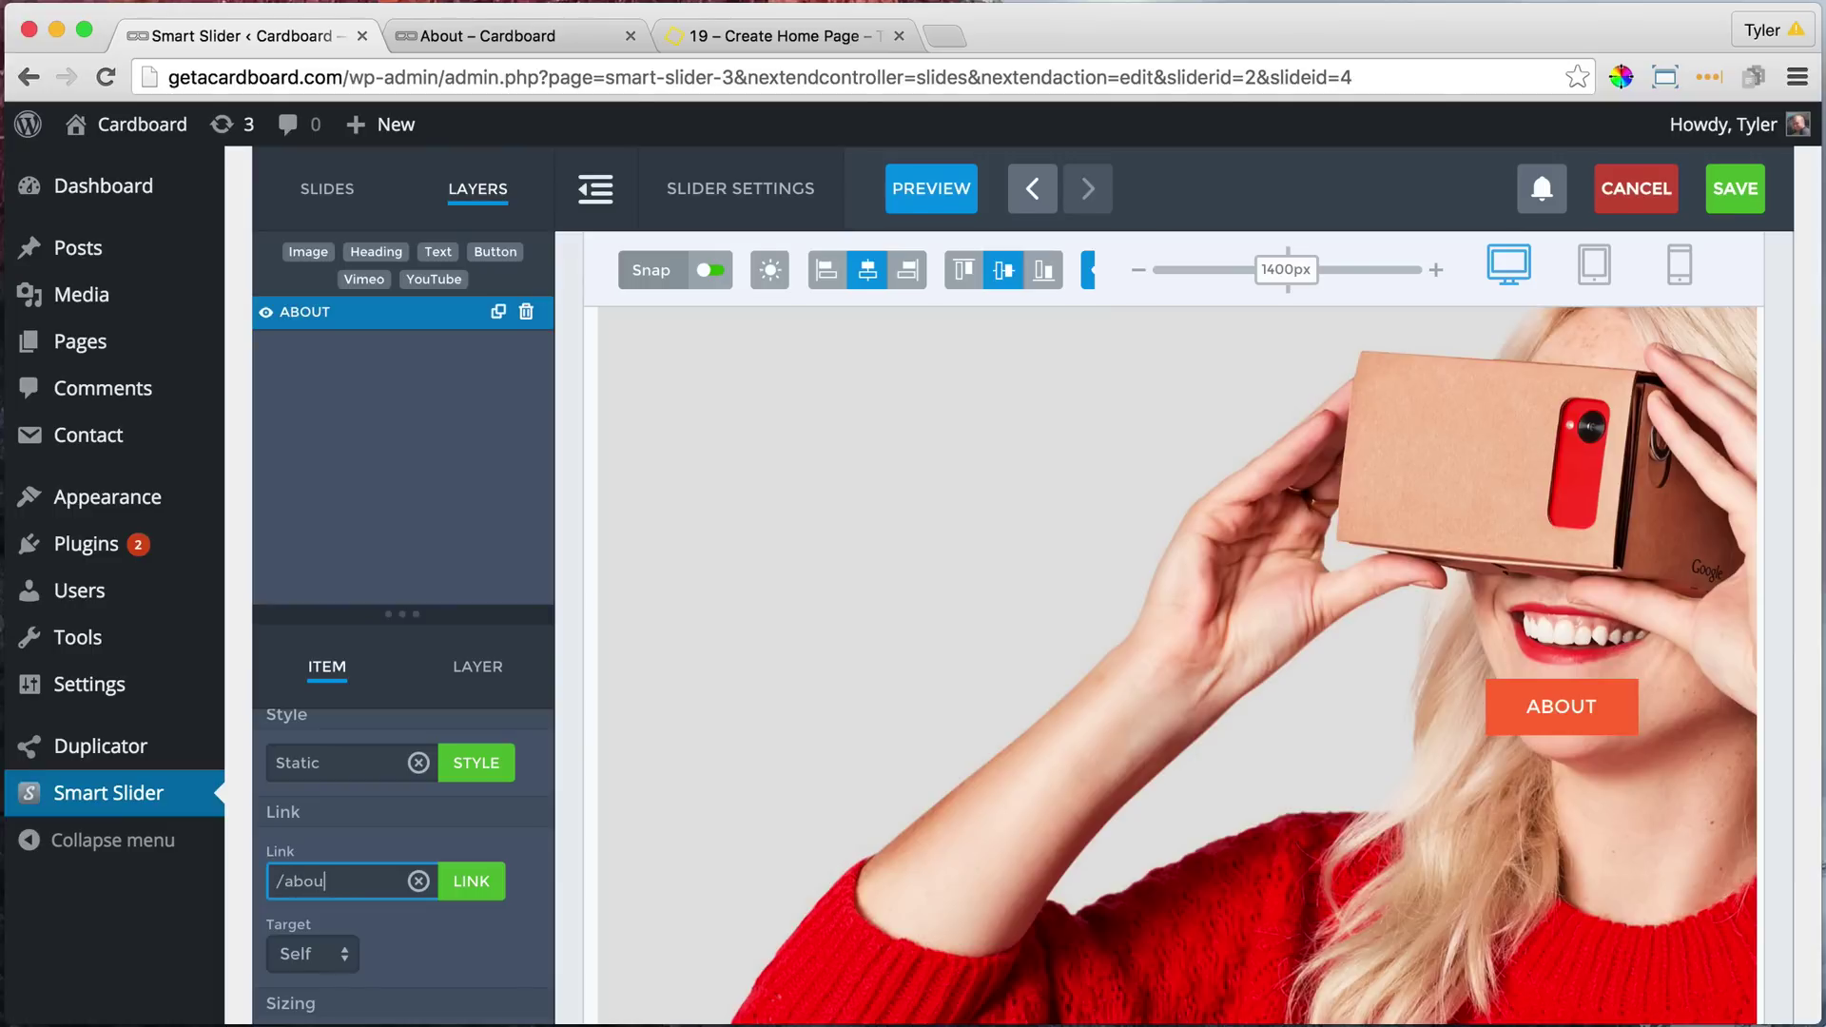
scroll(450, 835, "down", 1)
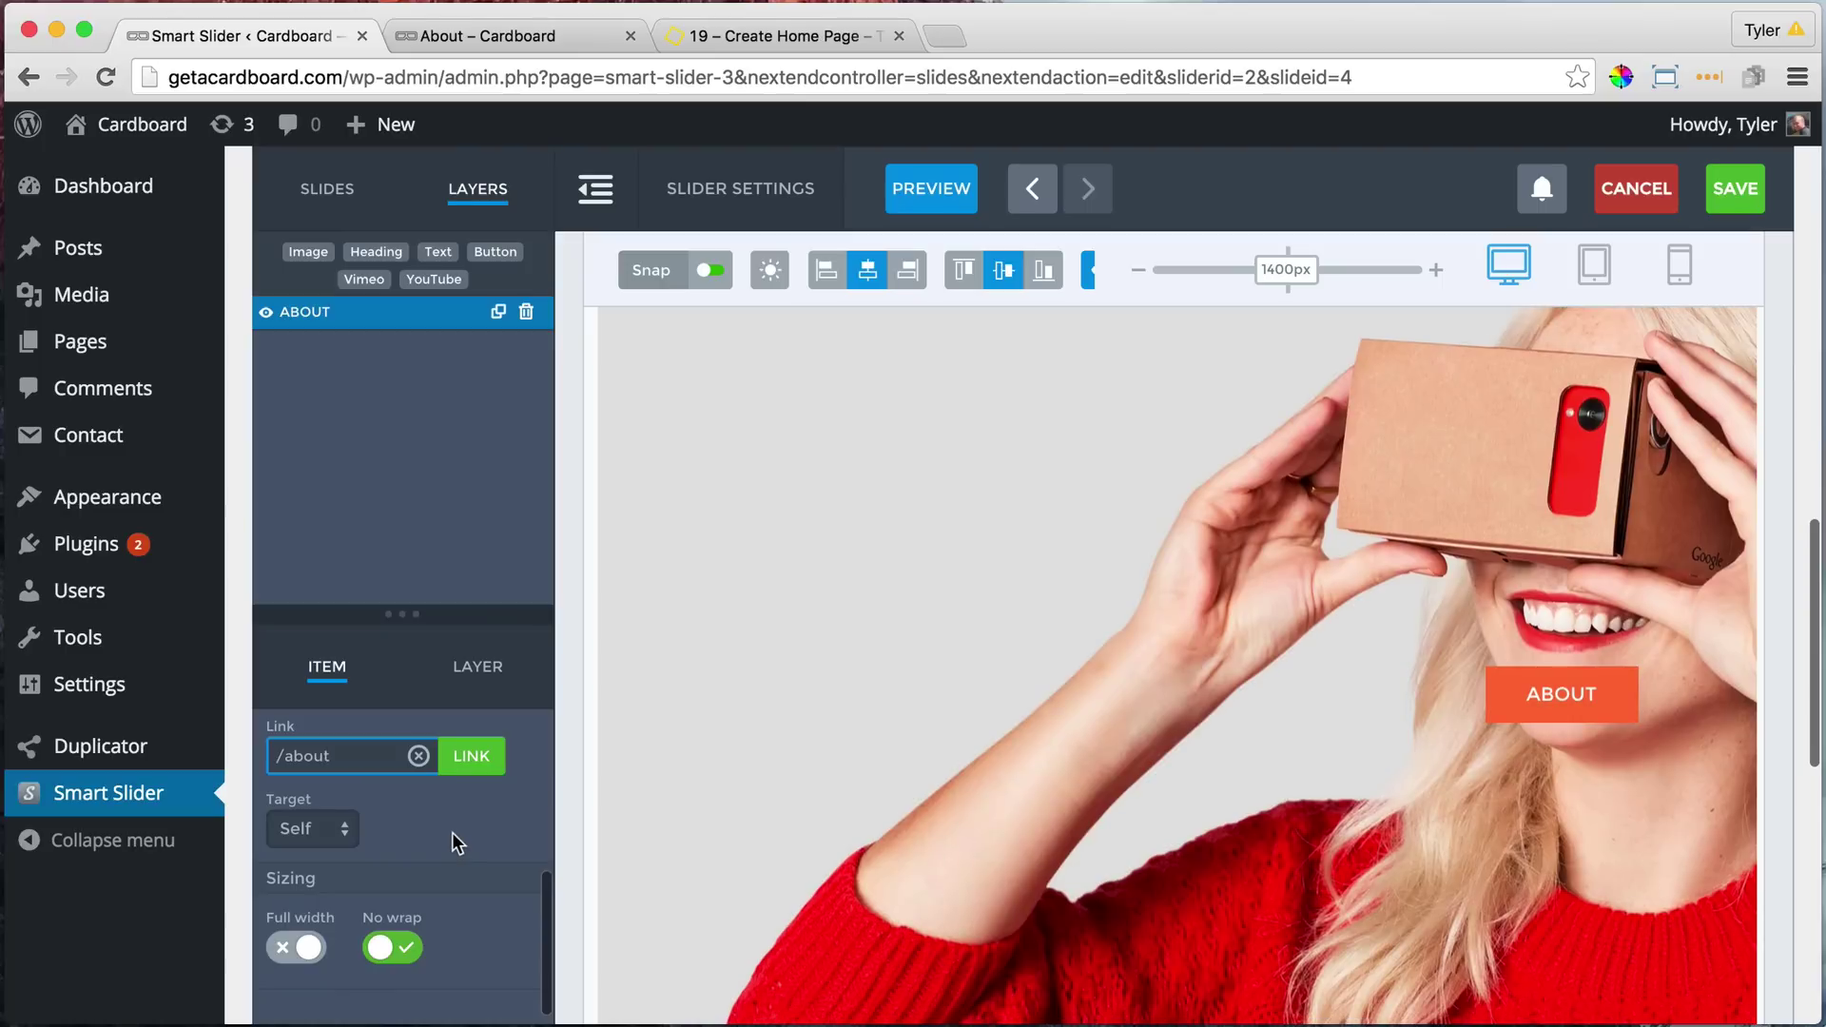
- Move the ABOUT button into the empty grey area near the slide's upper-right corner
scroll(444, 843, "up", 4)
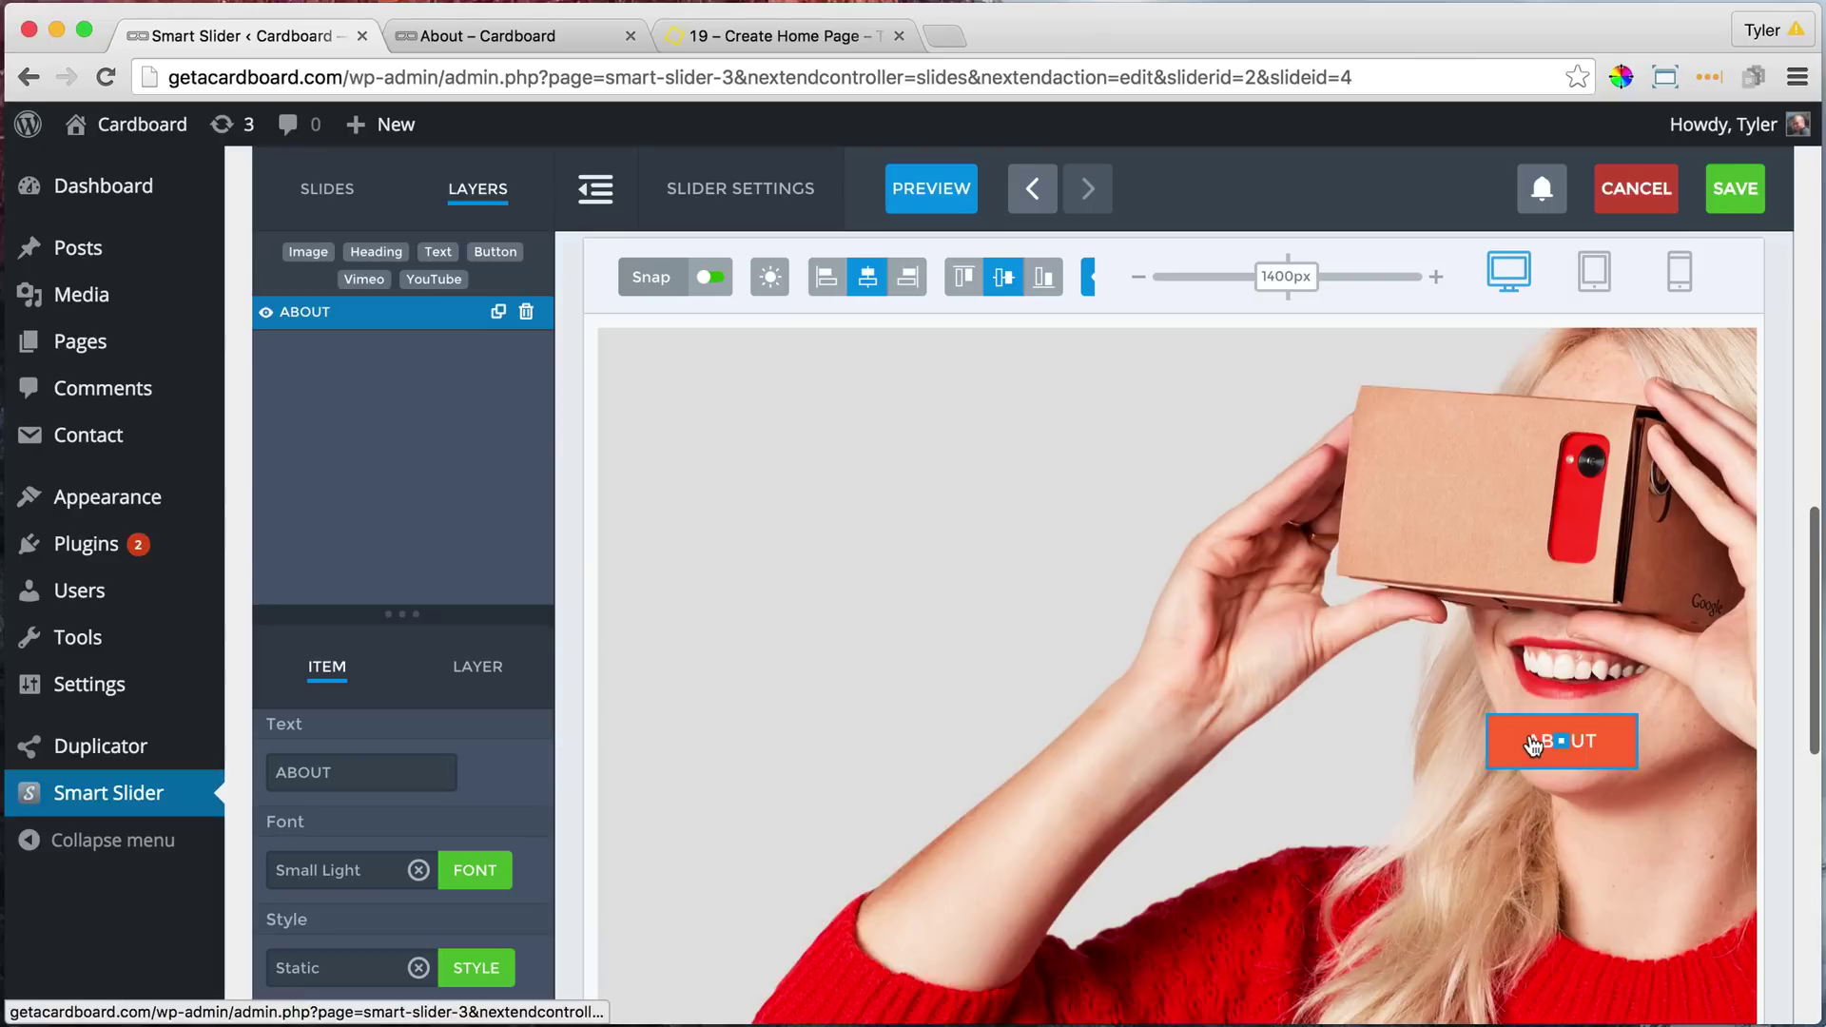
left_click_drag(1540, 747, 1353, 533)
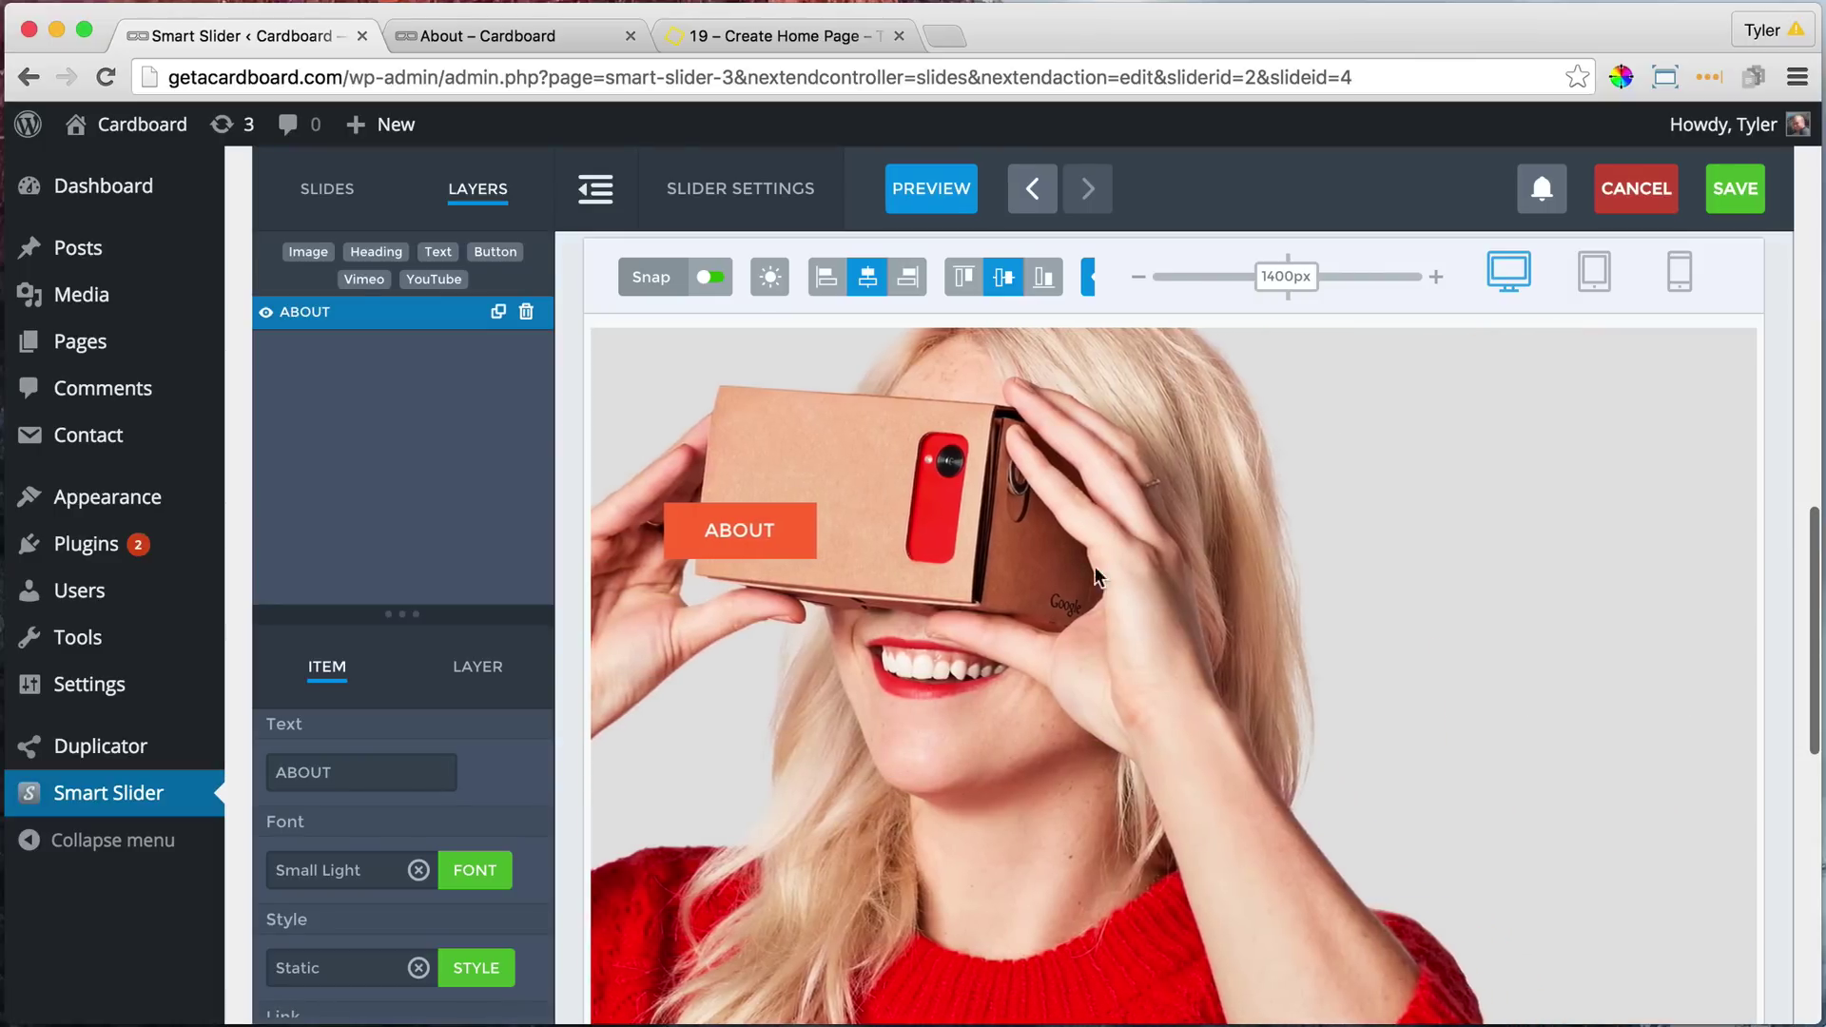
left_click_drag(713, 529, 1586, 407)
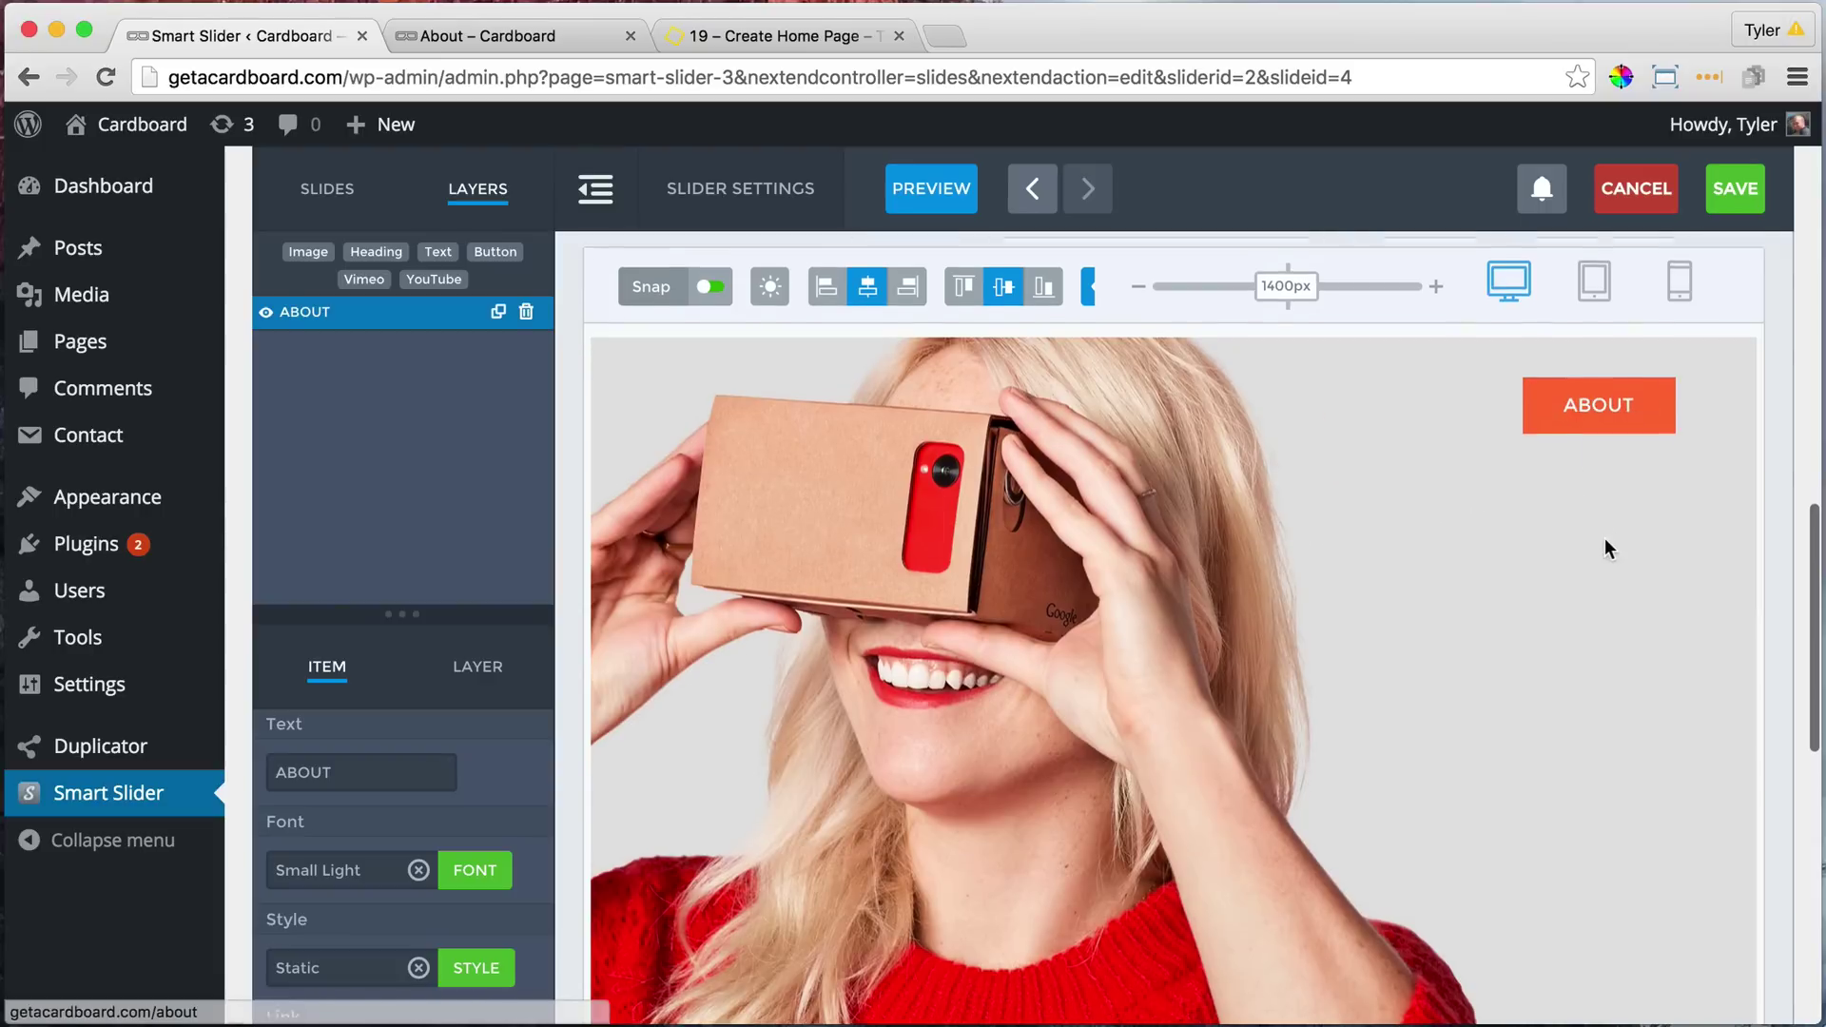
scroll(1593, 526, "up", 2)
left_click_drag(1574, 492, 1631, 478)
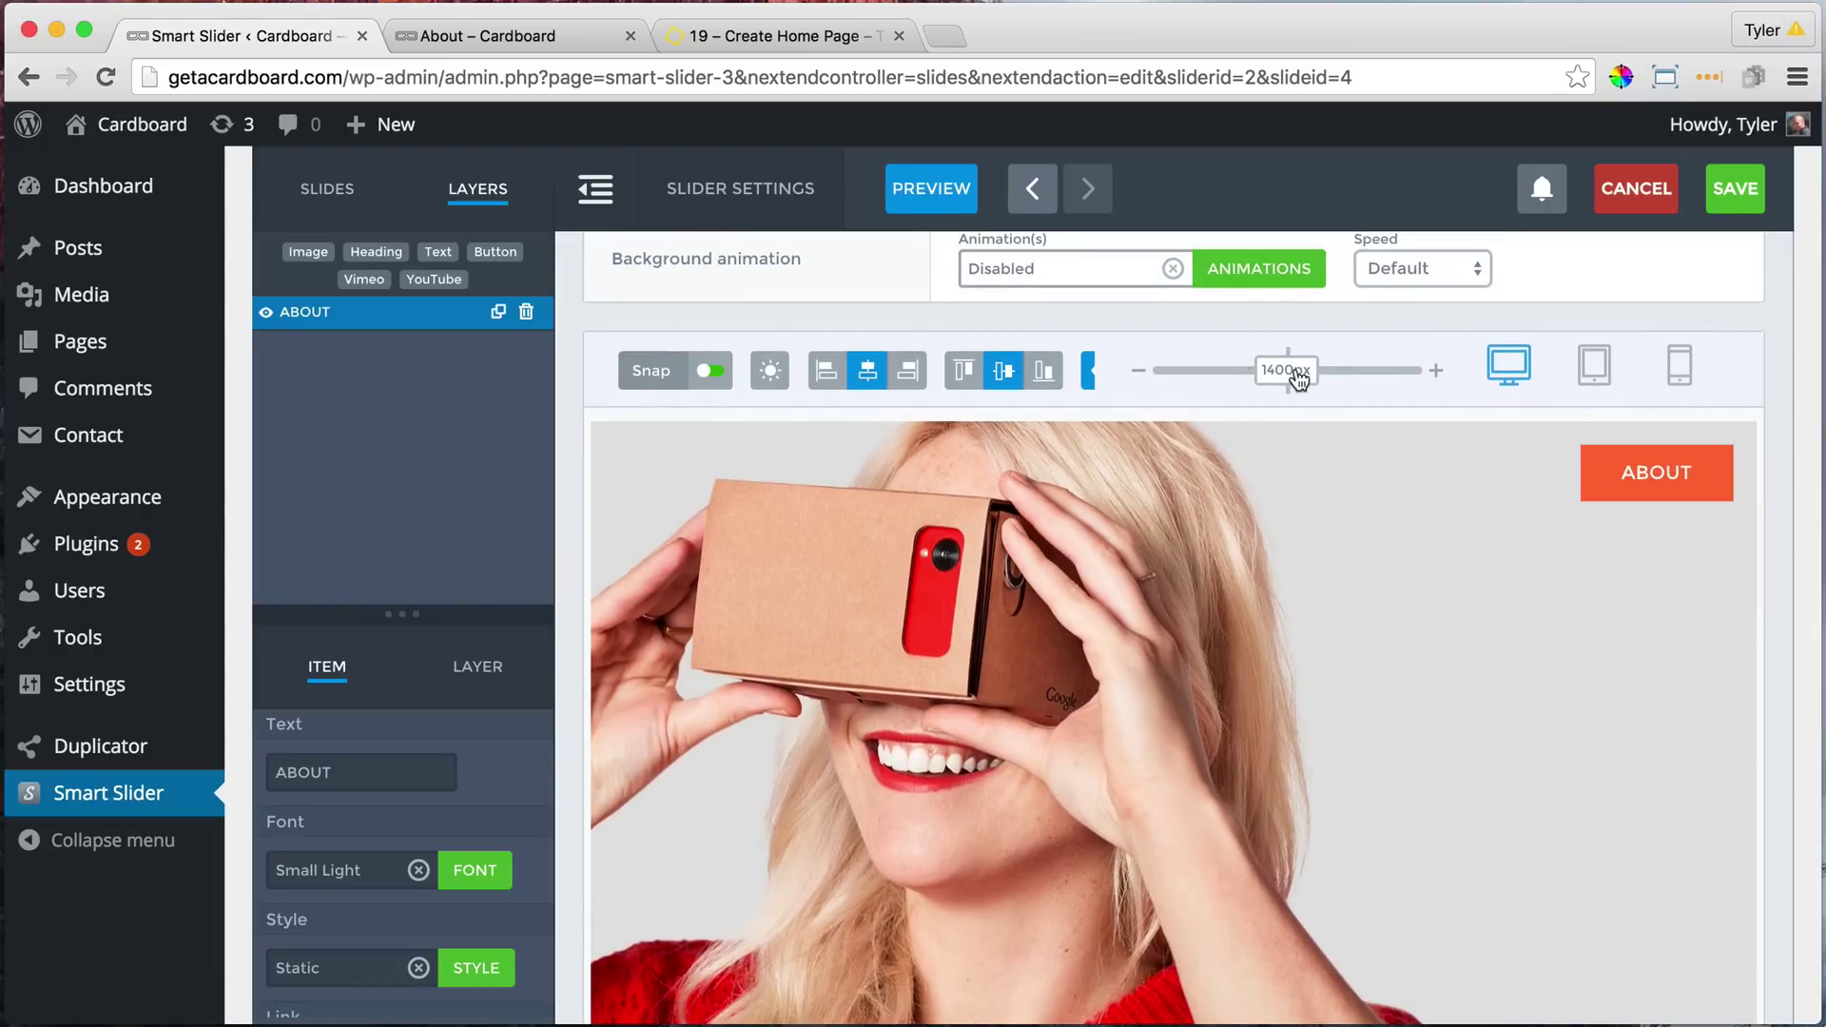
- Widen the canvas to 2800px and move the ABOUT button closer to the slide's right edge
left_click_drag(1286, 373, 1430, 380)
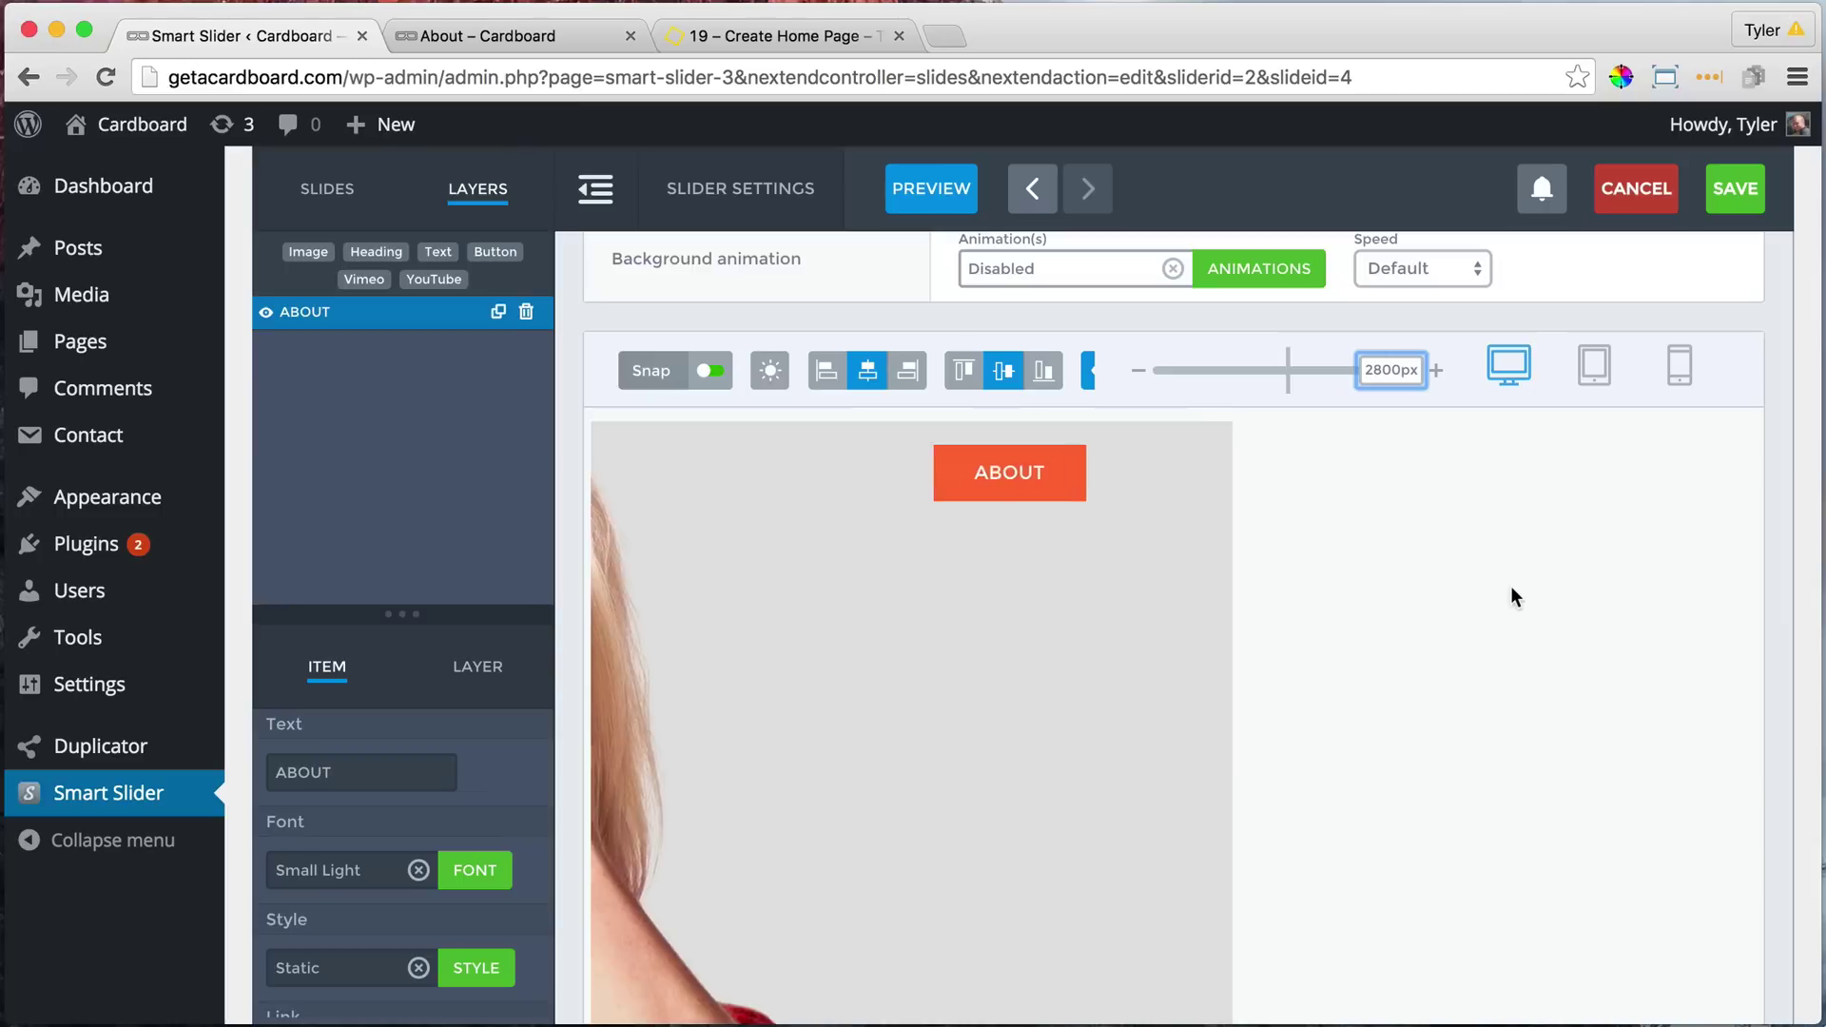
left_click_drag(1386, 373, 1459, 372)
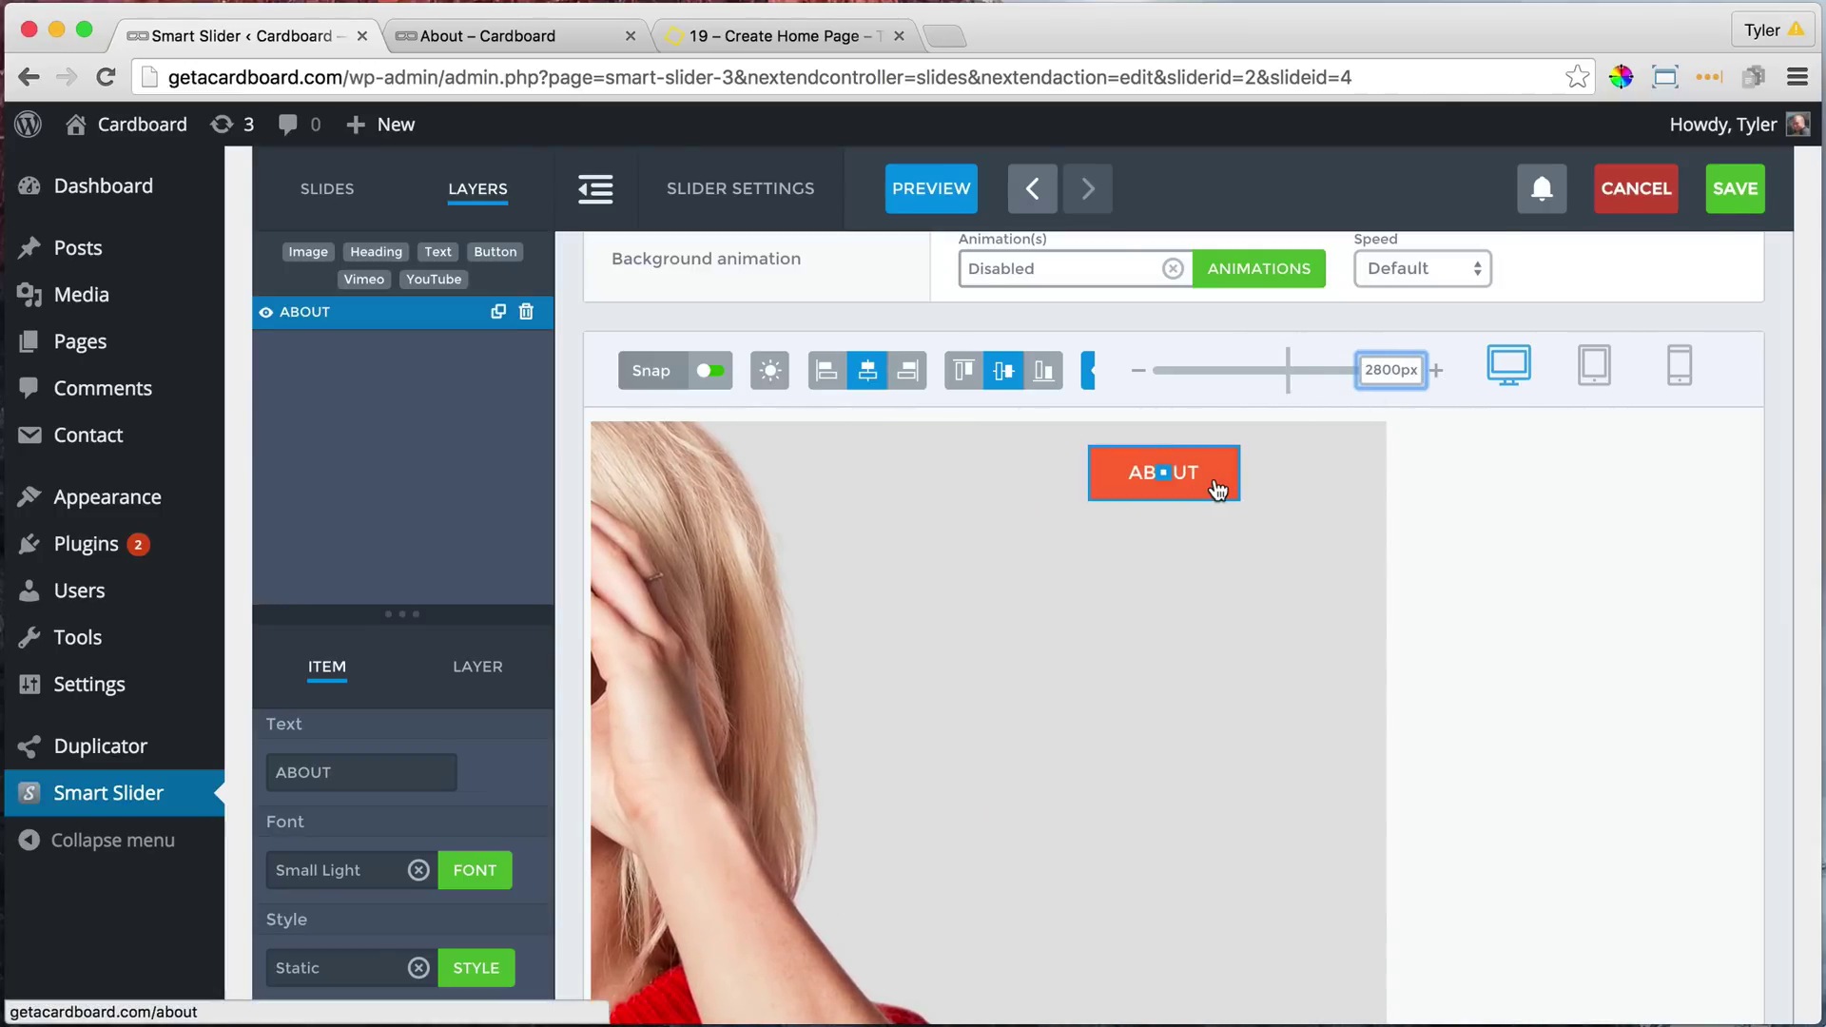
left_click_drag(1207, 466, 1321, 485)
- Narrow the canvas to 379px while adjusting the ABOUT button in the upper-right corner, and save the slide
left_click_drag(1374, 373, 1276, 379)
mouse_move(1233, 378)
left_mouse_down()
mouse_move(1153, 371)
mouse_move(1222, 374)
left_mouse_up()
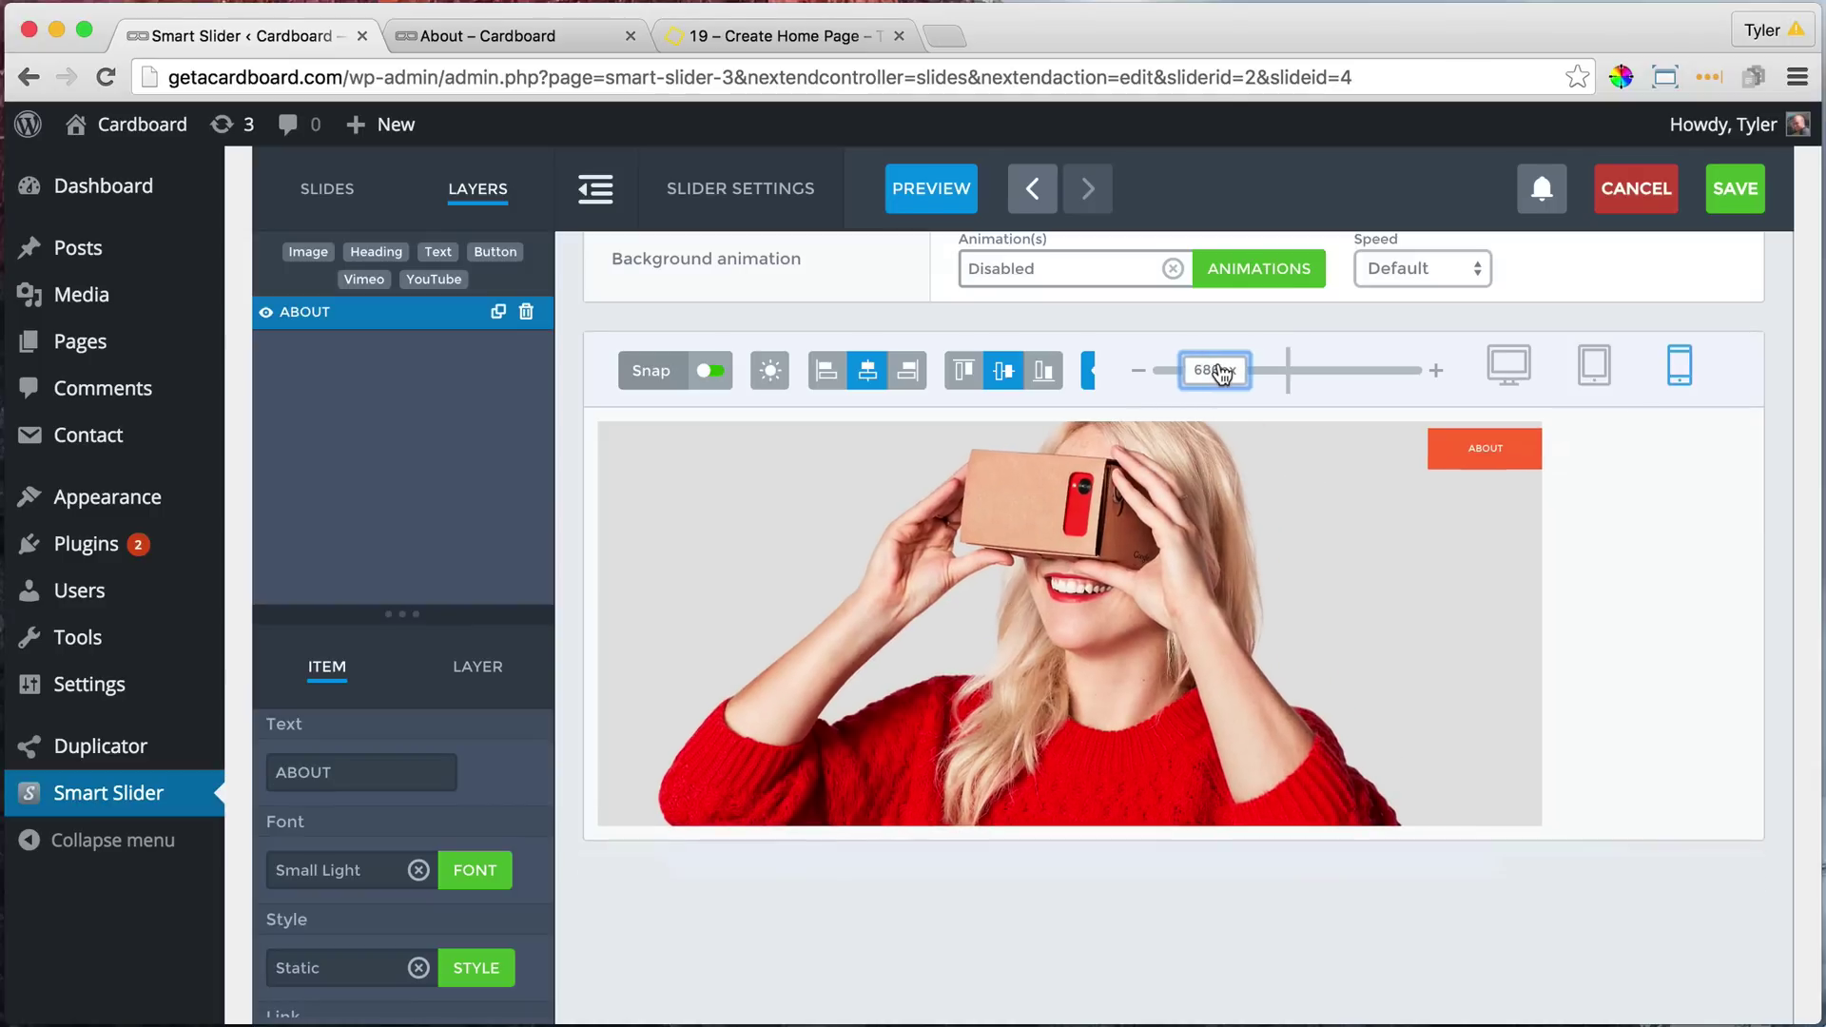
left_click_drag(1428, 448, 1417, 449)
left_click_drag(1226, 370, 1093, 345)
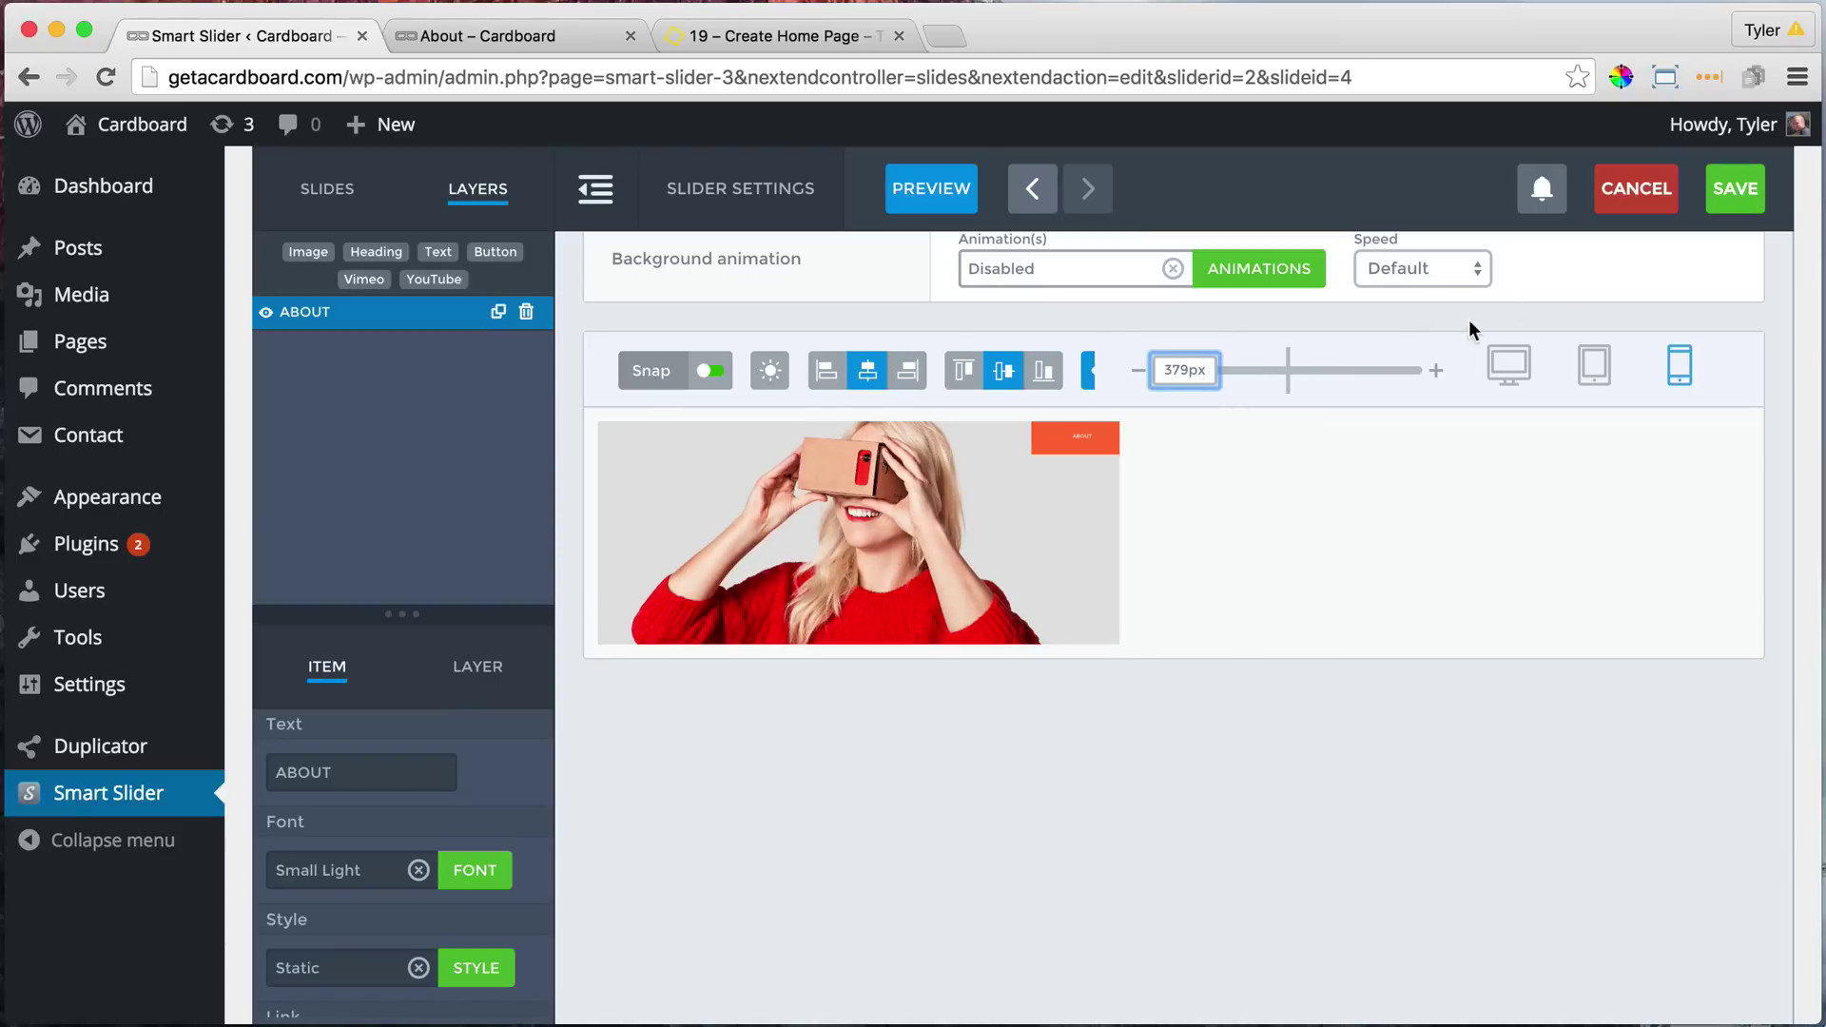
left_click(1736, 191)
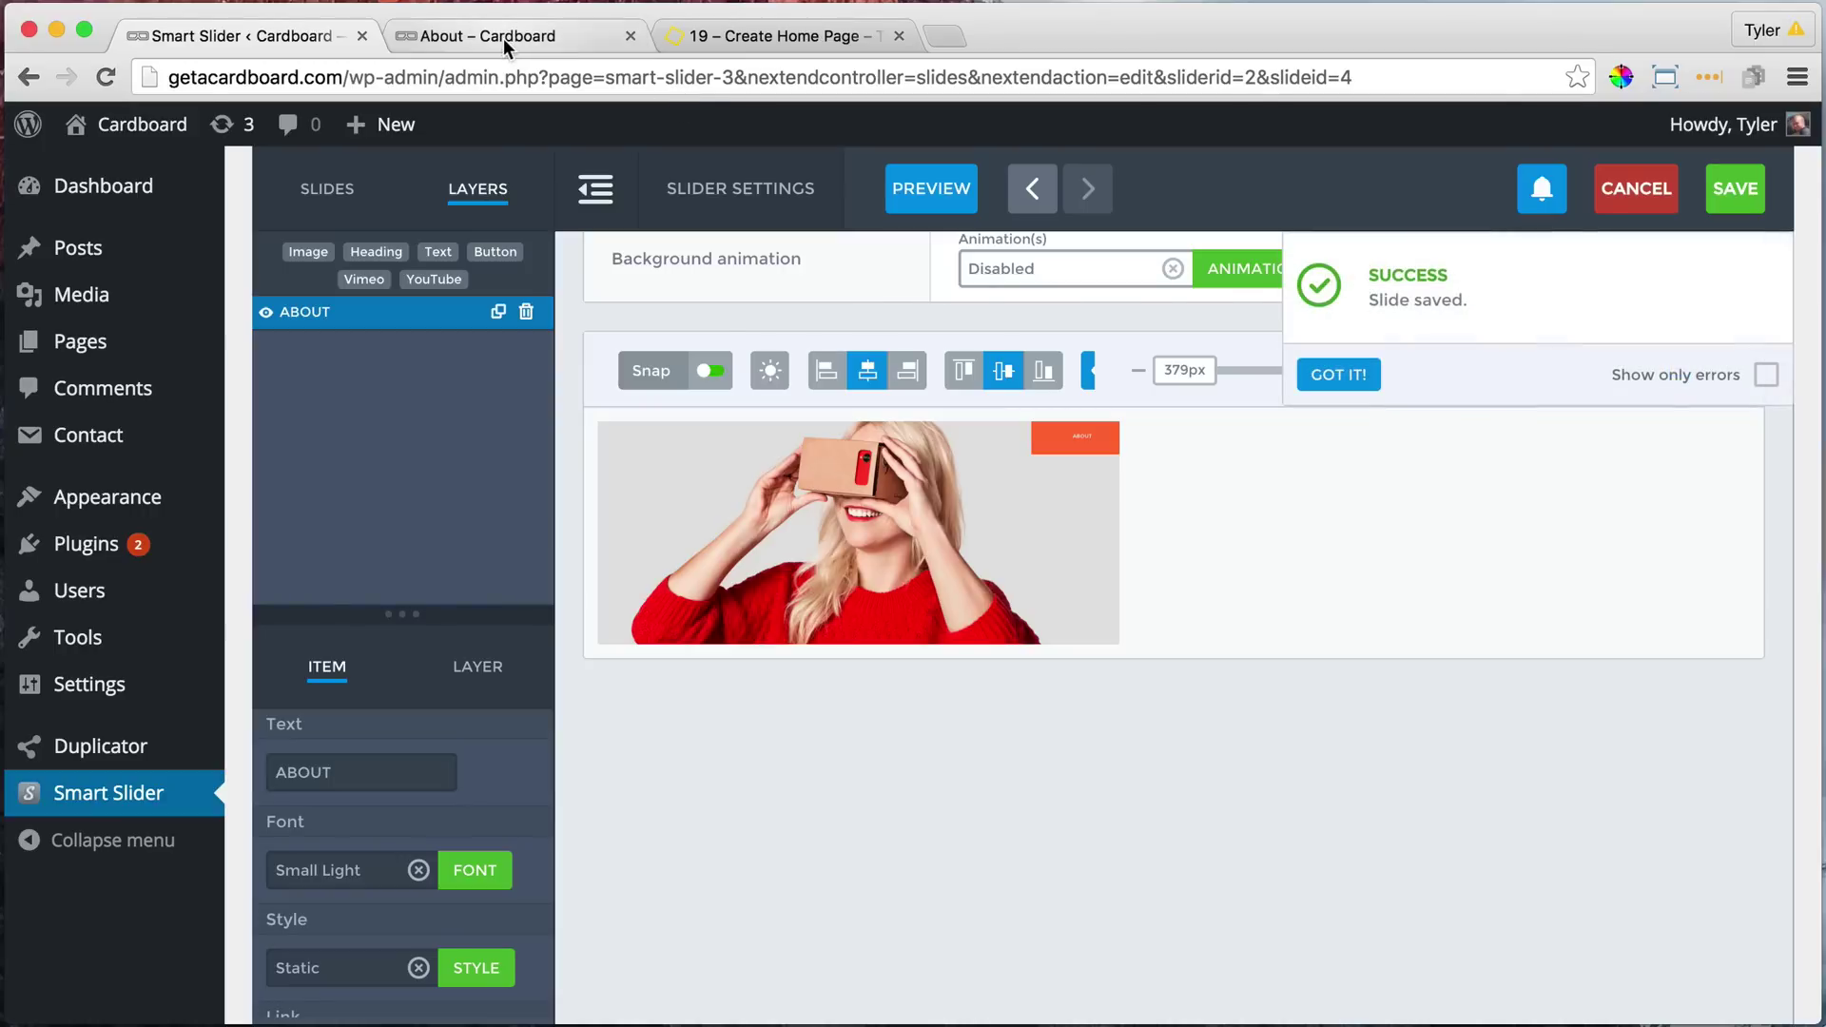
- Open the live home page, test the slider's ABOUT button link, and return to the slide editor
left_click(504, 38)
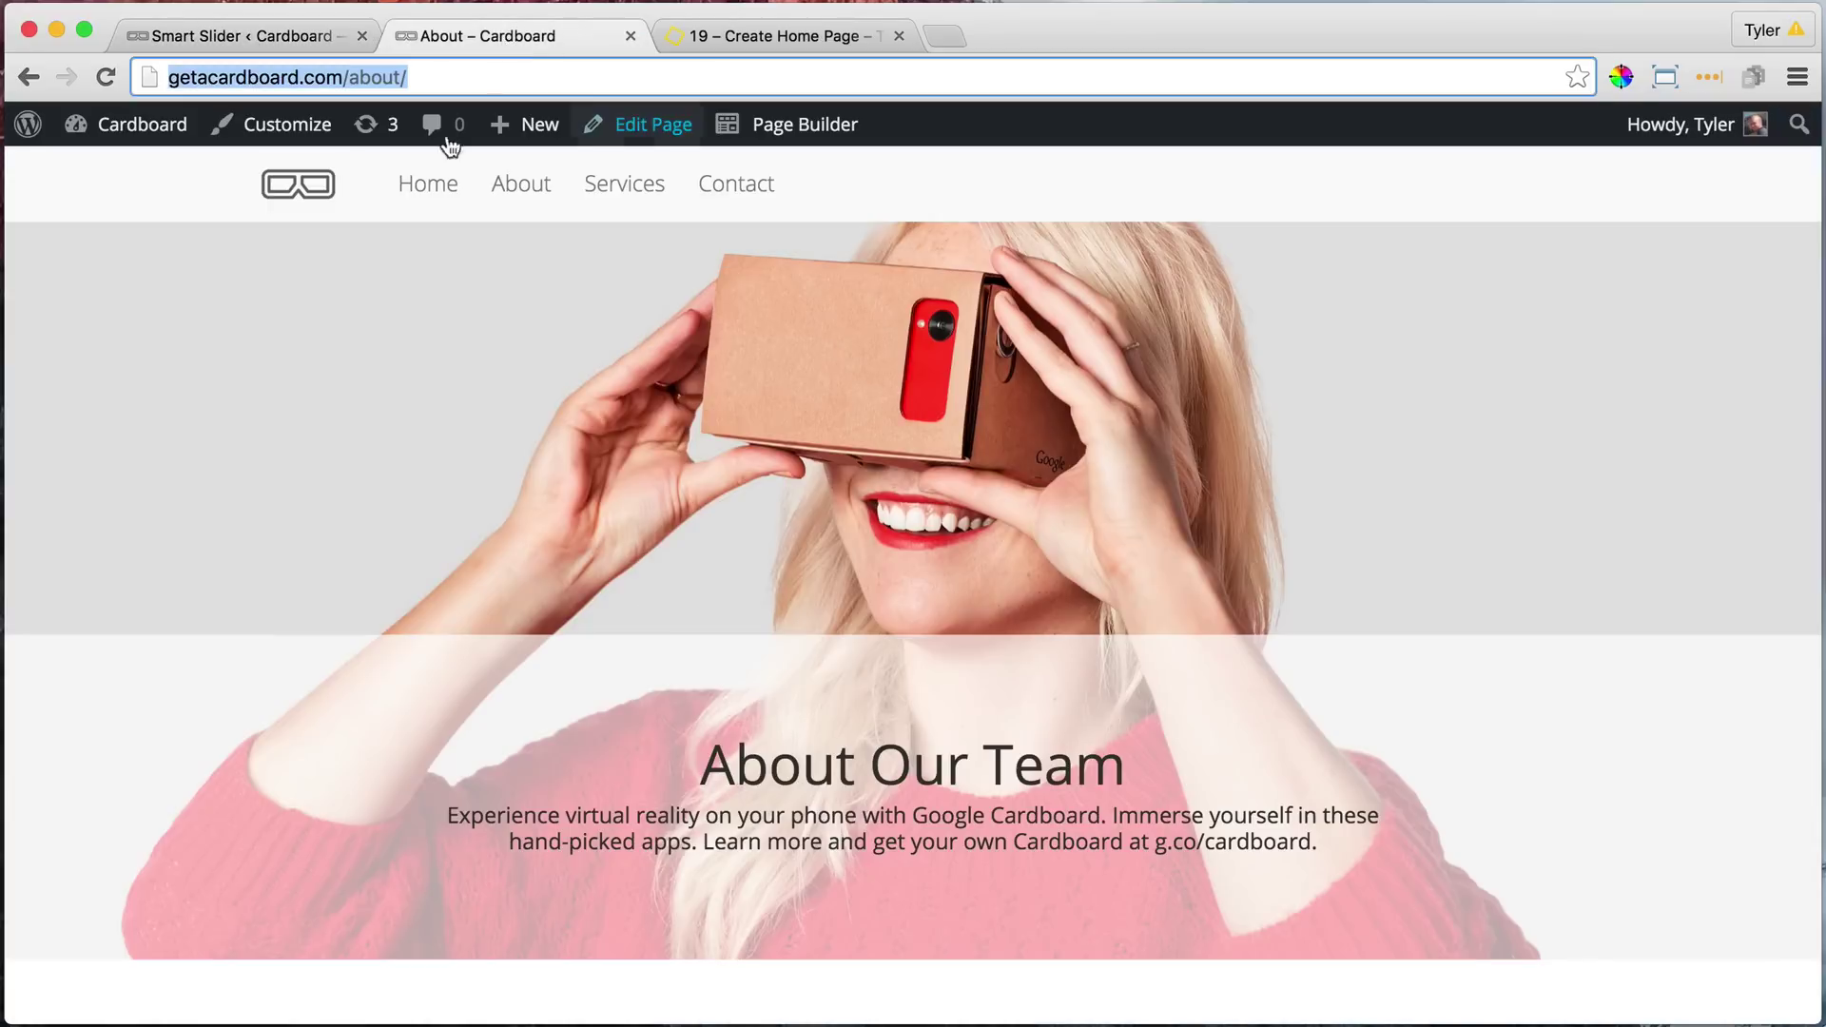
left_click(105, 76)
mouse_move(524, 154)
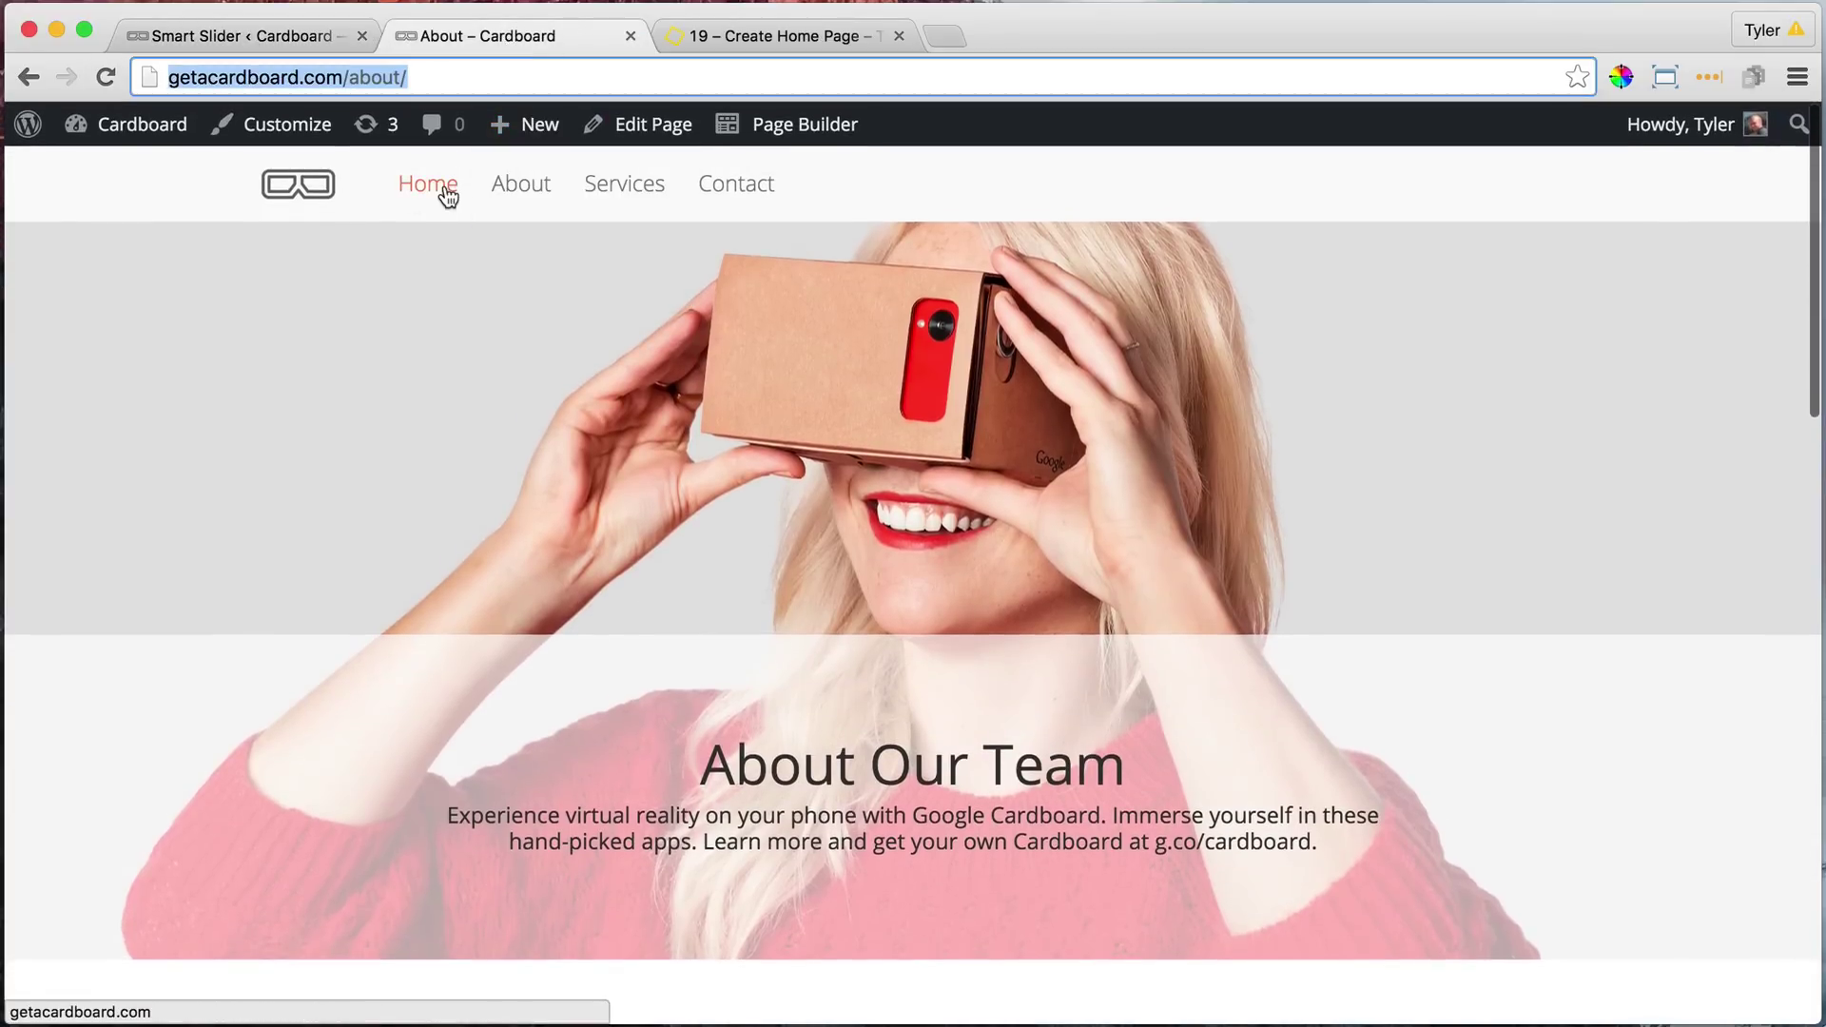
left_click(444, 189)
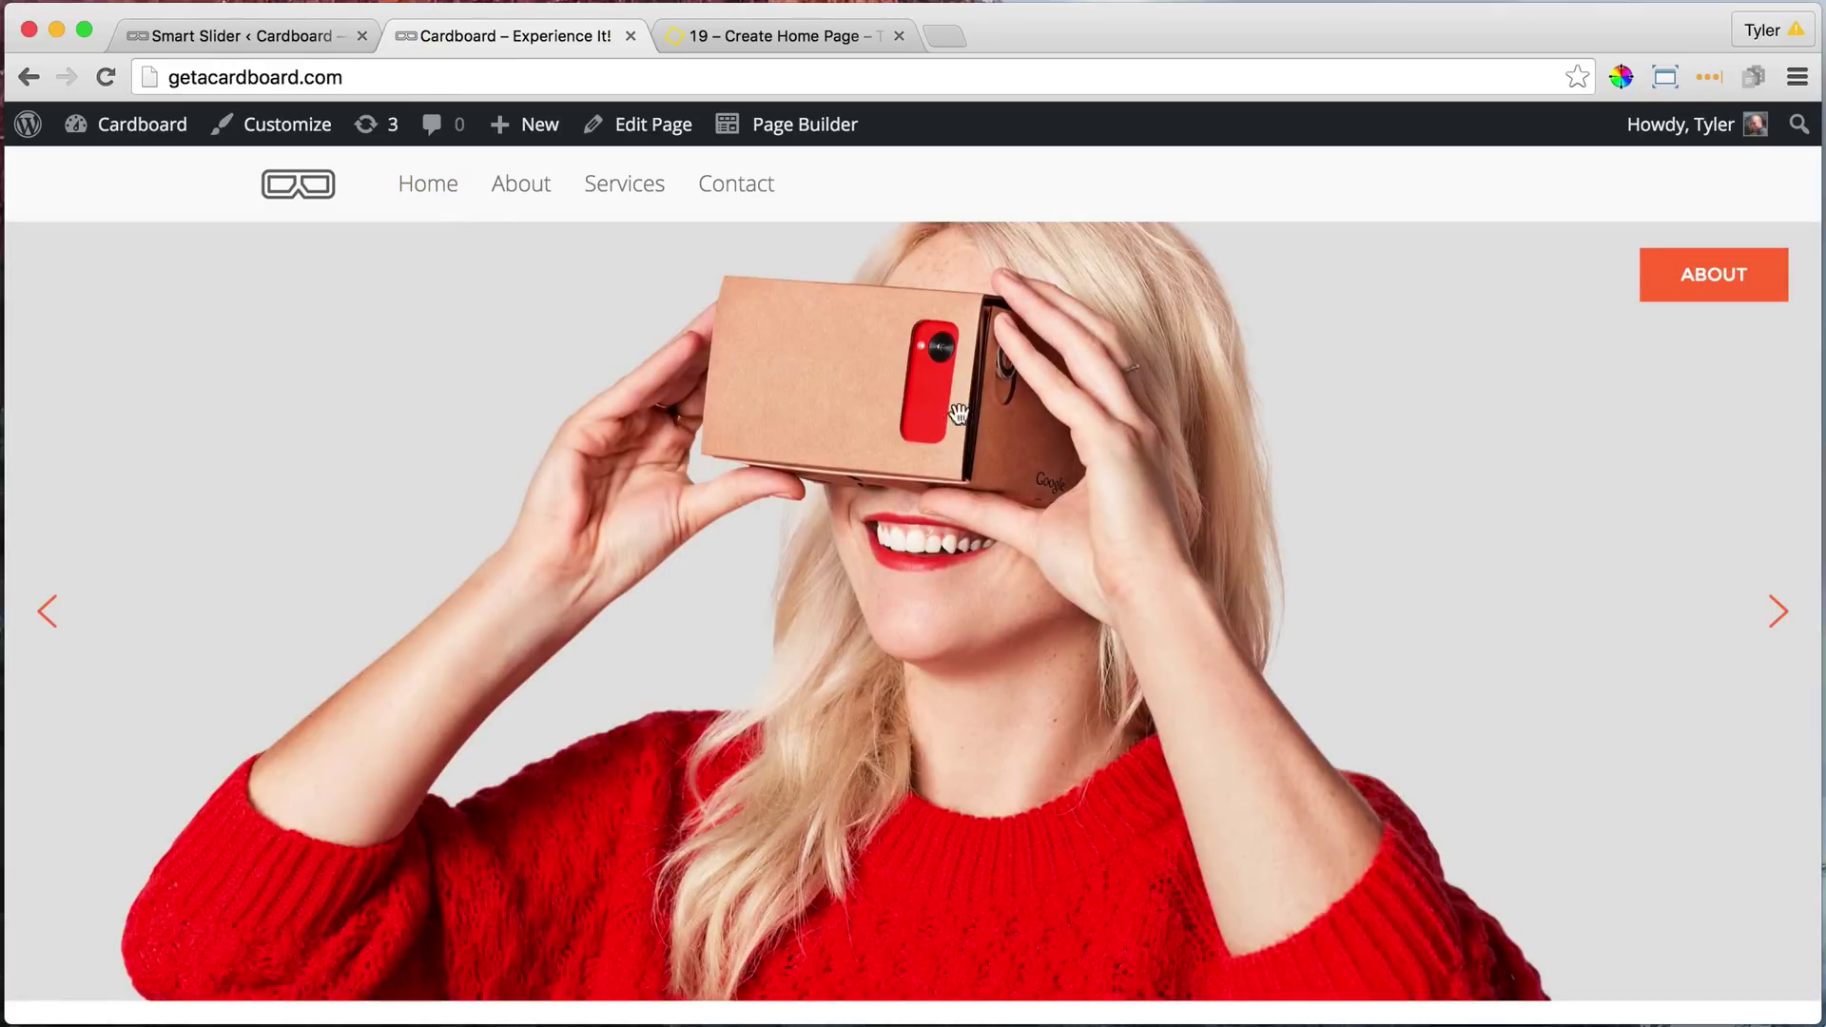
left_click(1733, 285)
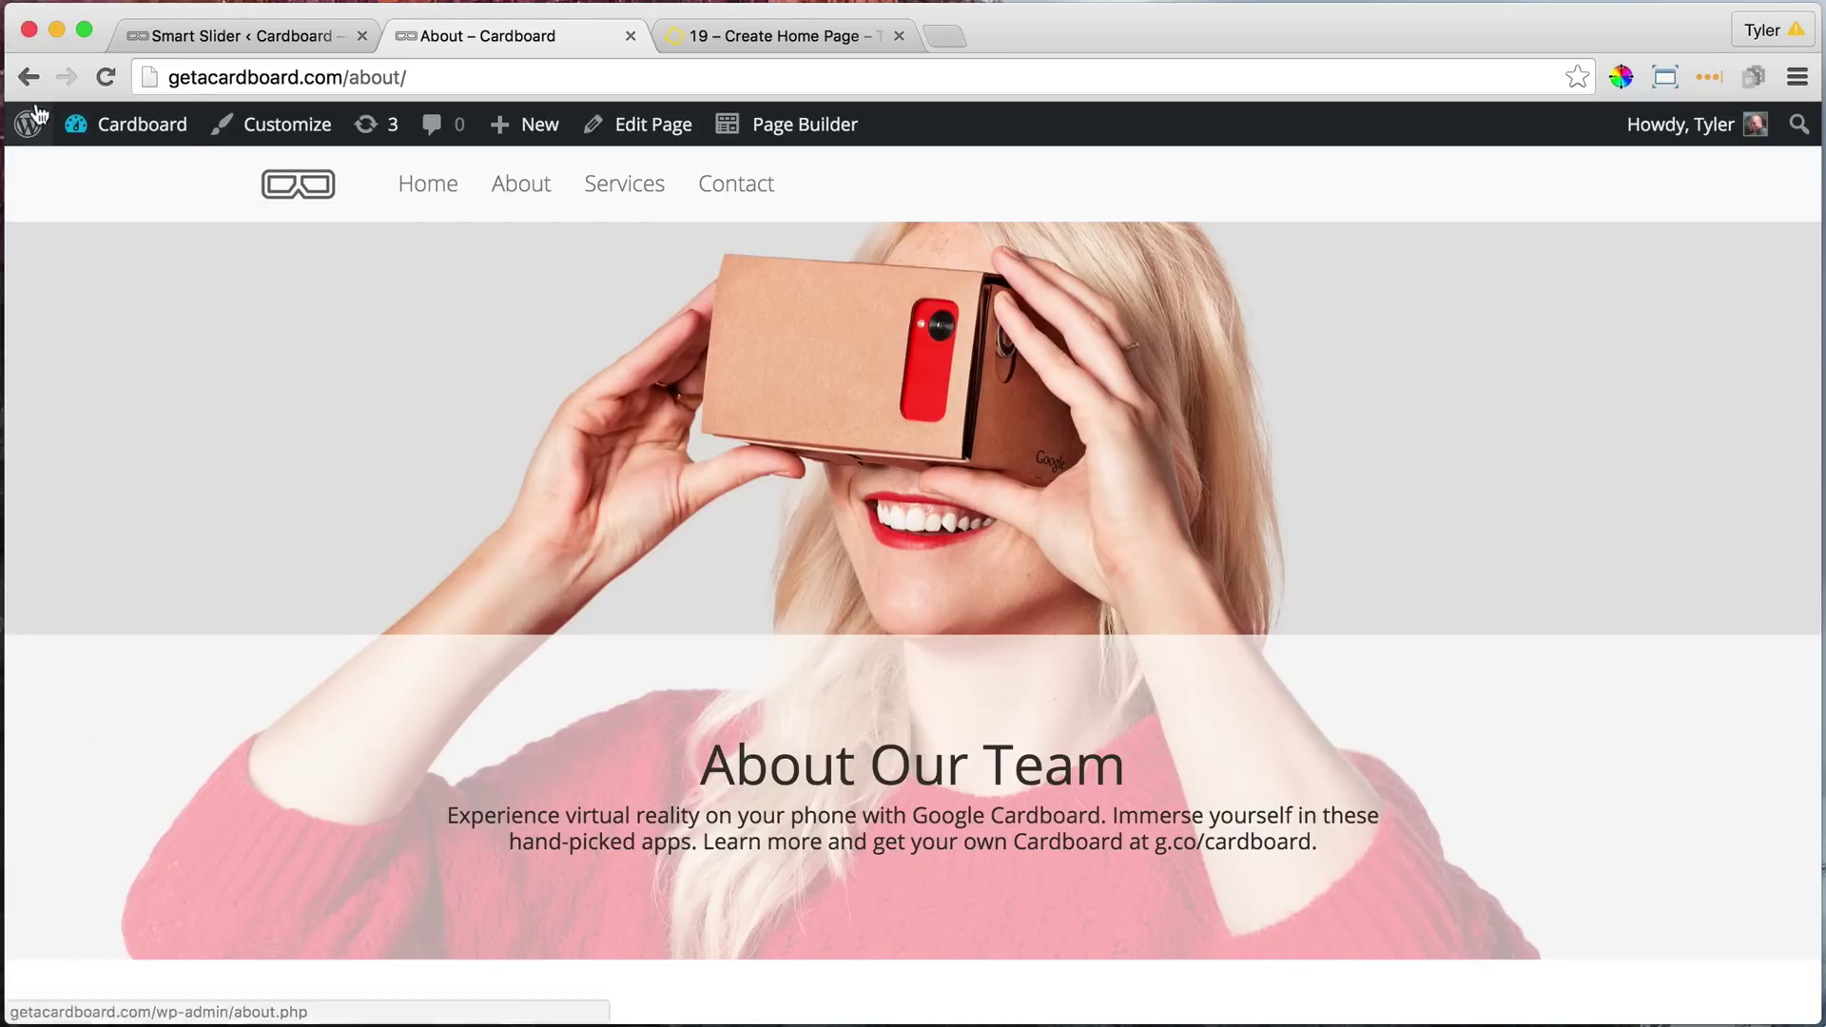
left_click(29, 77)
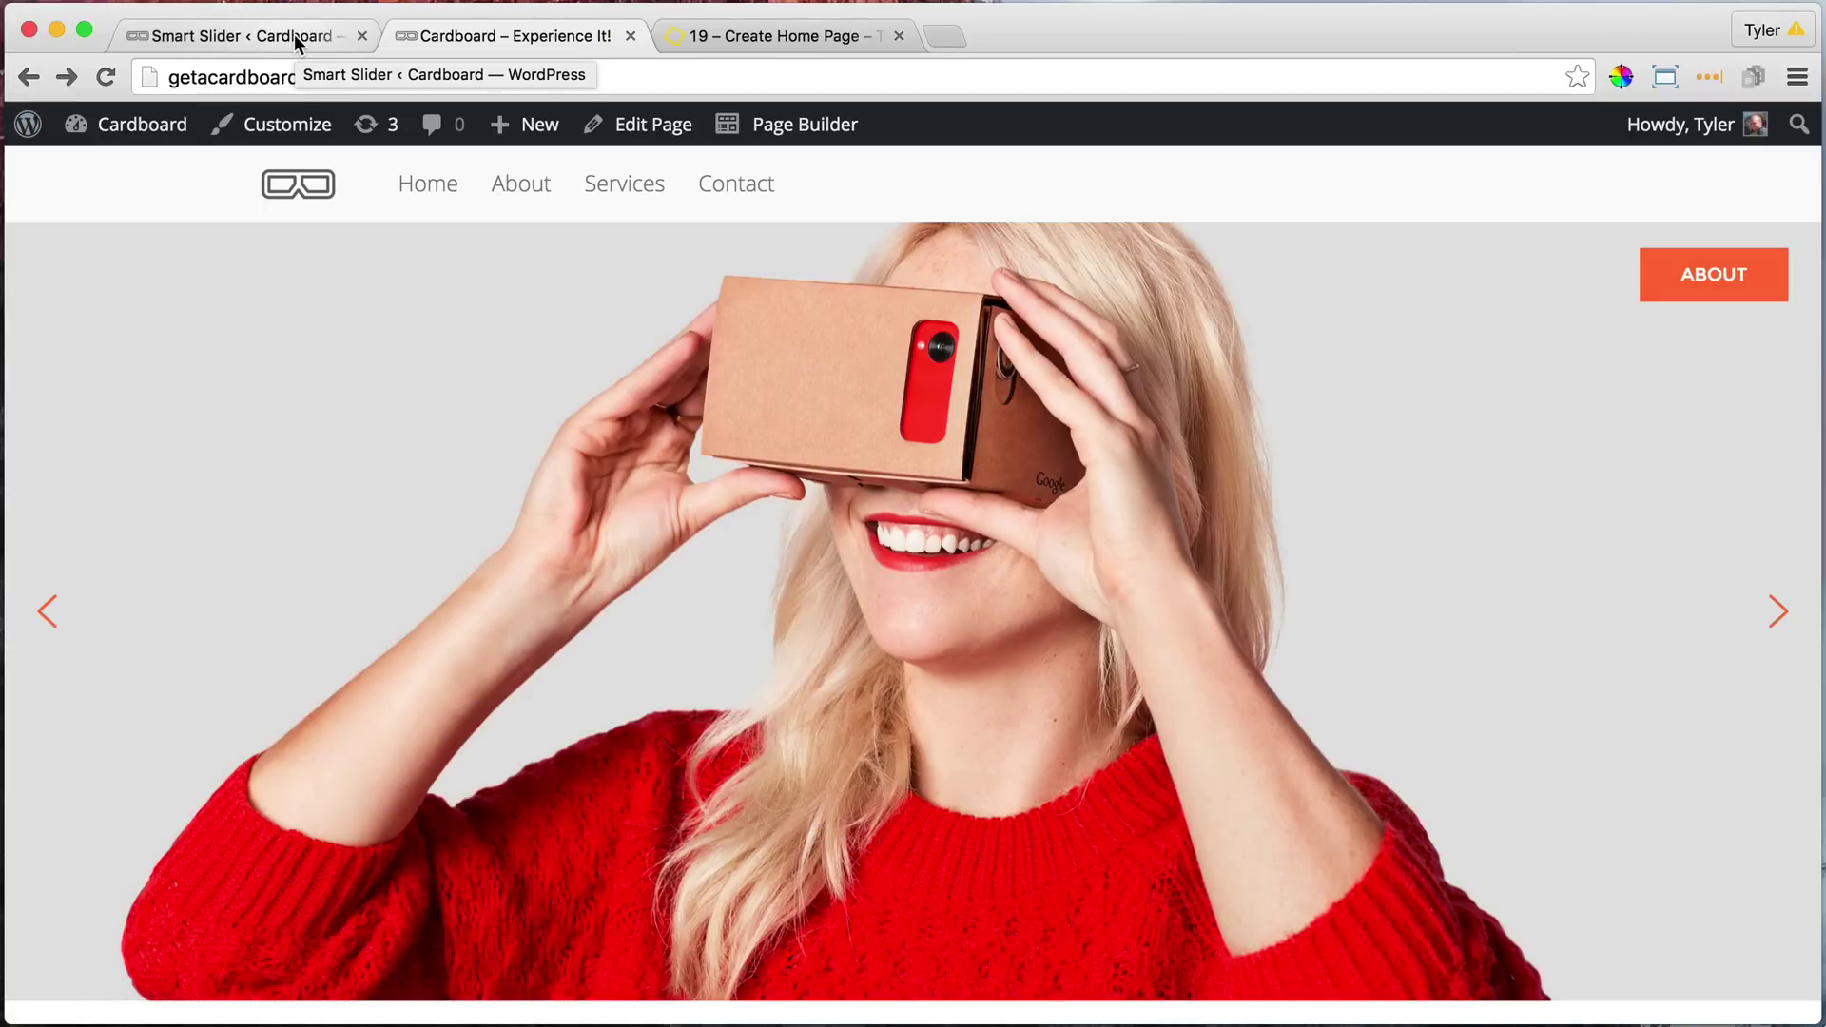
left_click(293, 34)
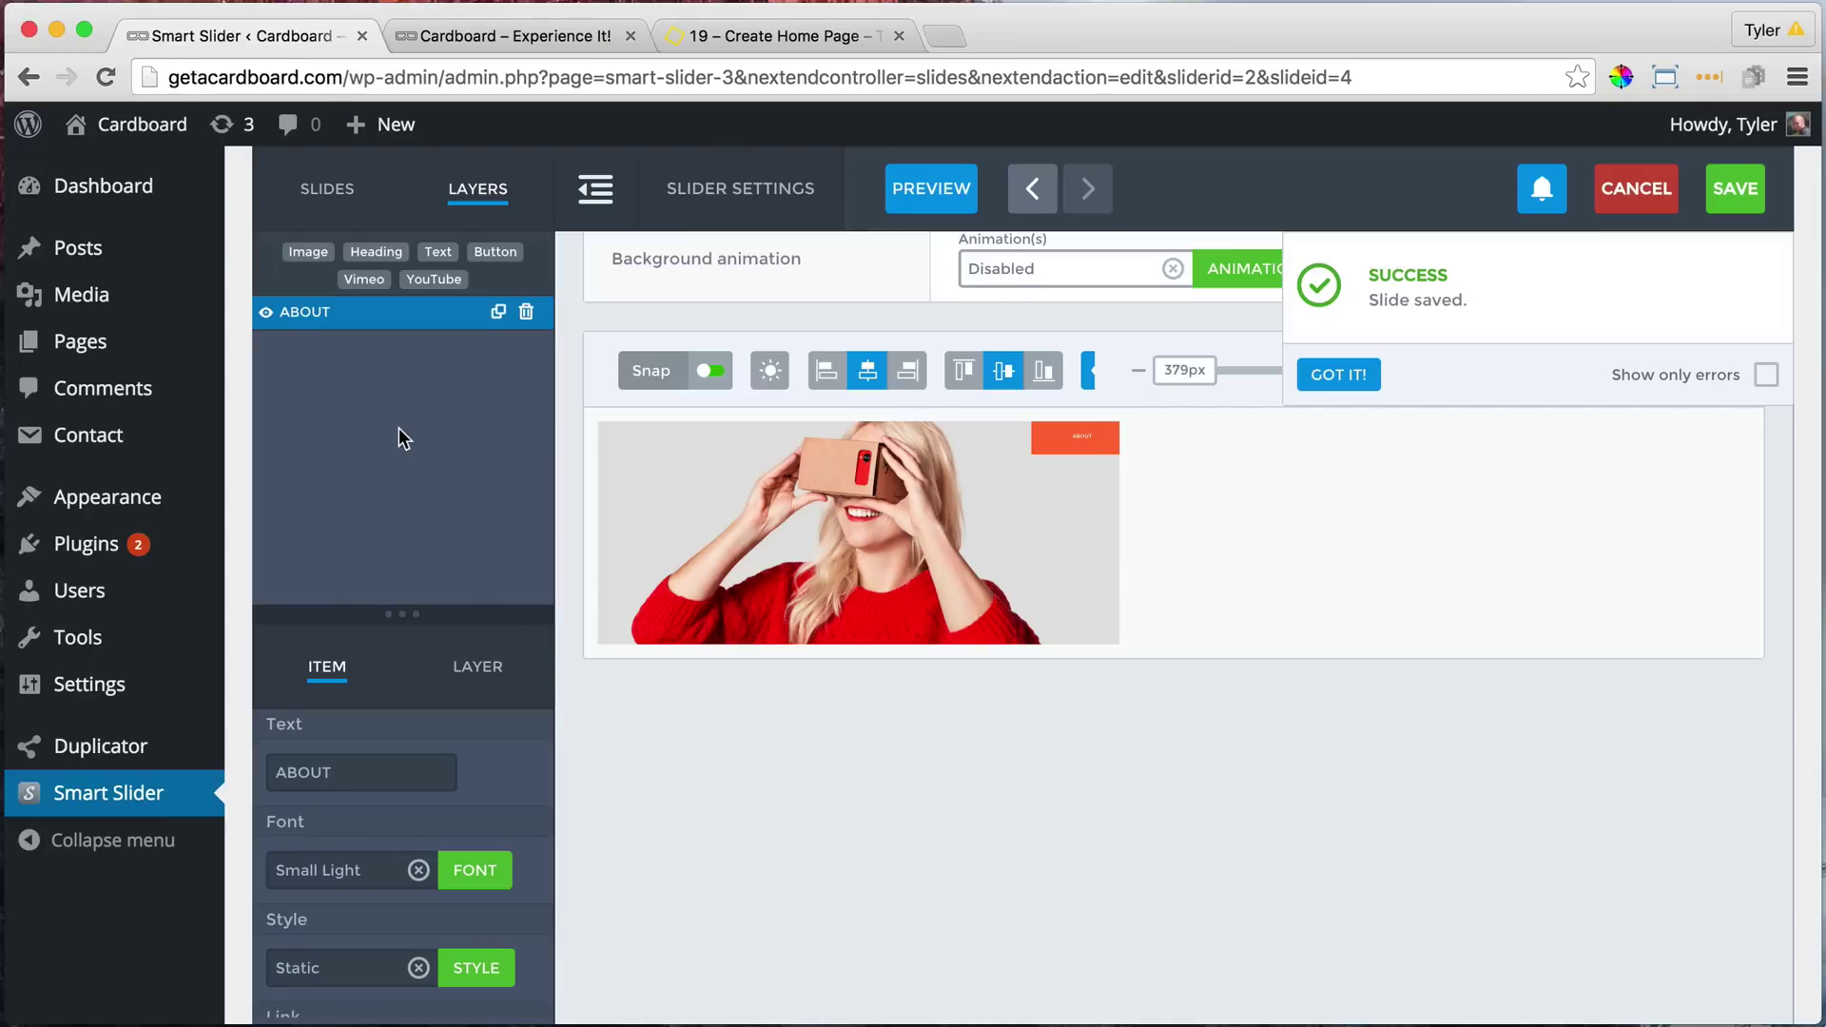
- Open the google-contact.jpeg slide, add a button layer, and set its text to CONTACT US
left_click(324, 193)
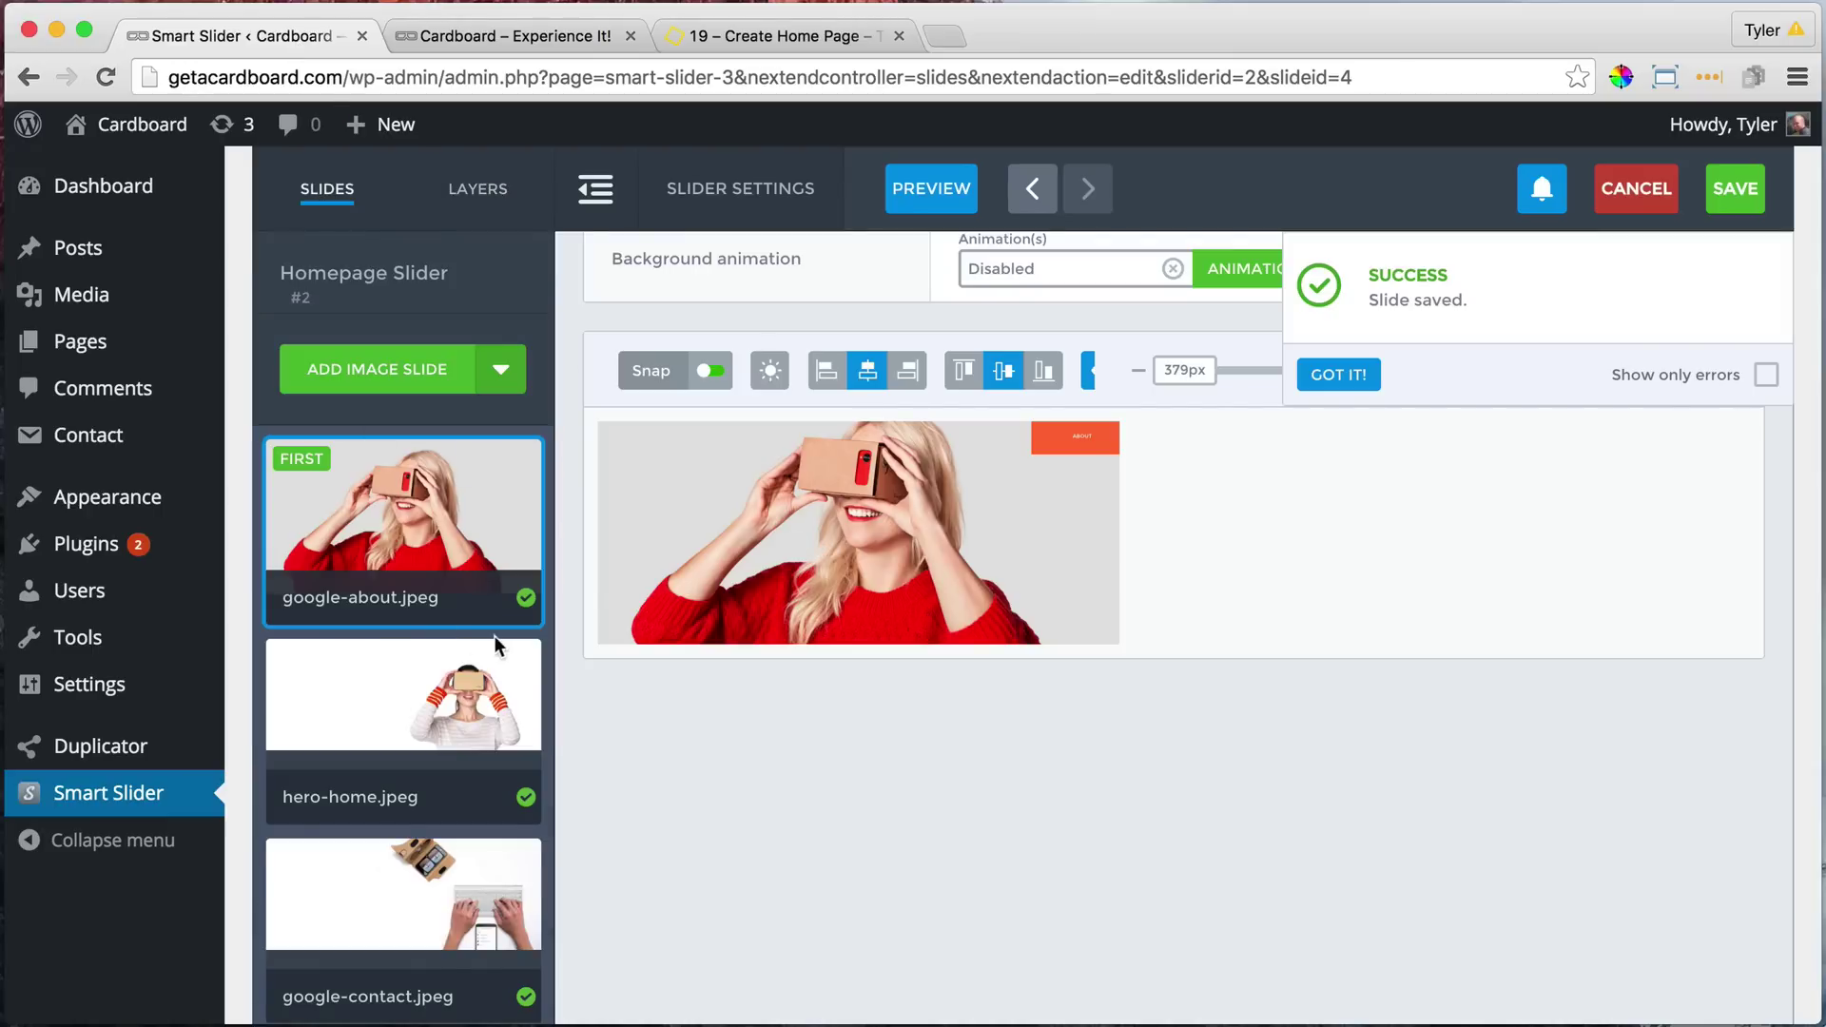
scroll(494, 635, "down", 3)
left_click(420, 898)
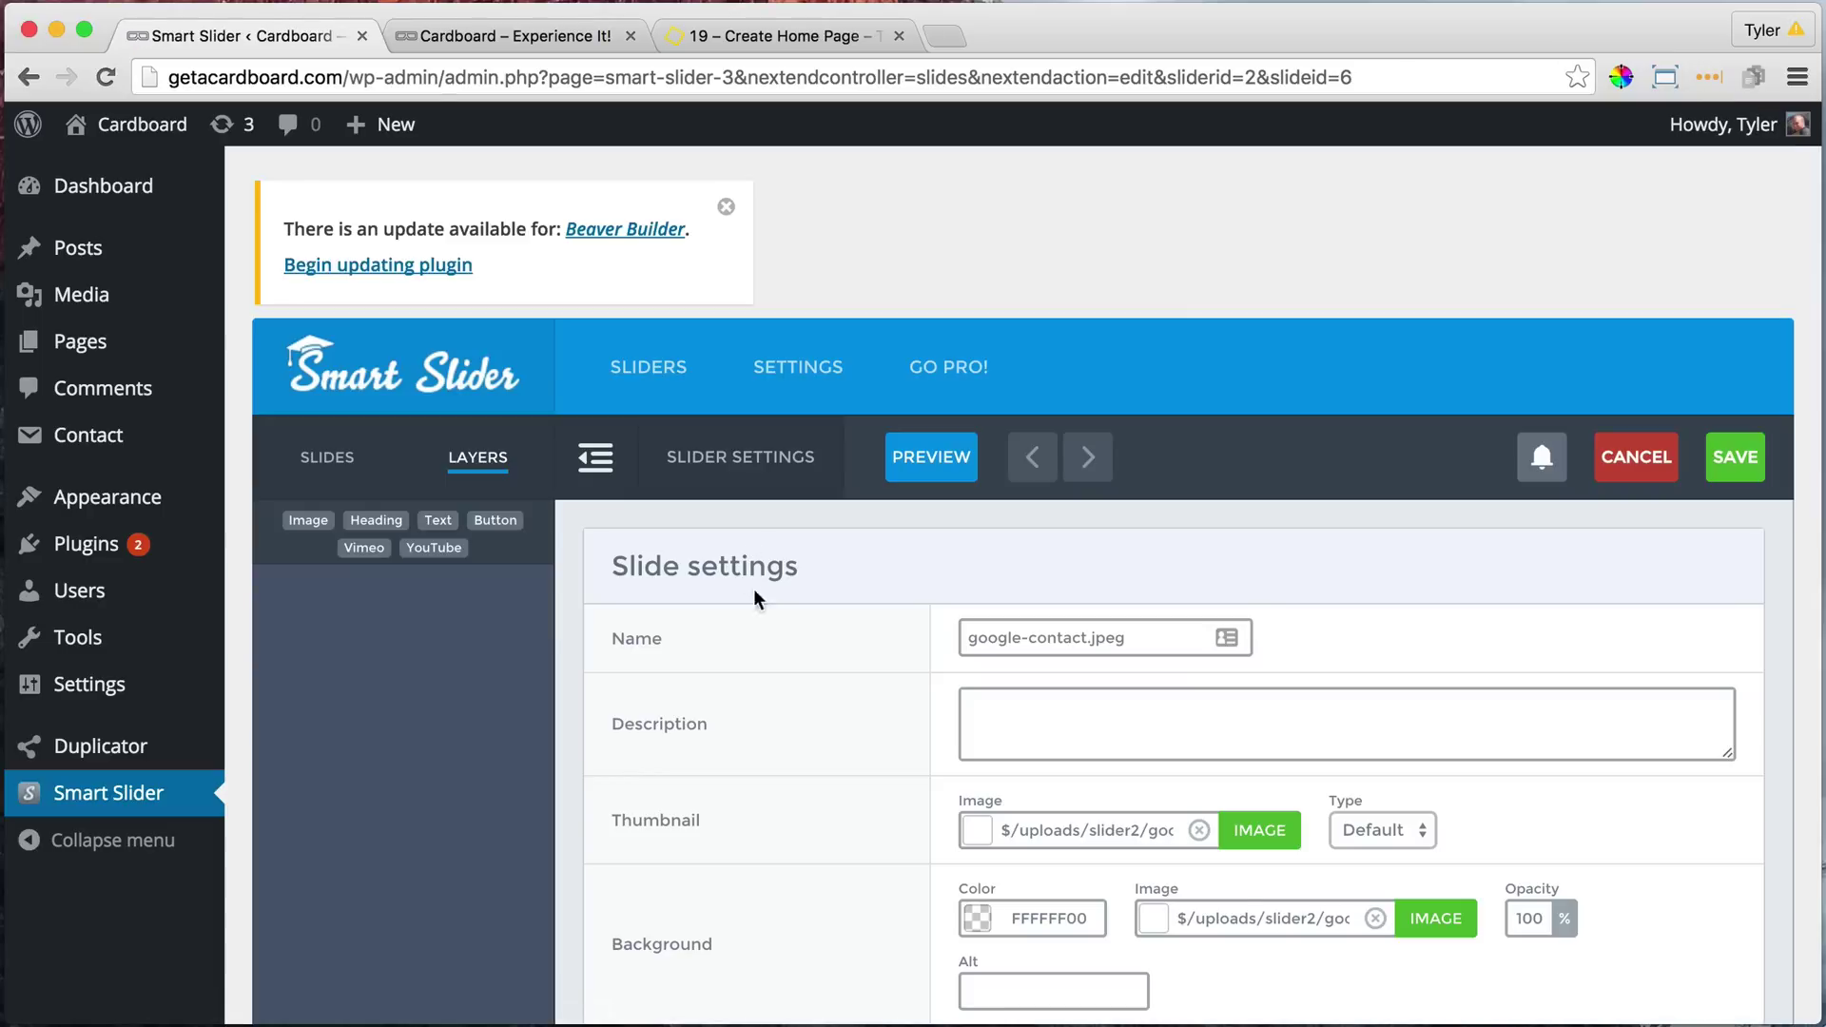
left_click(495, 523)
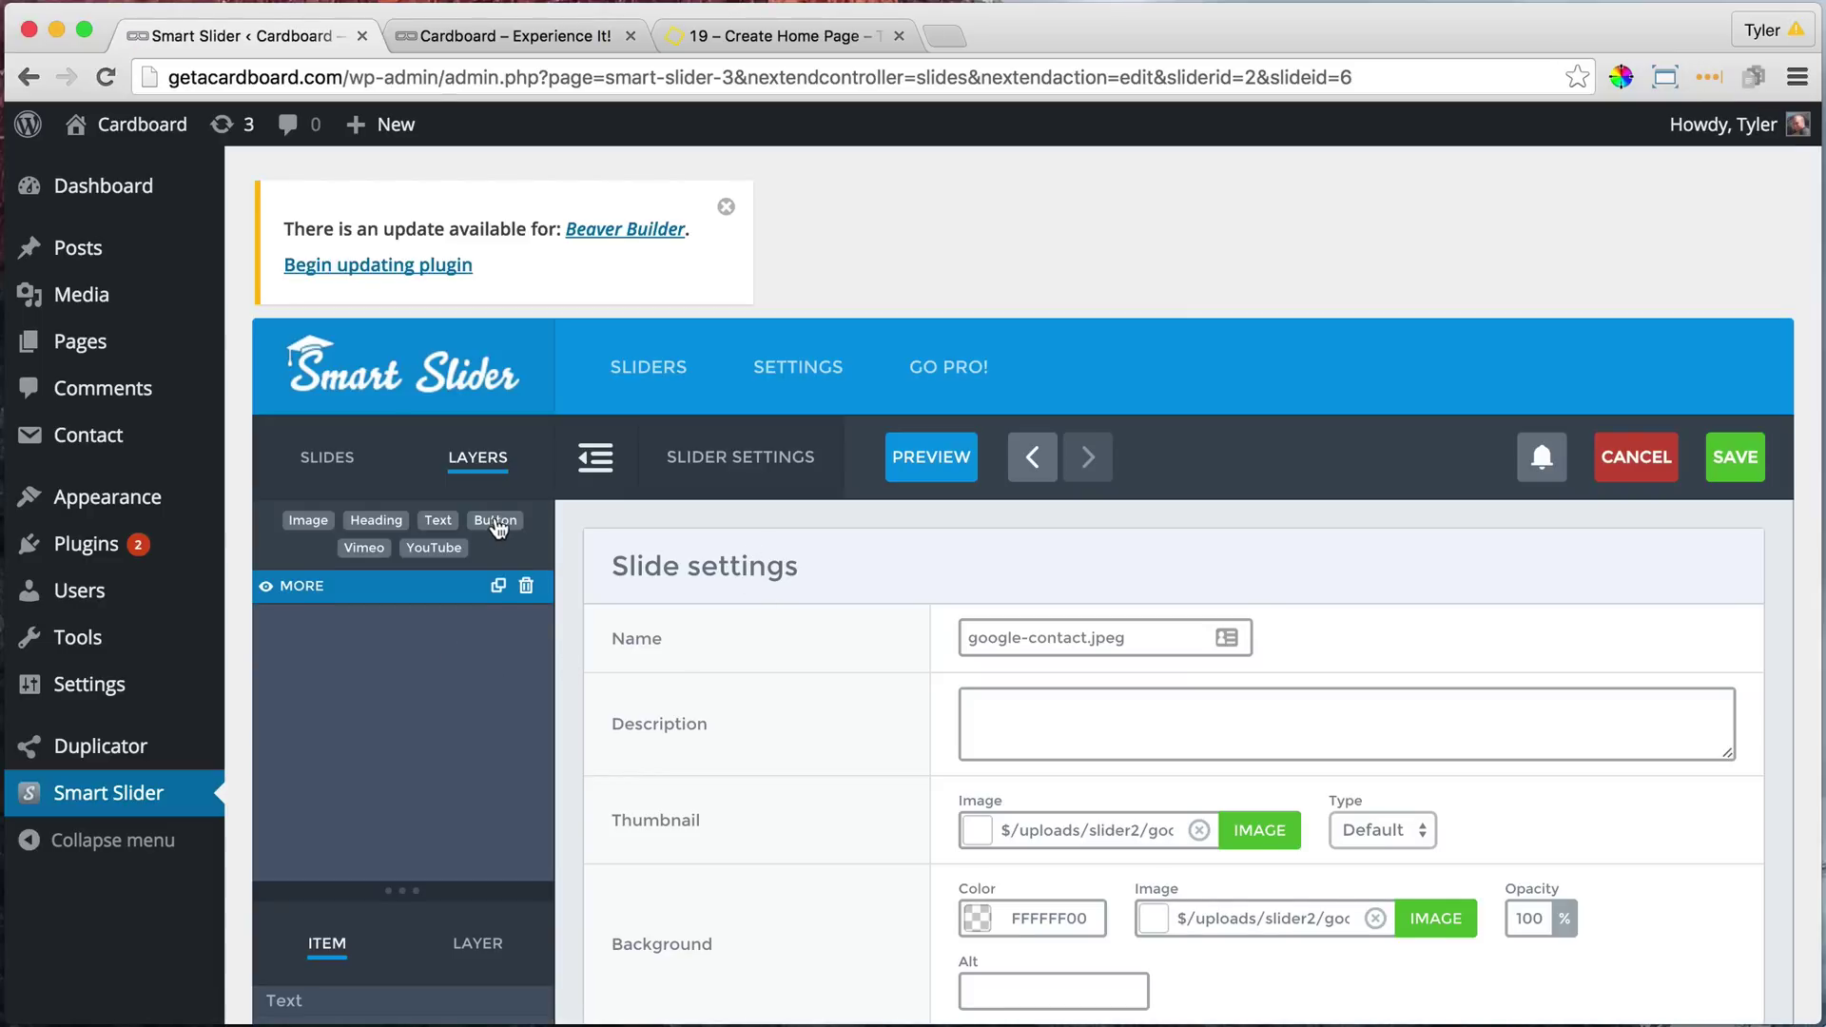
scroll(501, 618, "down", 3)
double_click(365, 774)
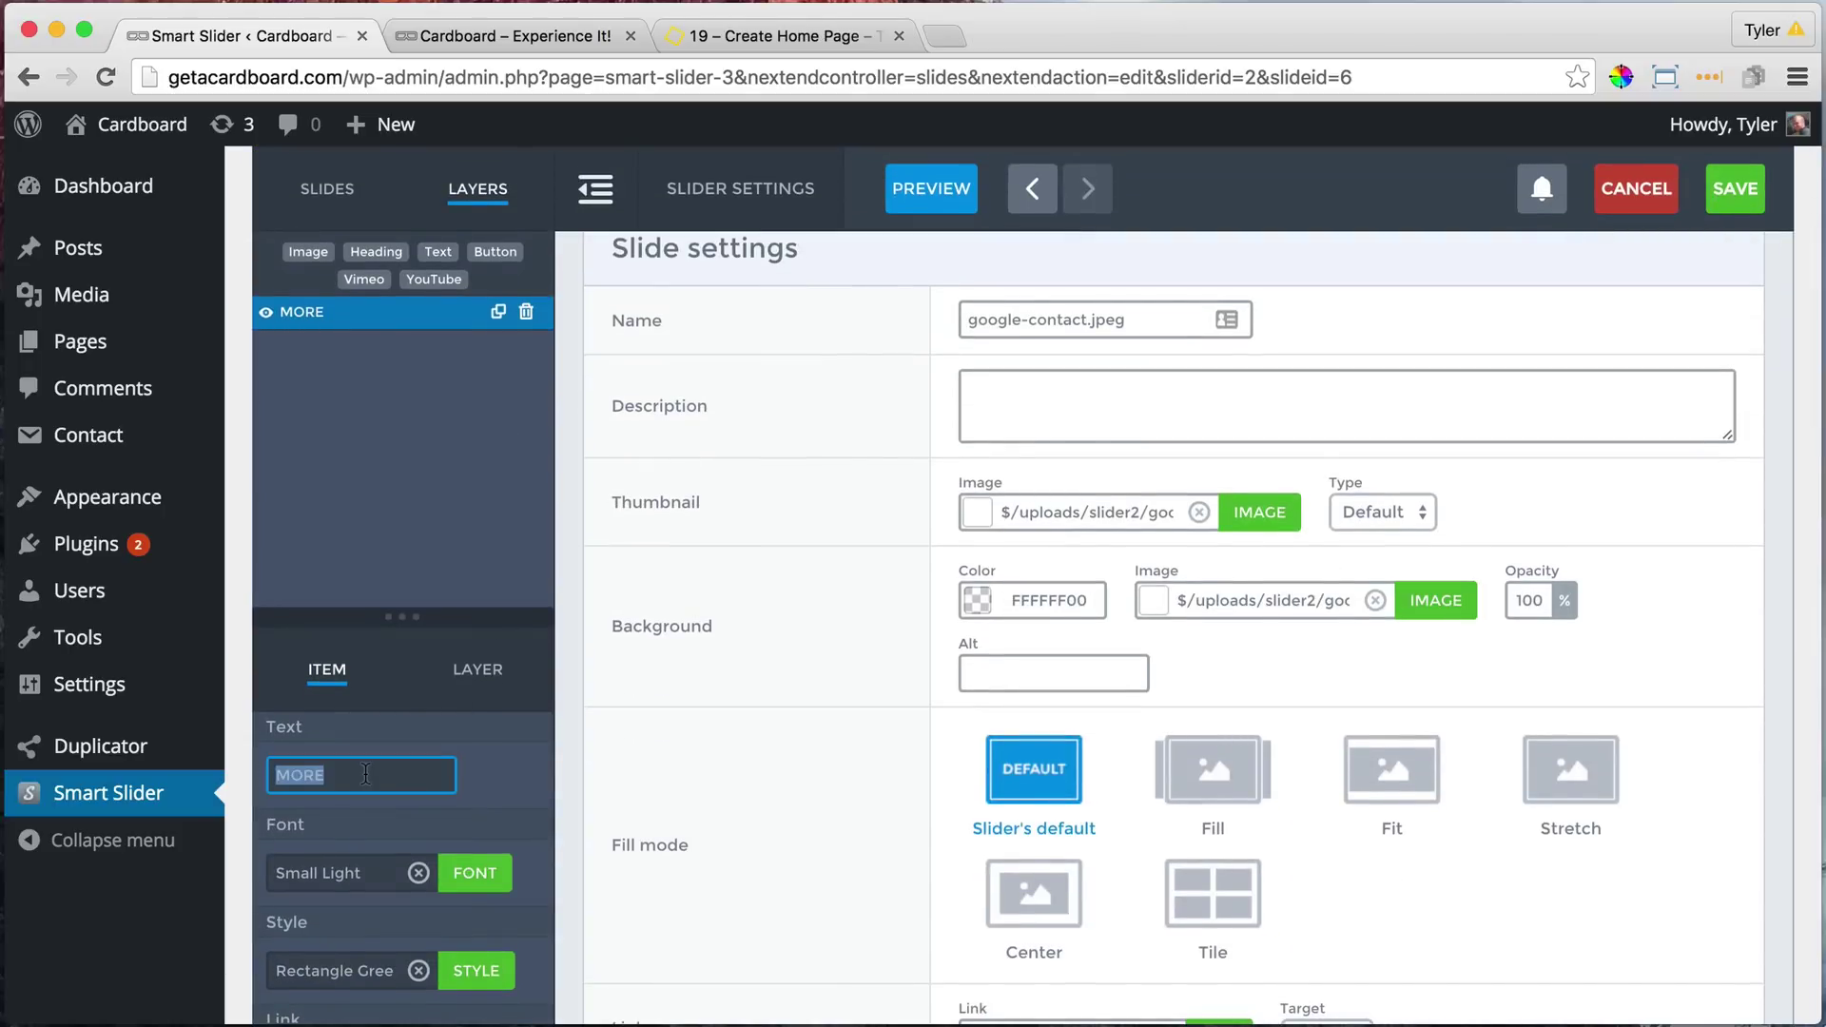
type("CONTACT US")
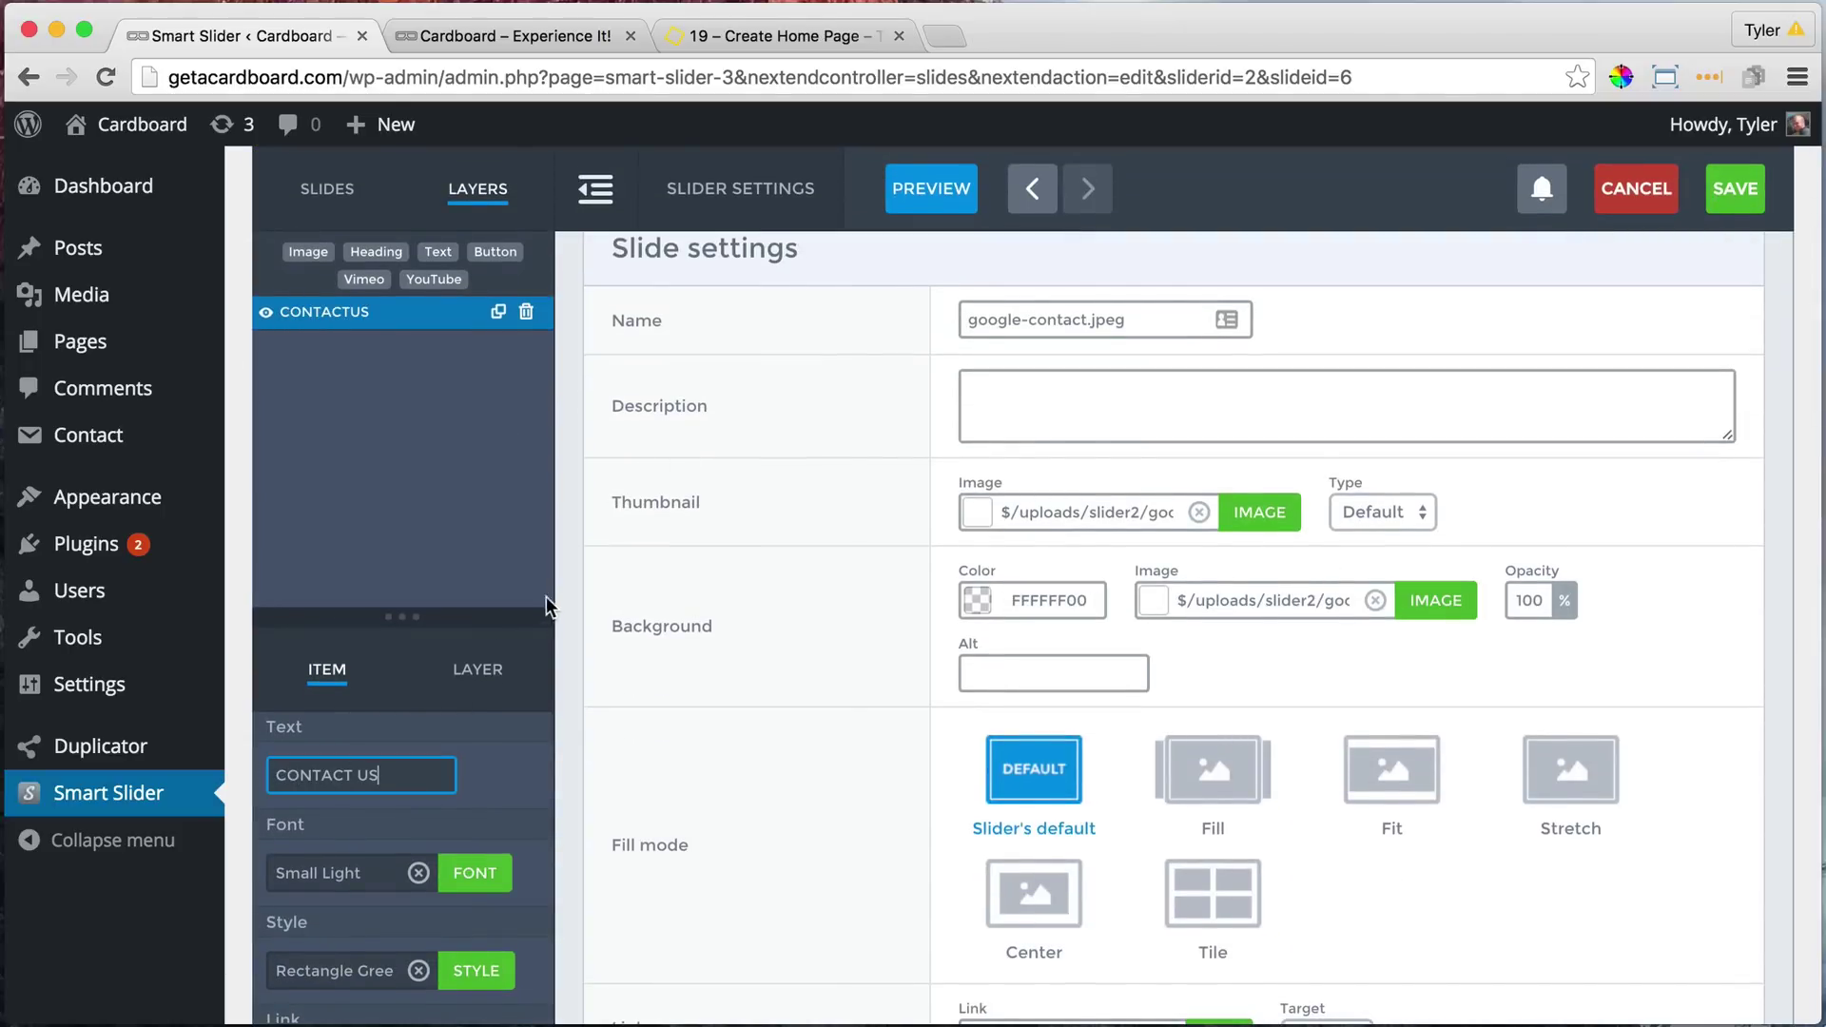
- Change the CONTACT US button's background color to the saved orange FF6E40FF and apply the style
scroll(550, 602, "down", 2)
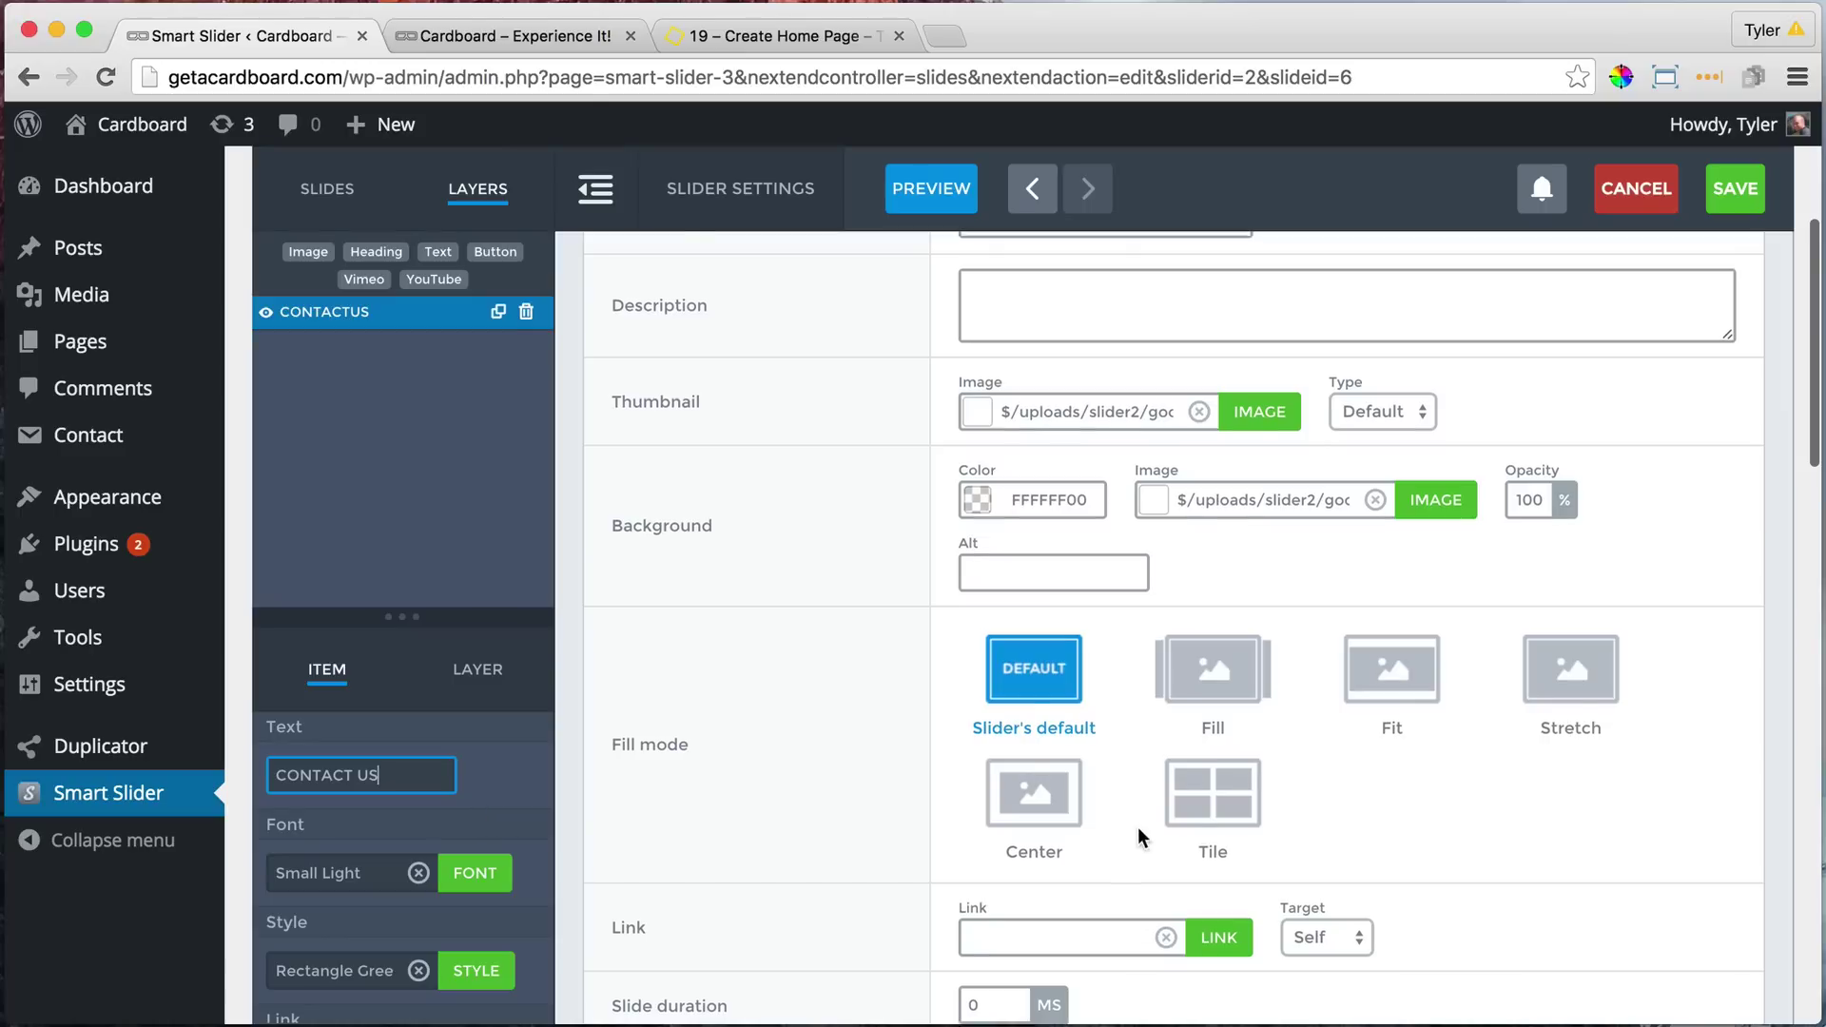
scroll(1140, 823, "down", 10)
scroll(1143, 825, "down", 1)
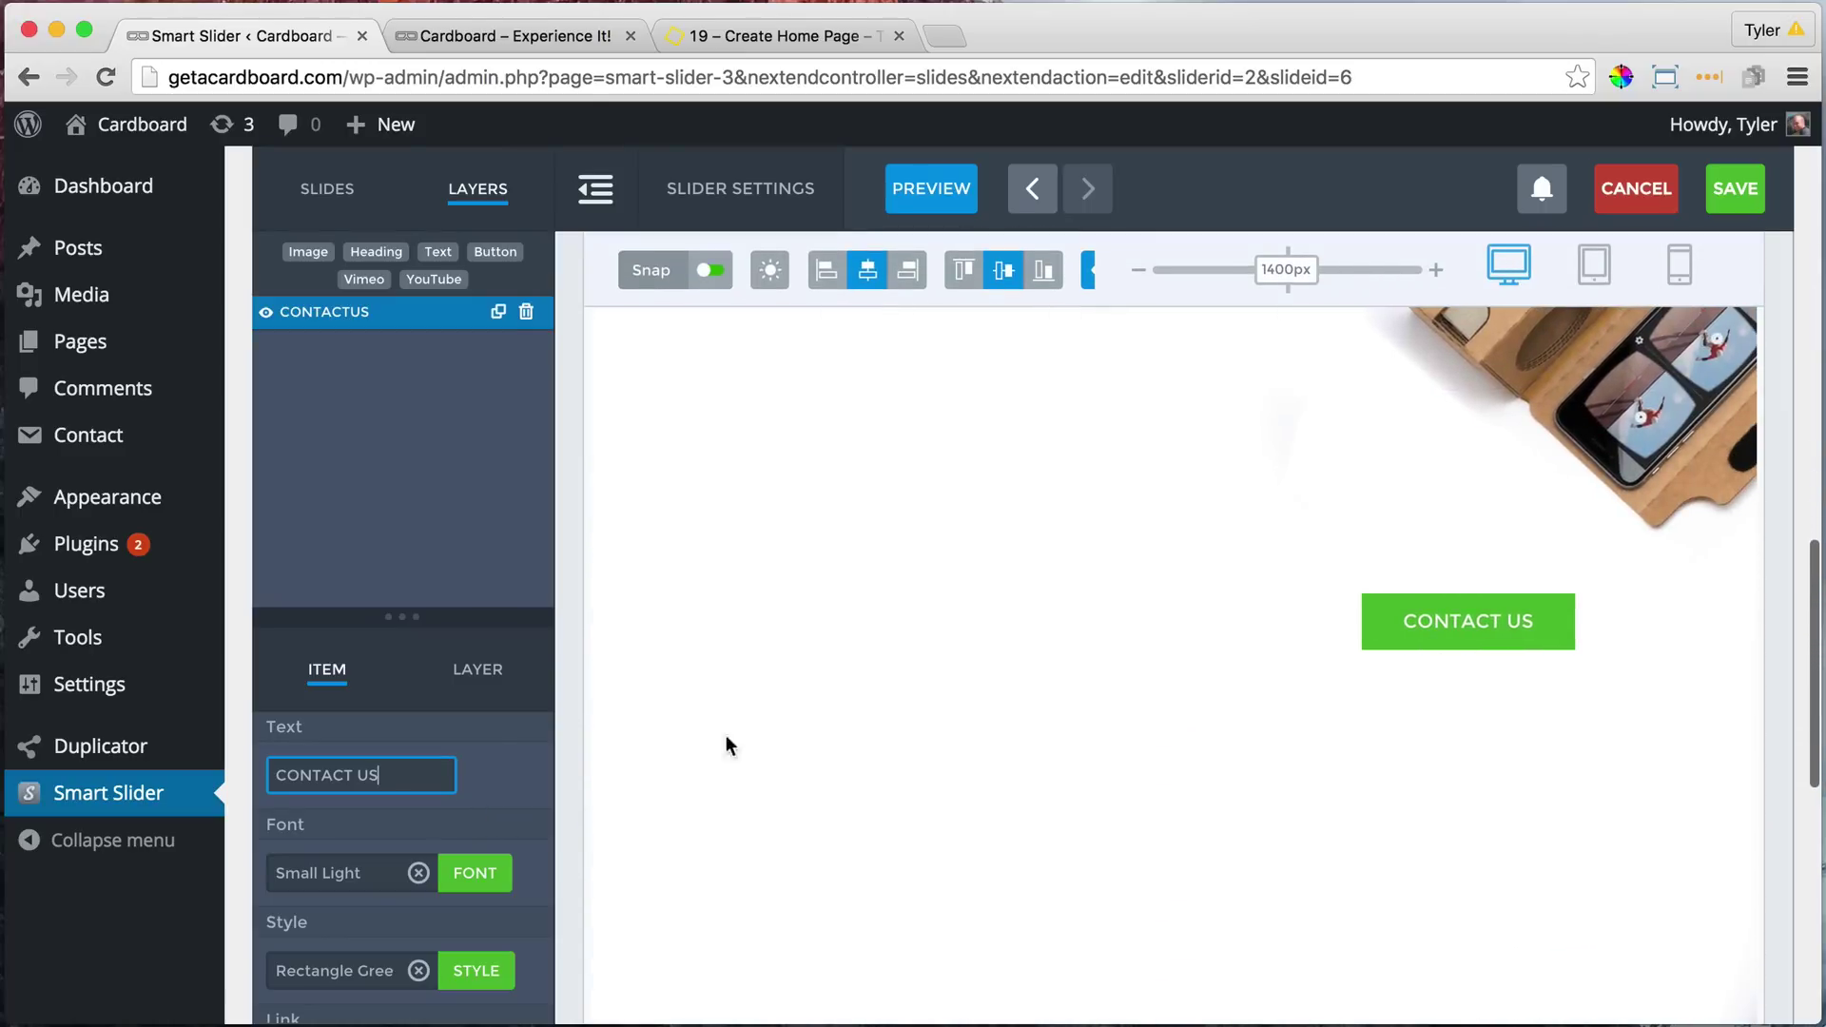
scroll(497, 750, "down", 3)
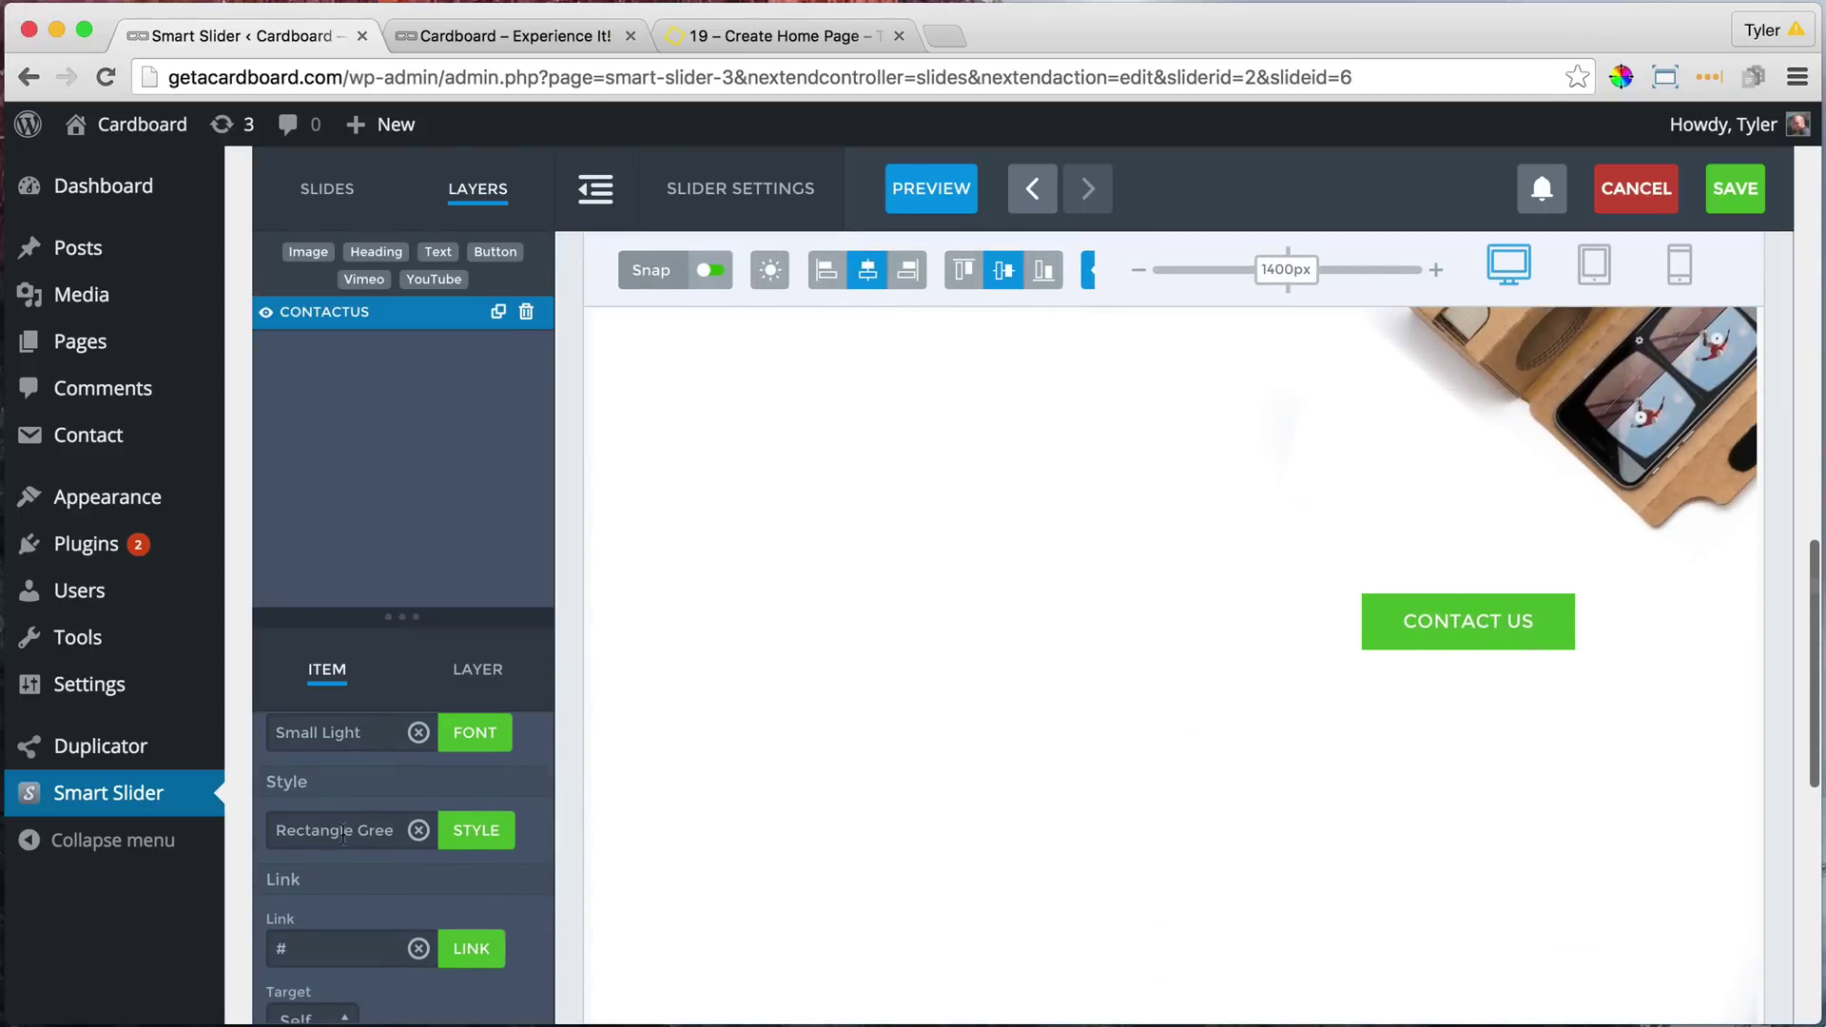
left_click(480, 831)
left_click(498, 384)
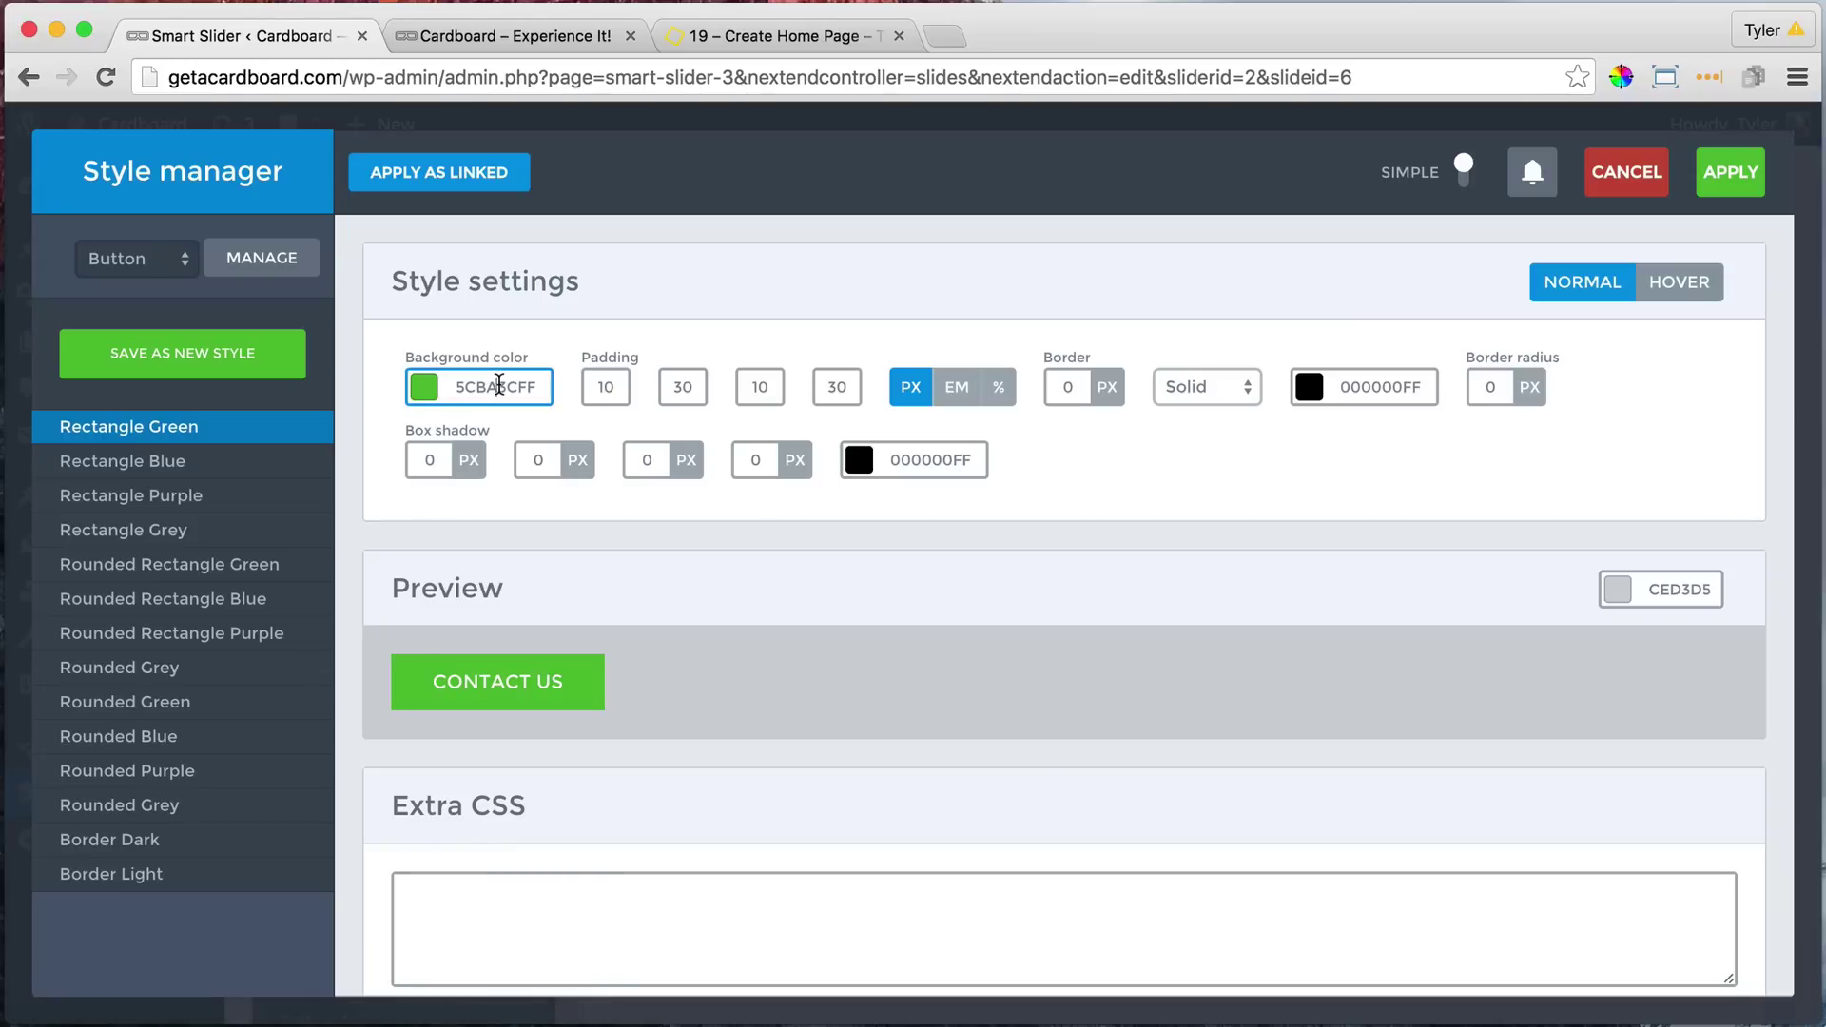
left_click(424, 388)
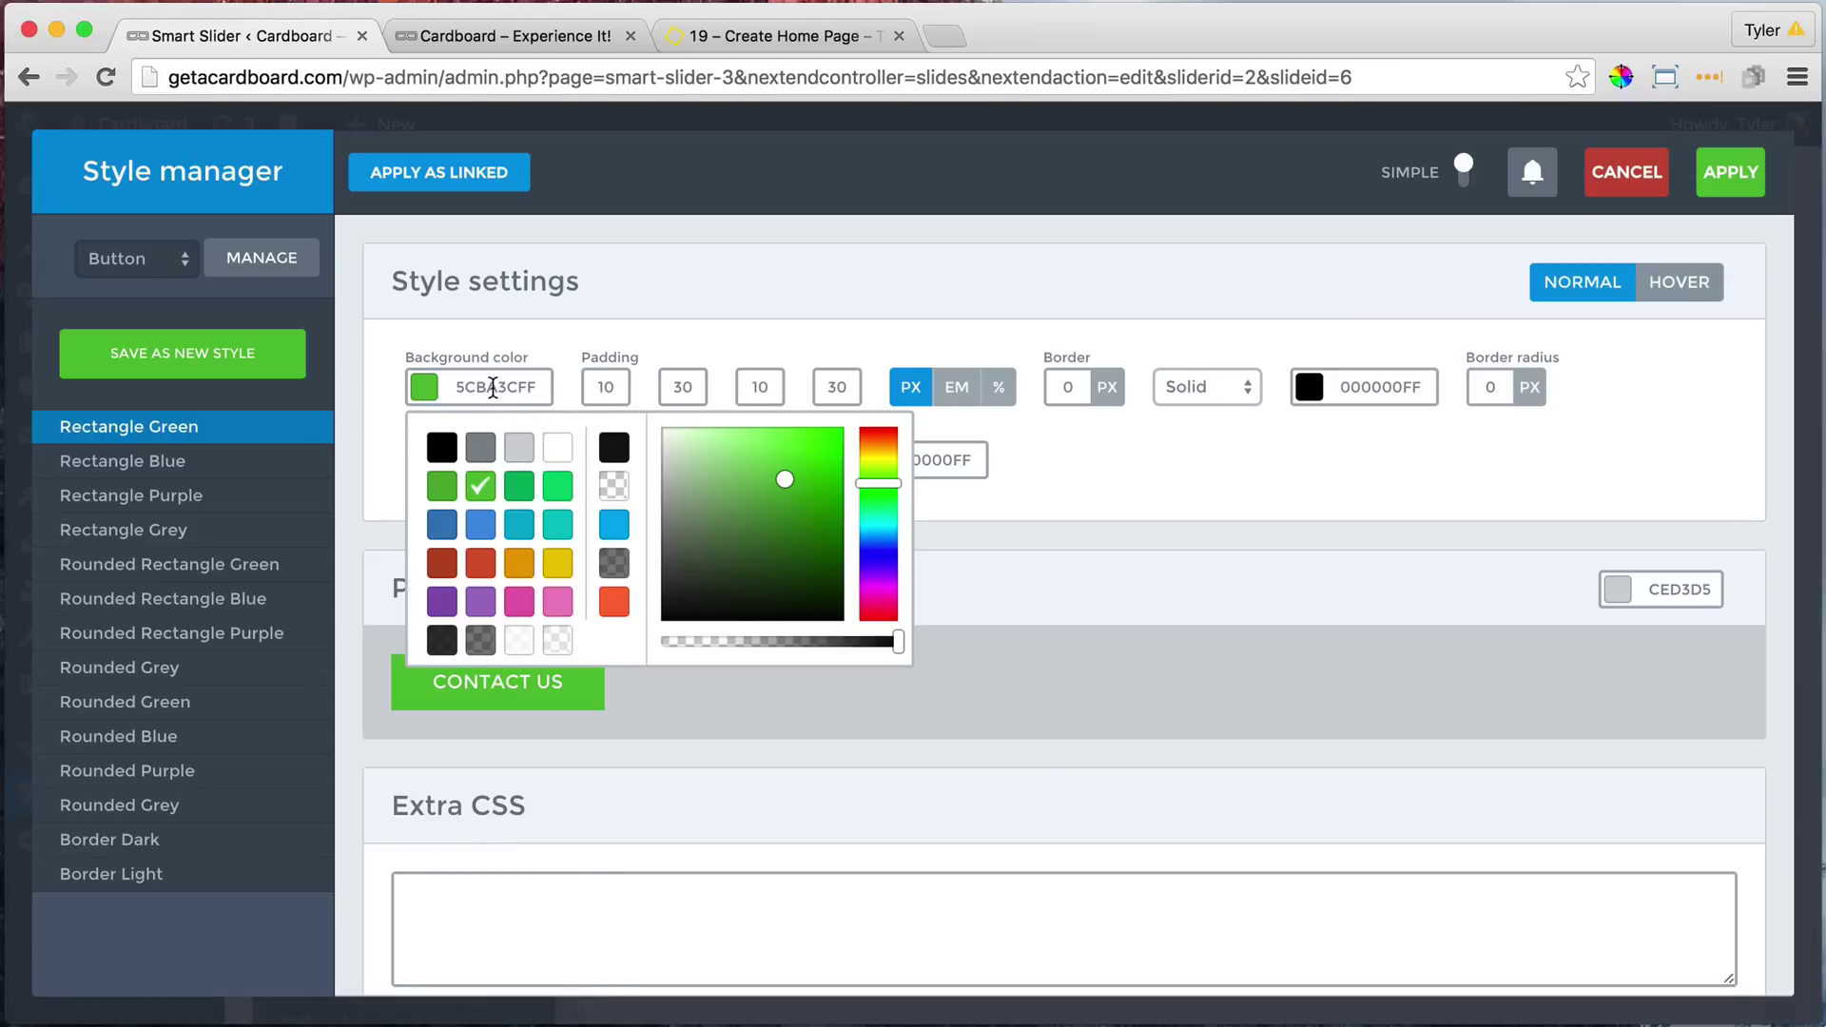
double_click(493, 385)
left_click(425, 388)
left_click(616, 607)
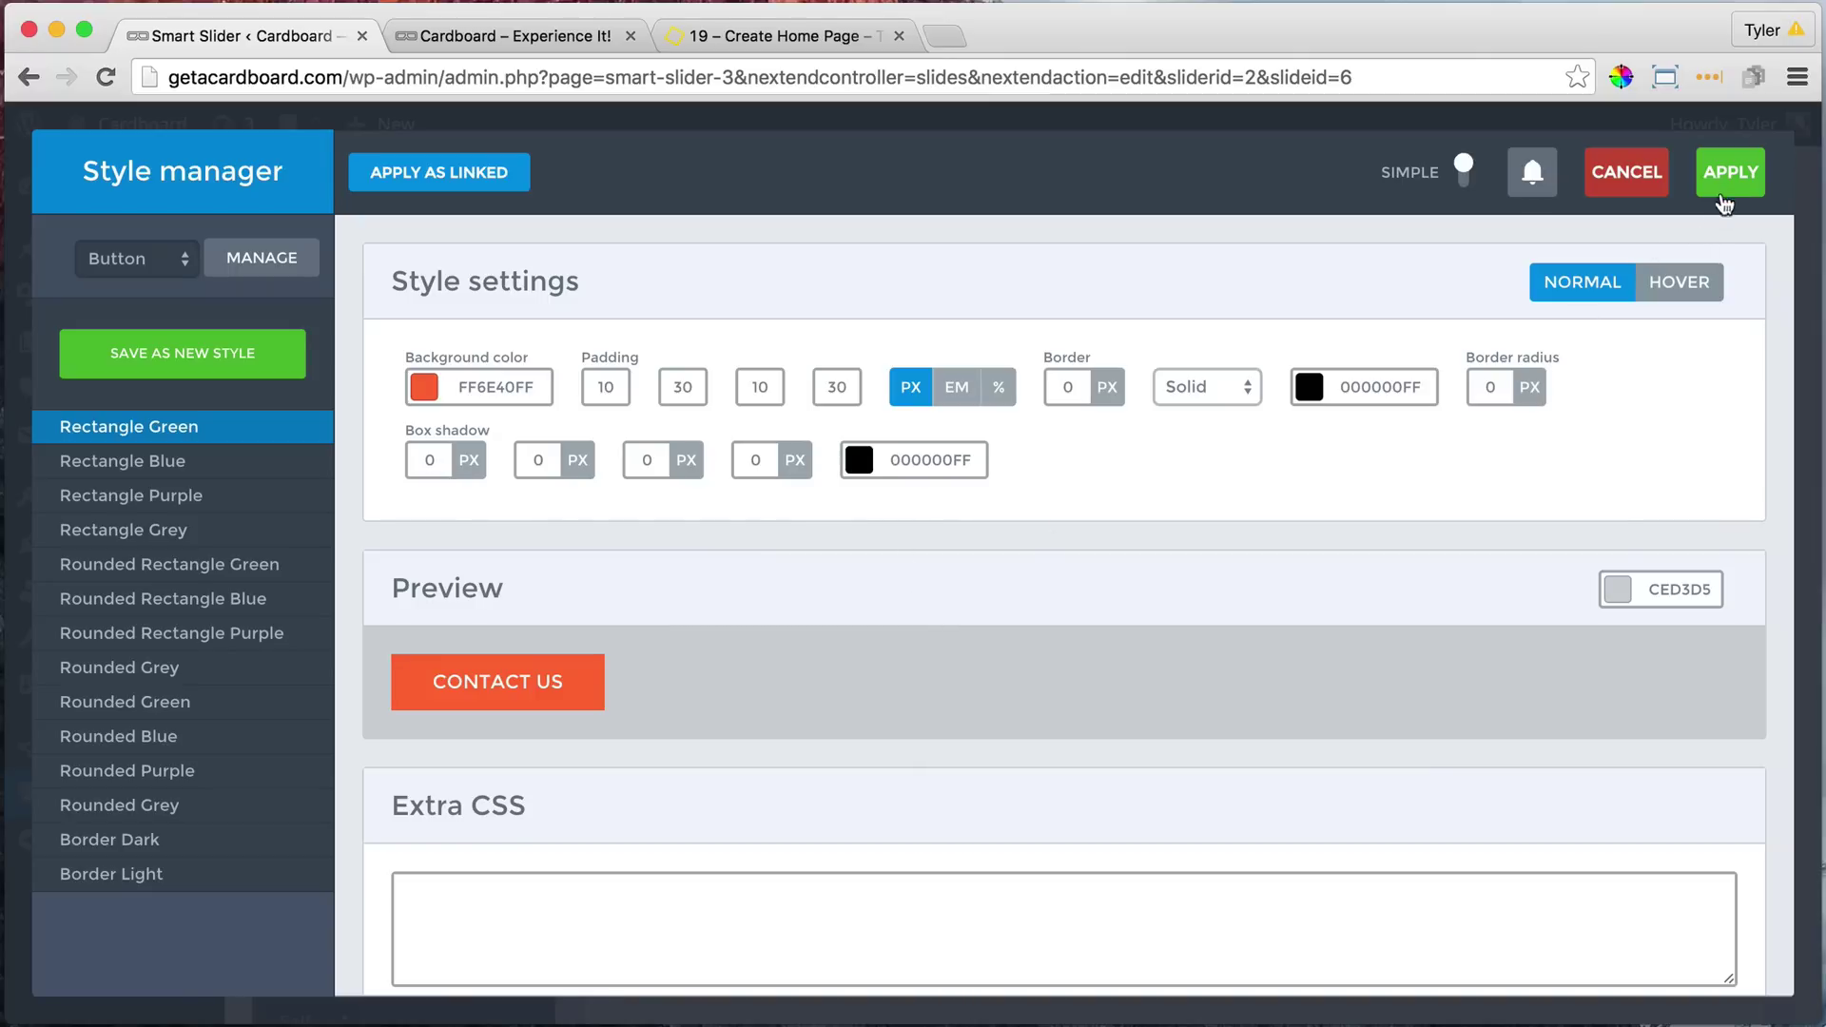
left_click(1724, 203)
- Set the CONTACT US button's link to /contact
scroll(450, 772, "down", 3)
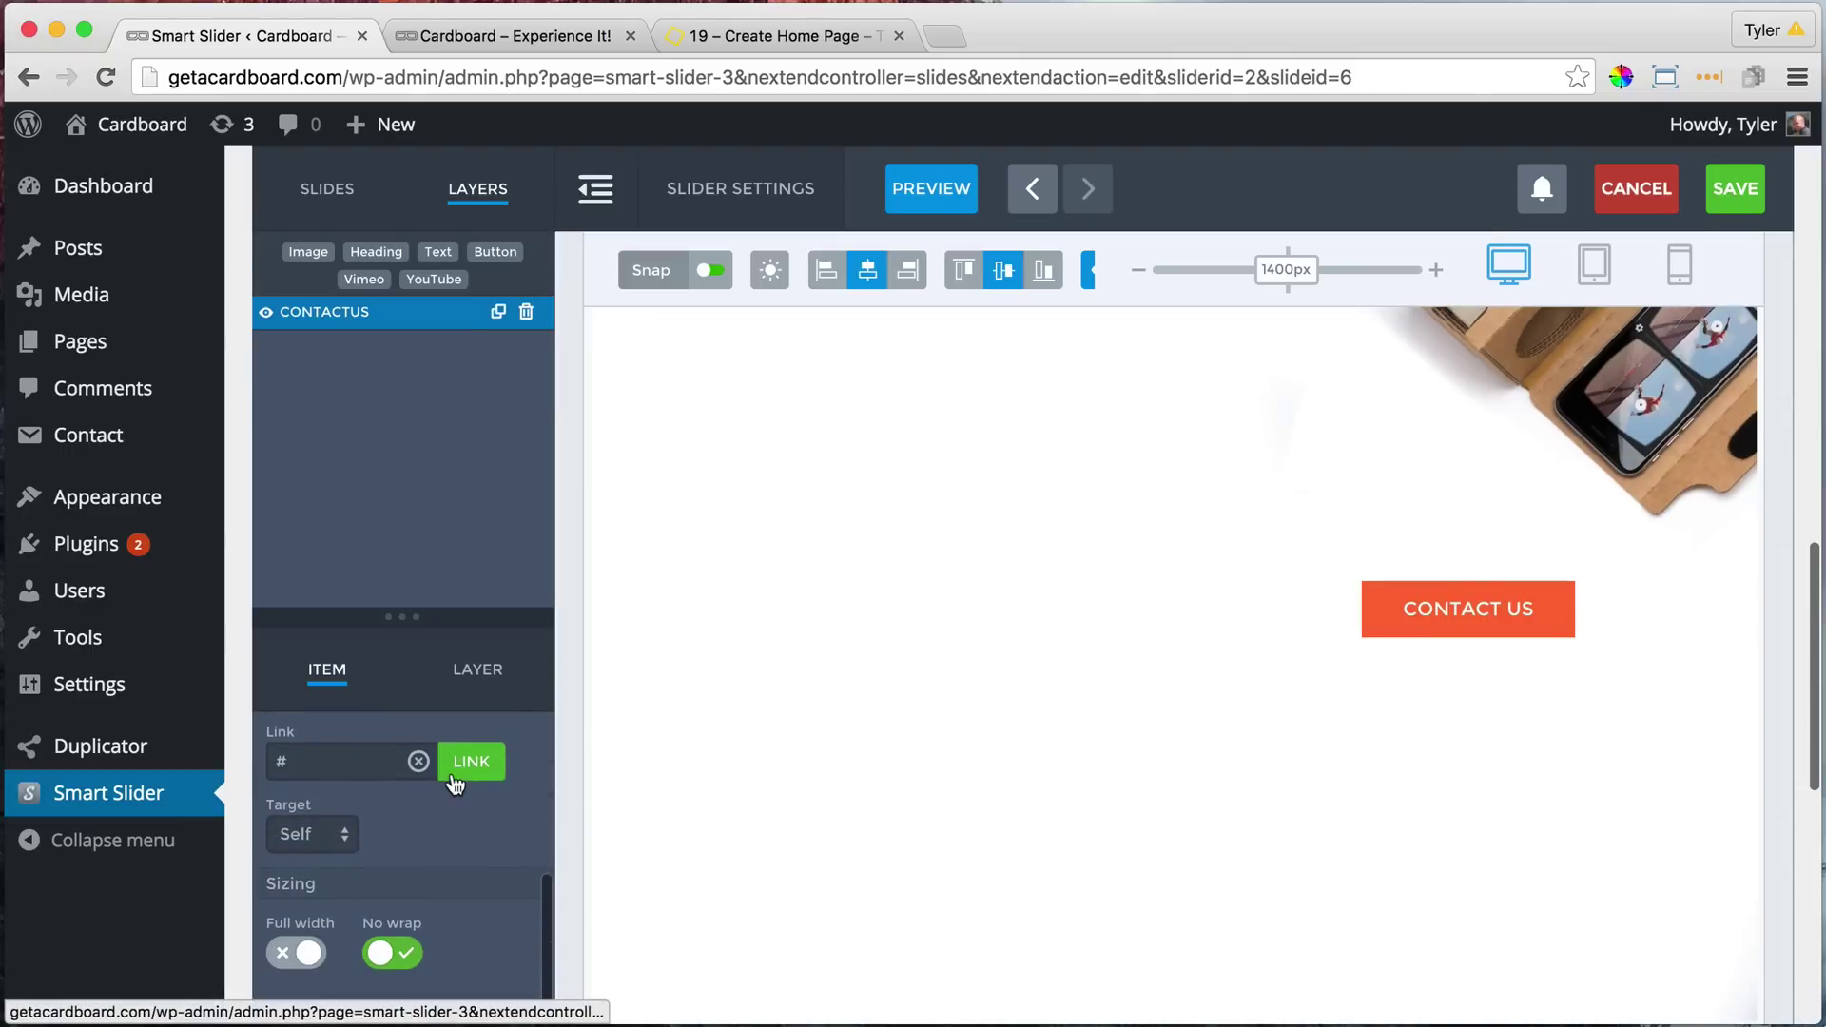
left_click(347, 801)
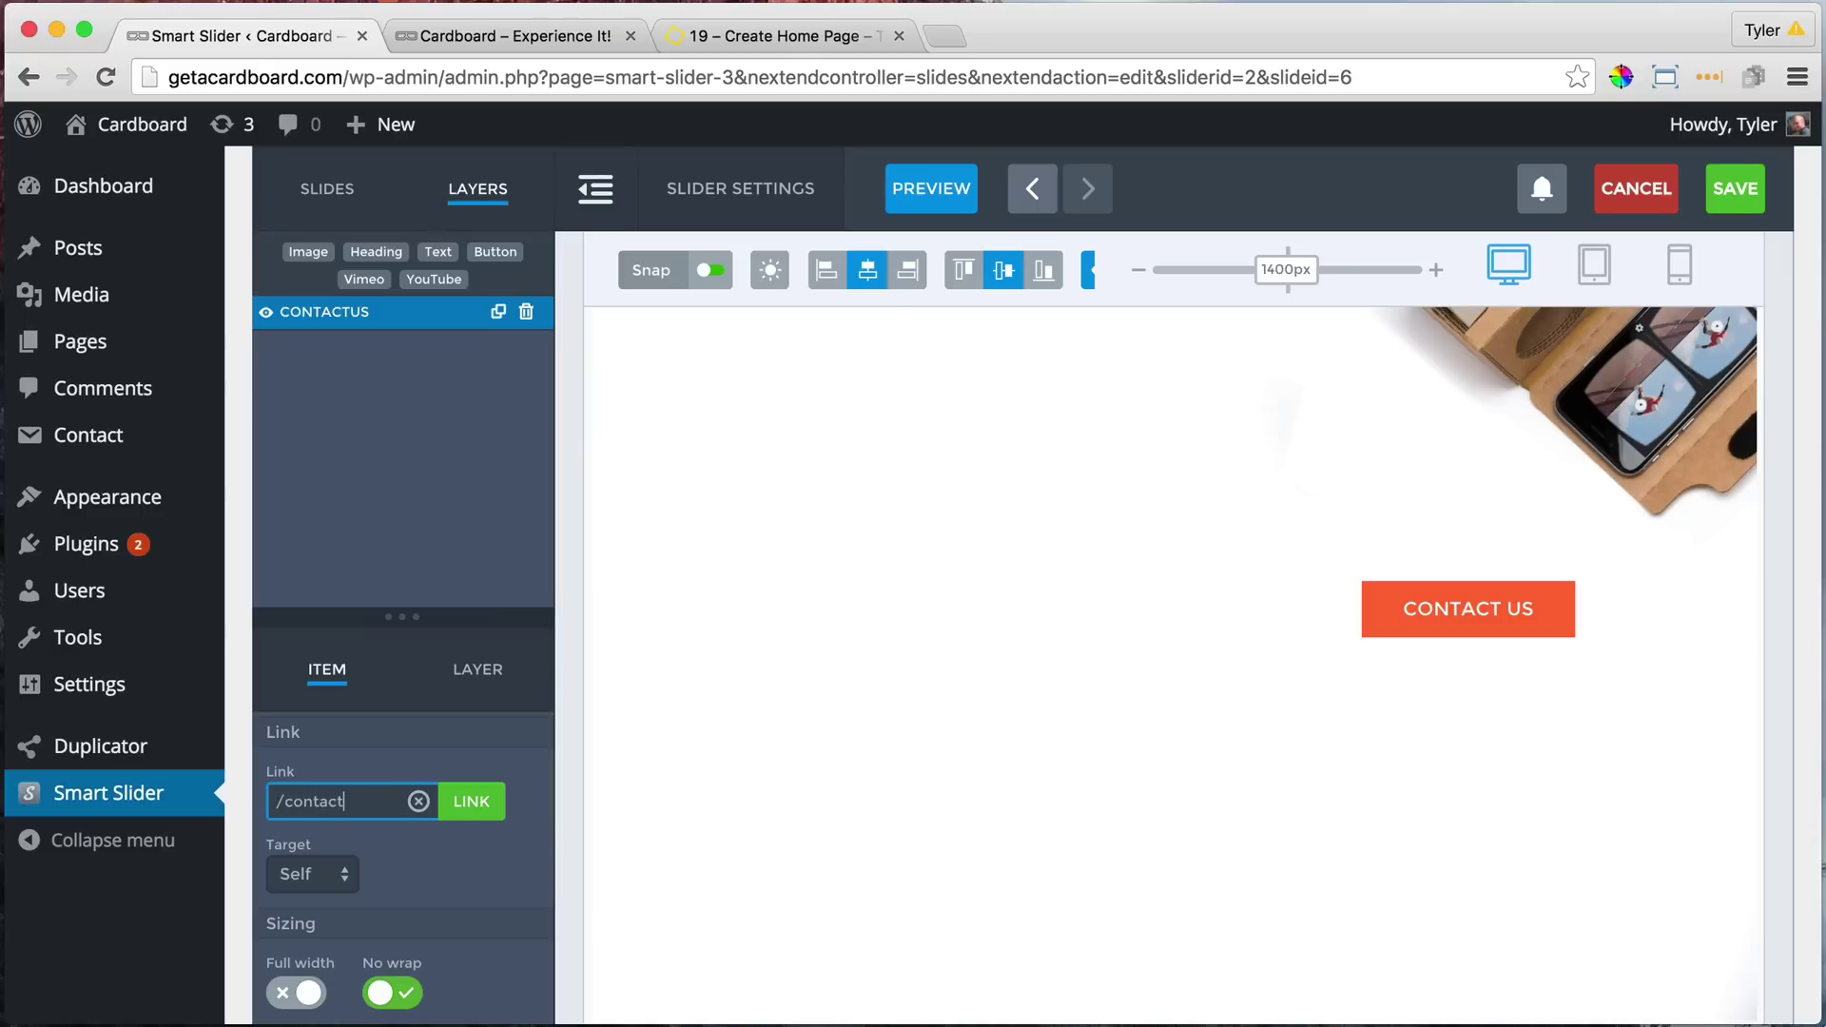
left_click(473, 879)
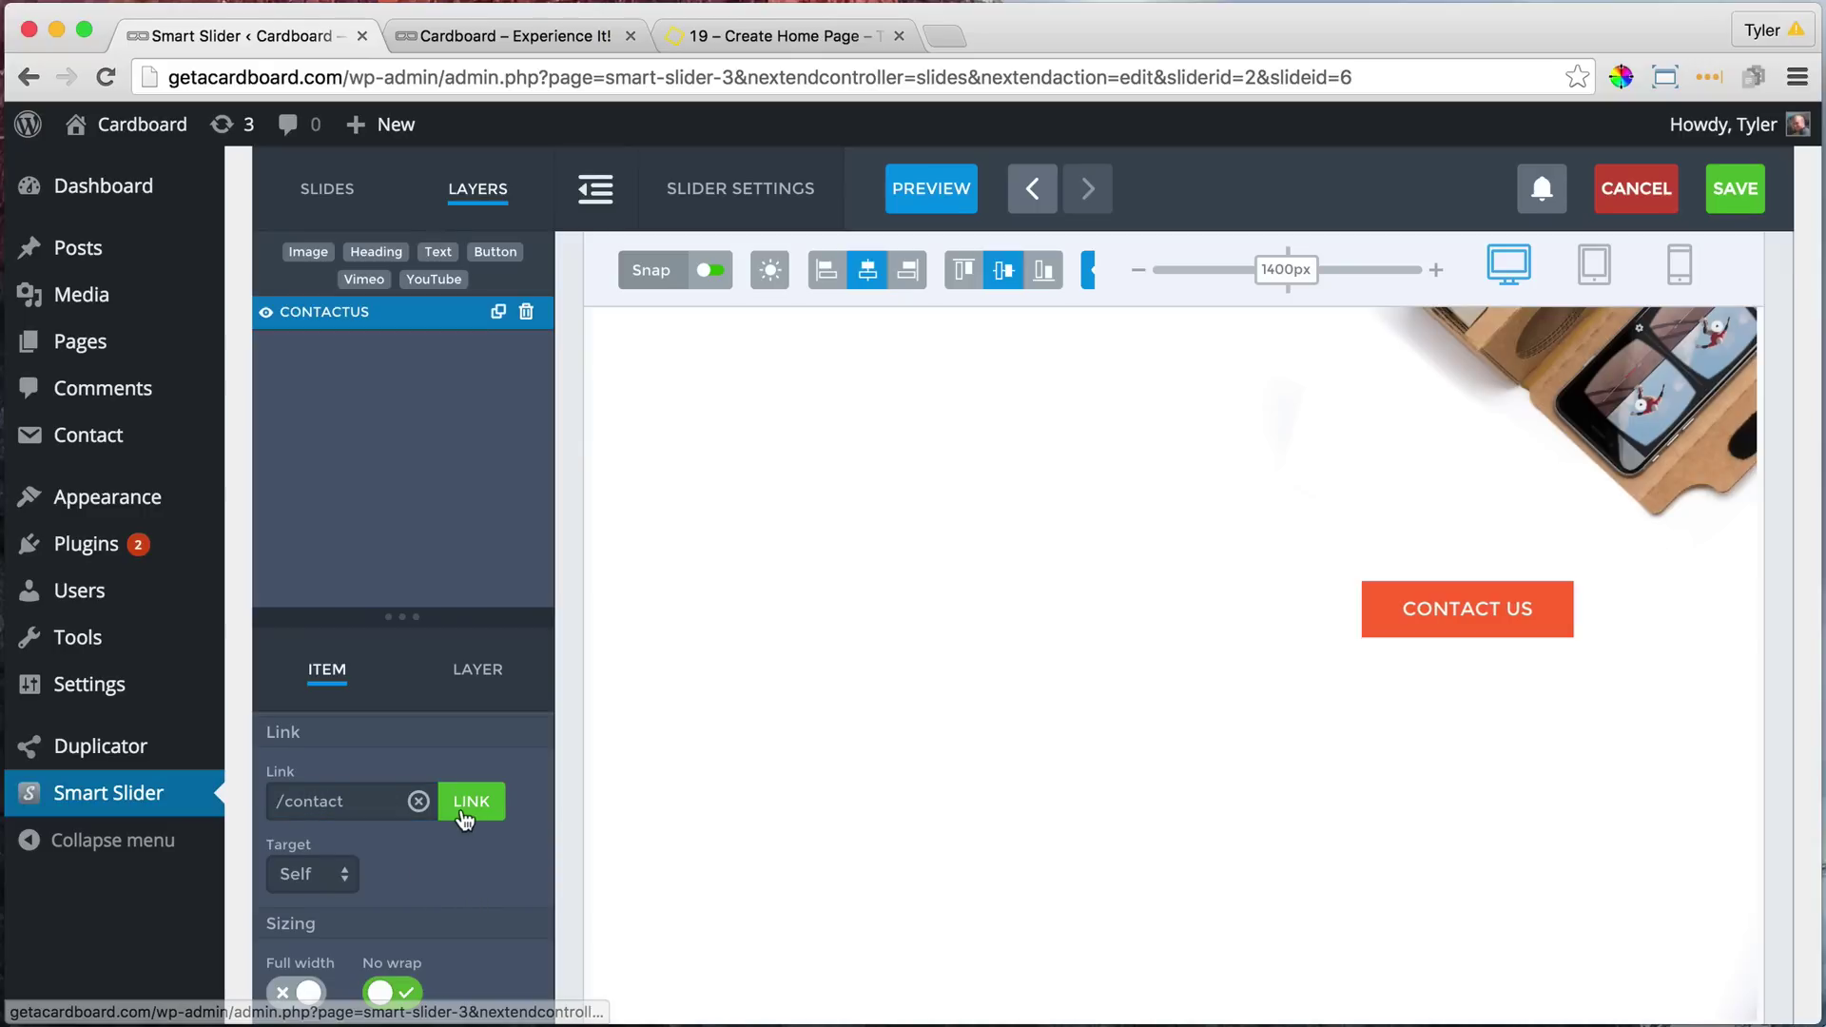
- Set the CONTACT US button's font size to 16 px and line height to 2, and apply the font settings
scroll(466, 808, "up", 3)
scroll(475, 800, "up", 3)
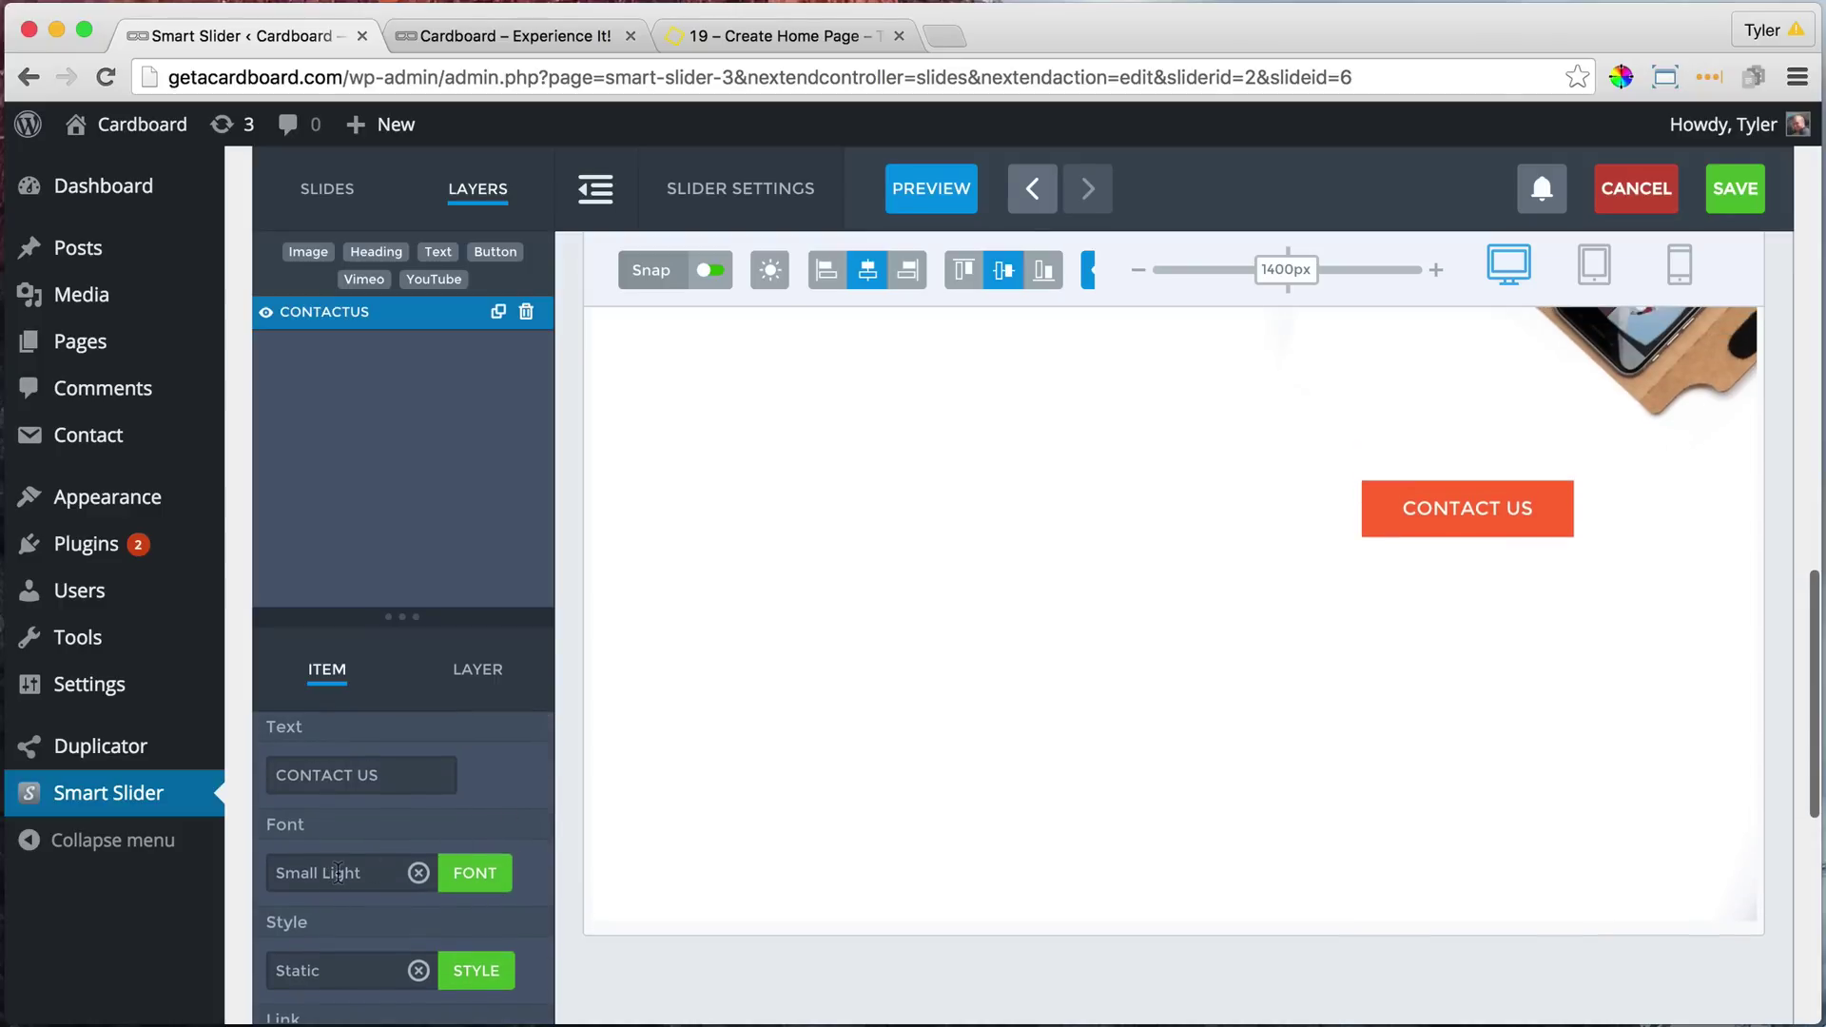
left_click(341, 882)
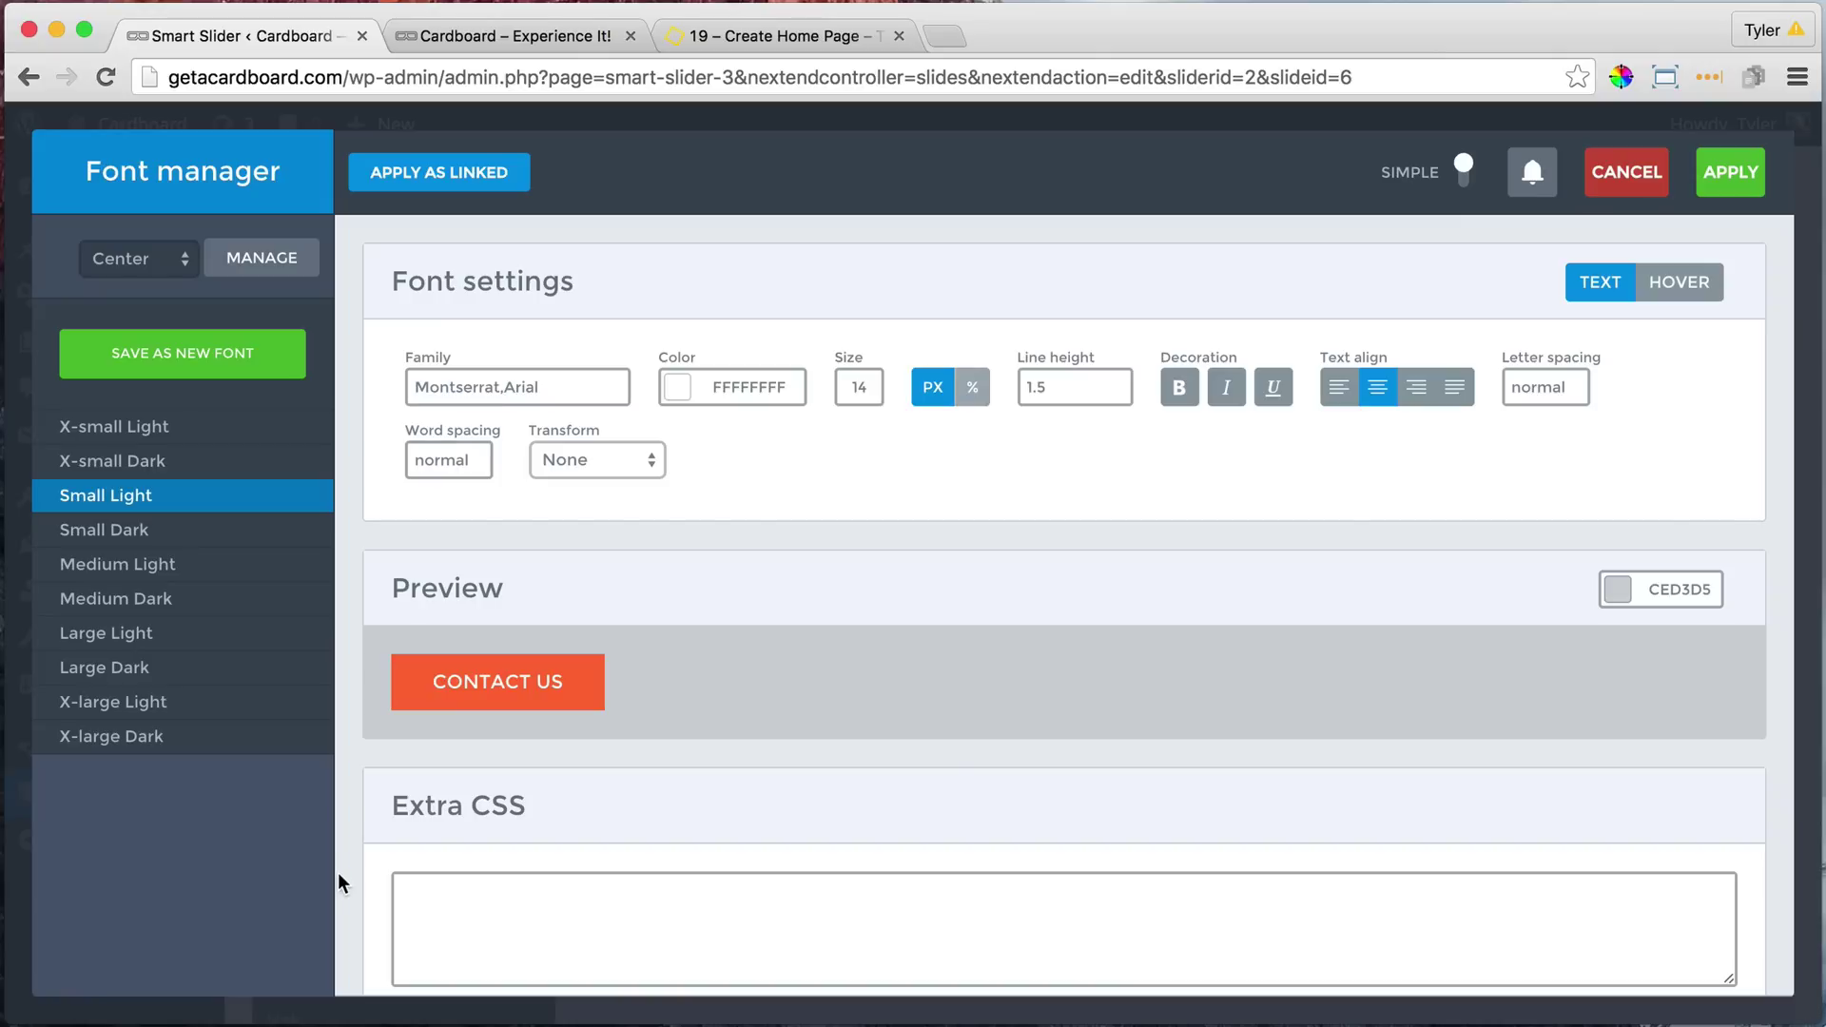
left_click_drag(847, 391, 932, 390)
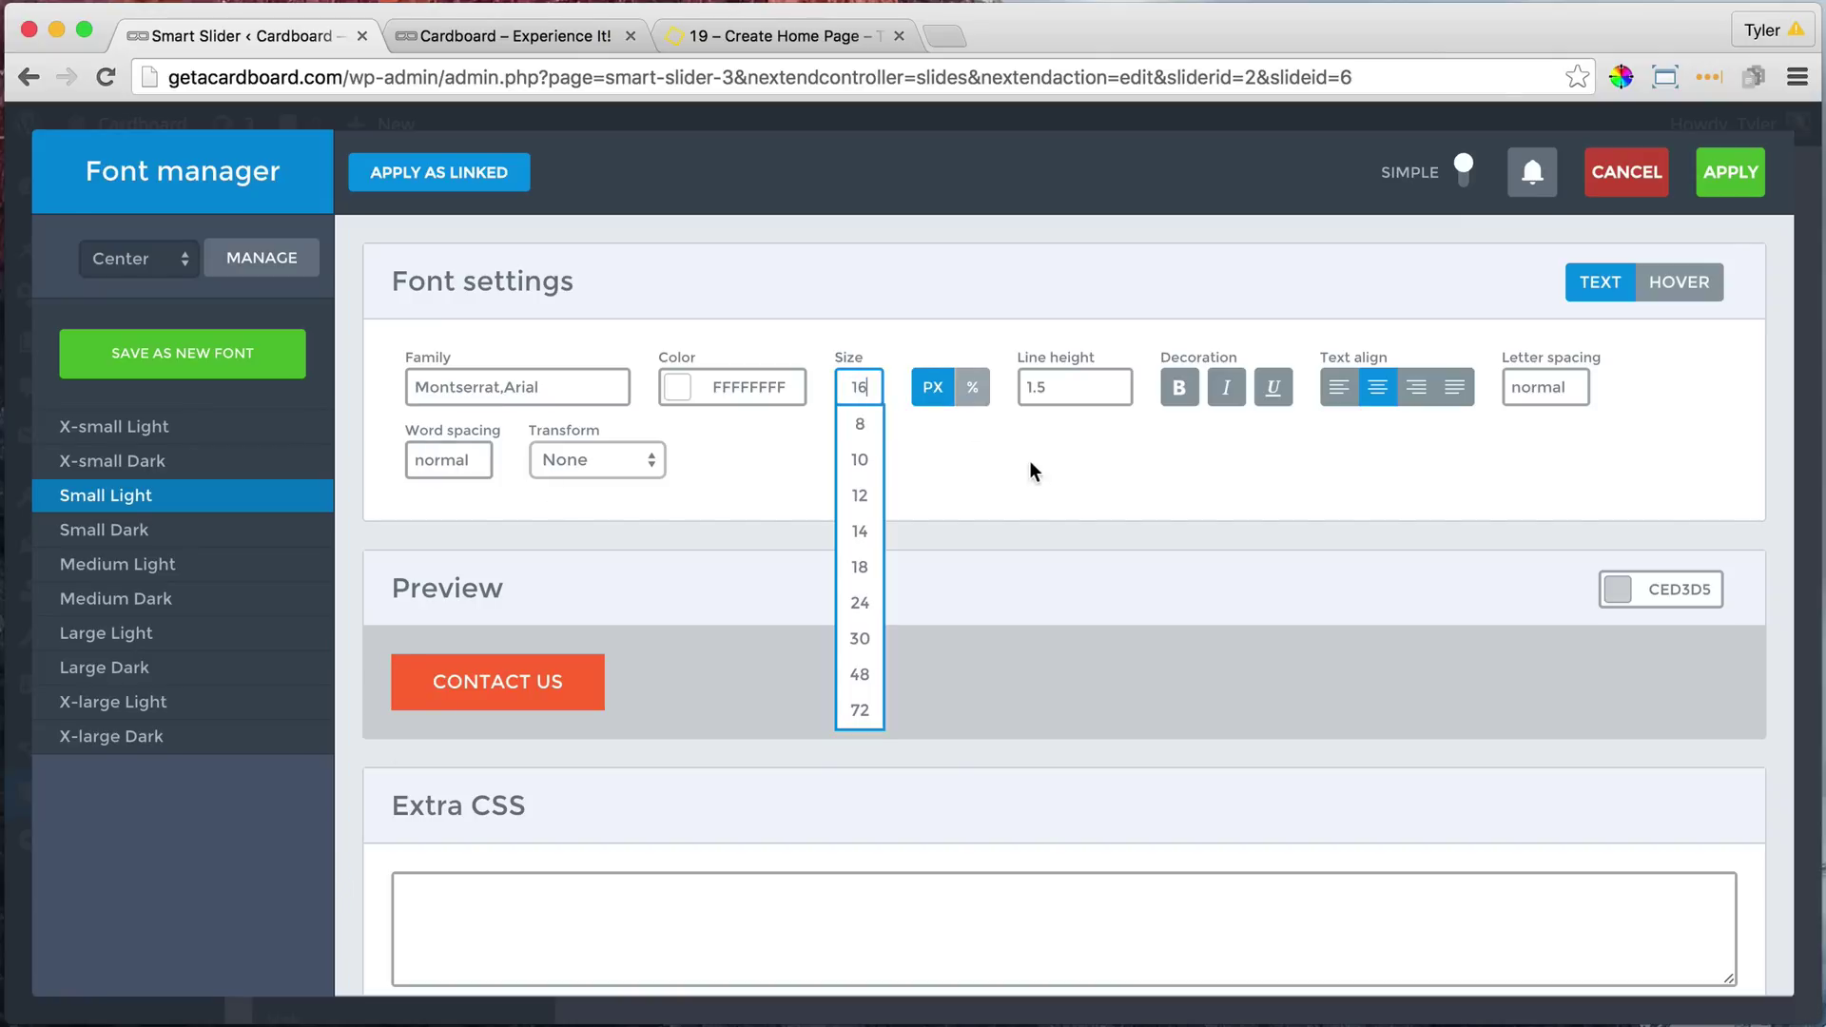
left_click(1054, 464)
left_click(1054, 392)
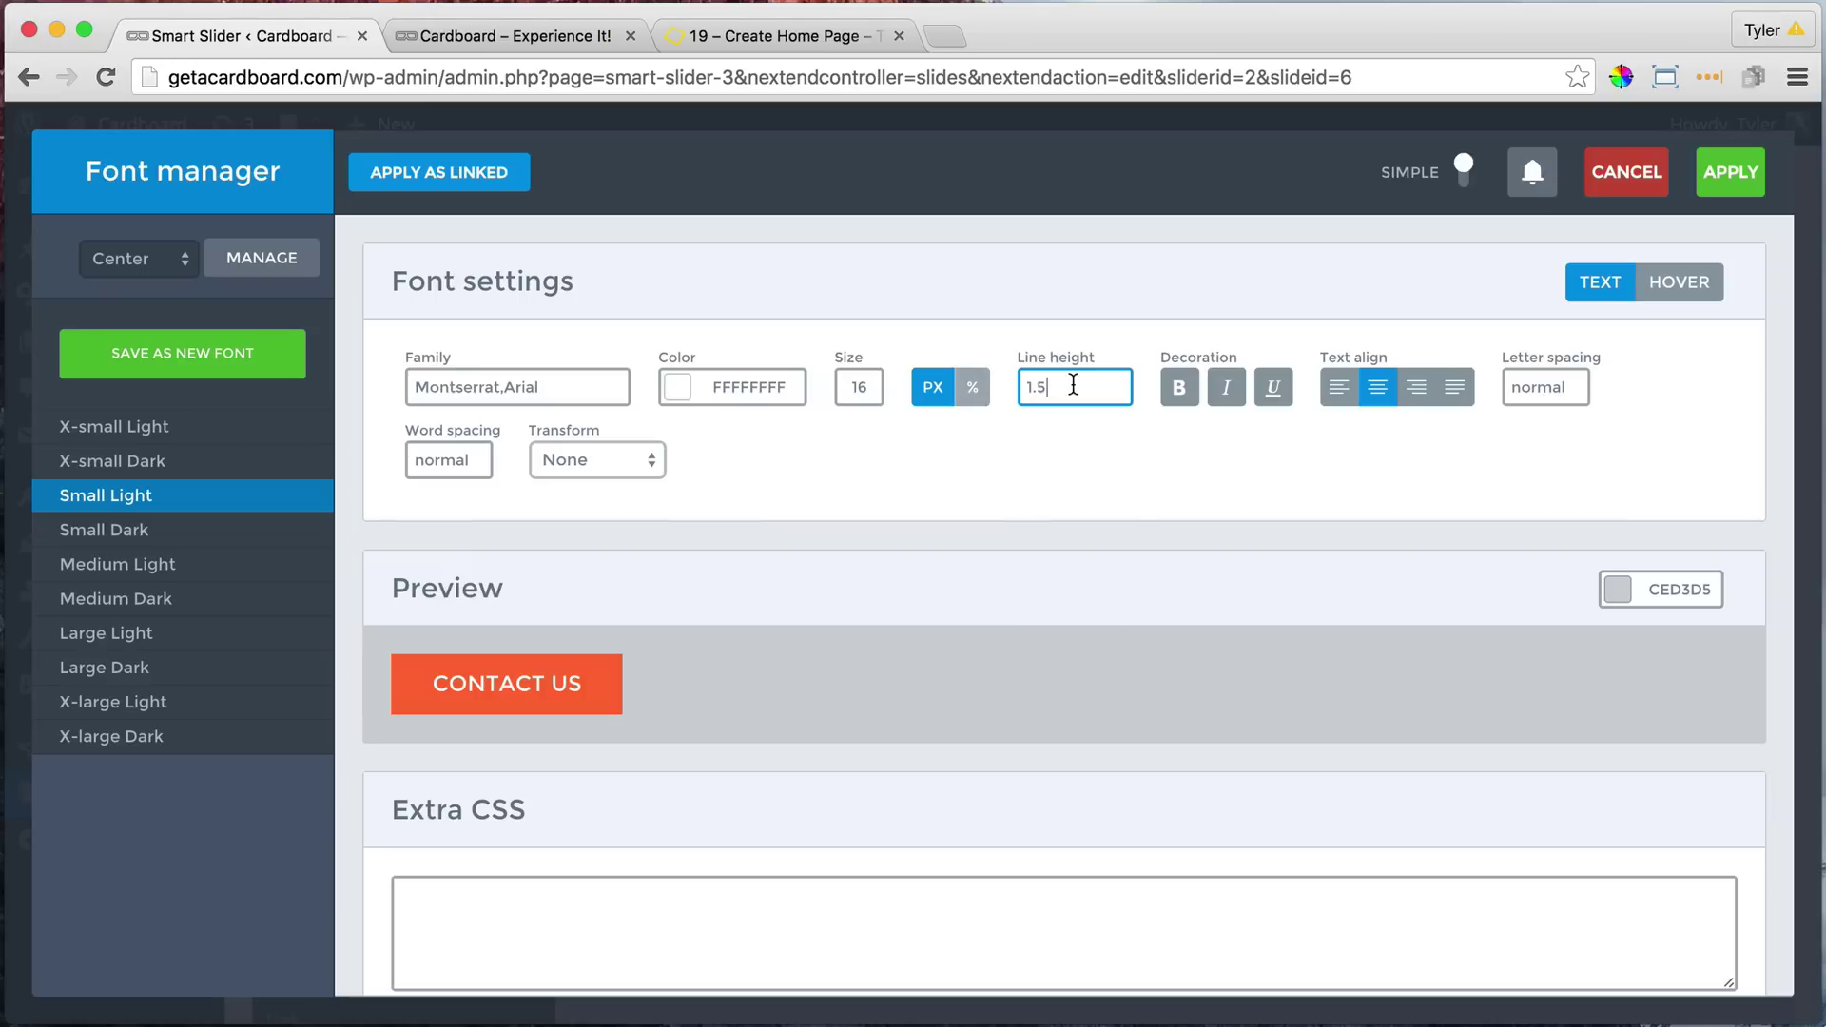
left_click(1056, 594)
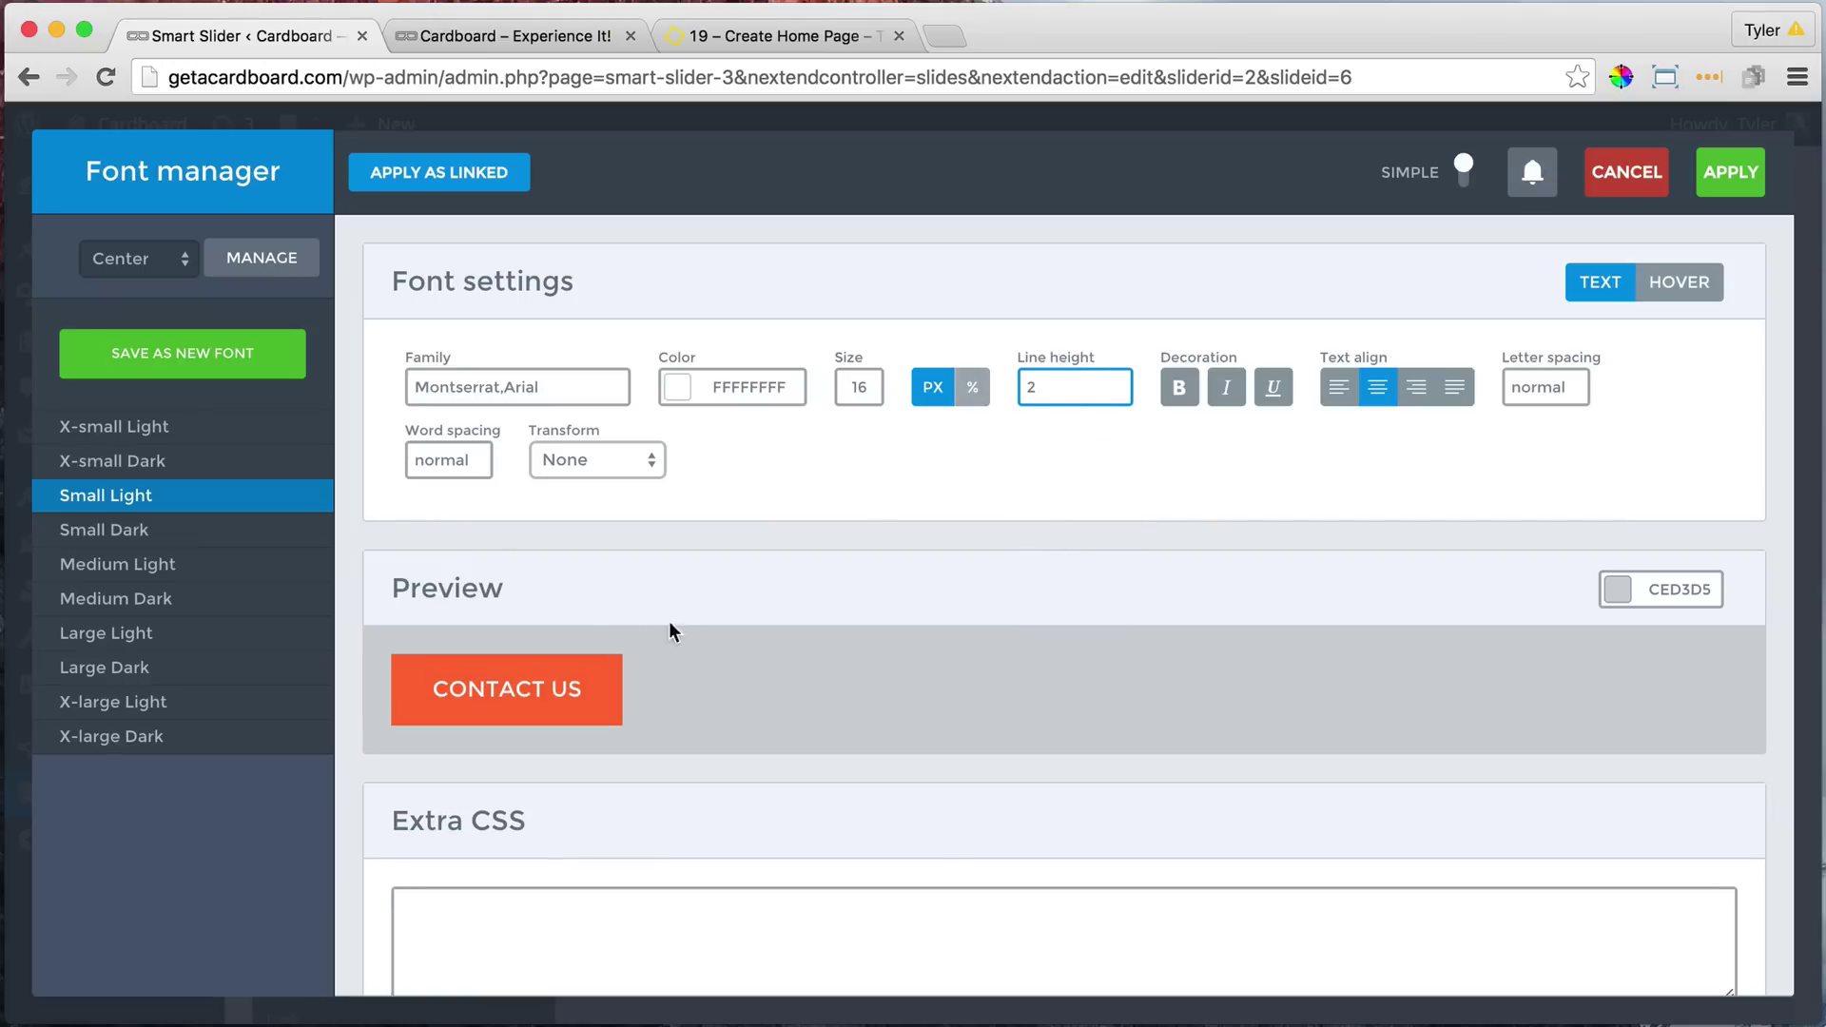
left_click(1755, 171)
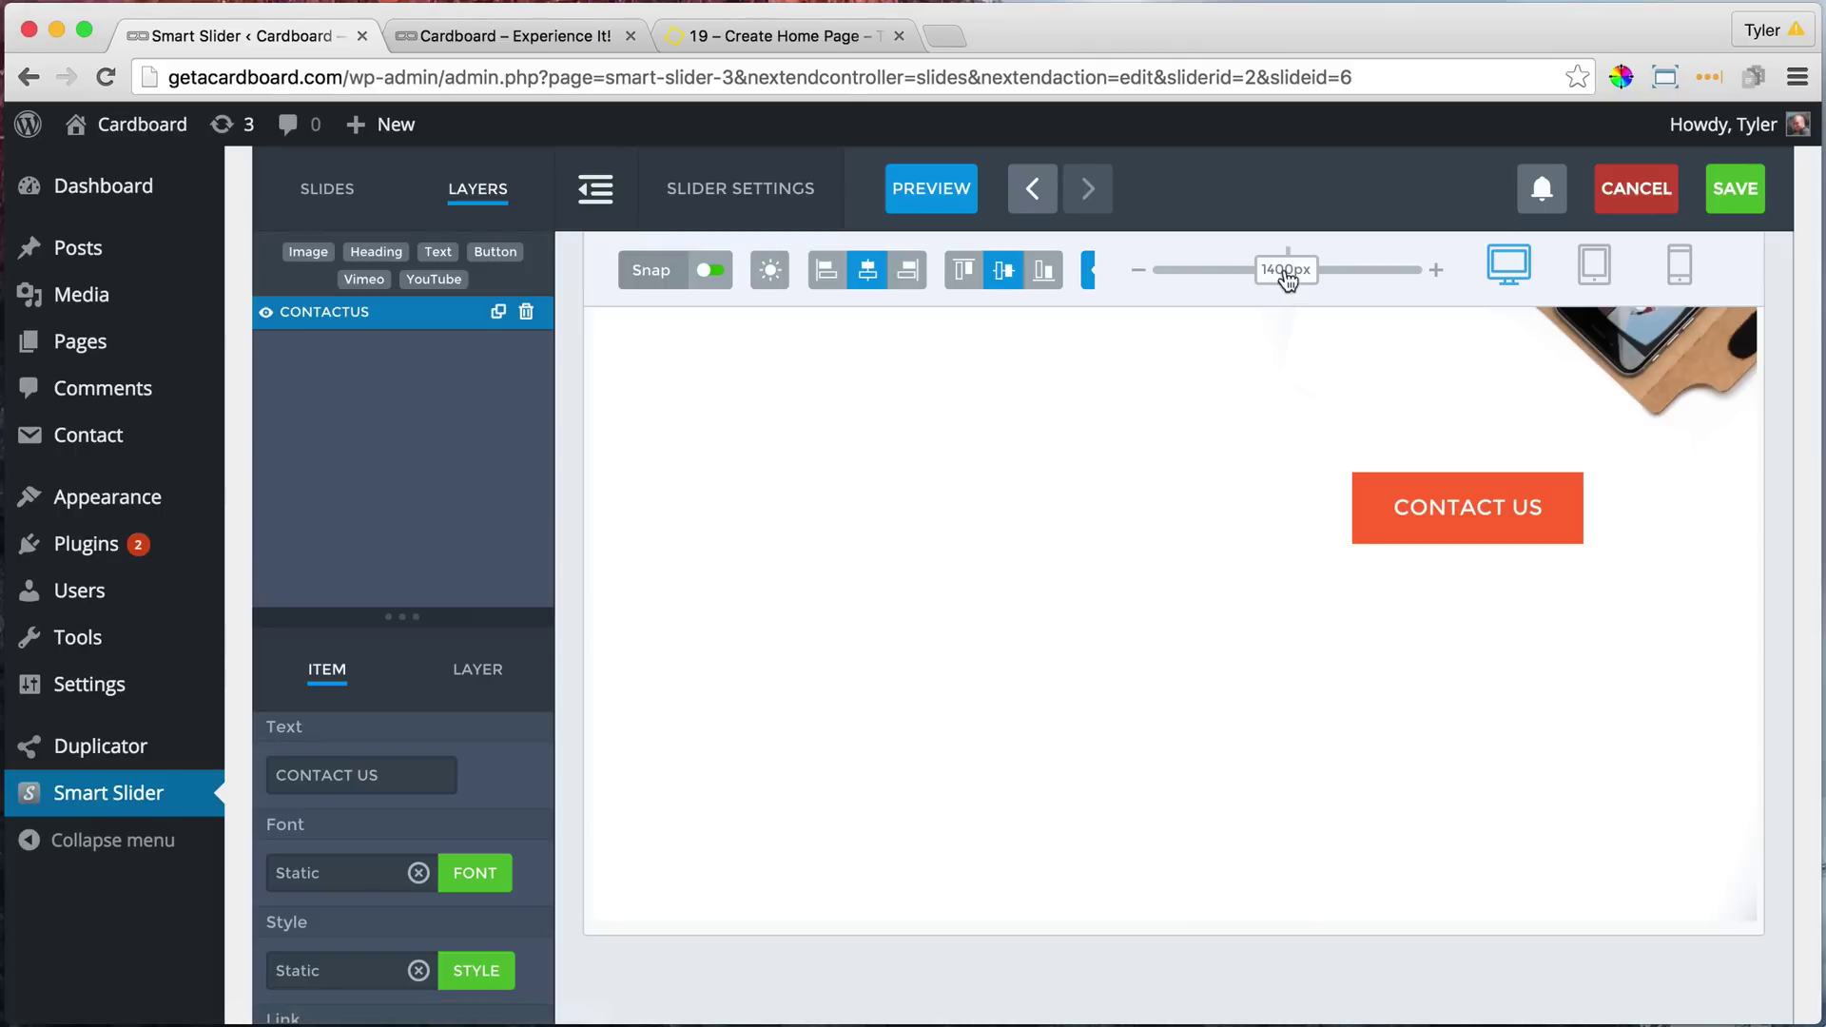
- Check the CONTACT US slide at canvas widths of 522px and 1298px, and save the slide
left_click_drag(1289, 272, 1205, 273)
scroll(1360, 516, "up", 3)
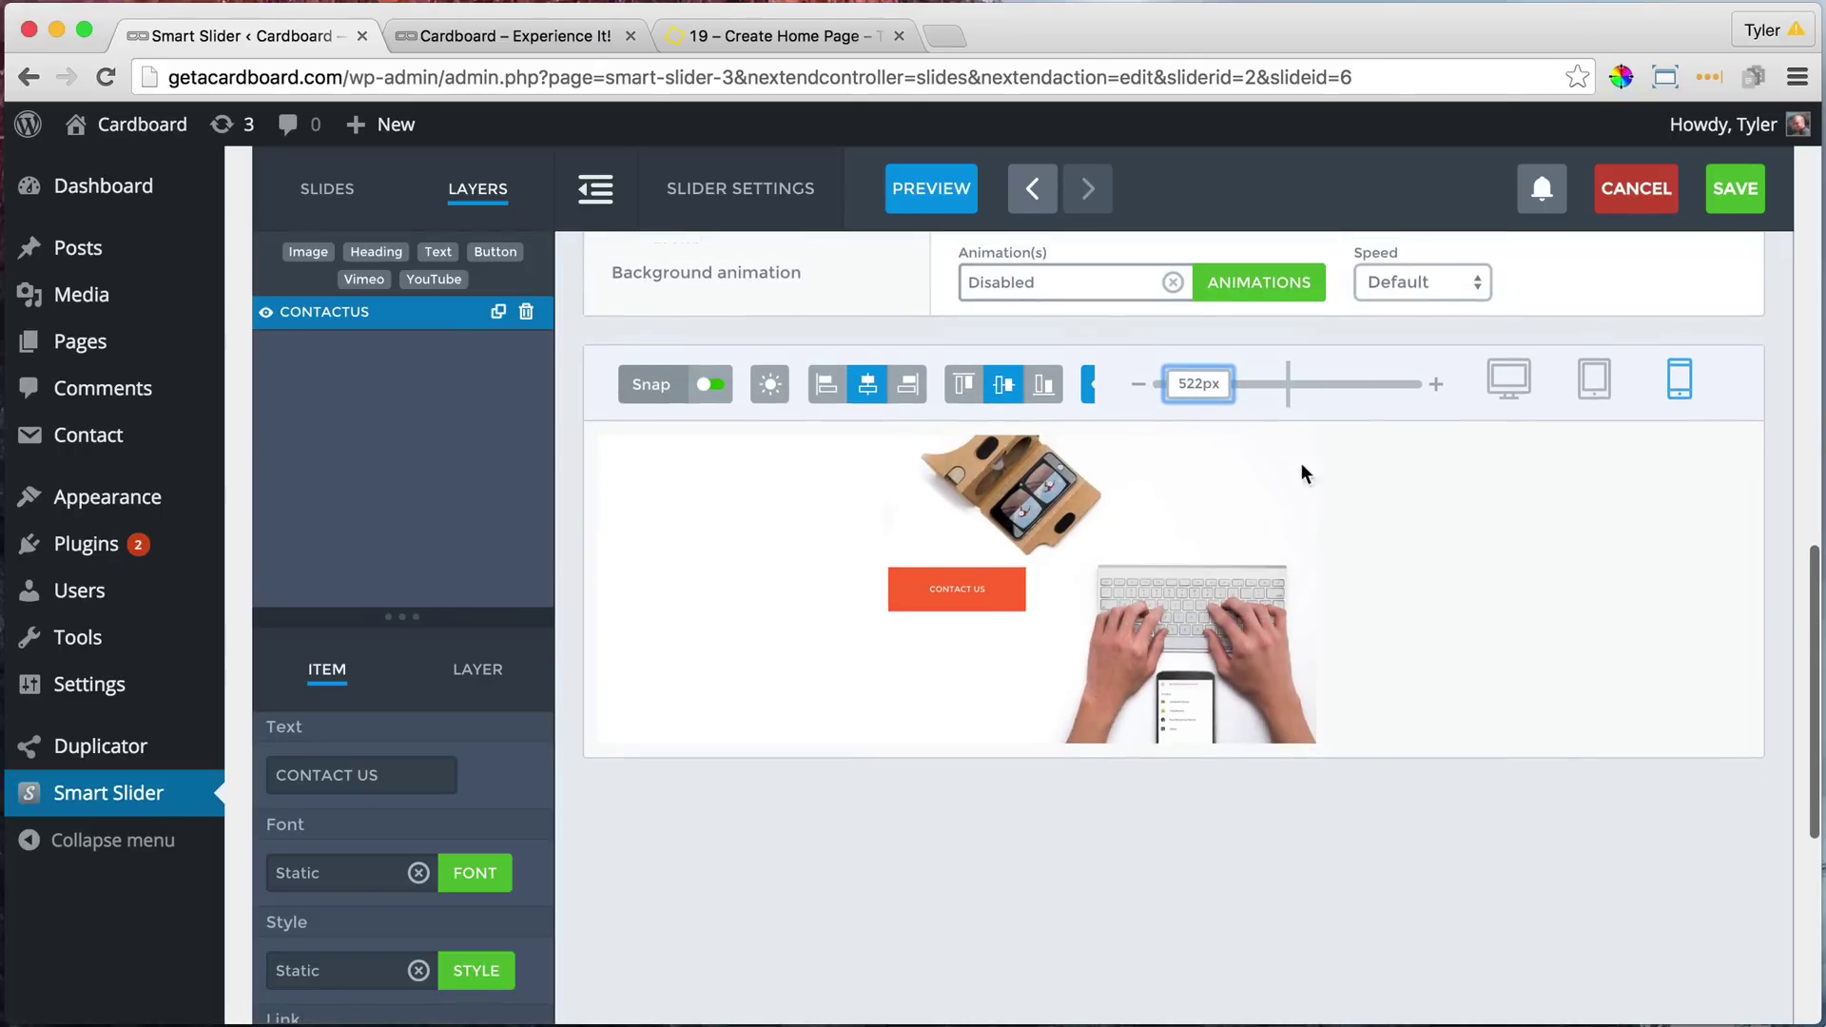
left_click_drag(1200, 386, 1275, 387)
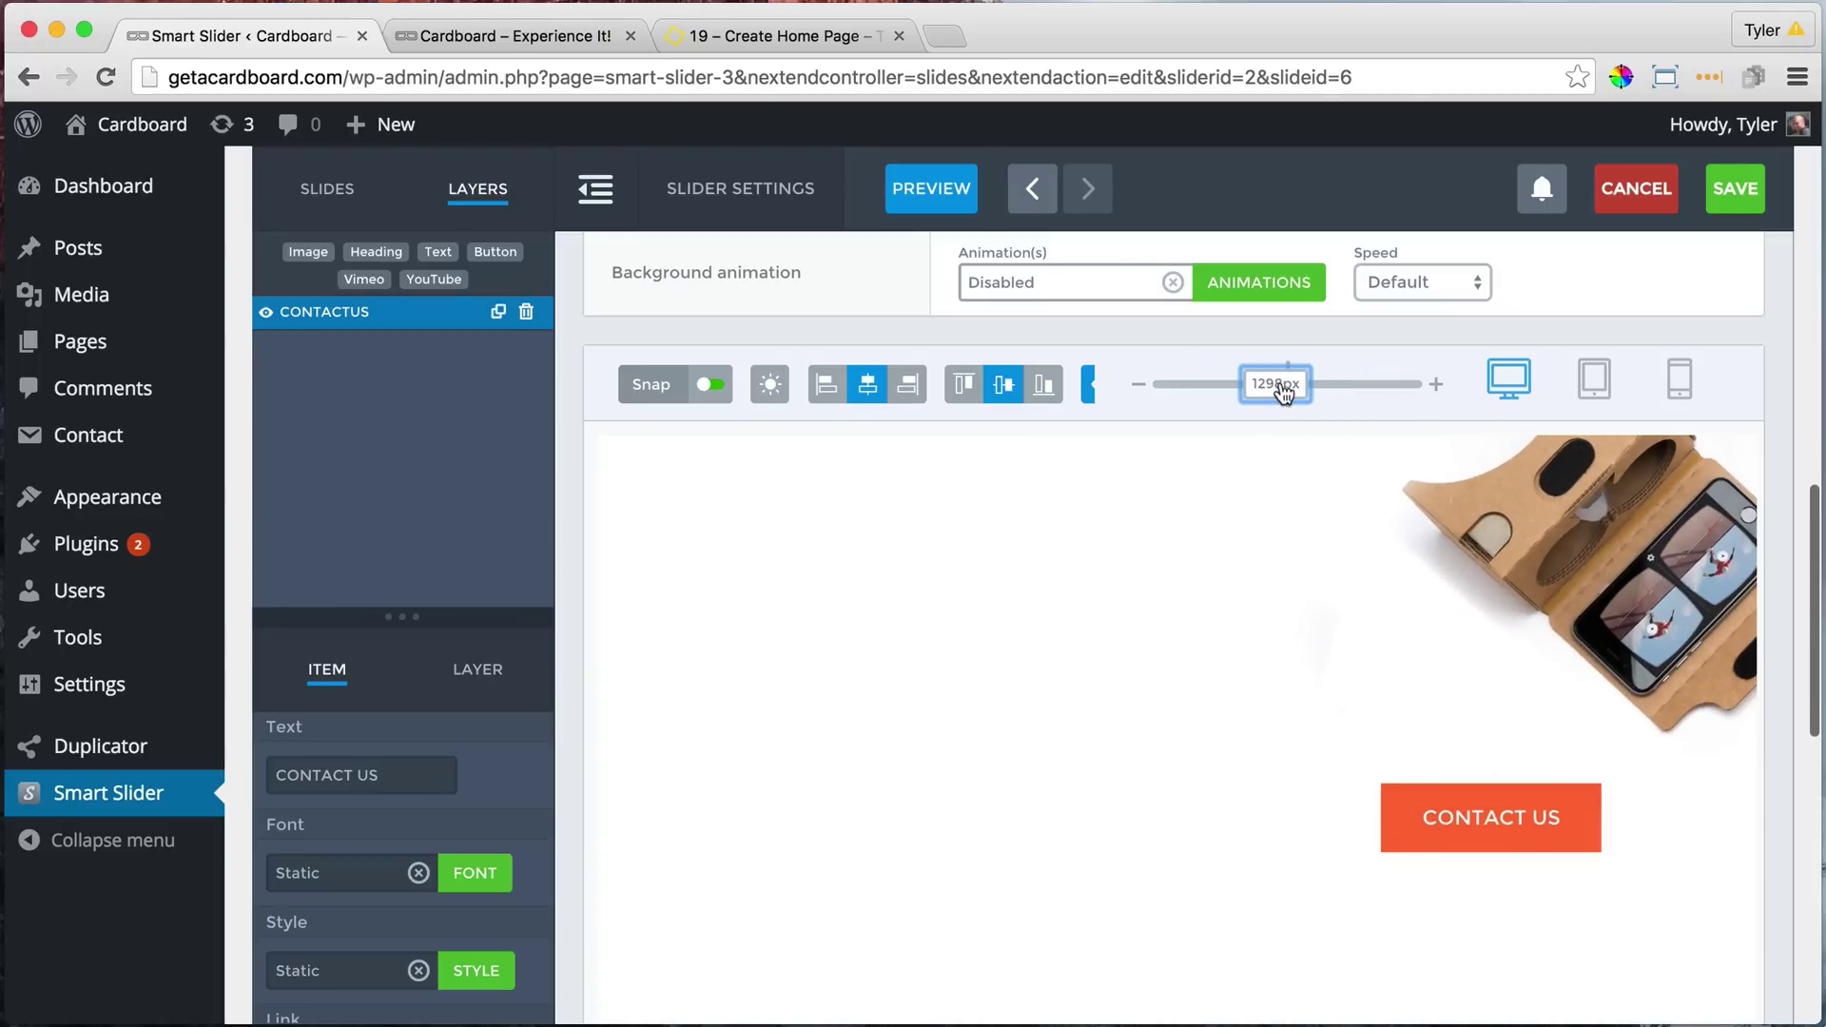
left_click(1747, 187)
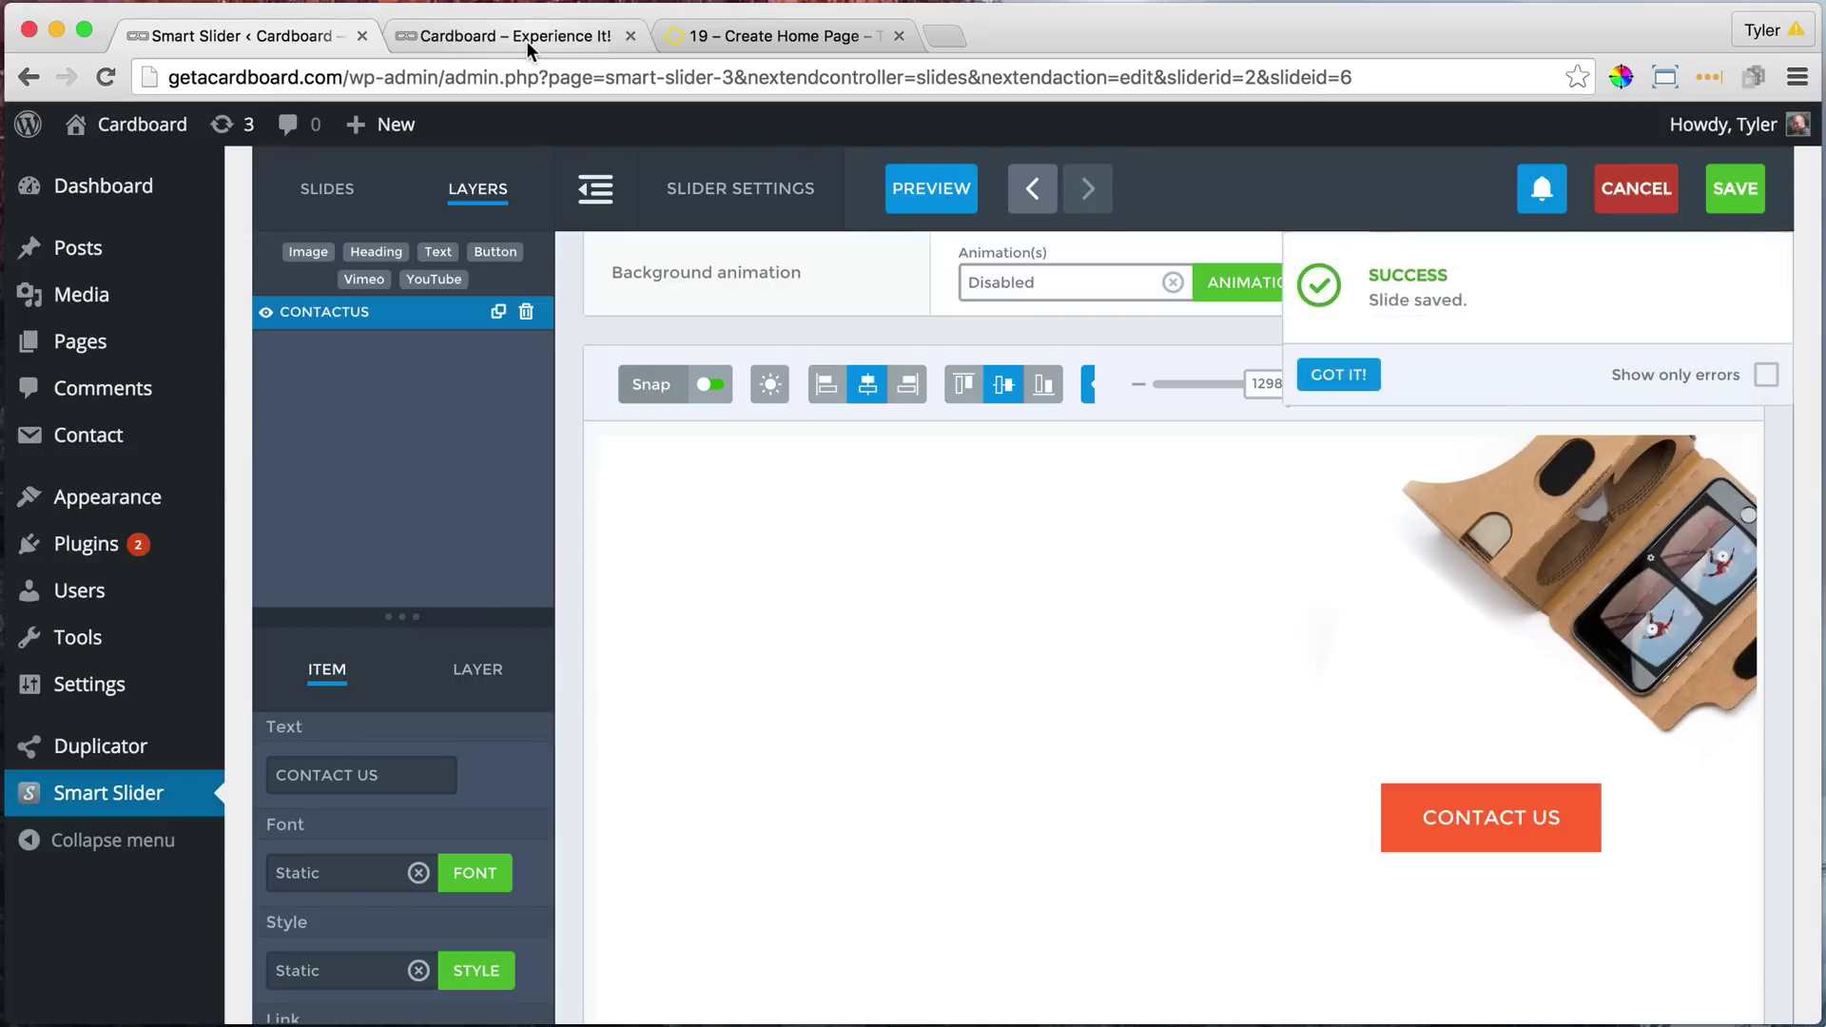
- Reload the live home page and go through all the slider's slides with its arrow
left_click(524, 38)
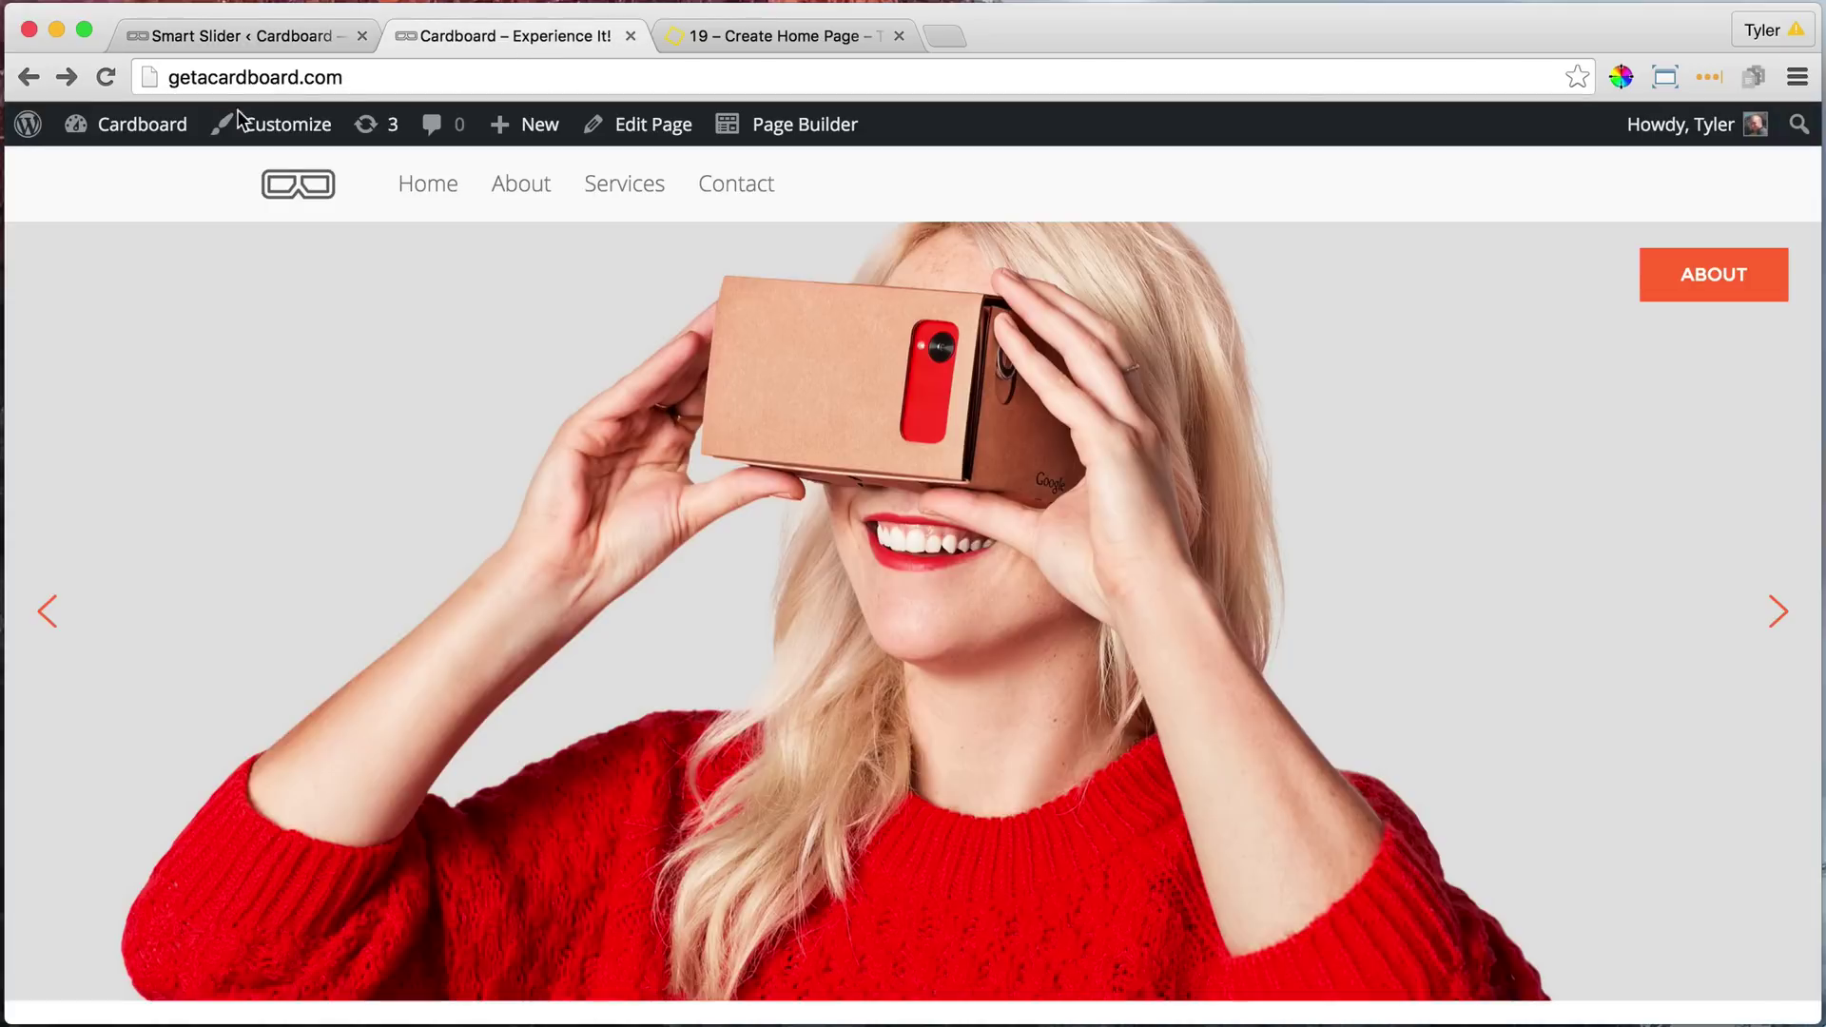
left_click(105, 77)
left_click(1775, 611)
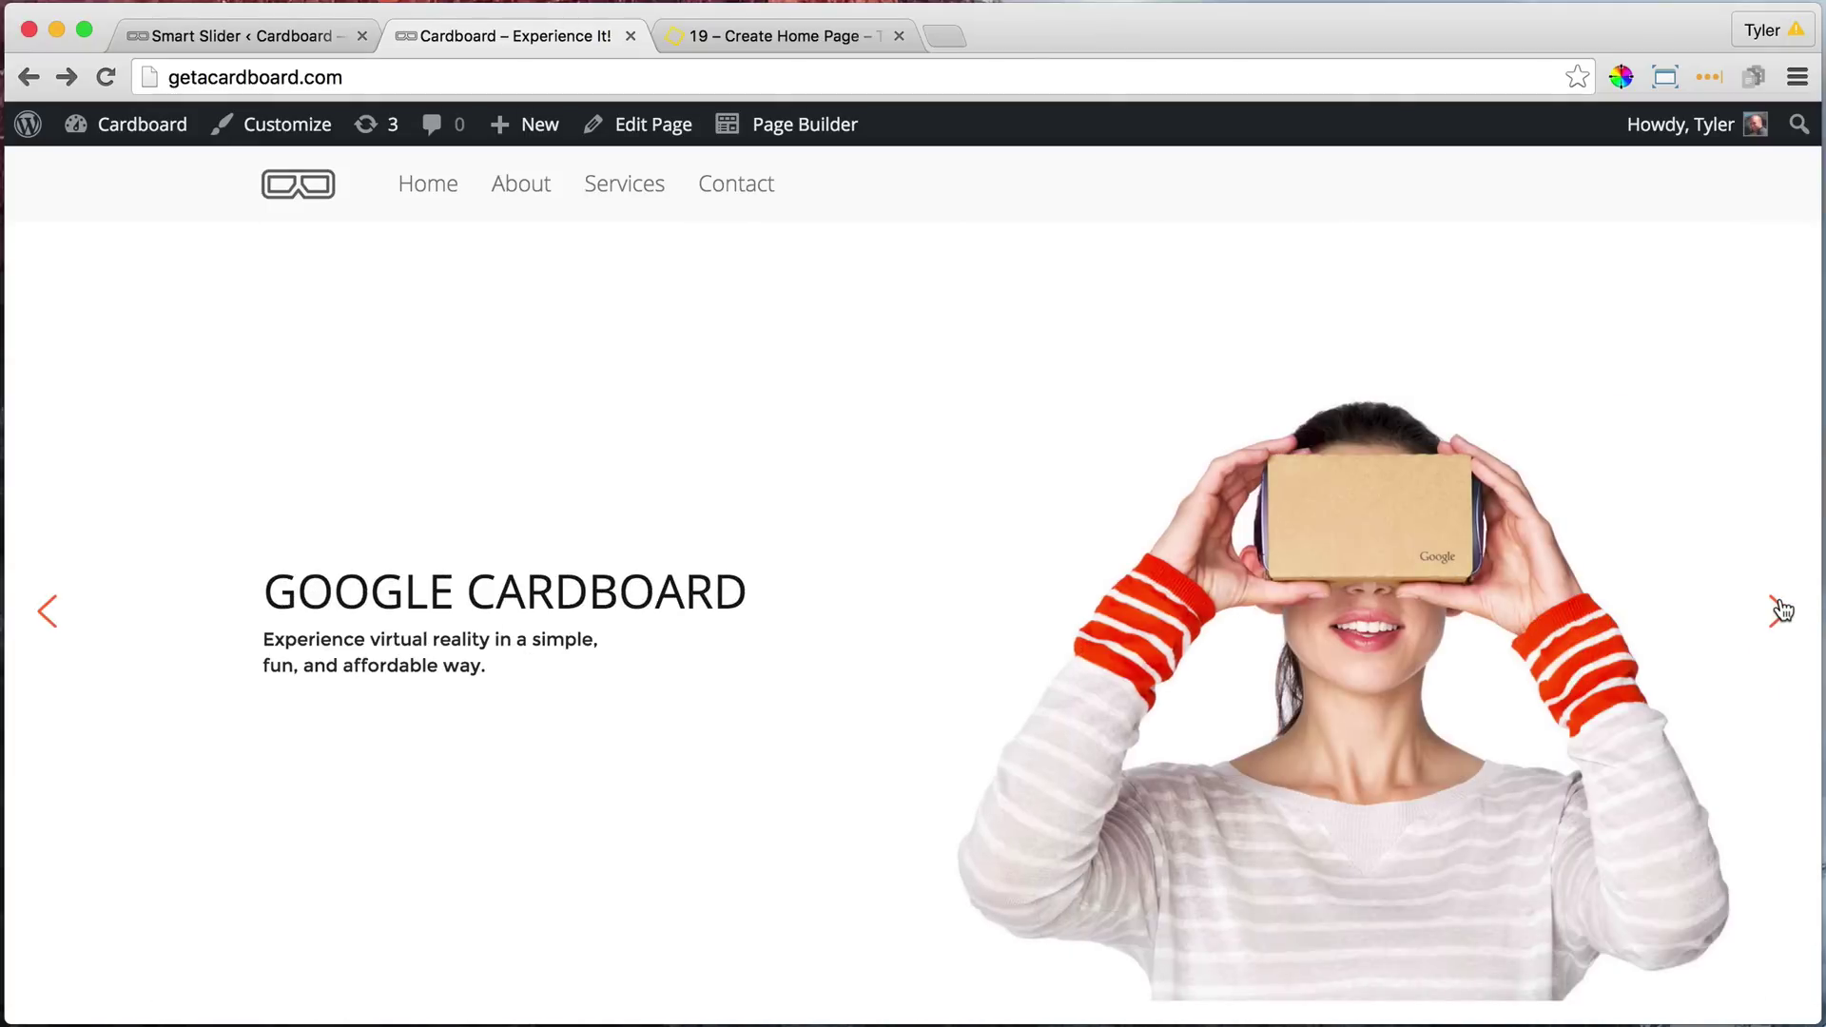
left_click(1776, 610)
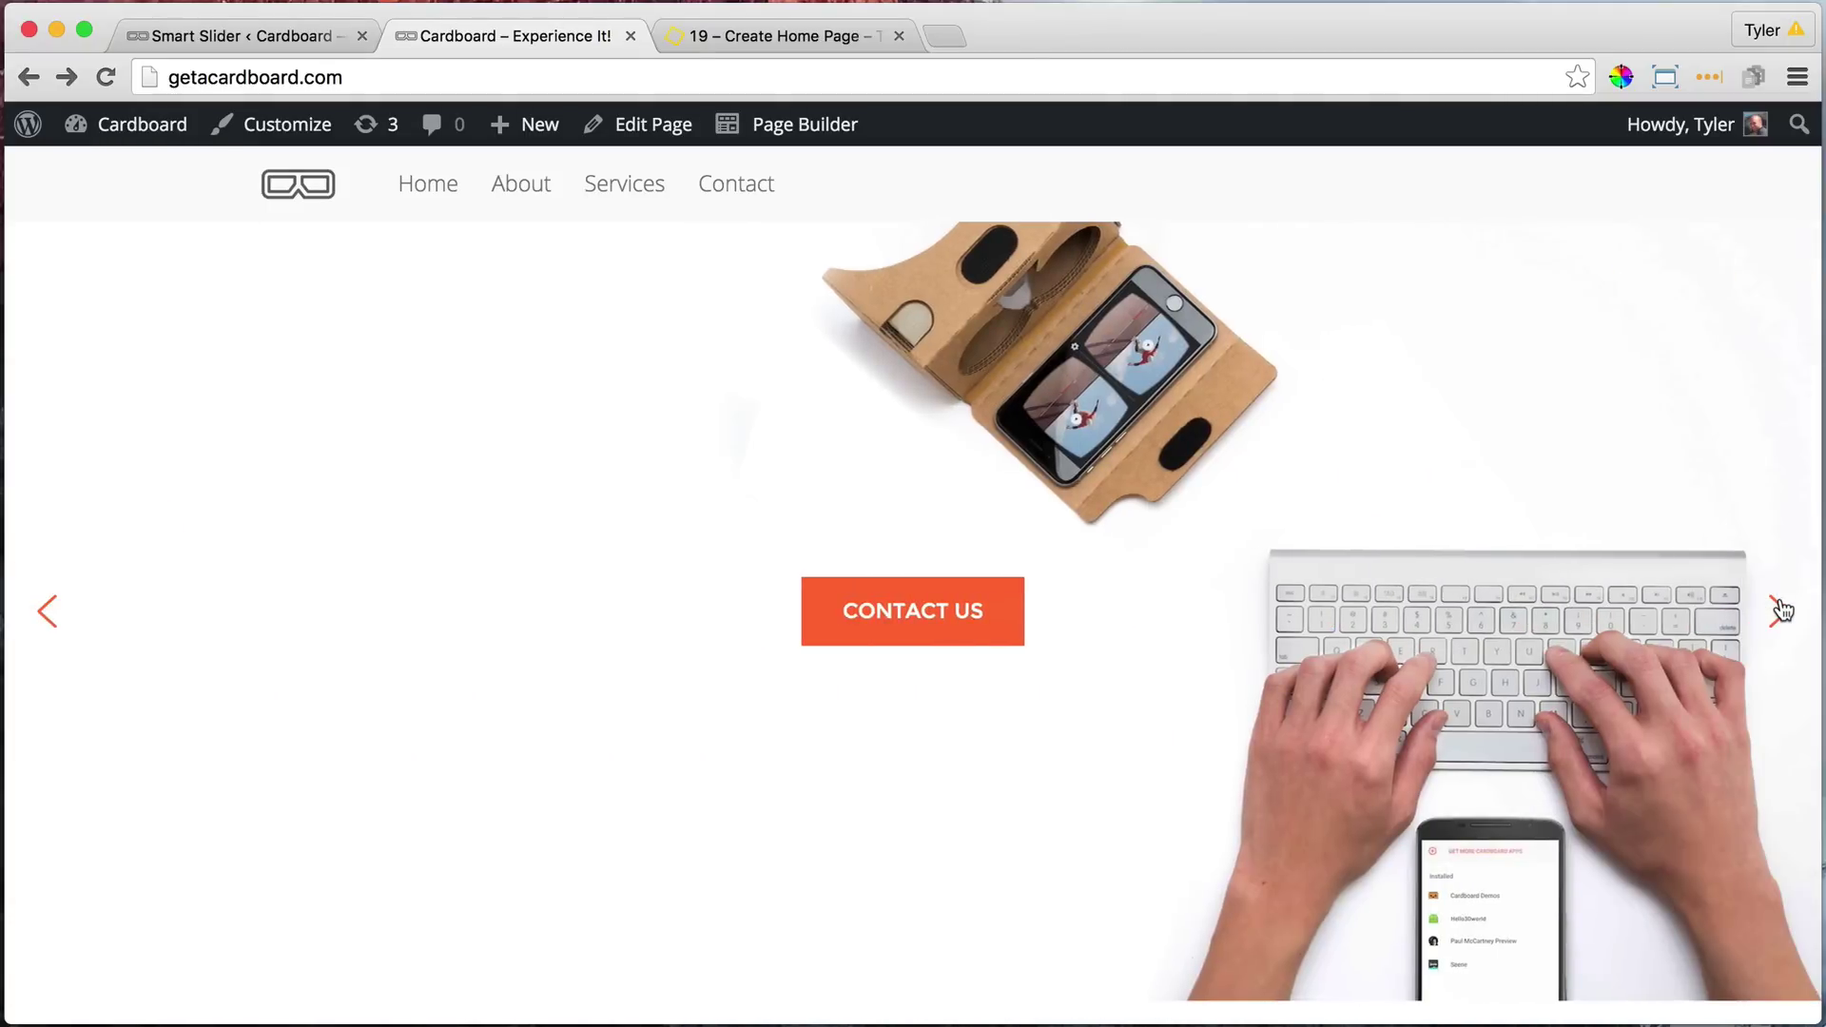
left_click(1776, 611)
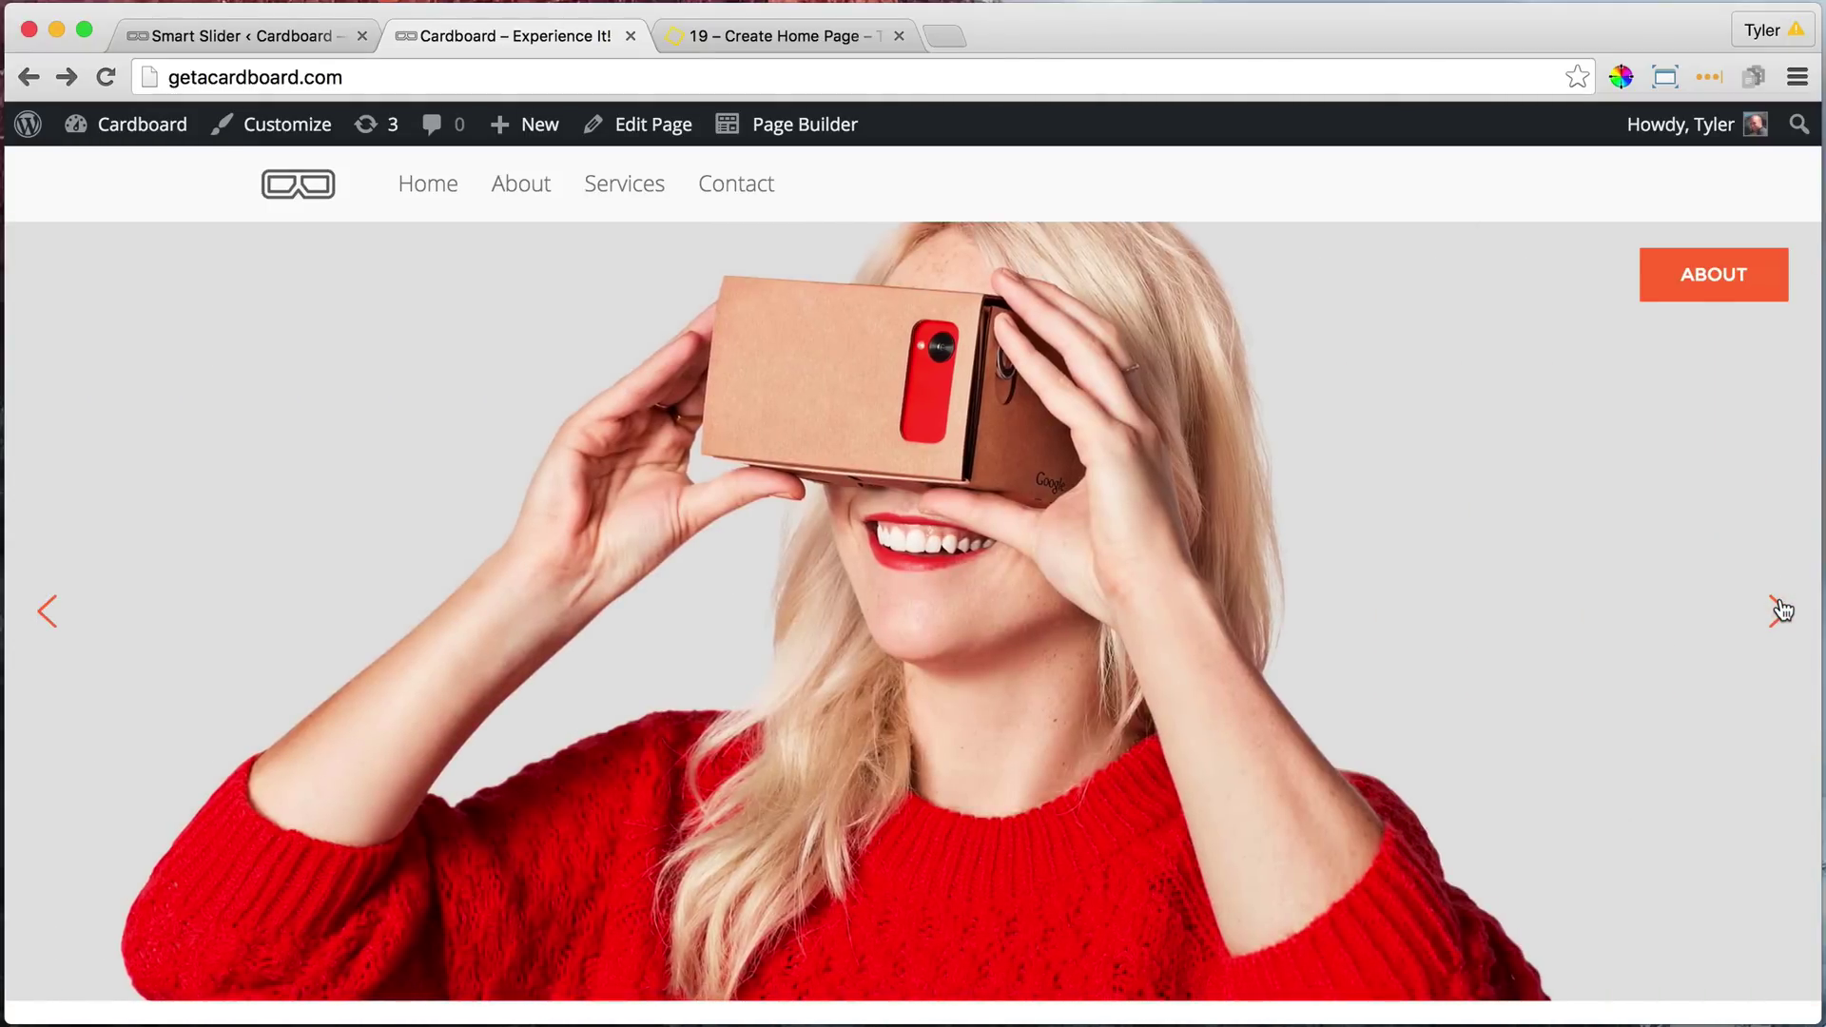
left_click(1776, 611)
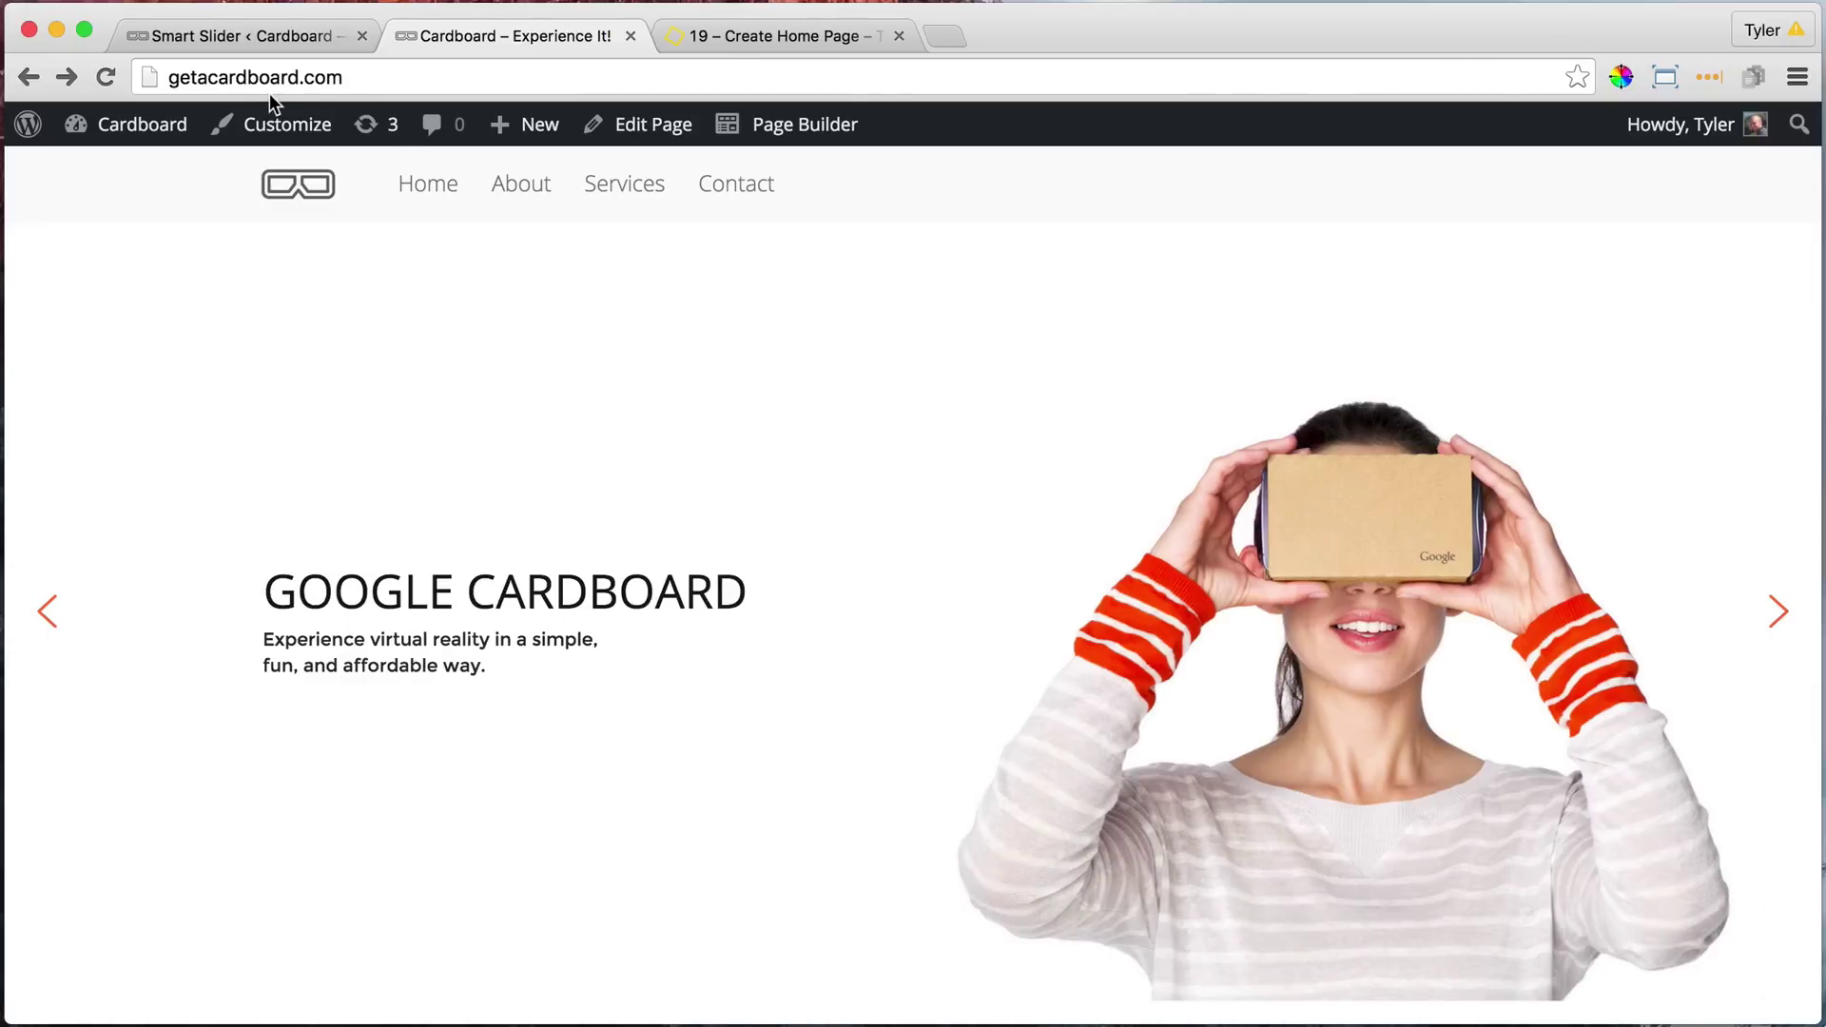
- Return to the slide editor, set the hero-home.jpeg slide's link to /services, and save the slide
left_click(264, 42)
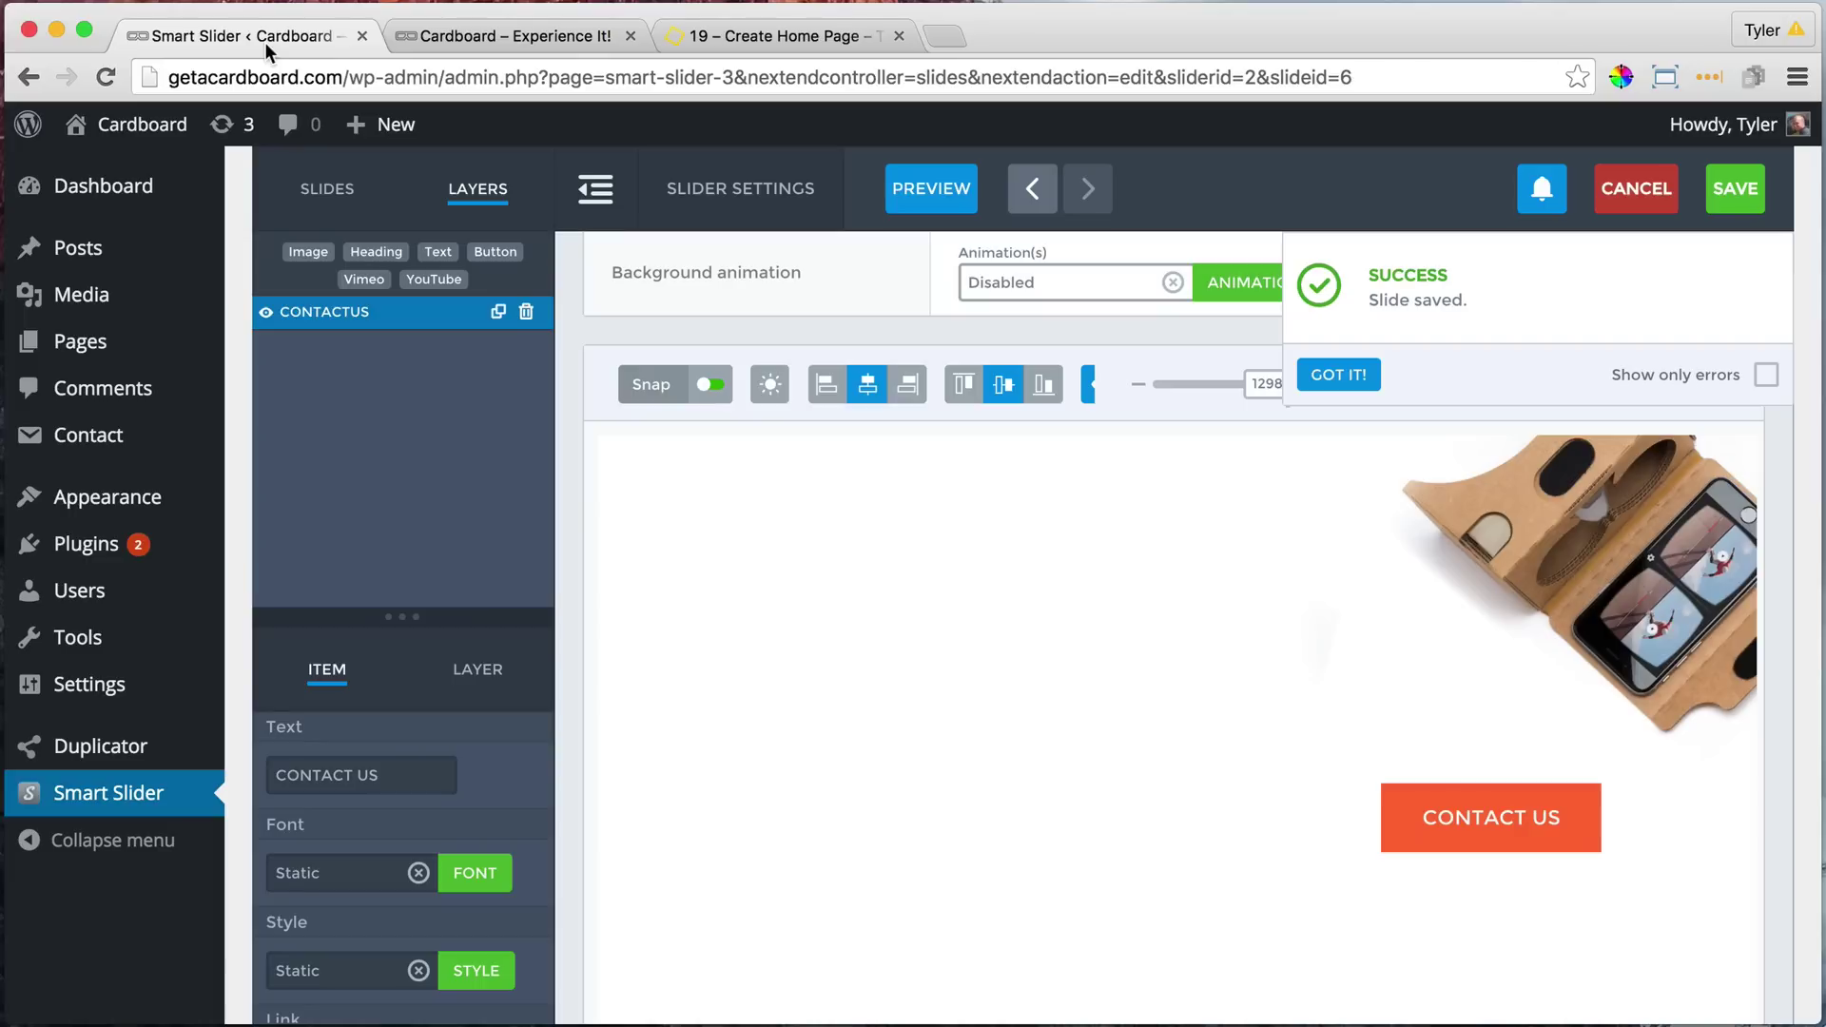
left_click(325, 190)
scroll(681, 589, "down", 3)
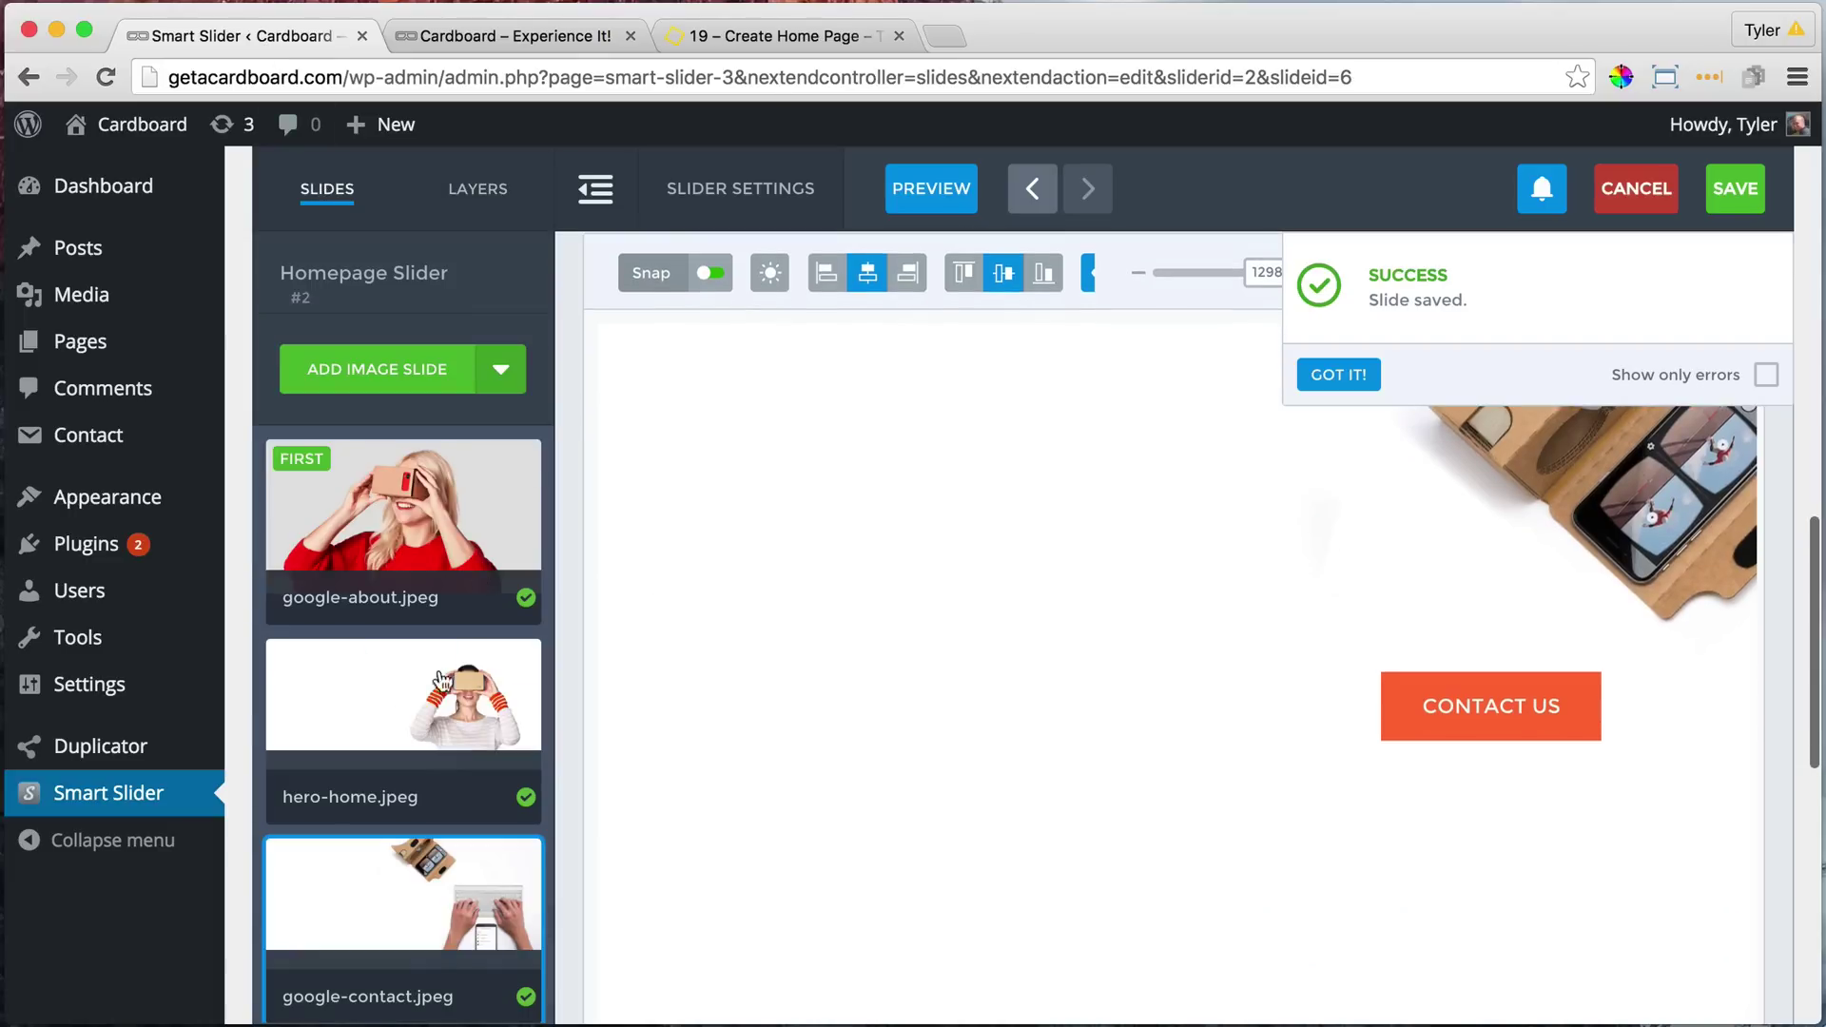
left_click(419, 701)
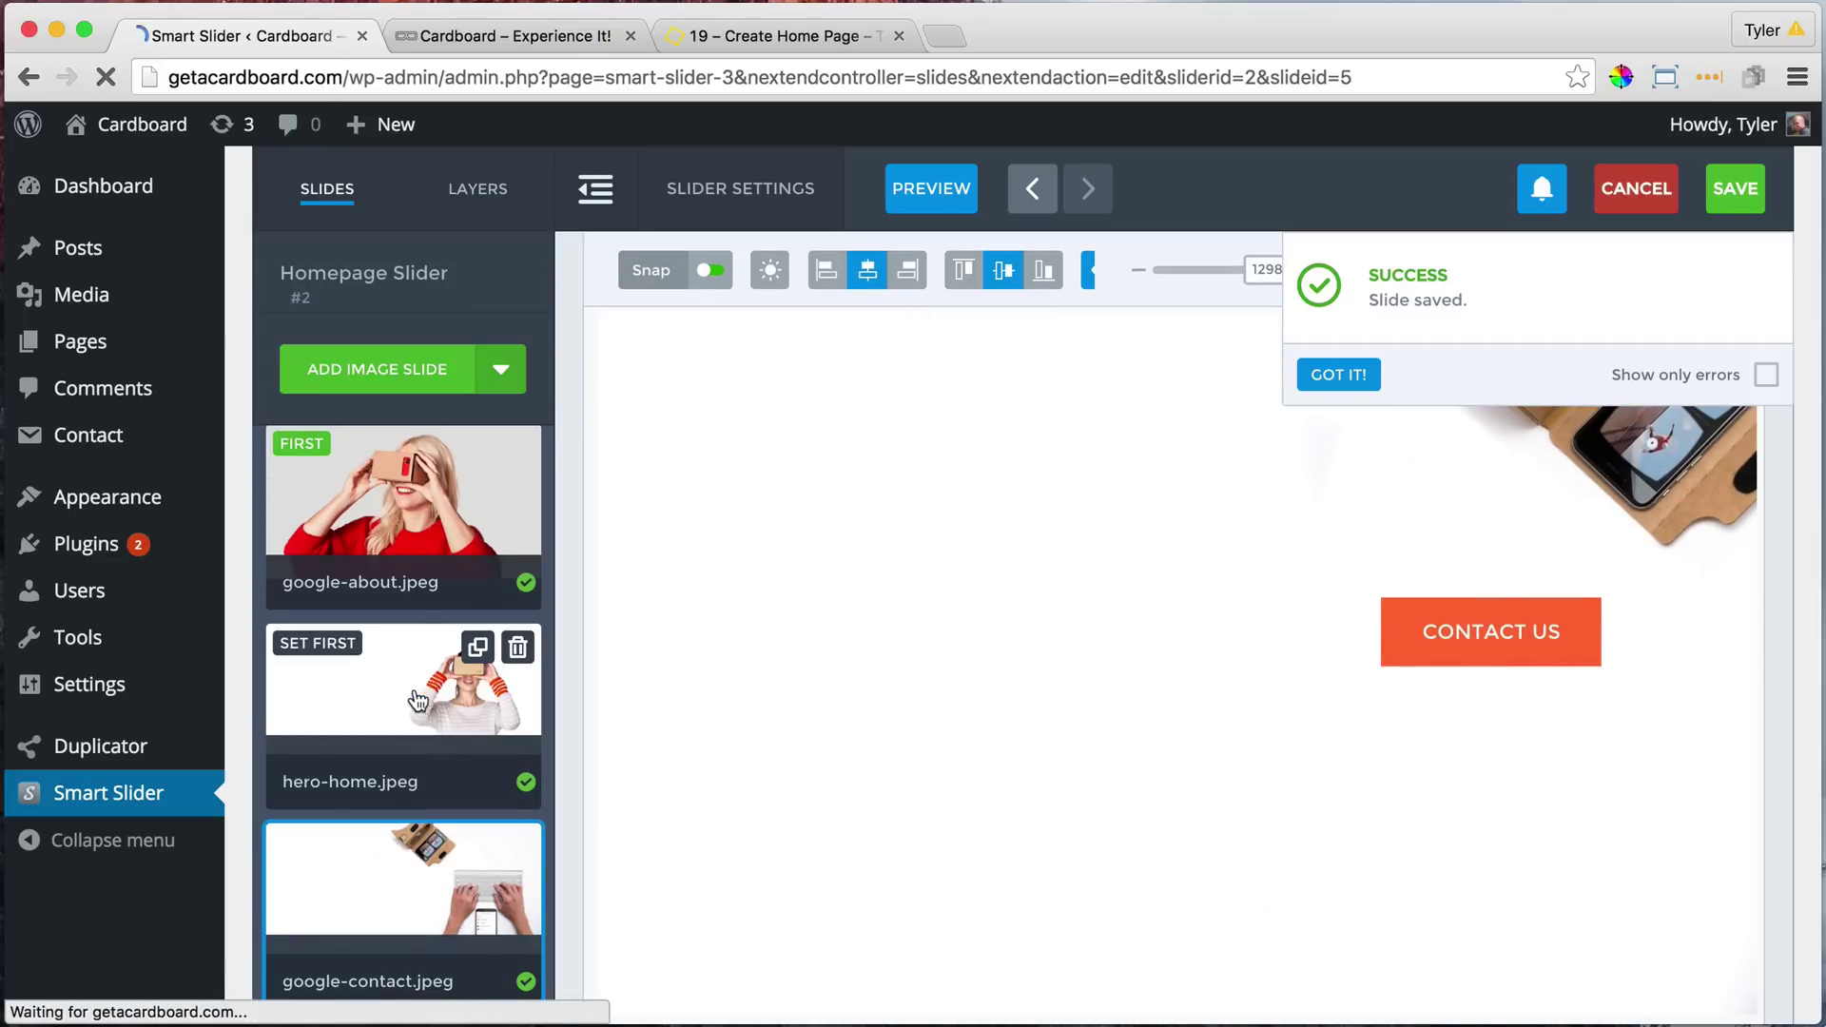
scroll(799, 628, "down", 6)
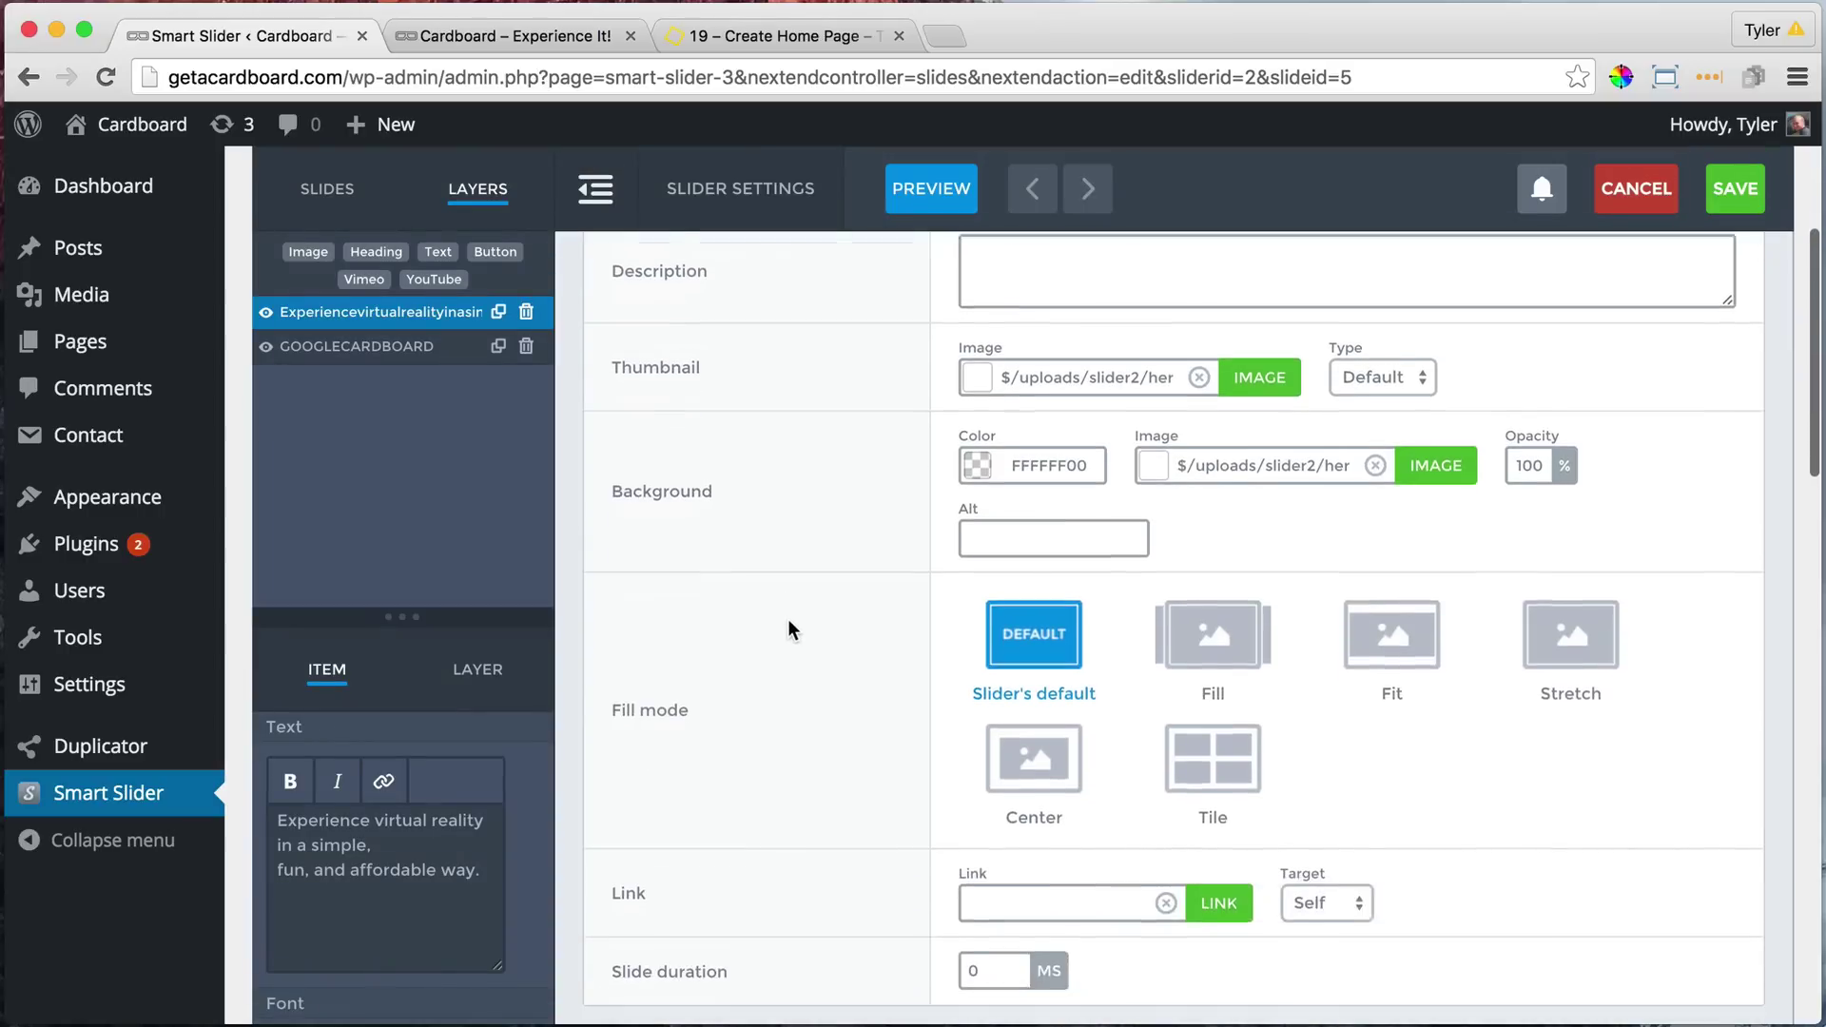
left_click(1072, 785)
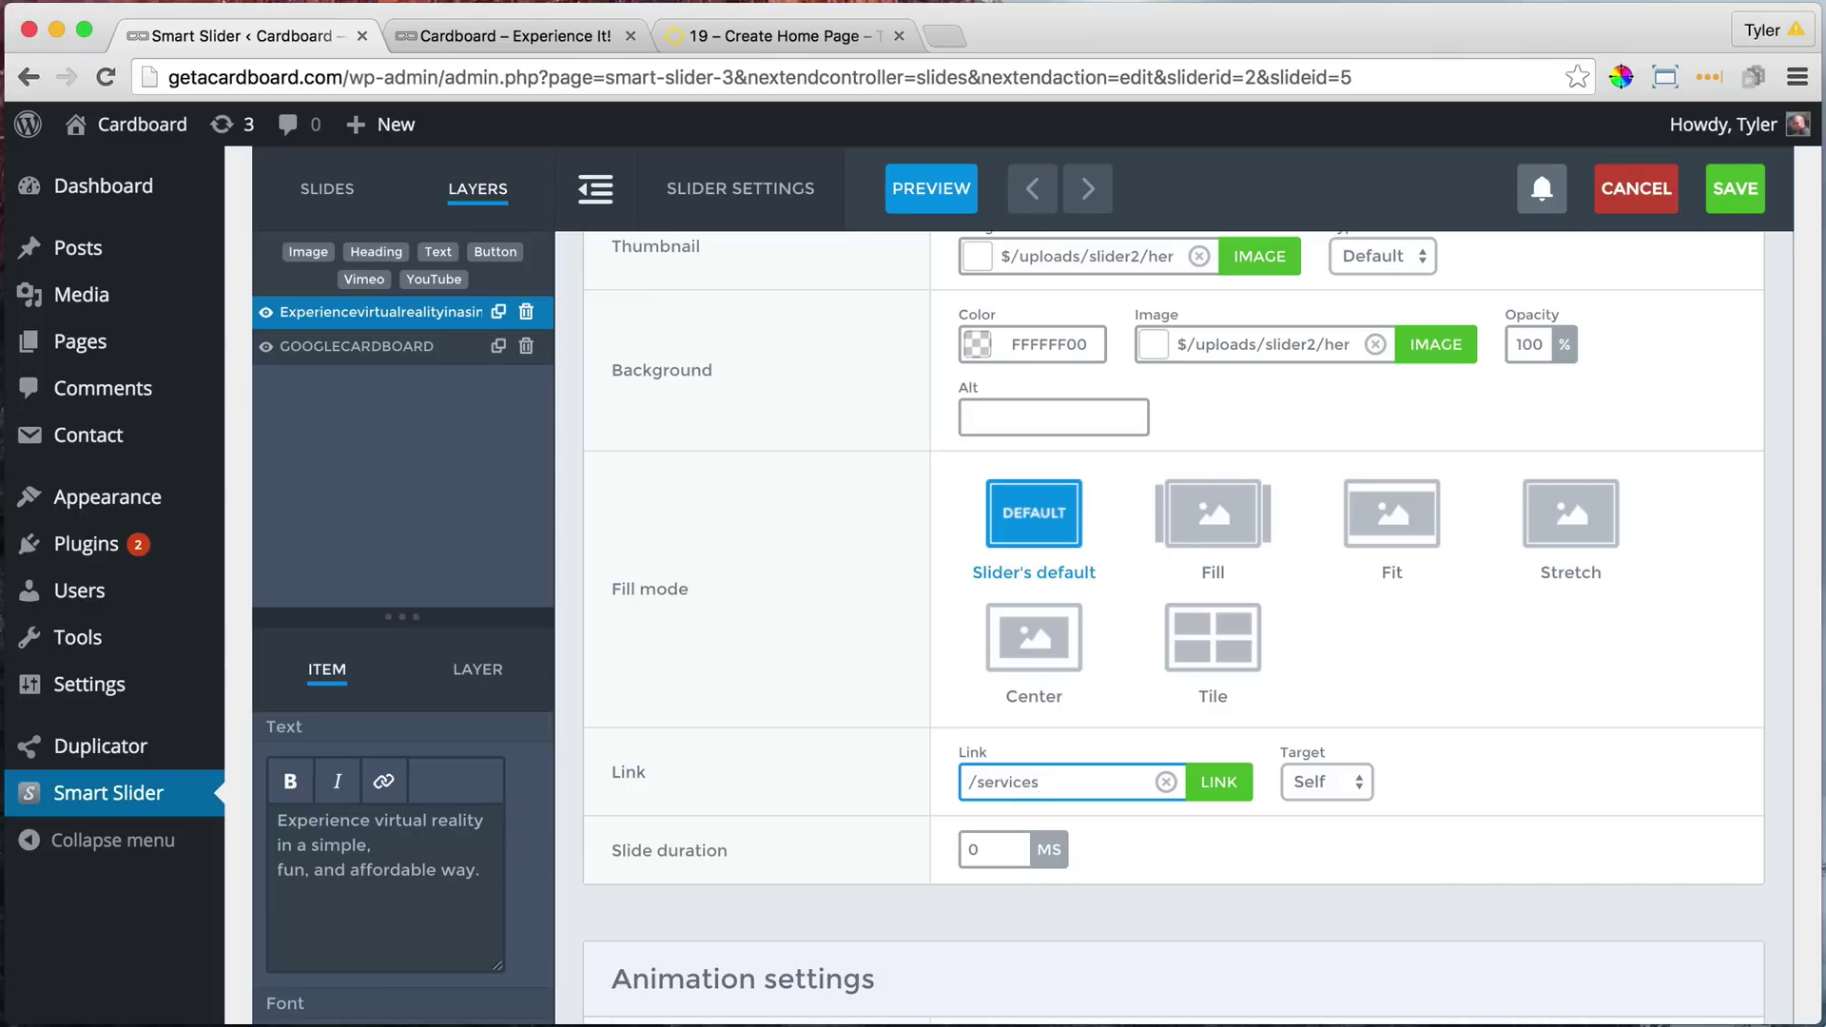
left_click(1707, 188)
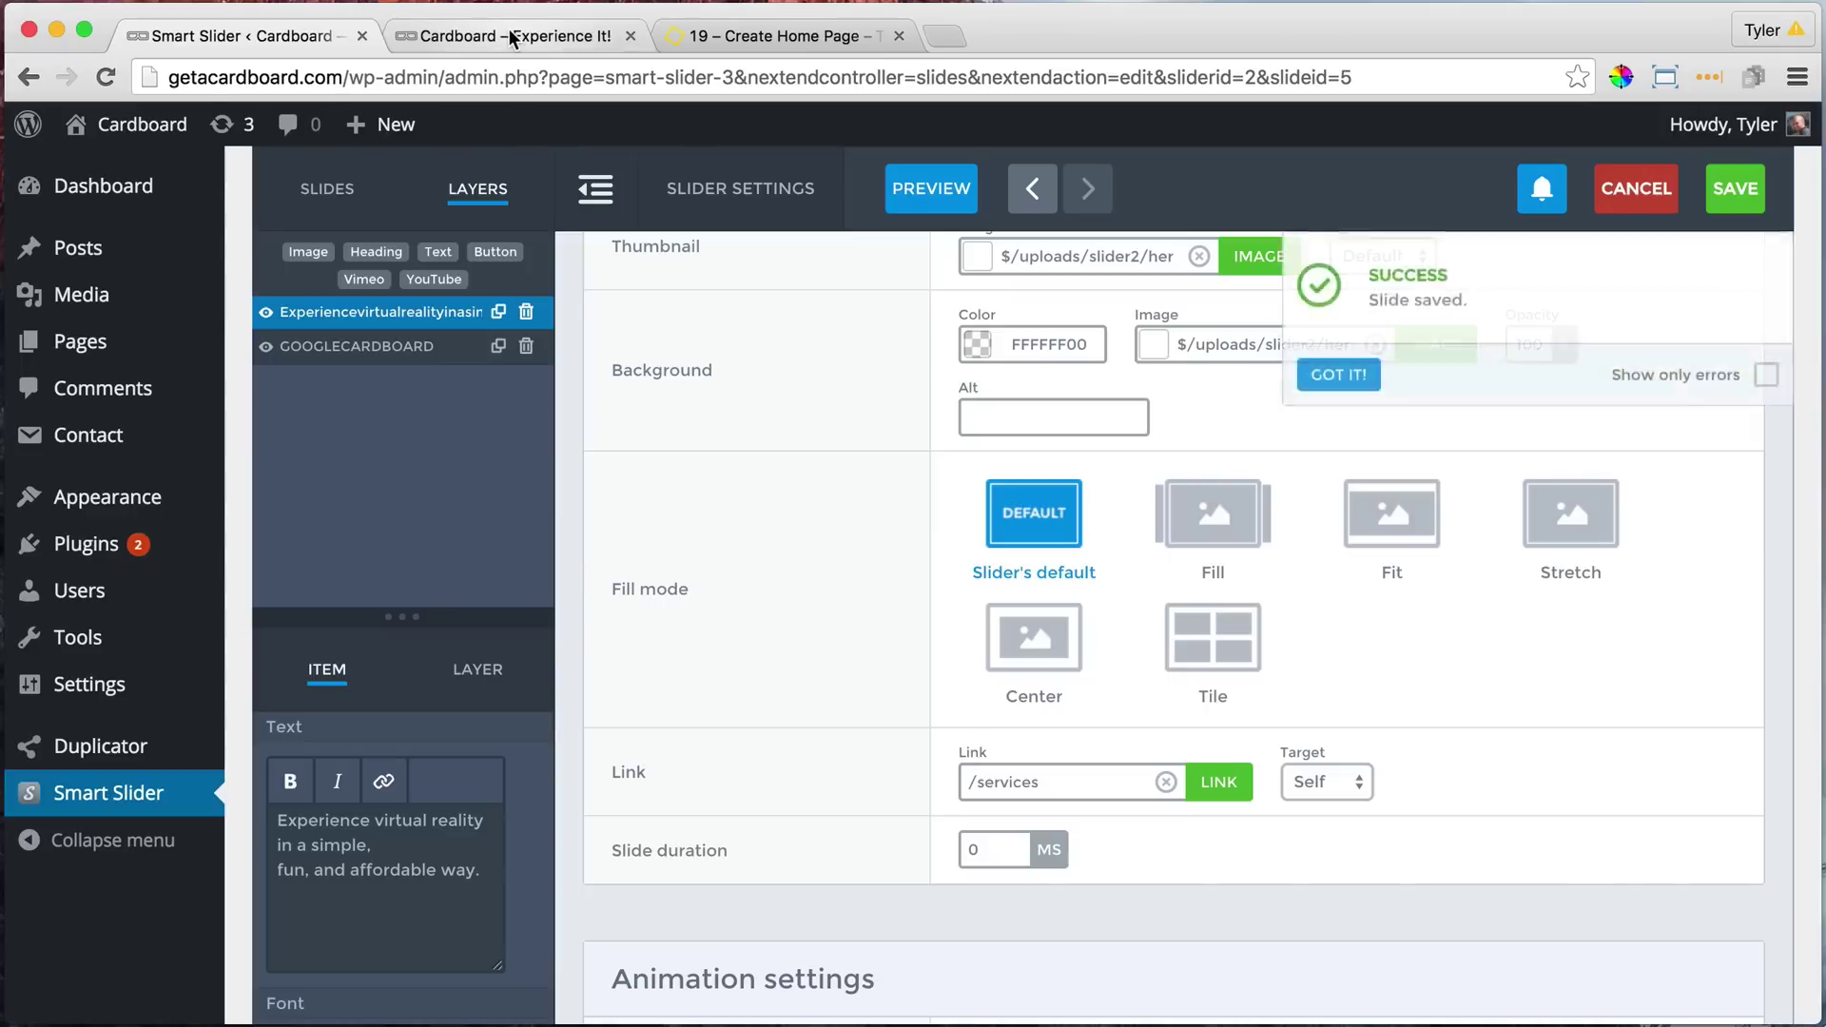
- Reload the live home page, follow the hero slide's link to the Services page, look through it, and return to the slide editor
left_click(509, 35)
left_click(103, 78)
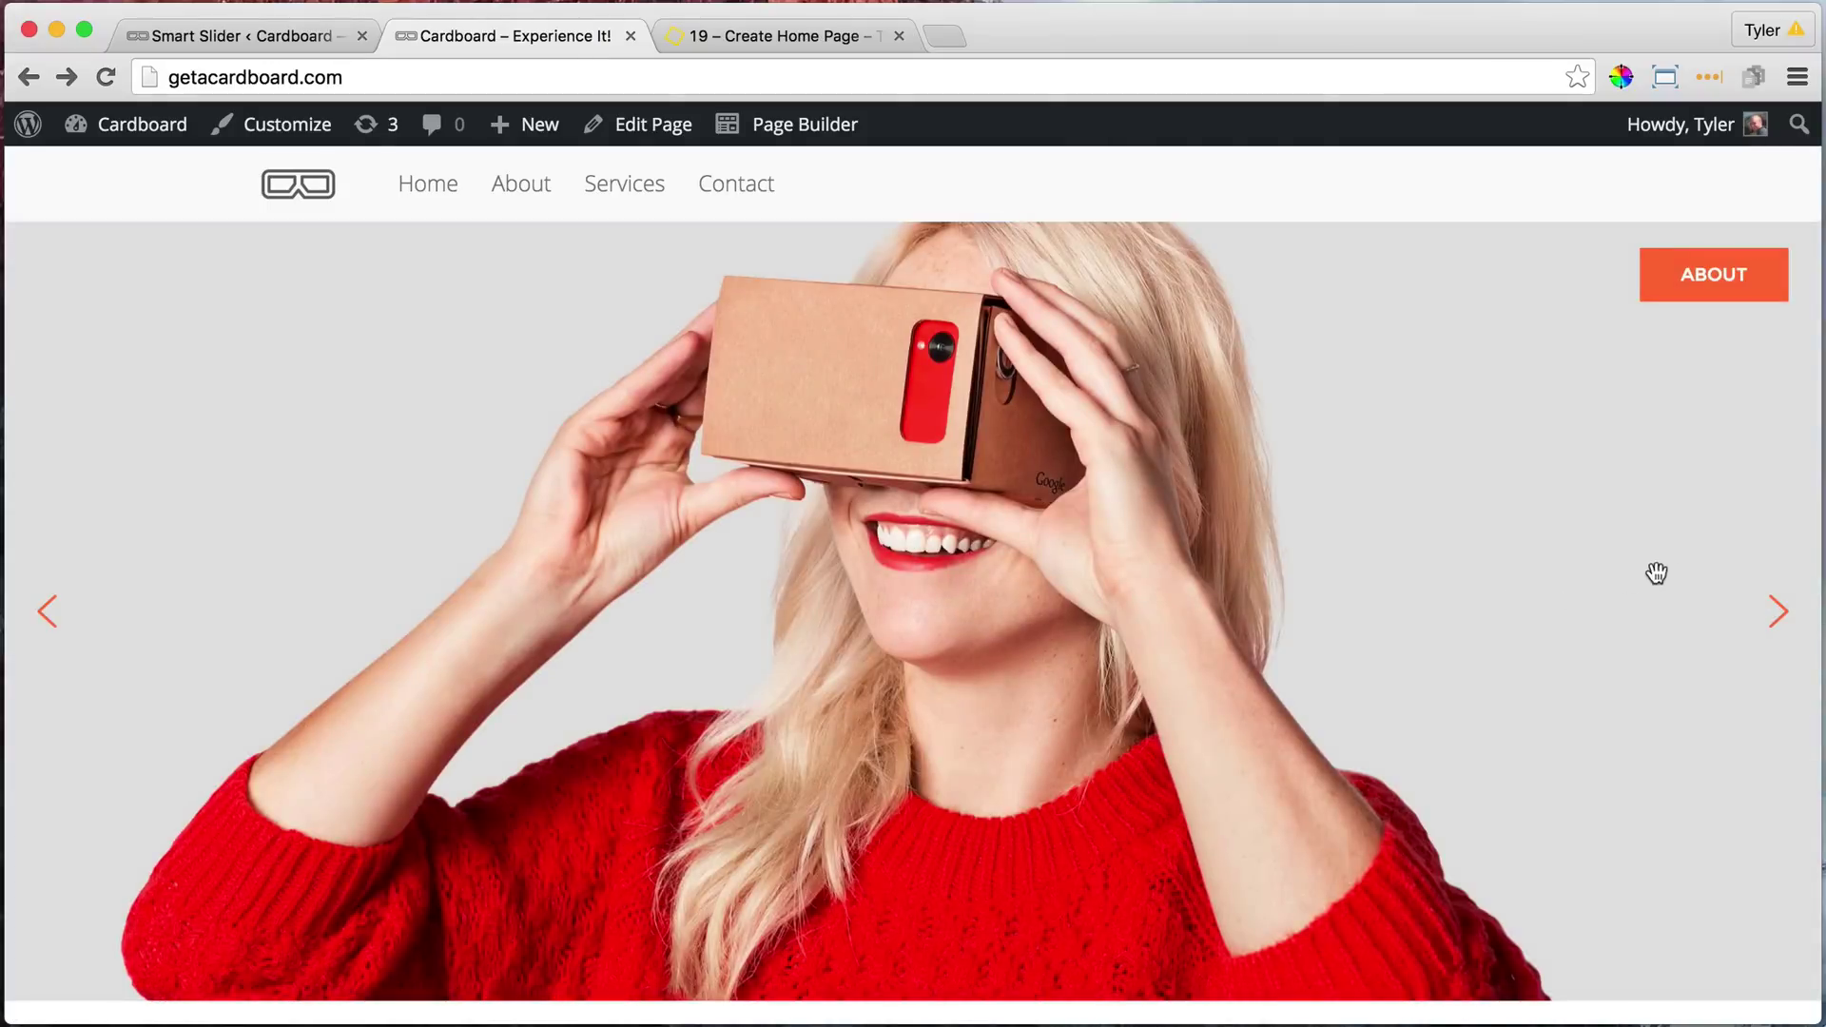
left_click(1774, 614)
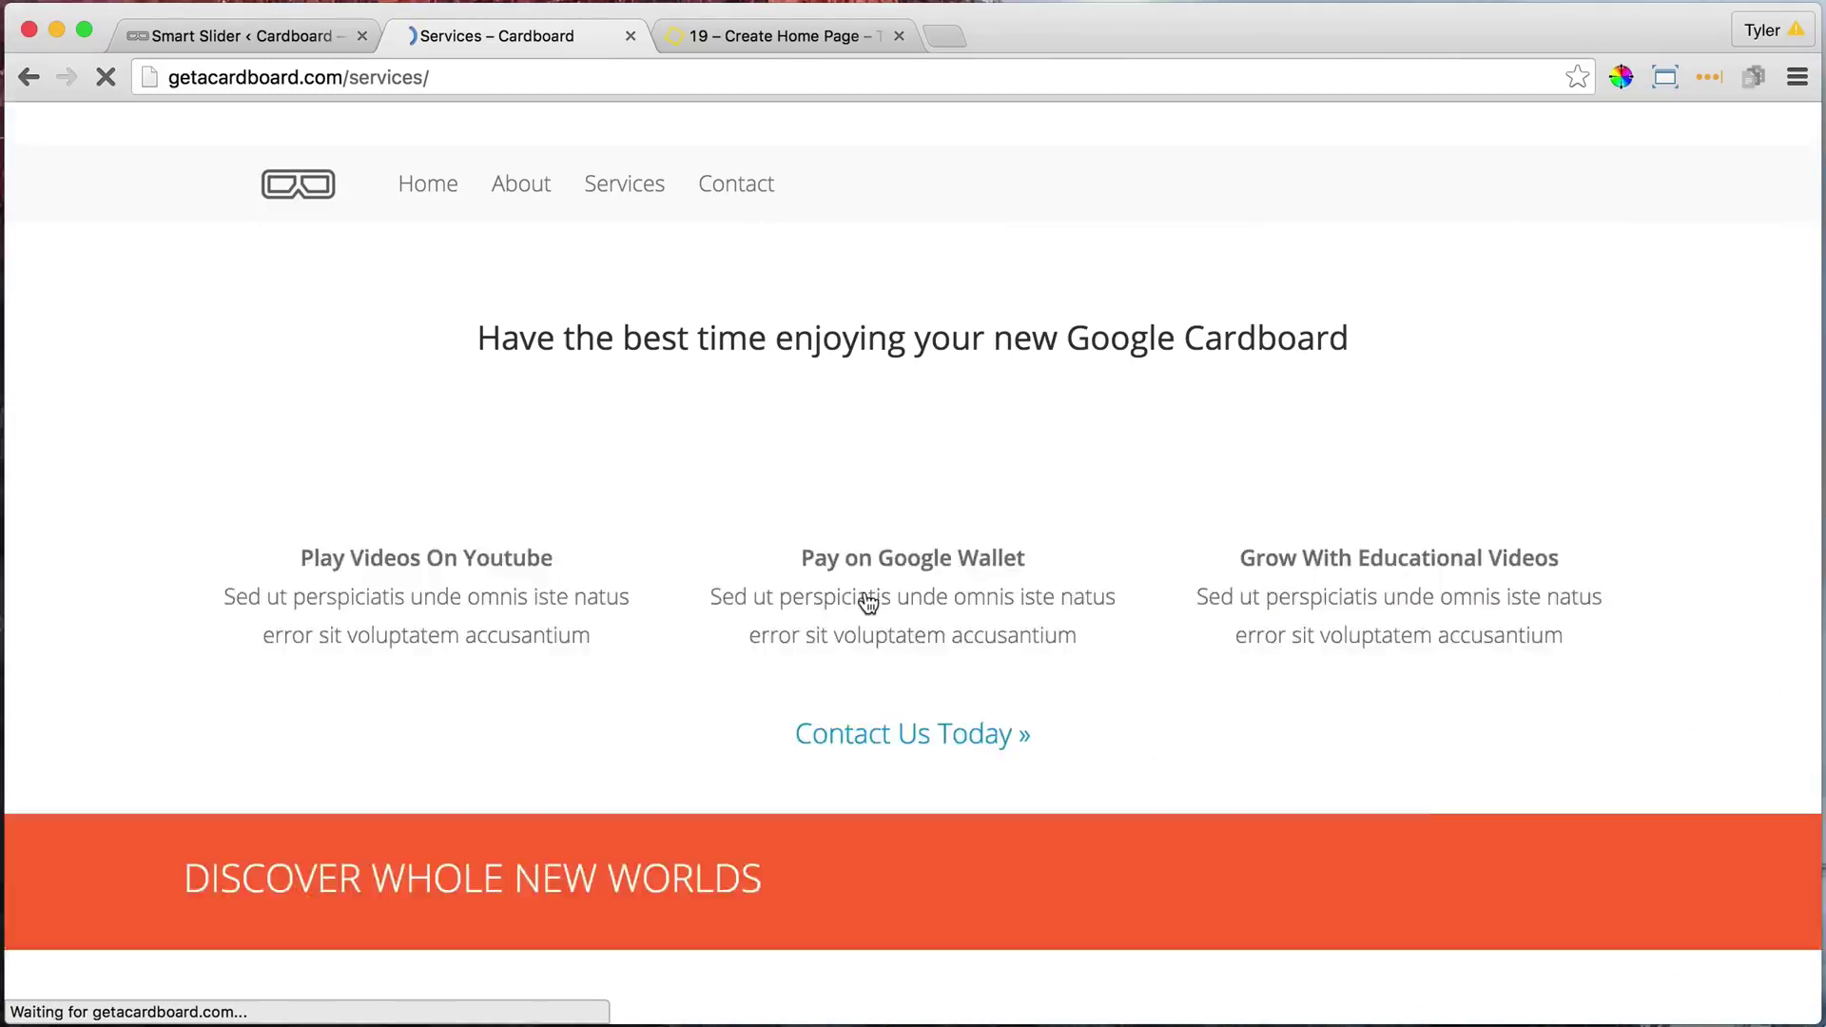
scroll(913, 592, "down", 9)
scroll(912, 592, "up", 9)
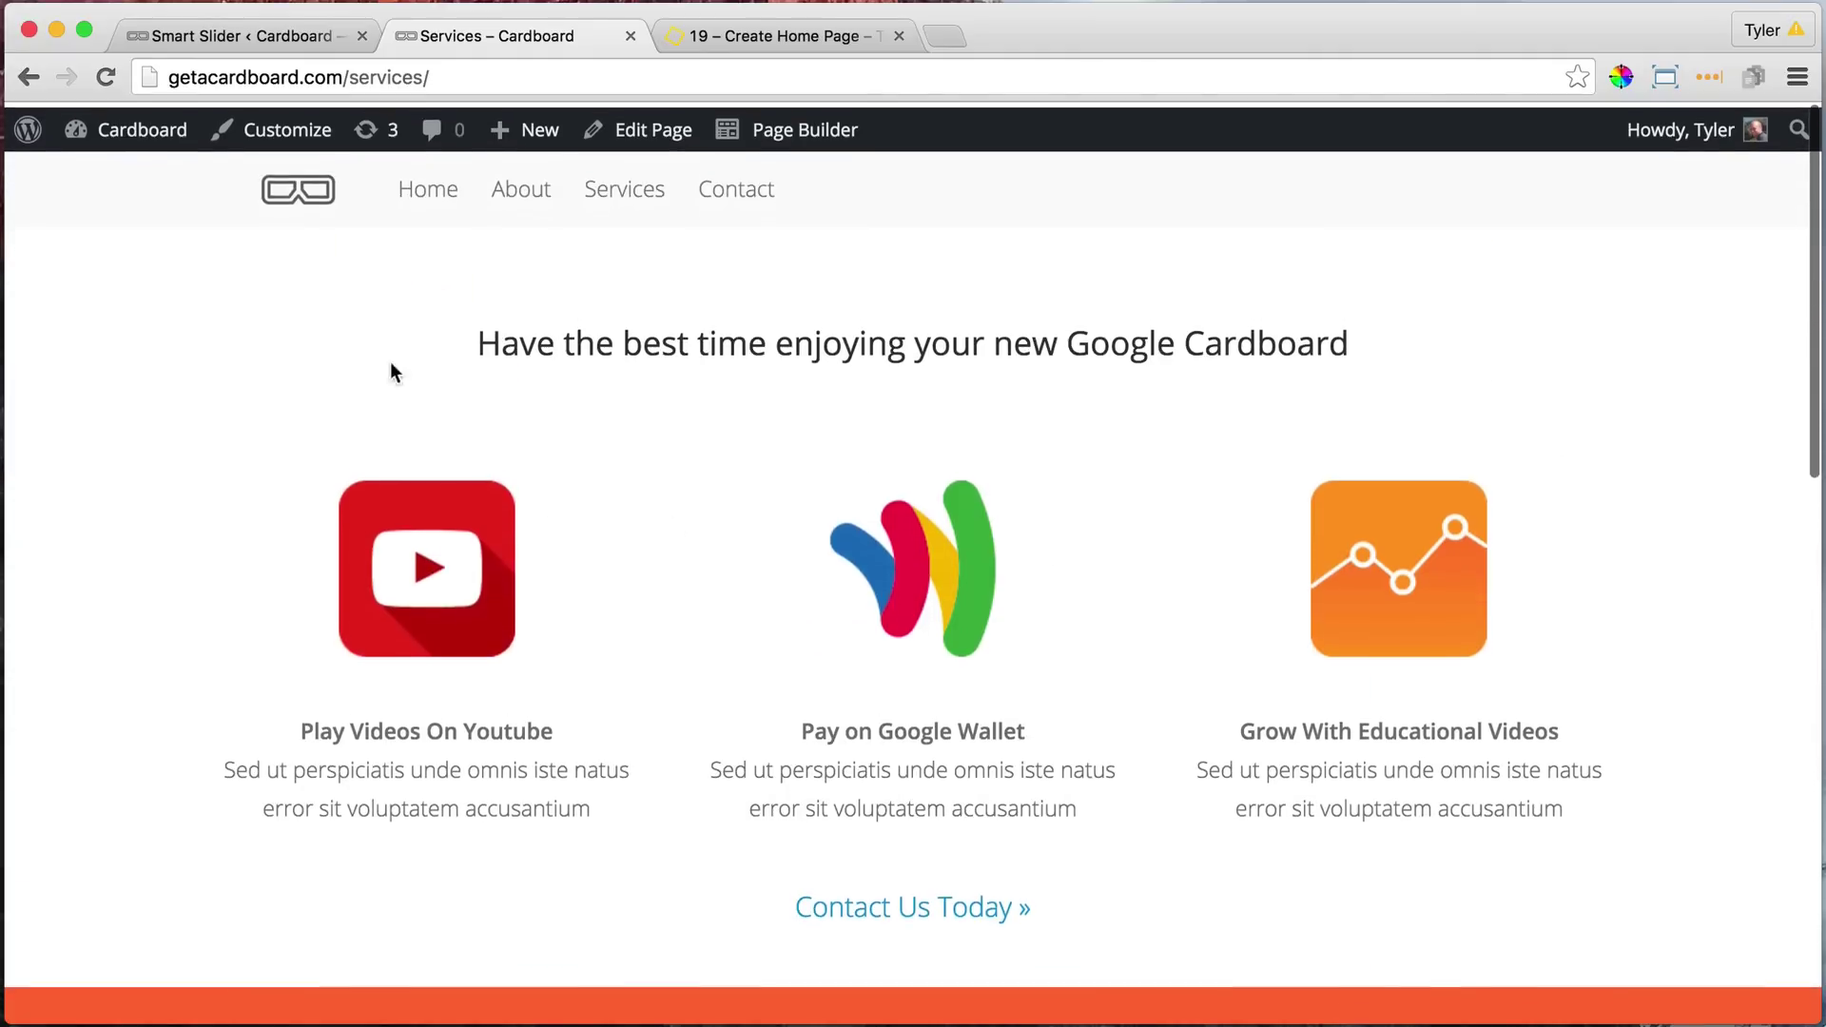
left_click(204, 30)
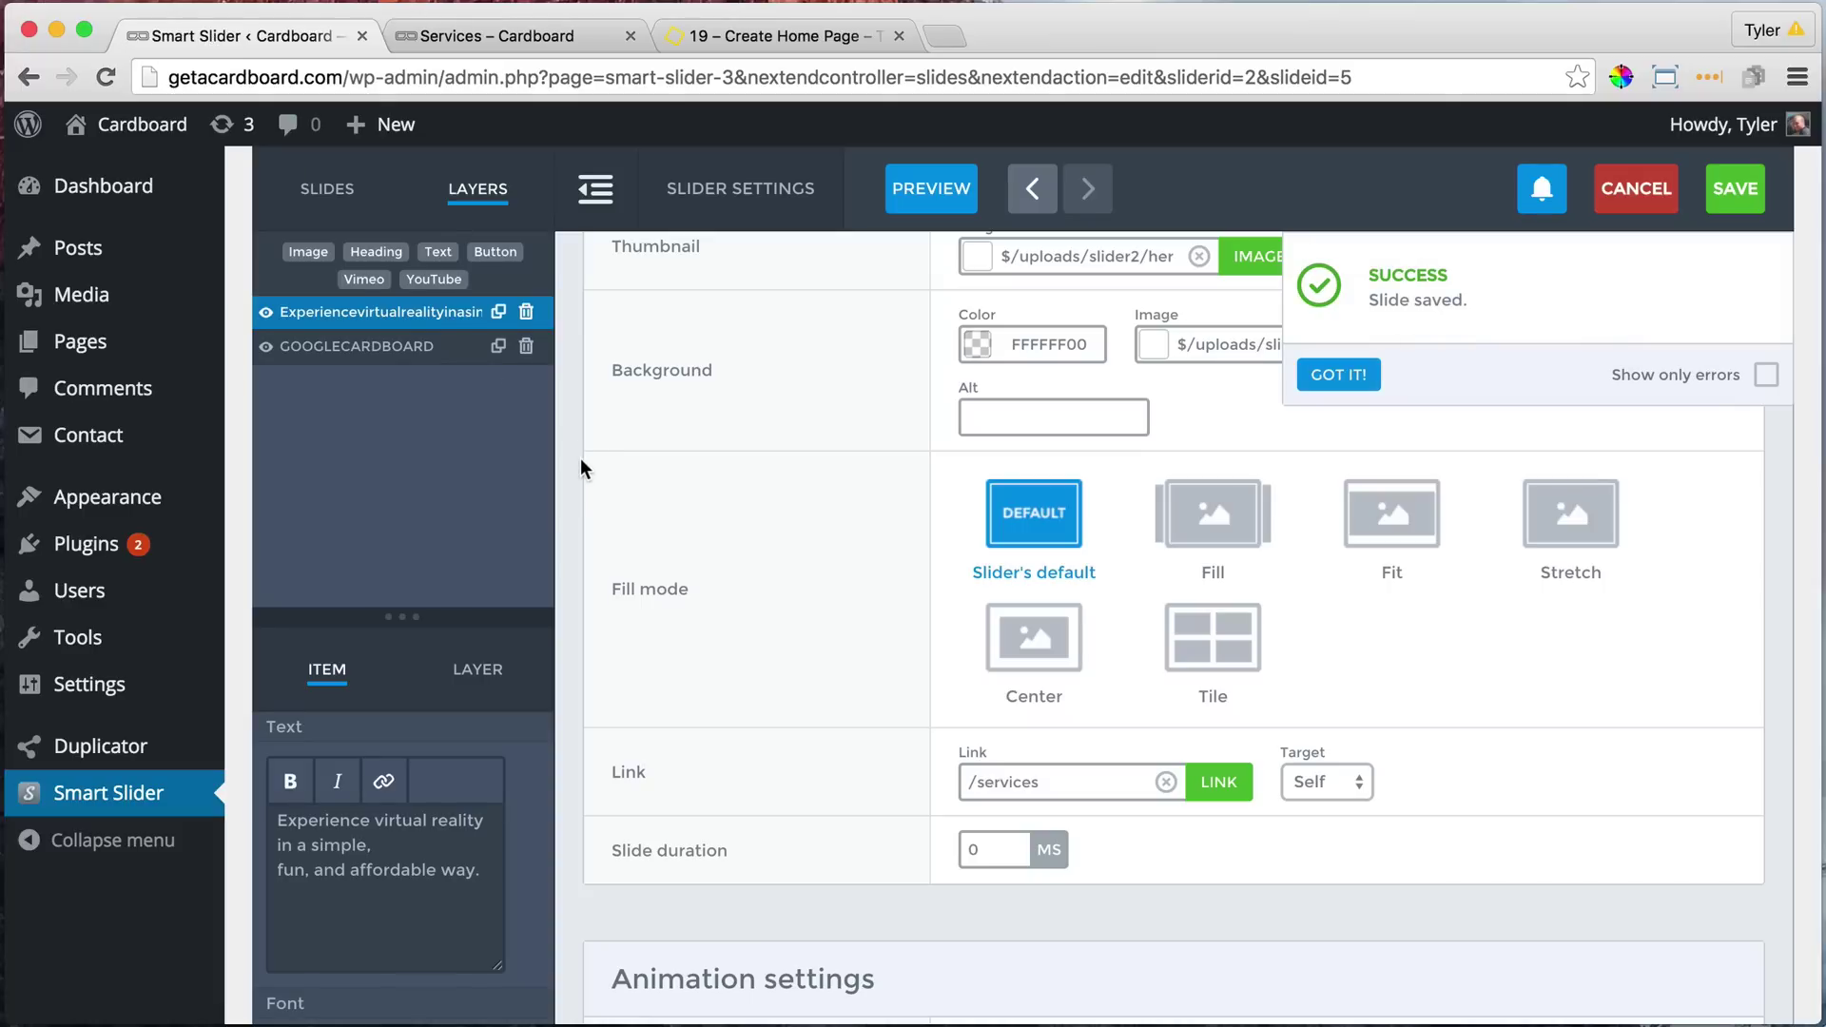
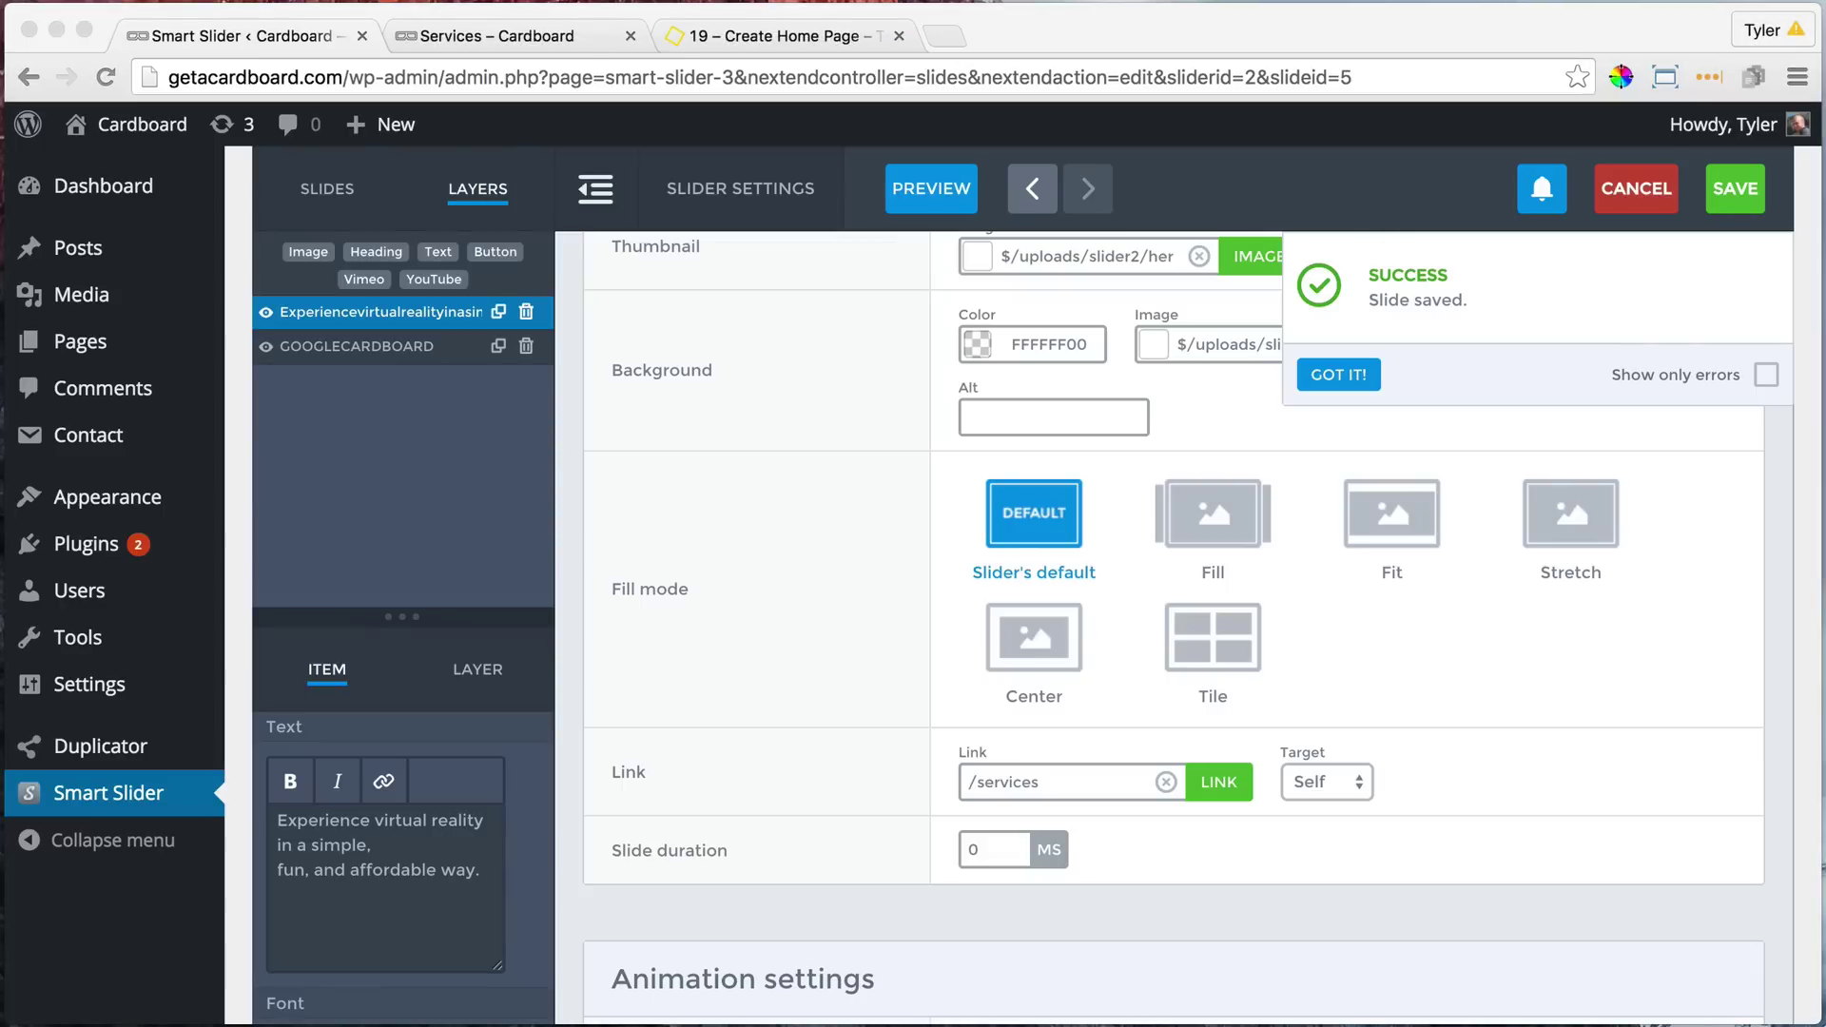
- Open the first recommended skateboard tricks video on YouTube in a new browser tab and select its full web address
left_click(953, 33)
type("yout")
key("Return")
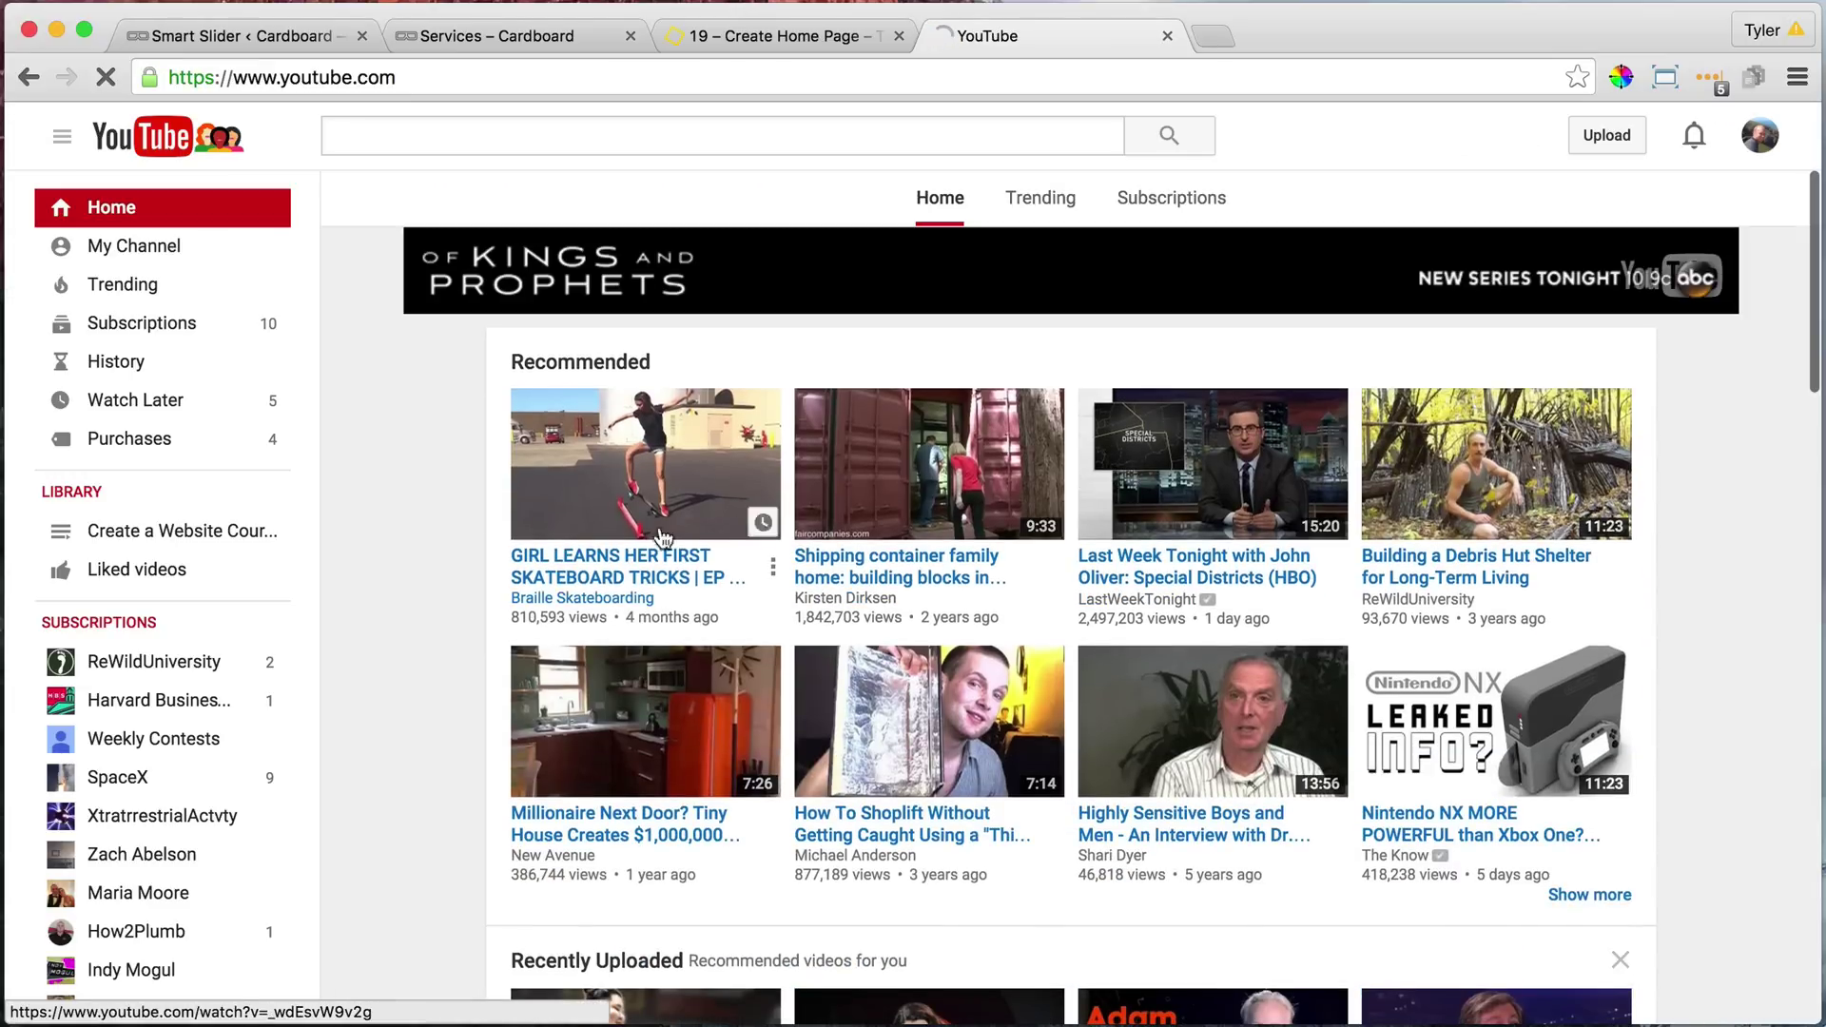
left_click(656, 554)
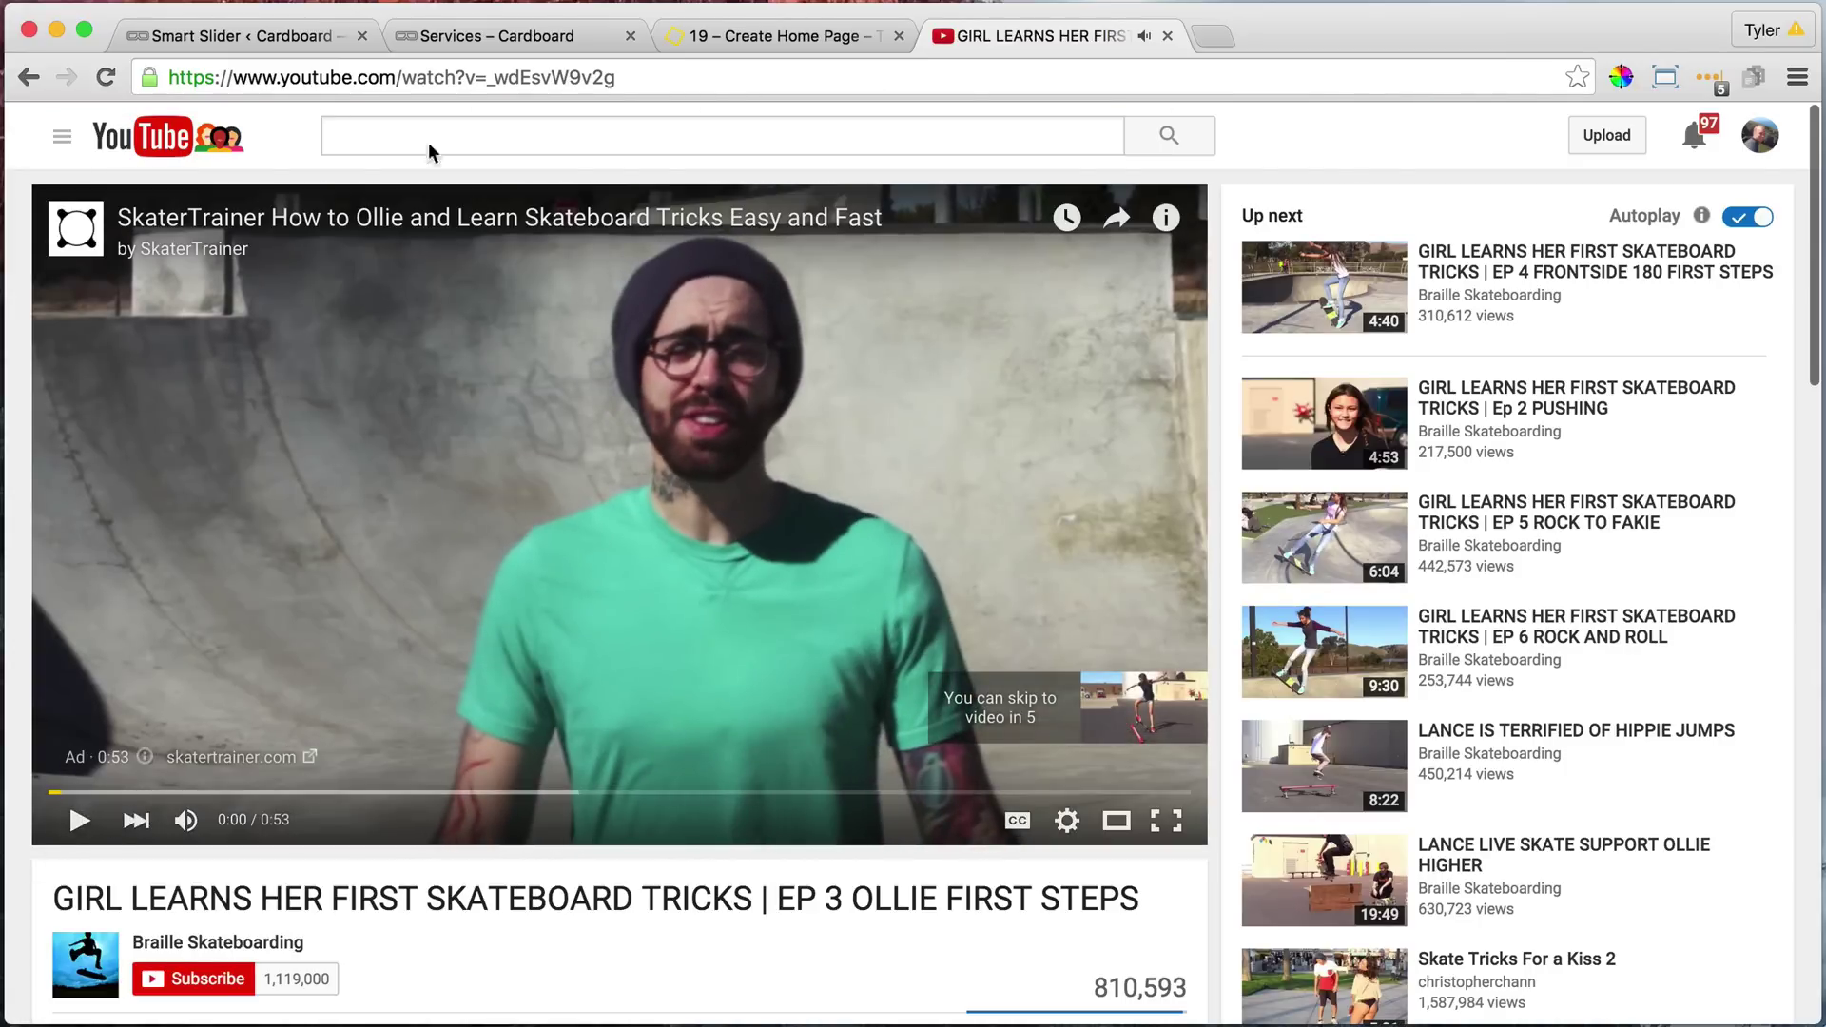
left_click(623, 76)
left_click_drag(618, 76, 169, 74)
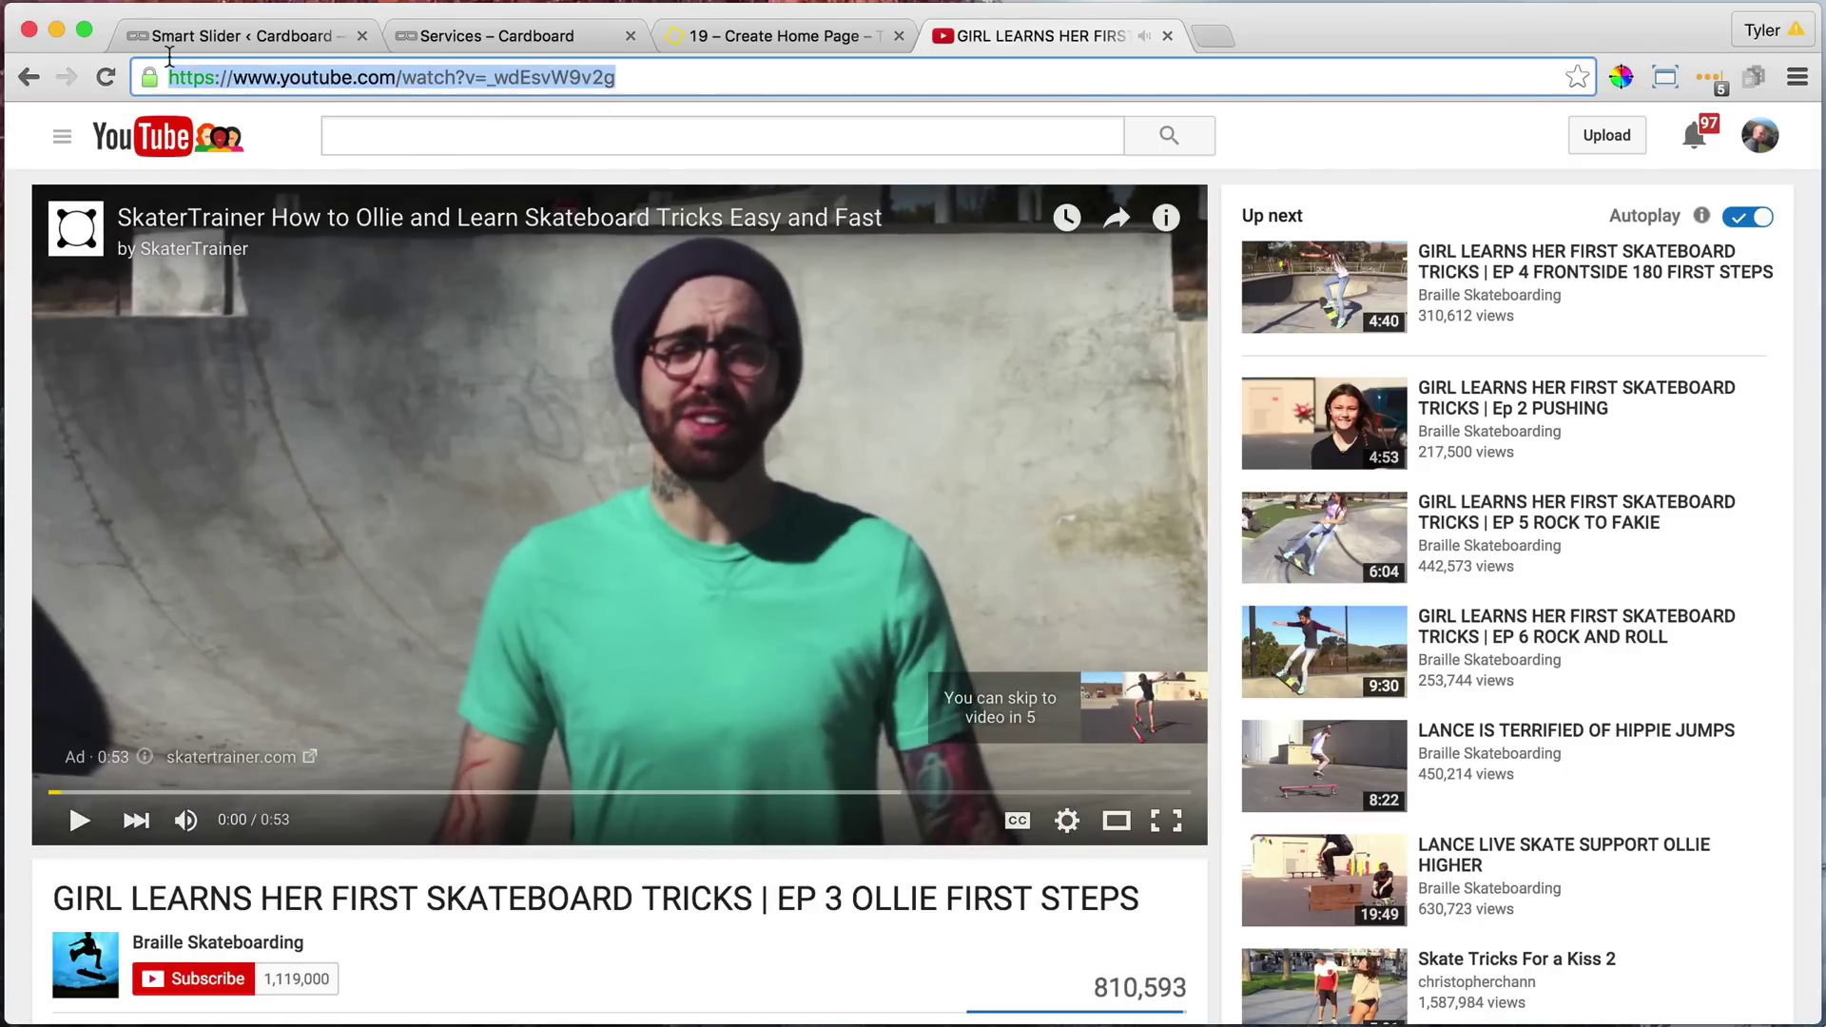
left_click(170, 76)
left_click_drag(653, 74, 169, 74)
key("super+Tab")
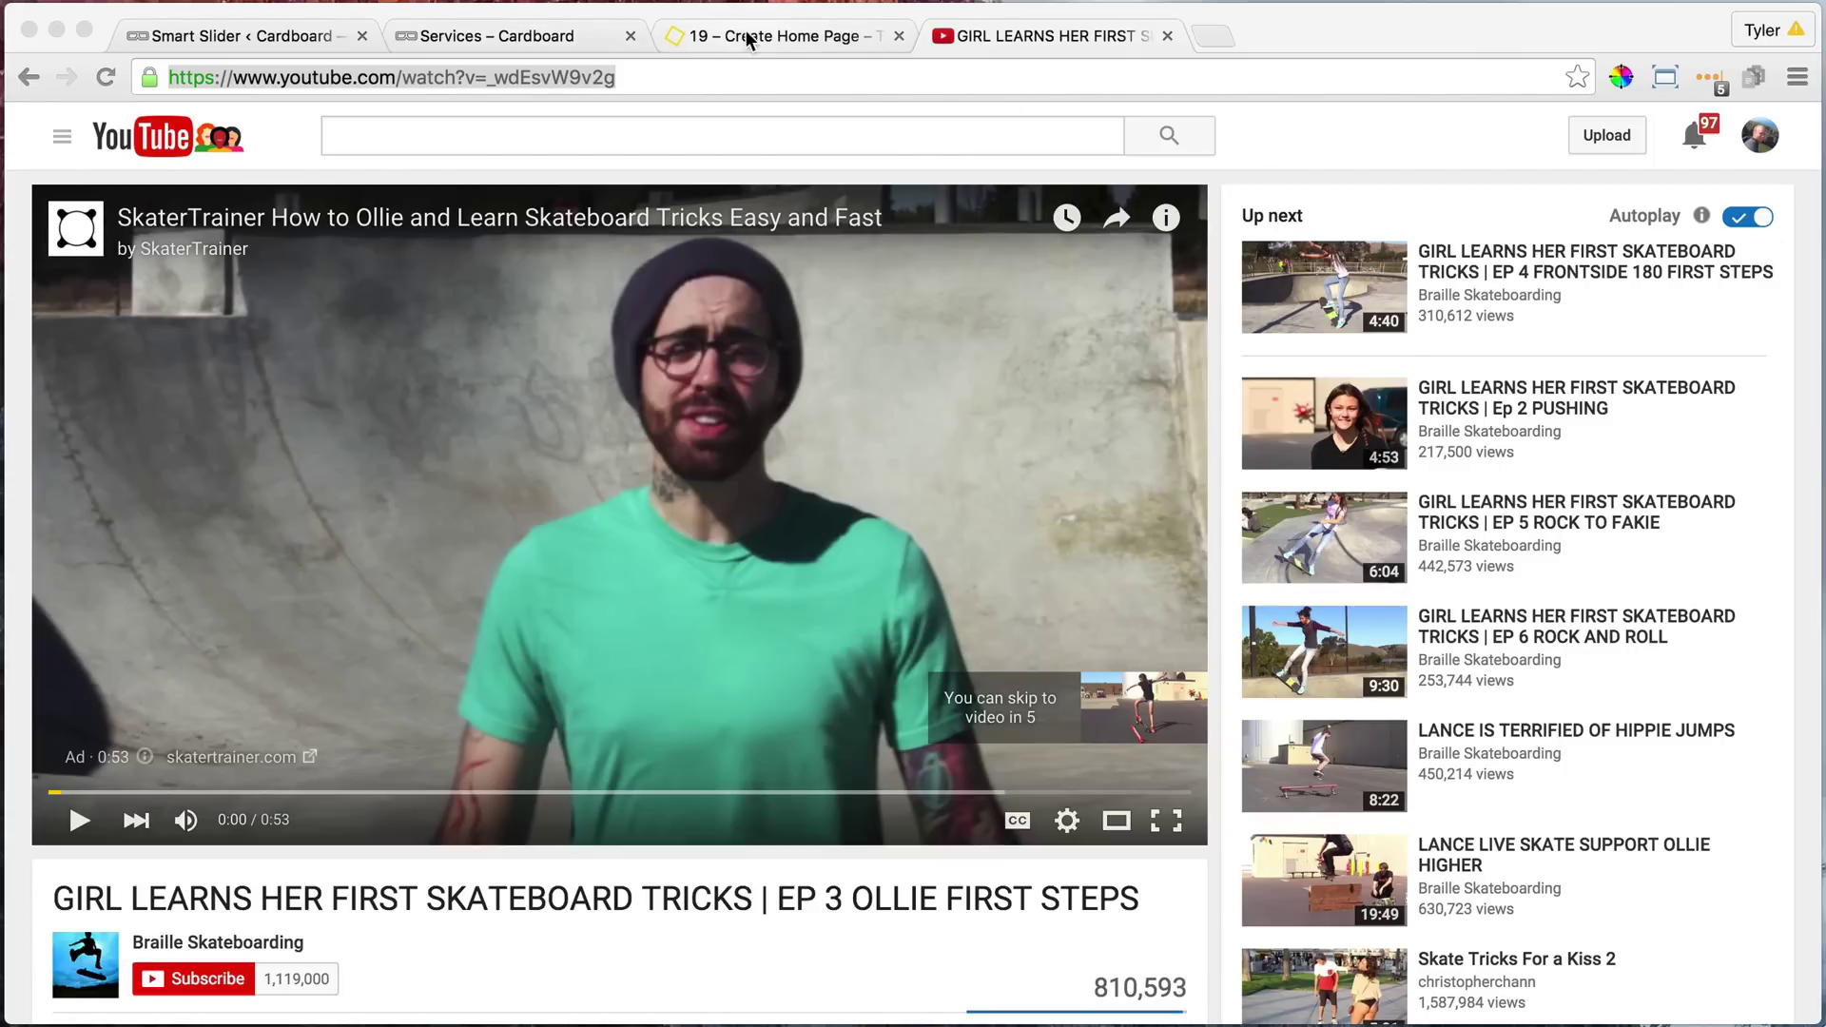
- Return to the Homepage Slider editor's slide list and add a video slide using the YouTube address ending in watch?v=WXWXVcnmsao
left_click(470, 36)
left_click(247, 35)
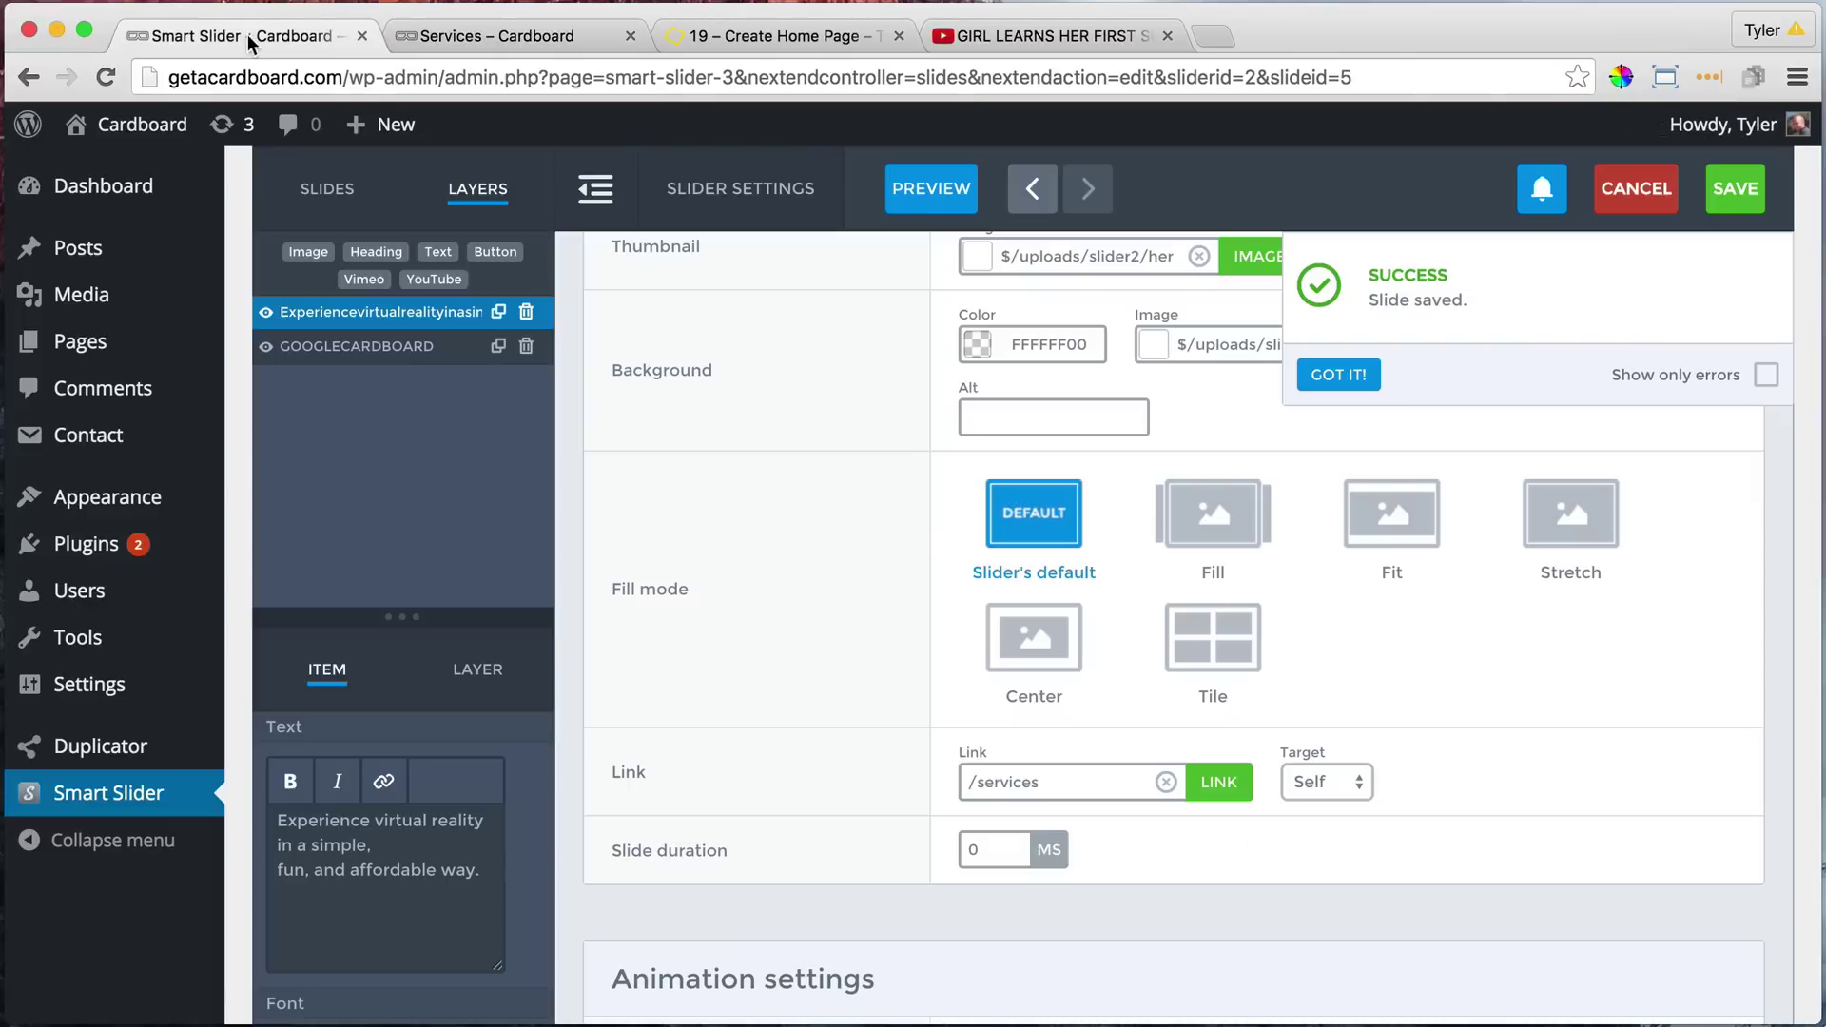
scroll(722, 489, "up", 5)
scroll(448, 495, "up", 3)
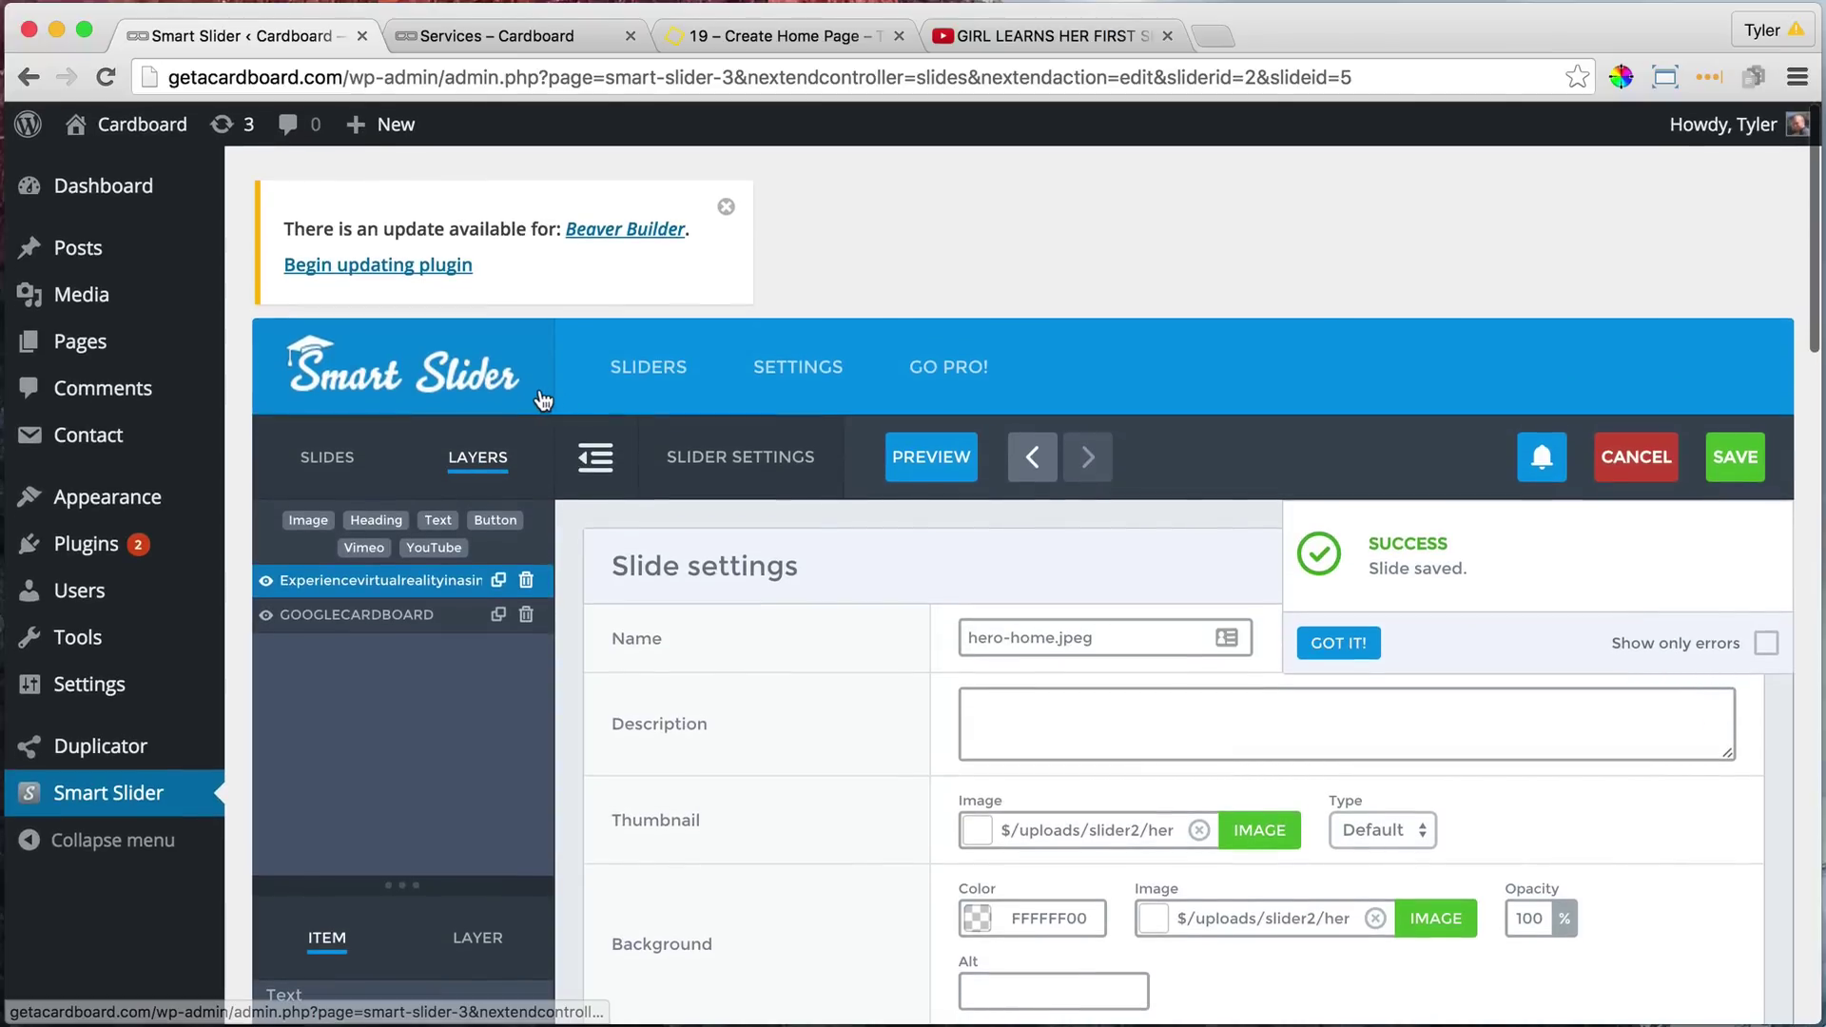
left_click(328, 460)
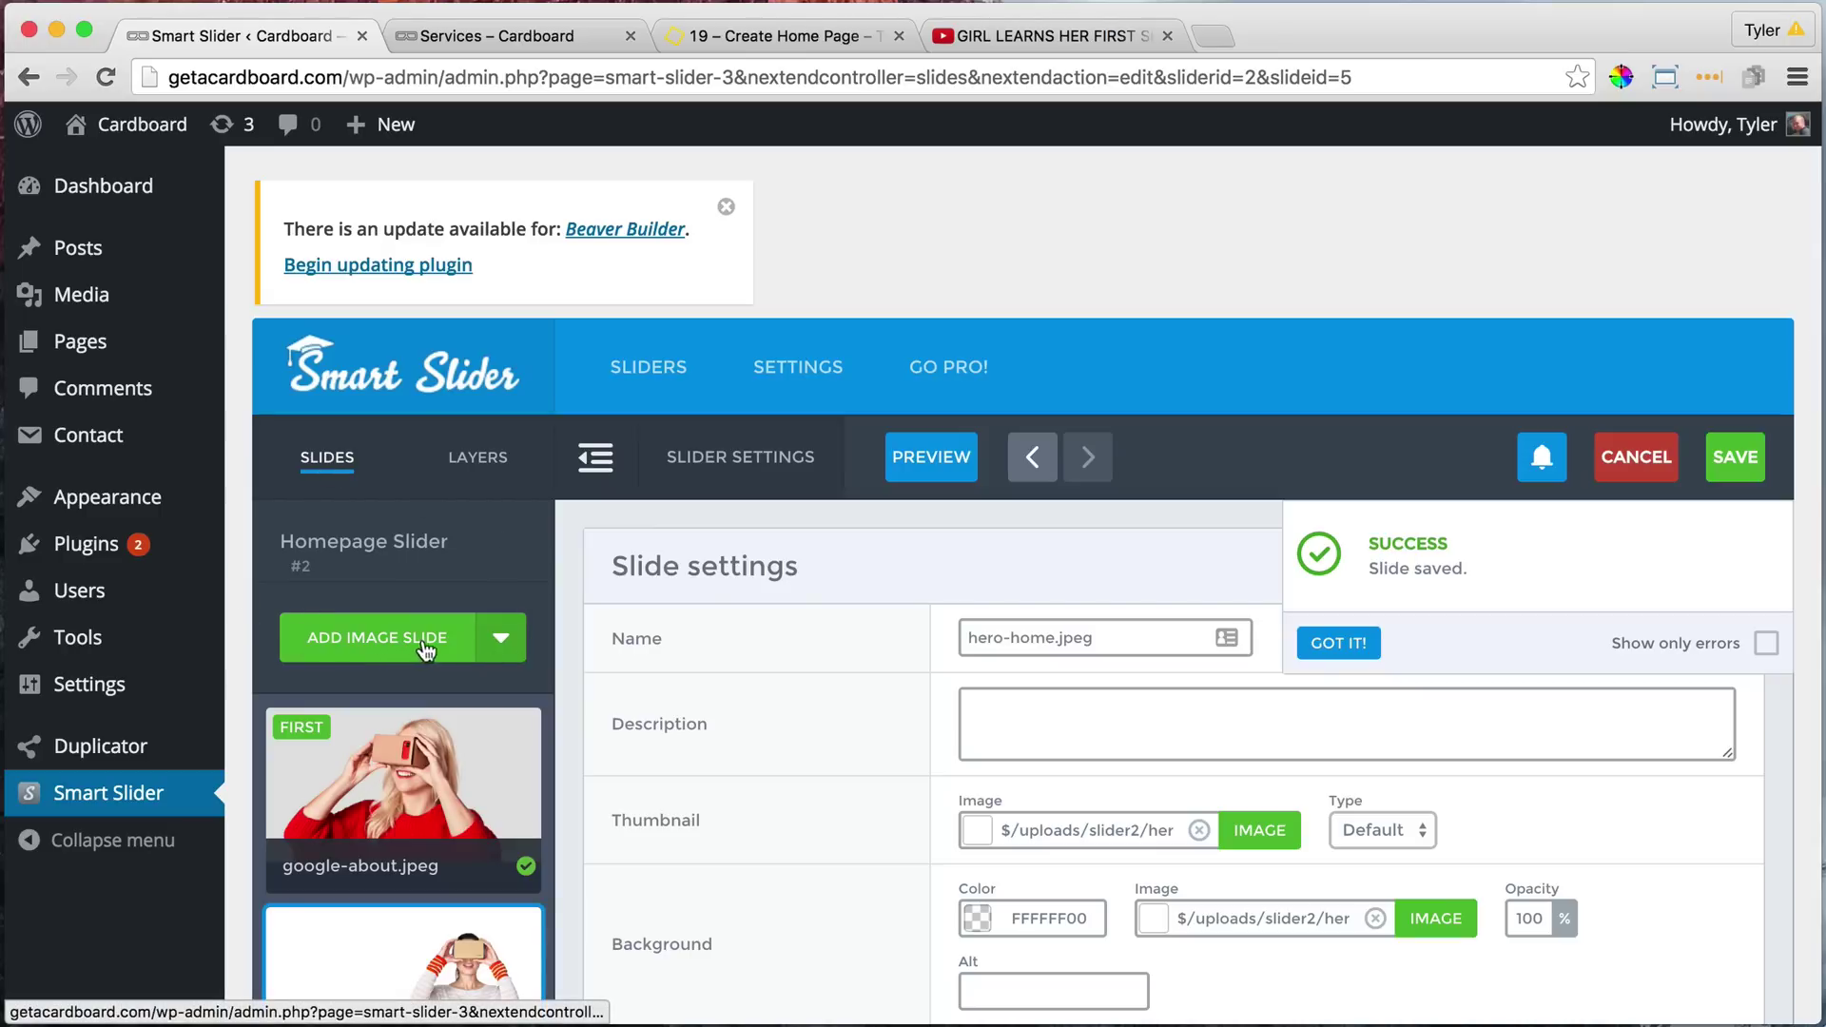
left_click(500, 645)
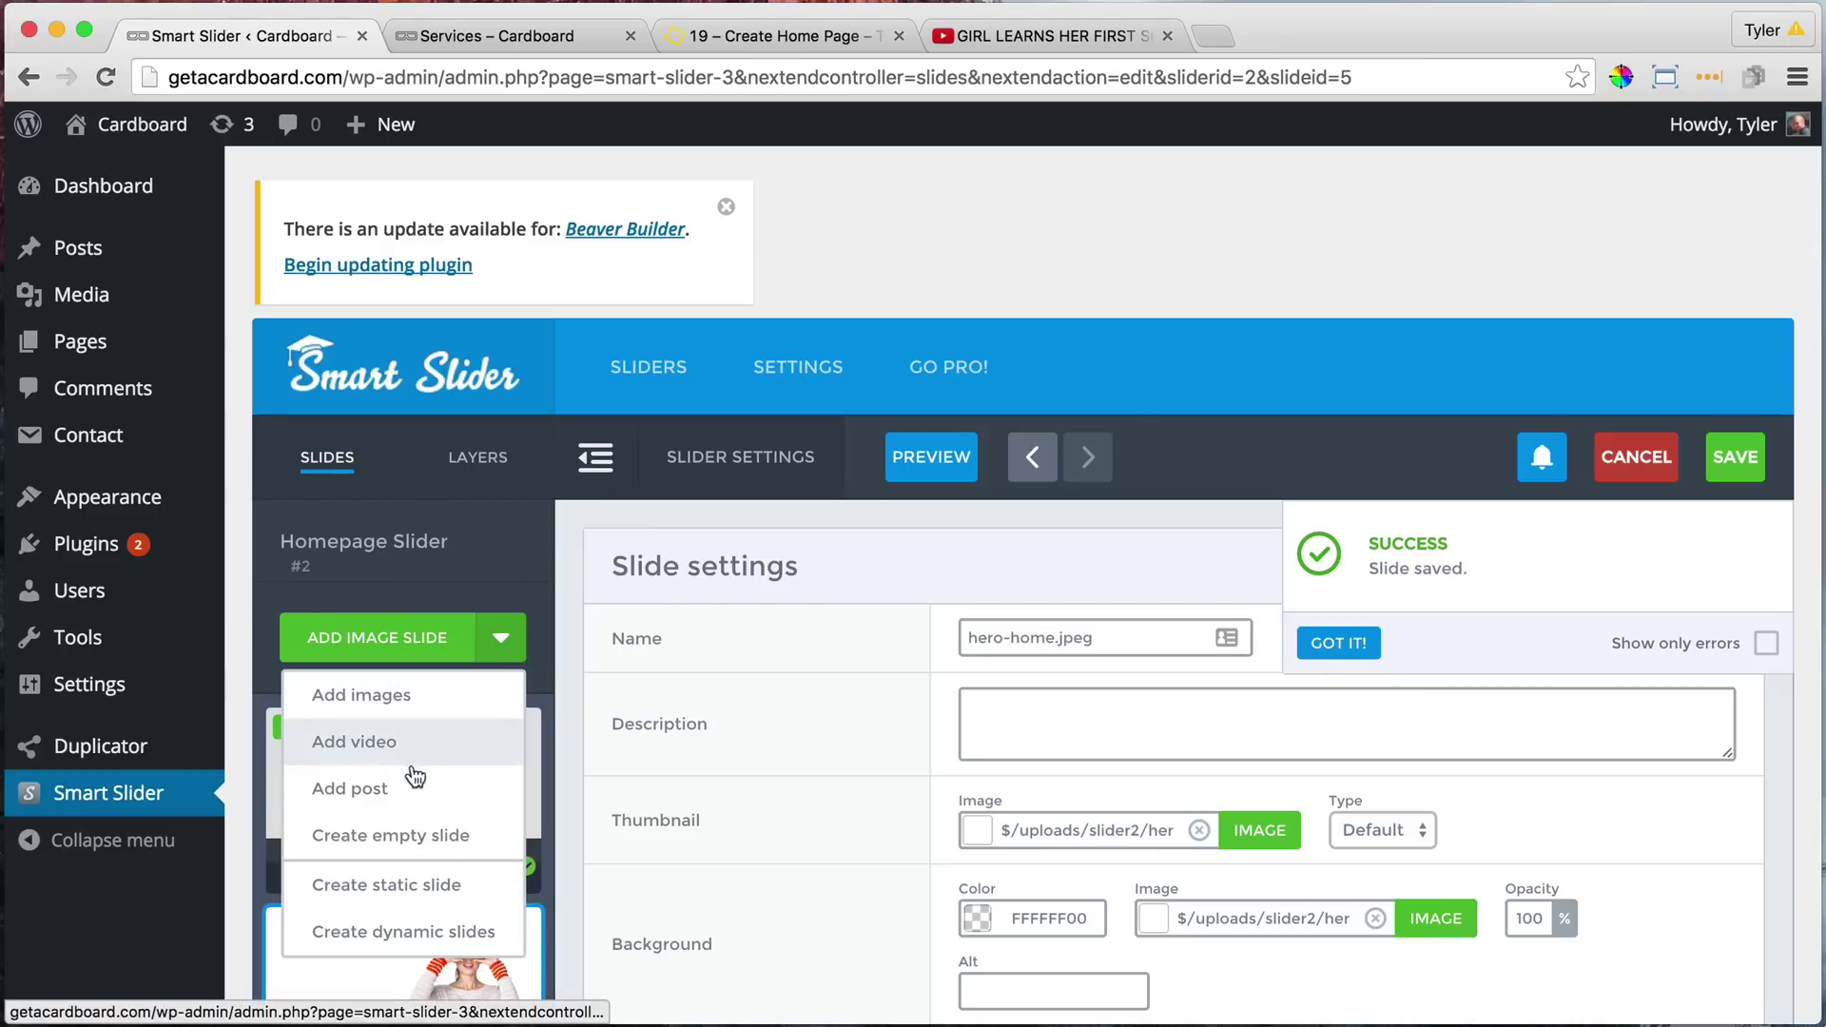
left_click(400, 742)
left_click(681, 488)
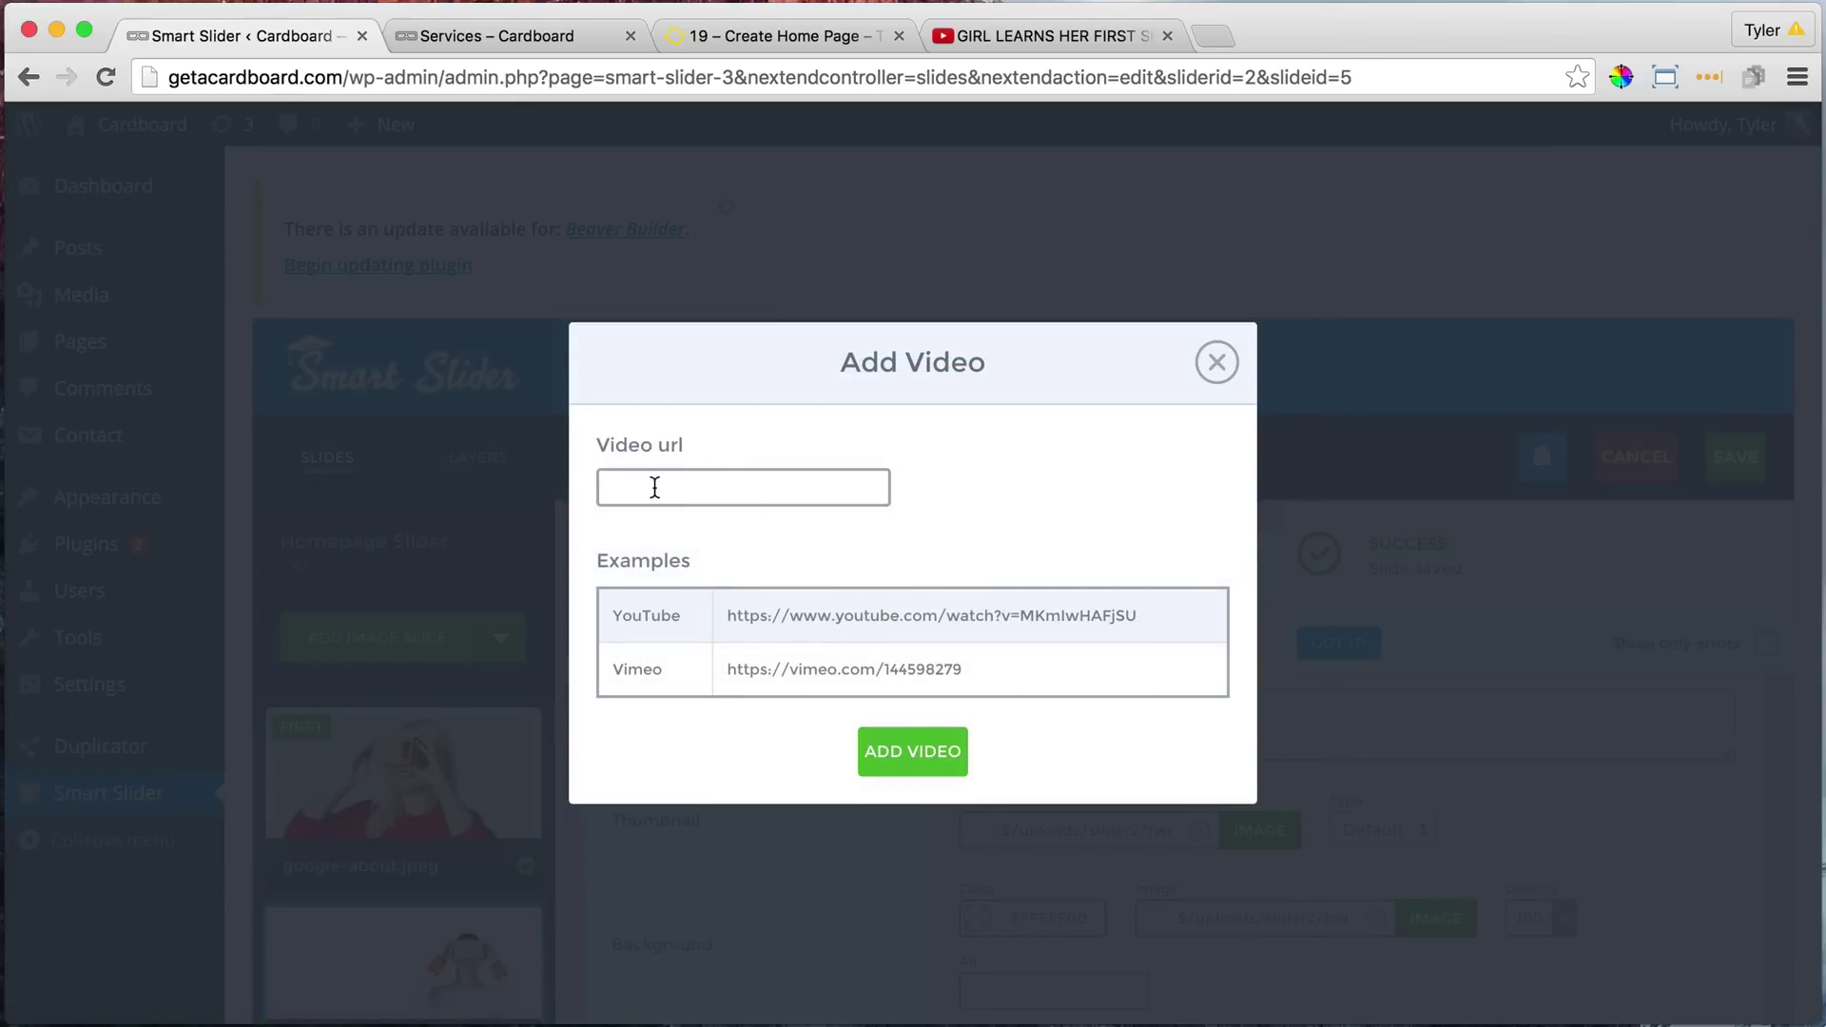
key("super+v")
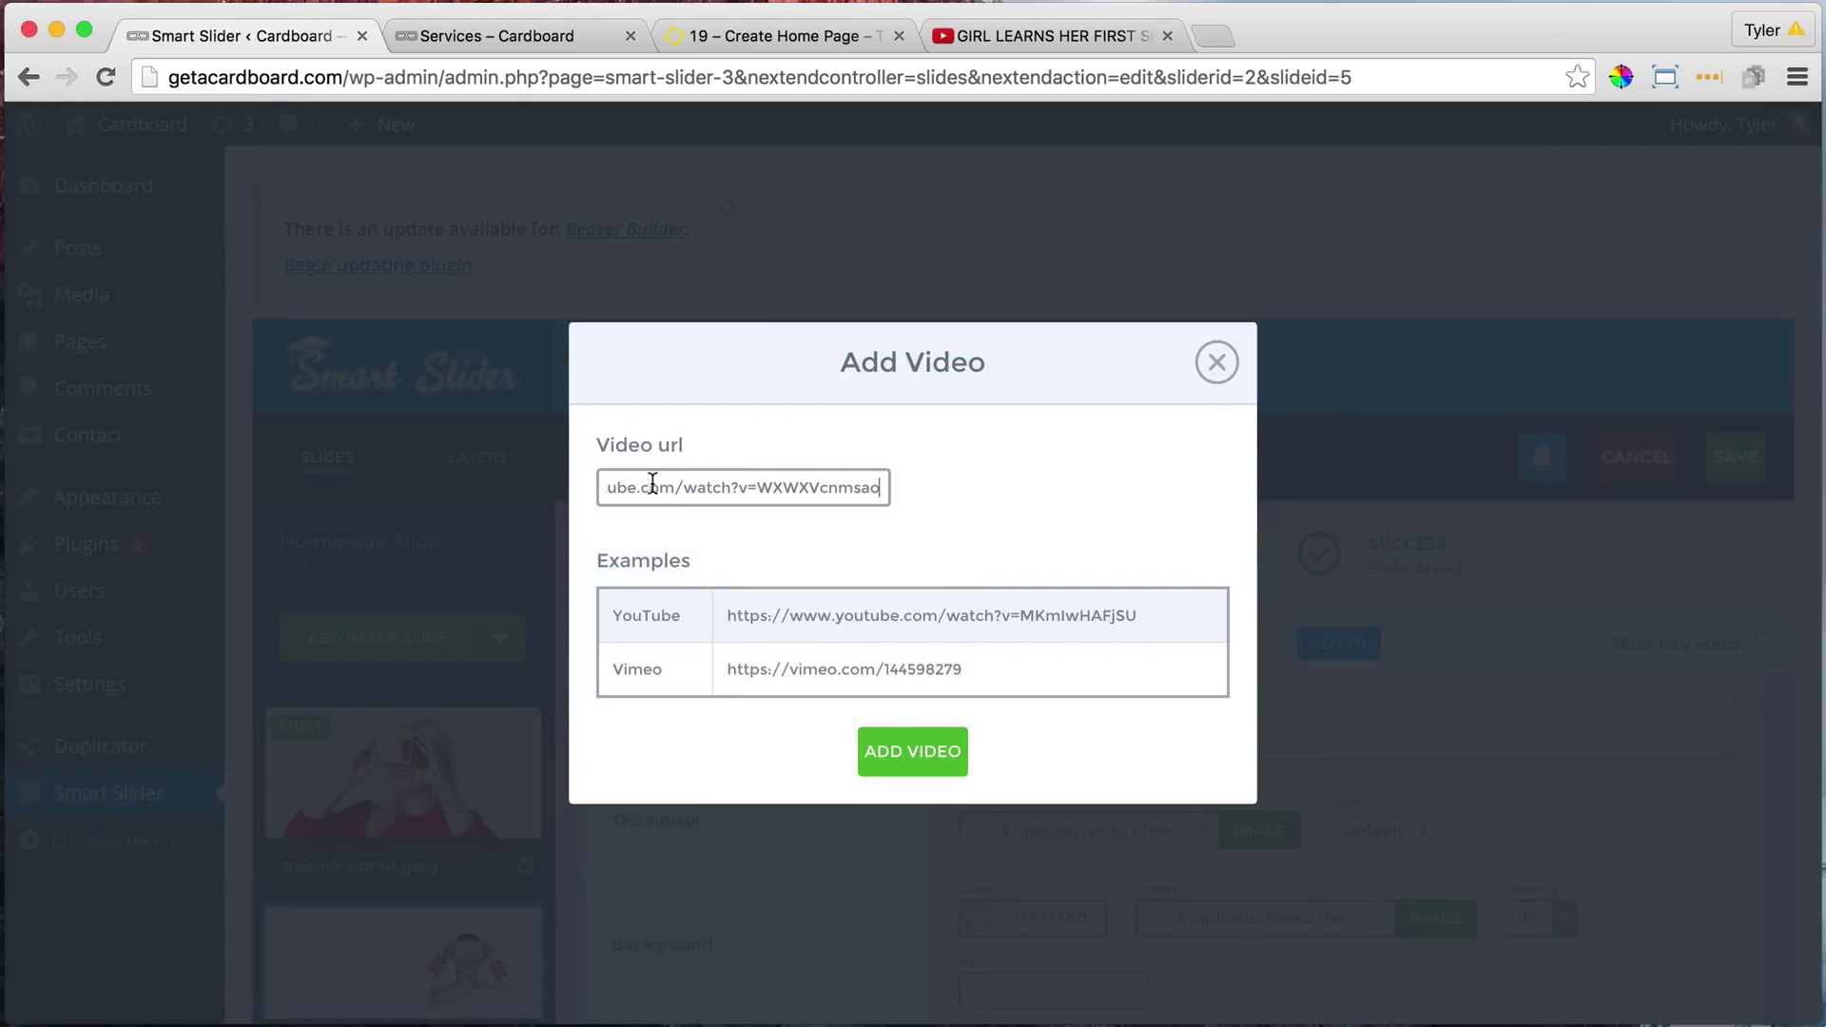
left_click(921, 753)
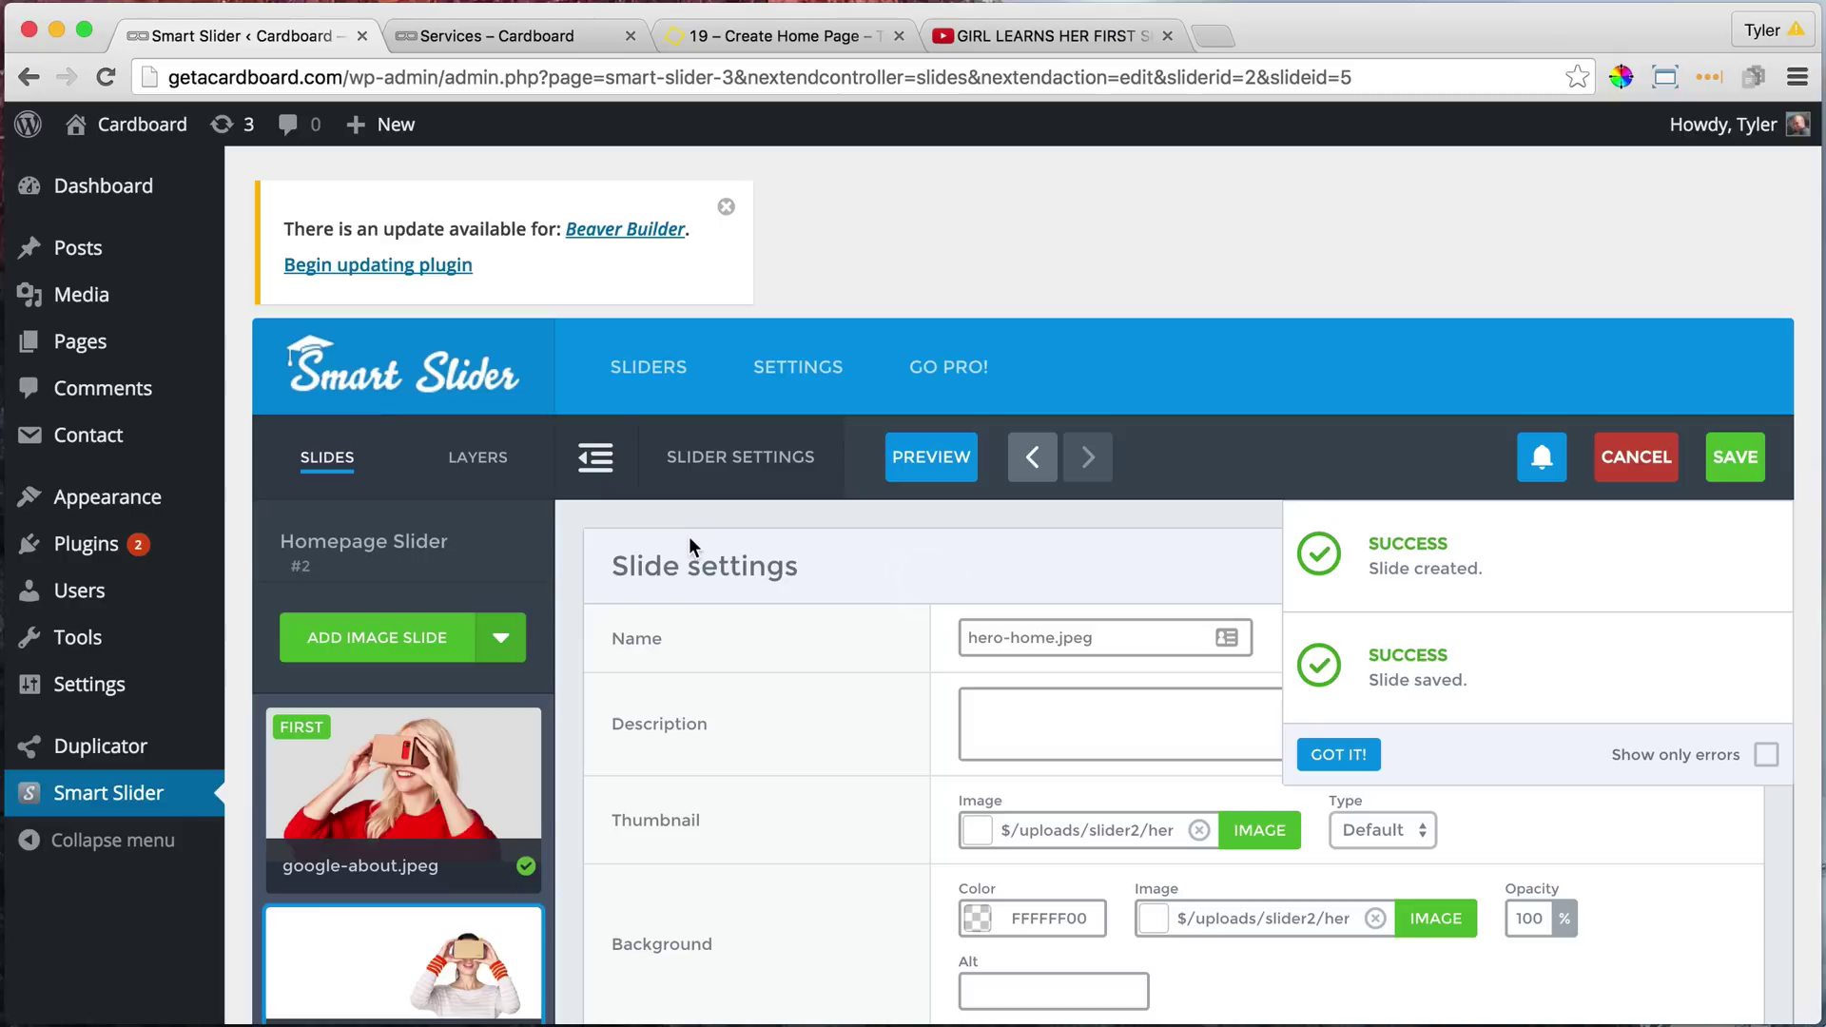
- Move the How To Make a WordPress Website - 2016 slide above google-about.jpeg, set it as the first slide, and save
scroll(542, 700, "down", 6)
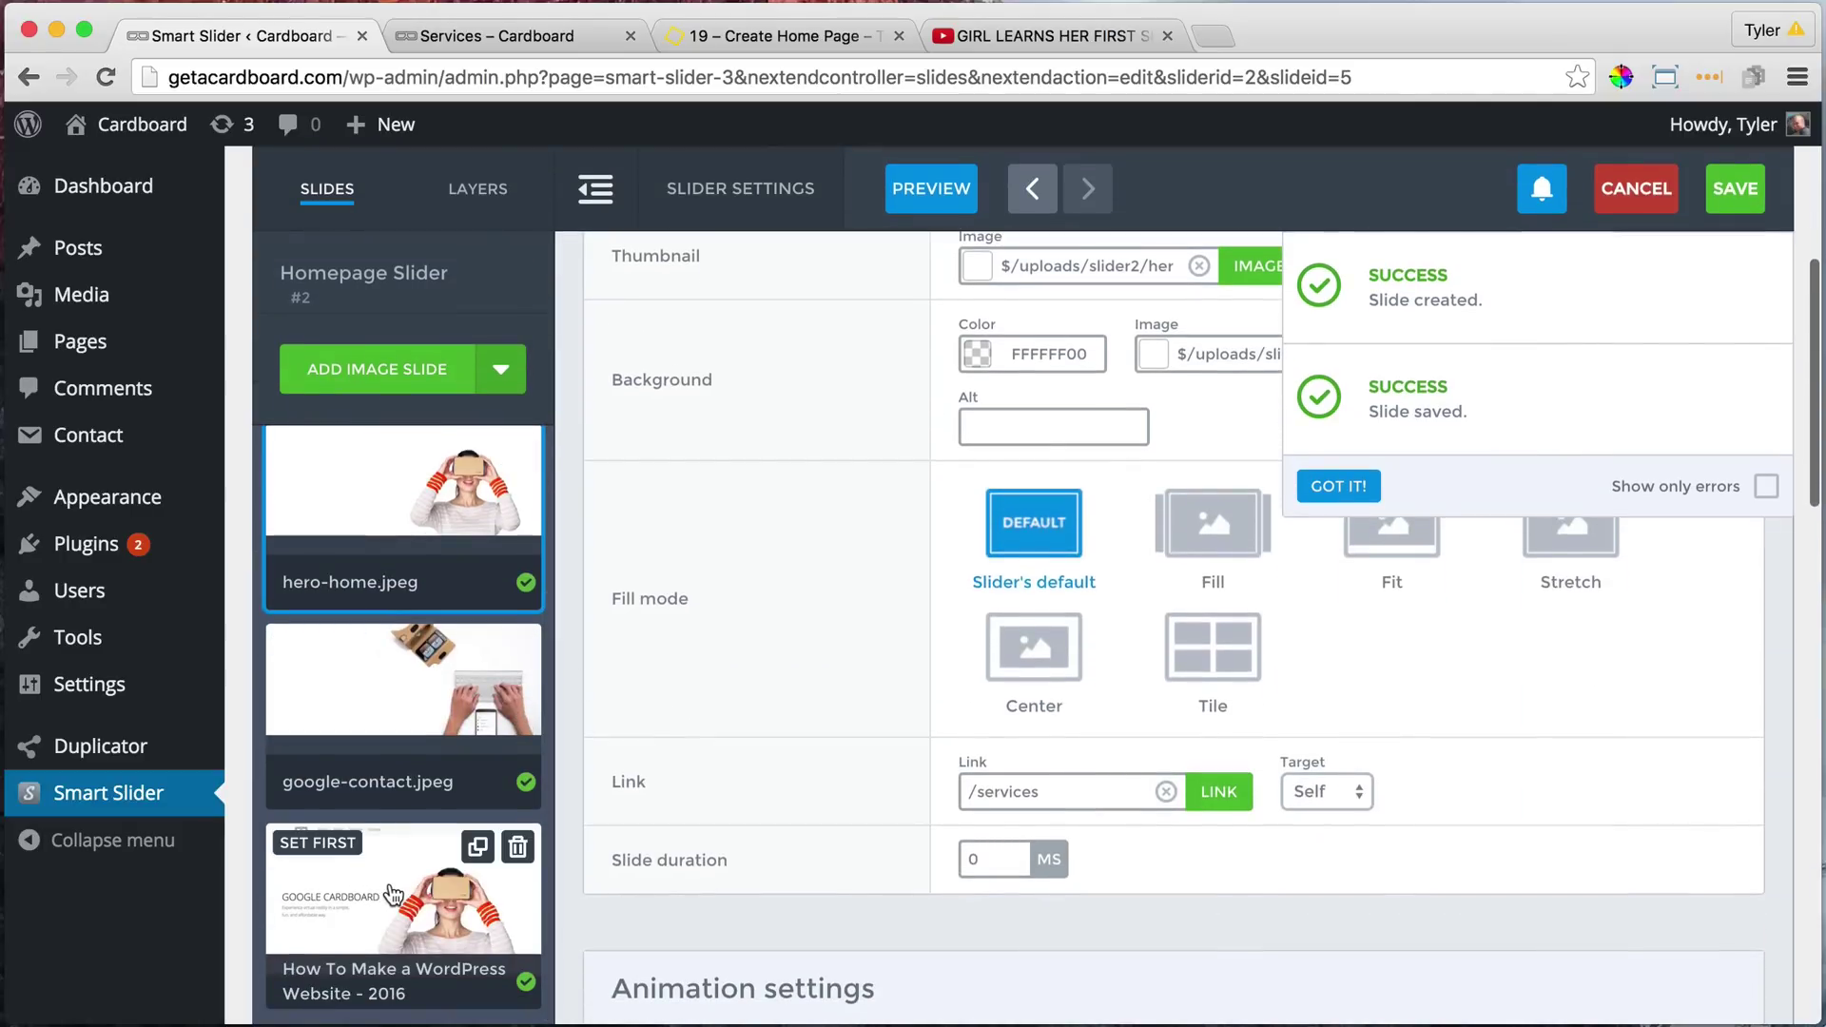
left_click_drag(393, 894, 392, 506)
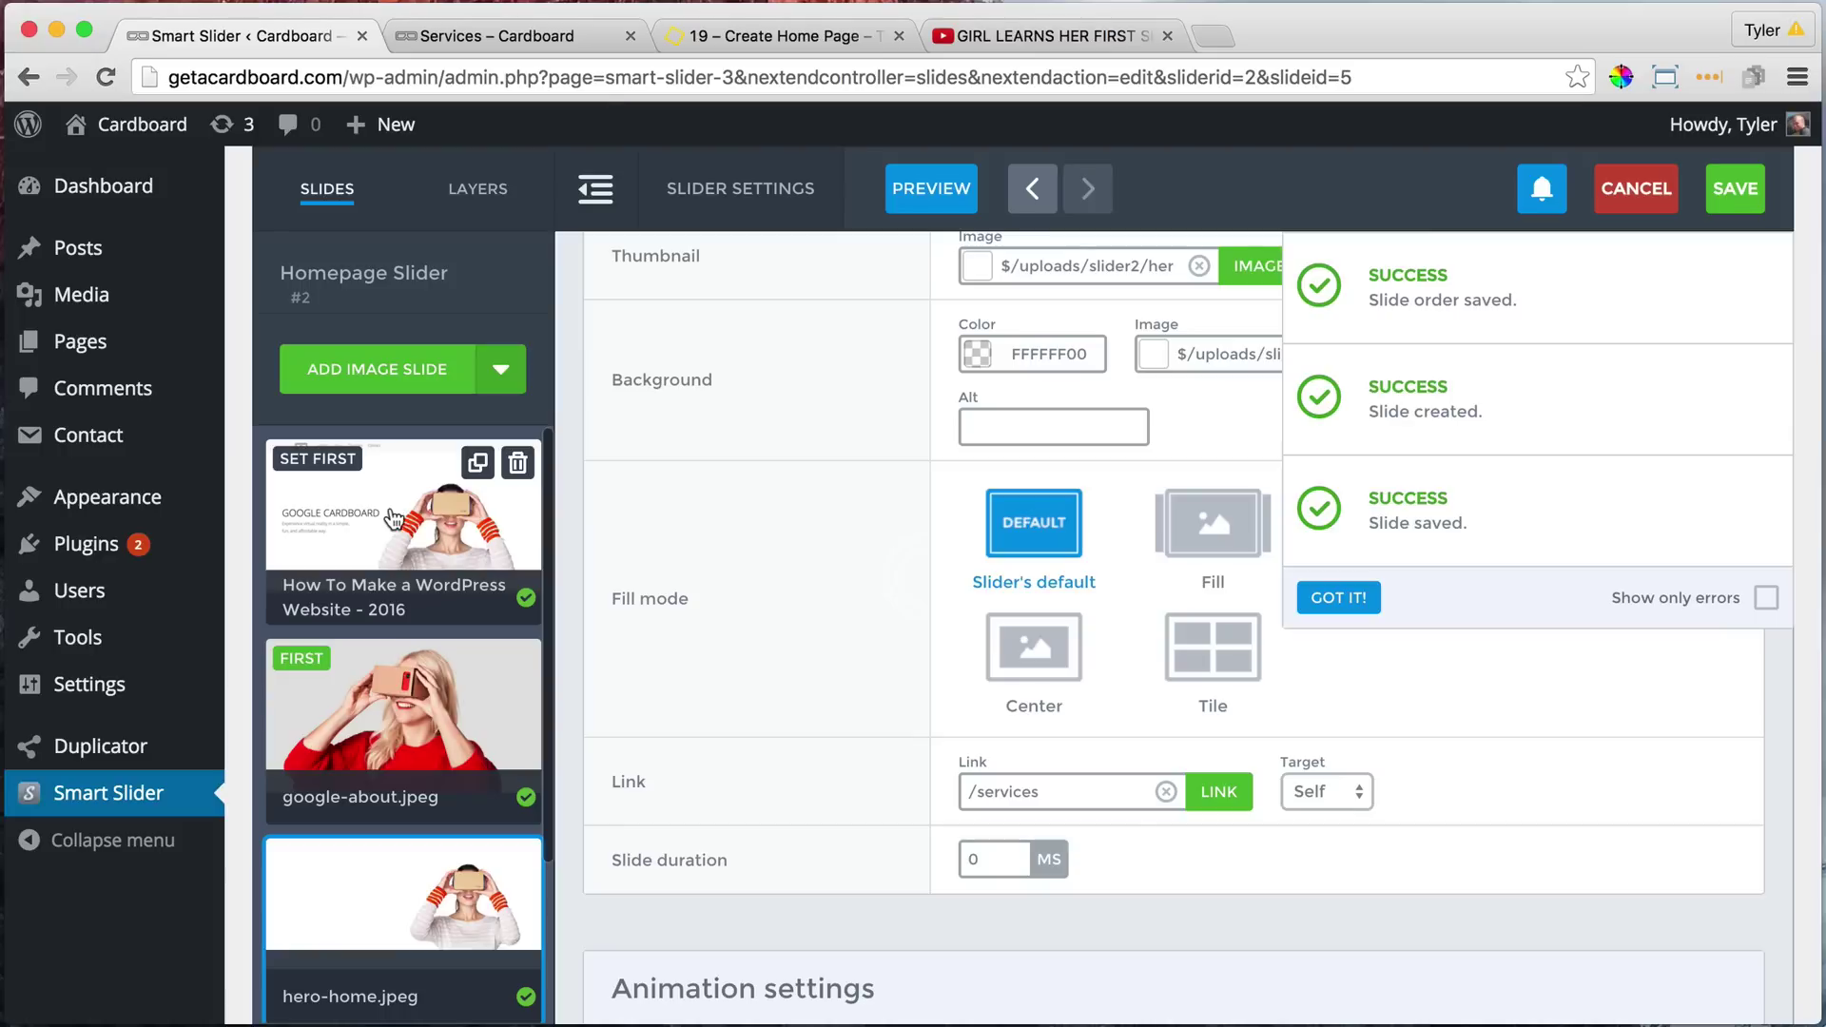
left_click(322, 460)
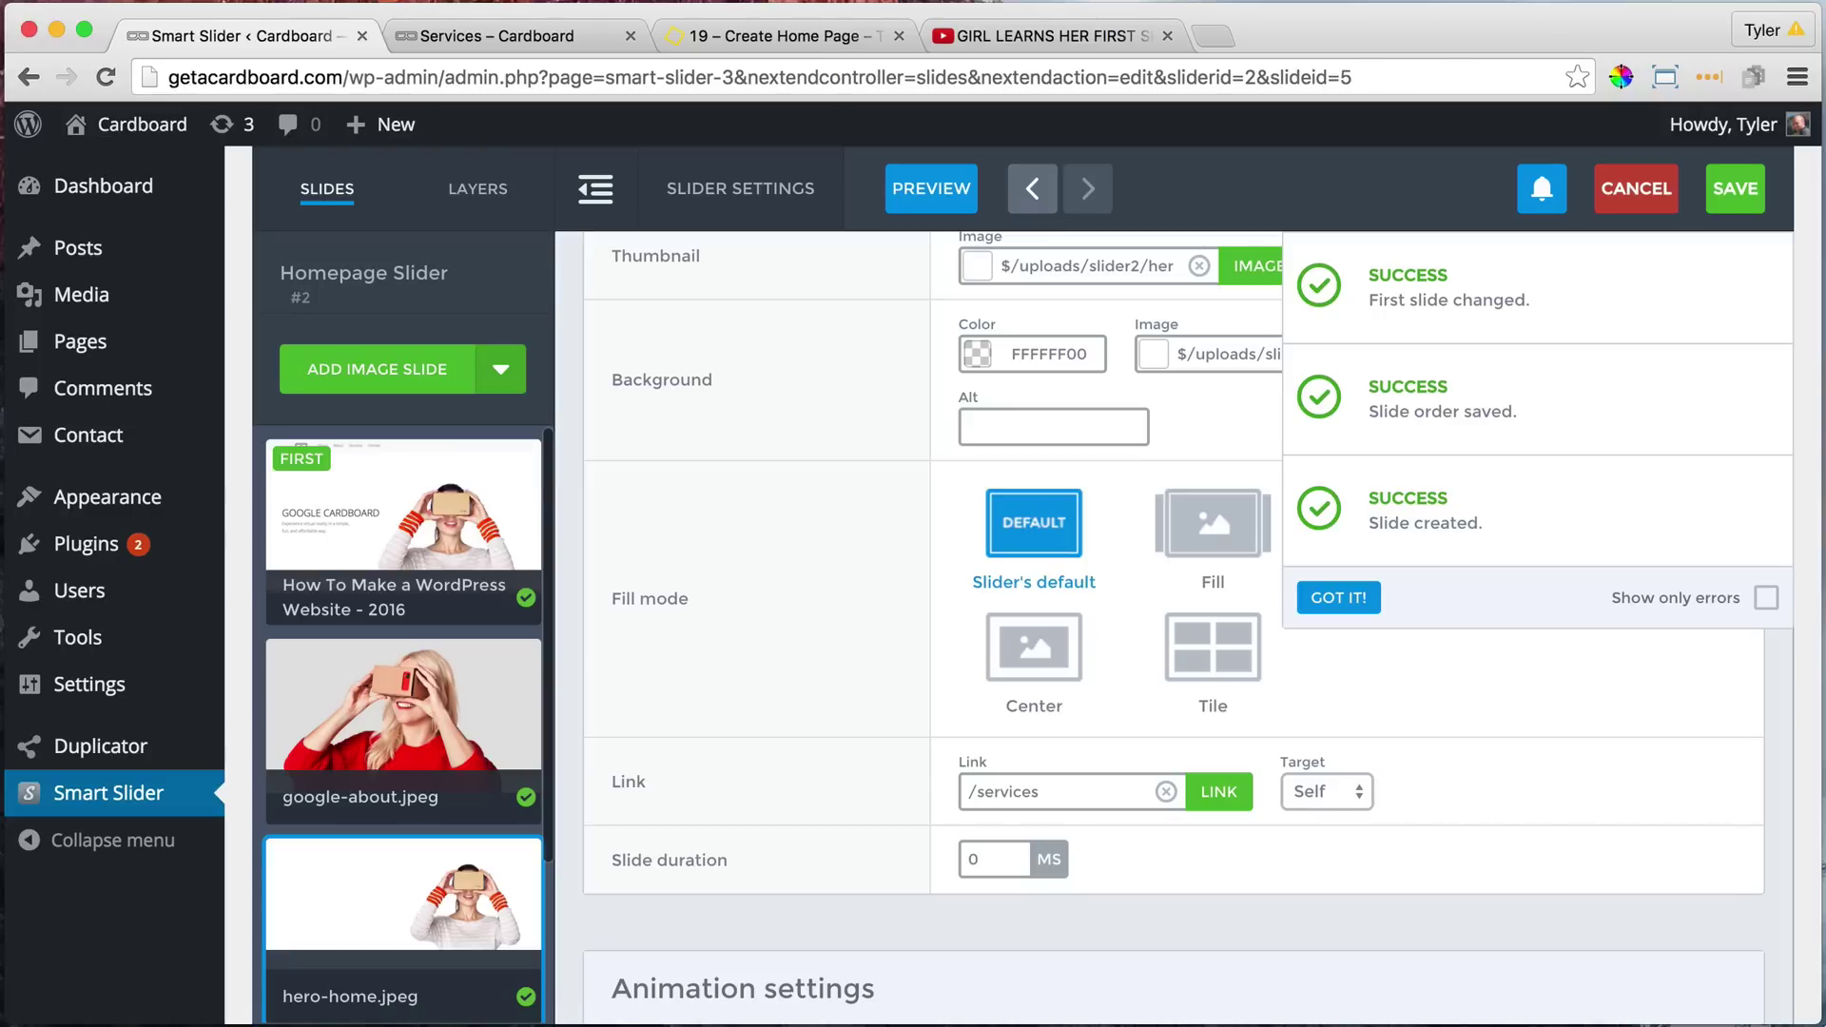
left_click(1734, 190)
- Open the live home page and test the slider's video slide by playing and pausing the video
left_click(489, 34)
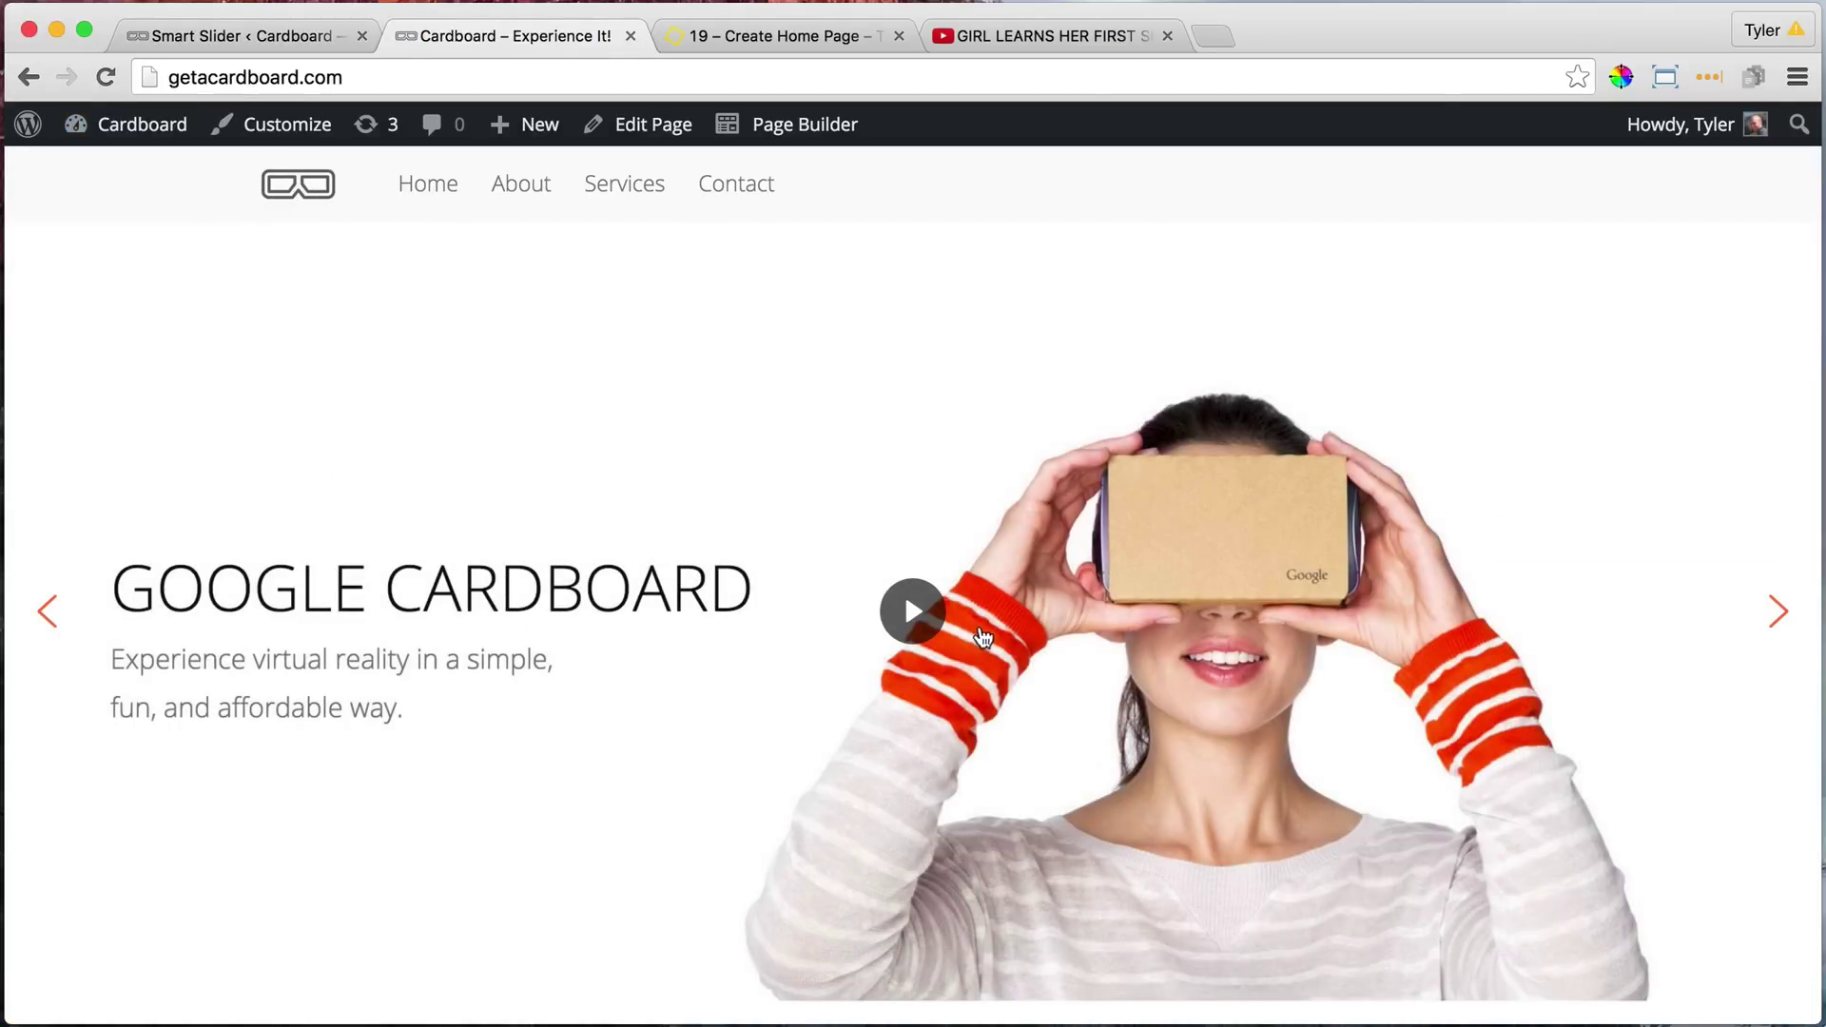
left_click(911, 606)
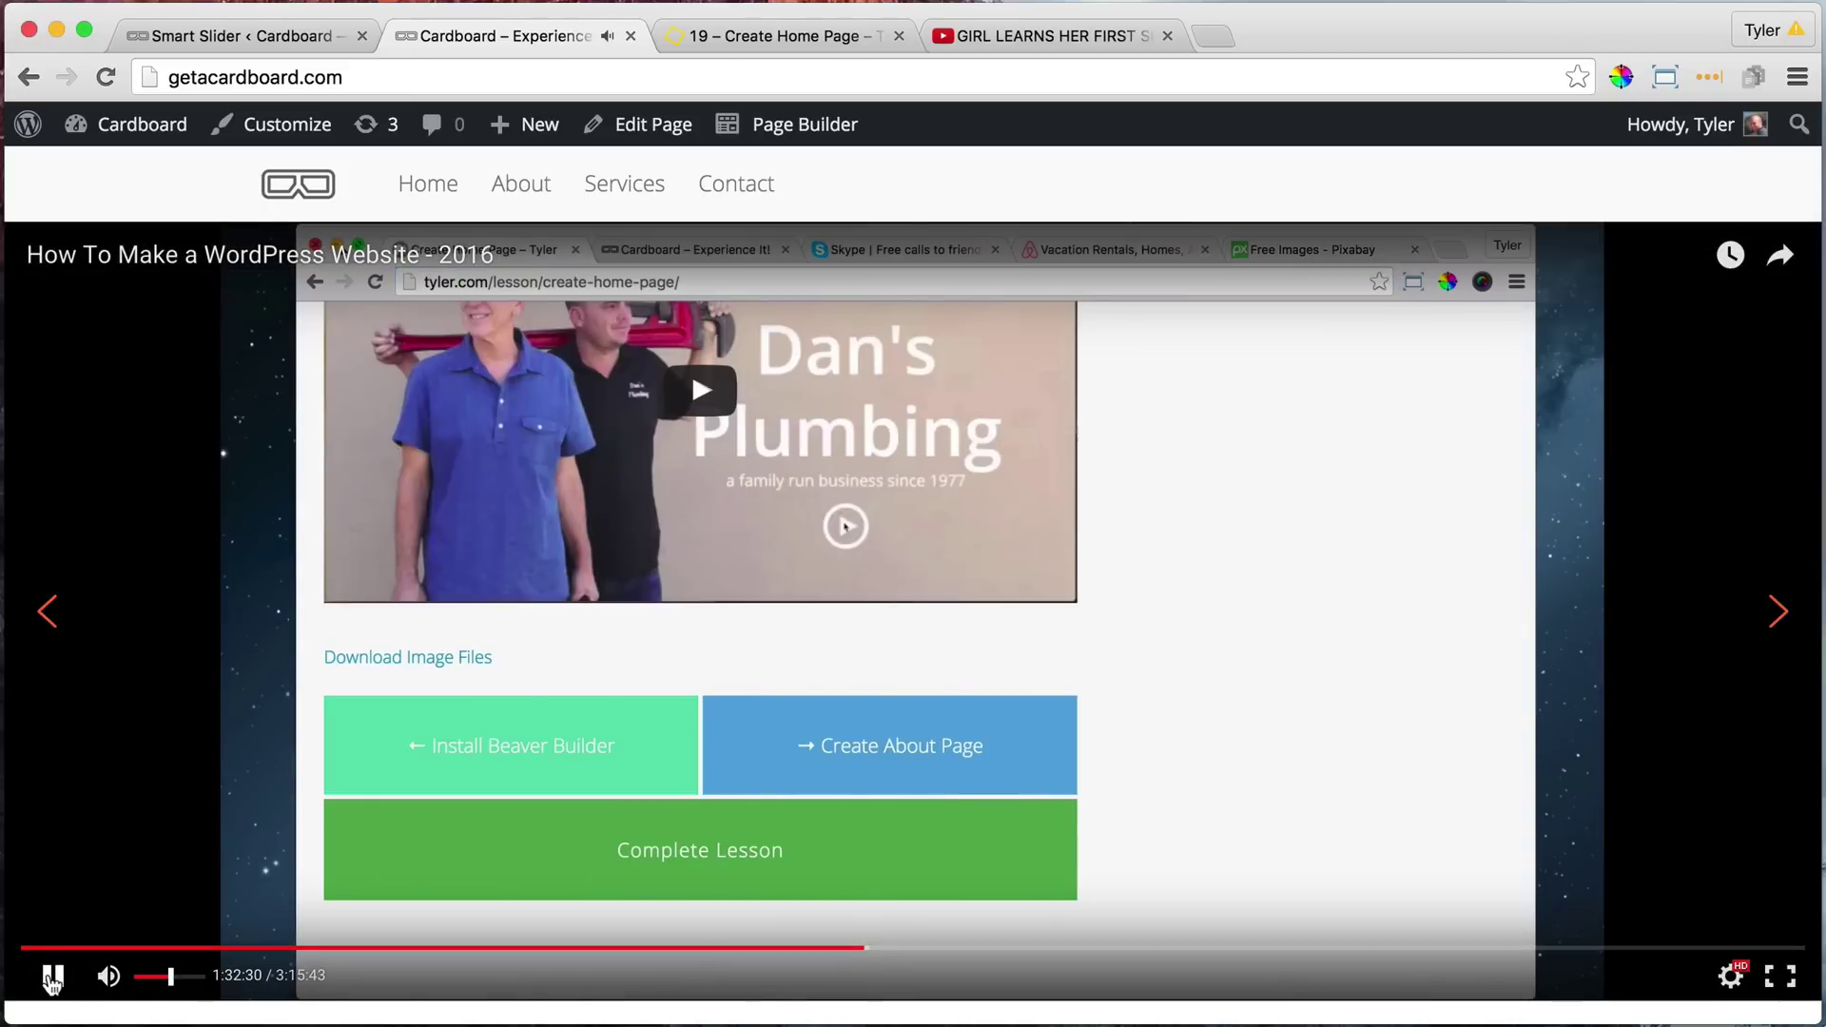
left_click(52, 977)
scroll(817, 645, "up", 3)
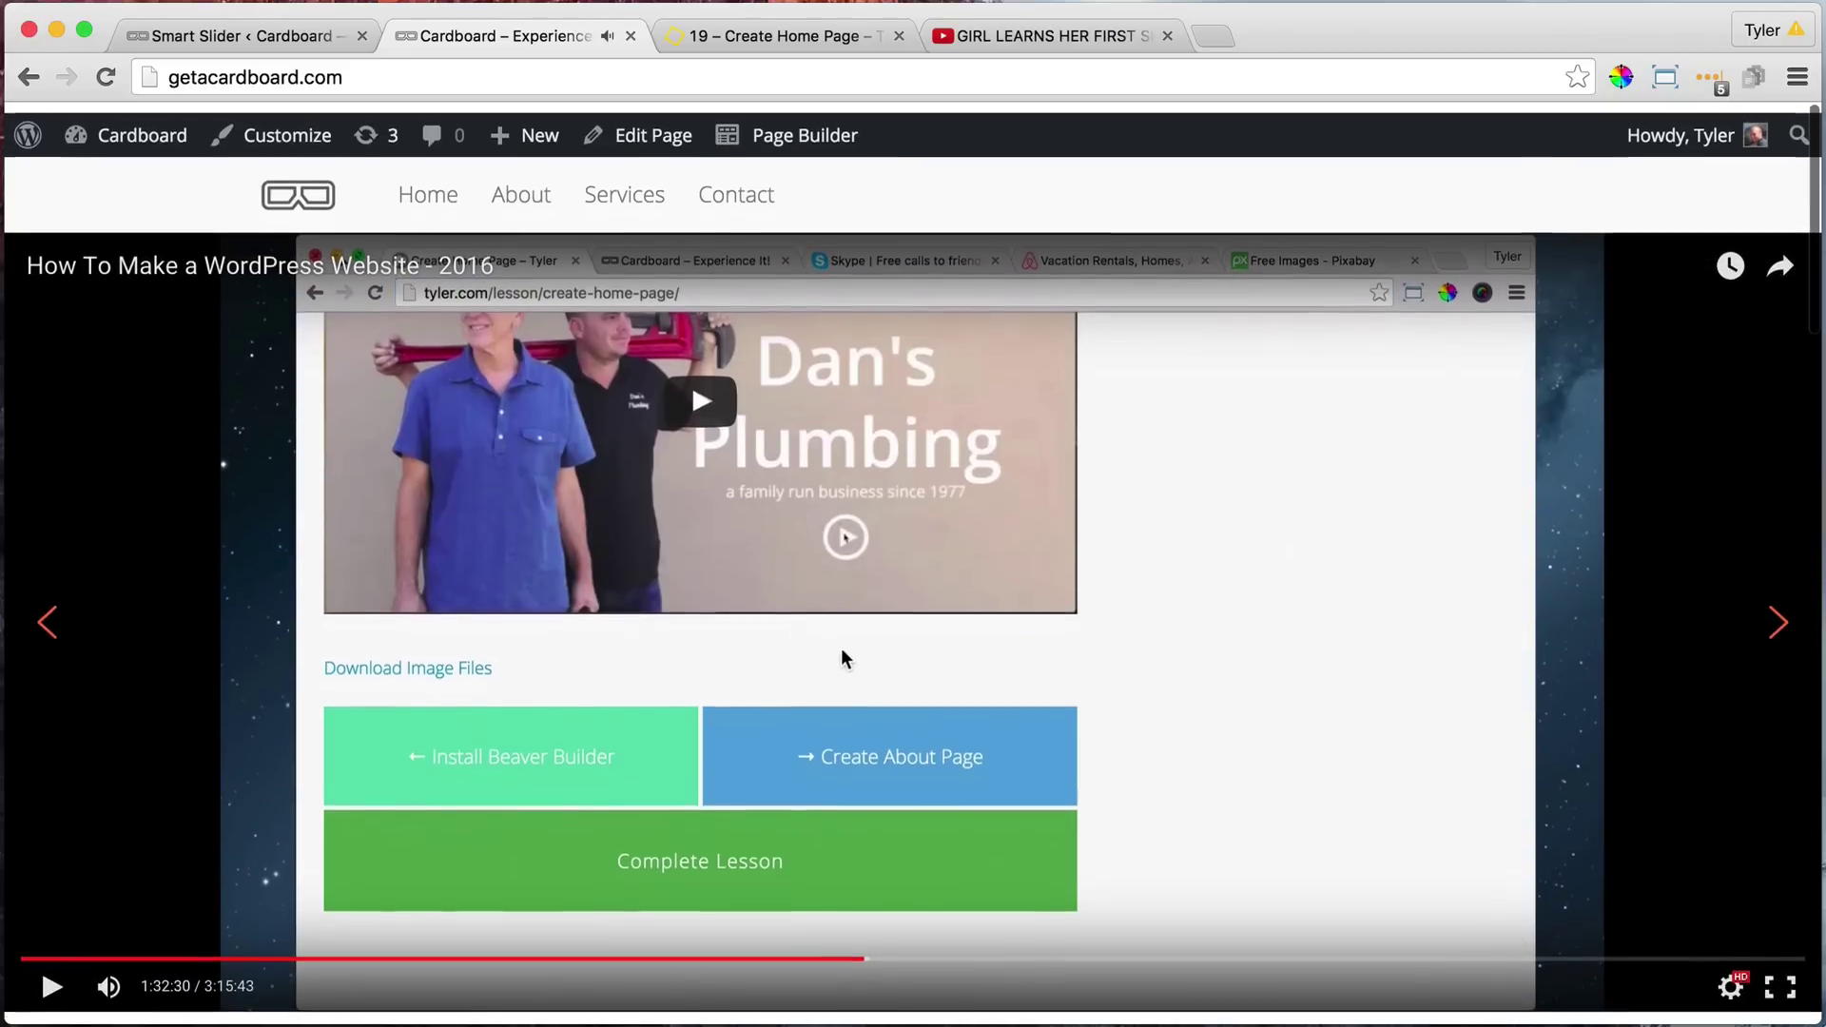
- Advance from the video slide through the remaining slides to CONTACT US and glance over the live home page
left_click(1780, 613)
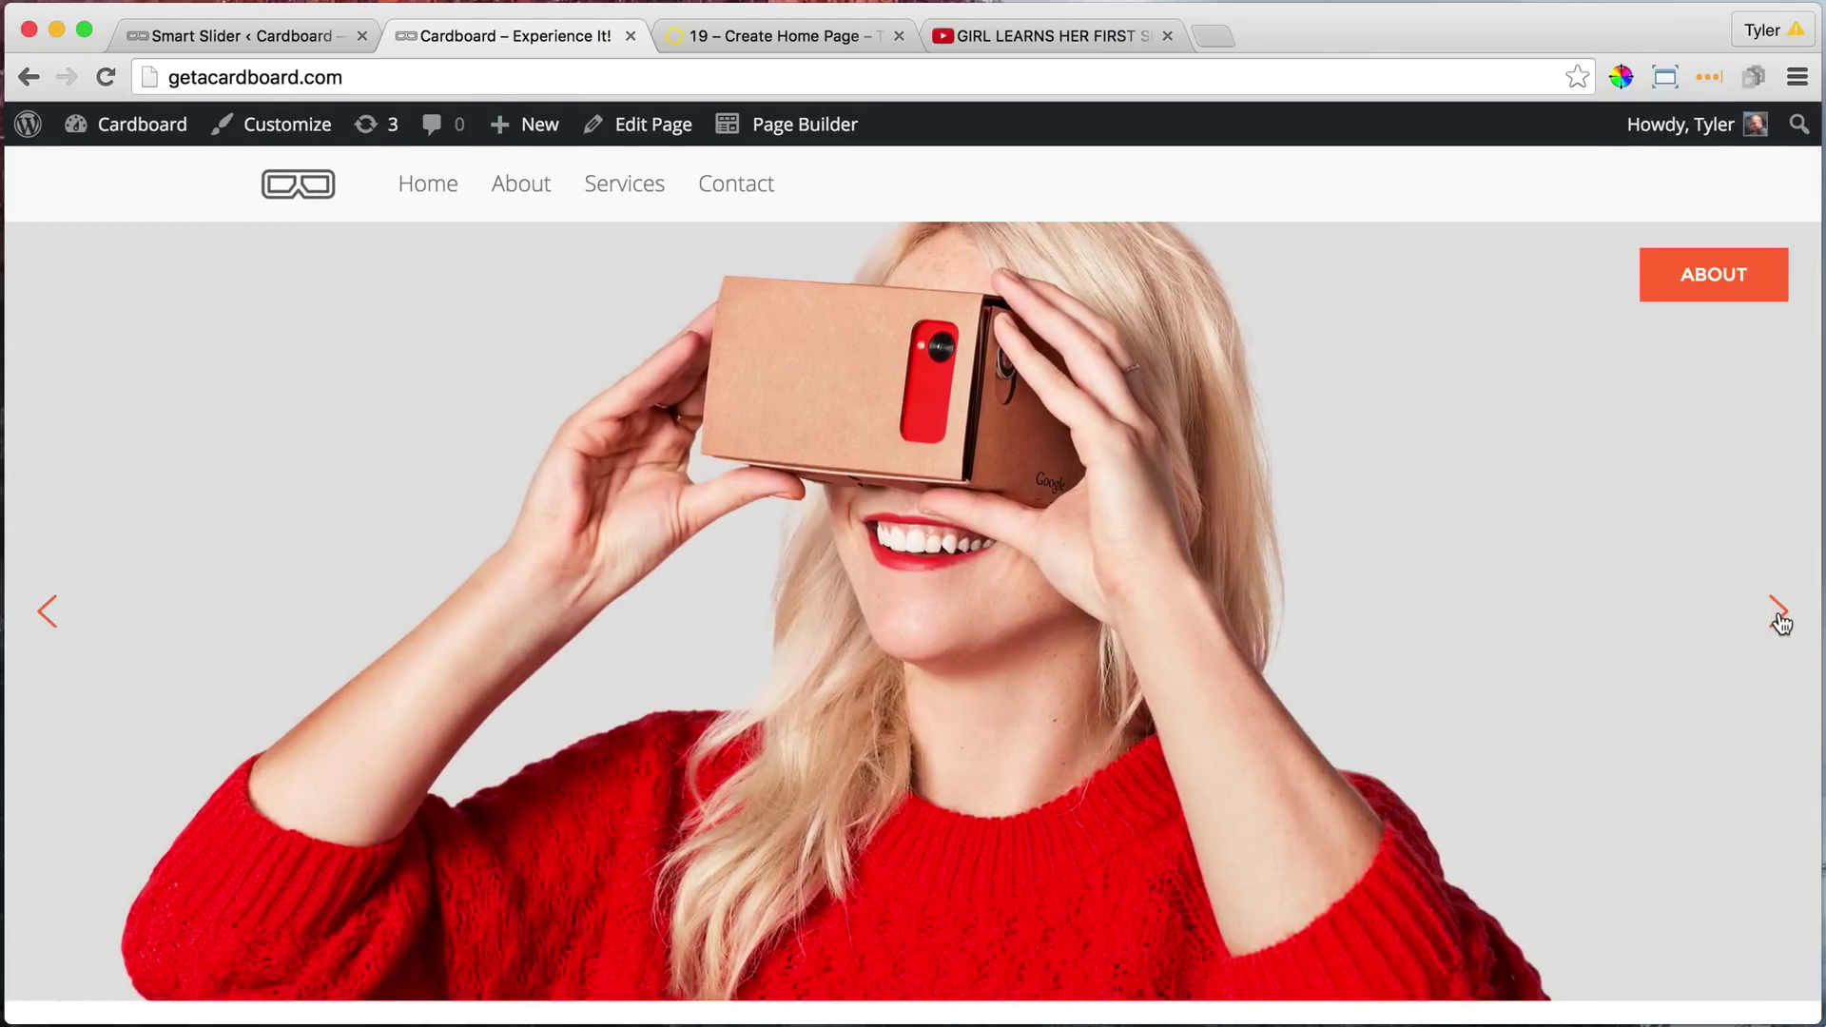
left_click(1779, 616)
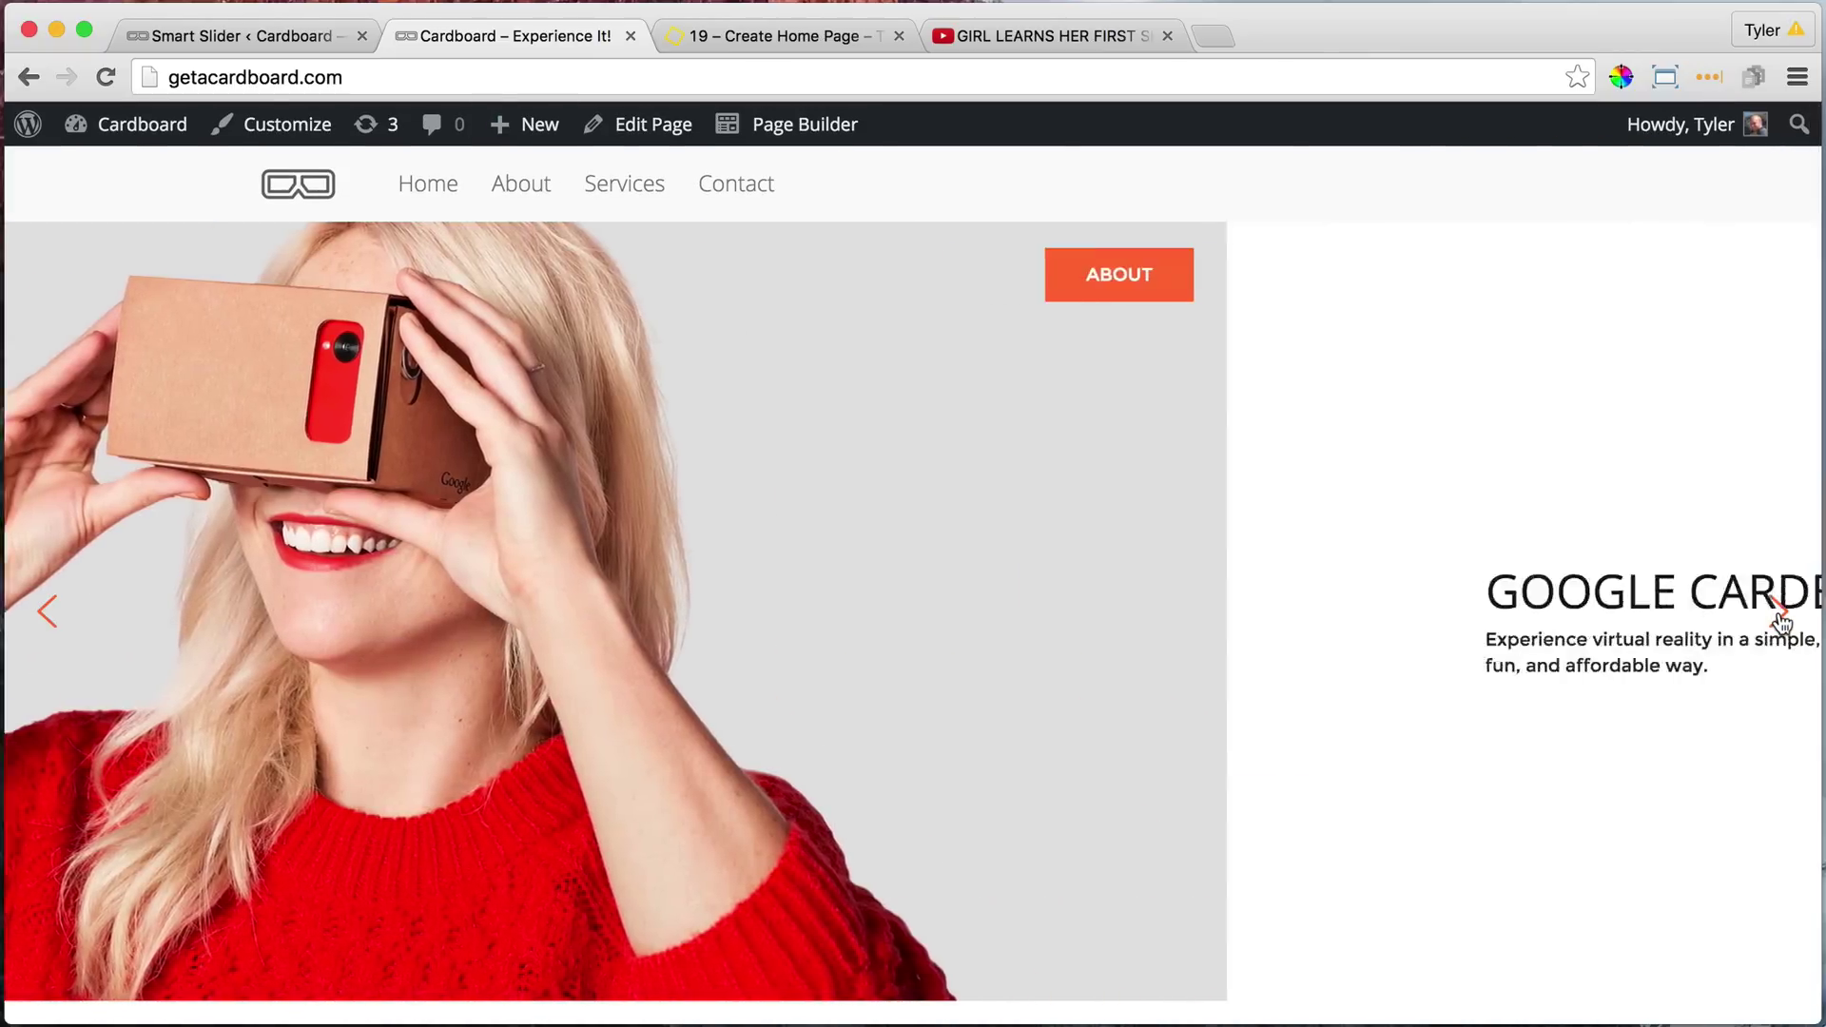
left_click(1779, 616)
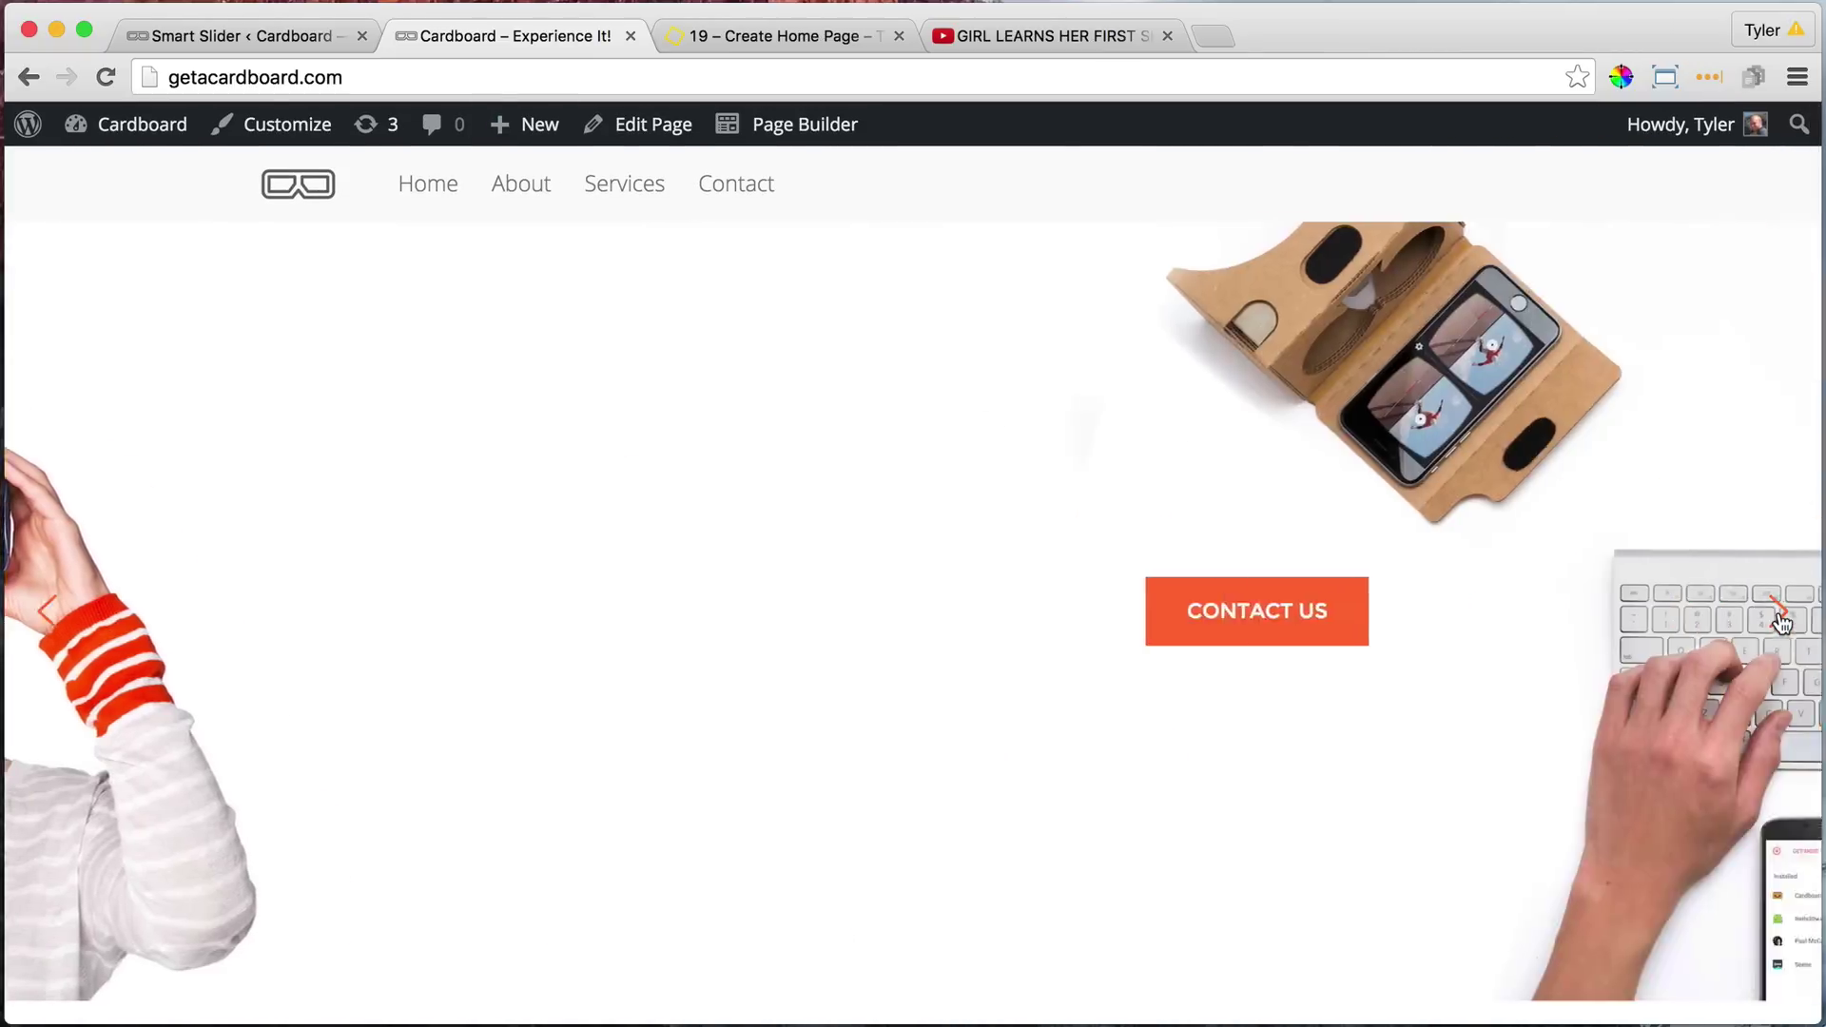
scroll(1556, 543, "down", 4)
scroll(1521, 528, "up", 4)
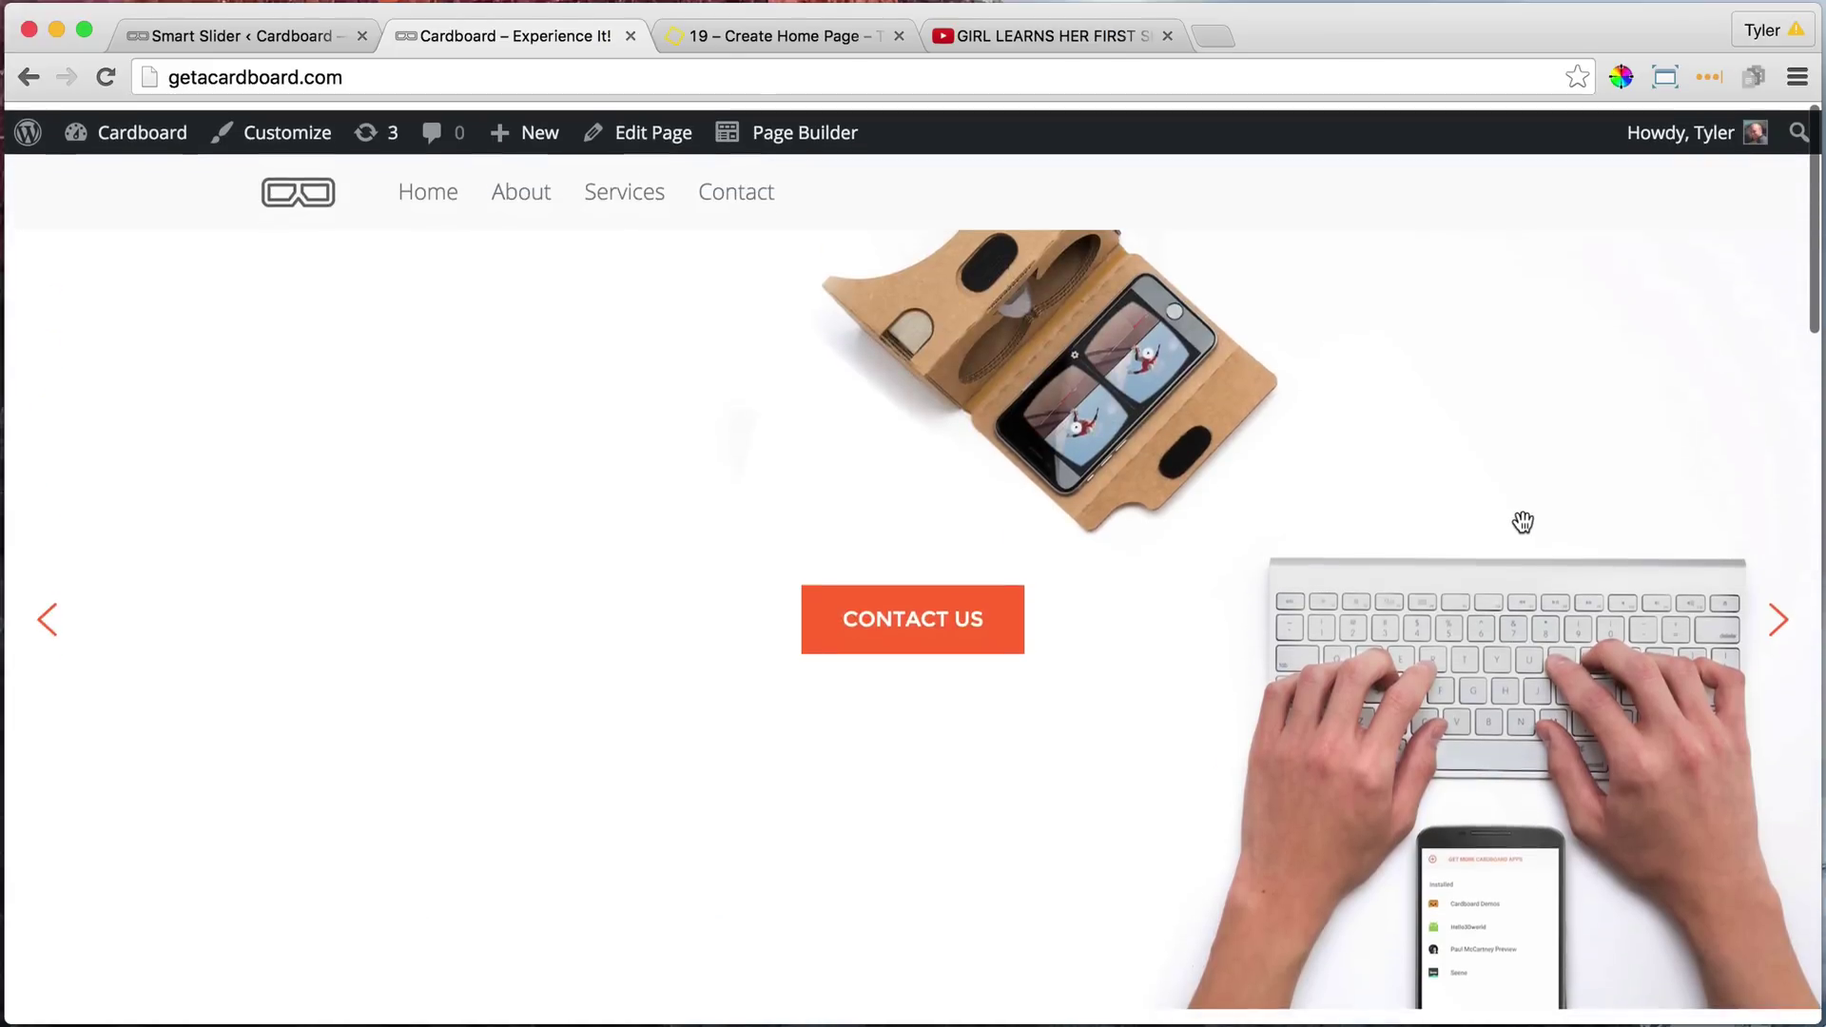
- Go from the Create Home Page lesson to the tyler.com home page and close the YouTube tab
left_click(767, 35)
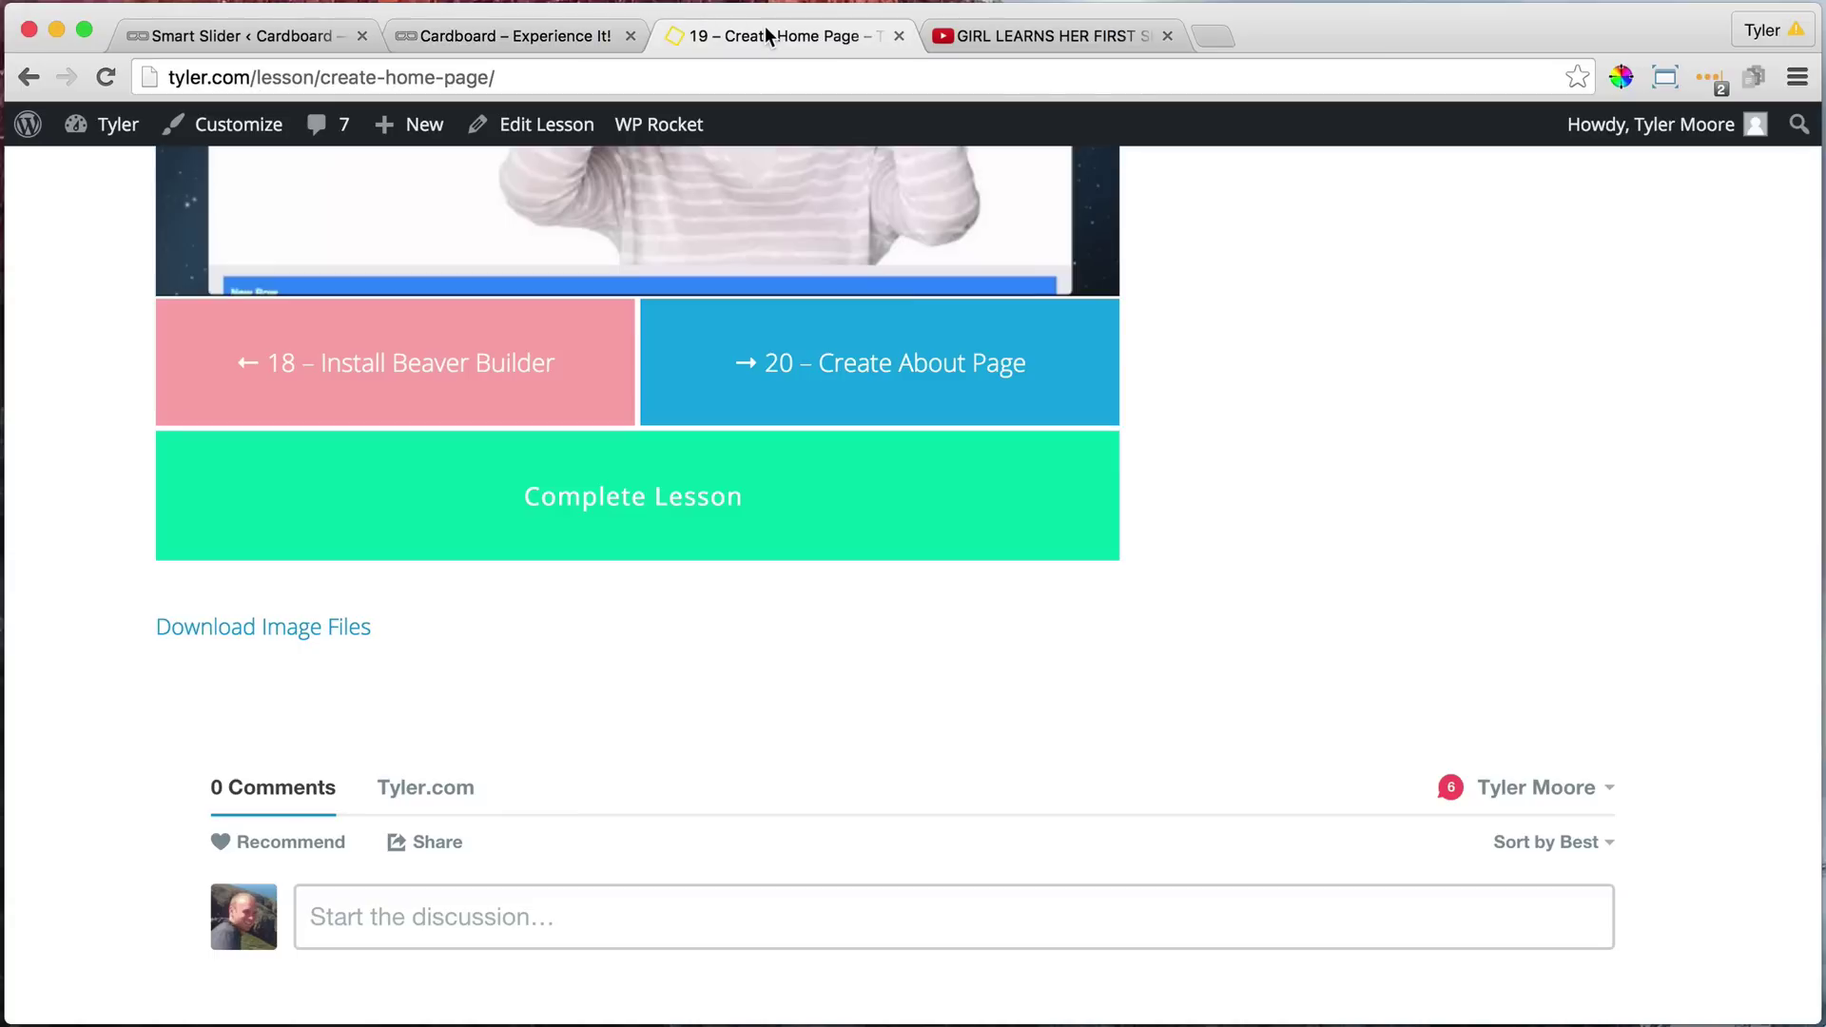
scroll(849, 354, "up", 10)
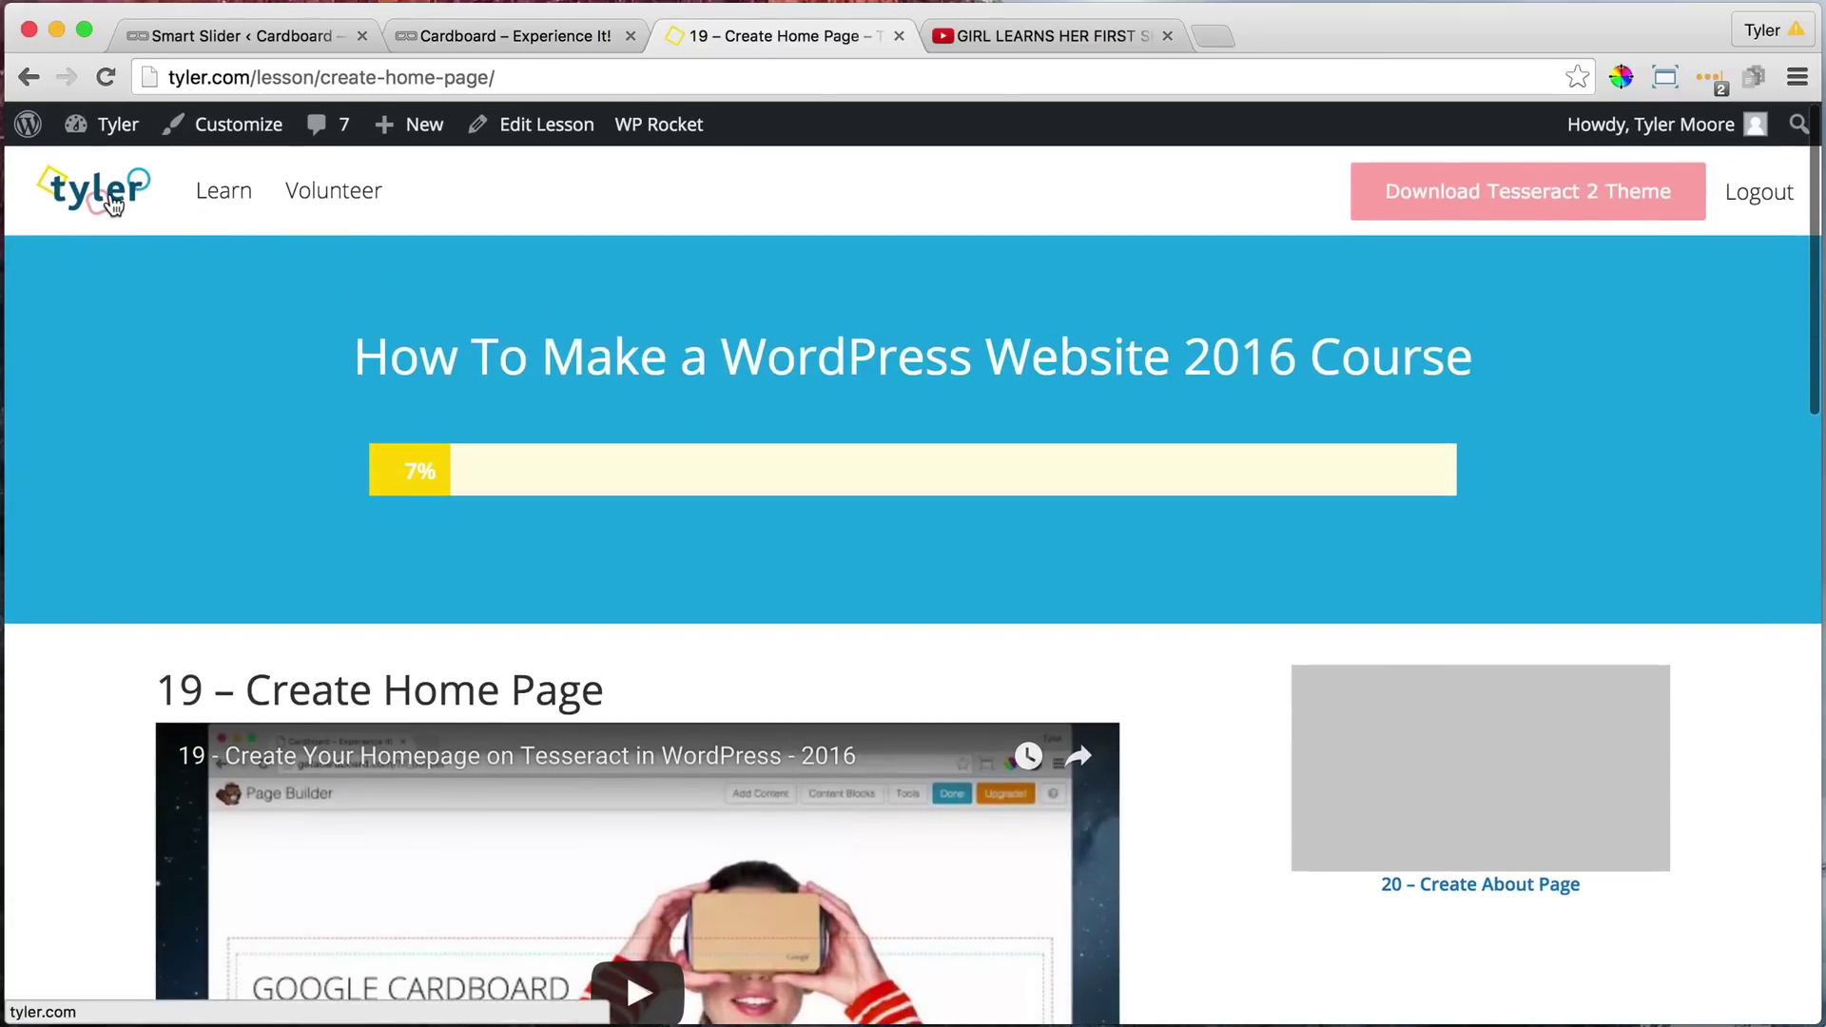
left_click(112, 202)
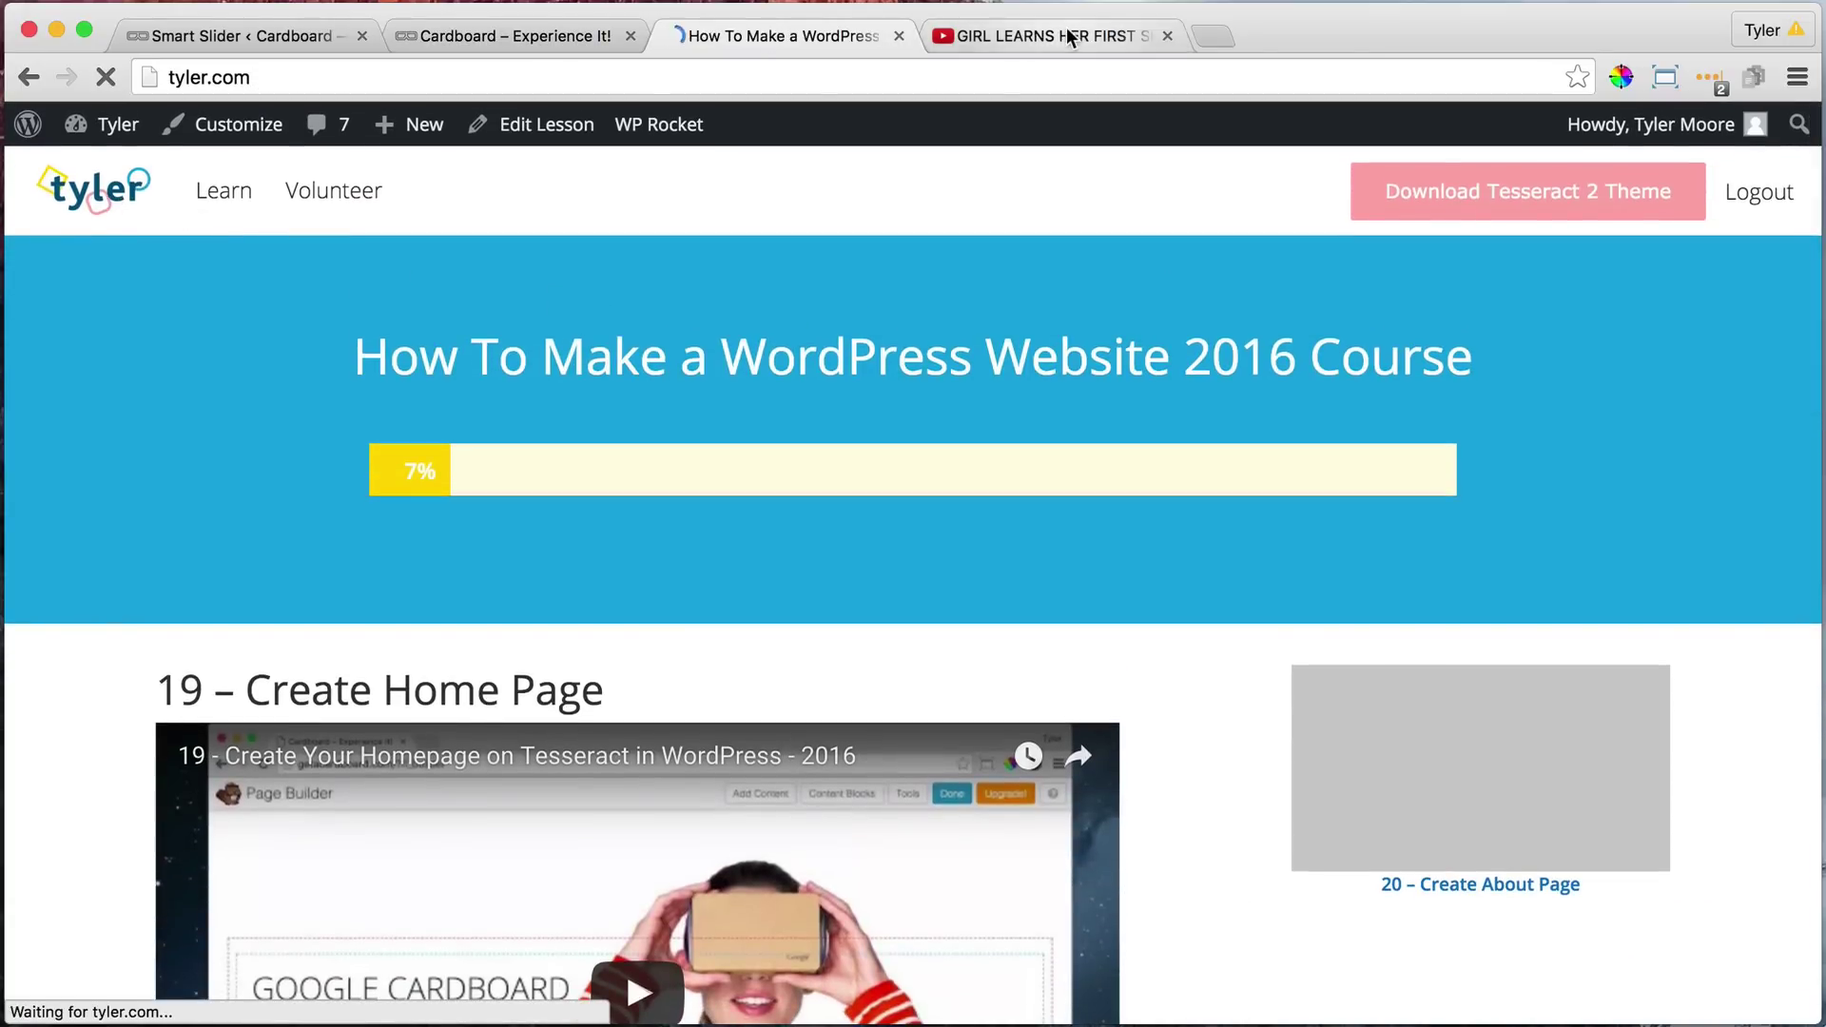
left_click(1122, 35)
left_click(1167, 35)
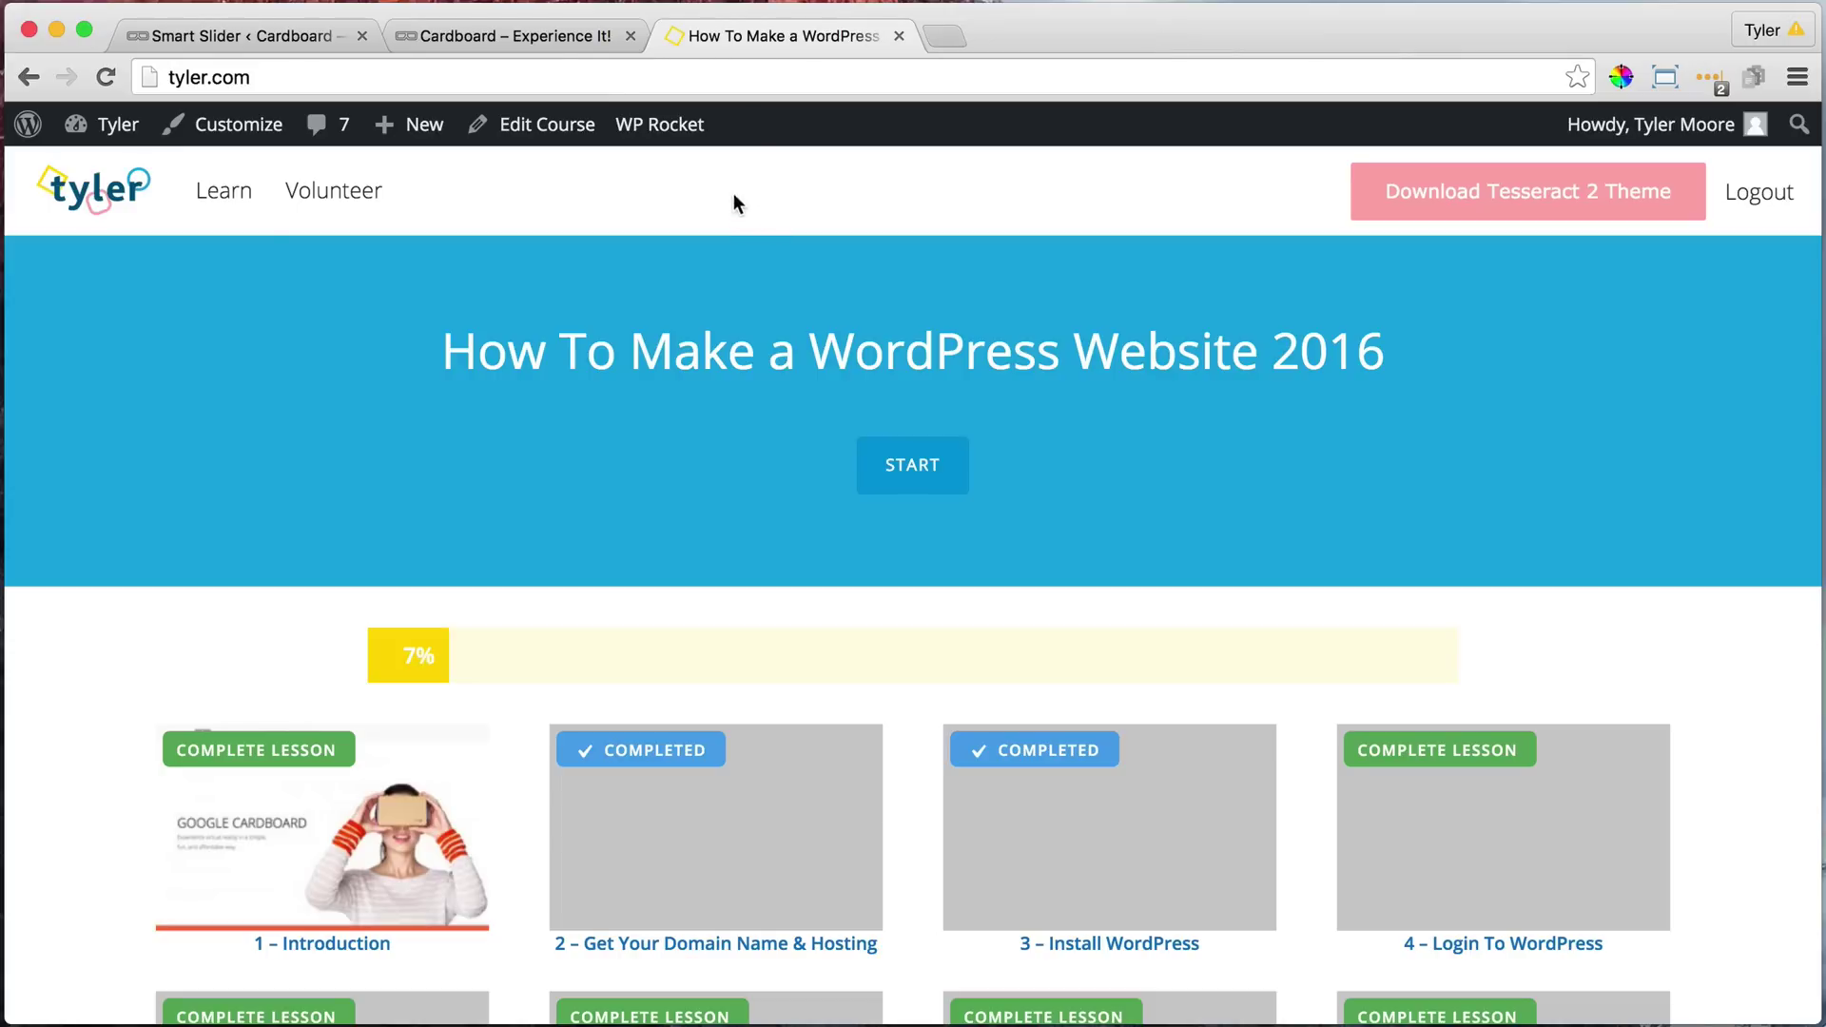
- Narrow the live home page's browser window to 405 px wide and go through the slides to check the mobile layout
left_click(537, 36)
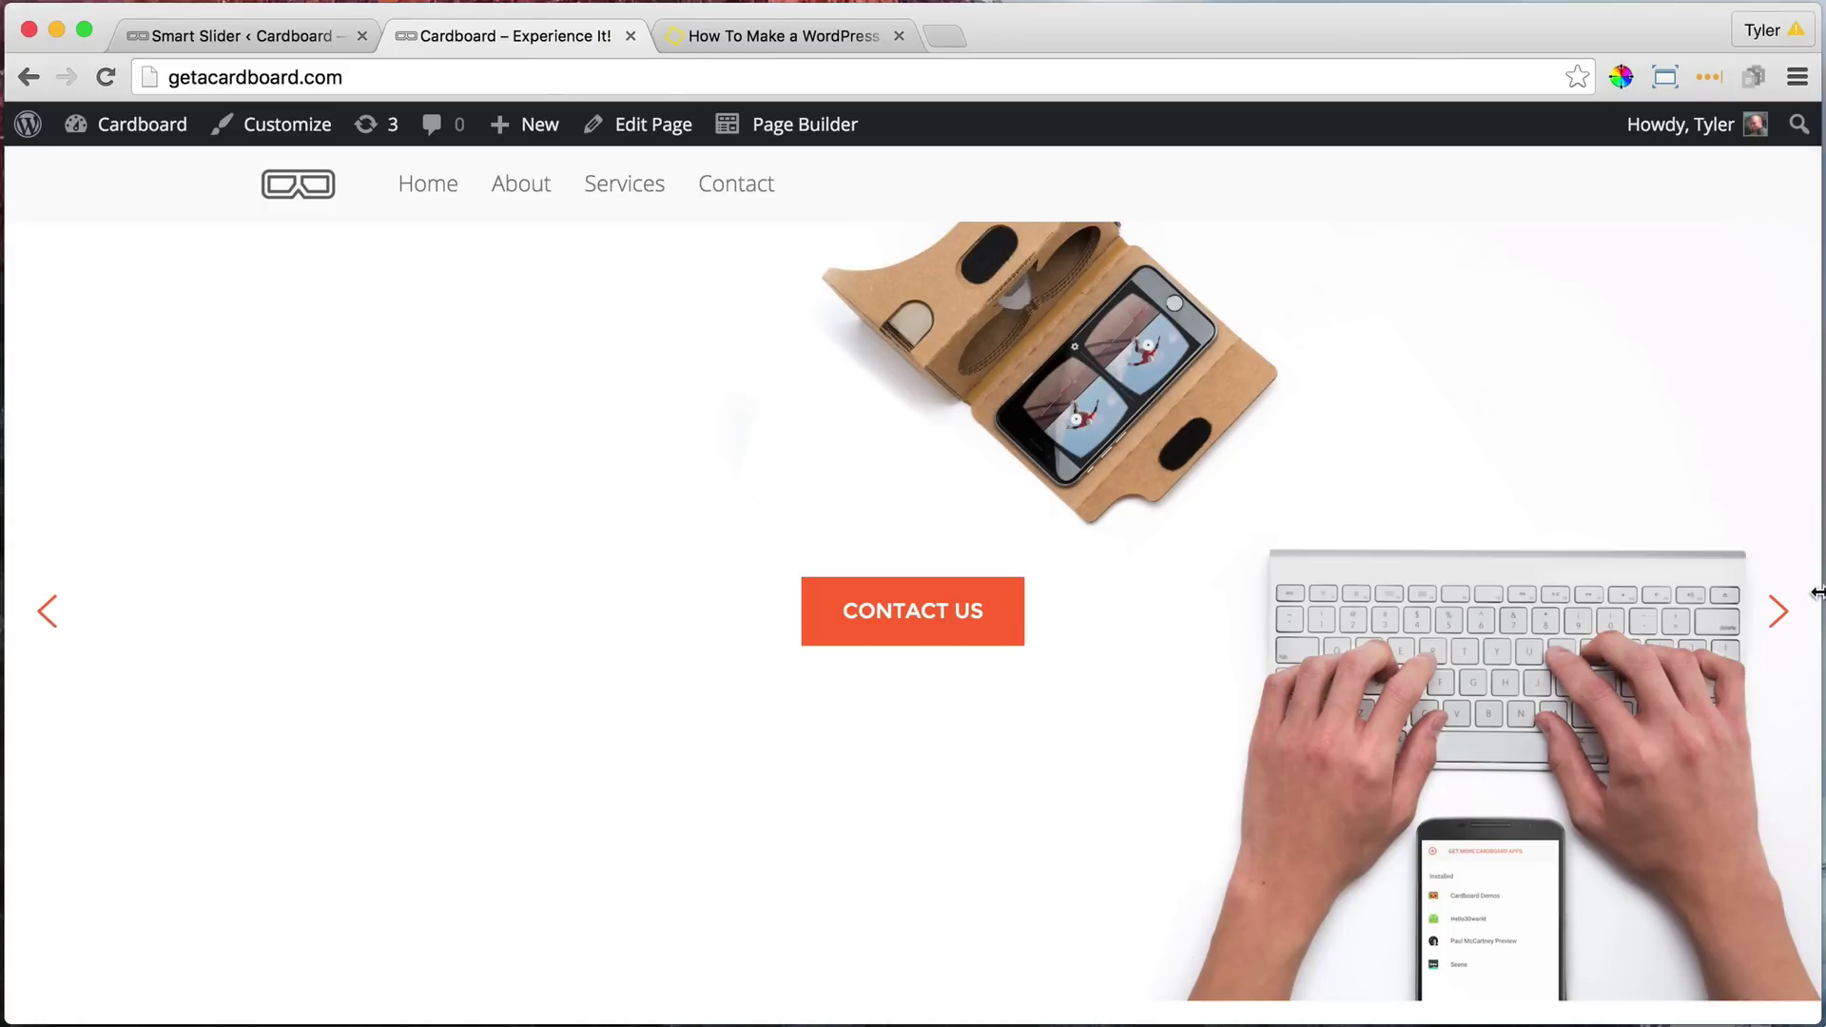
left_click_drag(1816, 592, 551, 576)
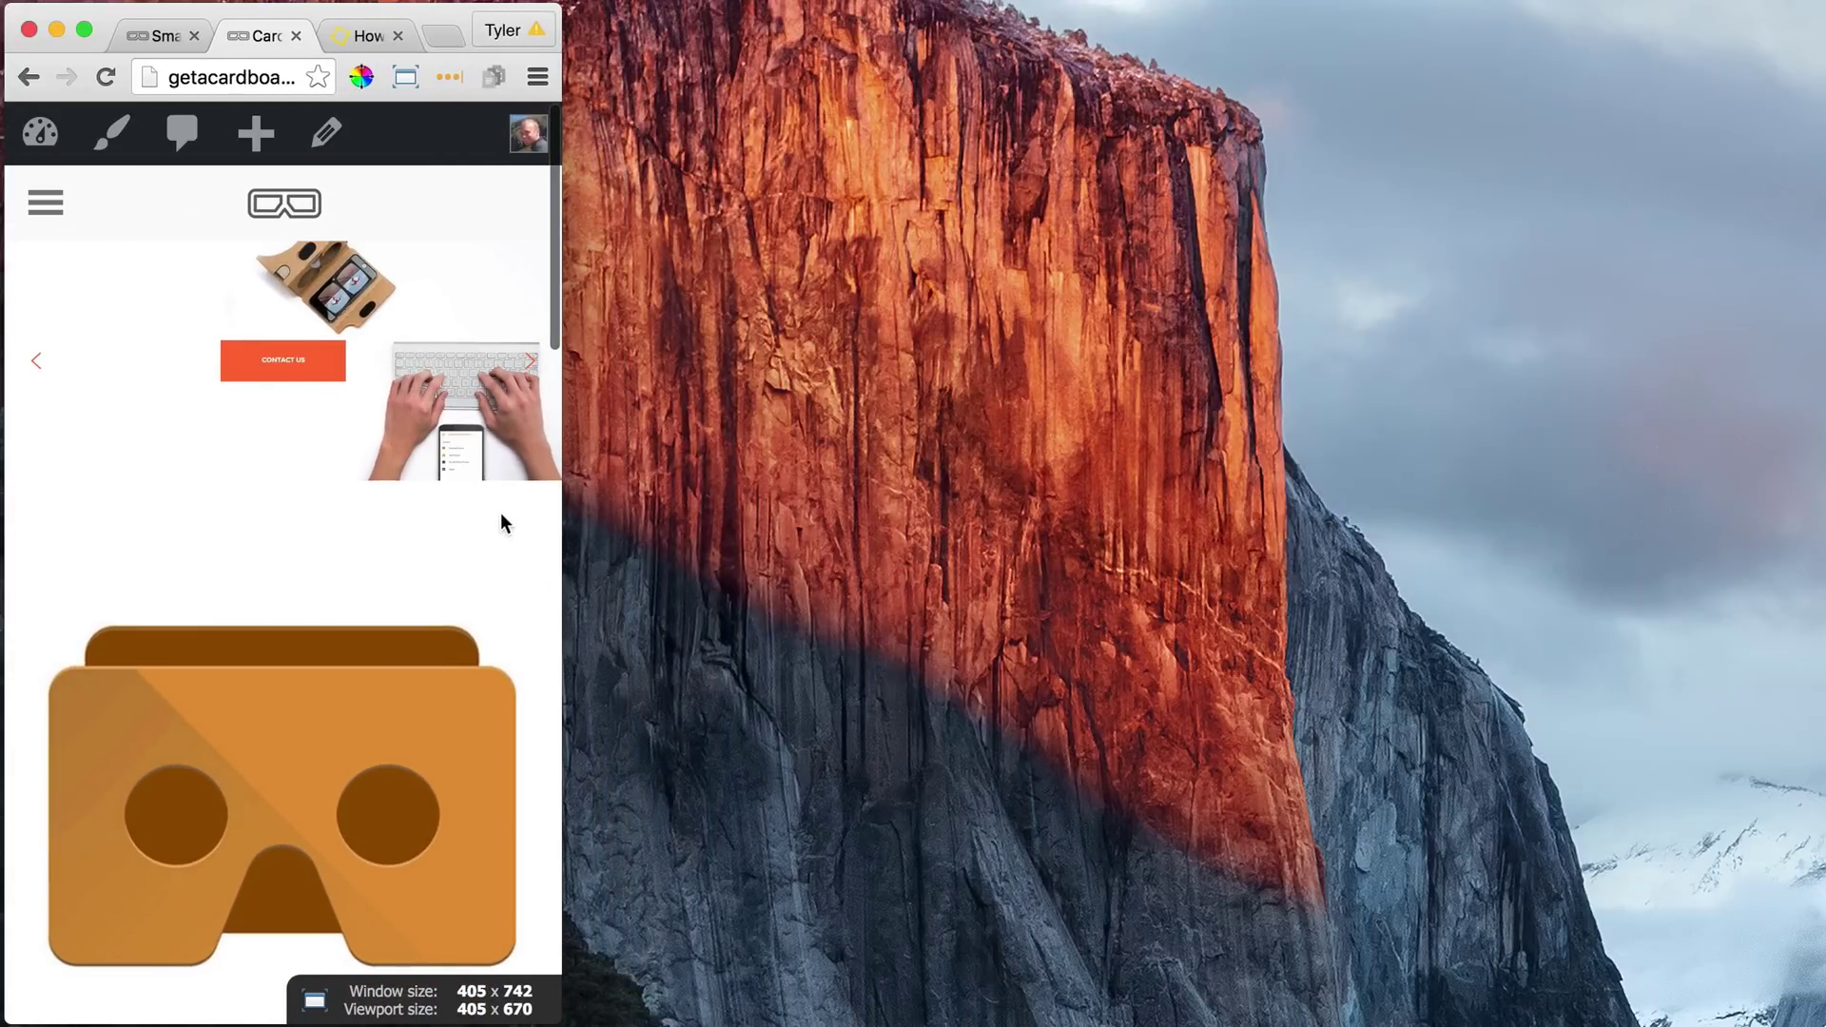
left_click(529, 369)
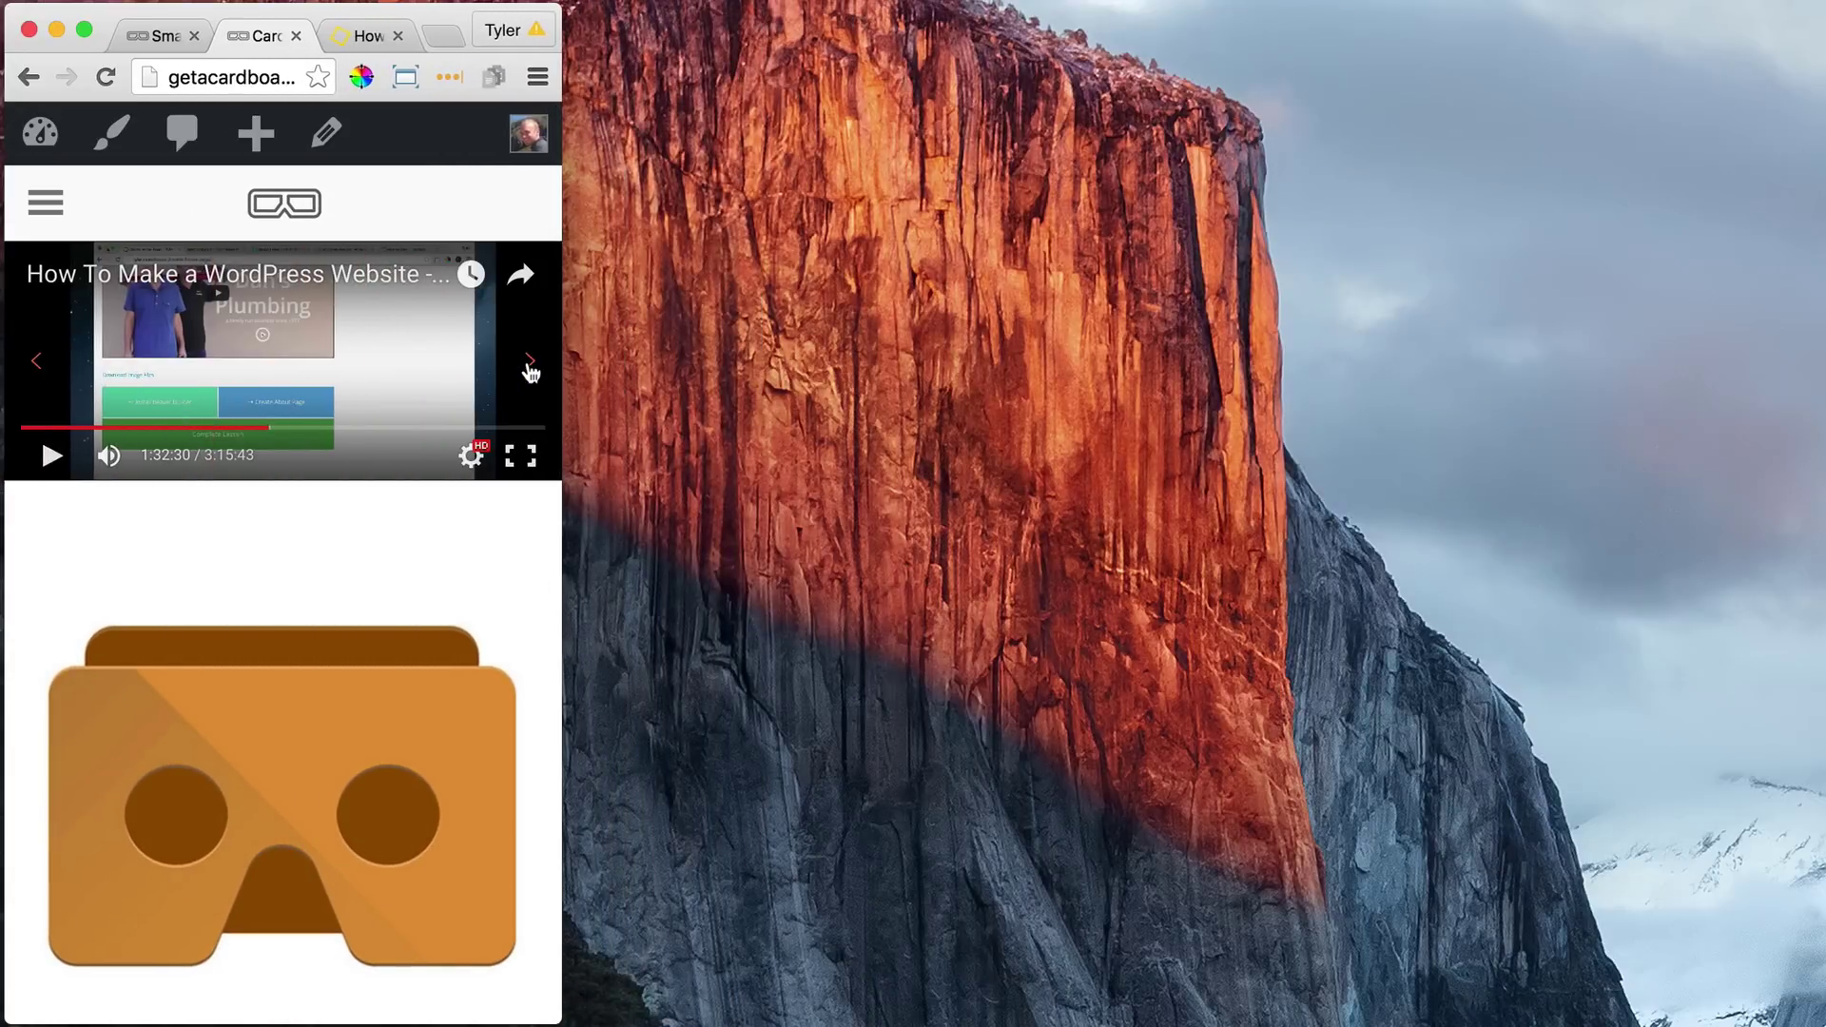
left_click(530, 369)
left_click(530, 369)
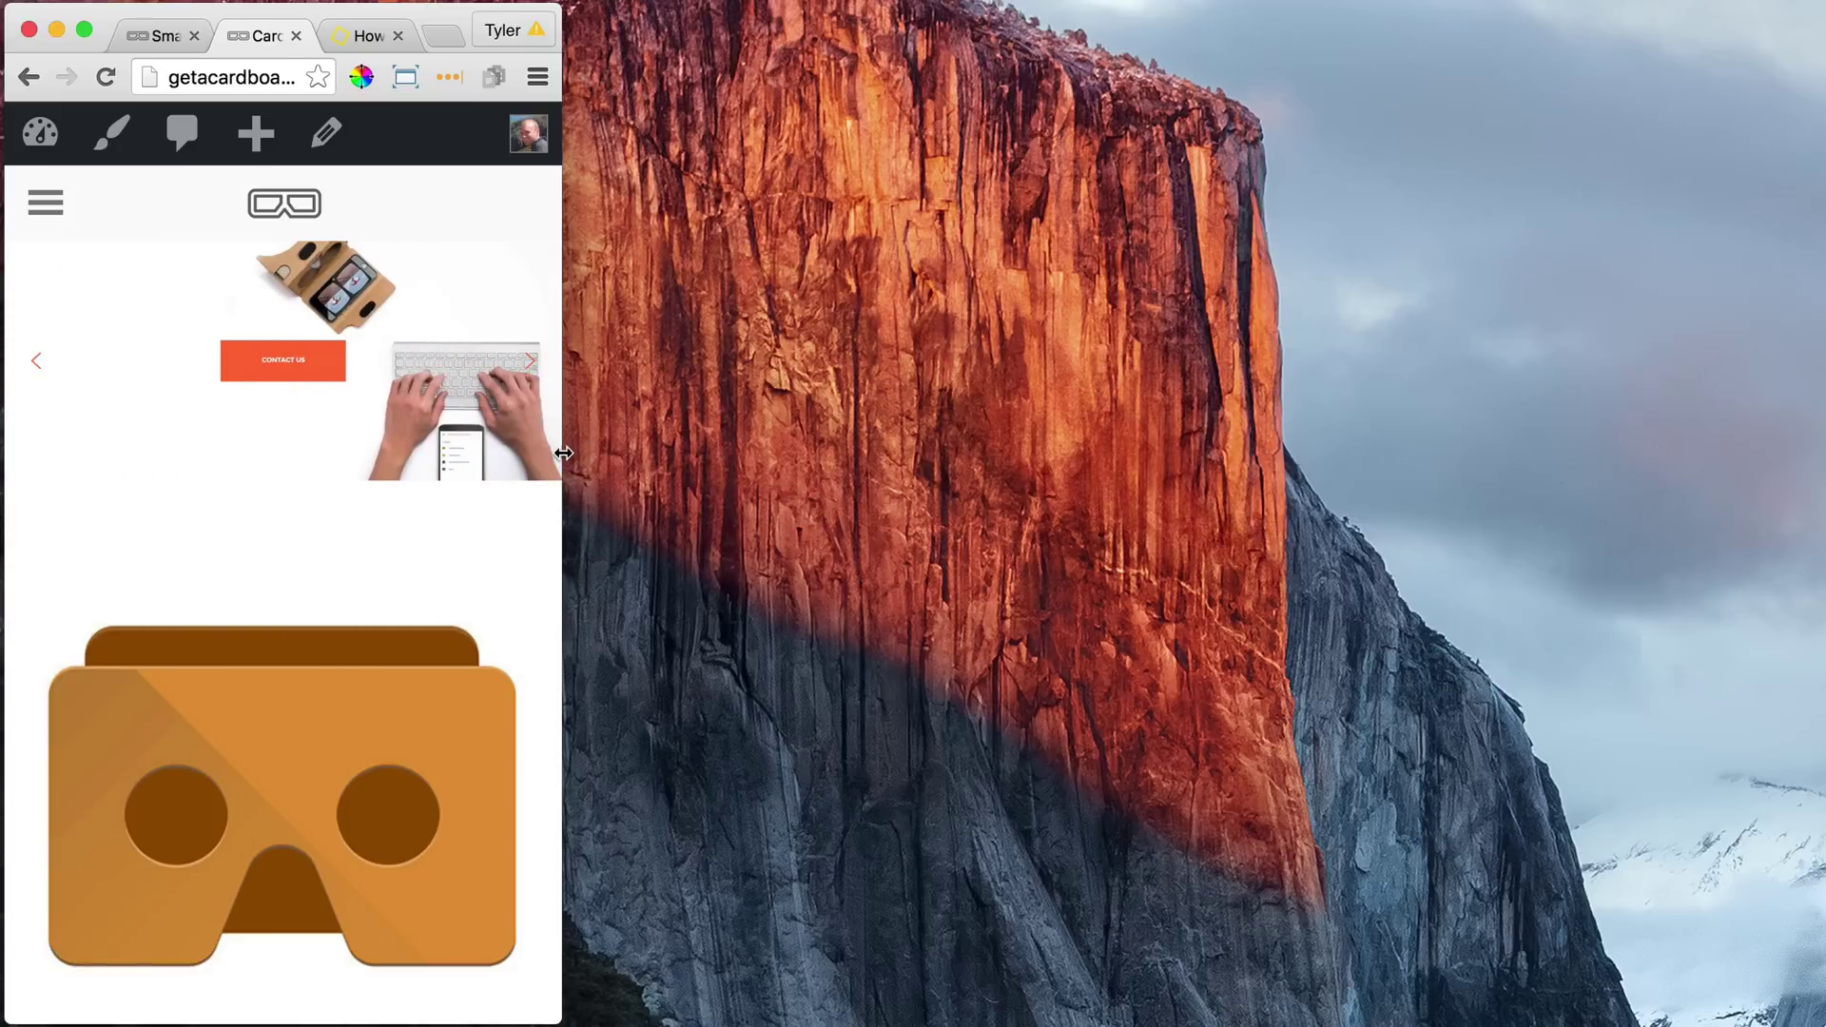
- Resize the browser window to the 1320 × 742 Youtube preset and open the home page in Page Builder
left_click(405, 76)
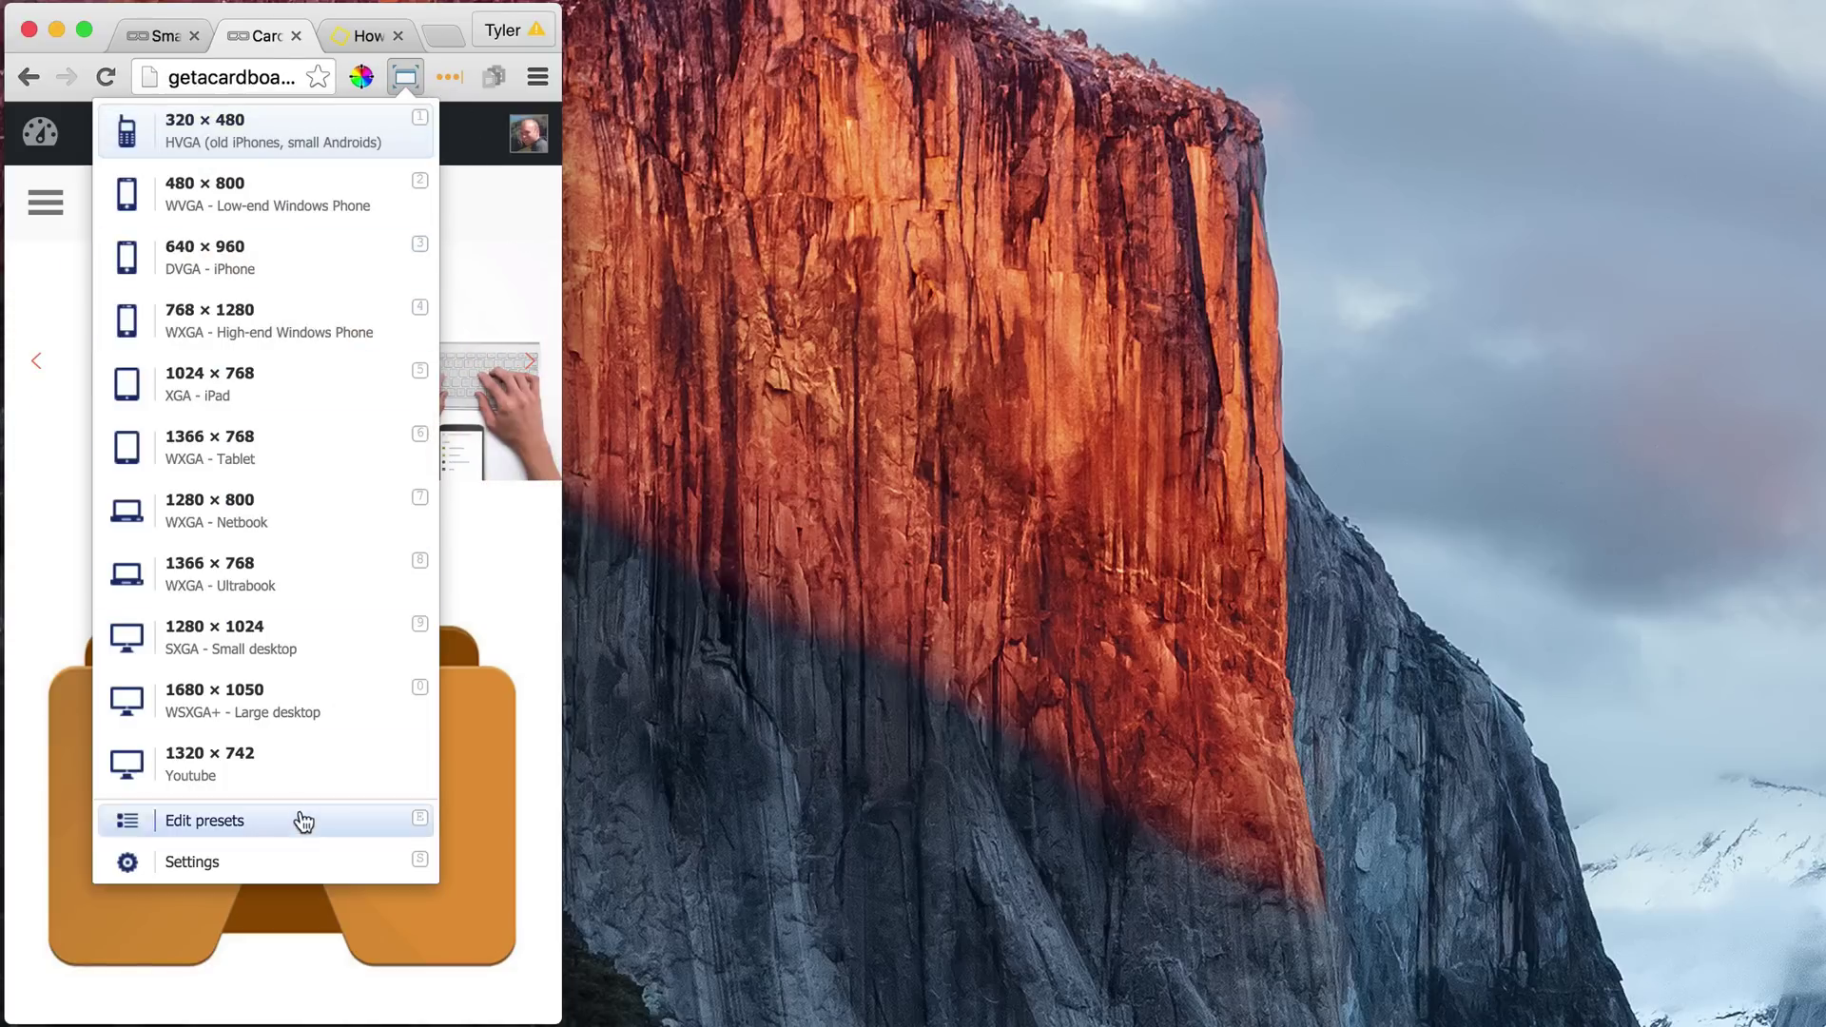
left_click(294, 774)
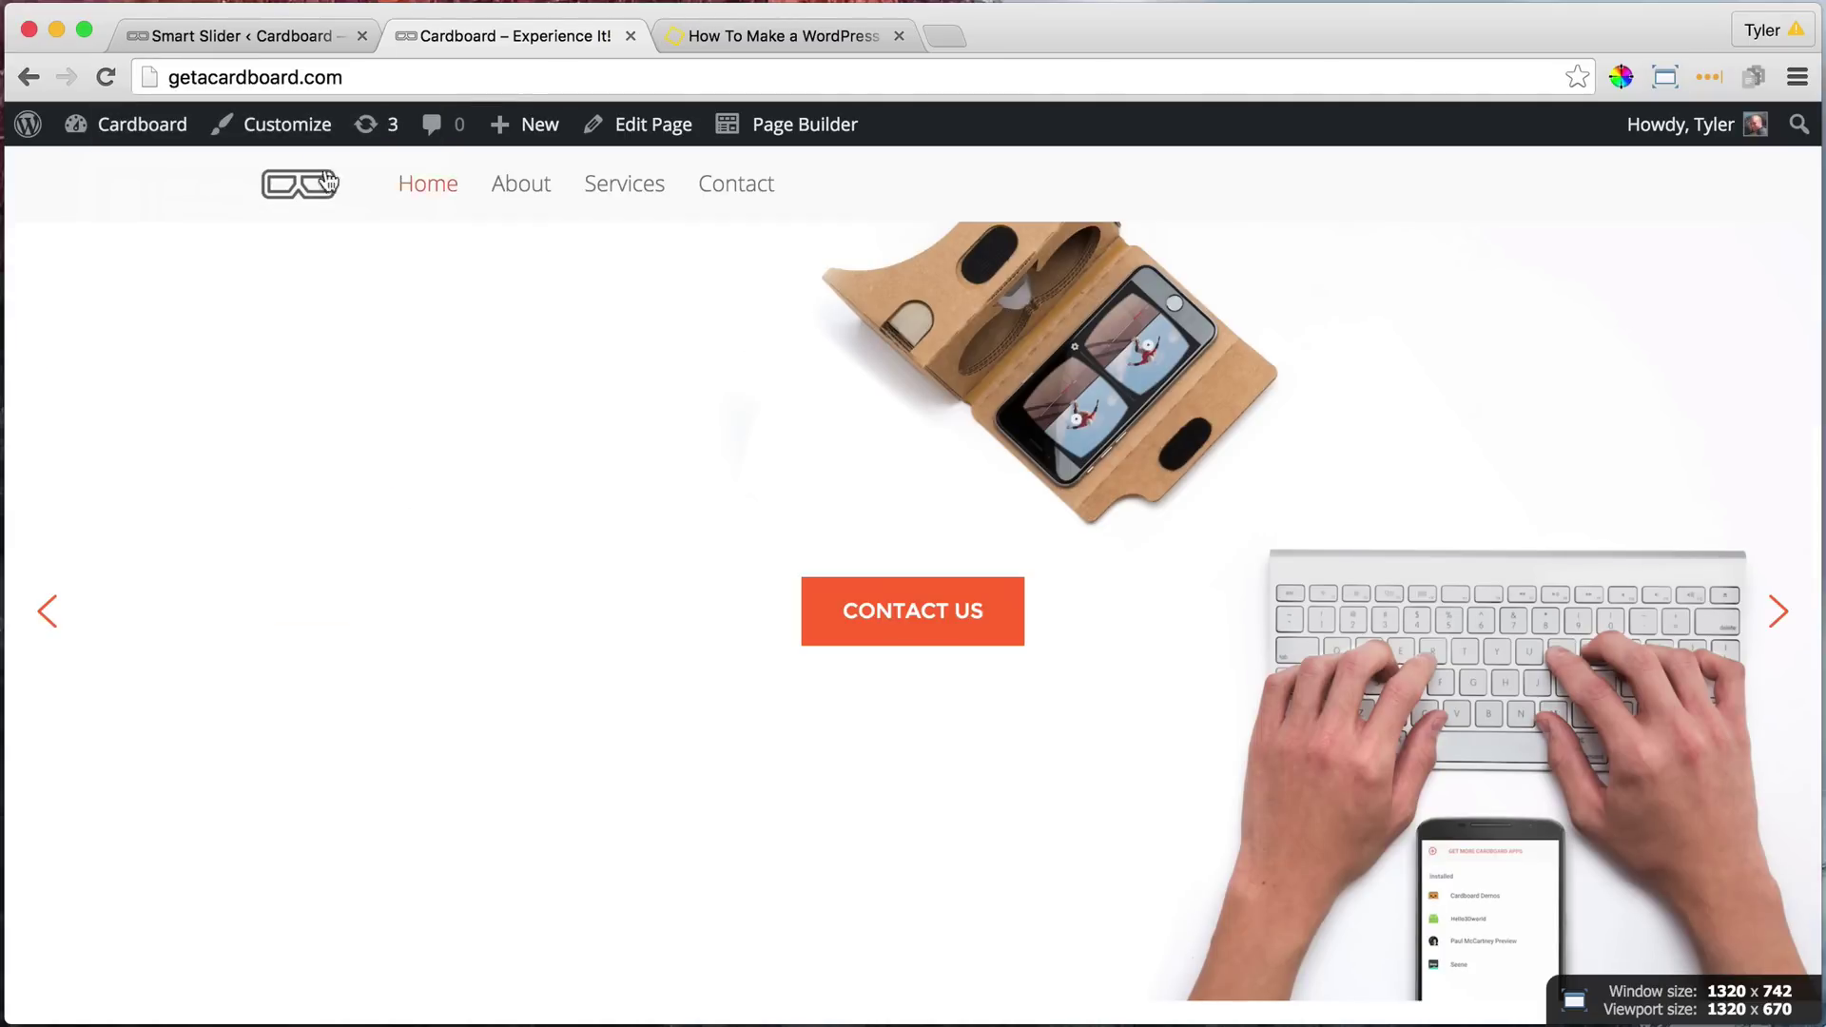
left_click(832, 138)
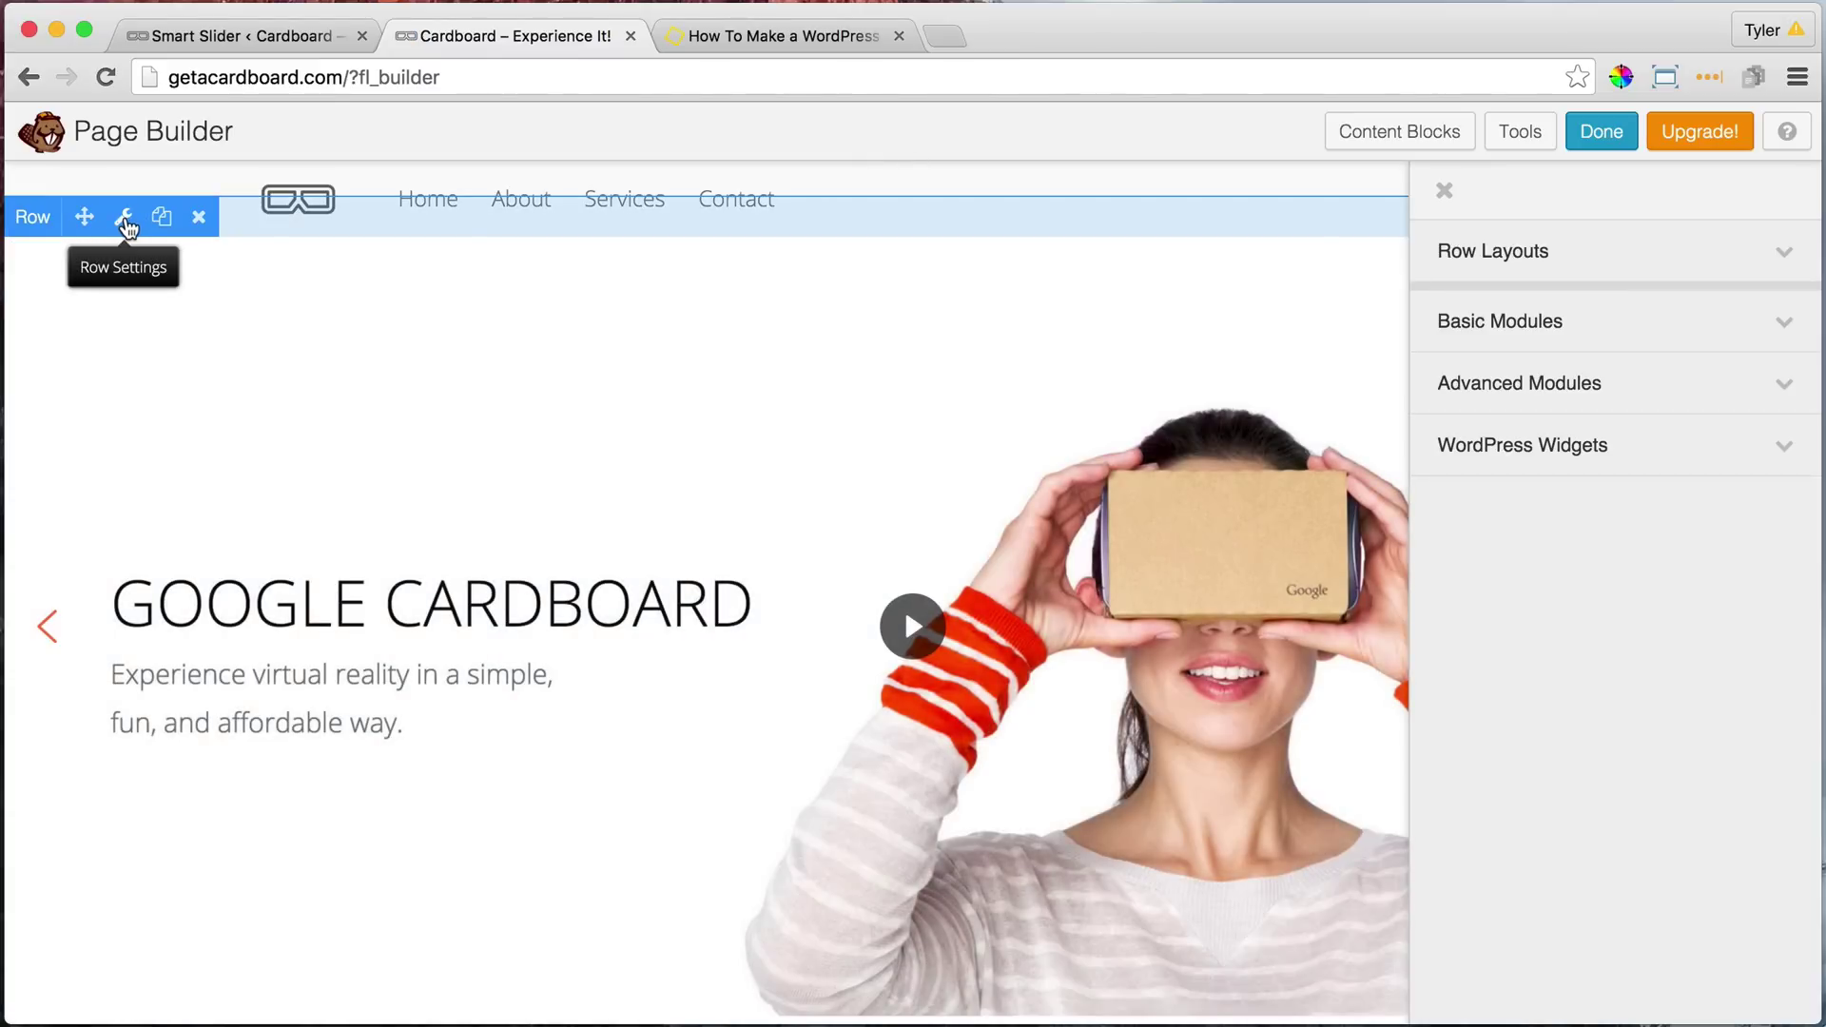
- Set the slider row's responsive display to Large & Medium Devices Only, save the row settings and publish the page
left_click(125, 219)
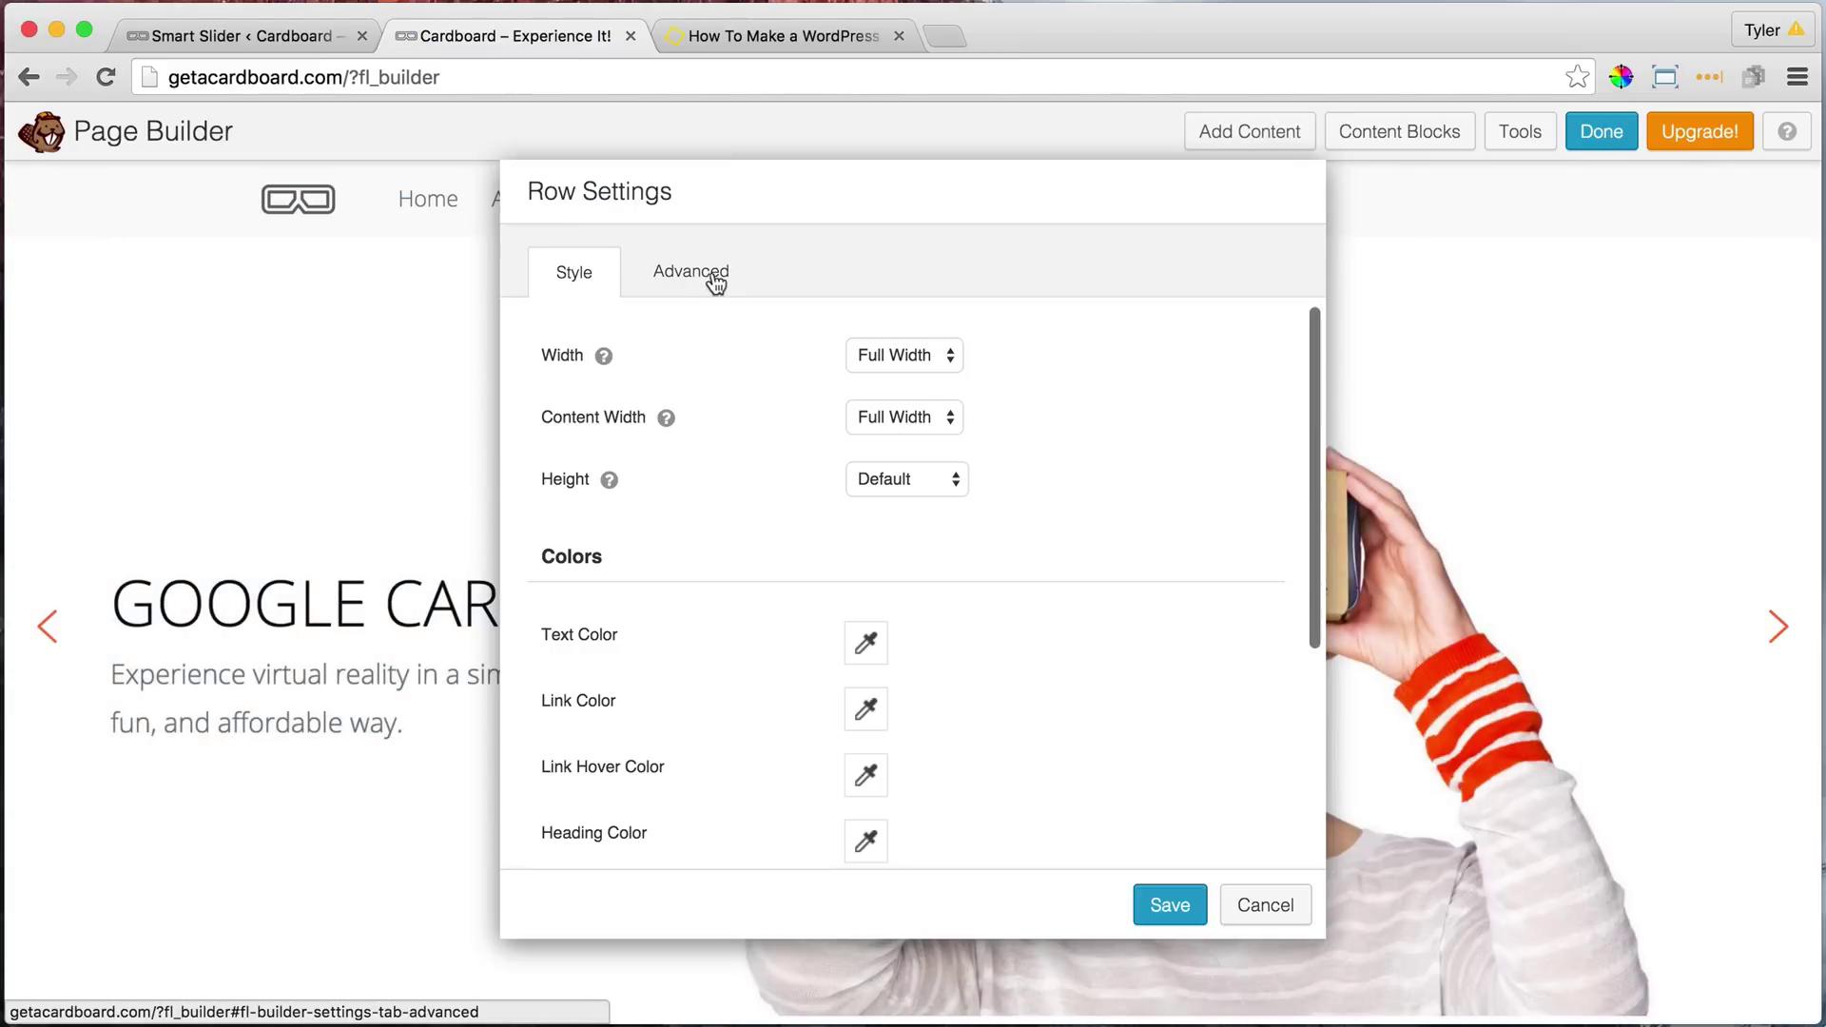
left_click(714, 276)
scroll(1181, 679, "down", 5)
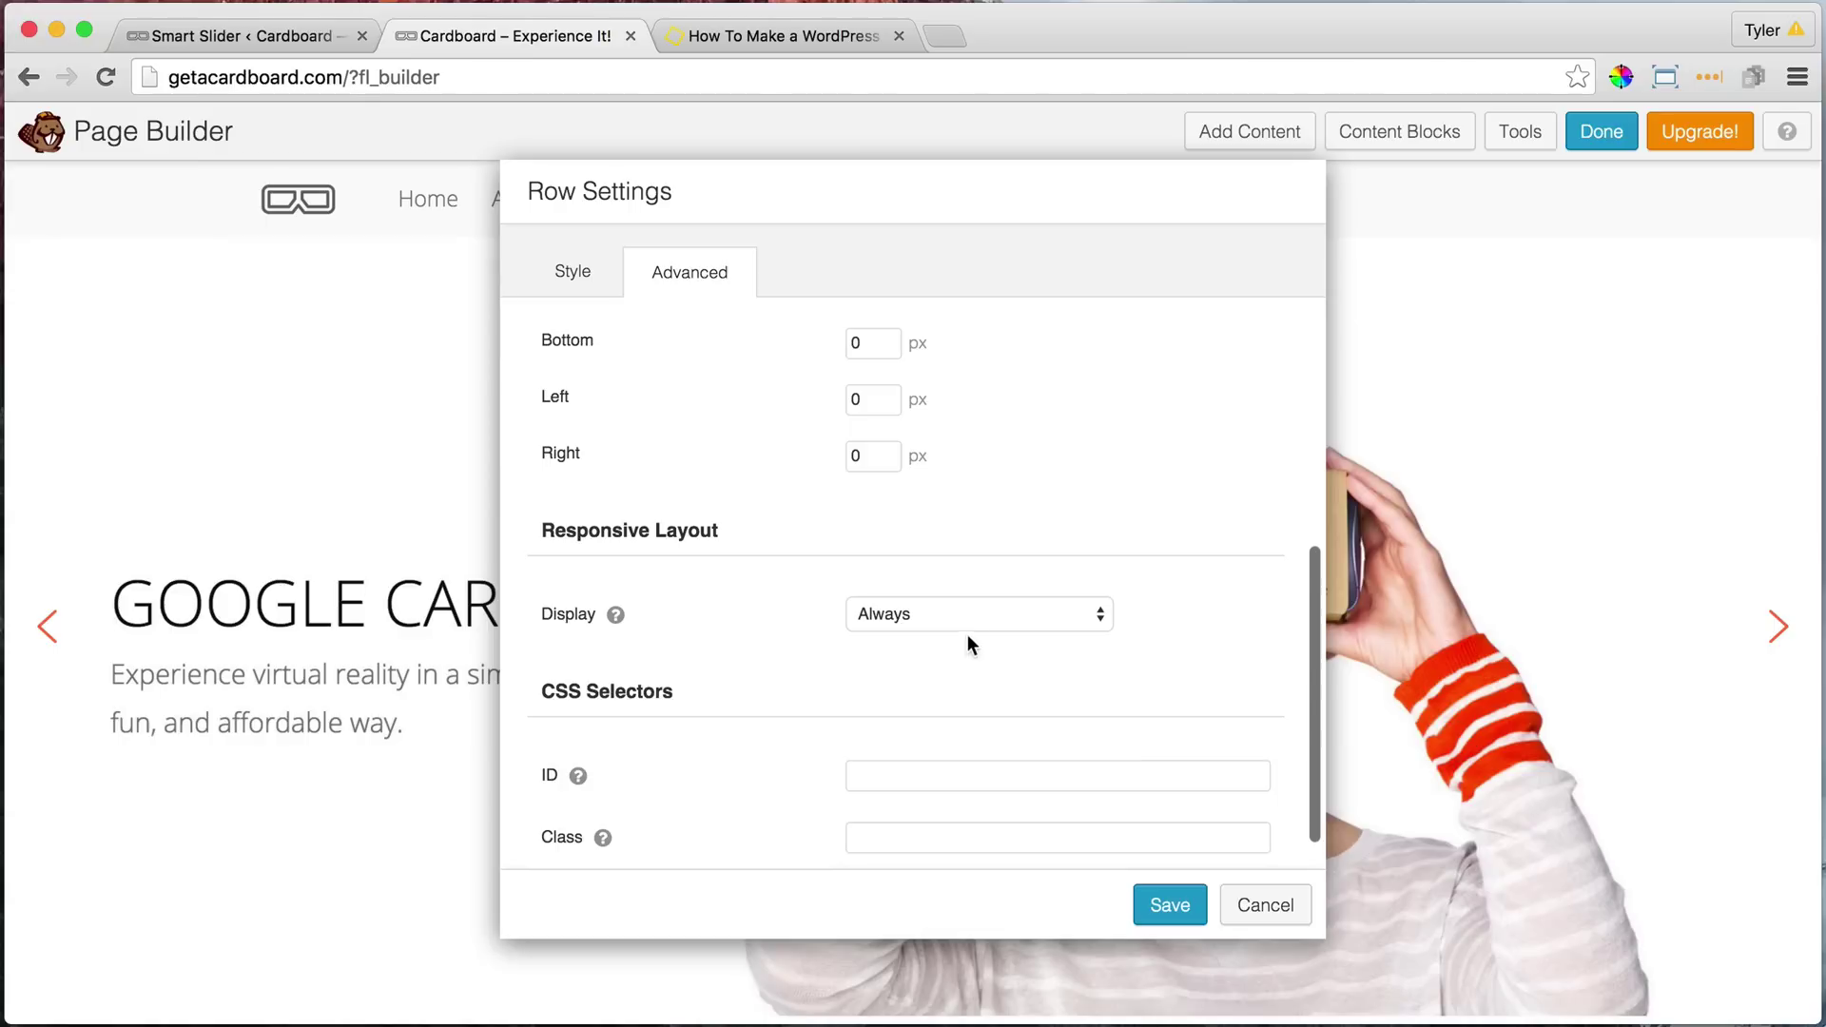
left_click(979, 615)
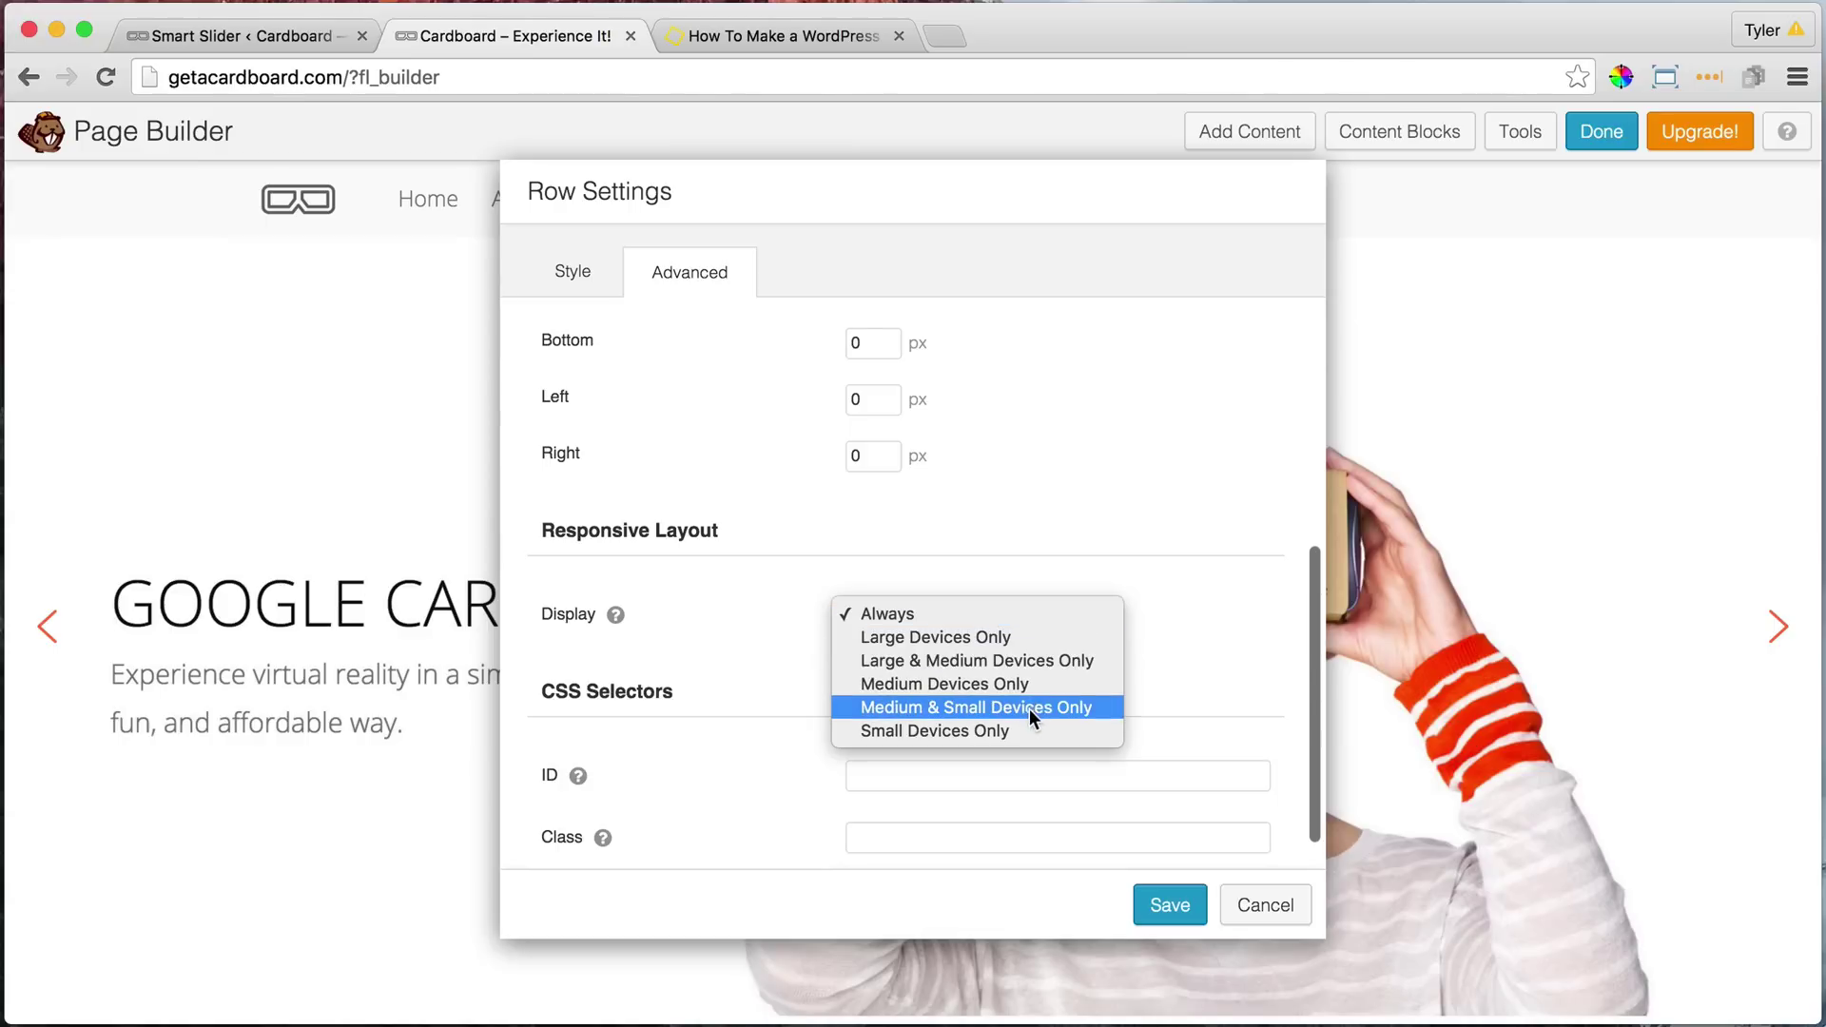
left_click(1019, 664)
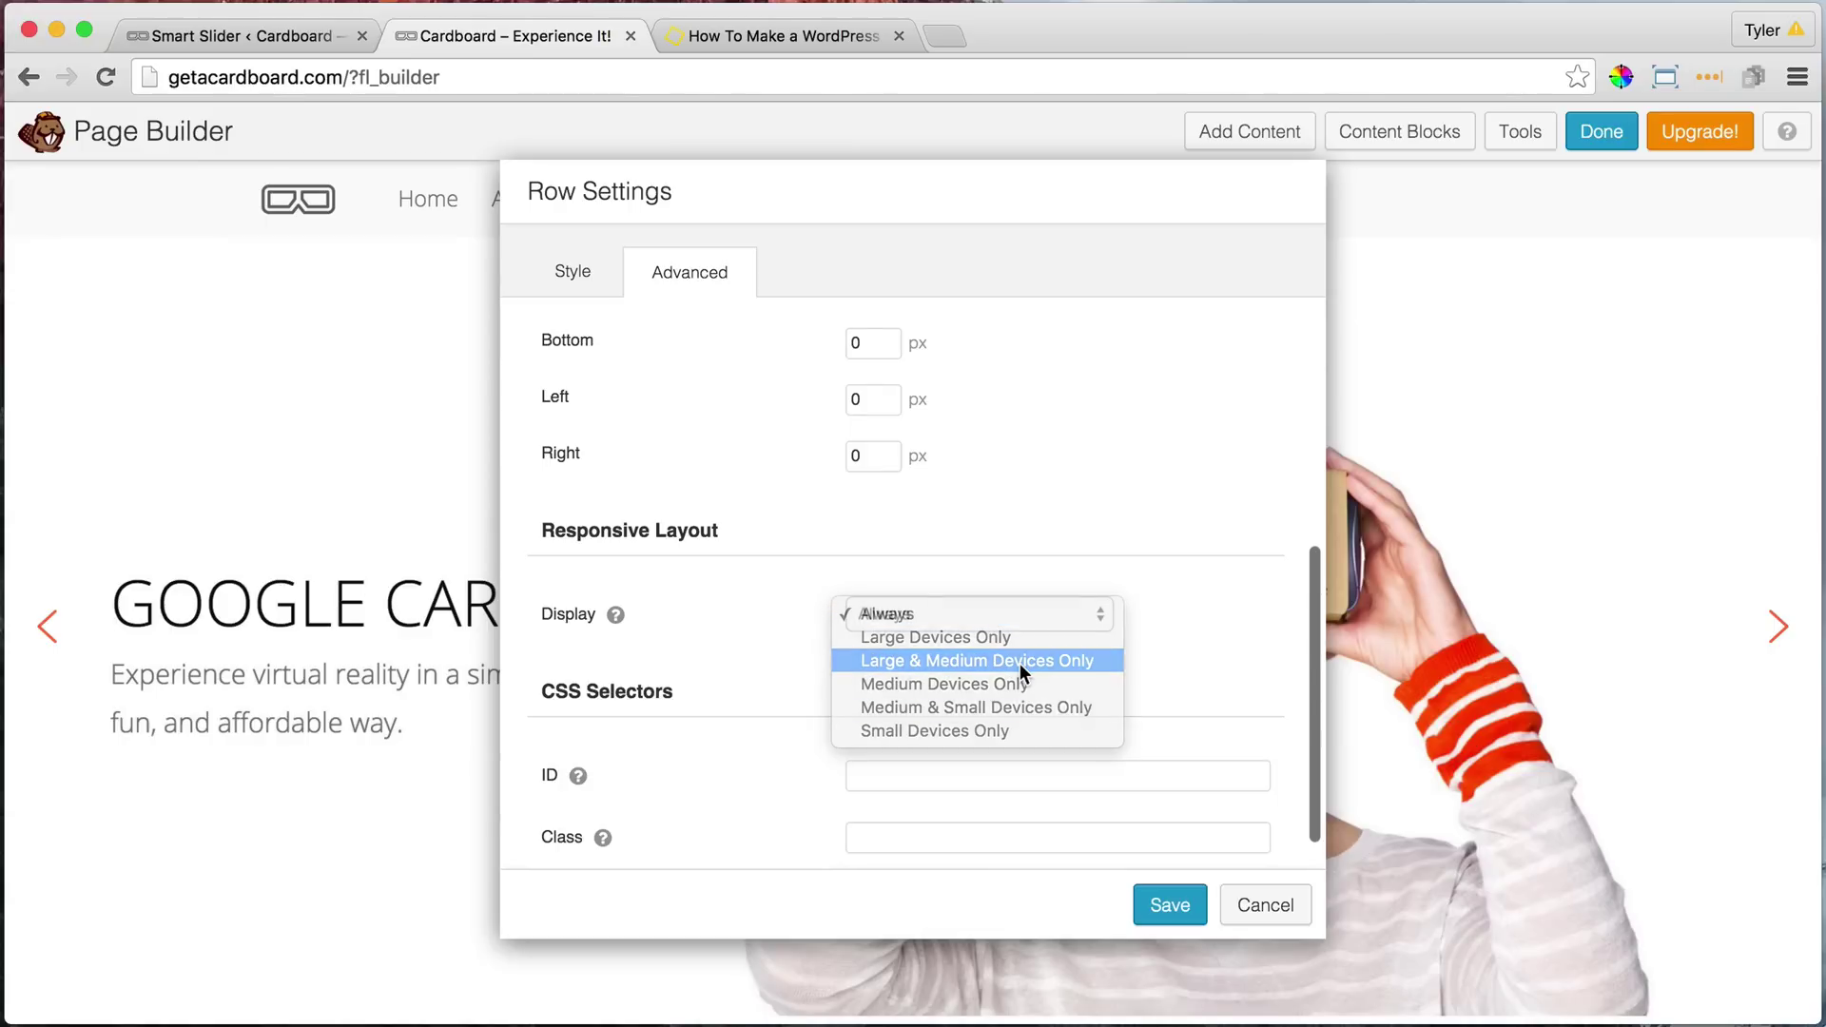
left_click(1169, 908)
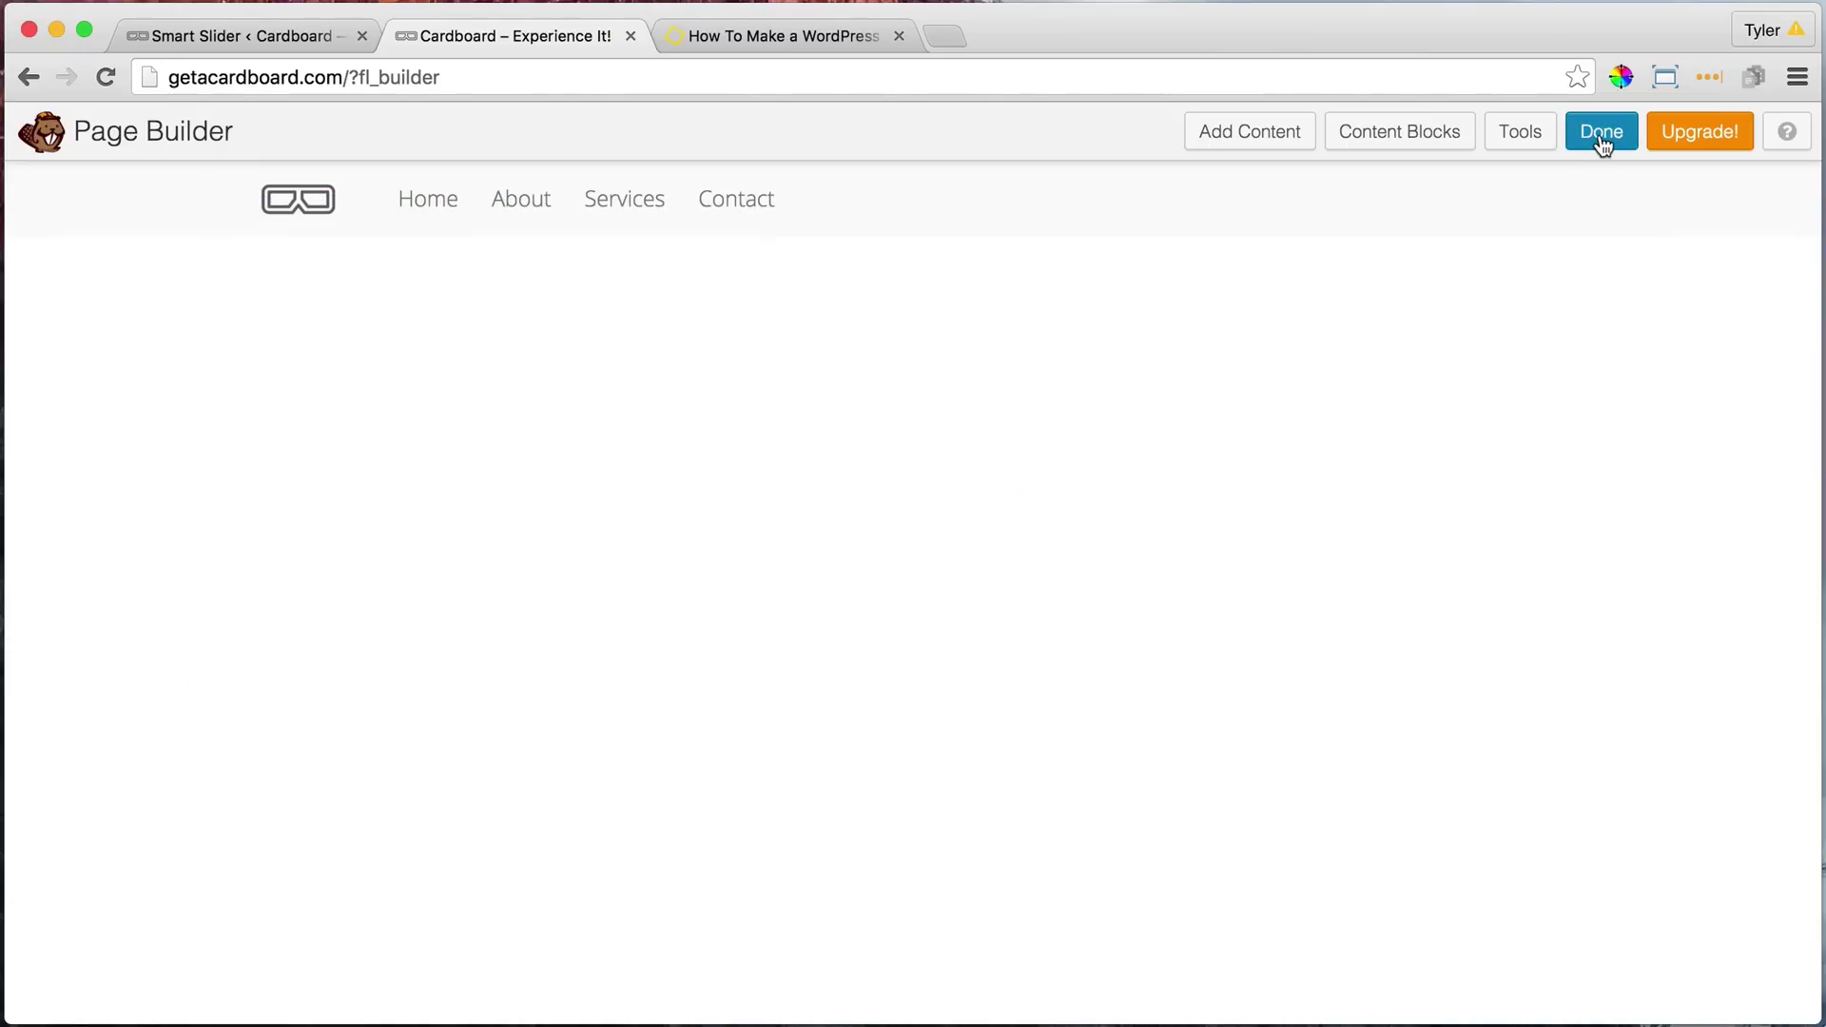
left_click(1602, 138)
left_click(995, 490)
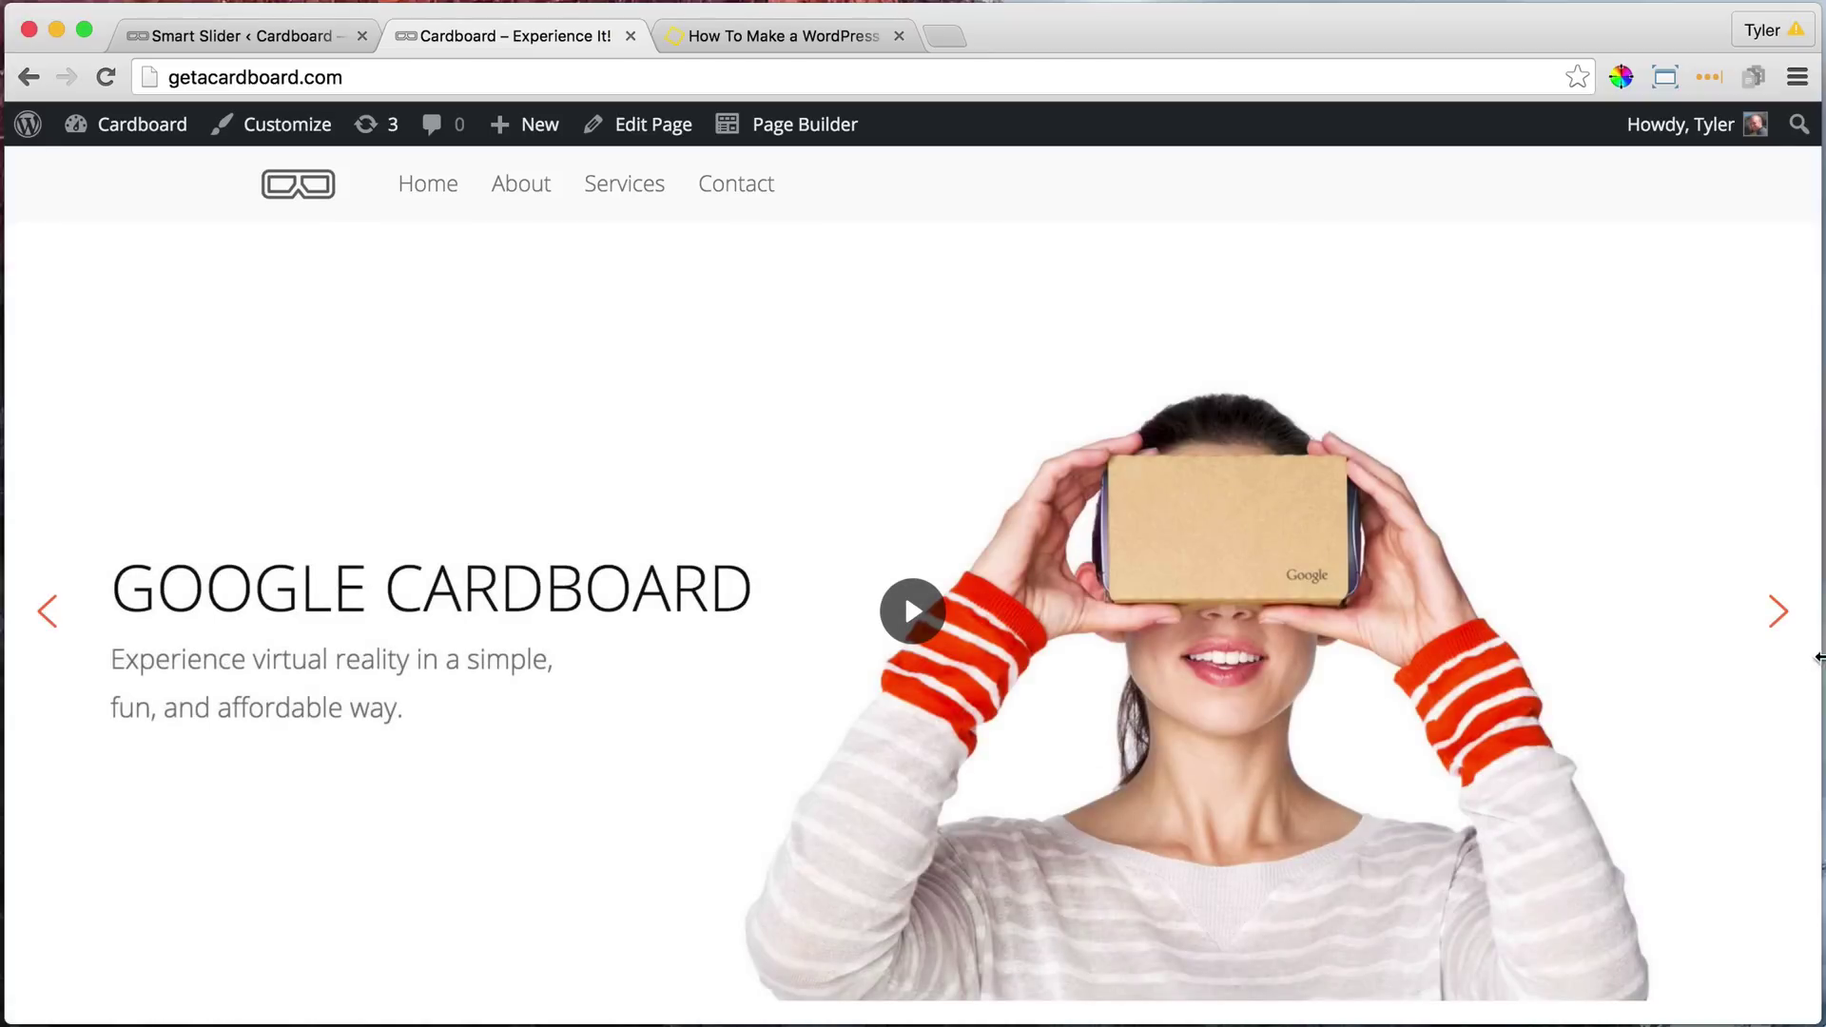
- Check the slider row's responsive display on the live home page at a viewport about 481 px wide, then about 1153 px wide
left_click_drag(1818, 657, 667, 686)
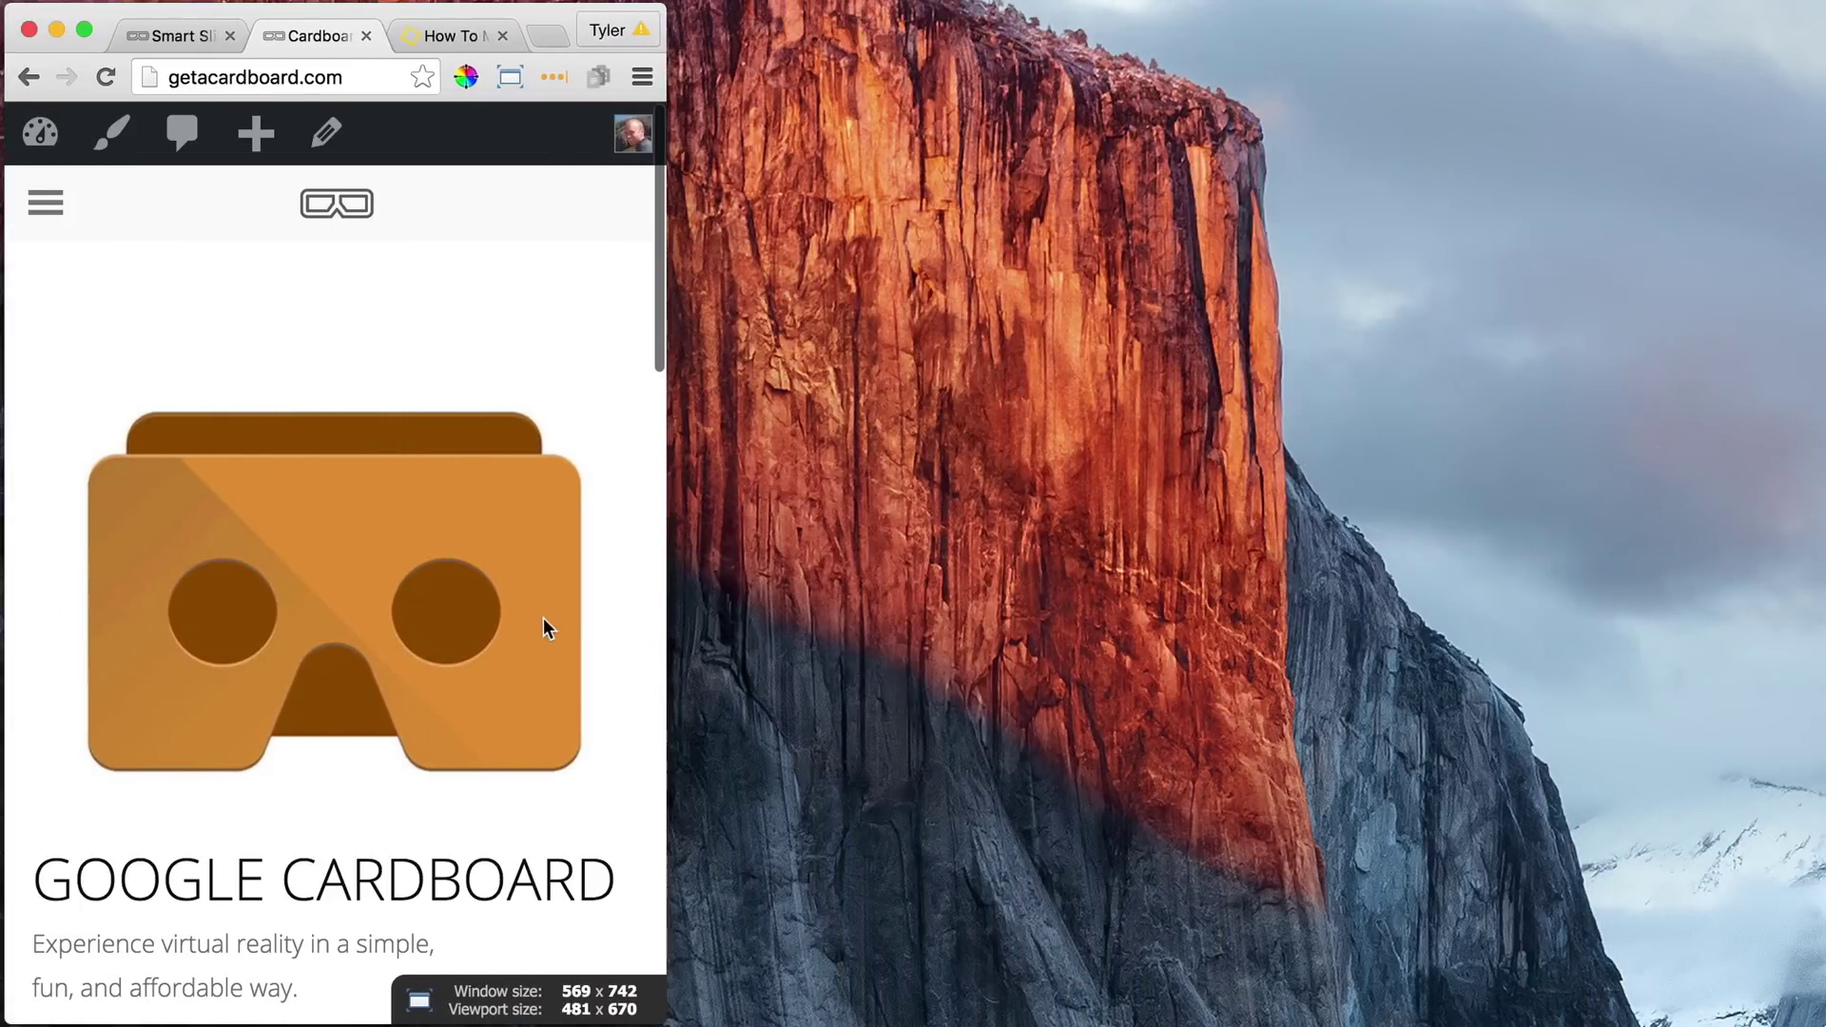
scroll(544, 623, "down", 6)
scroll(542, 628, "up", 6)
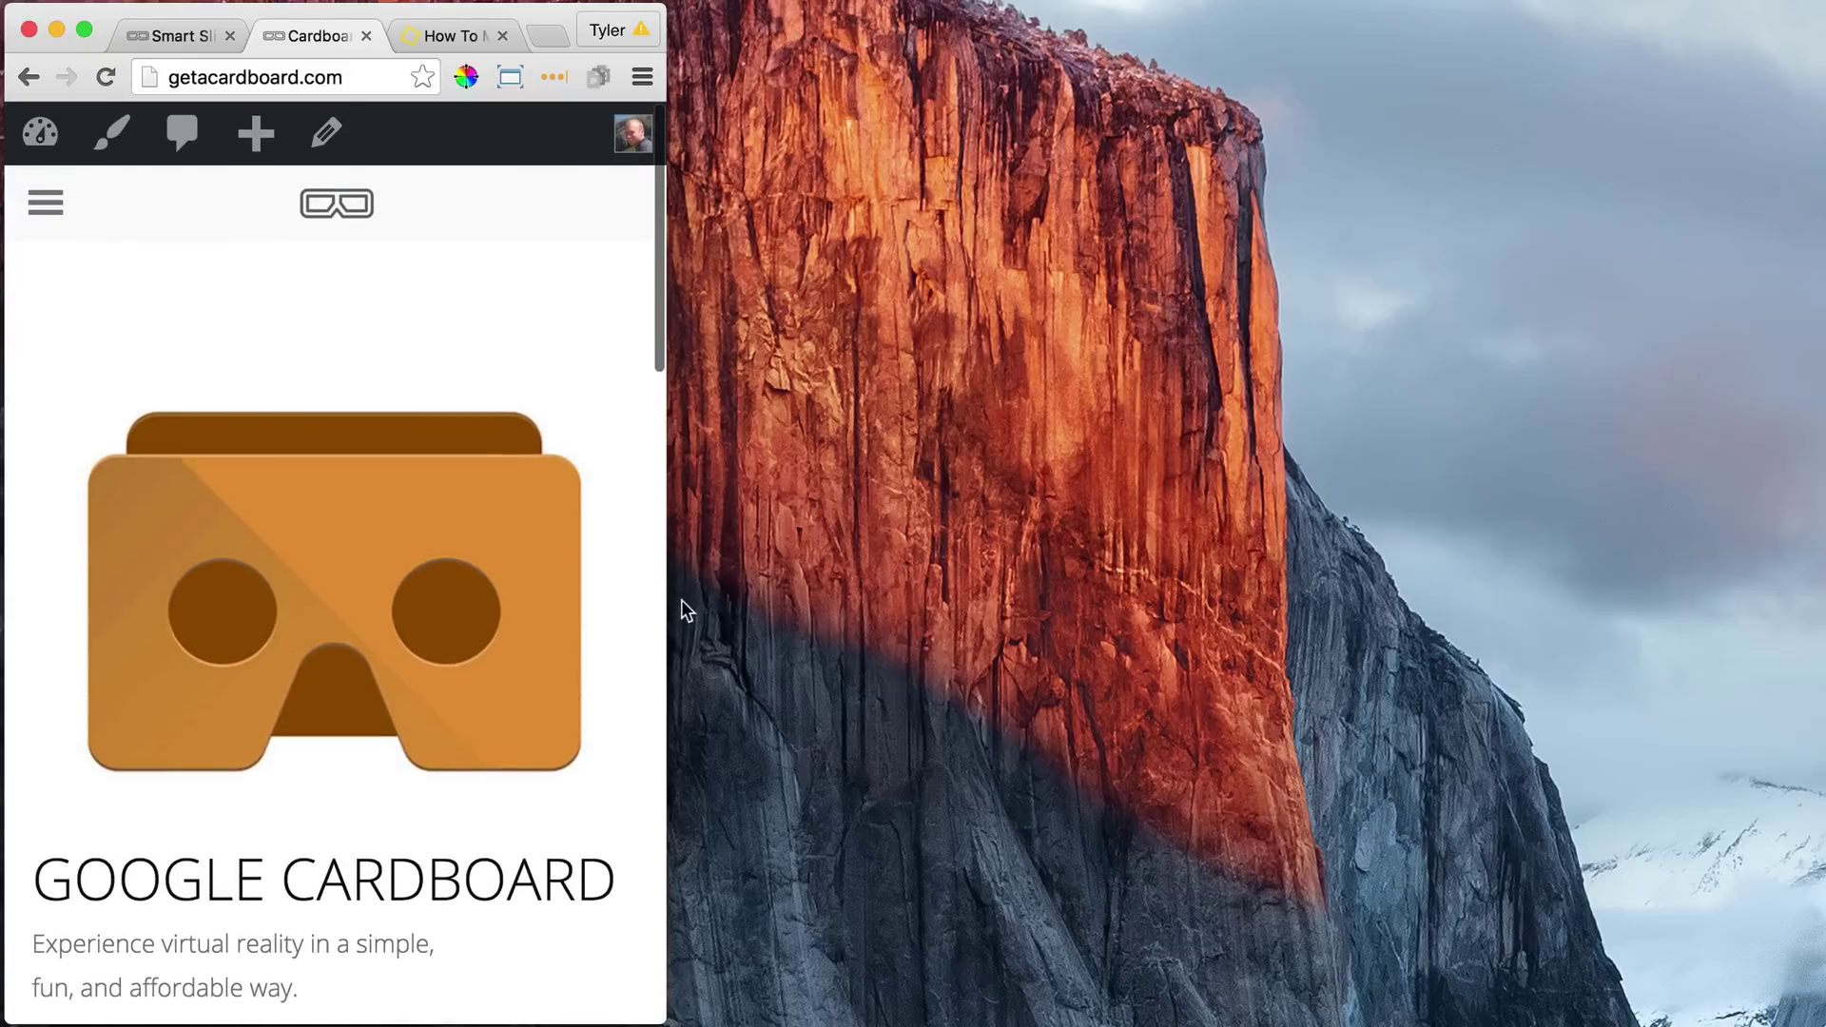
left_click_drag(666, 608, 1590, 611)
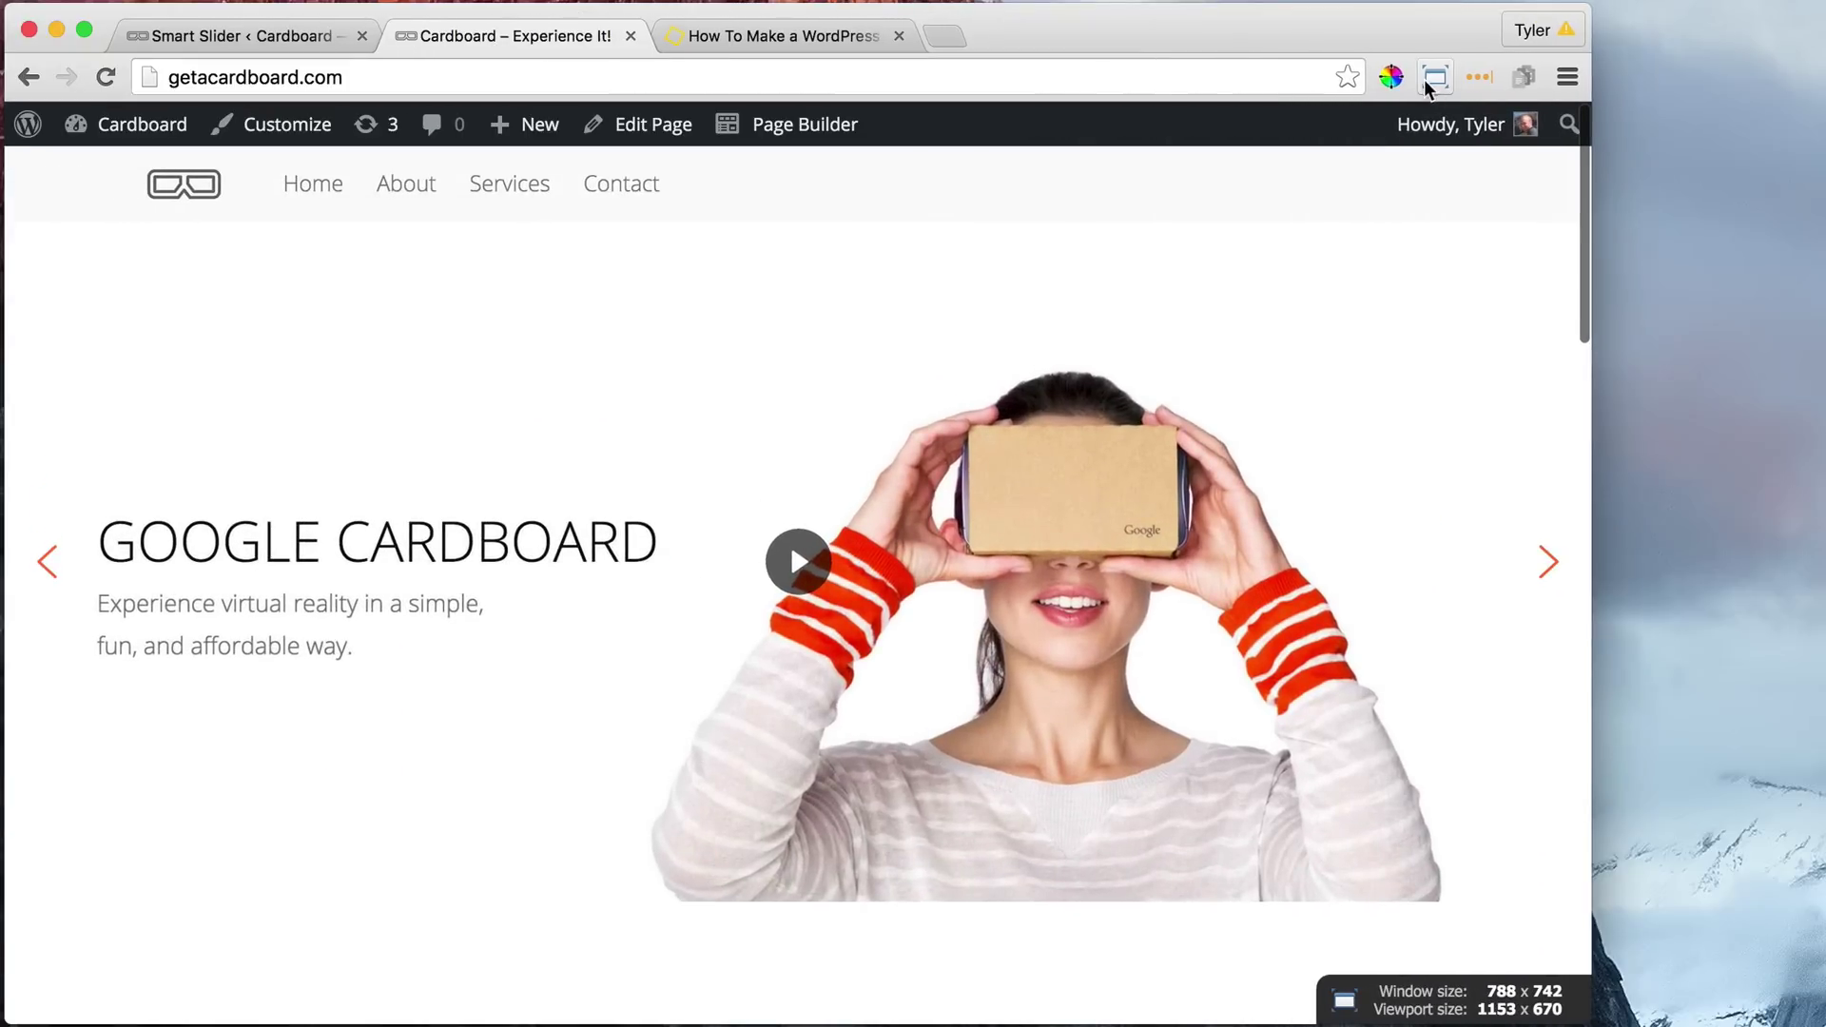